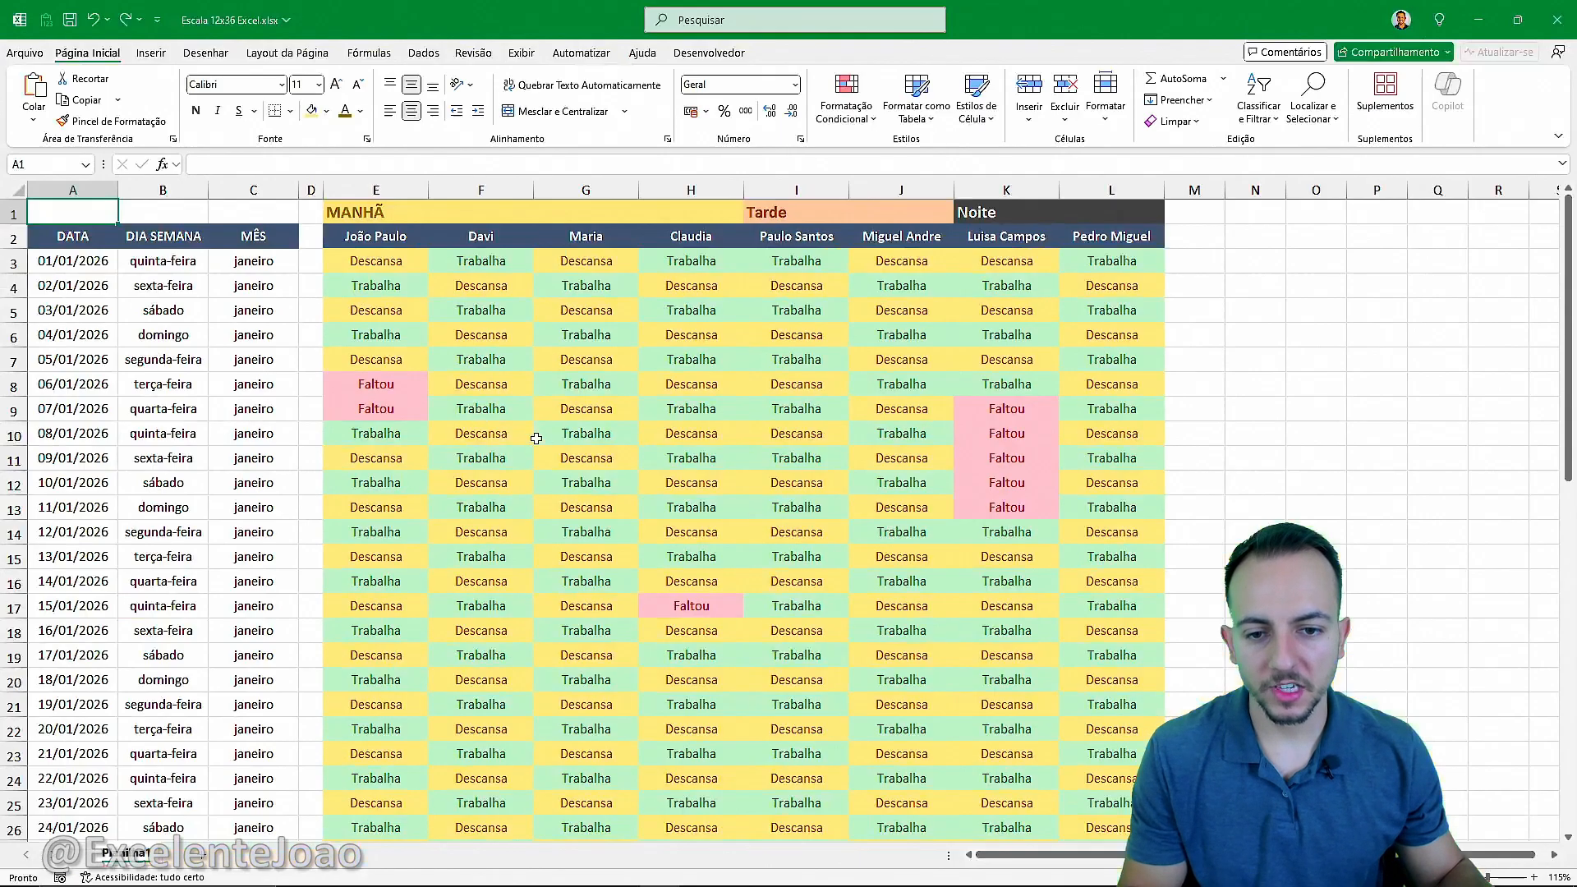
# Step: Look over the finished 12x36 shift schedule, including its date, weekday and month columns
pyautogui.scroll(-6, 907, 580)
pyautogui.scroll(-5, 704, 503)
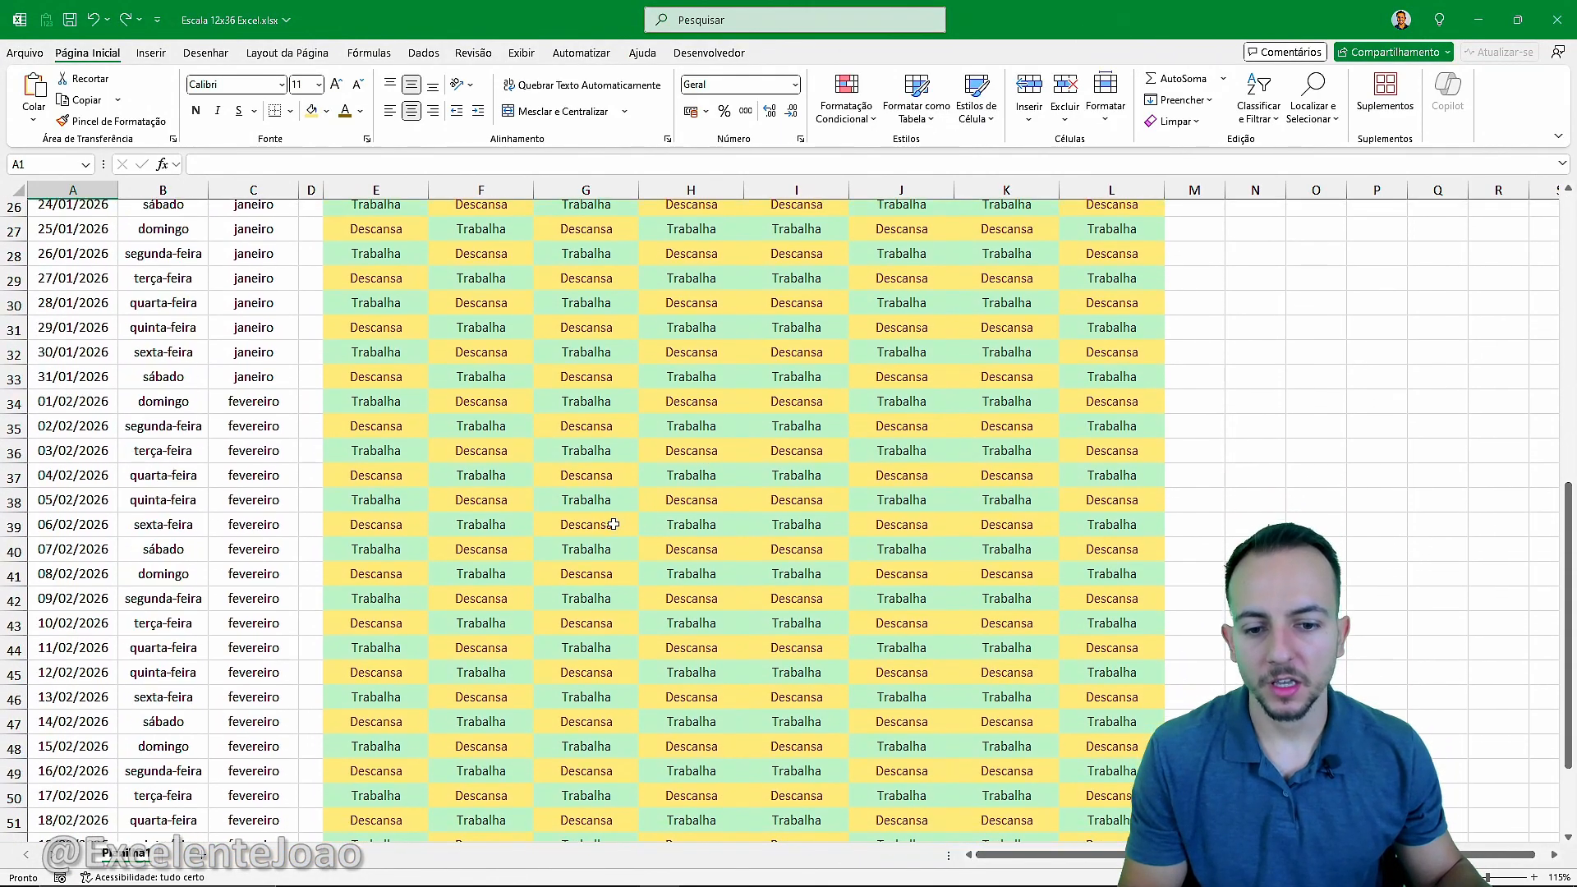
pyautogui.scroll(11, 599, 524)
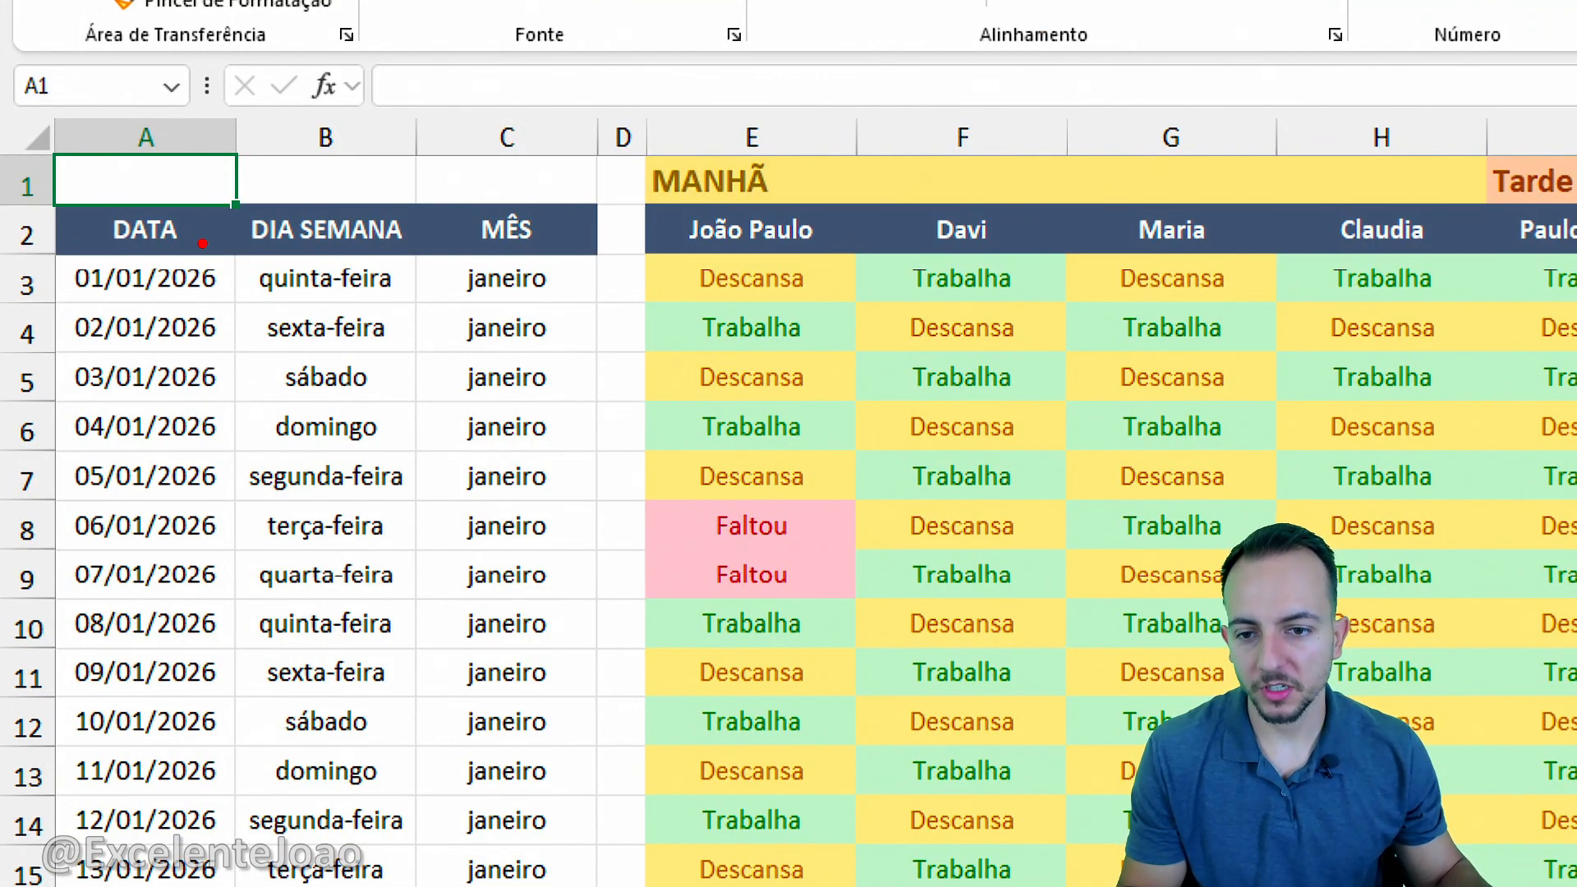
pyautogui.moveTo(202, 243)
pyautogui.mouseDown()
pyautogui.moveTo(245, 261)
pyautogui.moveTo(86, 234)
pyautogui.mouseUp()
pyautogui.moveTo(231, 310)
pyautogui.mouseDown()
pyautogui.moveTo(316, 305)
pyautogui.moveTo(284, 307)
pyautogui.moveTo(332, 331)
pyautogui.moveTo(487, 302)
pyautogui.mouseUp()
pyautogui.moveTo(450, 314)
pyautogui.mouseDown()
pyautogui.moveTo(487, 301)
pyautogui.moveTo(499, 338)
pyautogui.mouseUp()
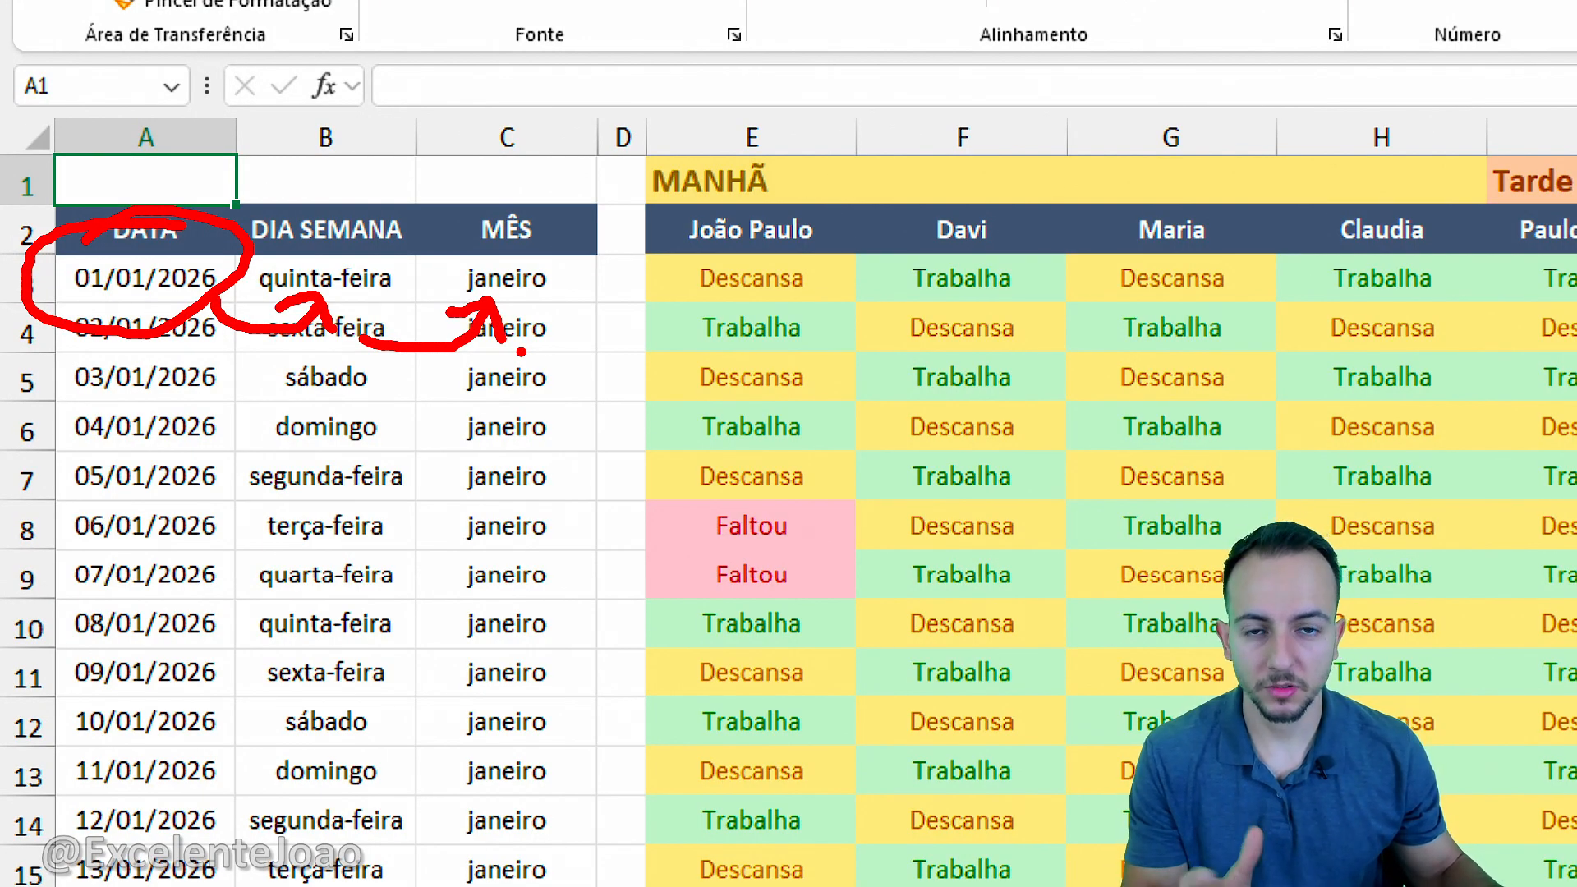
pyautogui.press('Escape')
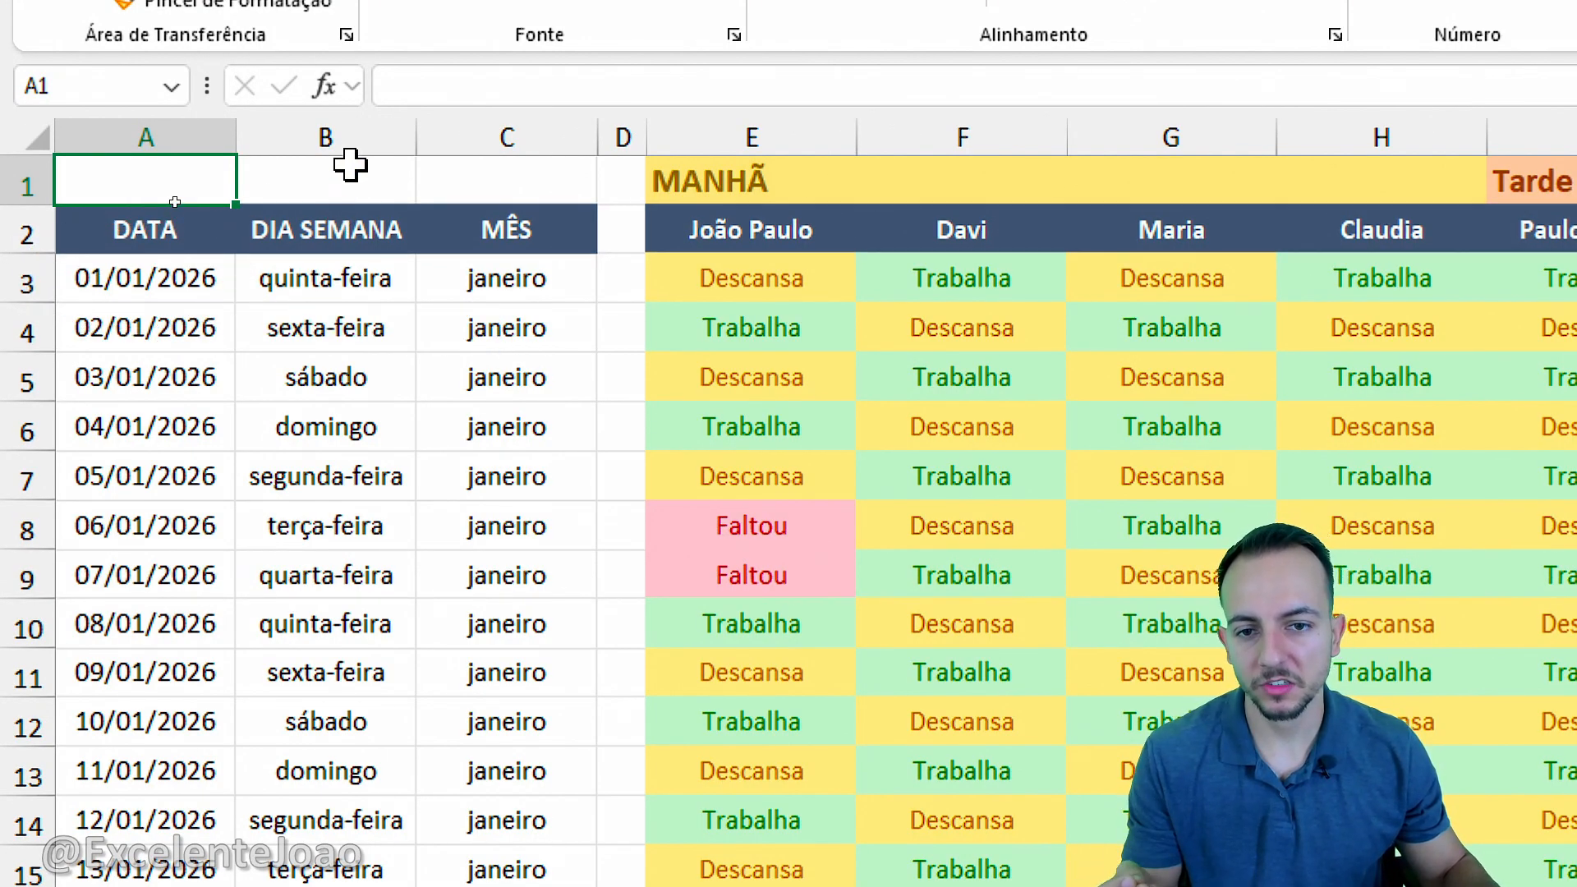
pyautogui.click(355, 148)
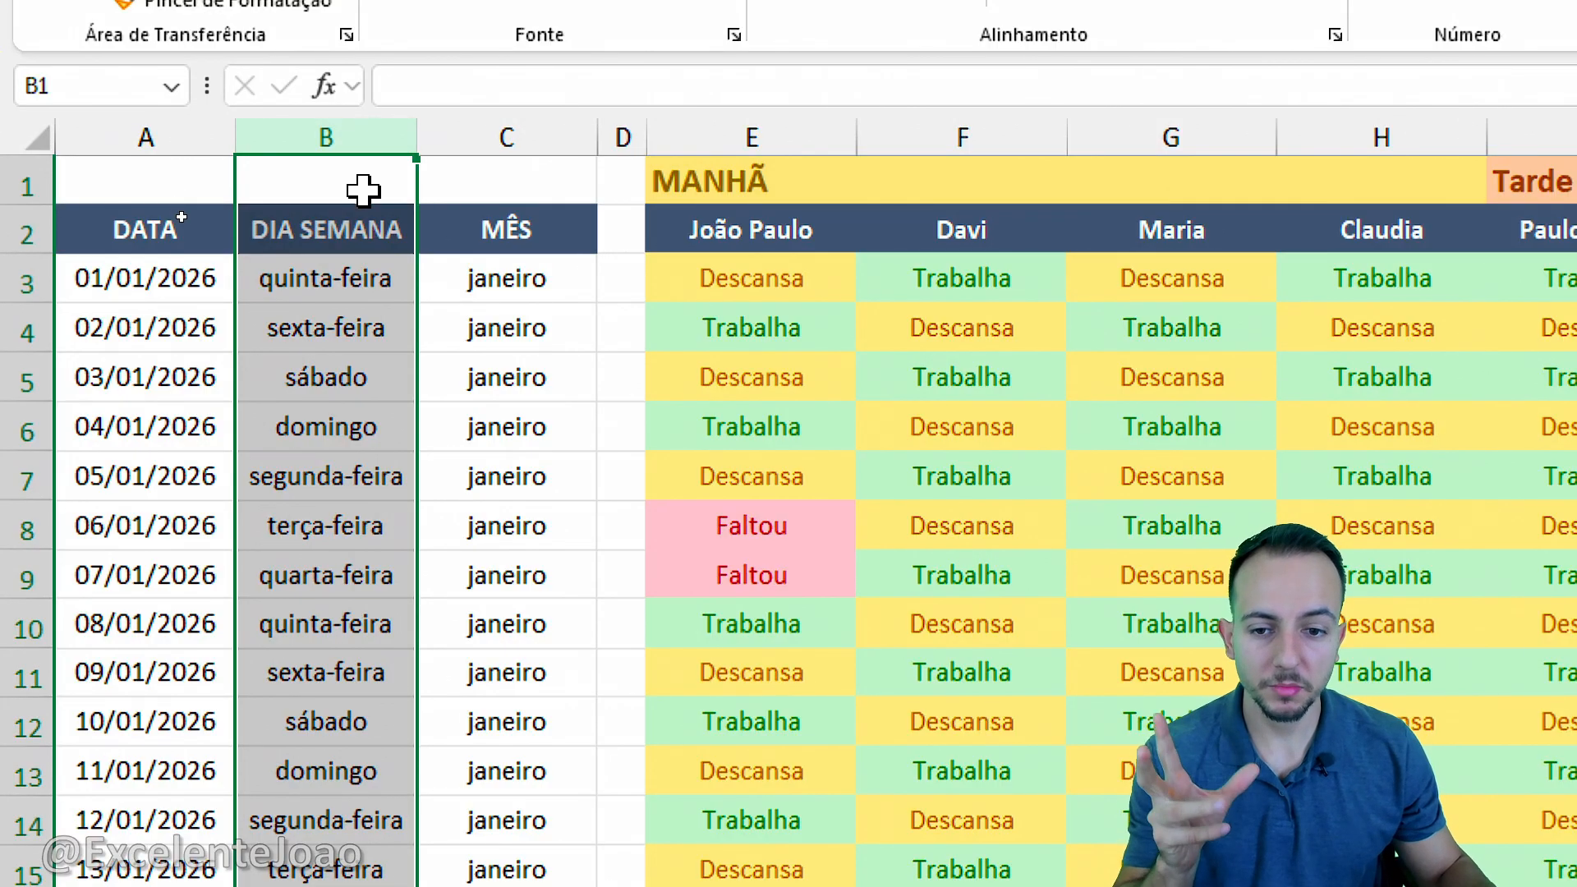
pyautogui.click(98, 234)
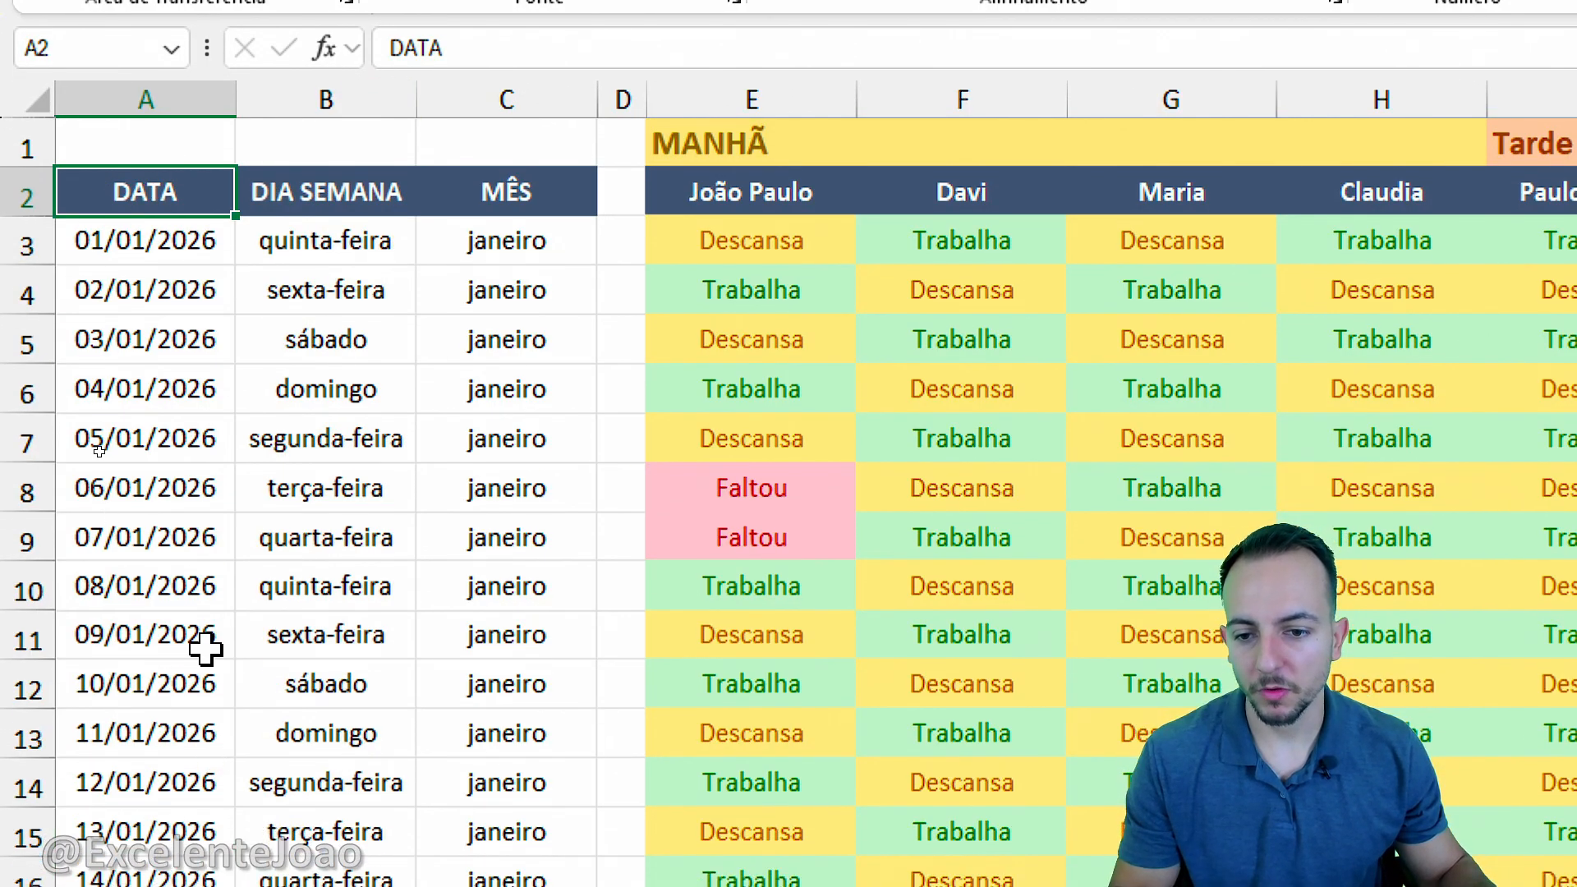
# Step: Try the date 24/07/2026 in cell A7 of the schedule and undo the change
pyautogui.click(162, 488)
pyautogui.moveTo(162, 451)
pyautogui.mouseDown()
pyautogui.moveTo(500, 446)
pyautogui.moveTo(139, 450)
pyautogui.mouseUp()
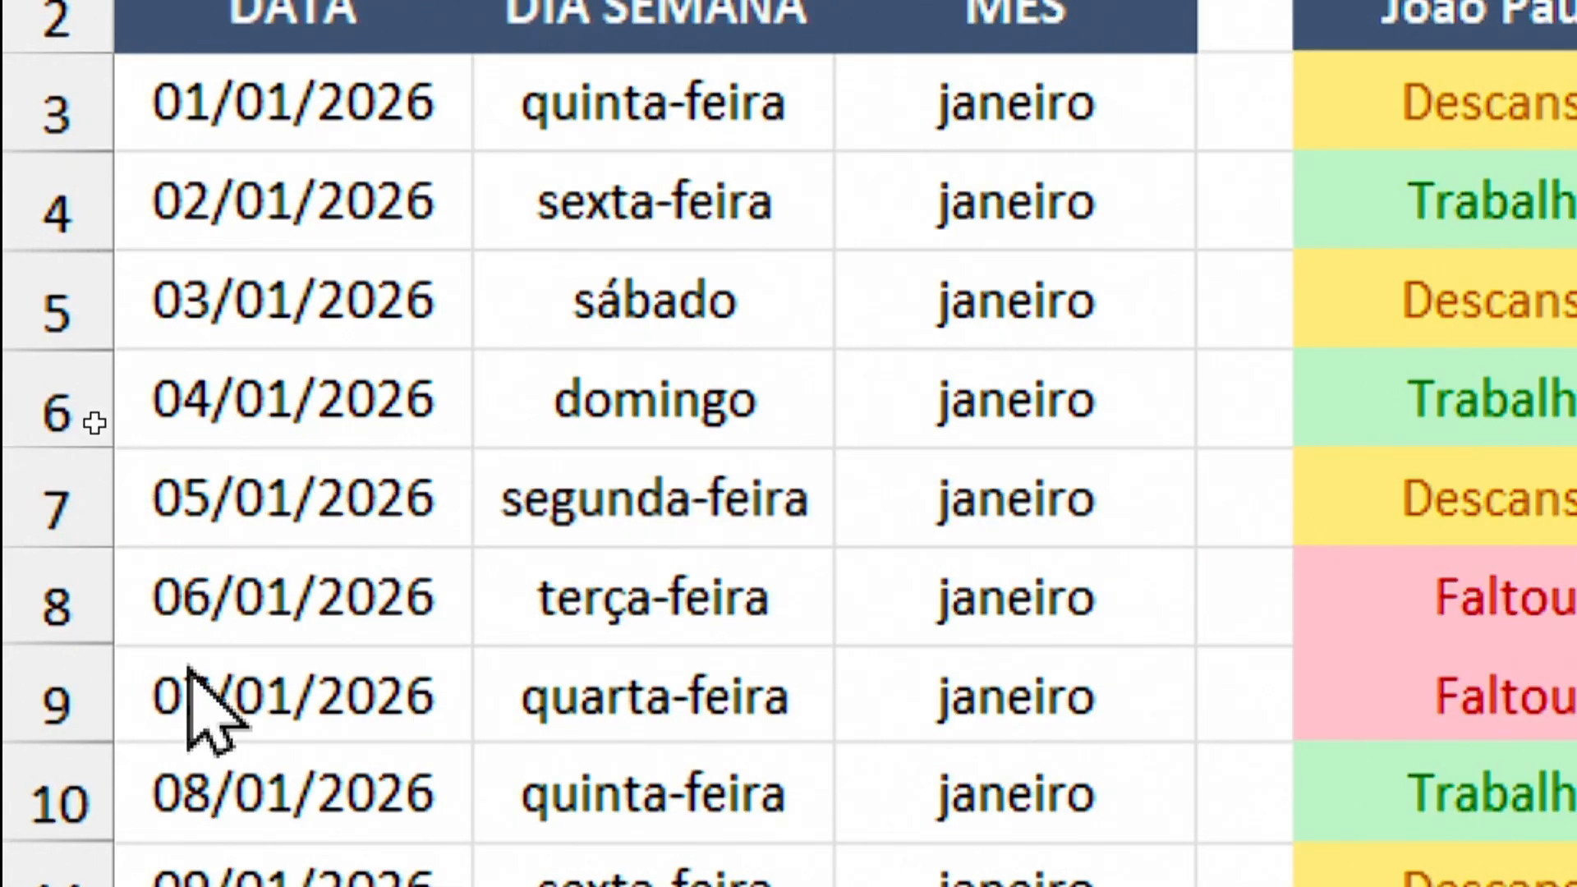
pyautogui.press('F2')
pyautogui.press('Escape')
pyautogui.write('24/07')
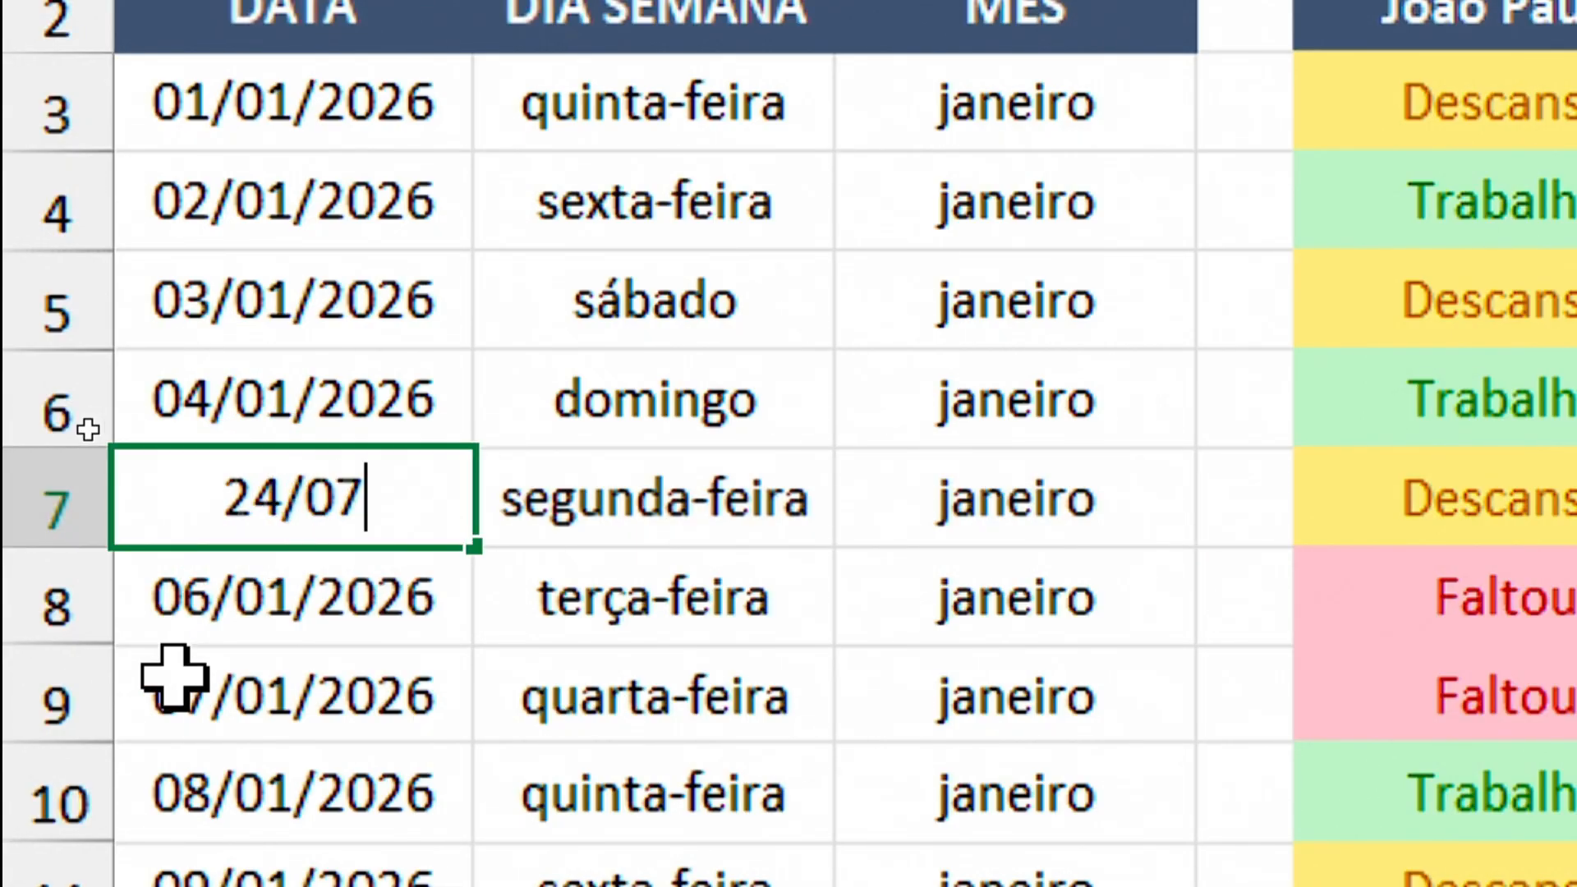
pyautogui.write('/2026')
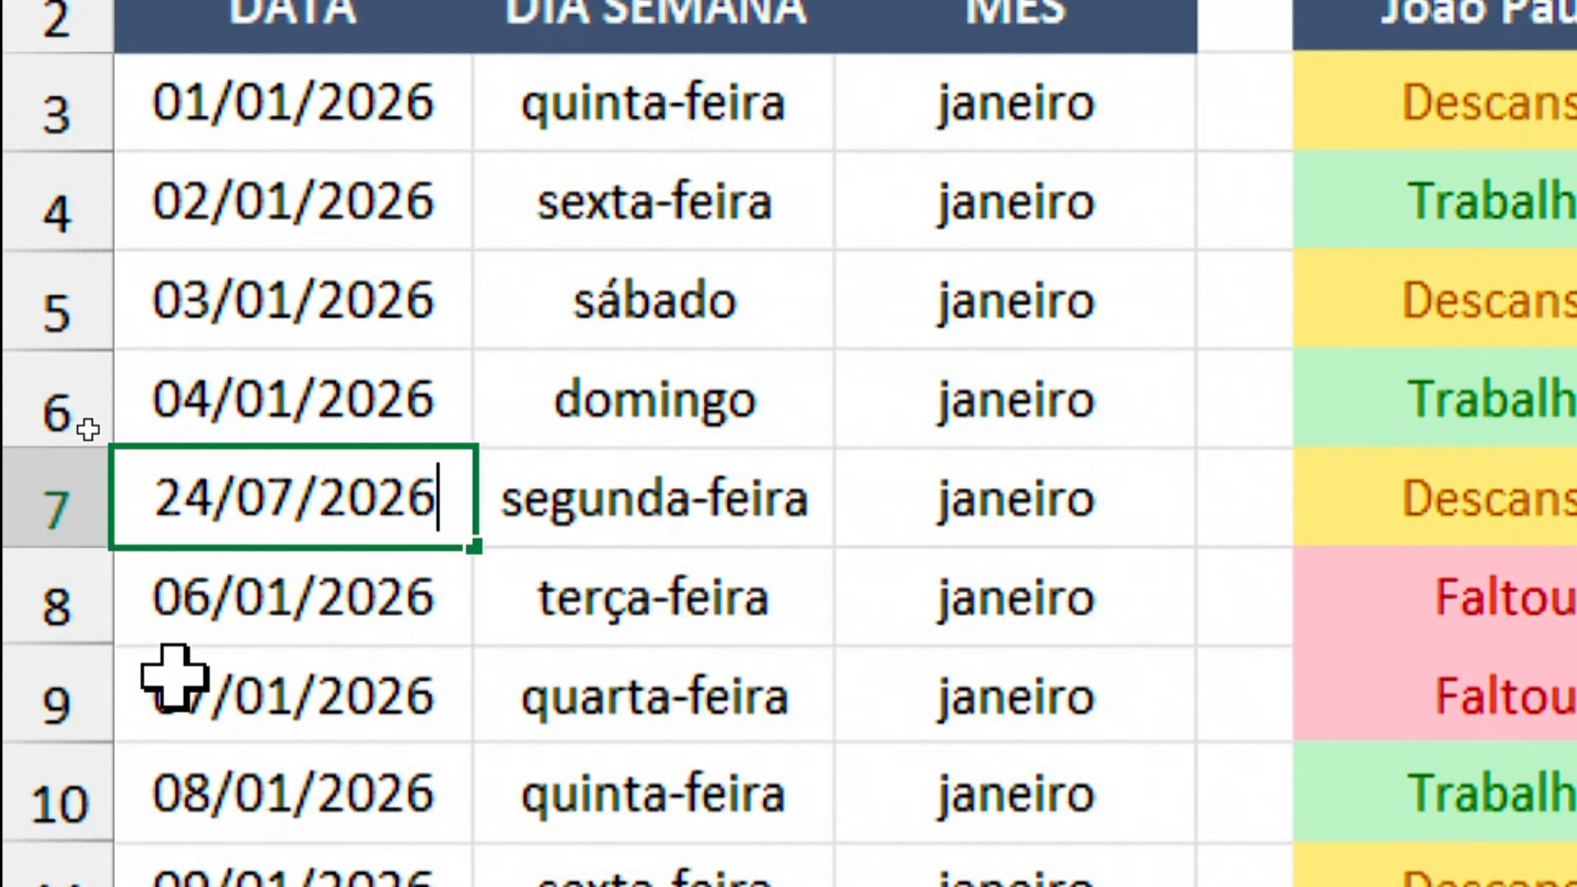
pyautogui.hotkey('ctrl', 'Return')
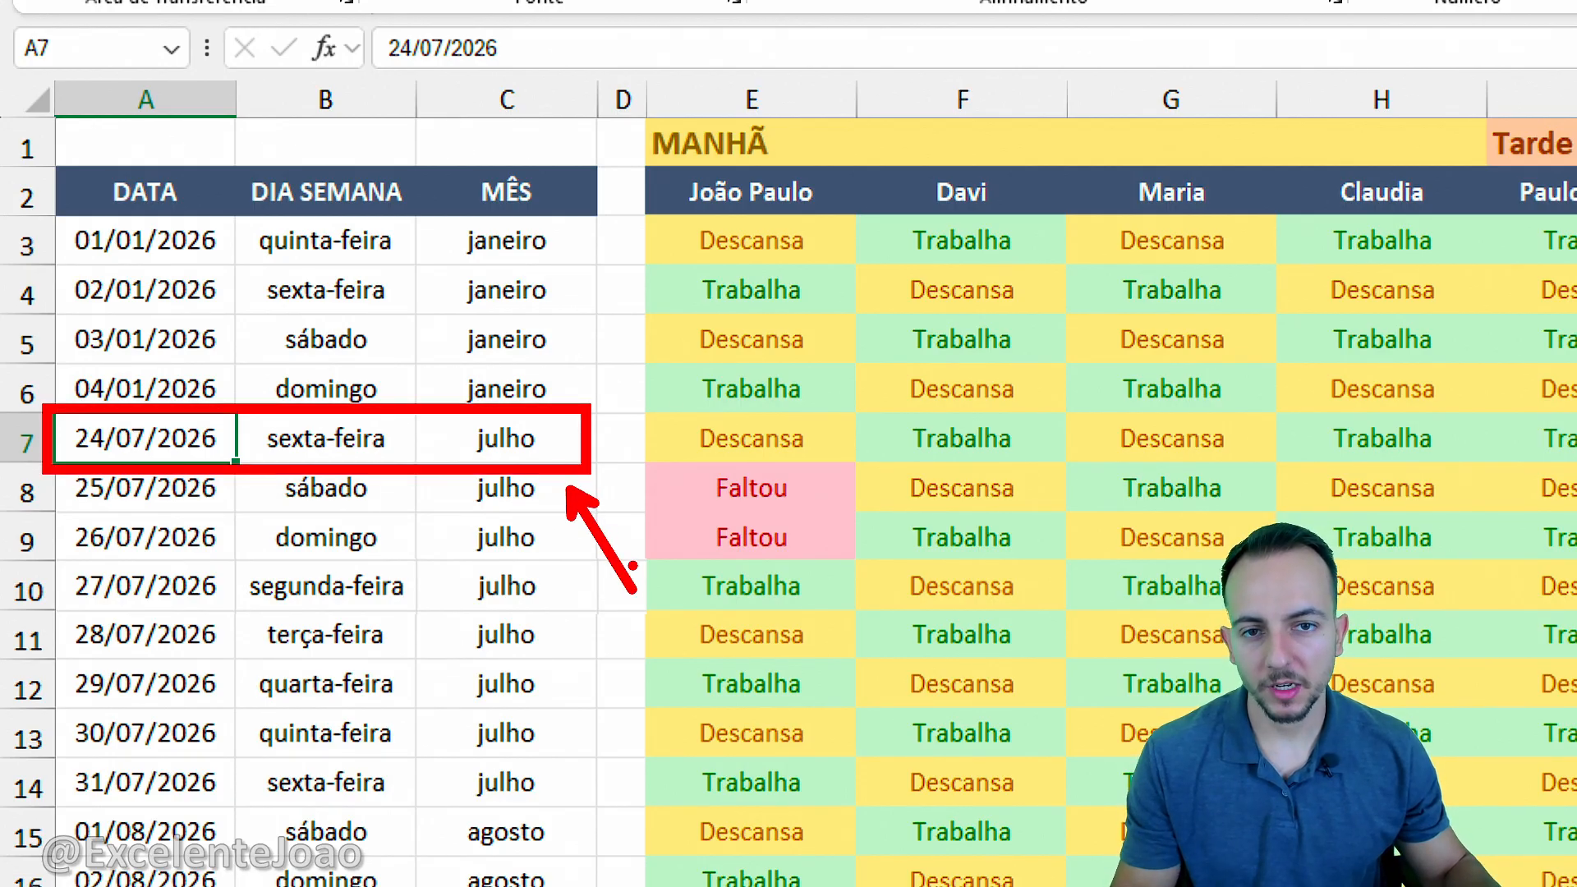
pyautogui.hotkey('ctrl', 'z')
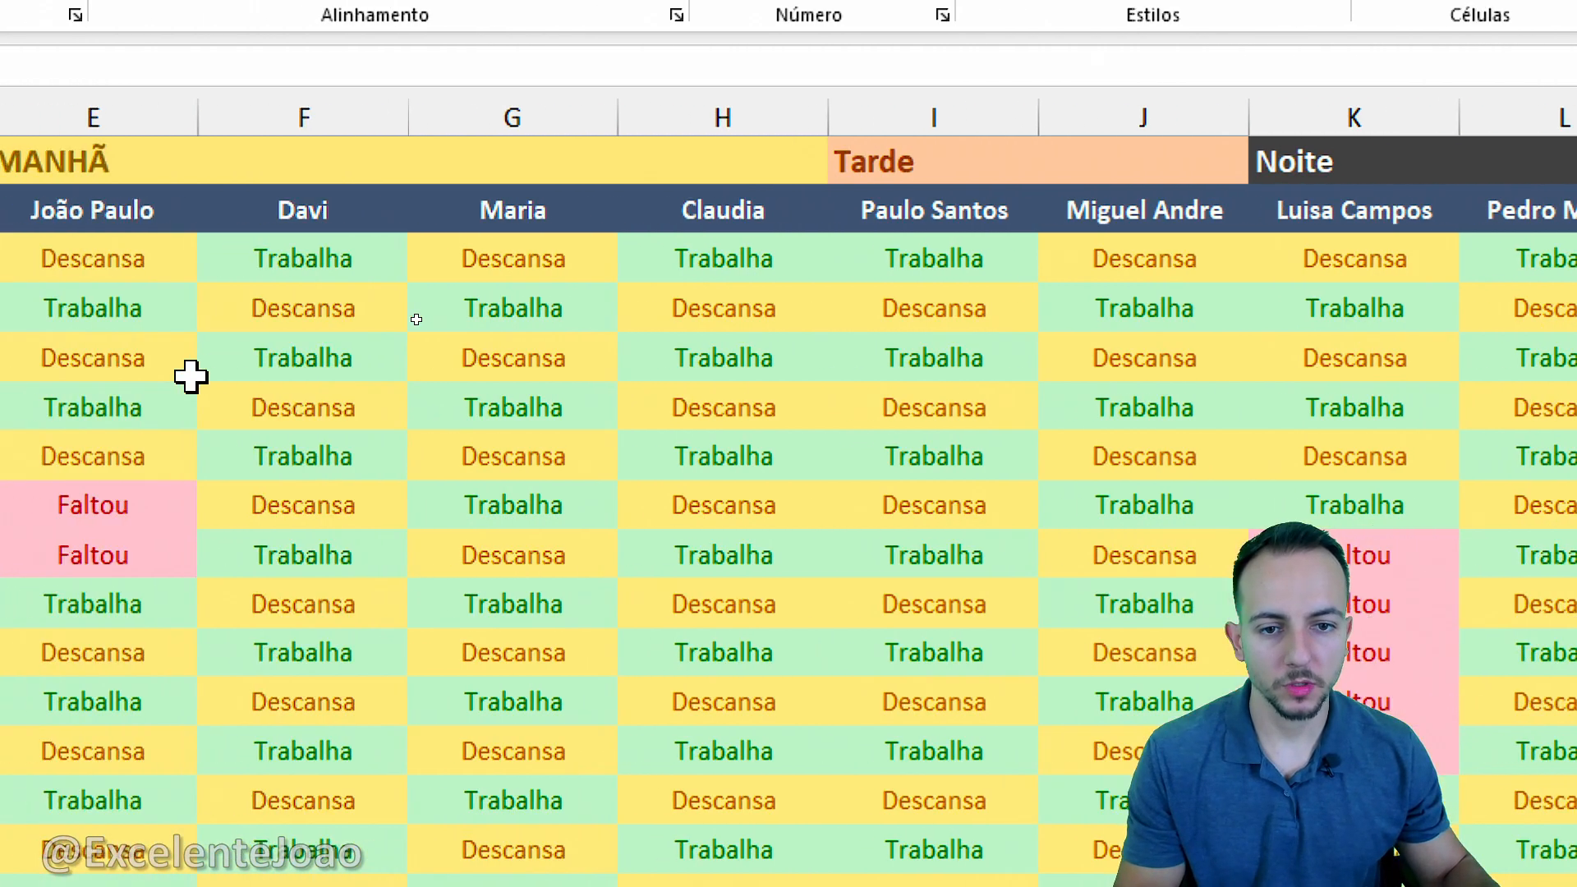
# Step: Examine the employee columns grouped under the MANHÃ, Tarde and Noite shifts
pyautogui.hotkey('ctrl', '2')
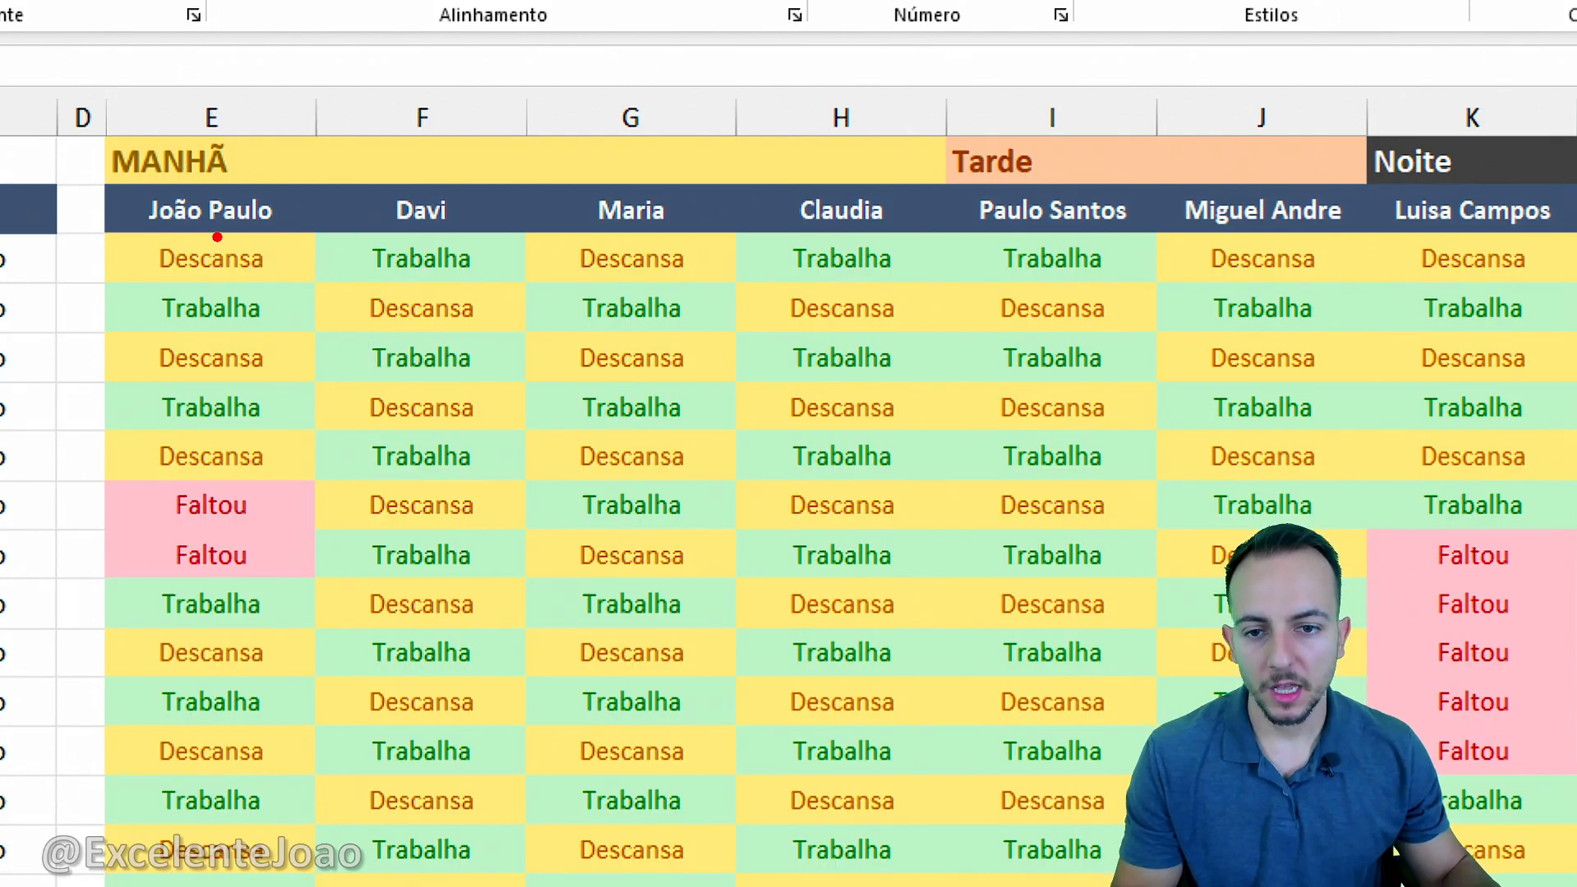
pyautogui.moveTo(244, 243); pyautogui.dragTo(332, 190)
pyautogui.moveTo(457, 243); pyautogui.dragTo(523, 207)
pyautogui.moveTo(669, 238); pyautogui.dragTo(713, 207)
pyautogui.moveTo(869, 249); pyautogui.dragTo(933, 209)
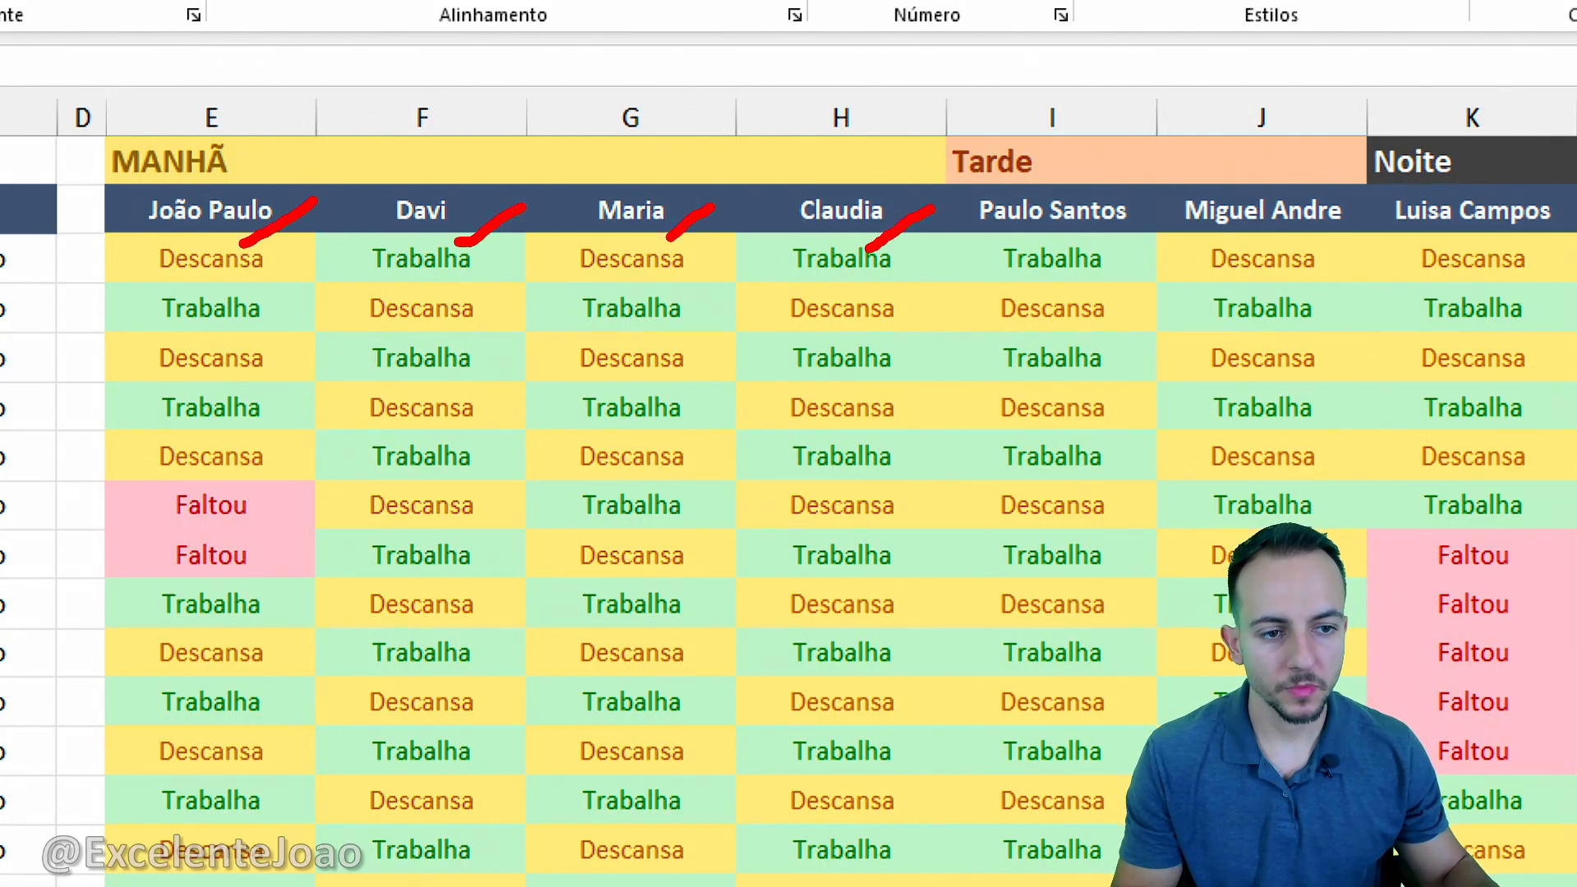
pyautogui.moveTo(1115, 266); pyautogui.dragTo(1185, 218)
pyautogui.moveTo(1289, 256); pyautogui.dragTo(1380, 188)
pyautogui.press('Escape')
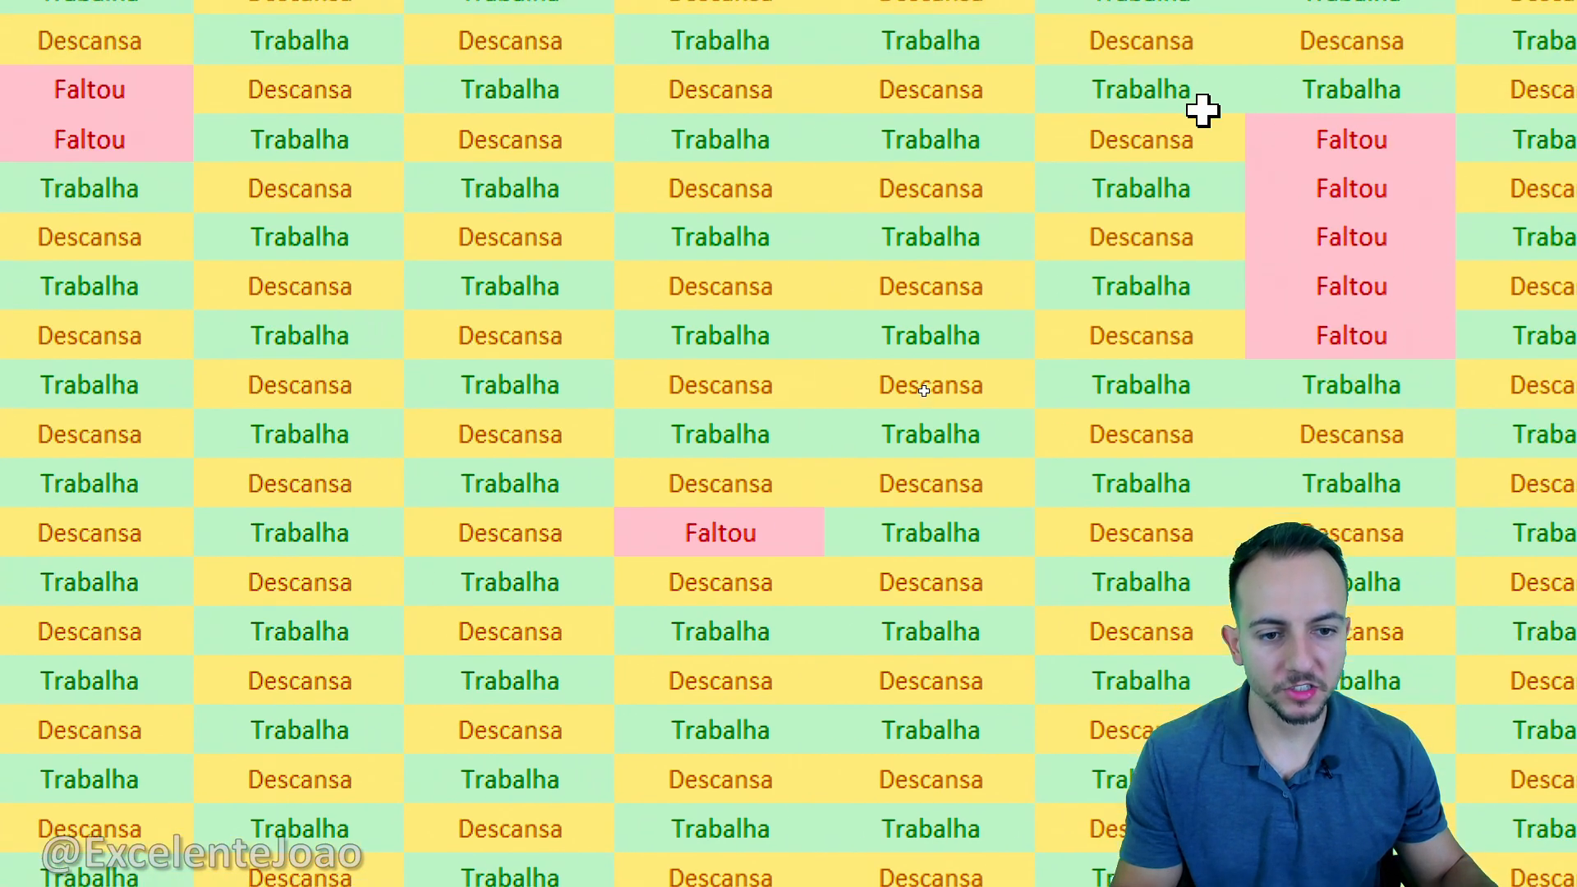
# Step: Try marking the 11/01/2026 shift in cell H13 as Faltou and undo the entry
pyautogui.click(608, 148)
pyautogui.moveTo(801, 328)
pyautogui.mouseDown()
pyautogui.moveTo(752, 310)
pyautogui.moveTo(875, 393)
pyautogui.moveTo(624, 361)
pyautogui.moveTo(736, 421)
pyautogui.mouseUp()
pyautogui.press('Escape')
pyautogui.write('Fal')
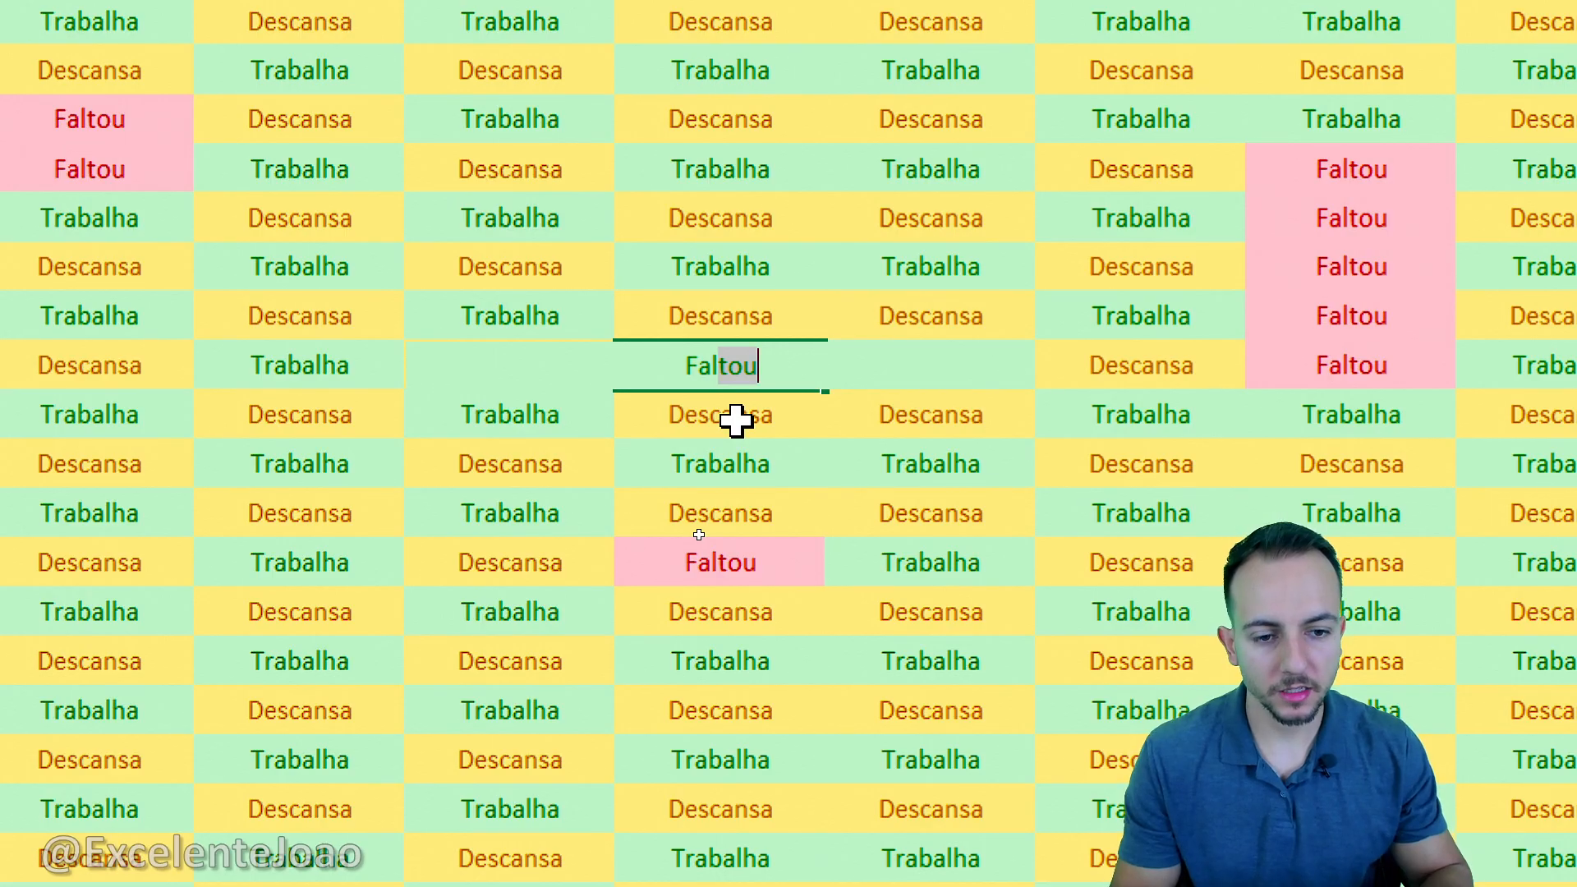
pyautogui.hotkey('ctrl', 'Return')
pyautogui.moveTo(772, 284); pyautogui.dragTo(789, 288)
pyautogui.press('Escape')
pyautogui.hotkey('ctrl', 'z')
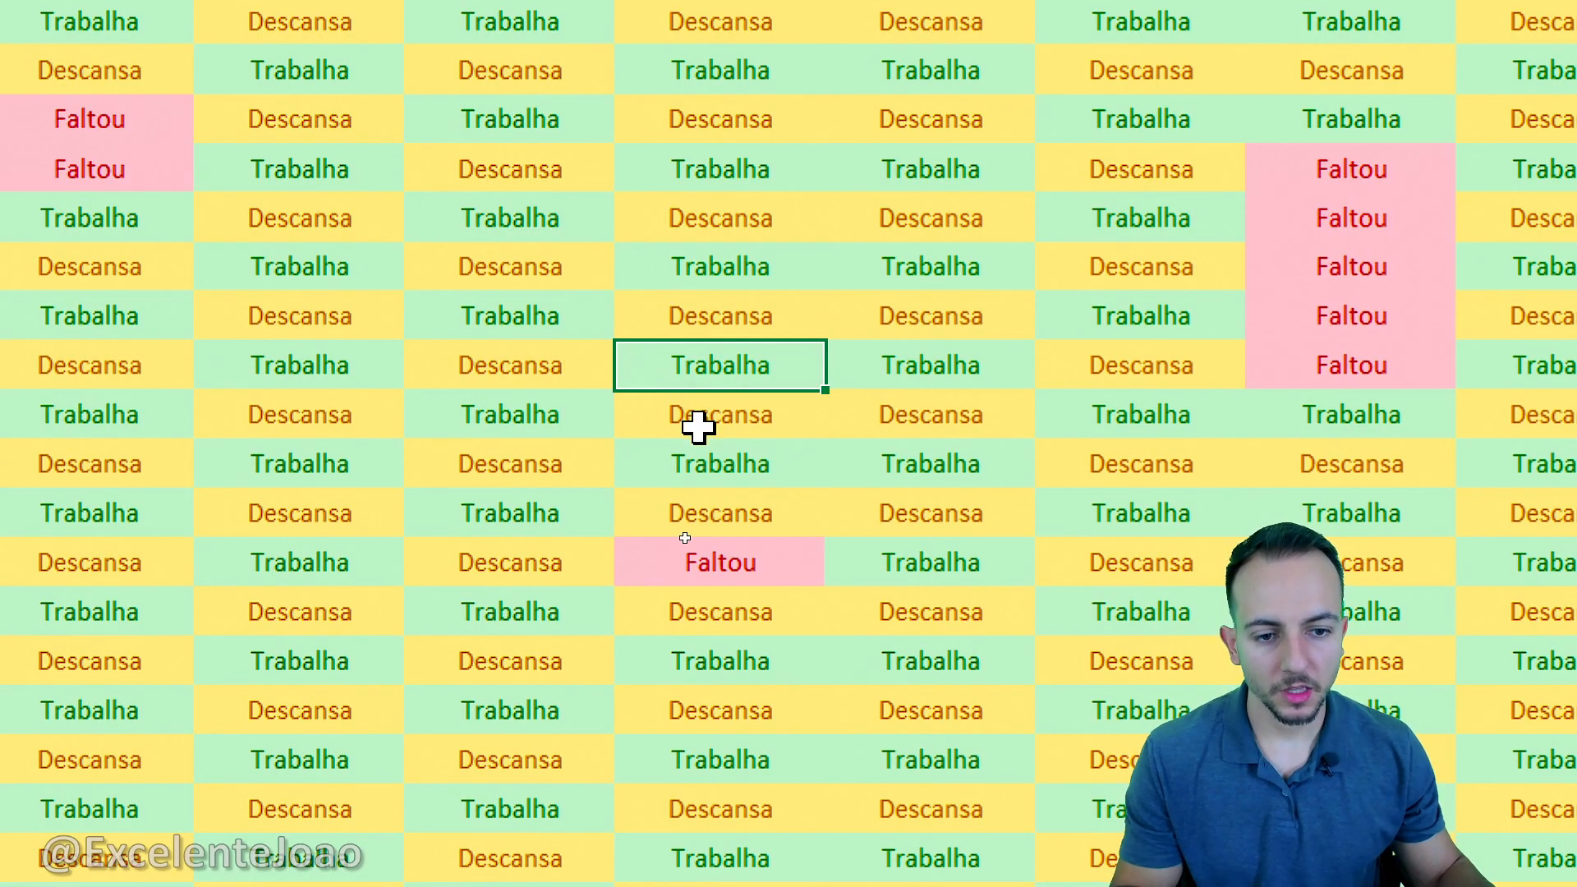
# Step: Try setting the 11/01/2026 shift in cell H13 to Descansa and undo the entry
pyautogui.write('Des')
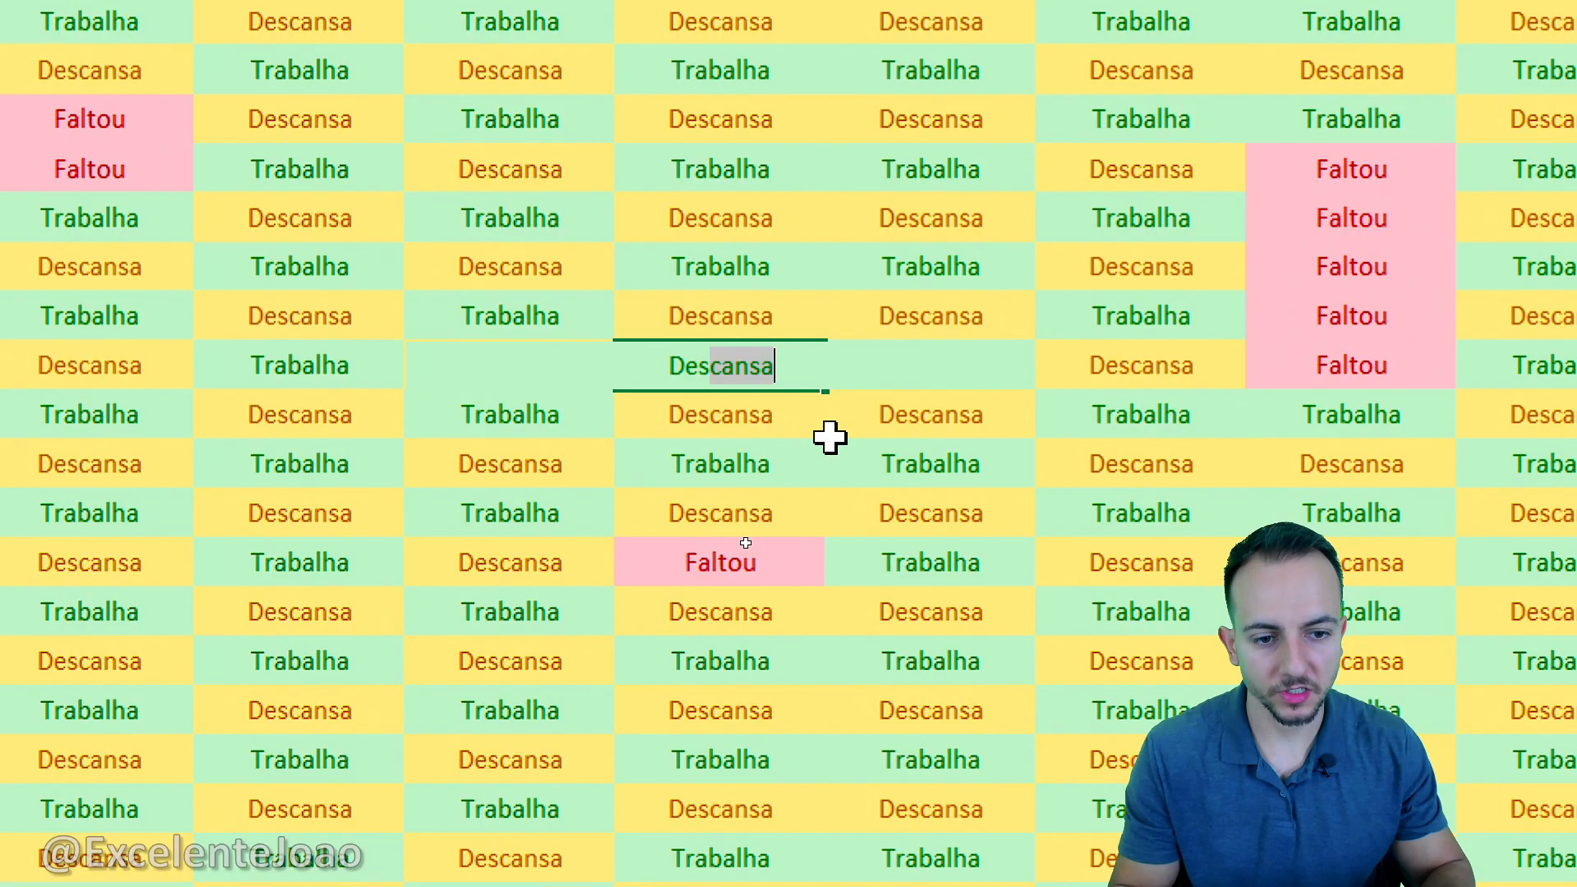
pyautogui.hotkey('ctrl', 'Return')
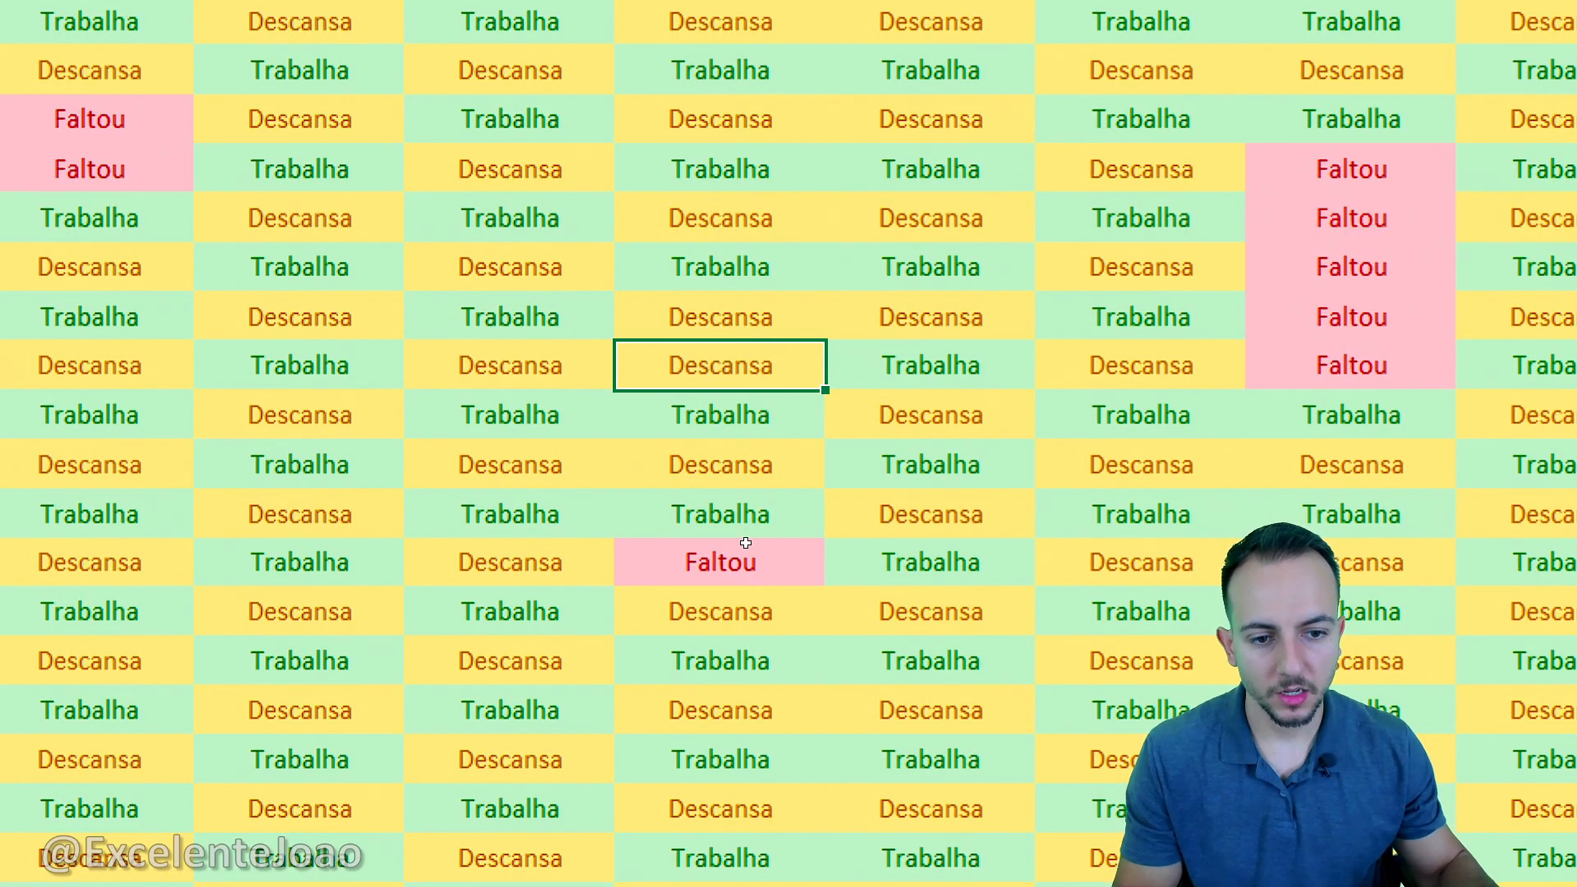
pyautogui.hotkey('ctrl', '2')
pyautogui.moveTo(766, 332)
pyautogui.mouseDown()
pyautogui.moveTo(719, 320)
pyautogui.moveTo(798, 475)
pyautogui.moveTo(734, 334)
pyautogui.mouseUp()
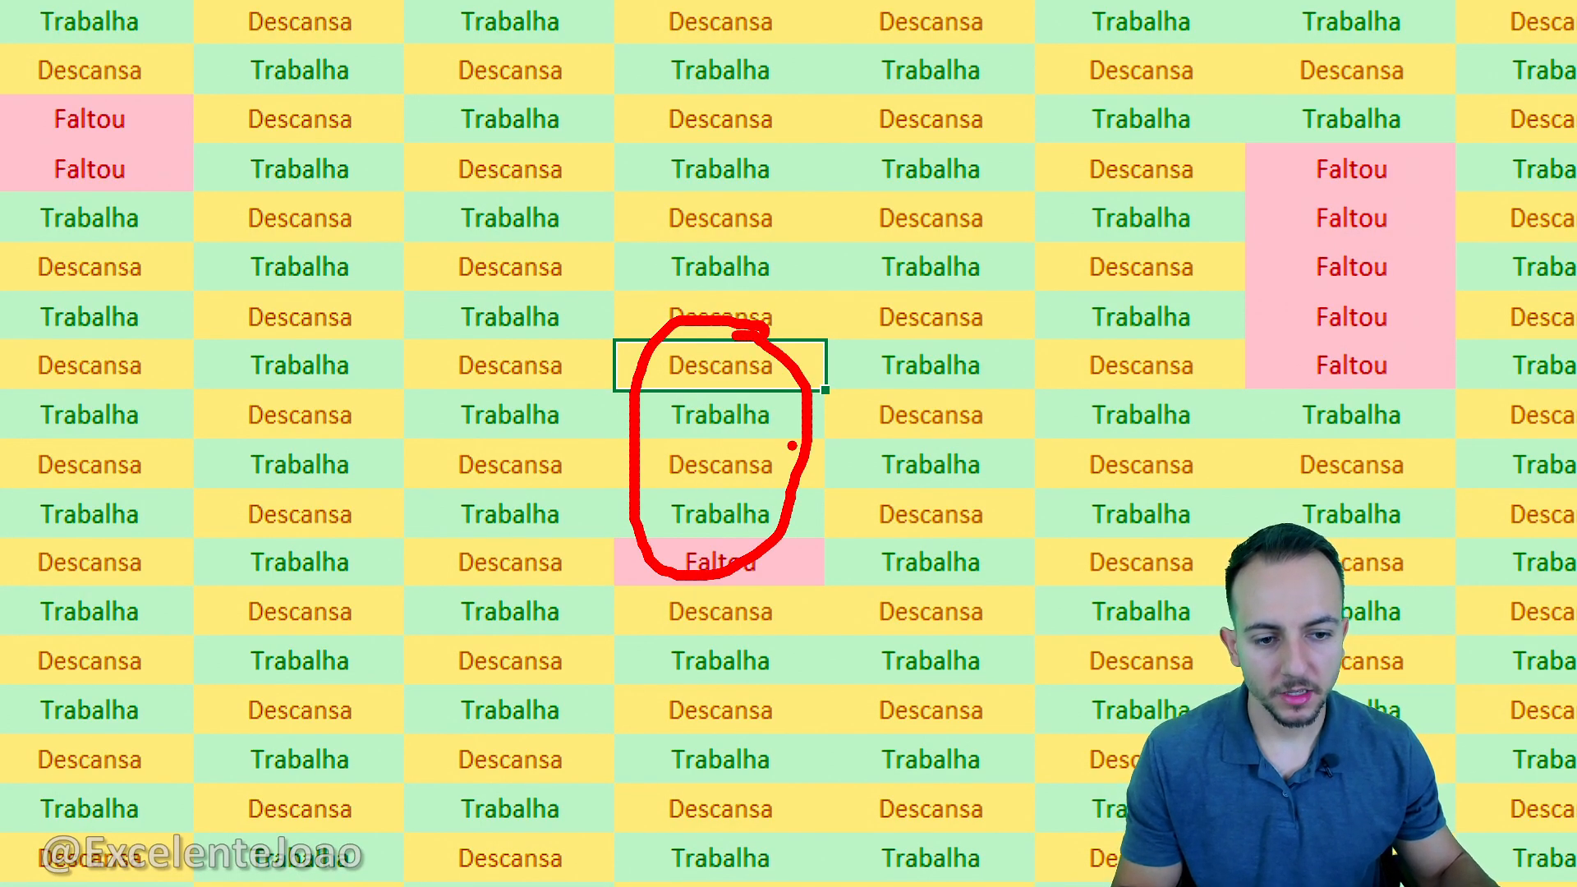
pyautogui.moveTo(873, 493); pyautogui.dragTo(795, 448)
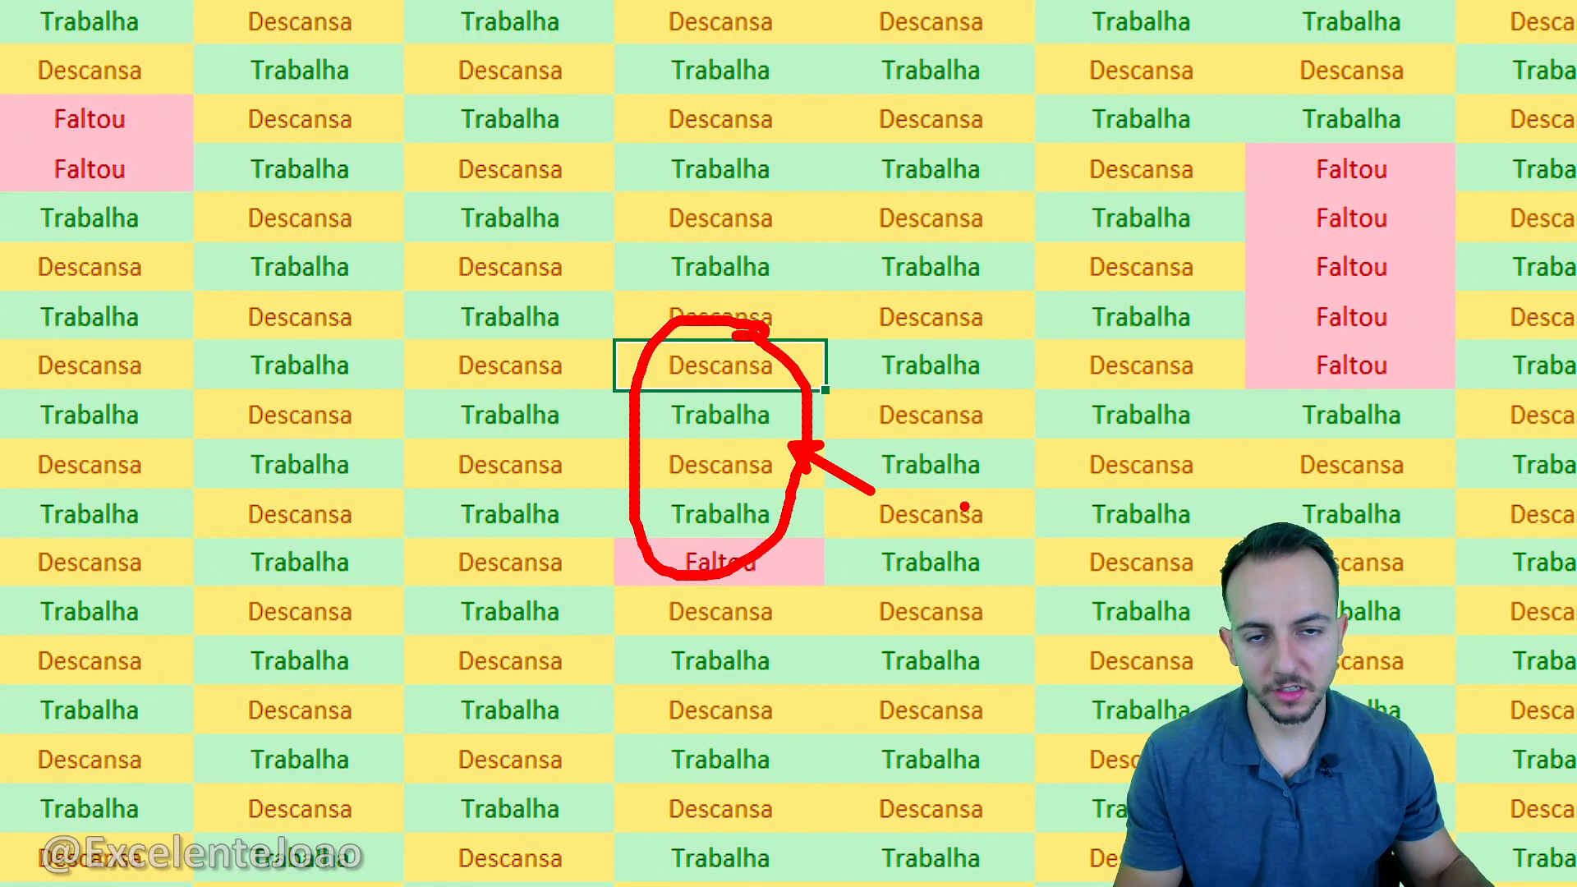
pyautogui.press('Escape')
pyautogui.hotkey('ctrl', 'z')
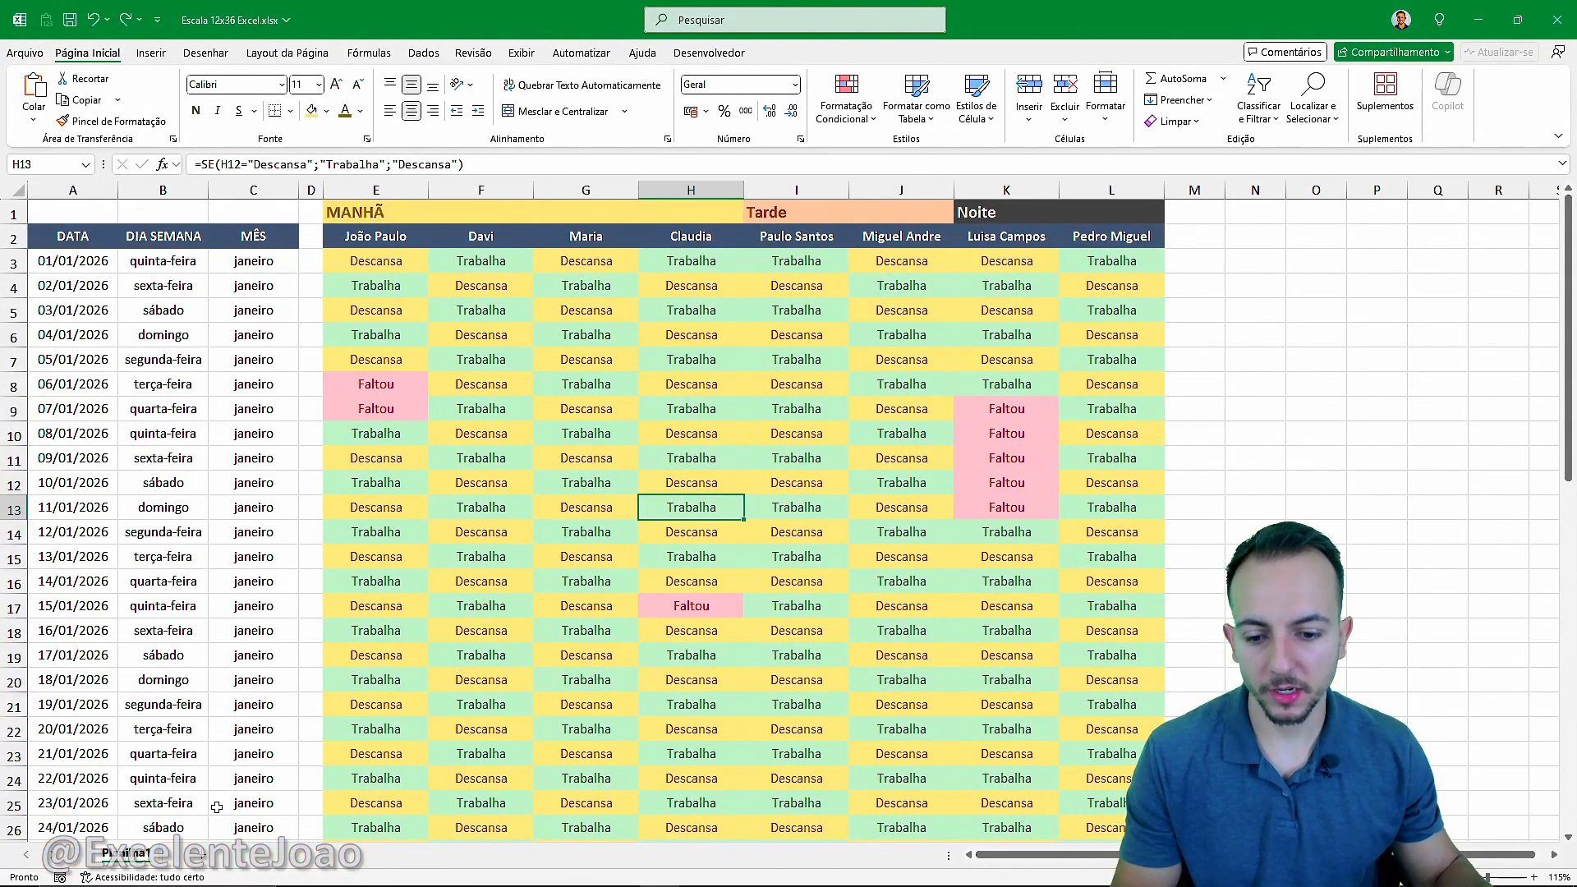
# Step: Add a blank worksheet and enter the heading DATA in cell A1
pyautogui.click(205, 854)
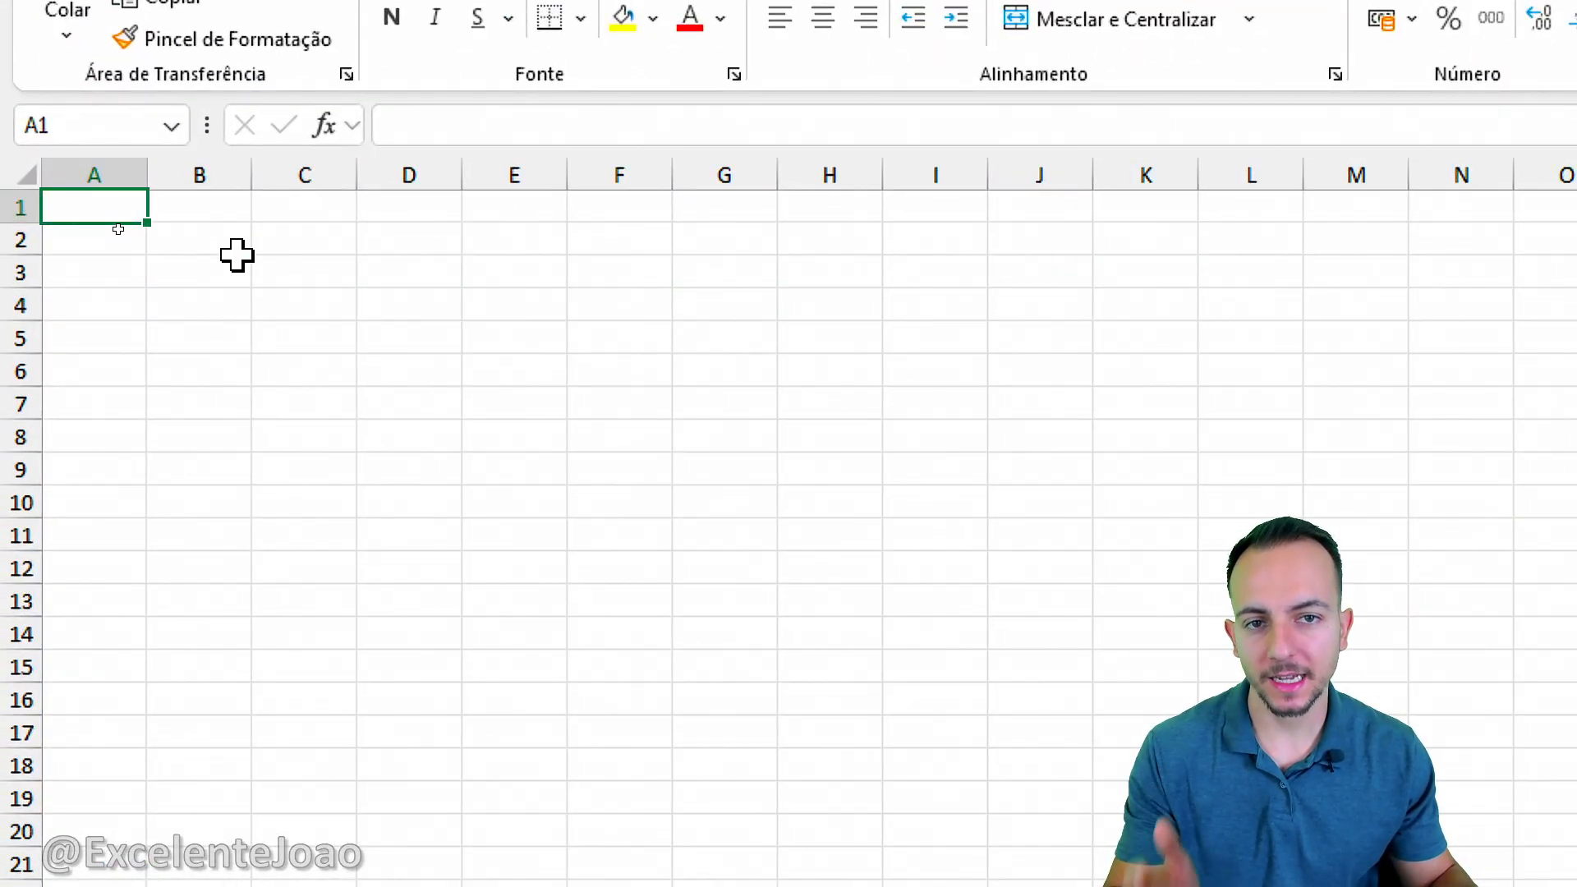
pyautogui.click(118, 173)
pyautogui.scroll(1, 116, 164)
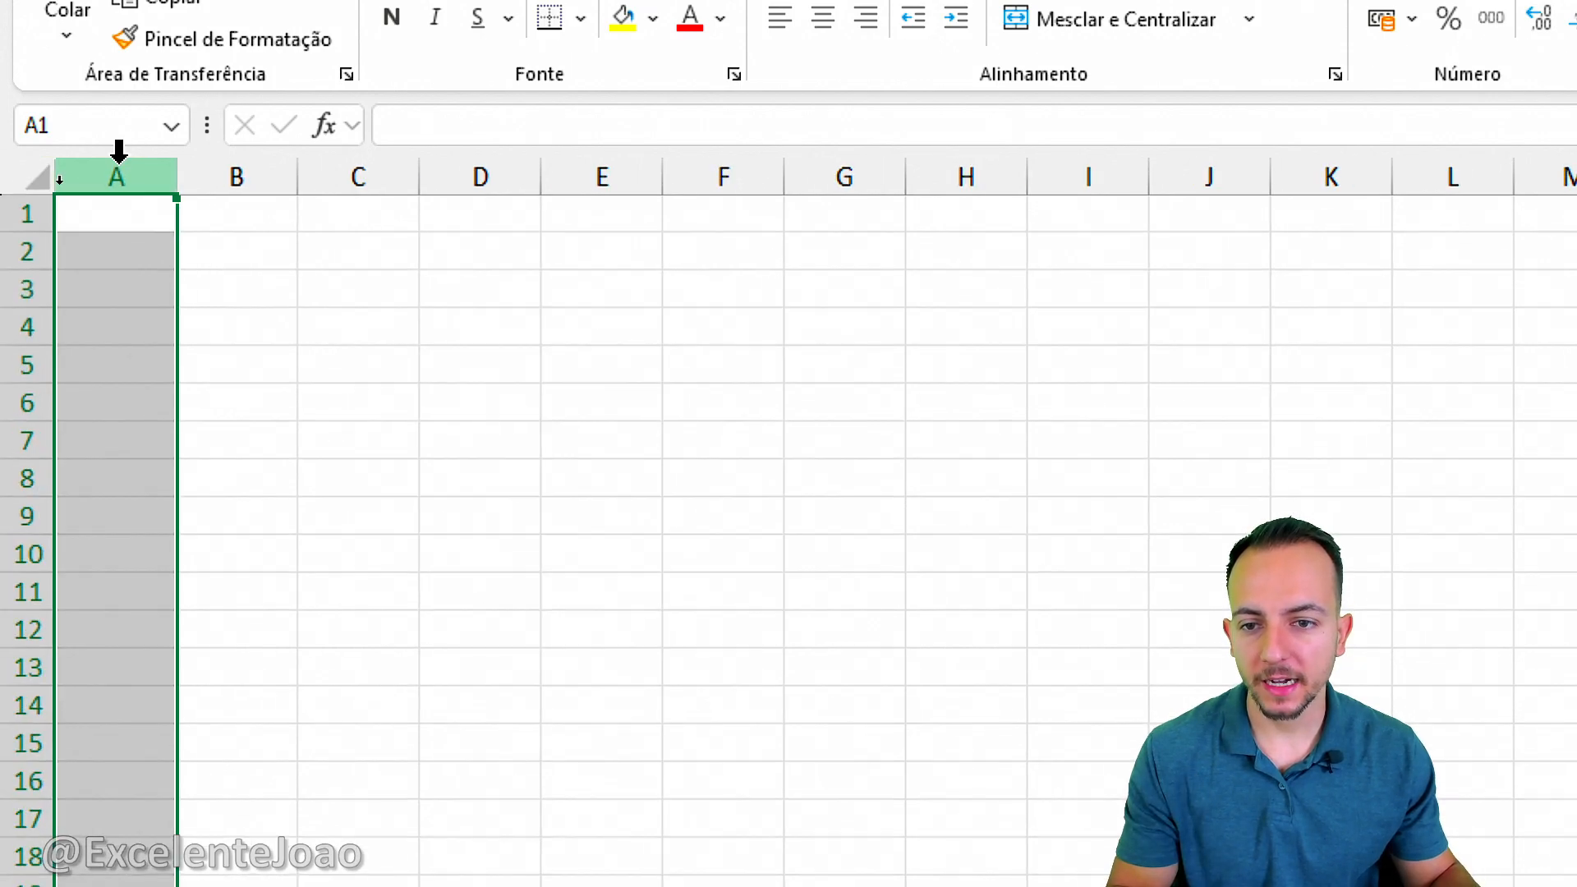
pyautogui.click(123, 227)
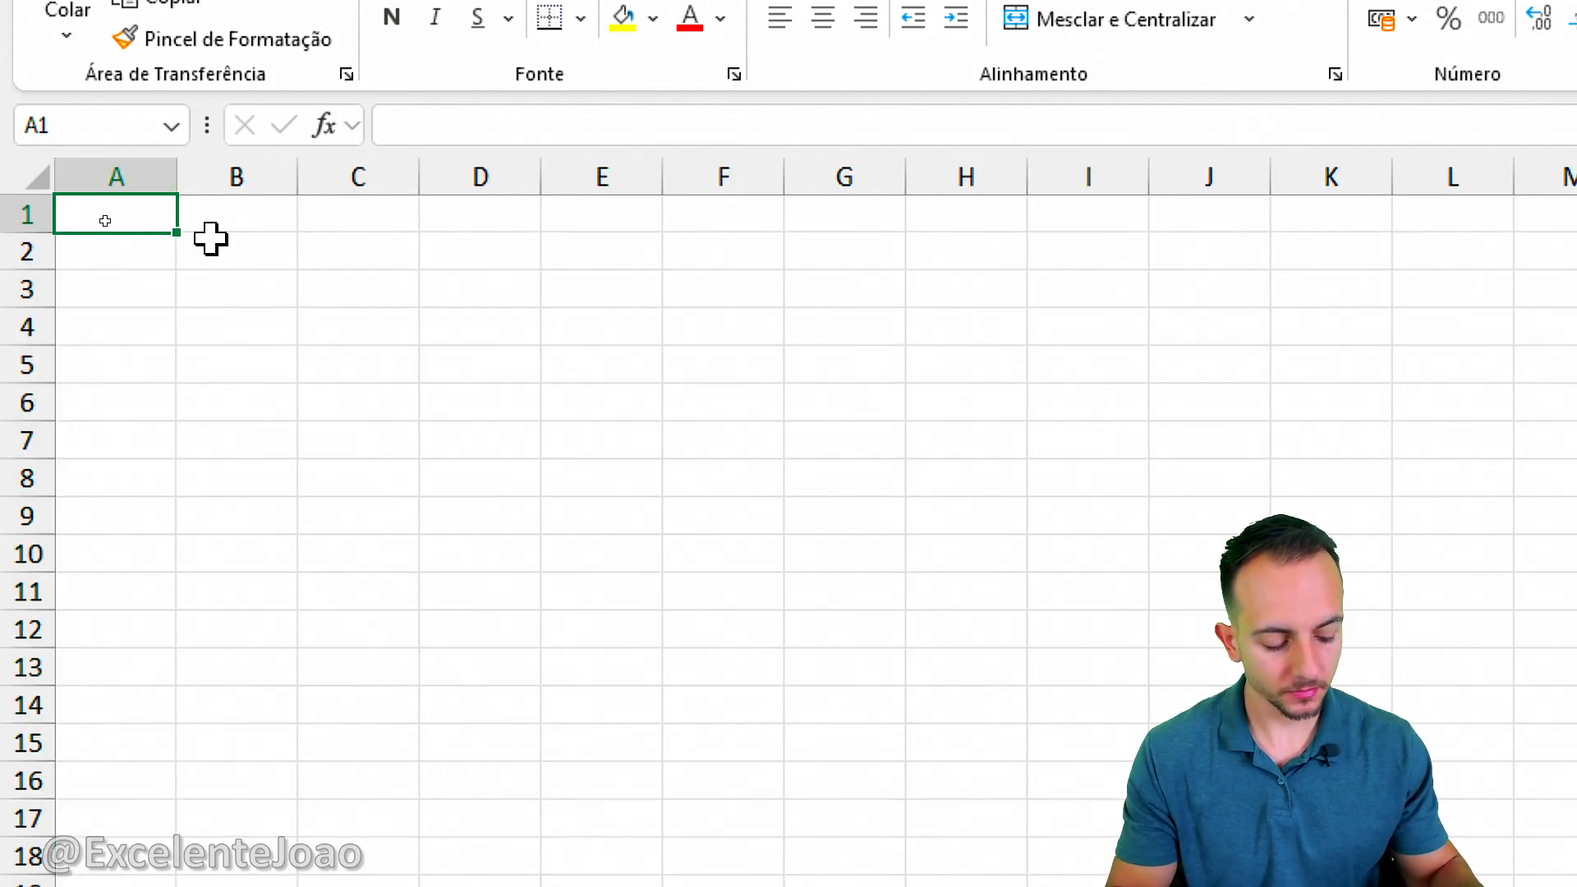
pyautogui.write('DATA')
pyautogui.press('Return')
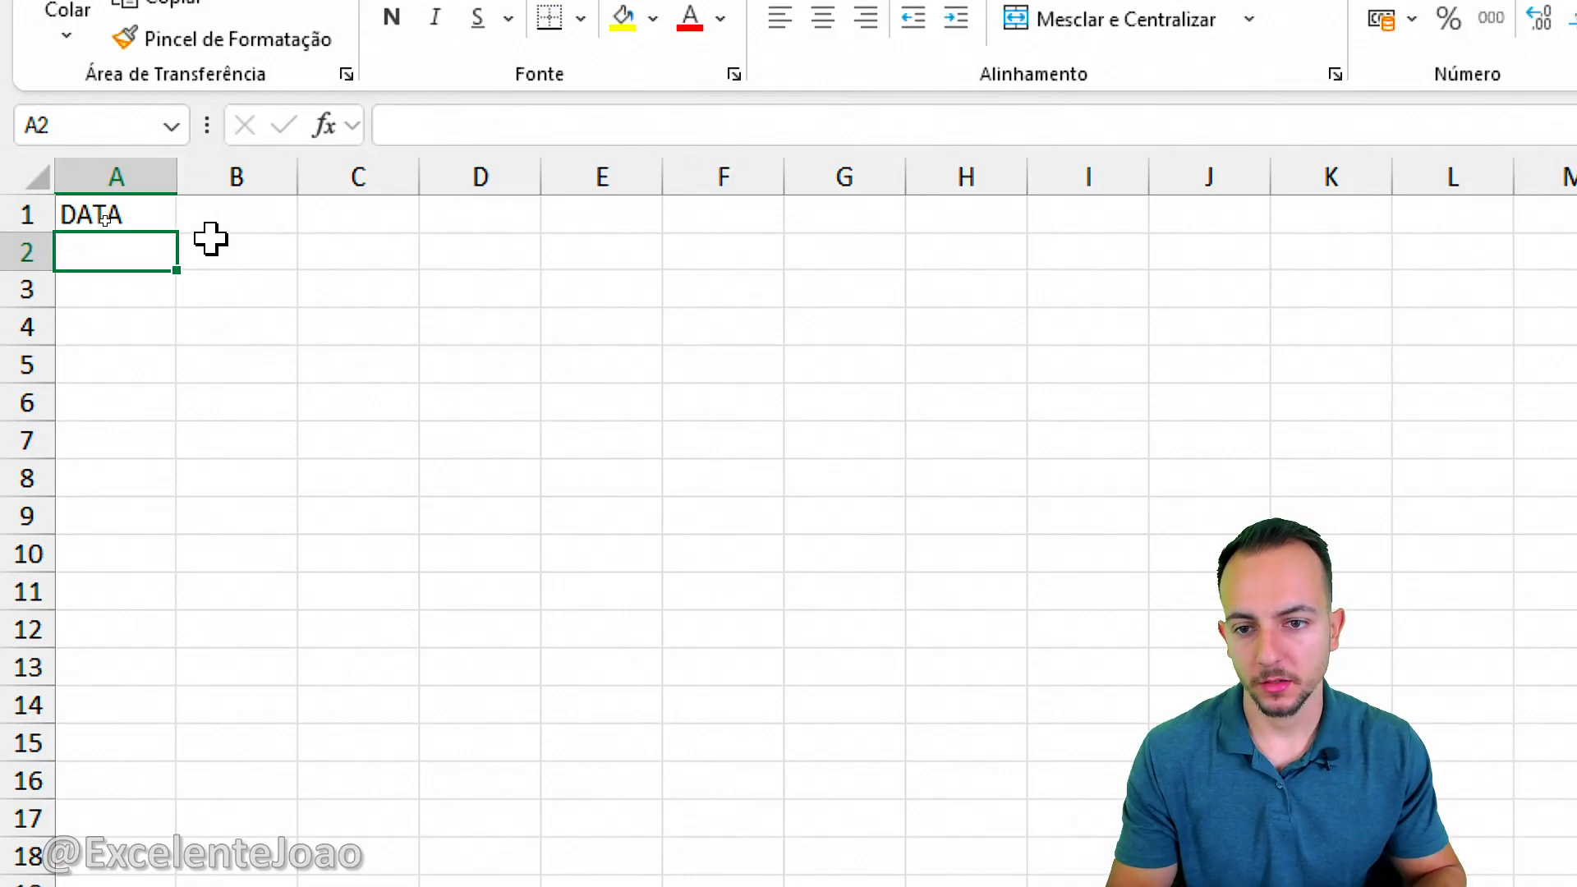
# Step: Enter the starting date 01/01/2026 in cell A2 below the DATA heading
pyautogui.click(16, 246)
pyautogui.click(99, 254)
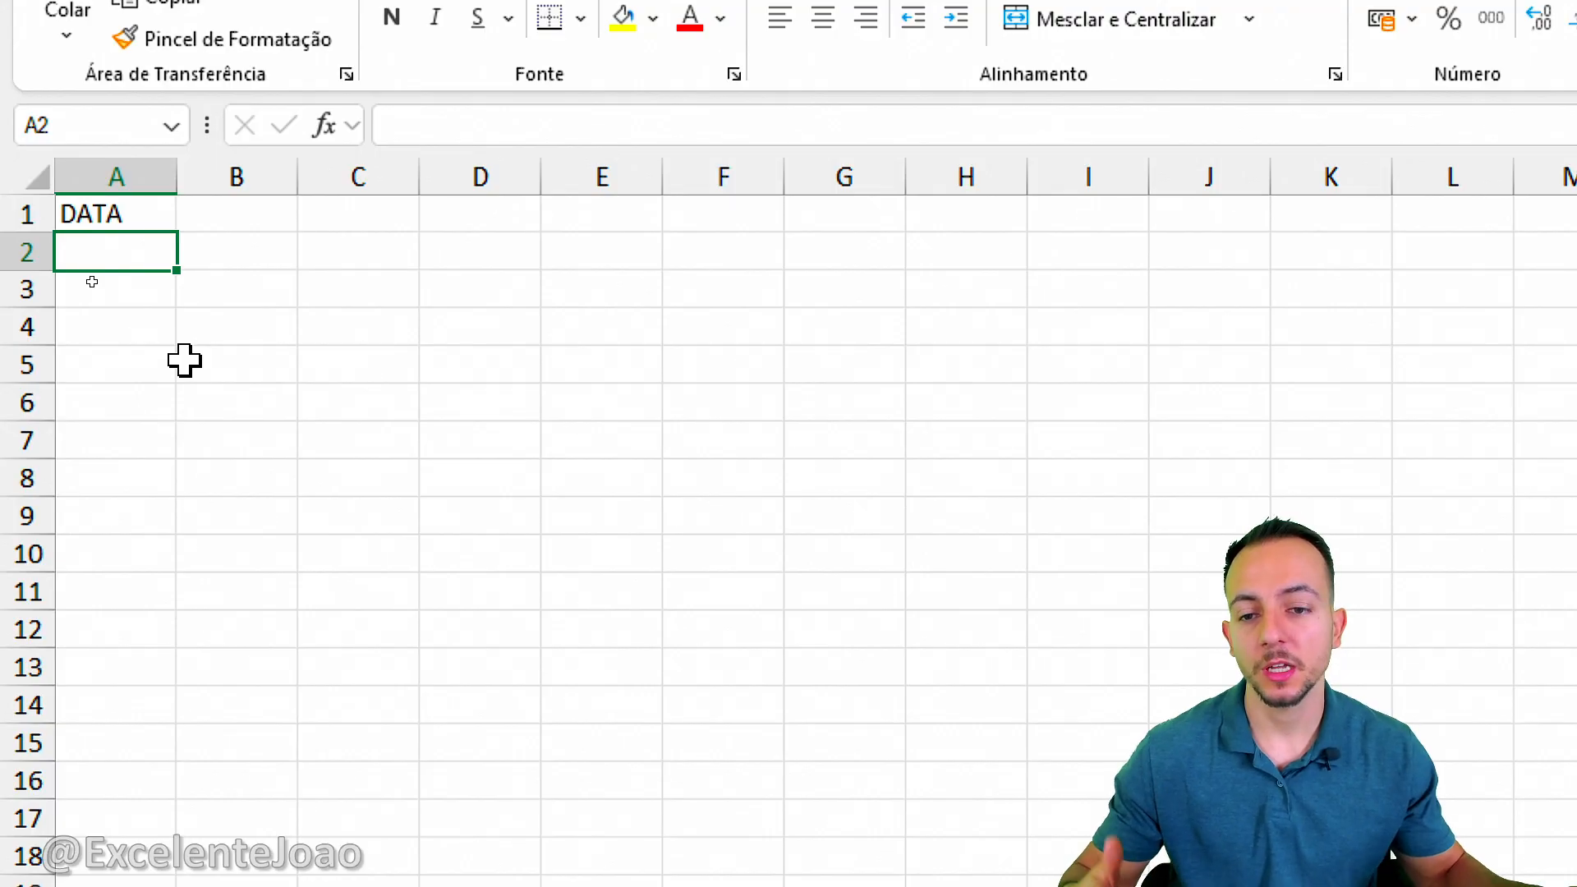
pyautogui.hotkey('ctrl', '2')
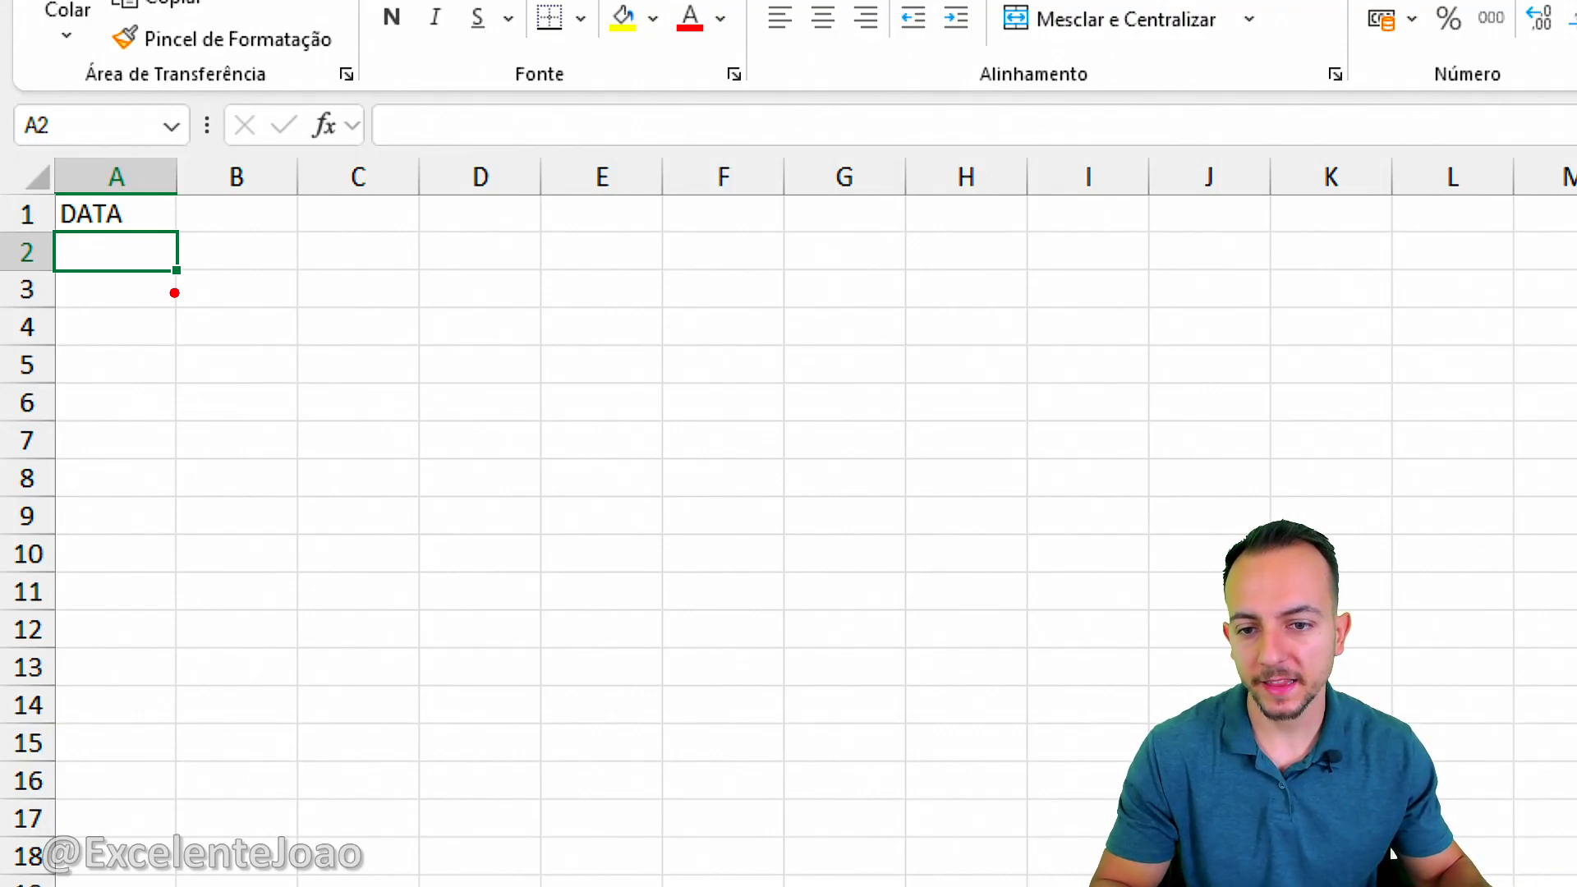
pyautogui.moveTo(175, 292)
pyautogui.mouseDown()
pyautogui.moveTo(276, 416)
pyautogui.moveTo(255, 257)
pyautogui.mouseUp()
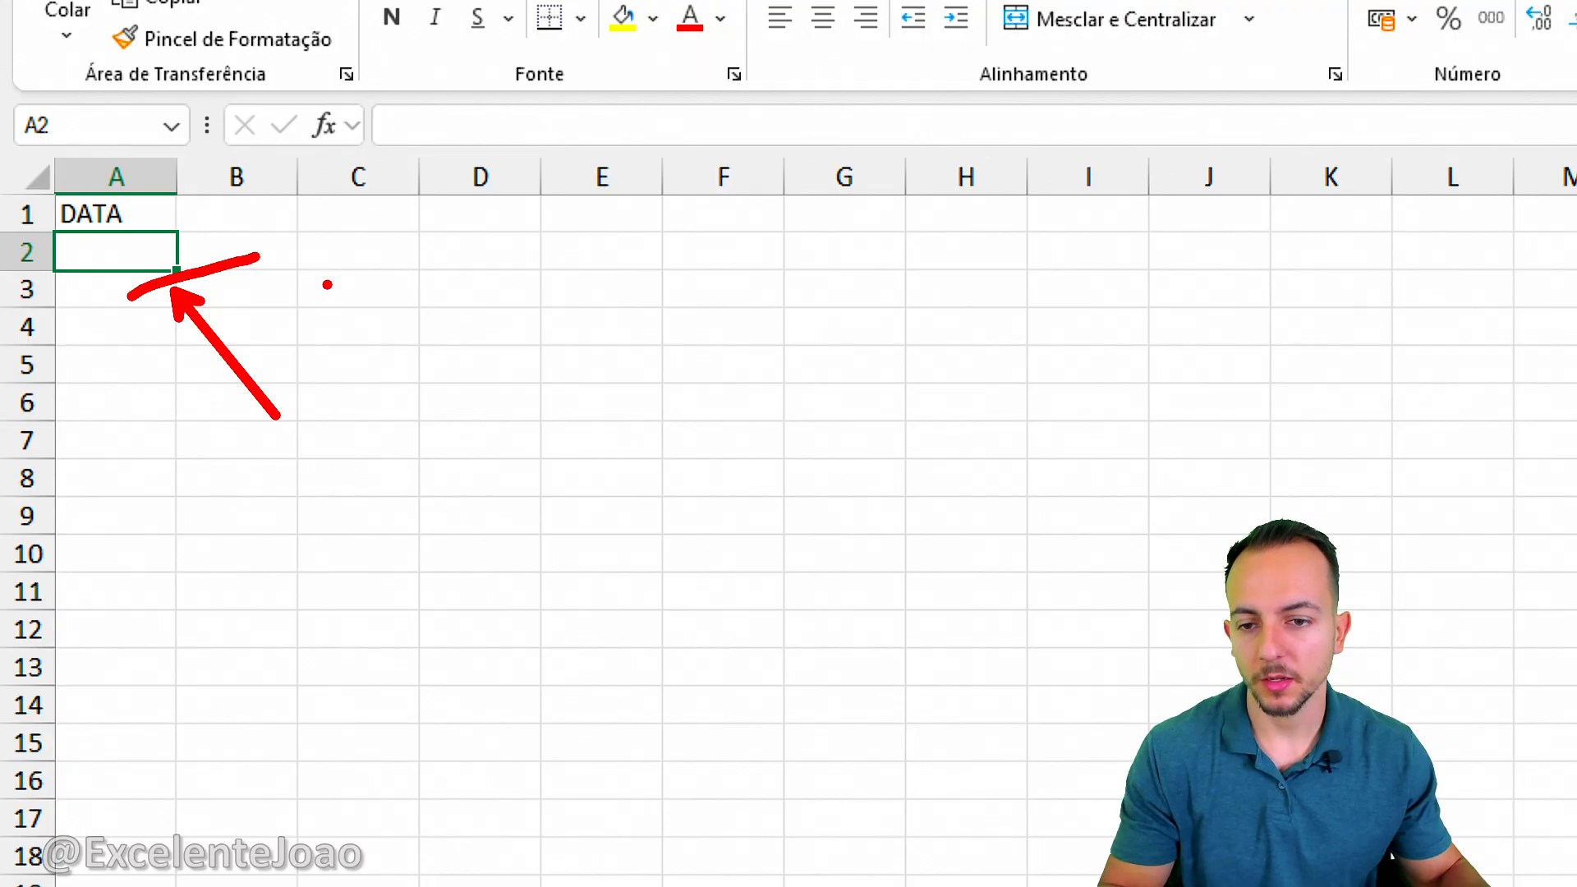
pyautogui.press('Escape')
pyautogui.write('01/0')
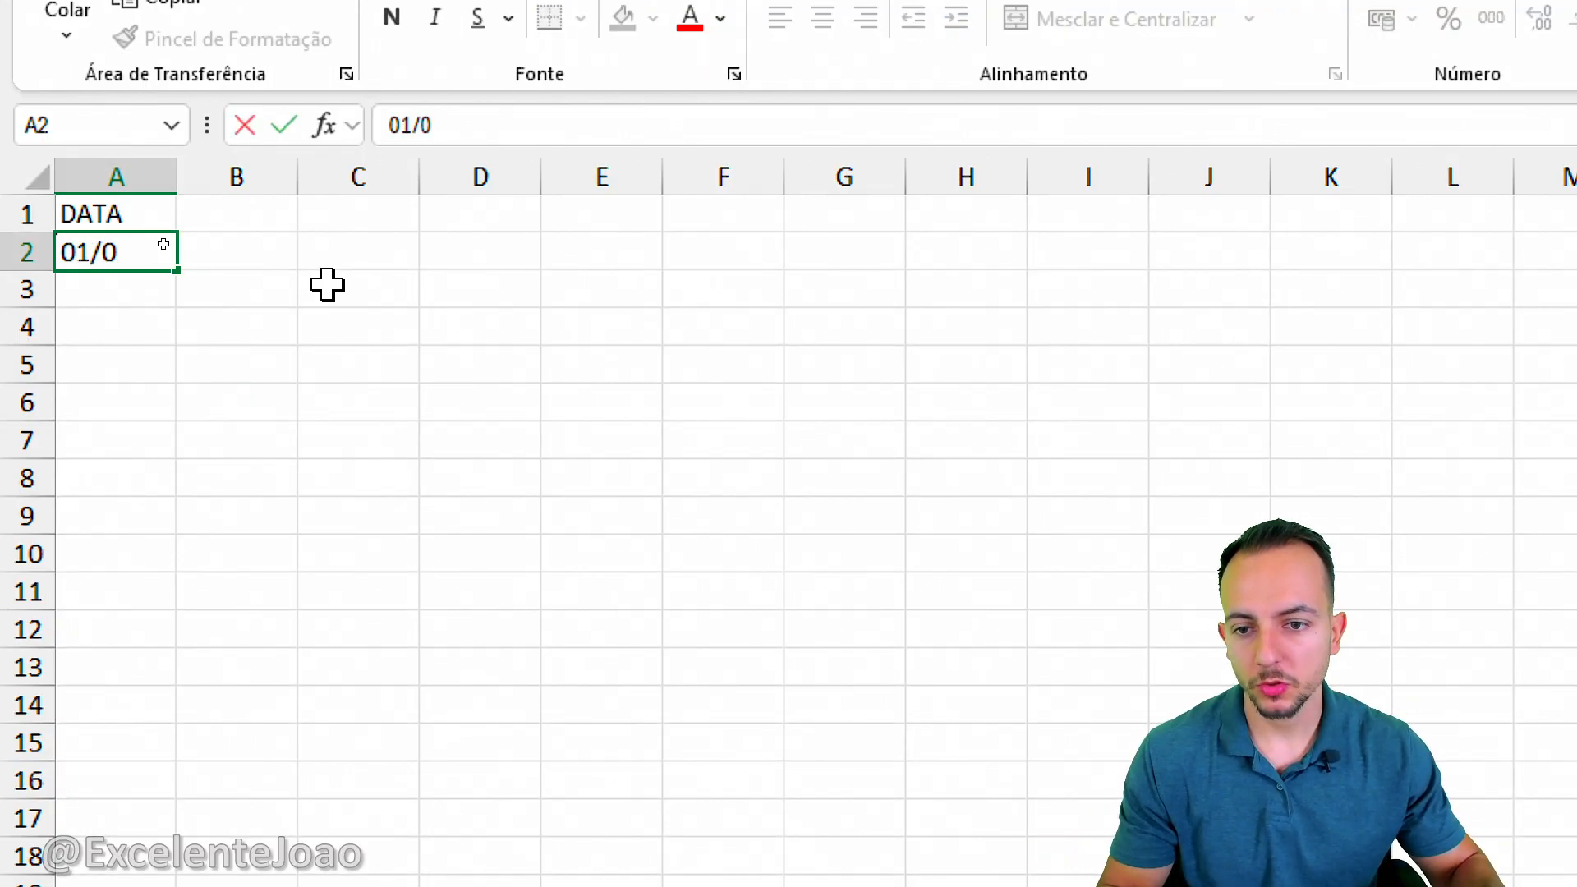
pyautogui.write('1/2026')
pyautogui.press('Return')
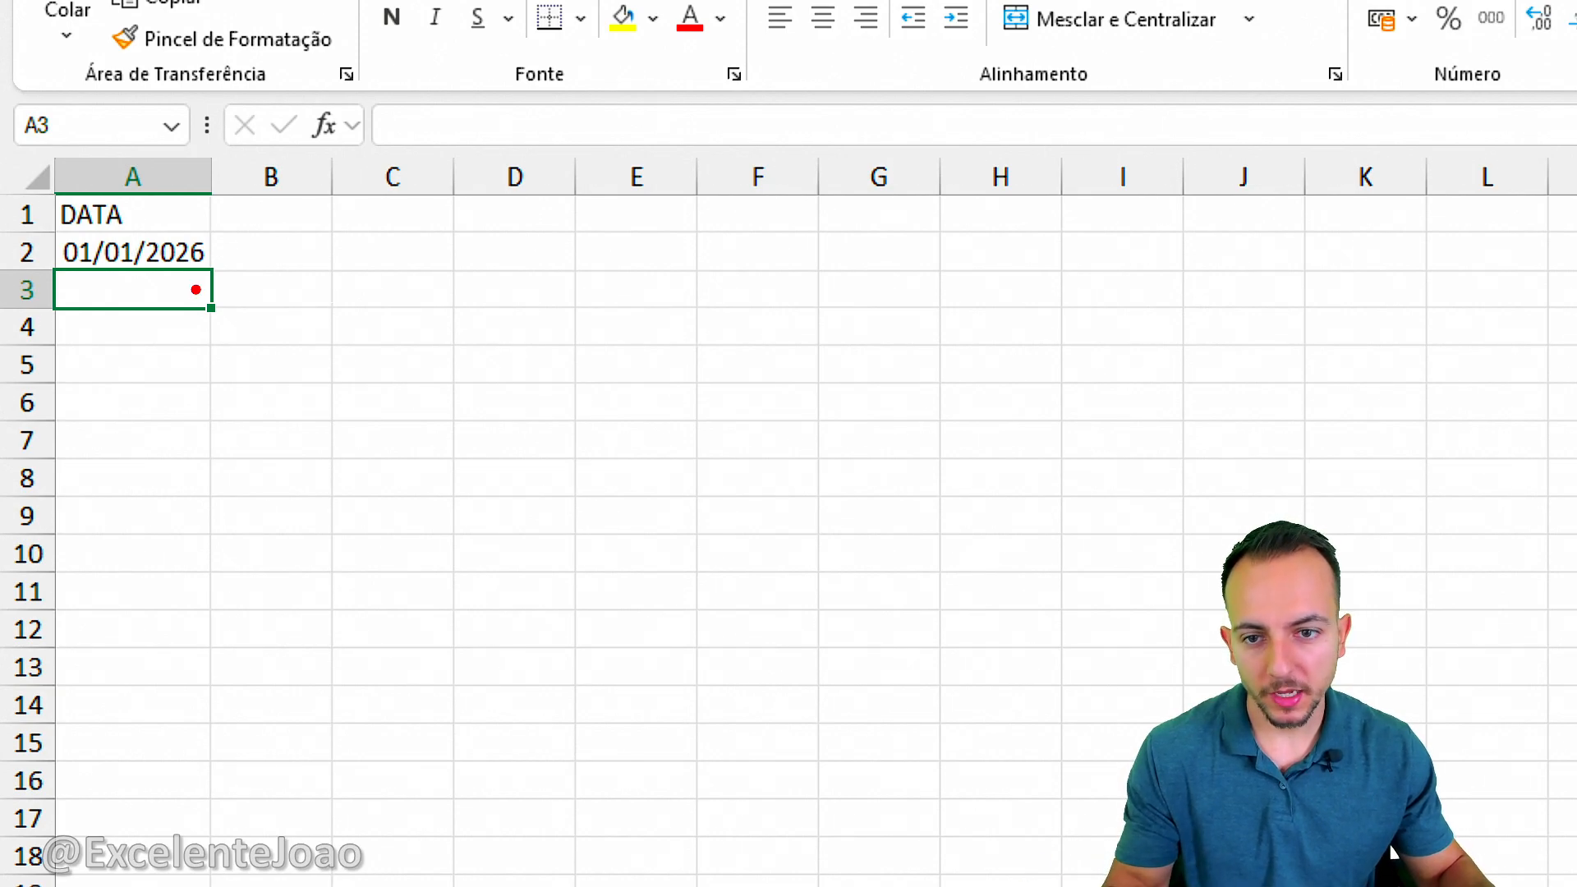
pyautogui.moveTo(203, 285); pyautogui.dragTo(261, 437)
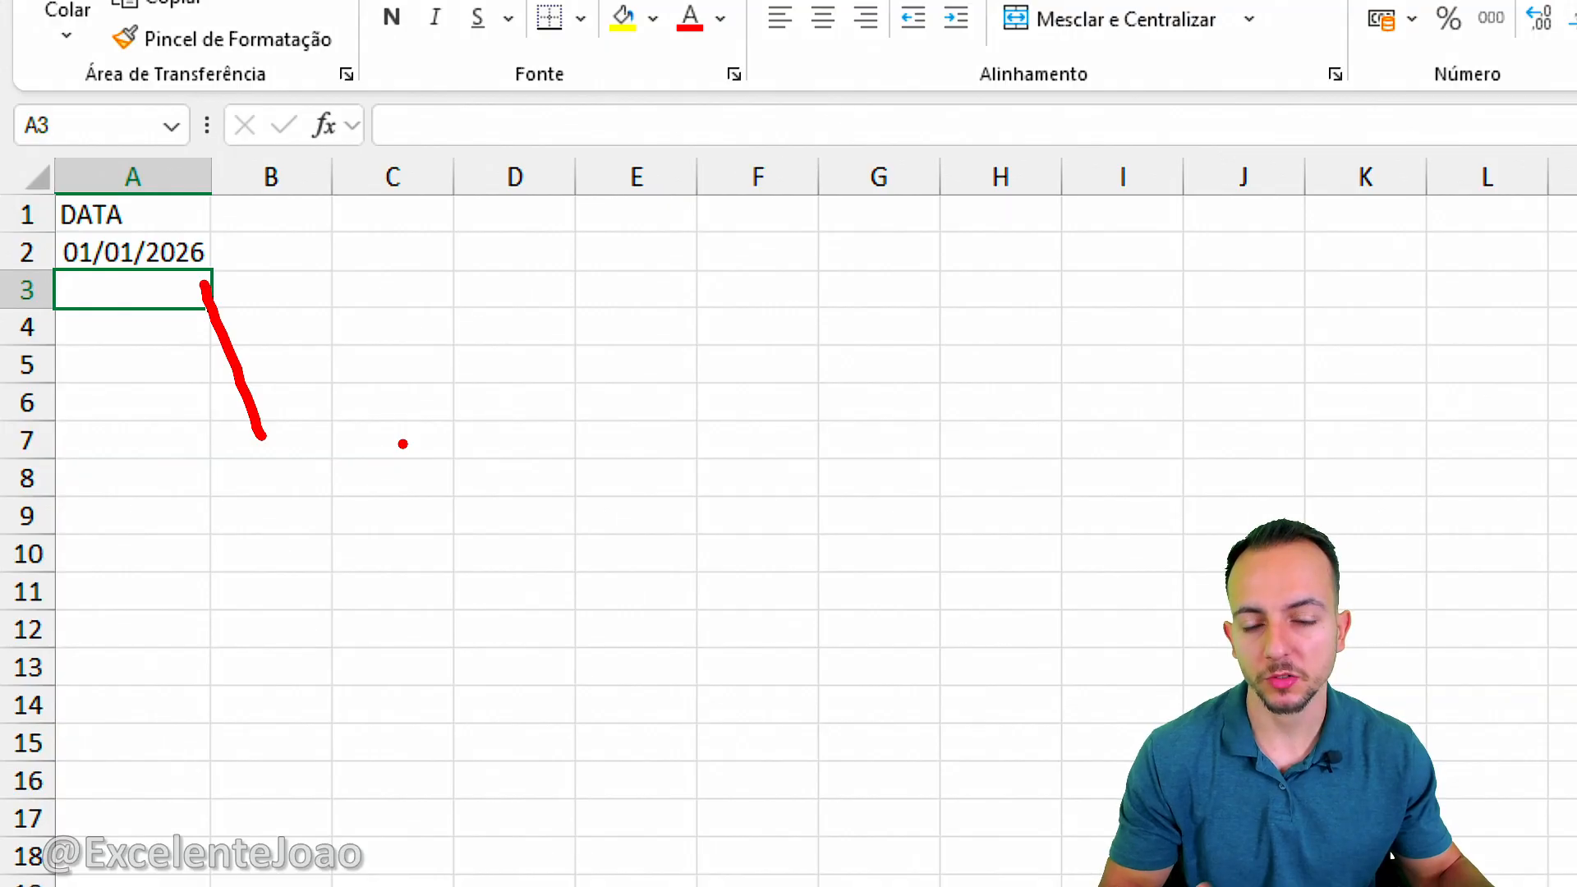
pyautogui.press('Escape')
pyautogui.click(268, 168)
pyautogui.click(245, 226)
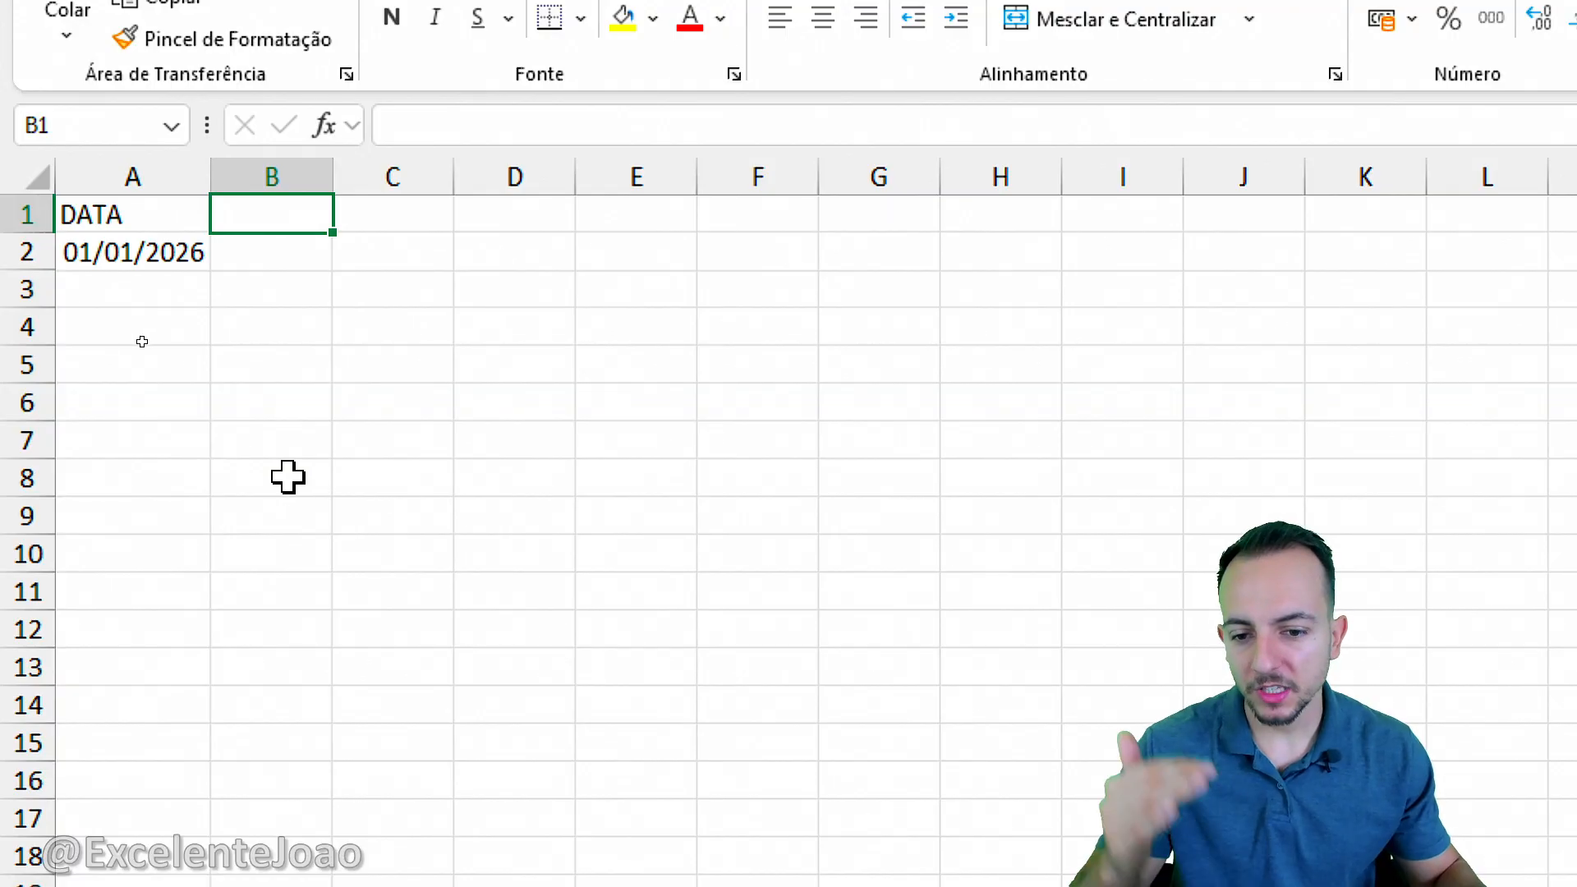
pyautogui.moveTo(31, 251); pyautogui.dragTo(36, 515)
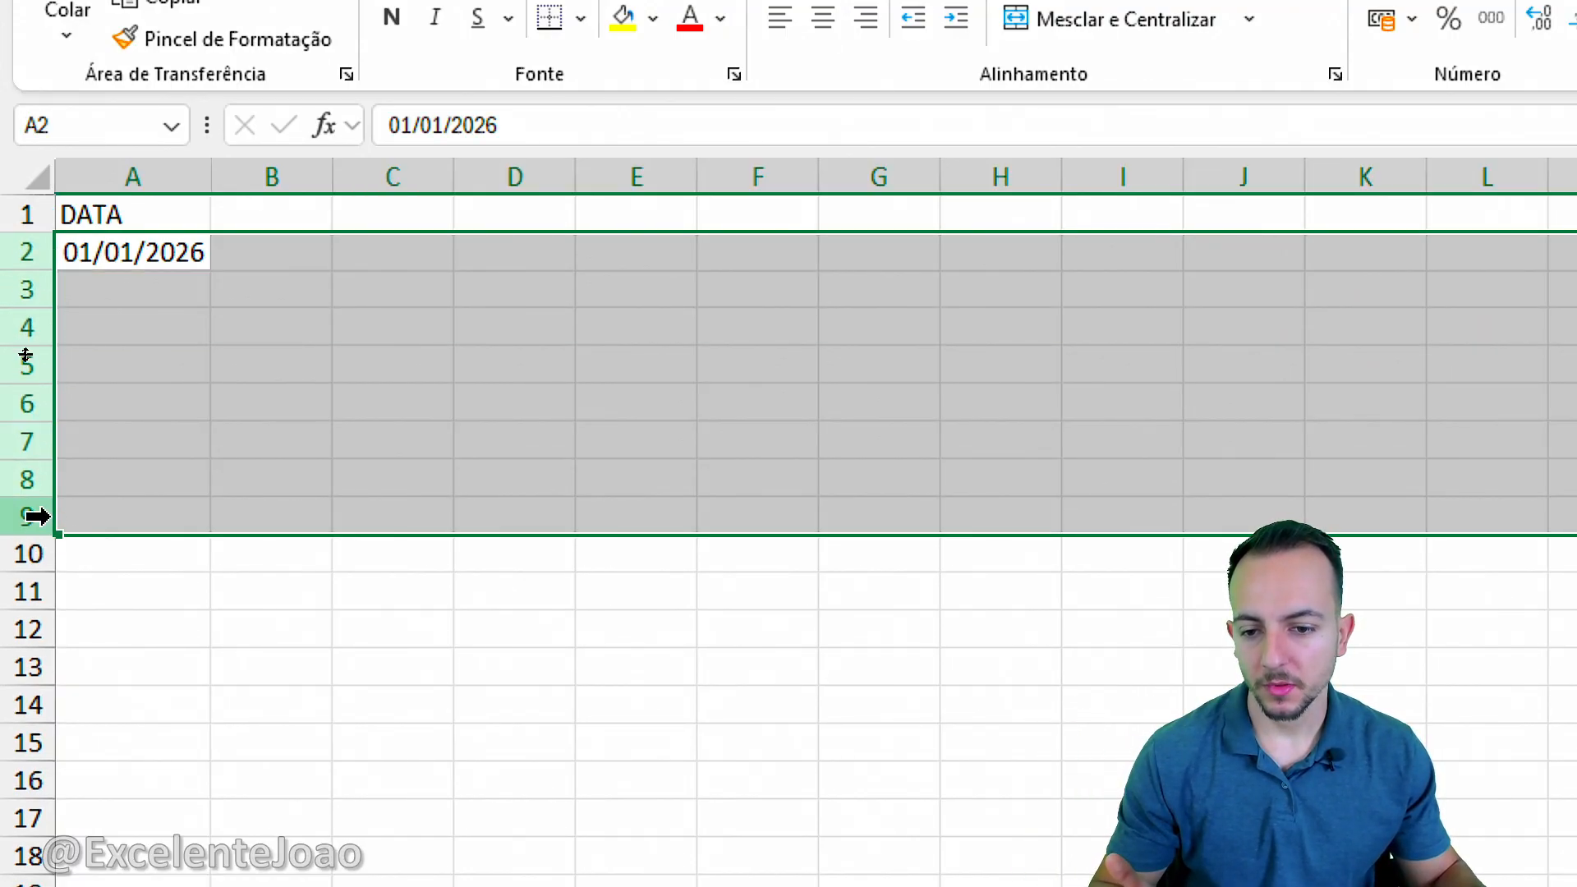
pyautogui.click(18, 510)
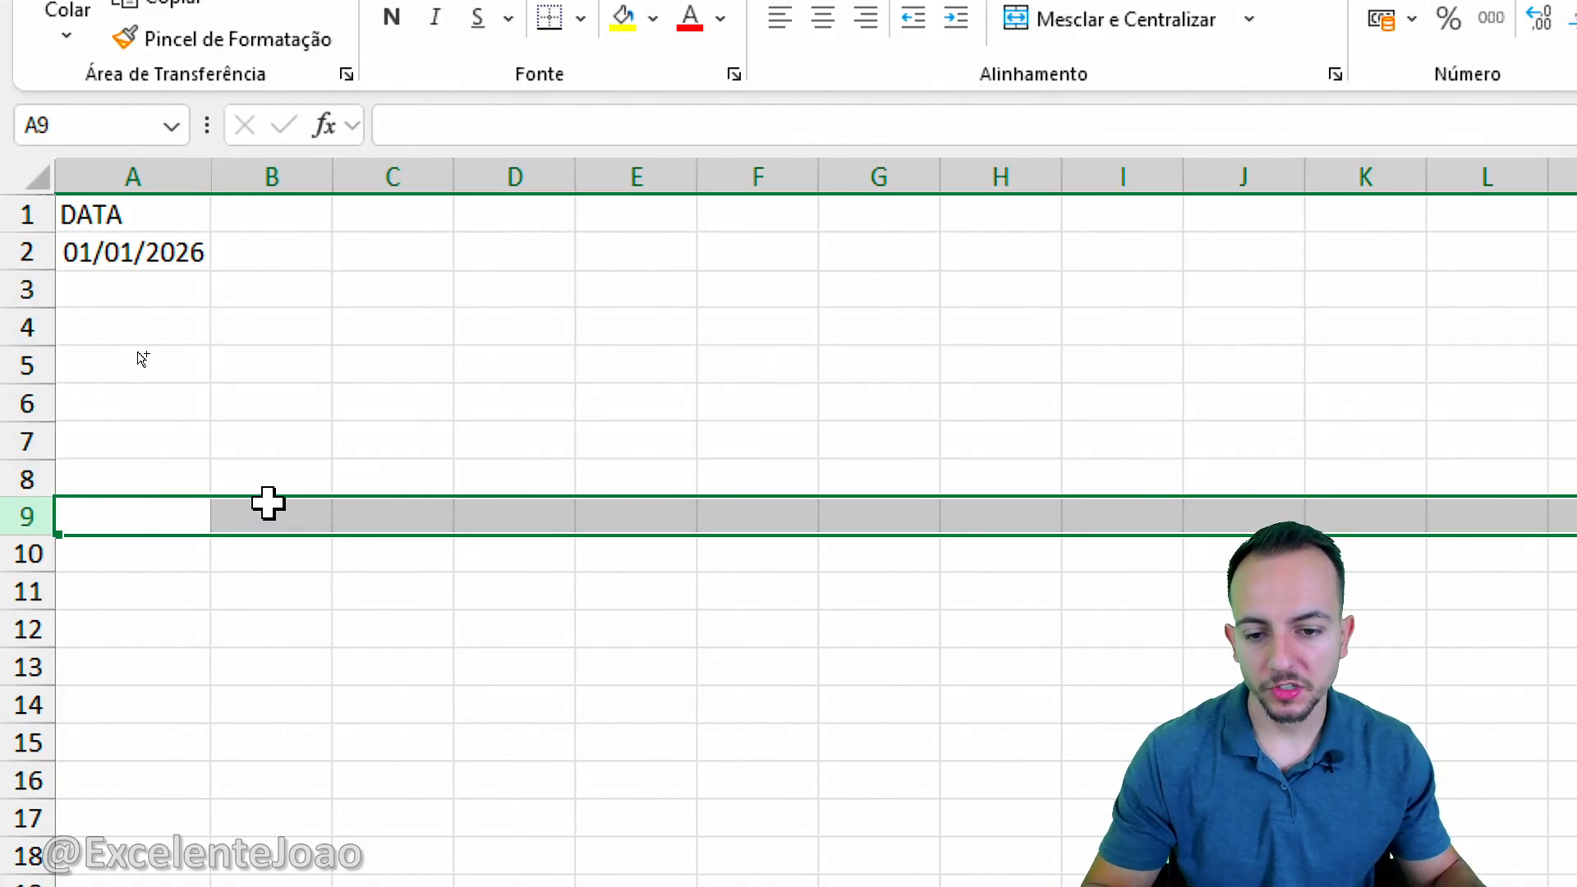
pyautogui.moveTo(313, 479)
pyautogui.mouseDown()
pyautogui.moveTo(374, 493)
pyautogui.moveTo(220, 460)
pyautogui.mouseUp()
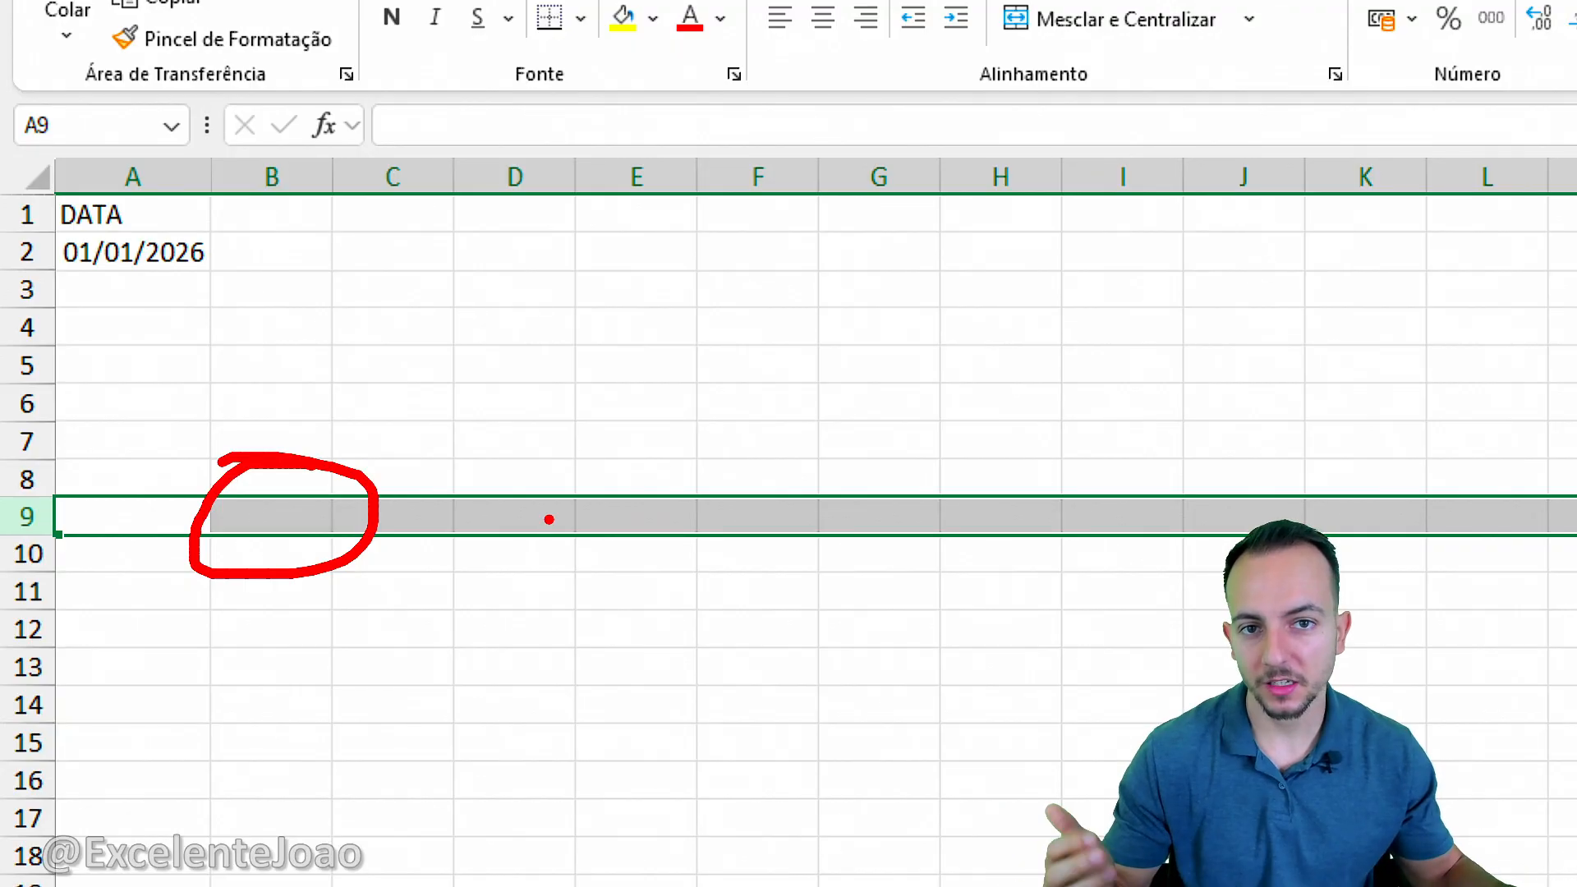
# Step: Enter the heading DIA SEMANA in cell B1 and widen column B to fit it
pyautogui.press('Escape')
pyautogui.click(288, 173)
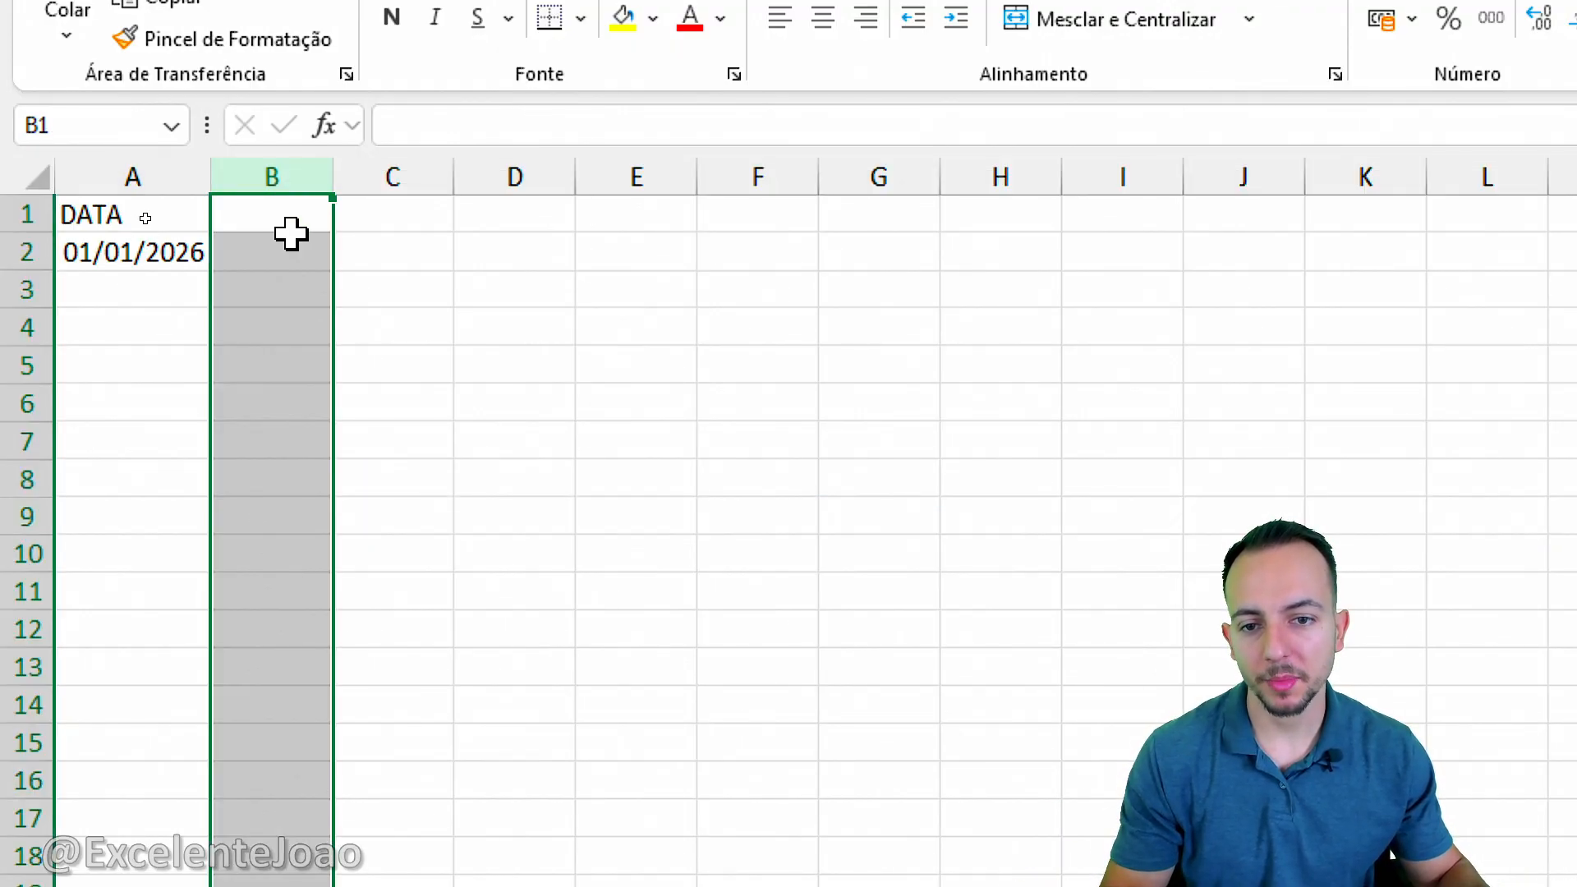
pyautogui.click(292, 230)
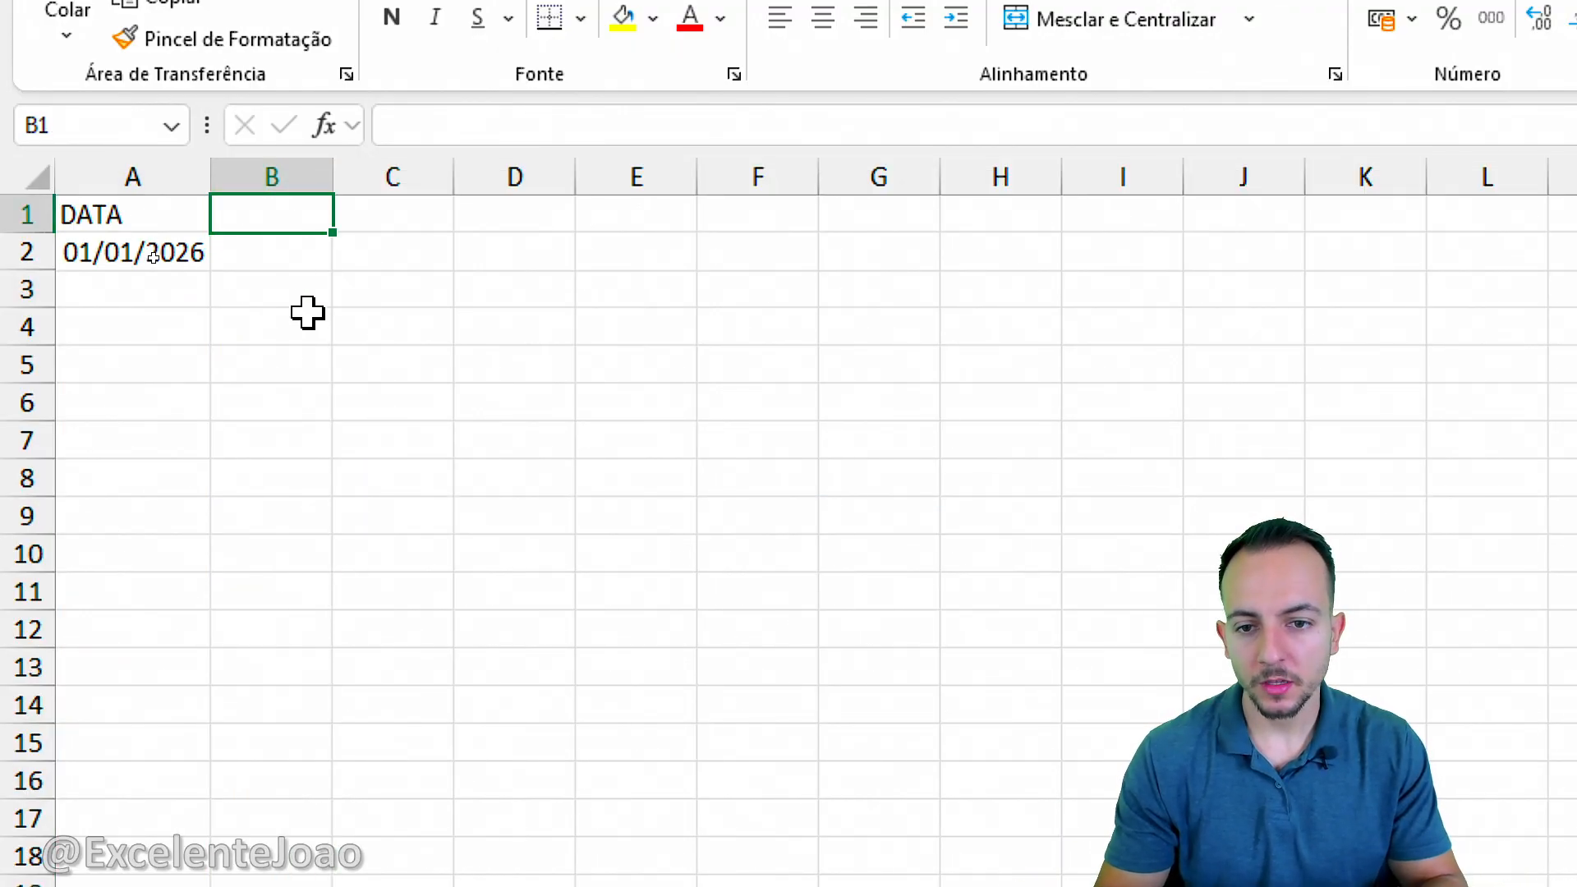
pyautogui.write('DIA SEMANA')
pyautogui.press('Return')
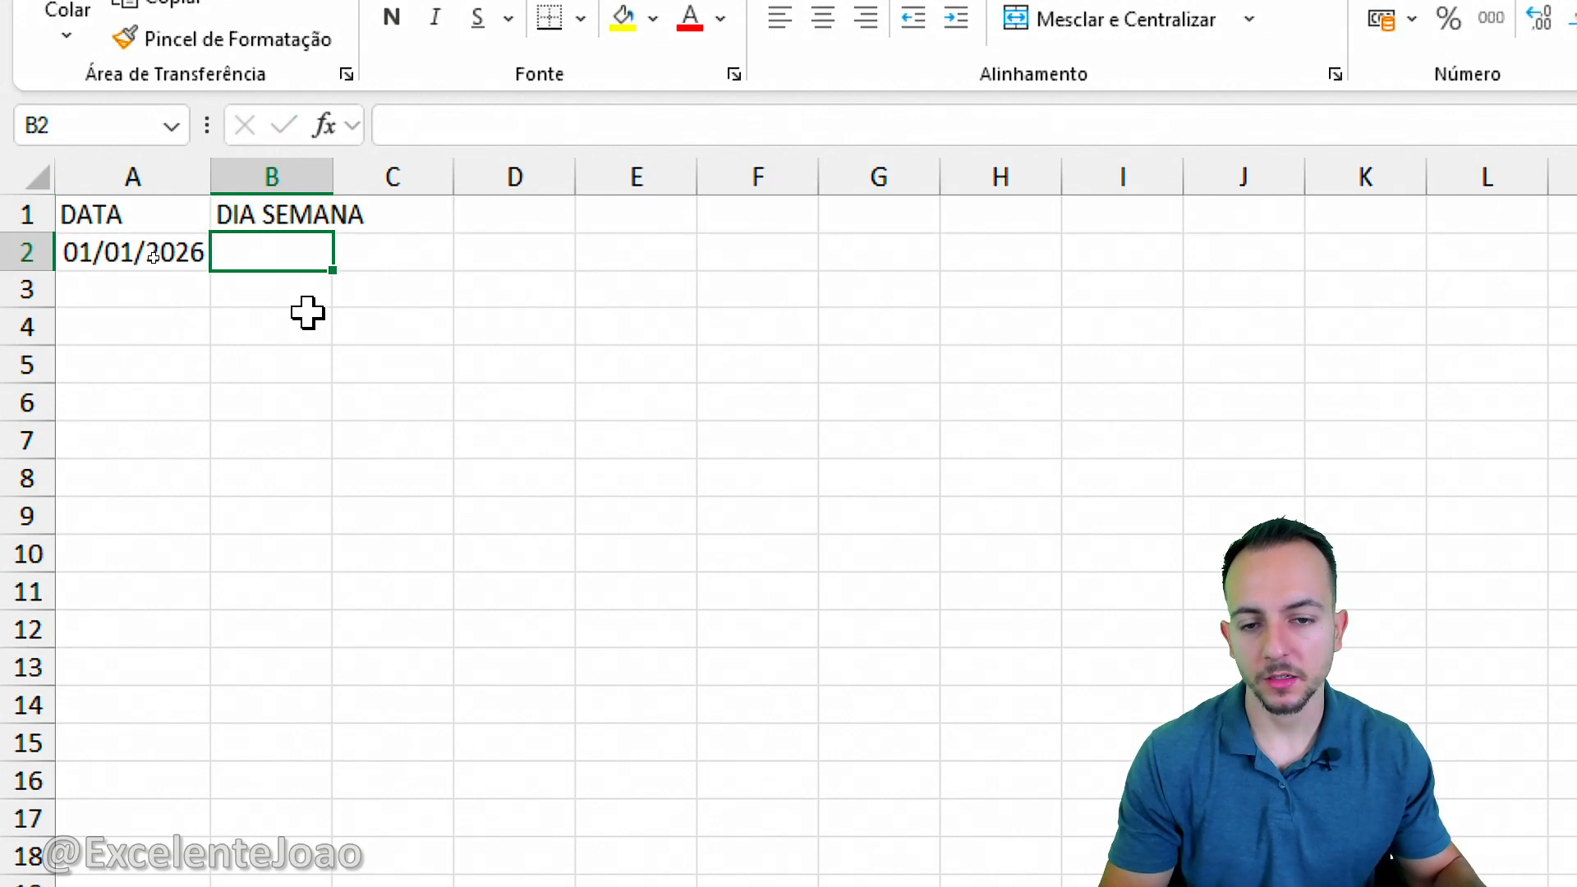
pyautogui.moveTo(332, 177); pyautogui.dragTo(451, 177)
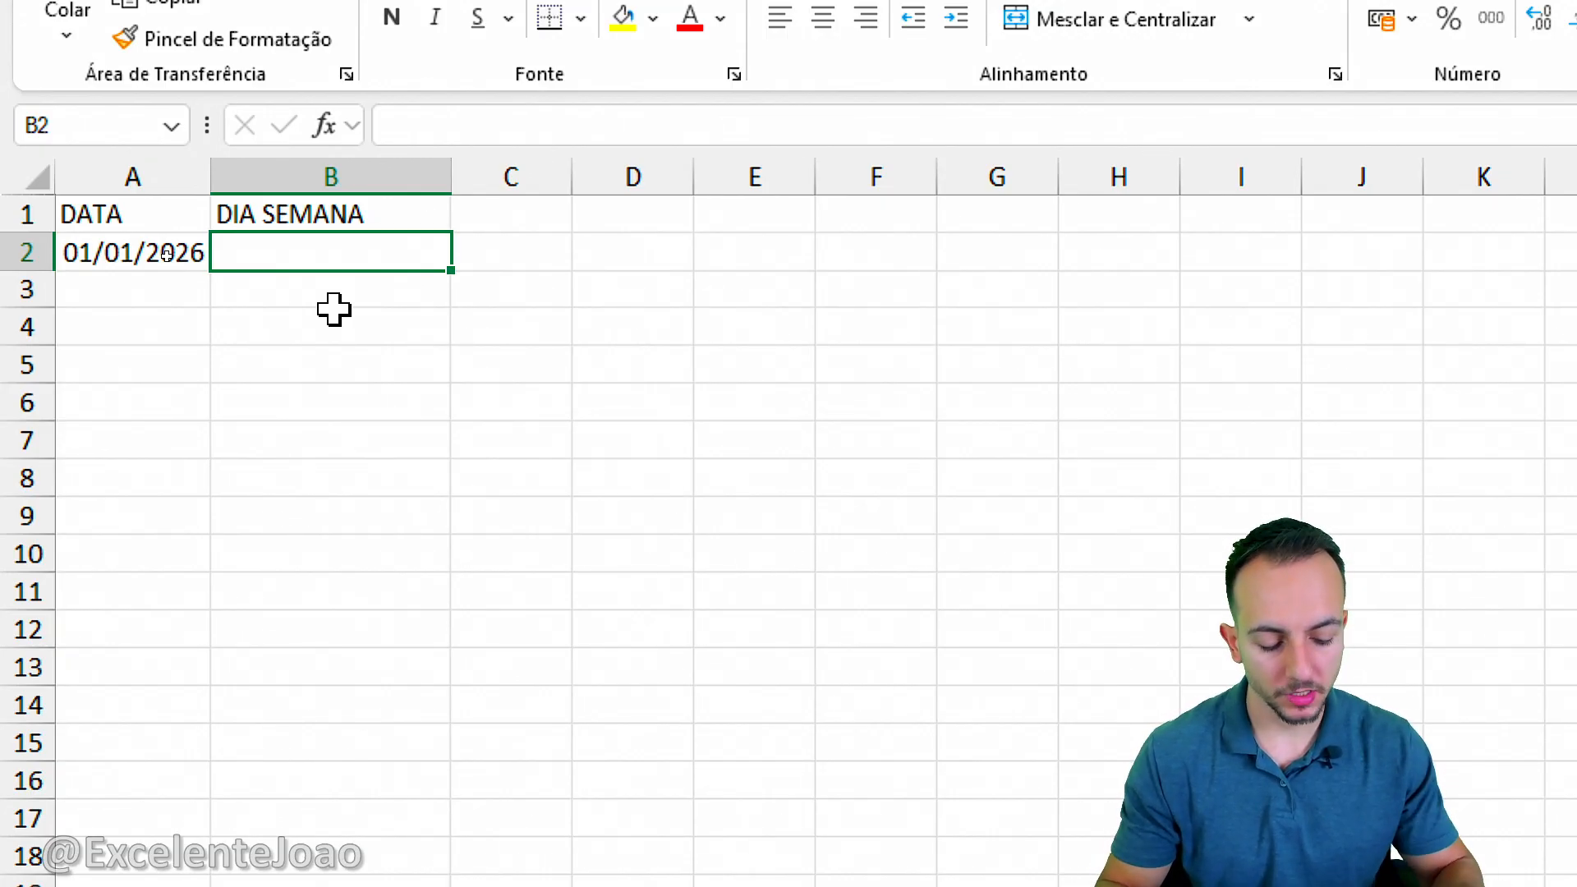
# Step: Enter the formula =TEXTO(A2;"DDDD") in cell B2 to derive the full weekday name from the date
pyautogui.write('=')
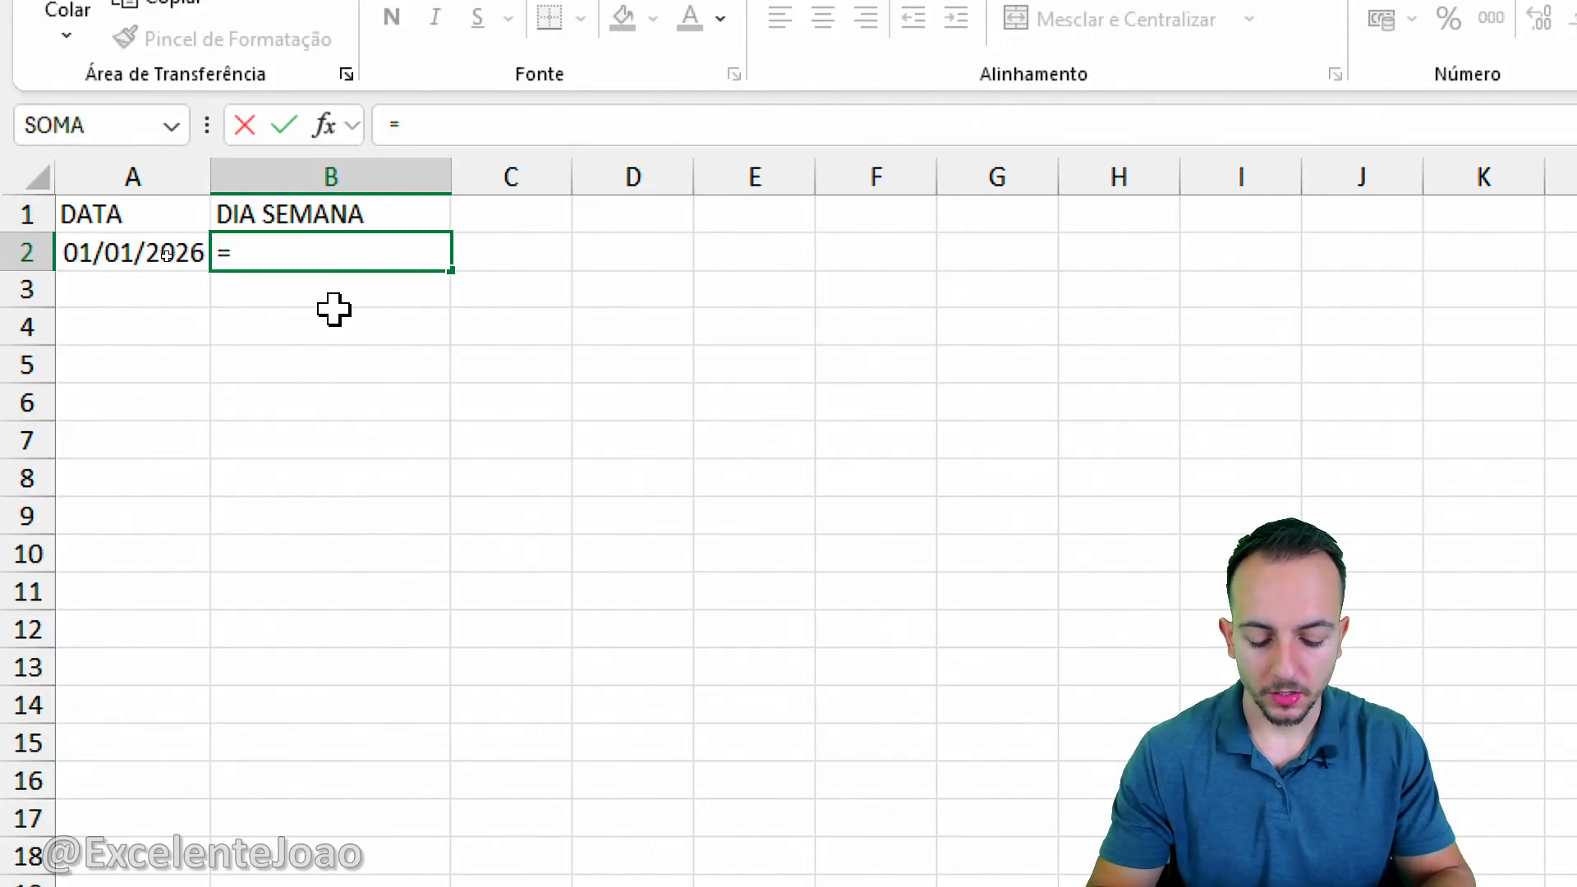
pyautogui.write('TEXT')
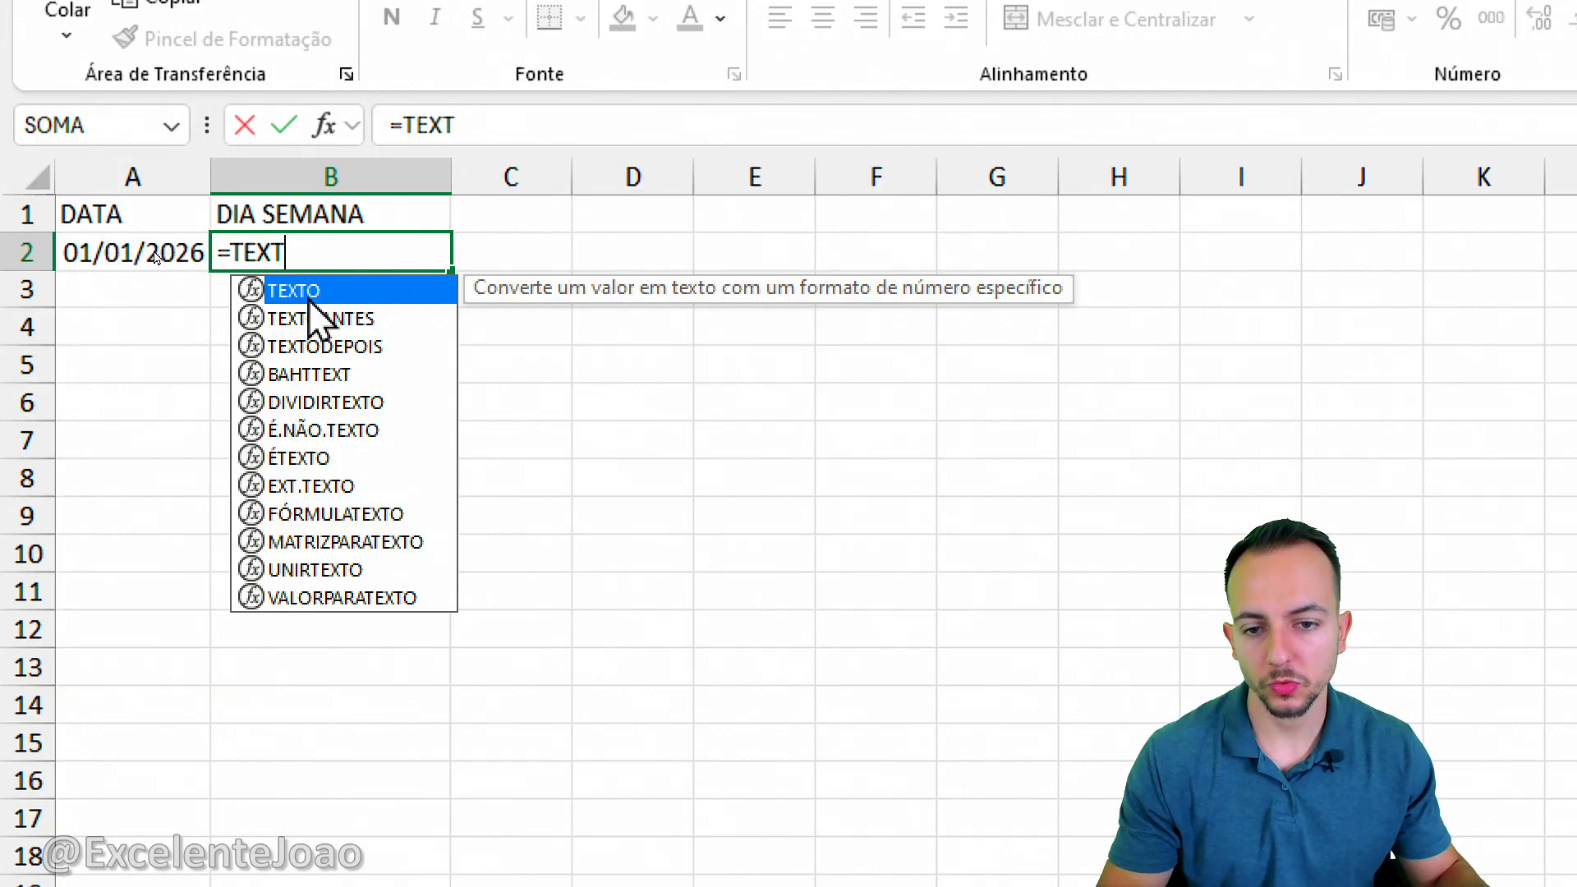
pyautogui.press('Tab')
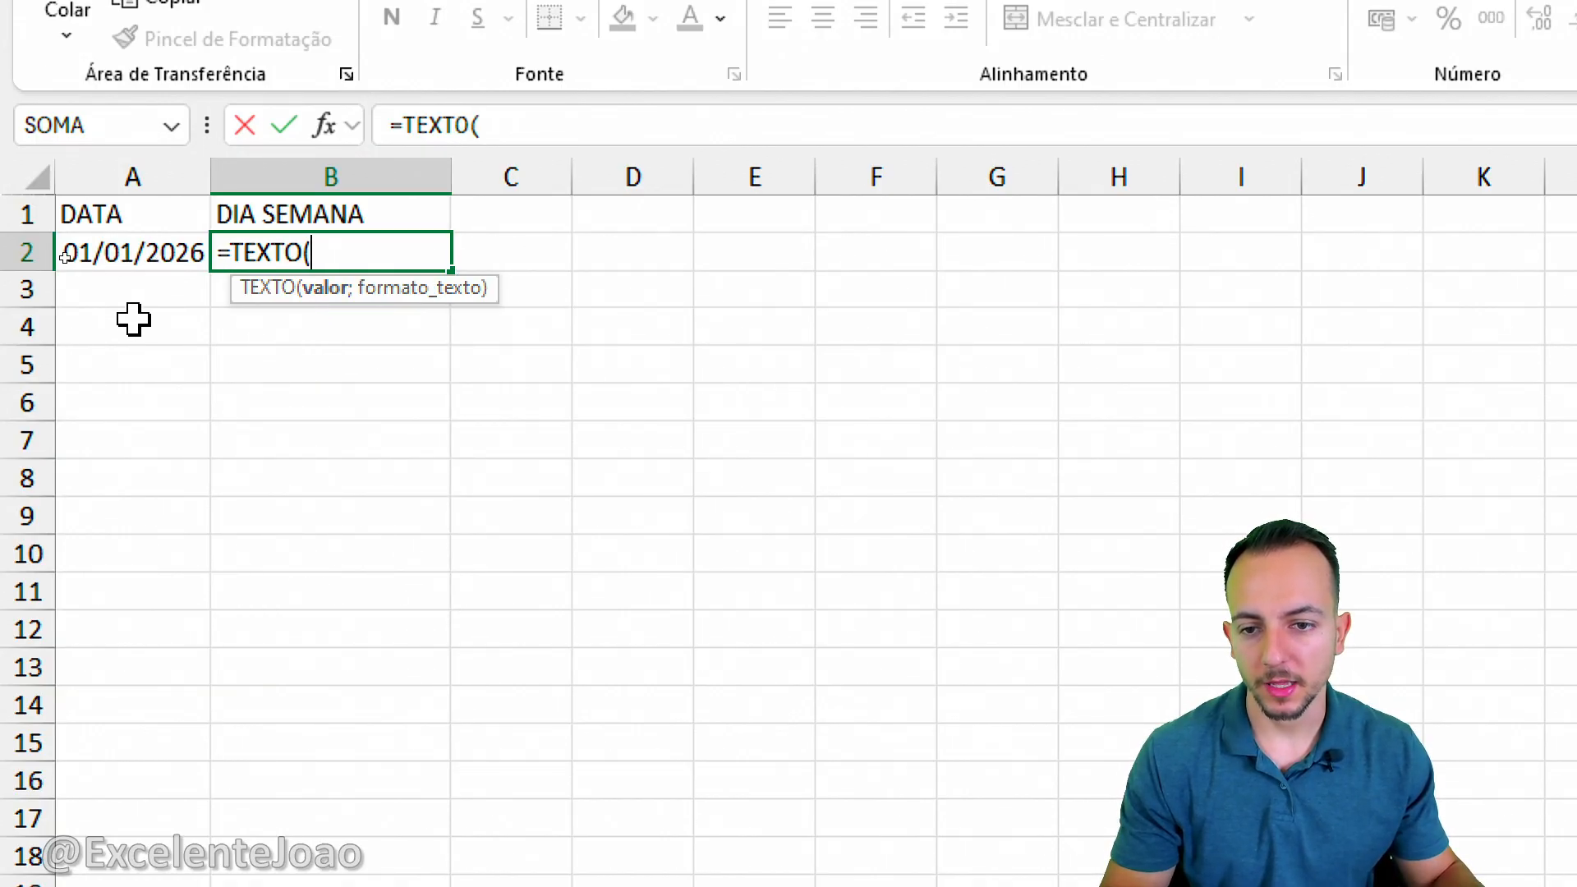
pyautogui.click(110, 260)
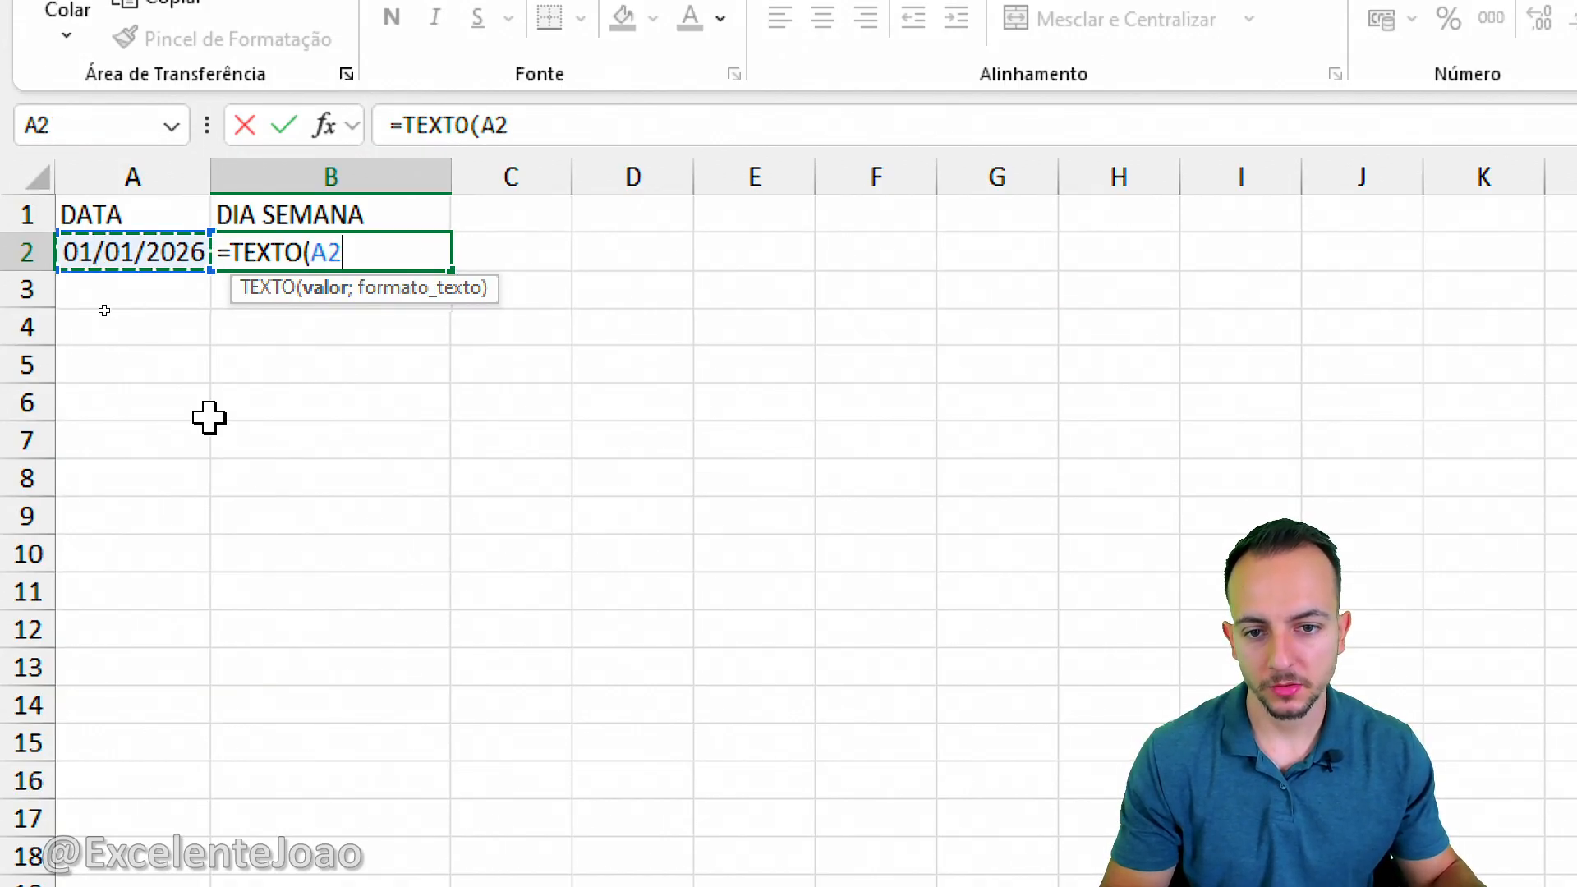
pyautogui.write(';')
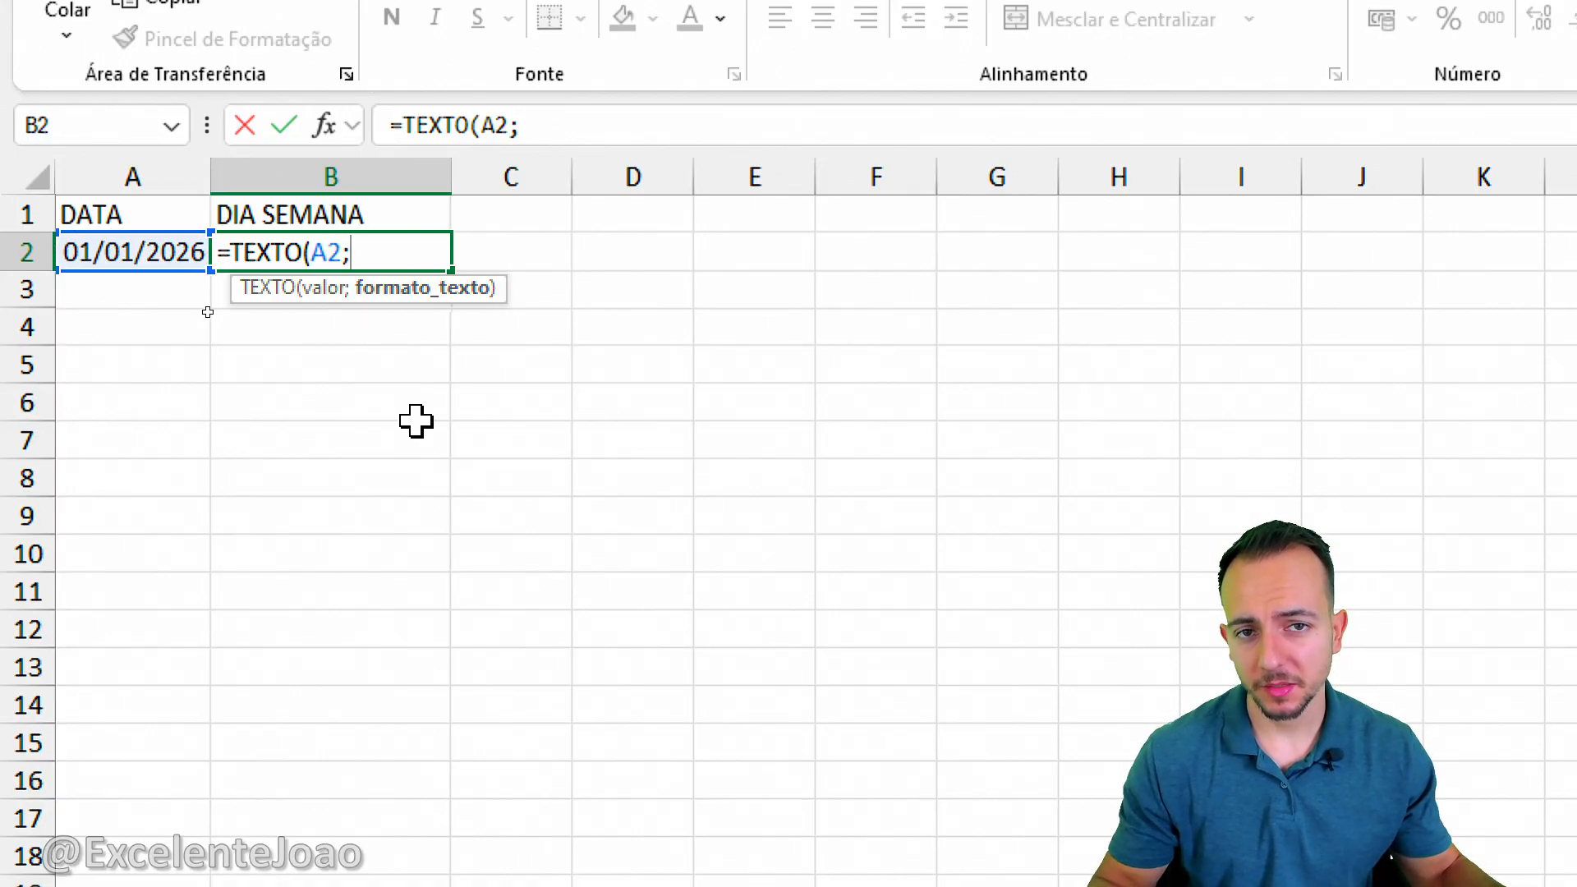
pyautogui.write('"')
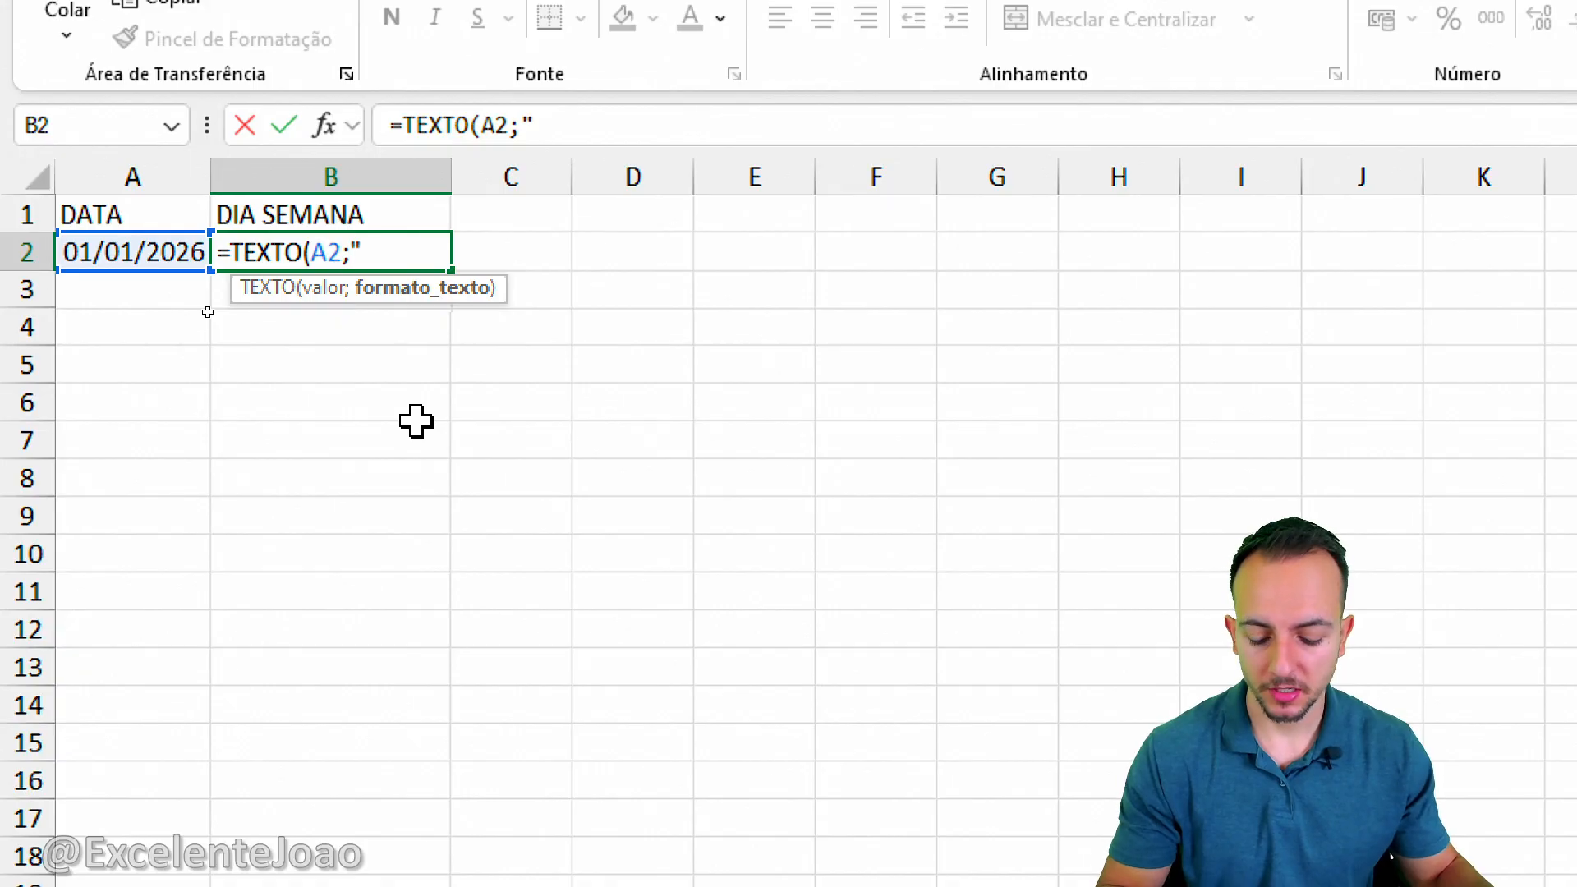
pyautogui.write('DDDD')
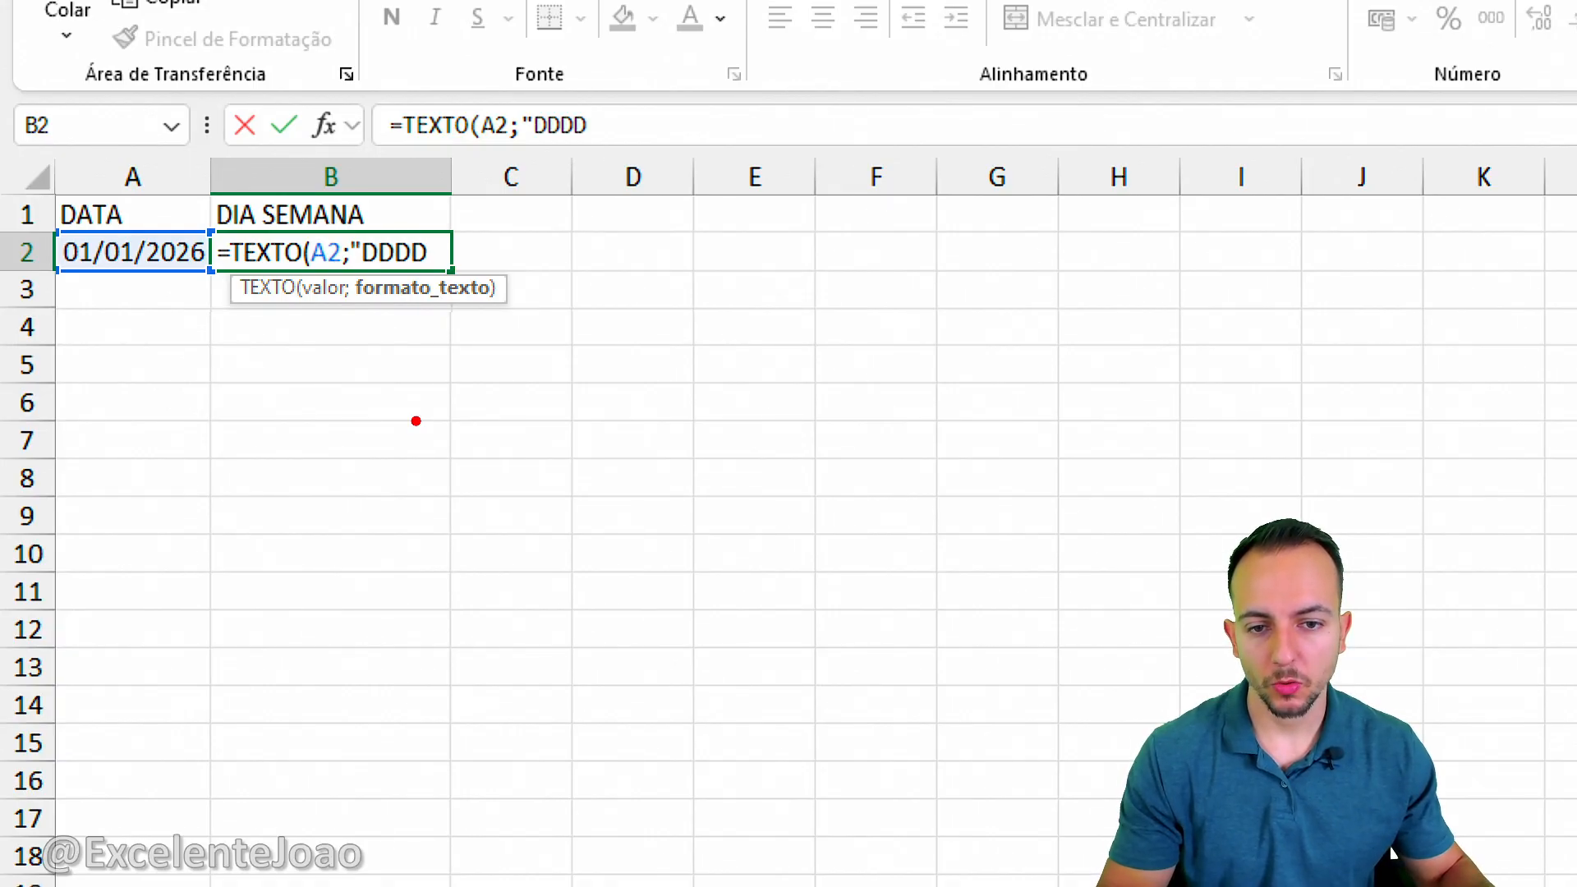
pyautogui.moveTo(447, 420)
pyautogui.mouseDown()
pyautogui.moveTo(315, 415)
pyautogui.moveTo(367, 482)
pyautogui.mouseUp()
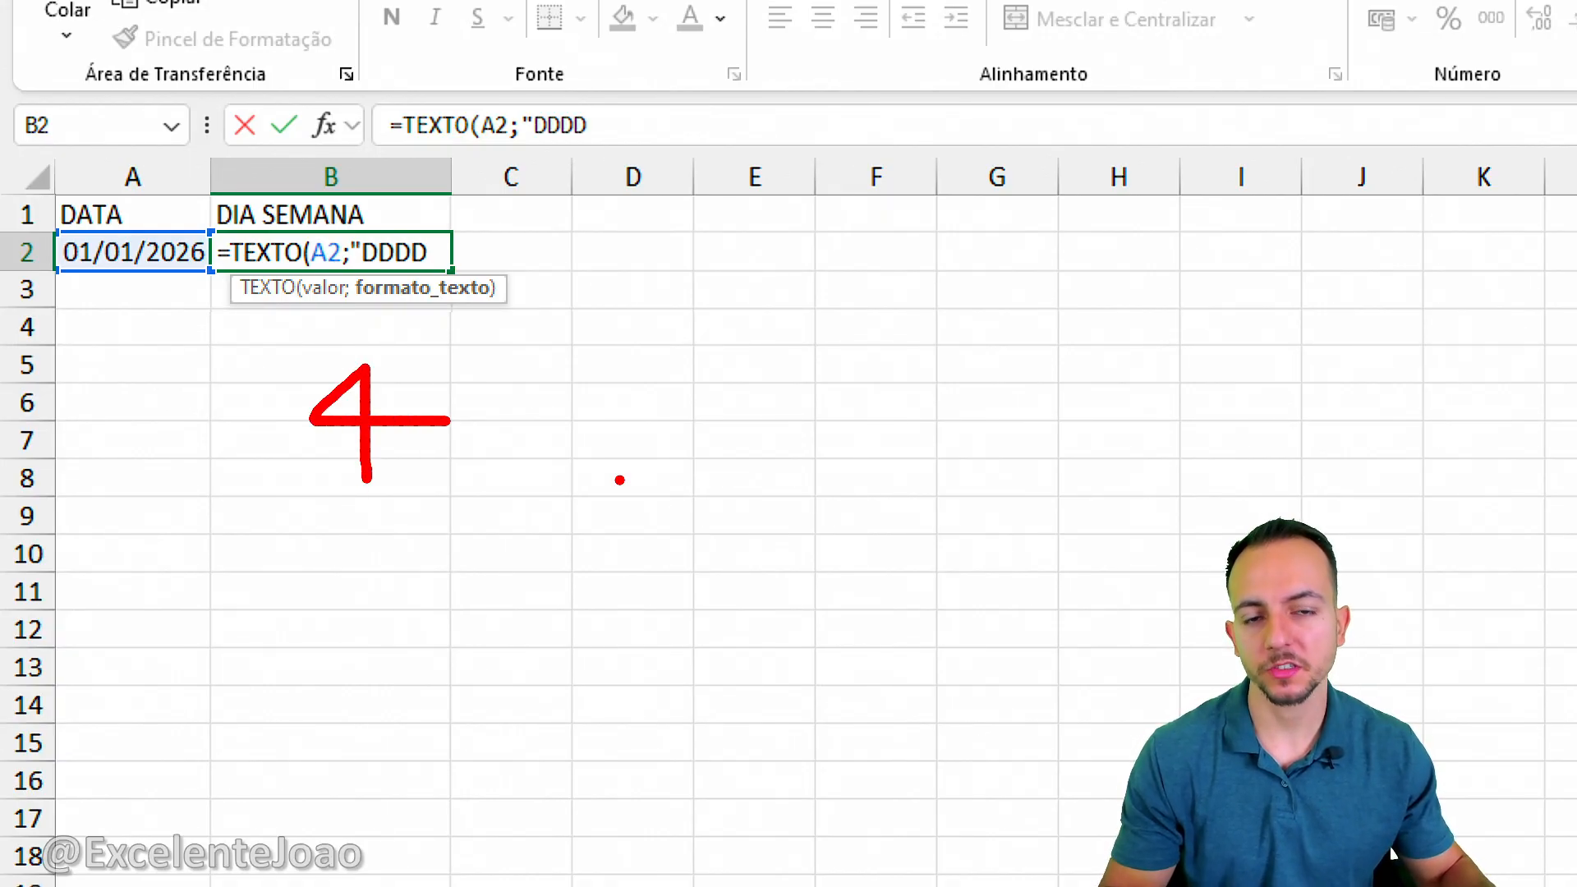
pyautogui.write('")')
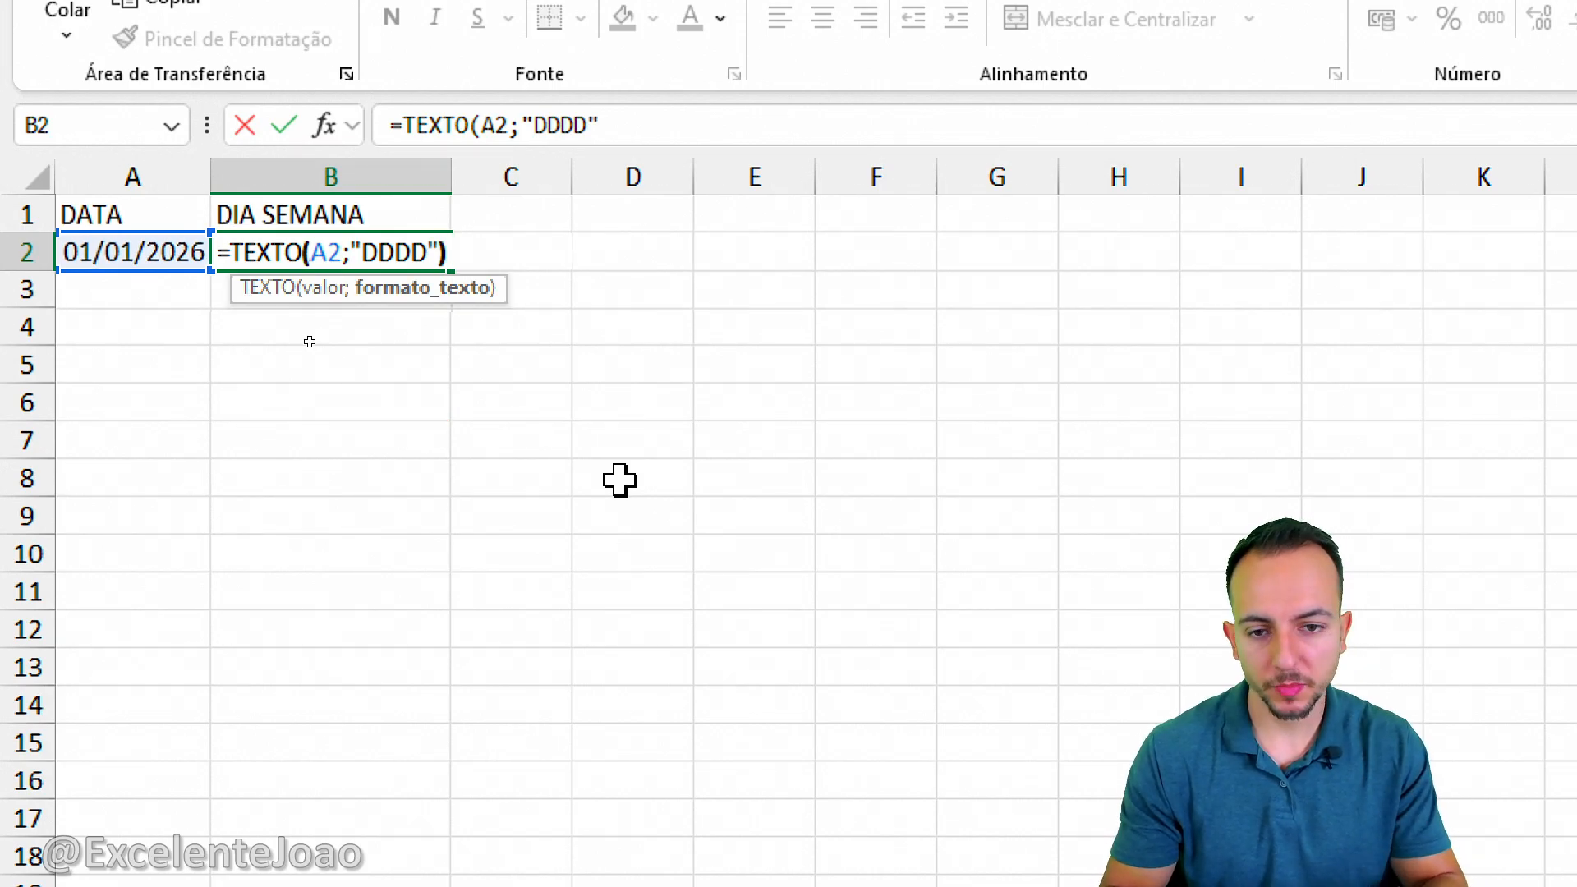
pyautogui.press('Return')
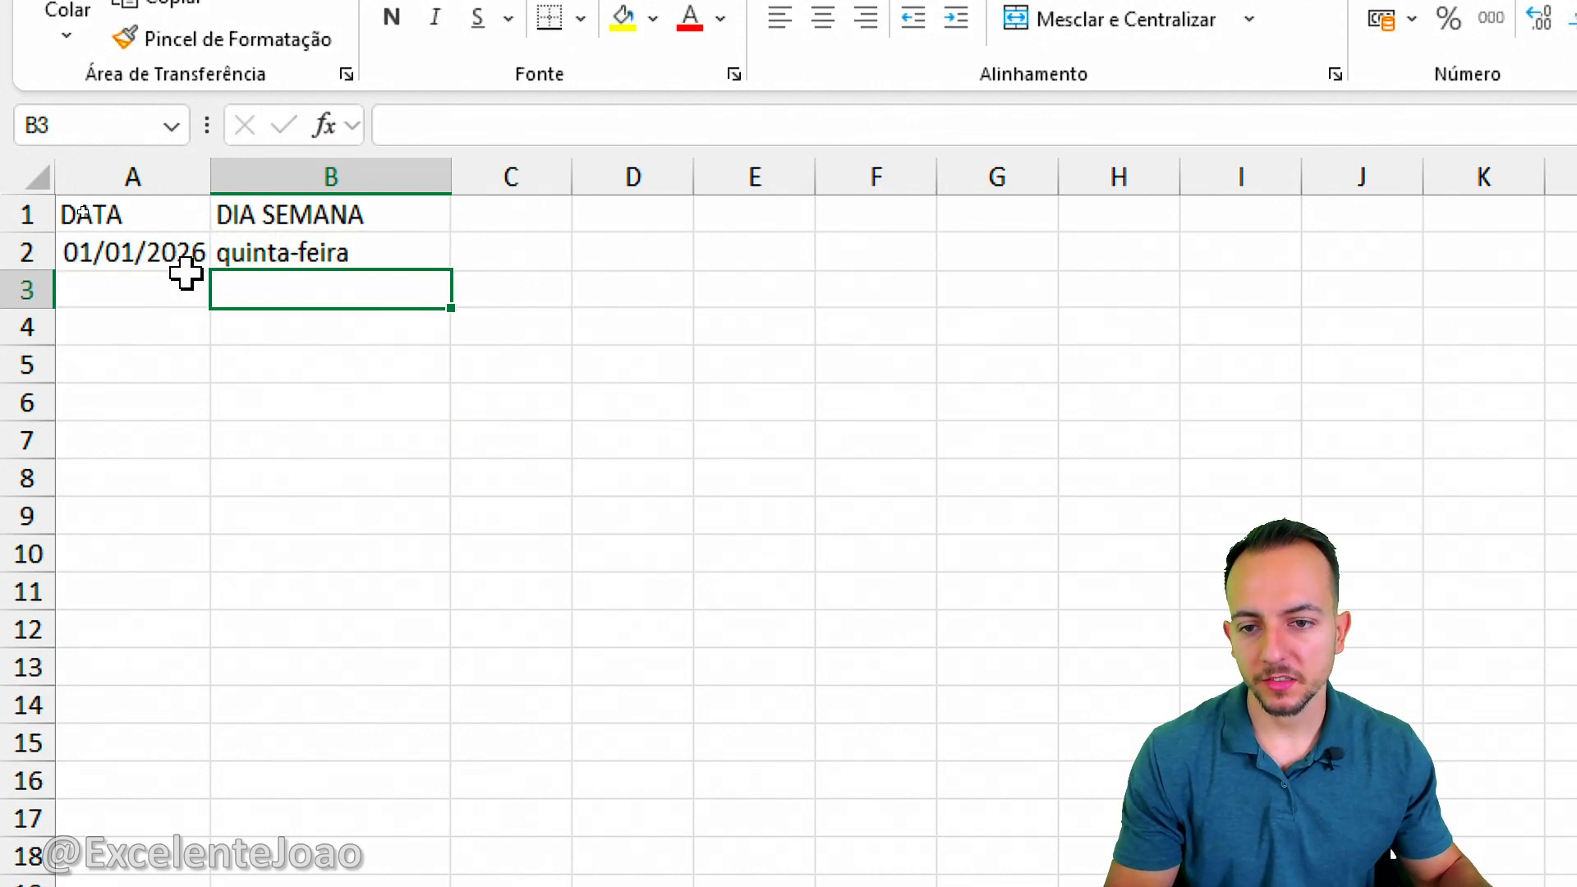
pyautogui.click(153, 188)
pyautogui.moveTo(153, 187); pyautogui.dragTo(246, 170)
pyautogui.click(245, 170)
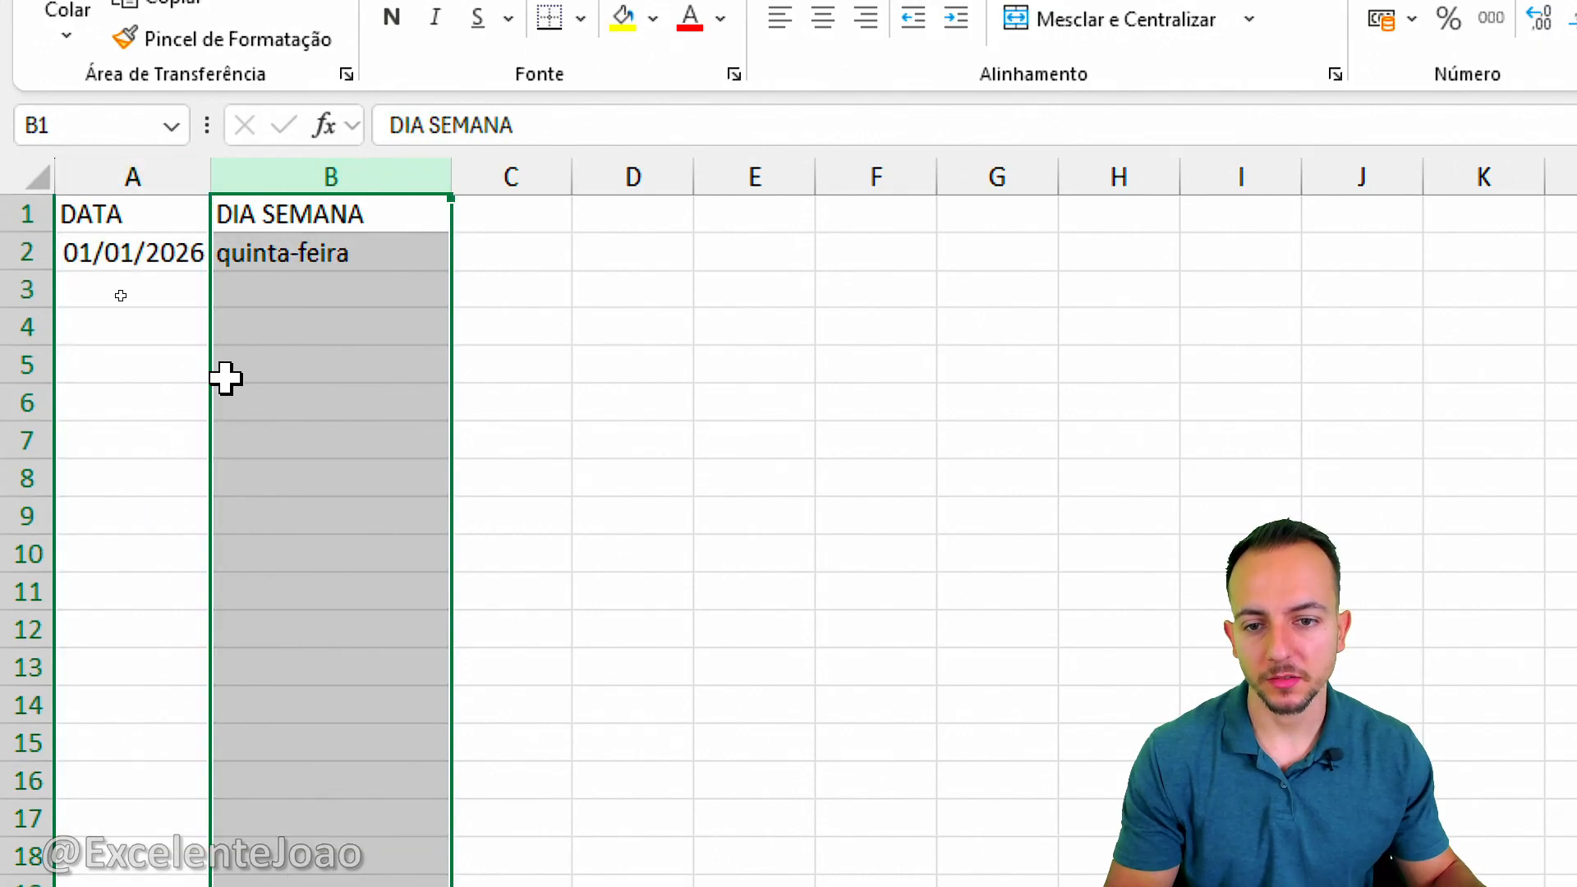
pyautogui.click(225, 396)
pyautogui.moveTo(130, 304); pyautogui.dragTo(122, 624)
pyautogui.moveTo(311, 311)
pyautogui.mouseDown()
pyautogui.moveTo(337, 354)
pyautogui.moveTo(317, 616)
pyautogui.mouseUp()
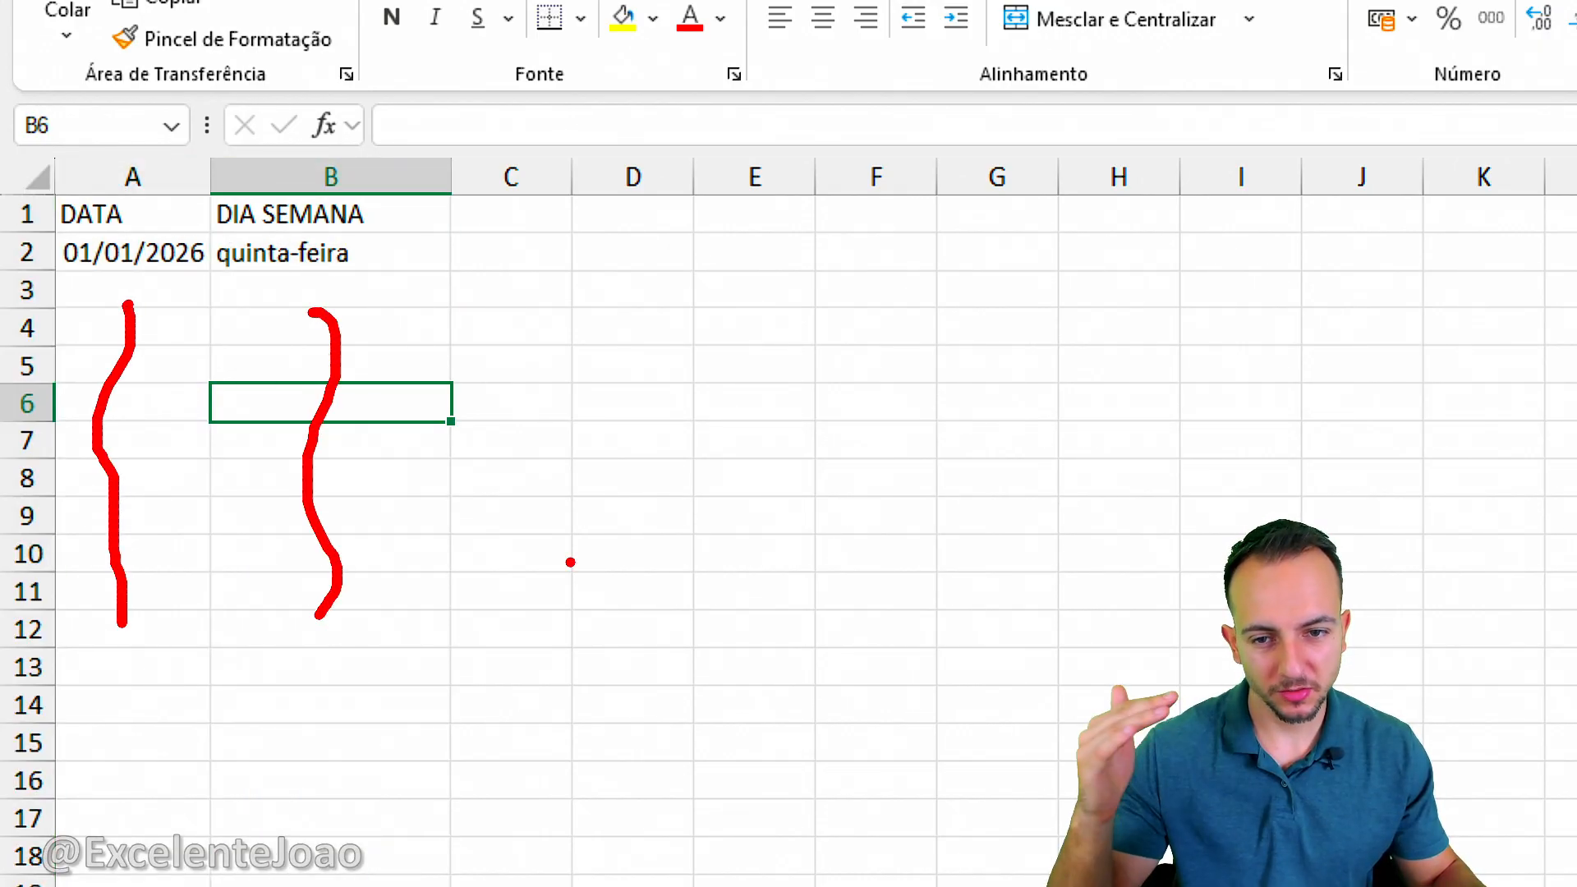
pyautogui.press('Escape')
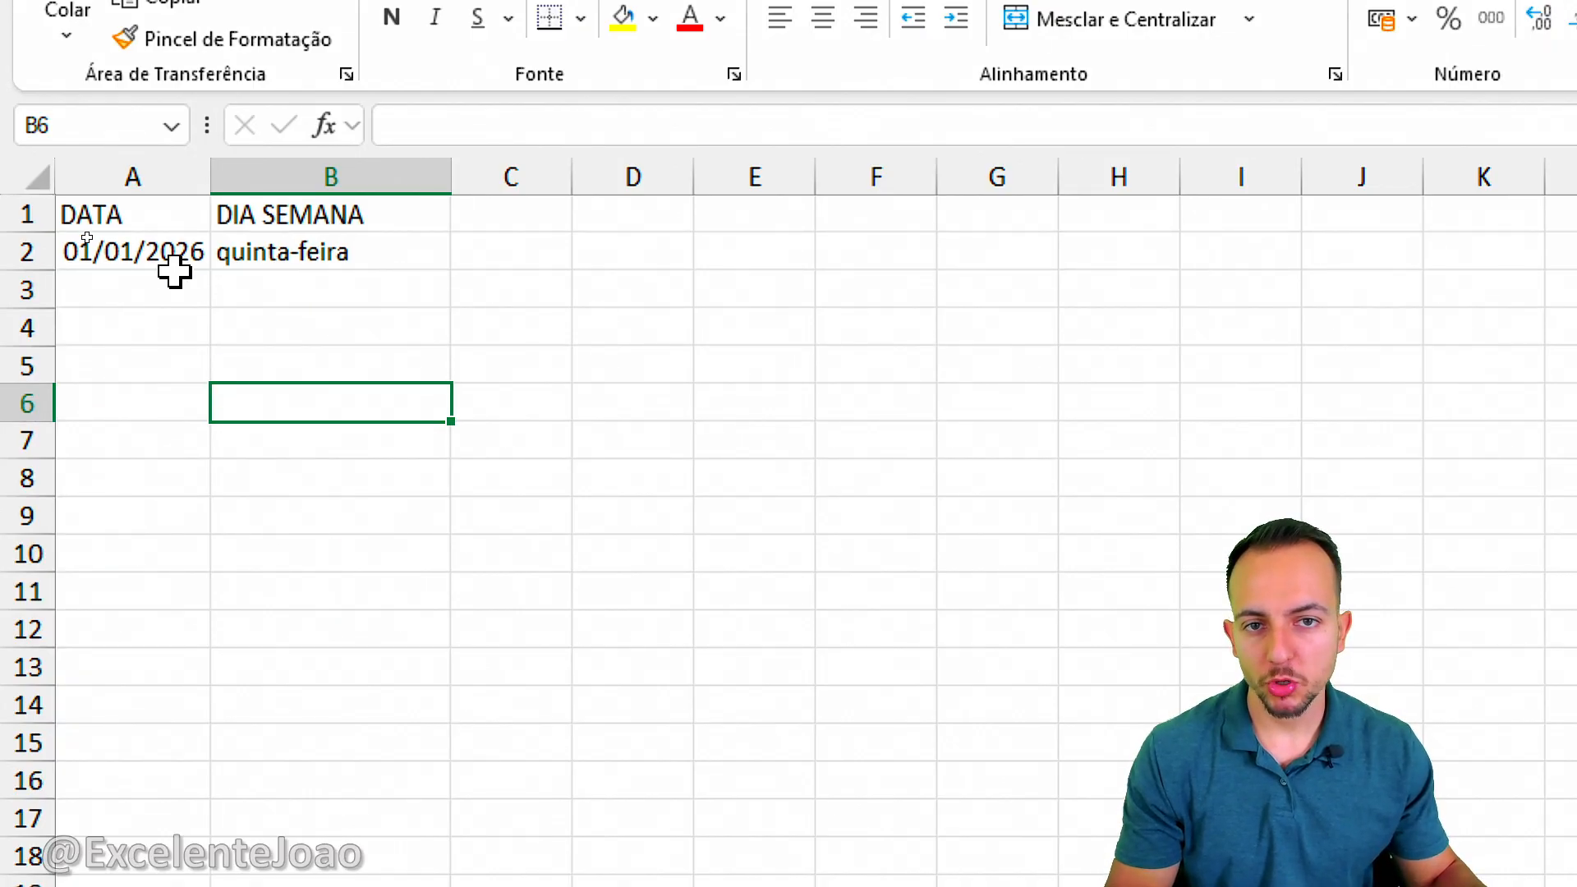
# Step: Try the date 02/01/2026 in cell A2 to test the weekday formula, and undo the entry
pyautogui.click(122, 252)
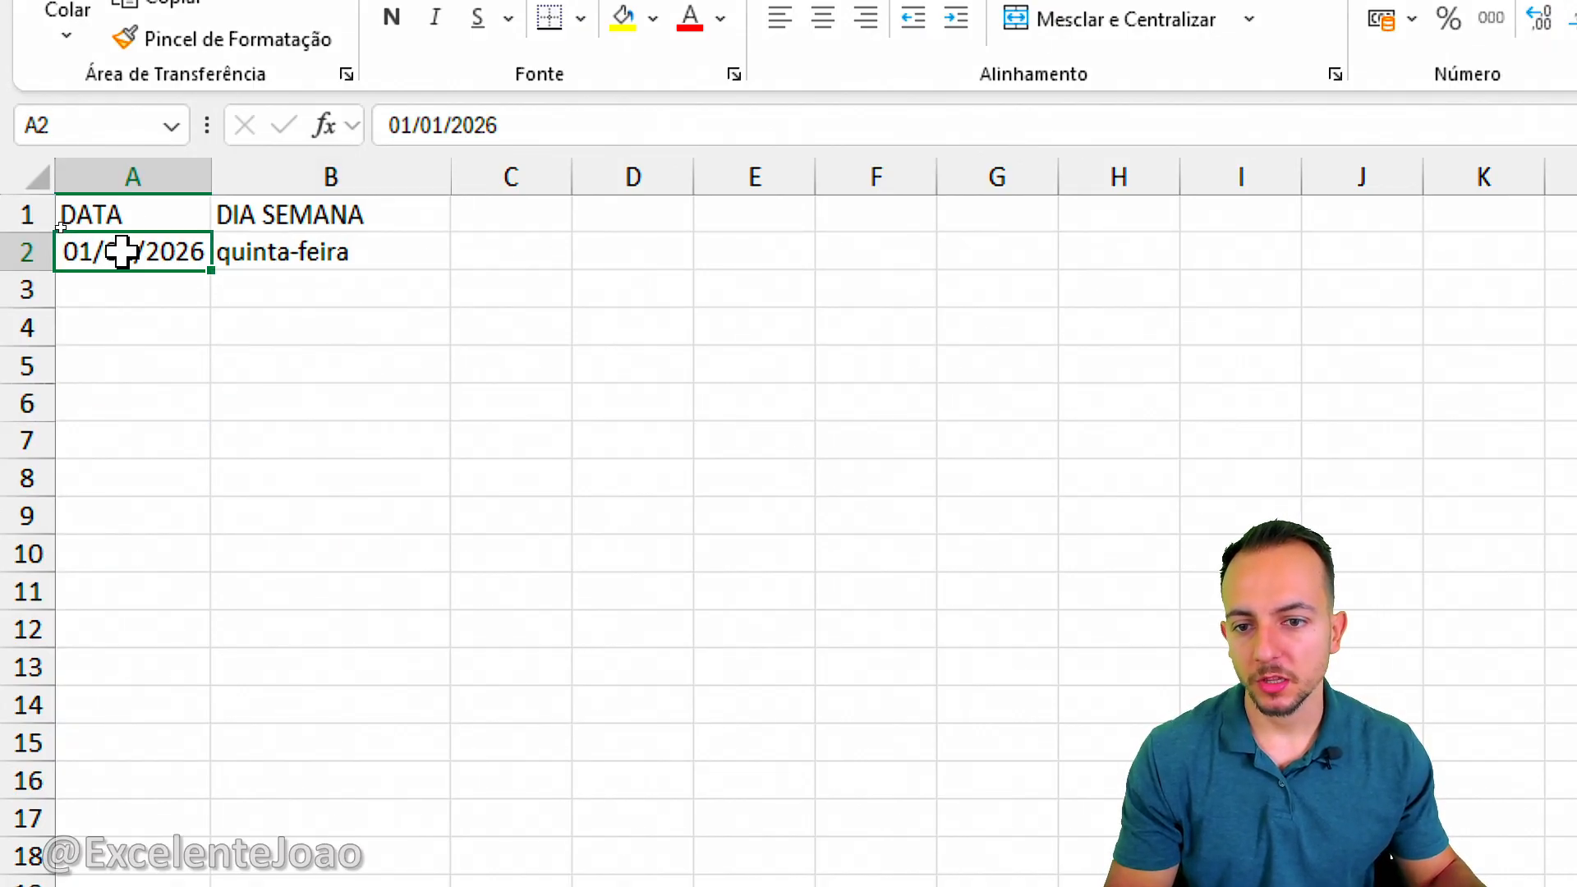
pyautogui.hotkey('ctrl', '2')
pyautogui.moveTo(152, 292); pyautogui.dragTo(212, 380)
pyautogui.press('Escape')
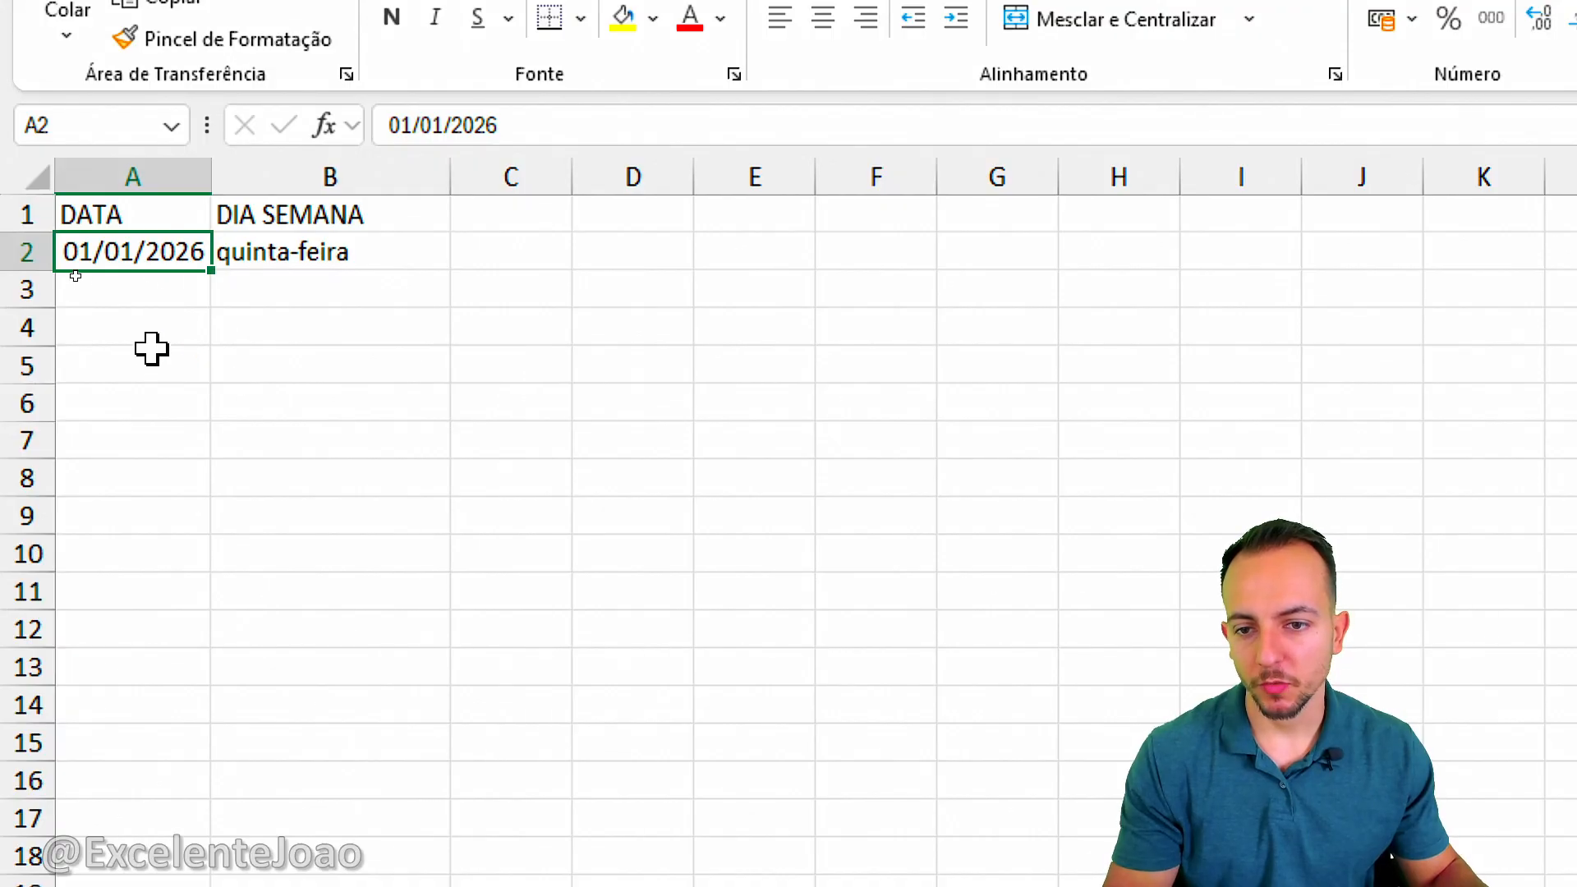
pyautogui.write('02/01/2026')
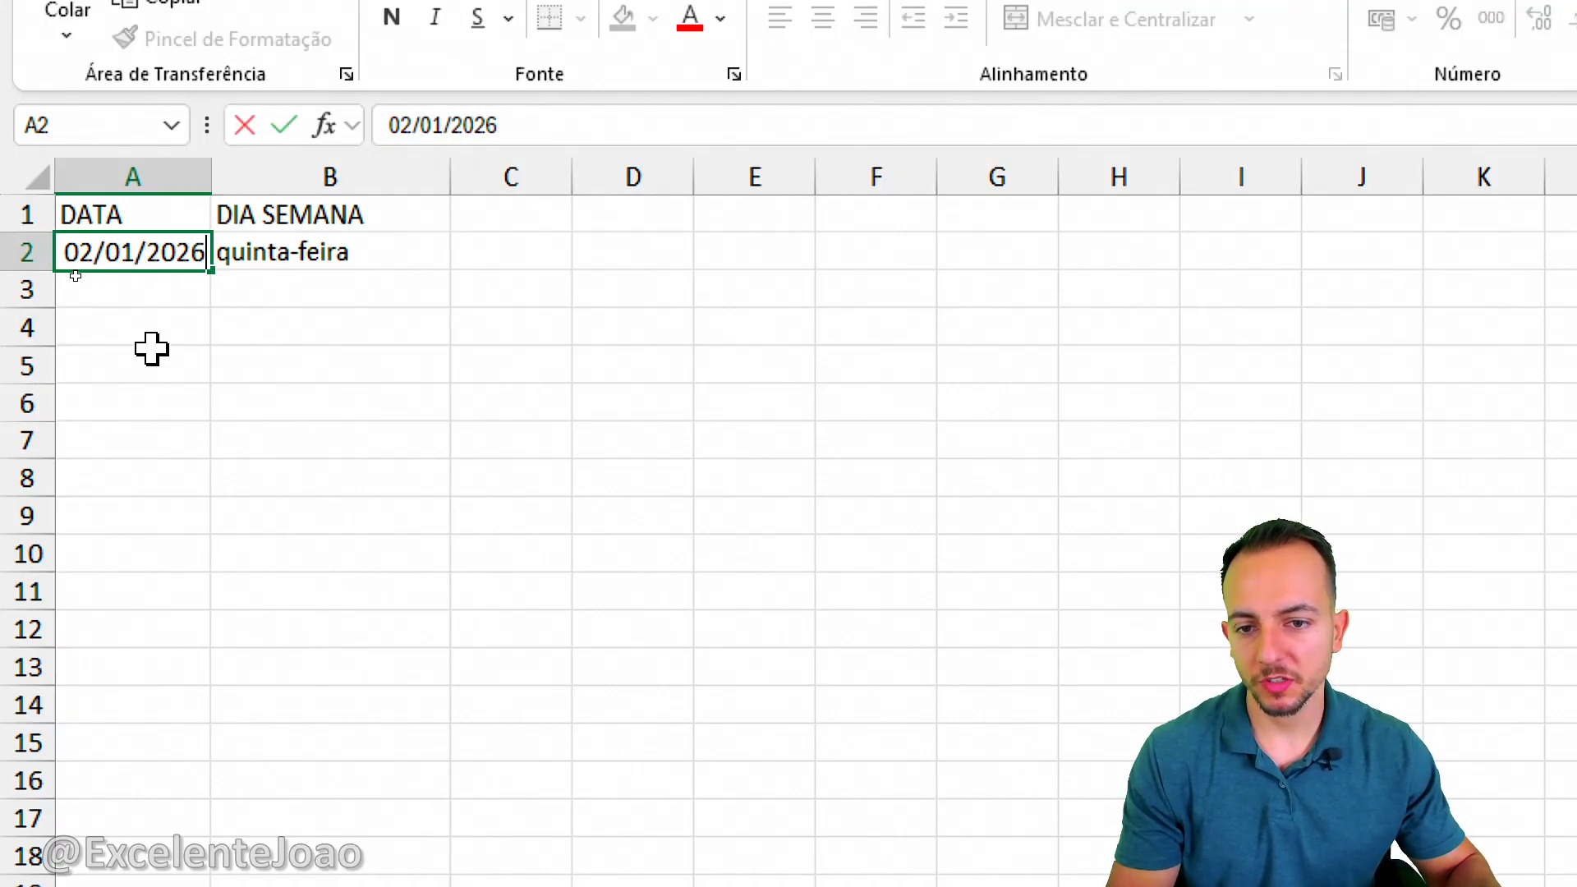
pyautogui.press('Return')
pyautogui.hotkey('ctrl', '2')
pyautogui.moveTo(258, 287); pyautogui.dragTo(431, 270)
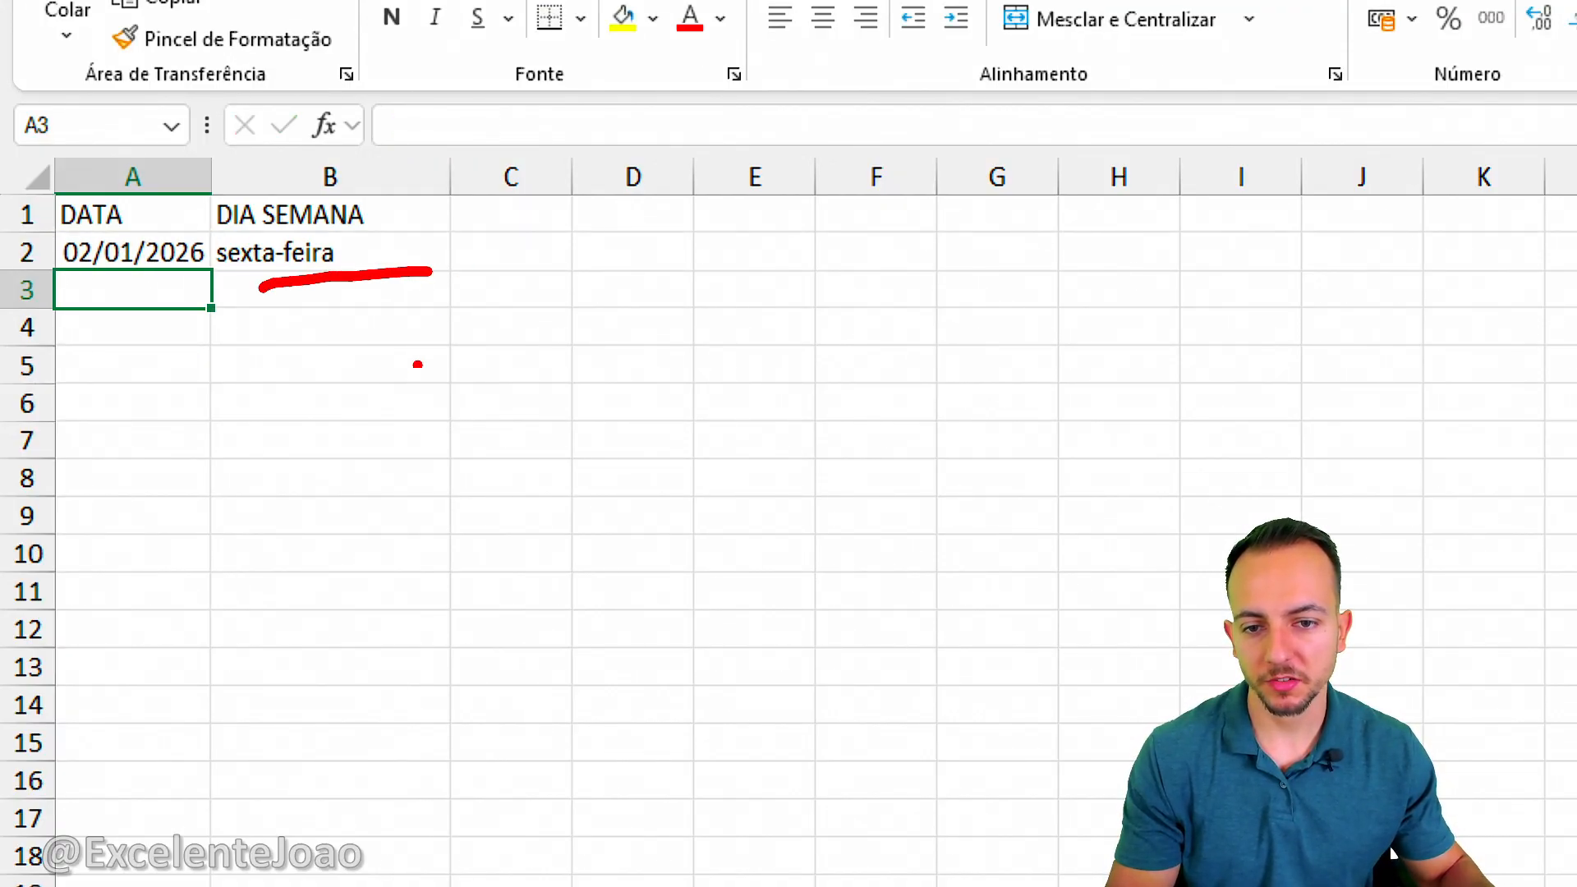
pyautogui.press('Escape')
pyautogui.hotkey('ctrl', 'z')
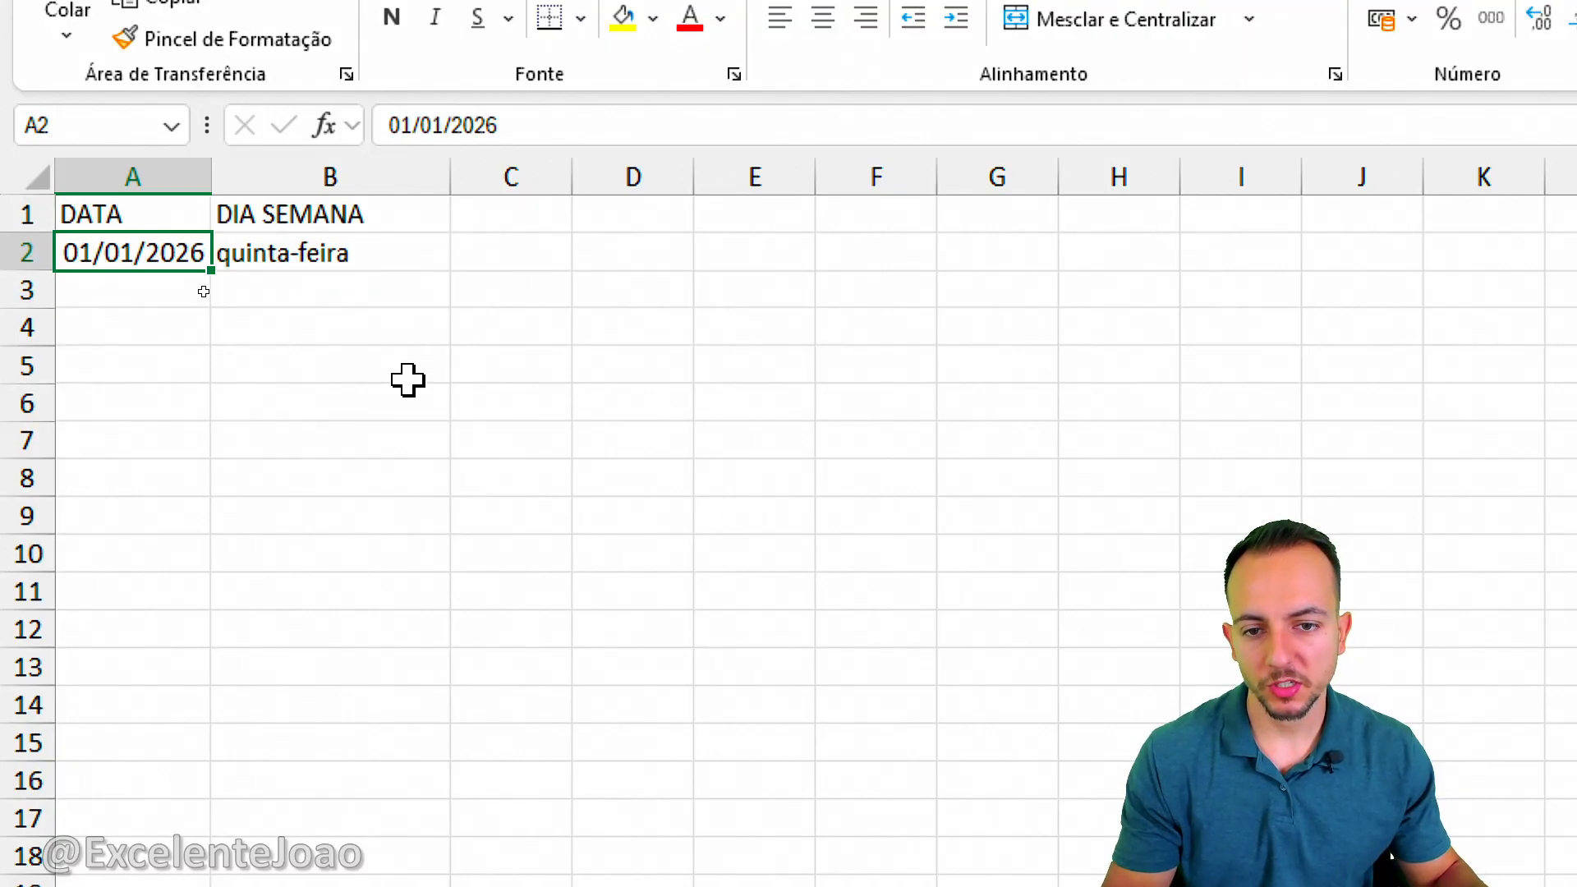
# Step: Enter the heading MÊS in cell C1, beside the DIA SEMANA heading
pyautogui.click(521, 168)
pyautogui.click(510, 215)
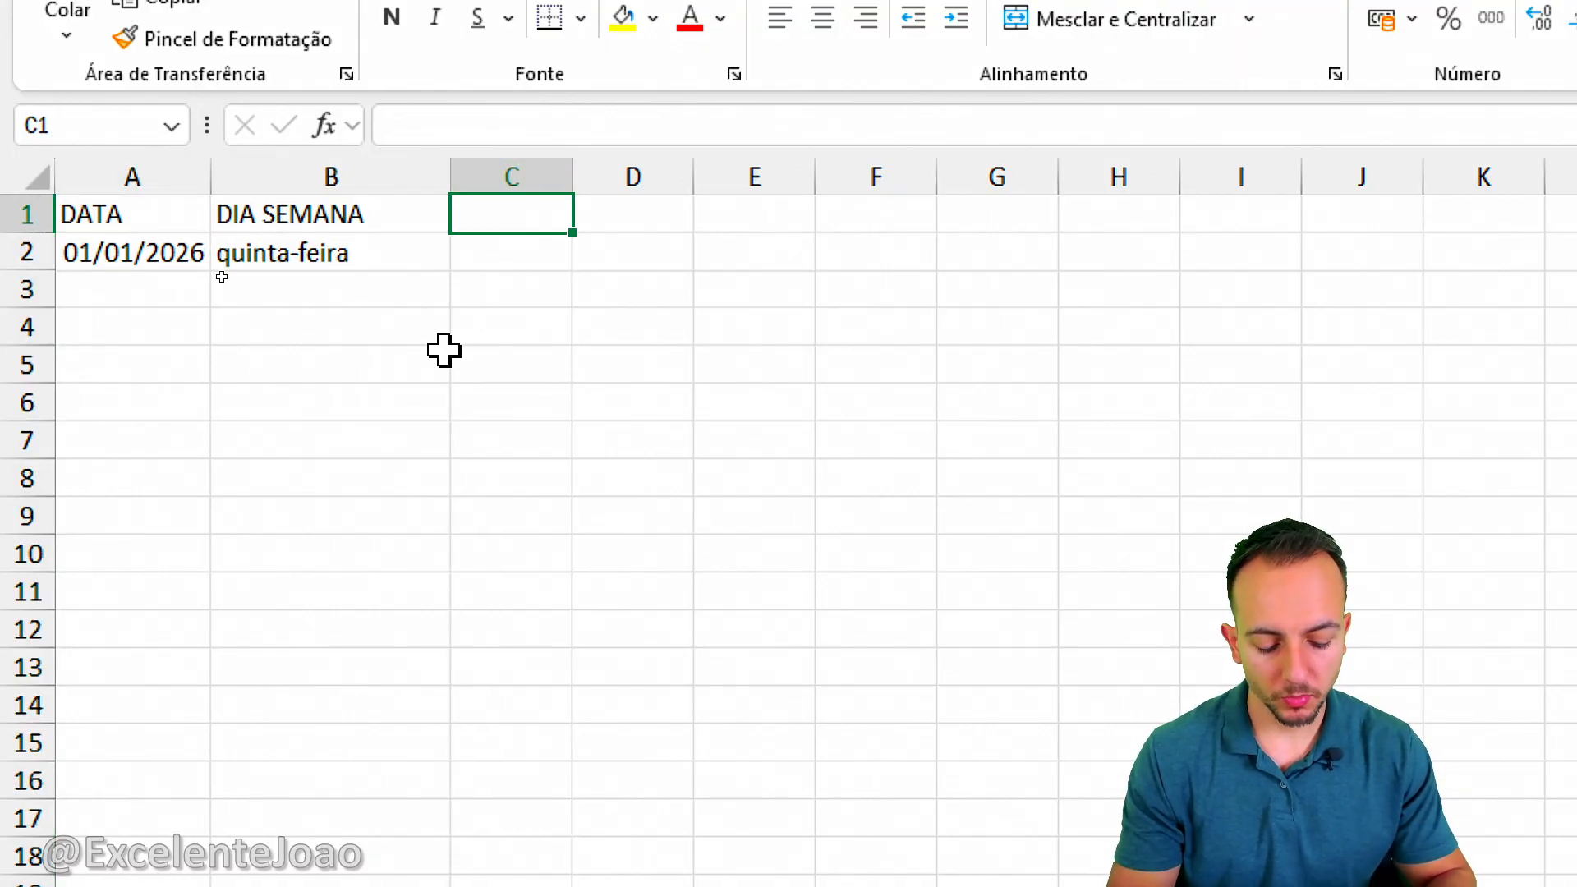
pyautogui.write('MÊS')
pyautogui.press('Return')
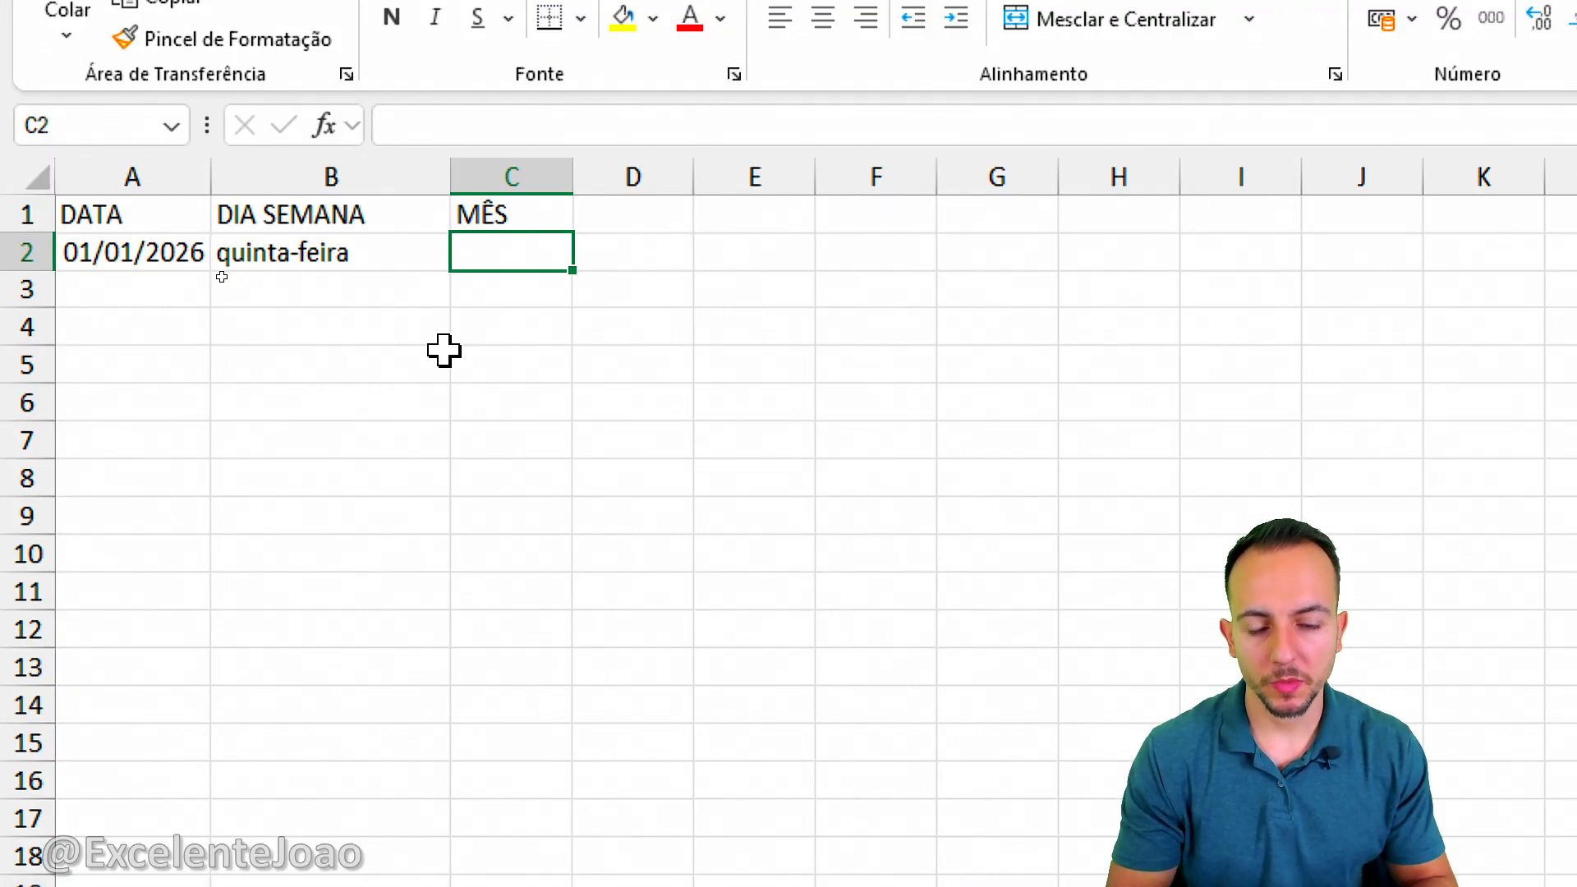
# Step: Enter the formula =TEXTO(A2;"MMMM") in cell C2 to derive the full month name from the date
pyautogui.write('=TEX')
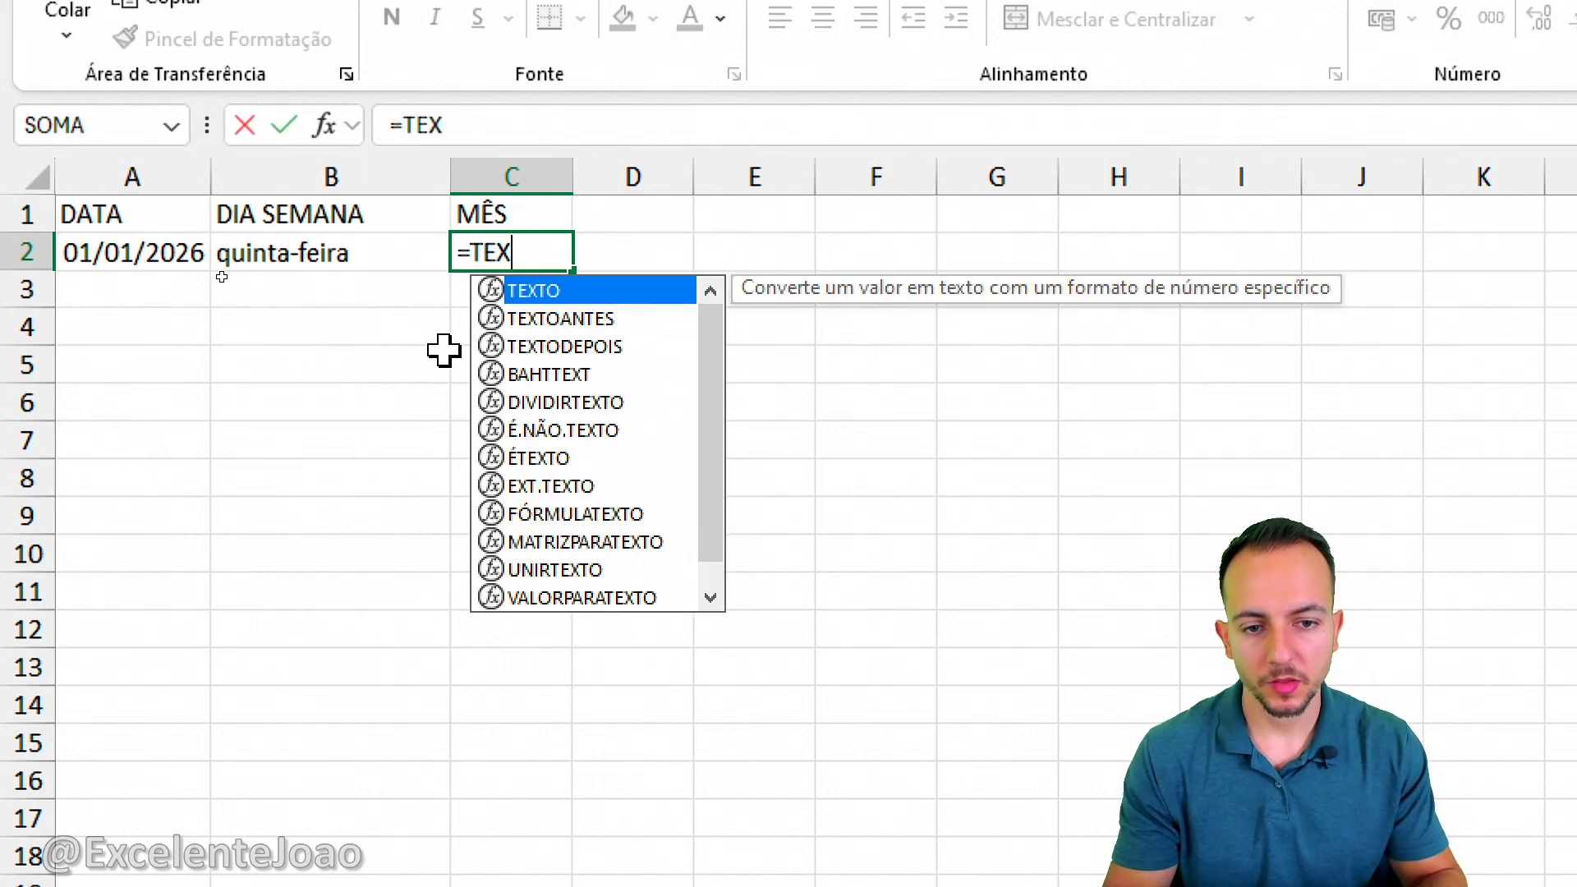
pyautogui.doubleClick(544, 289)
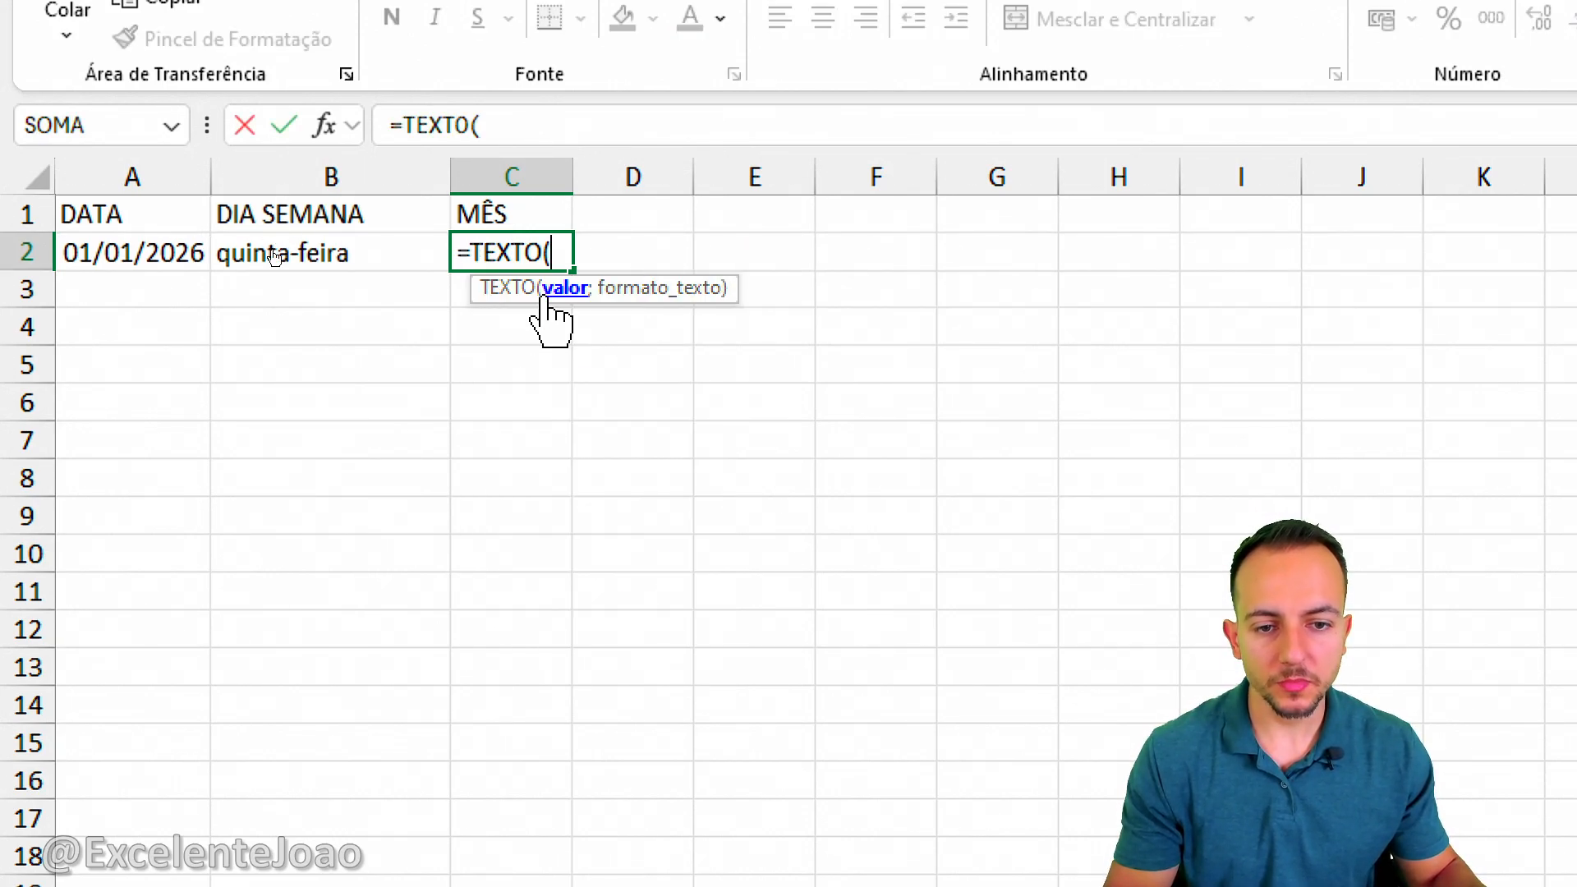
pyautogui.click(127, 263)
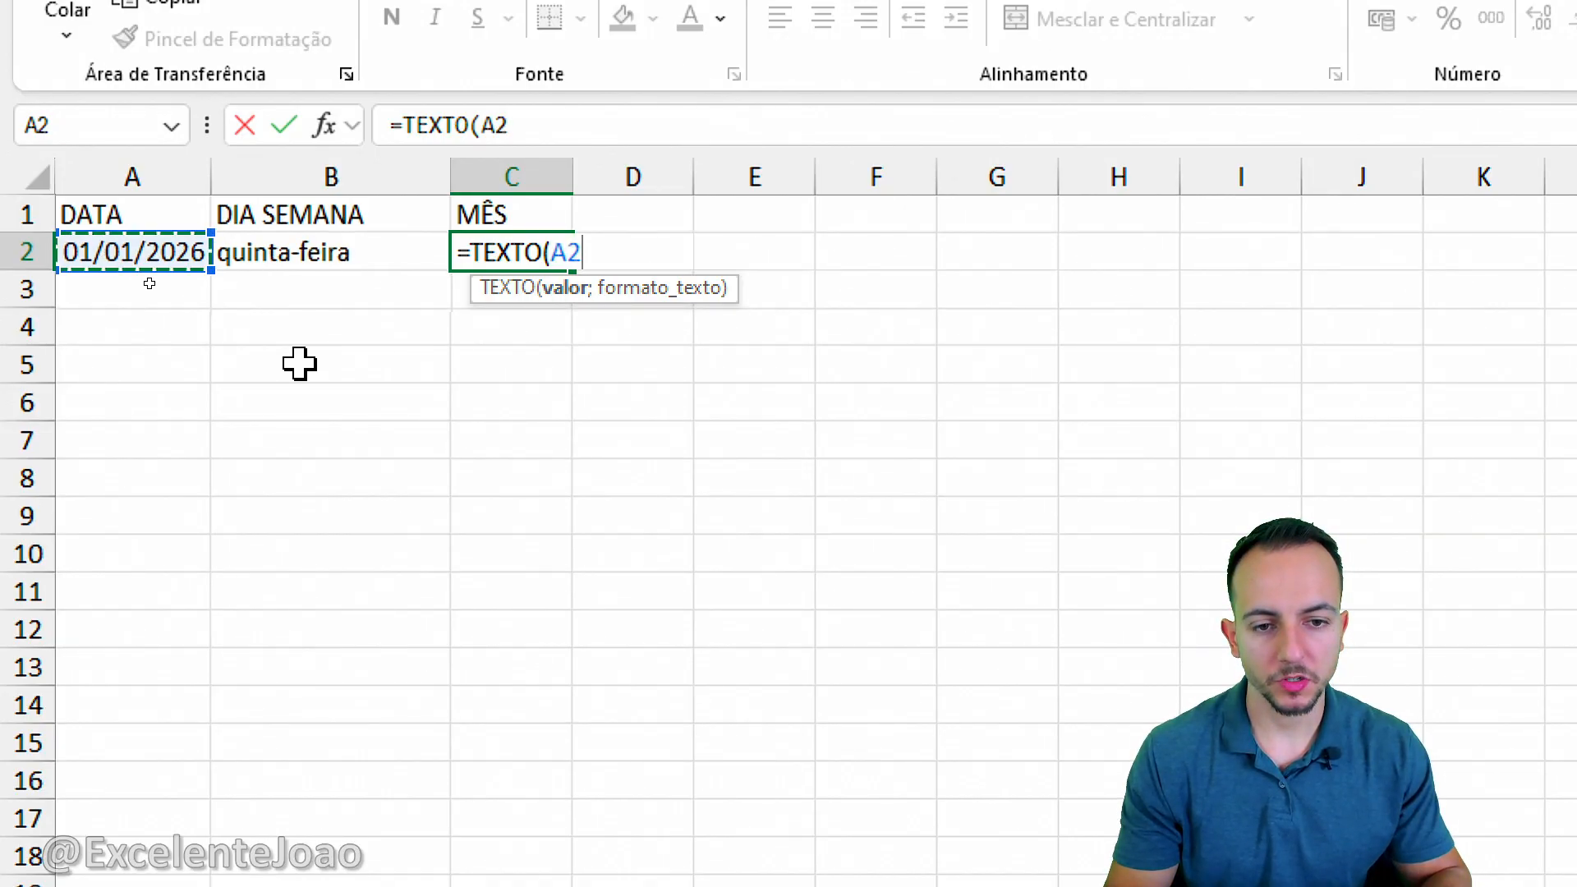
pyautogui.write(';')
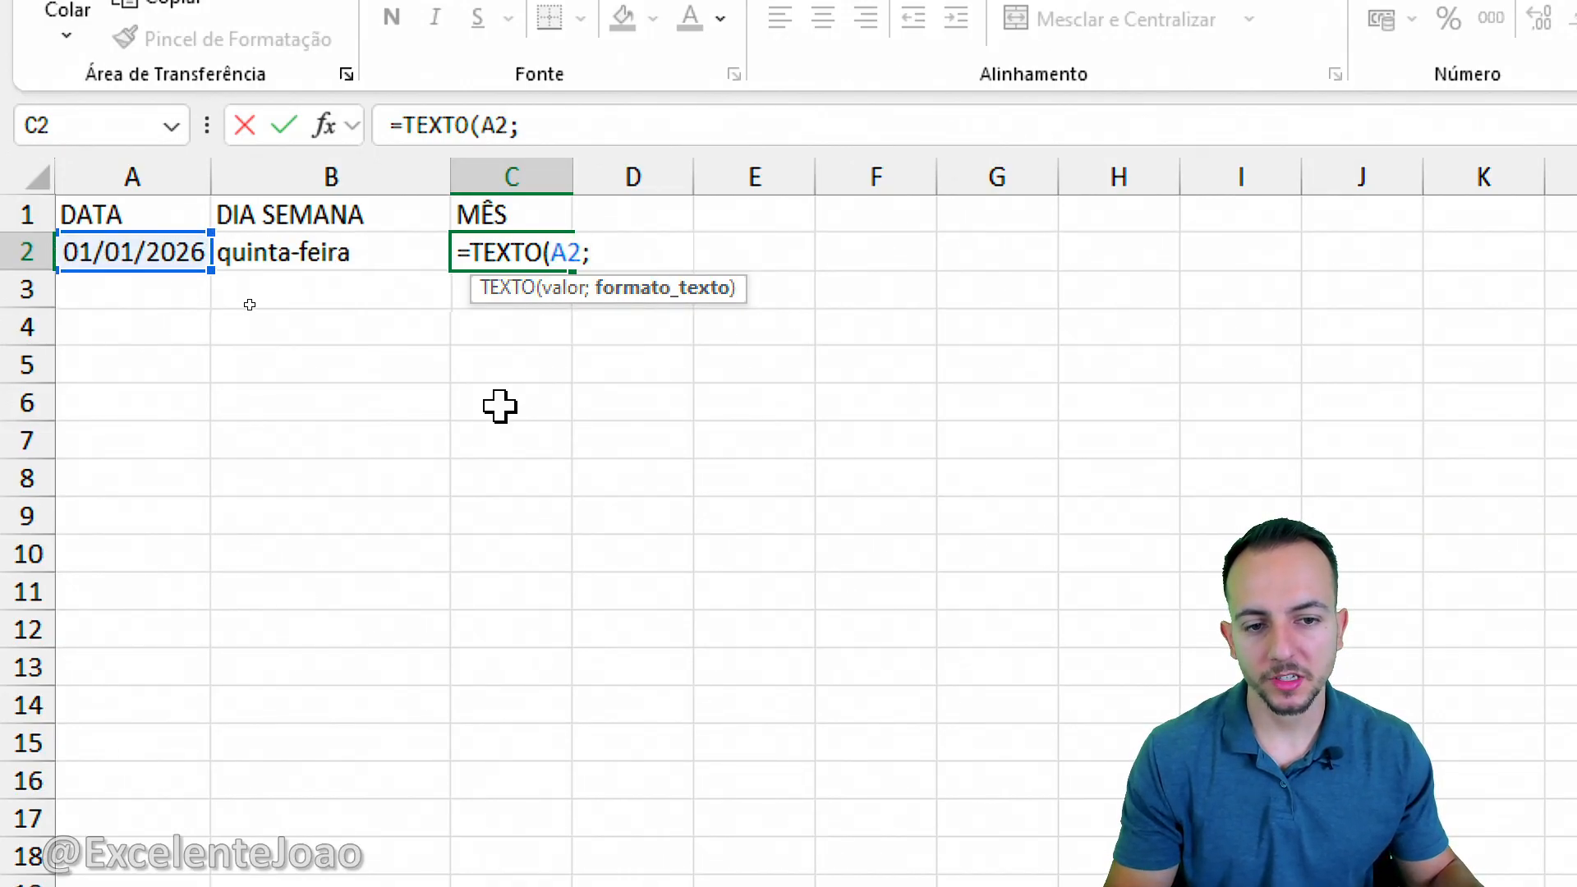
pyautogui.write('"MMM')
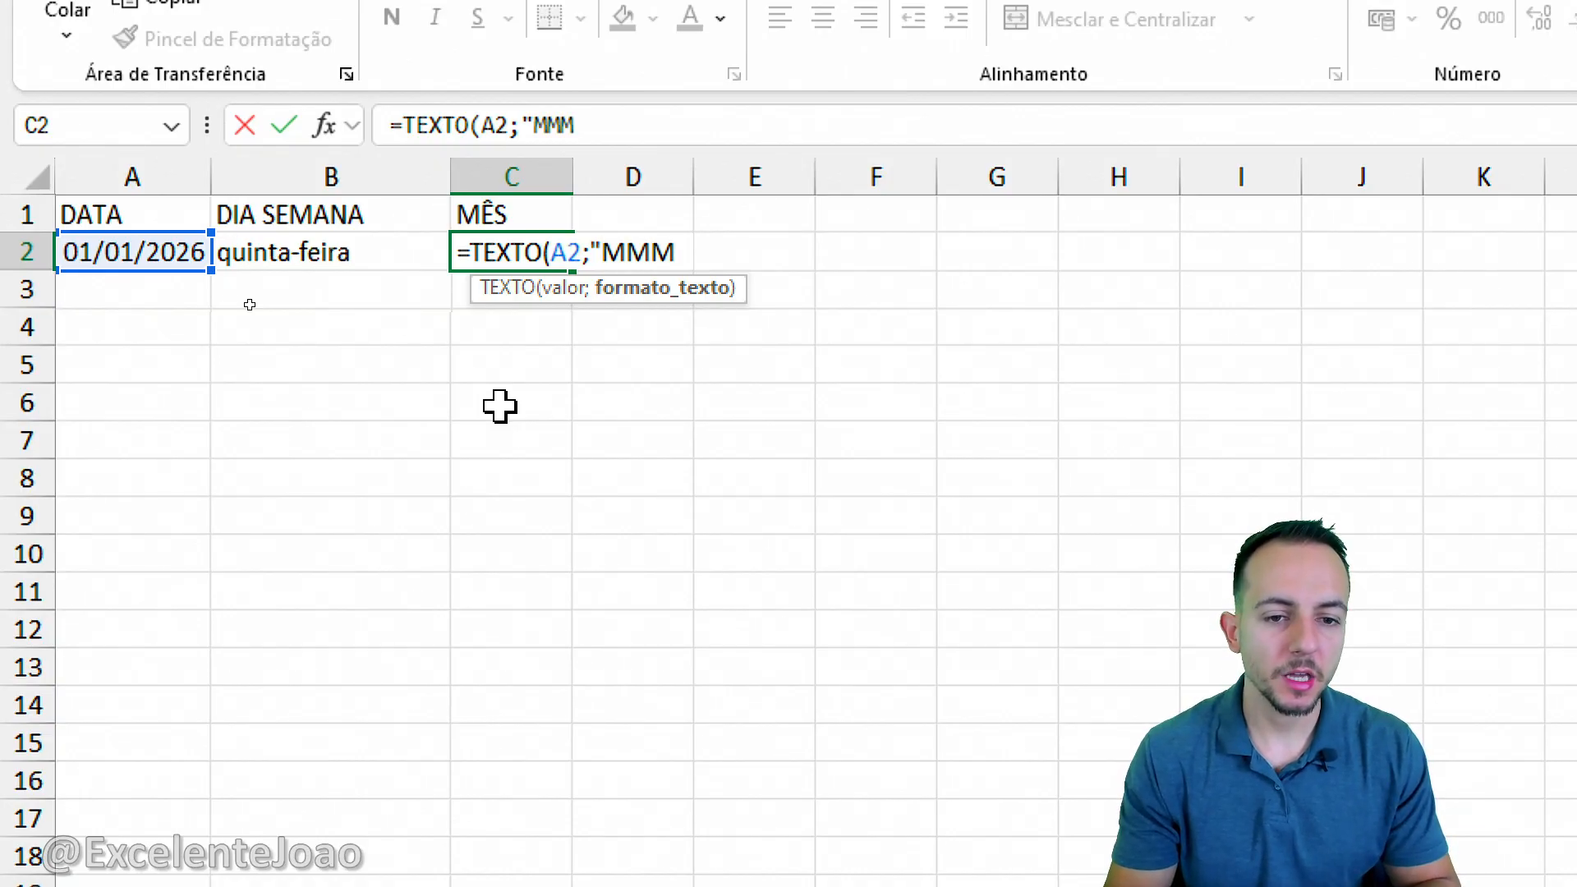
pyautogui.write('M")')
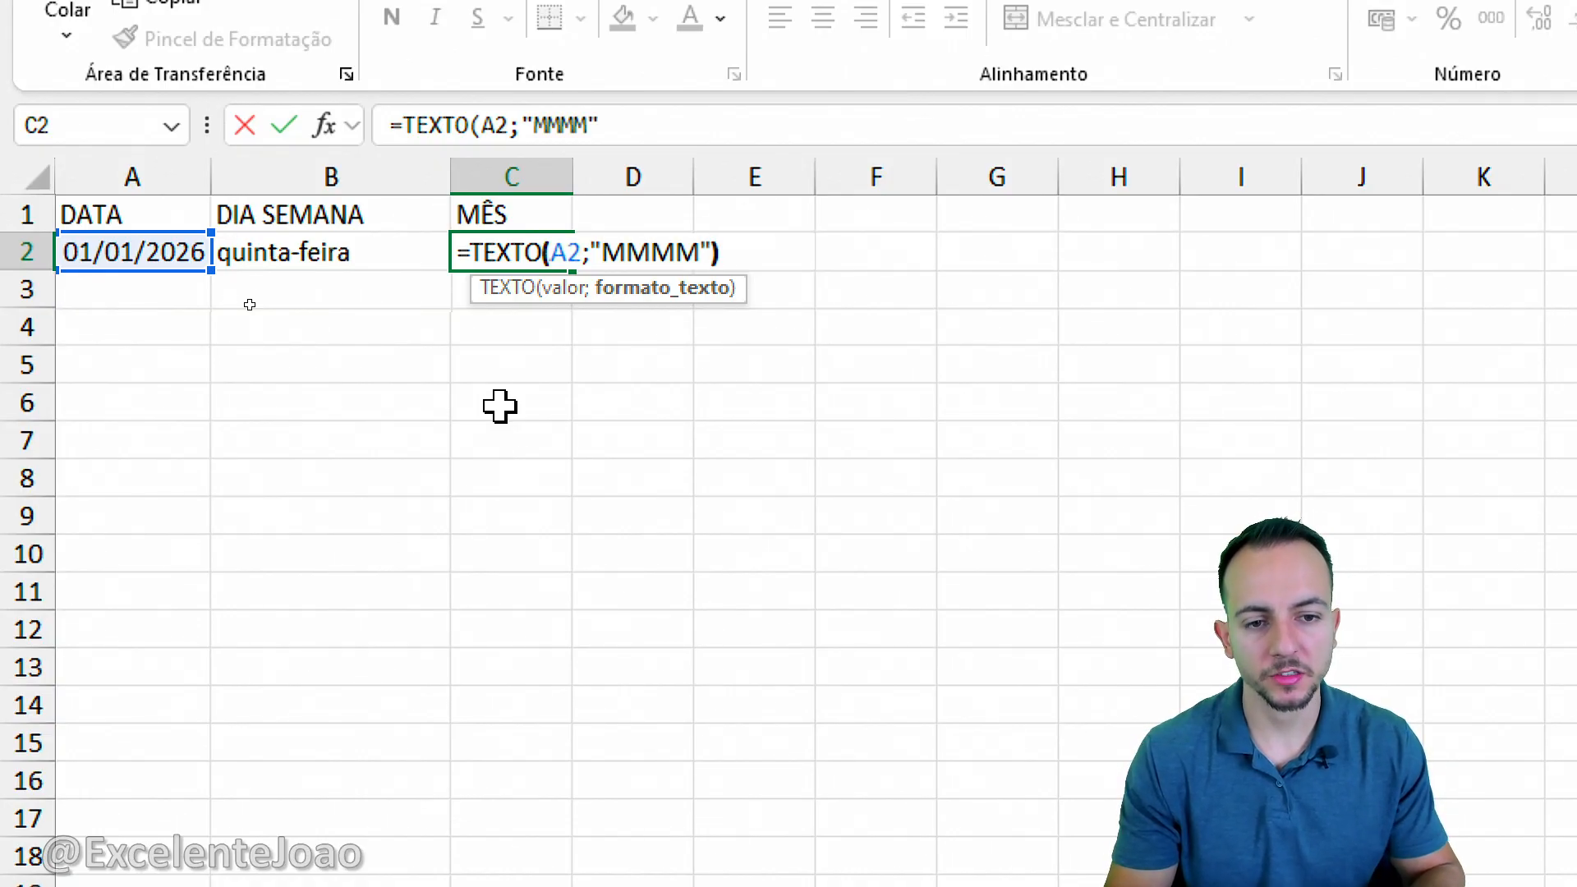
pyautogui.press('Return')
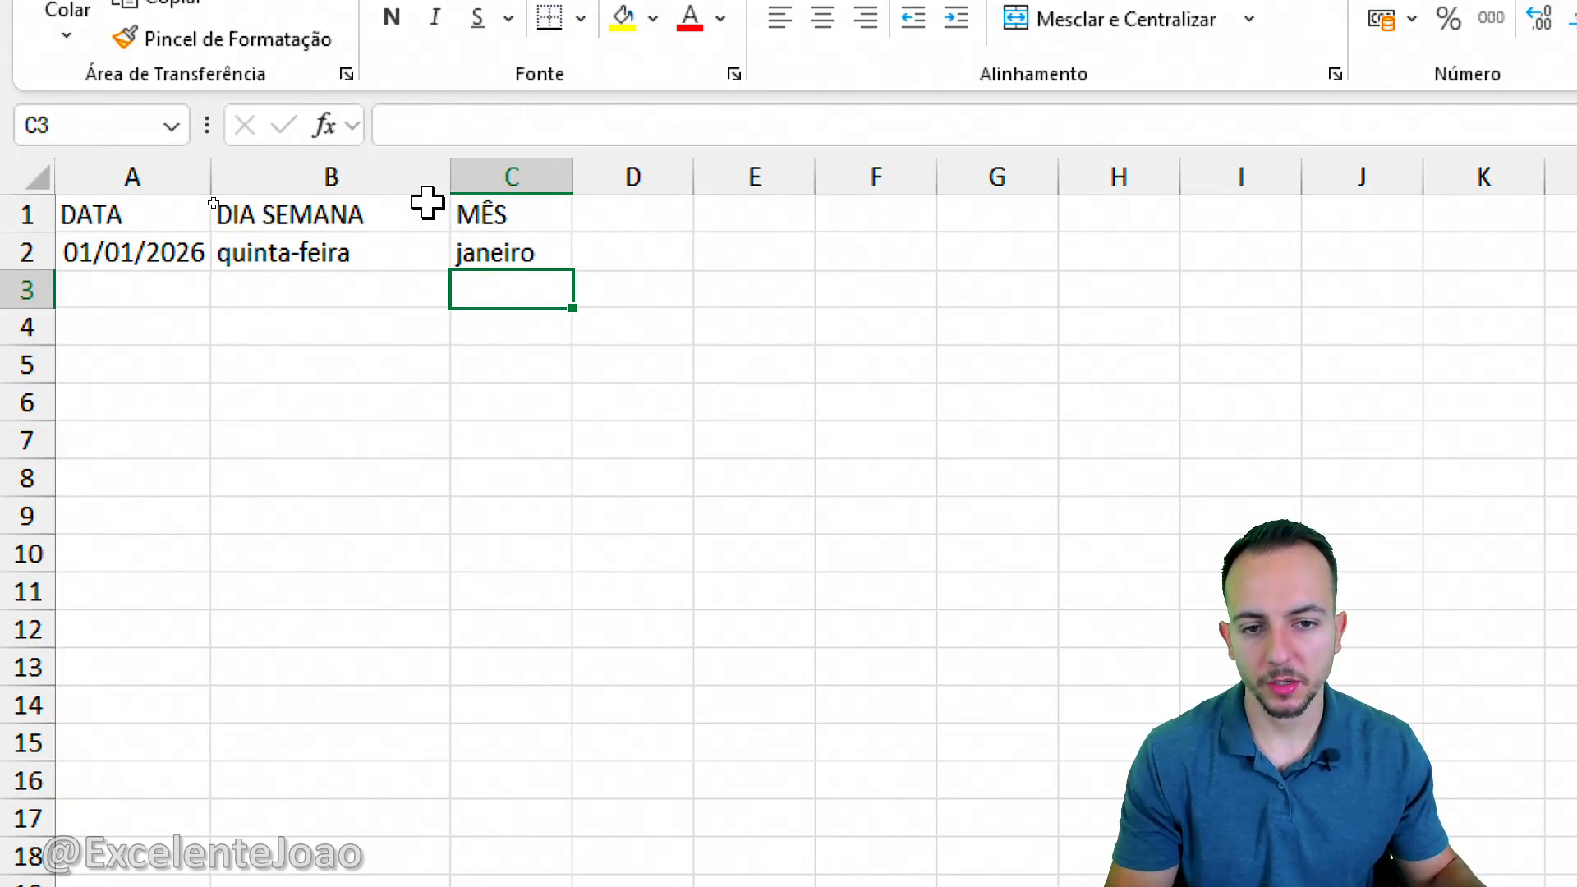
# Step: Resize columns A to C to one equal width that fits their headings and values
pyautogui.moveTo(134, 165); pyautogui.dragTo(486, 194)
pyautogui.hotkey('ctrl', '2')
pyautogui.moveTo(423, 144)
pyautogui.mouseDown()
pyautogui.moveTo(501, 138)
pyautogui.moveTo(396, 141)
pyautogui.mouseUp()
pyautogui.moveTo(534, 269); pyautogui.dragTo(324, 270)
pyautogui.press('Escape')
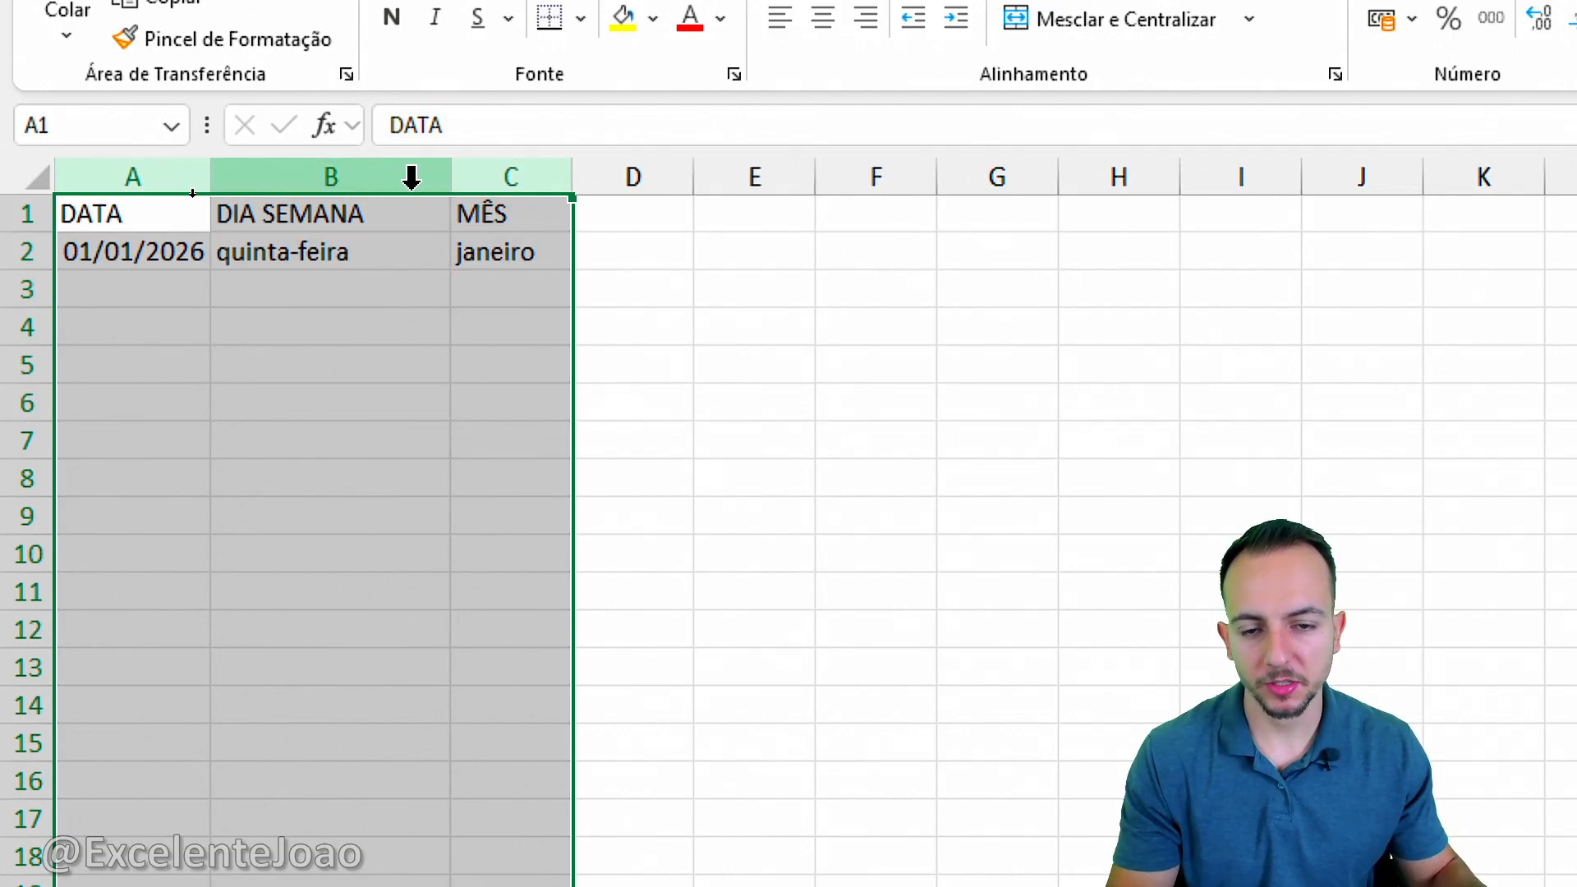
pyautogui.moveTo(218, 179)
pyautogui.mouseDown()
pyautogui.moveTo(244, 183)
pyautogui.moveTo(190, 177)
pyautogui.moveTo(480, 176)
pyautogui.mouseUp()
pyautogui.click(275, 397)
pyautogui.moveTo(479, 284); pyautogui.dragTo(480, 284)
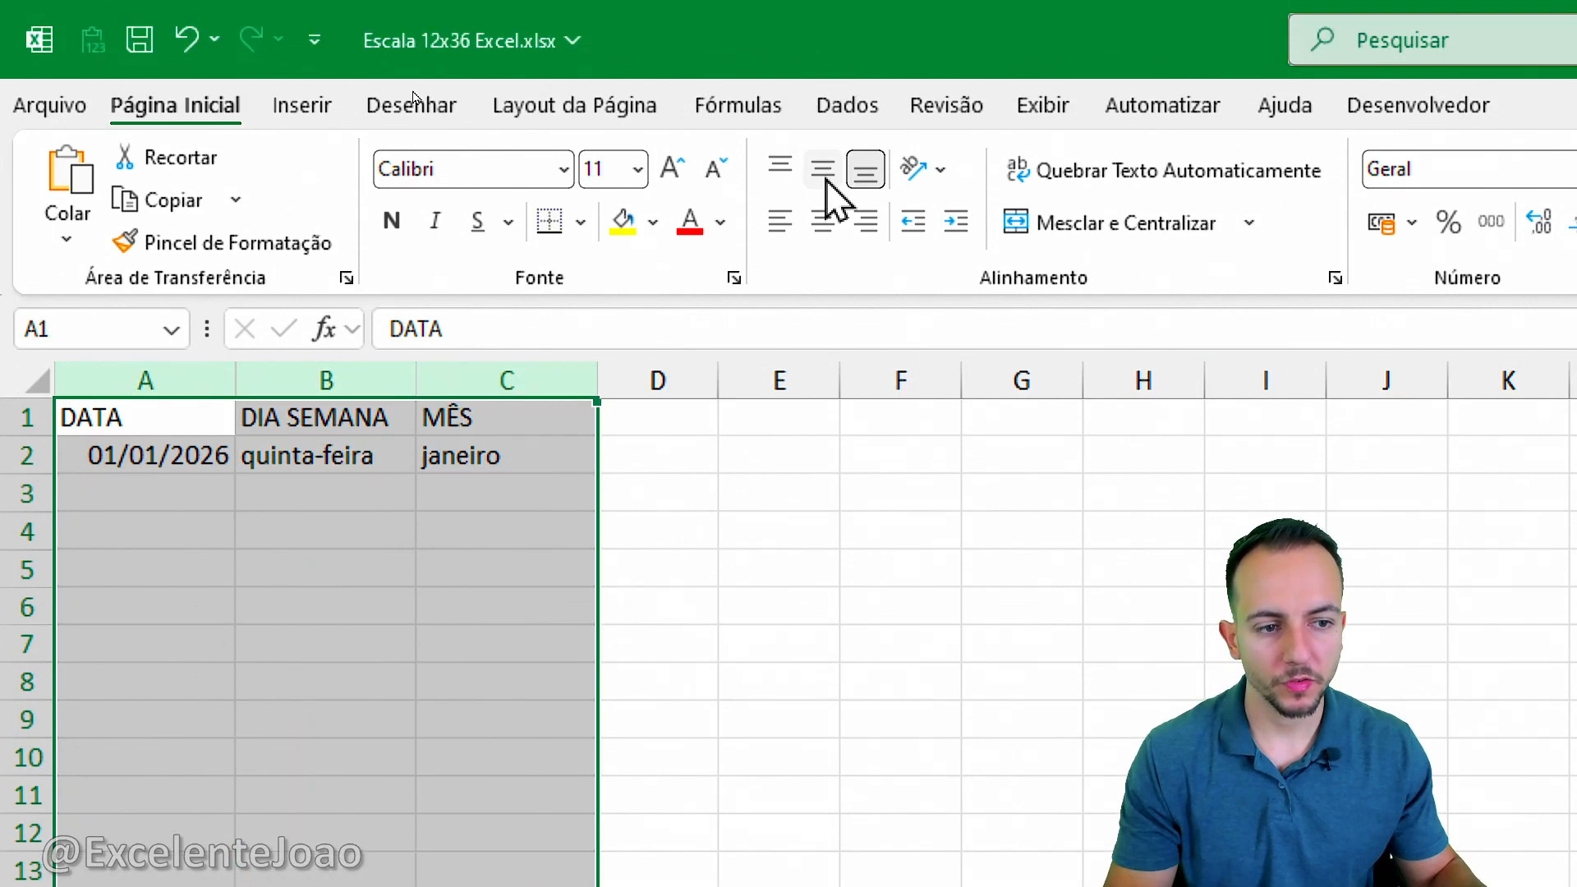
# Step: Center the contents of columns A to C both vertically and horizontally
pyautogui.moveTo(828, 28); pyautogui.dragTo(809, 172)
pyautogui.moveTo(809, 267)
pyautogui.mouseDown()
pyautogui.moveTo(828, 124)
pyautogui.moveTo(805, 357)
pyautogui.mouseUp()
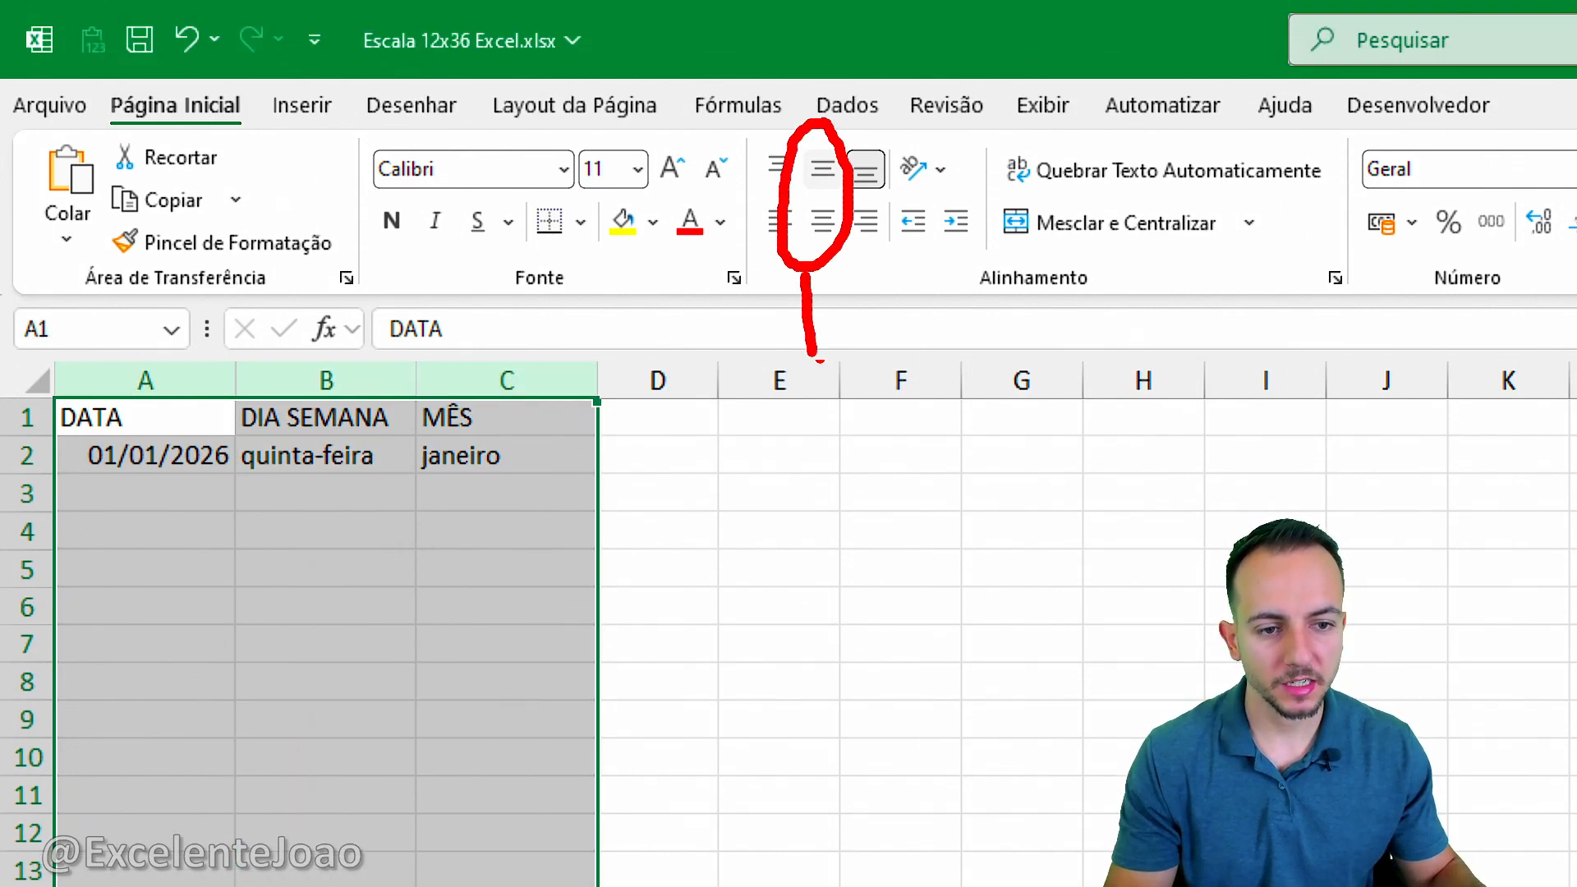
pyautogui.press('Escape')
pyautogui.click(823, 168)
pyautogui.click(828, 212)
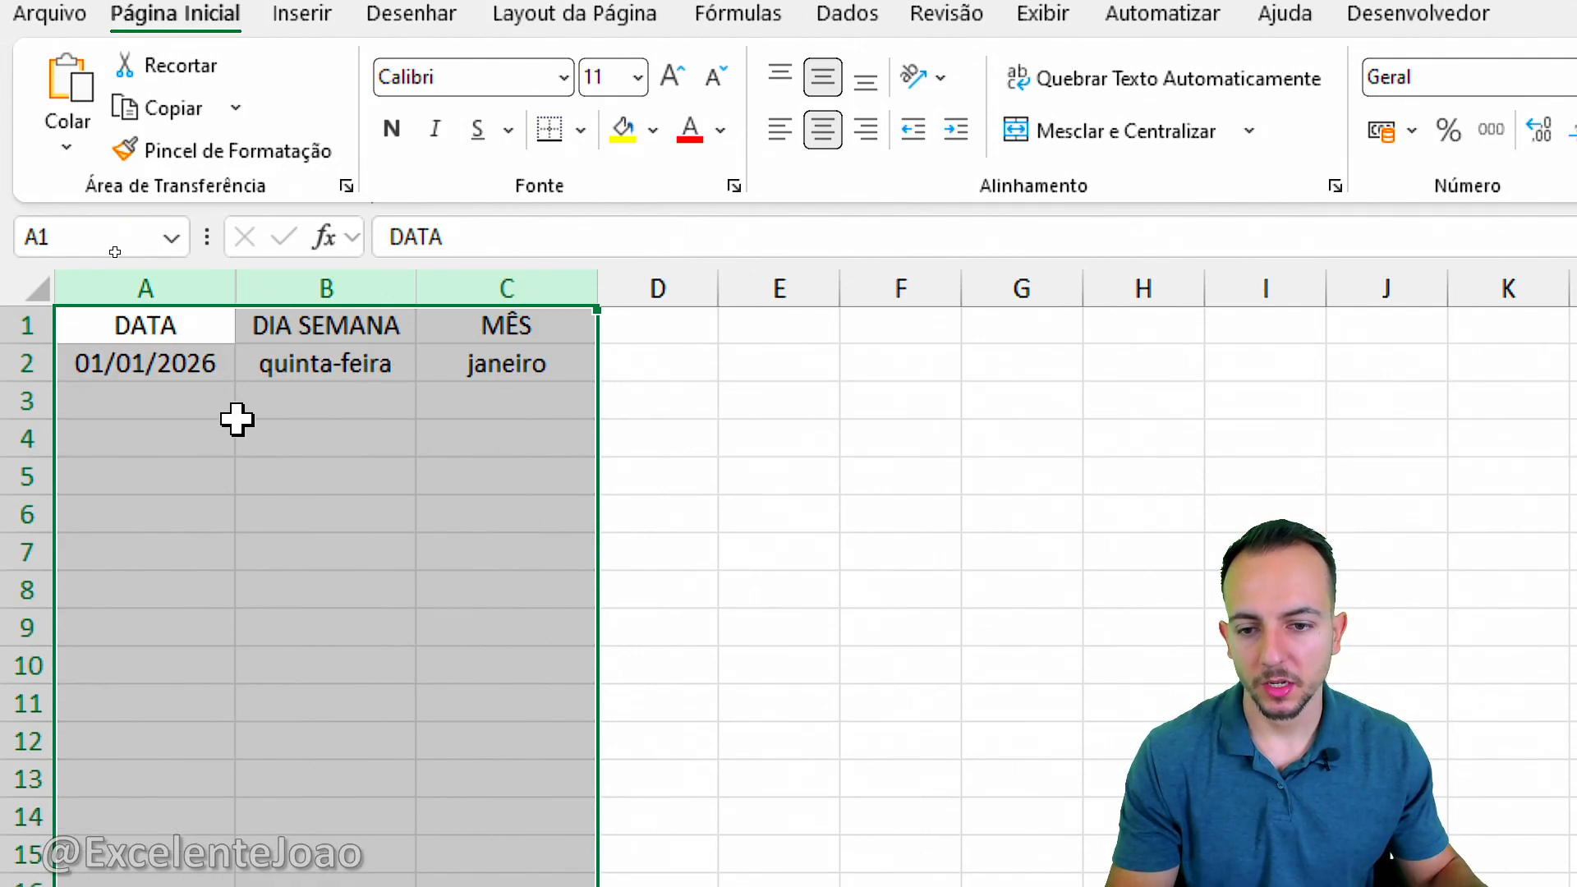
# Step: Format the headings in A1:C1 as bold white text on a dark blue fill
pyautogui.moveTo(200, 324); pyautogui.dragTo(581, 331)
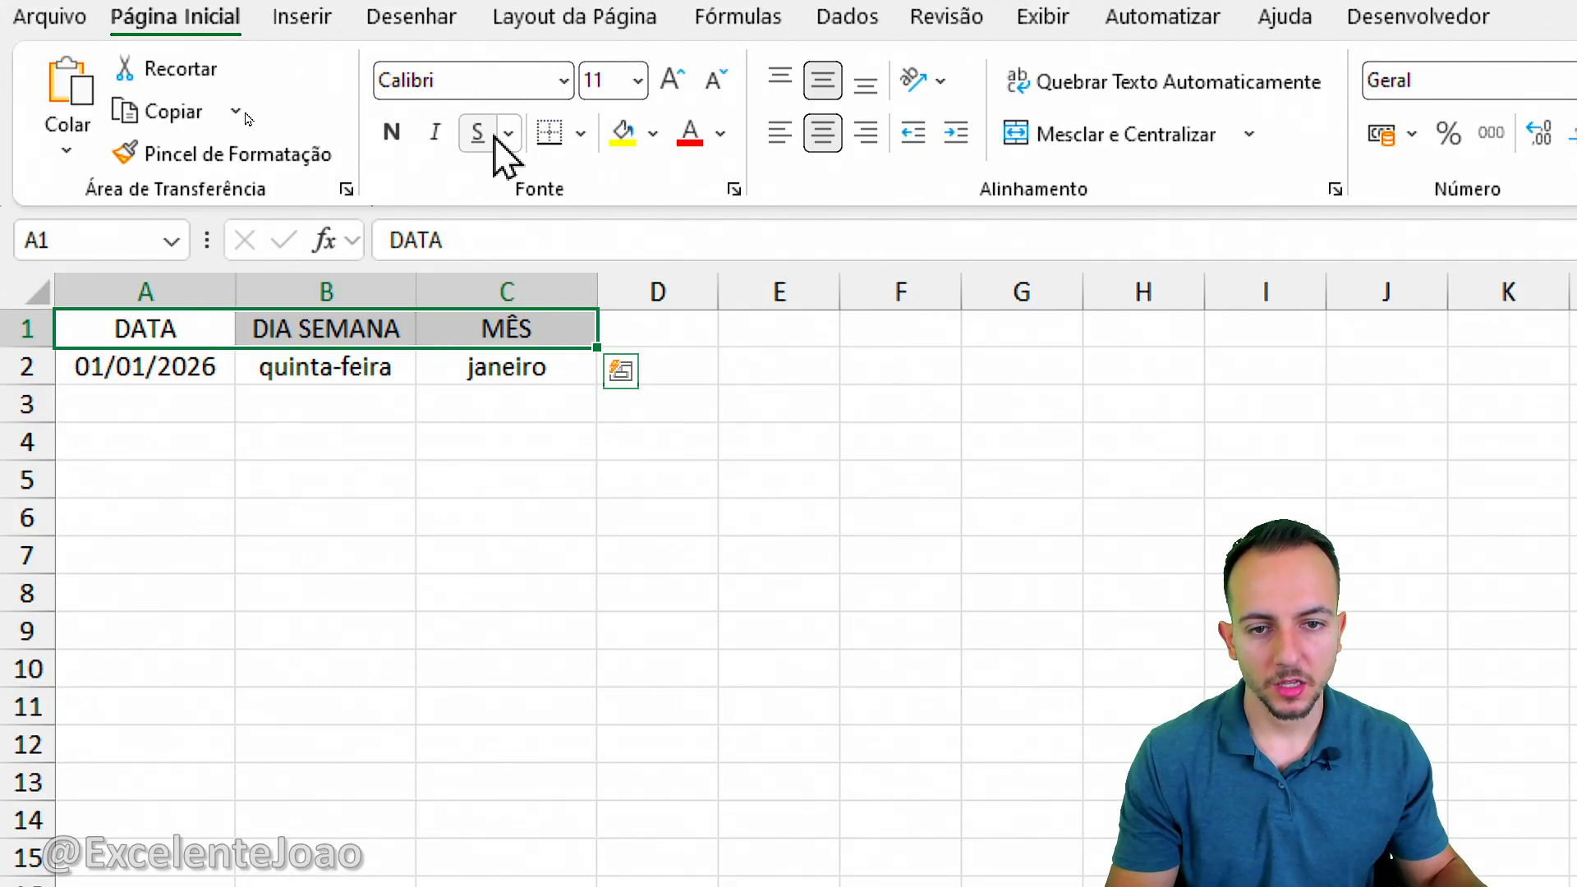
pyautogui.click(407, 130)
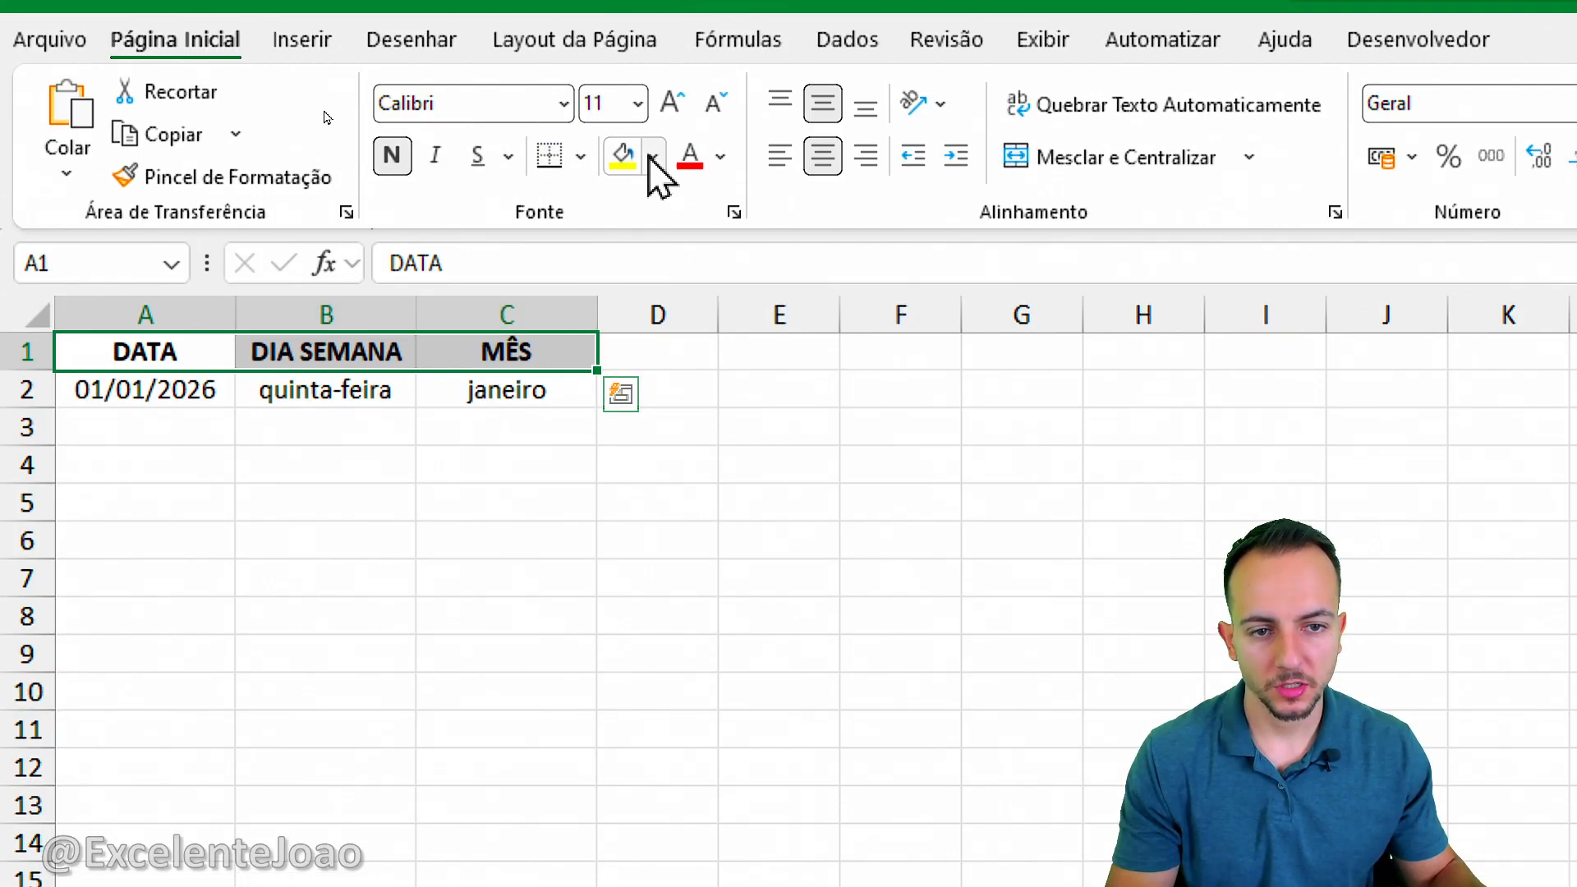
pyautogui.click(653, 133)
pyautogui.click(766, 321)
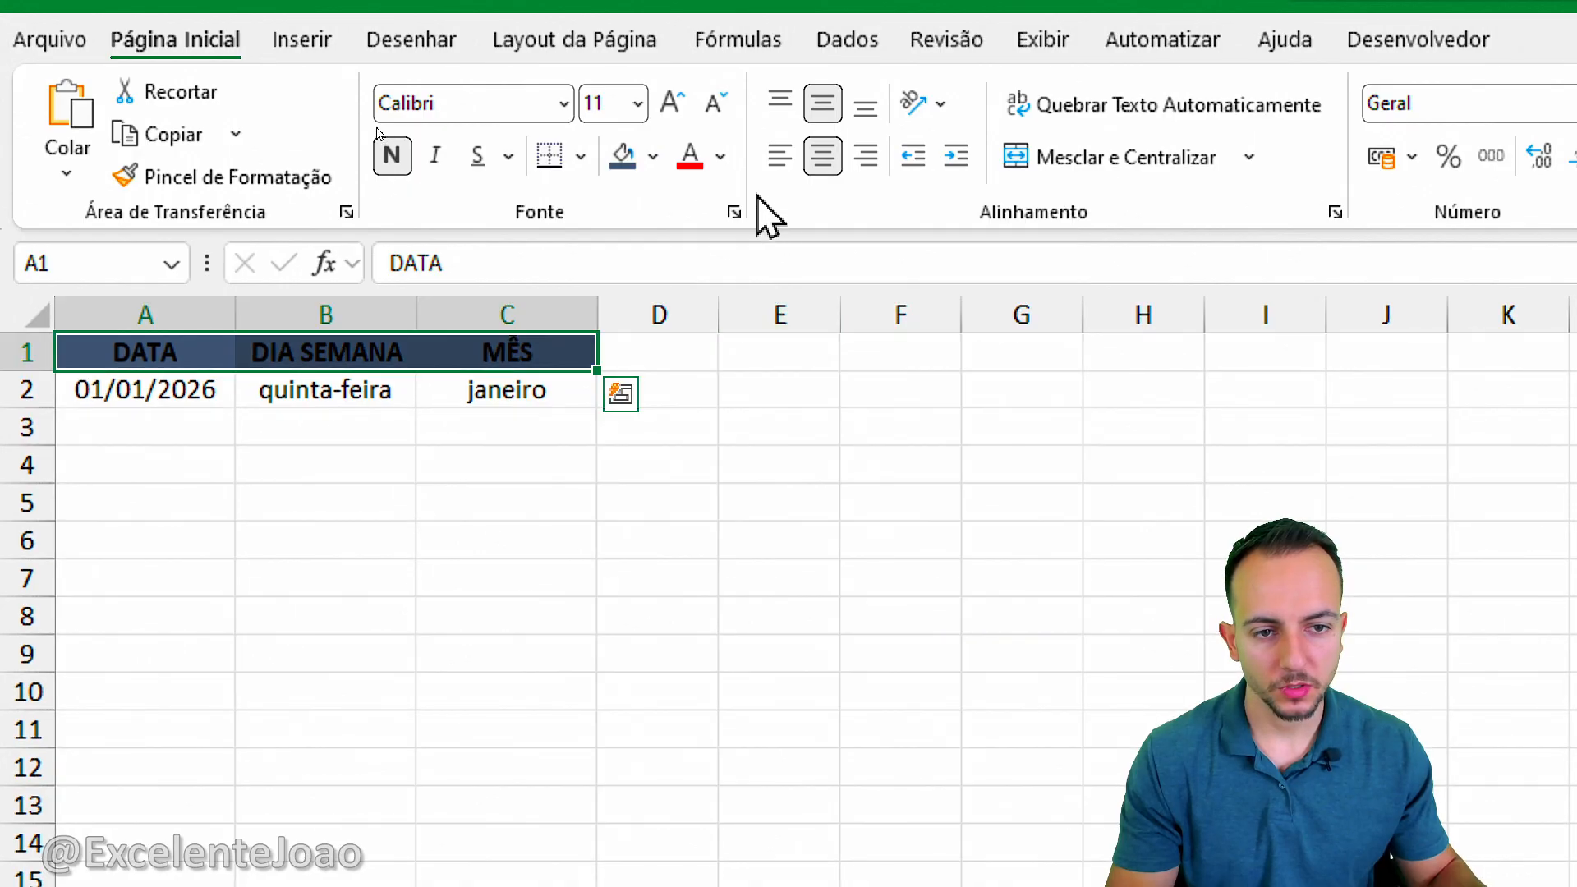
pyautogui.click(720, 156)
pyautogui.click(697, 373)
pyautogui.click(430, 489)
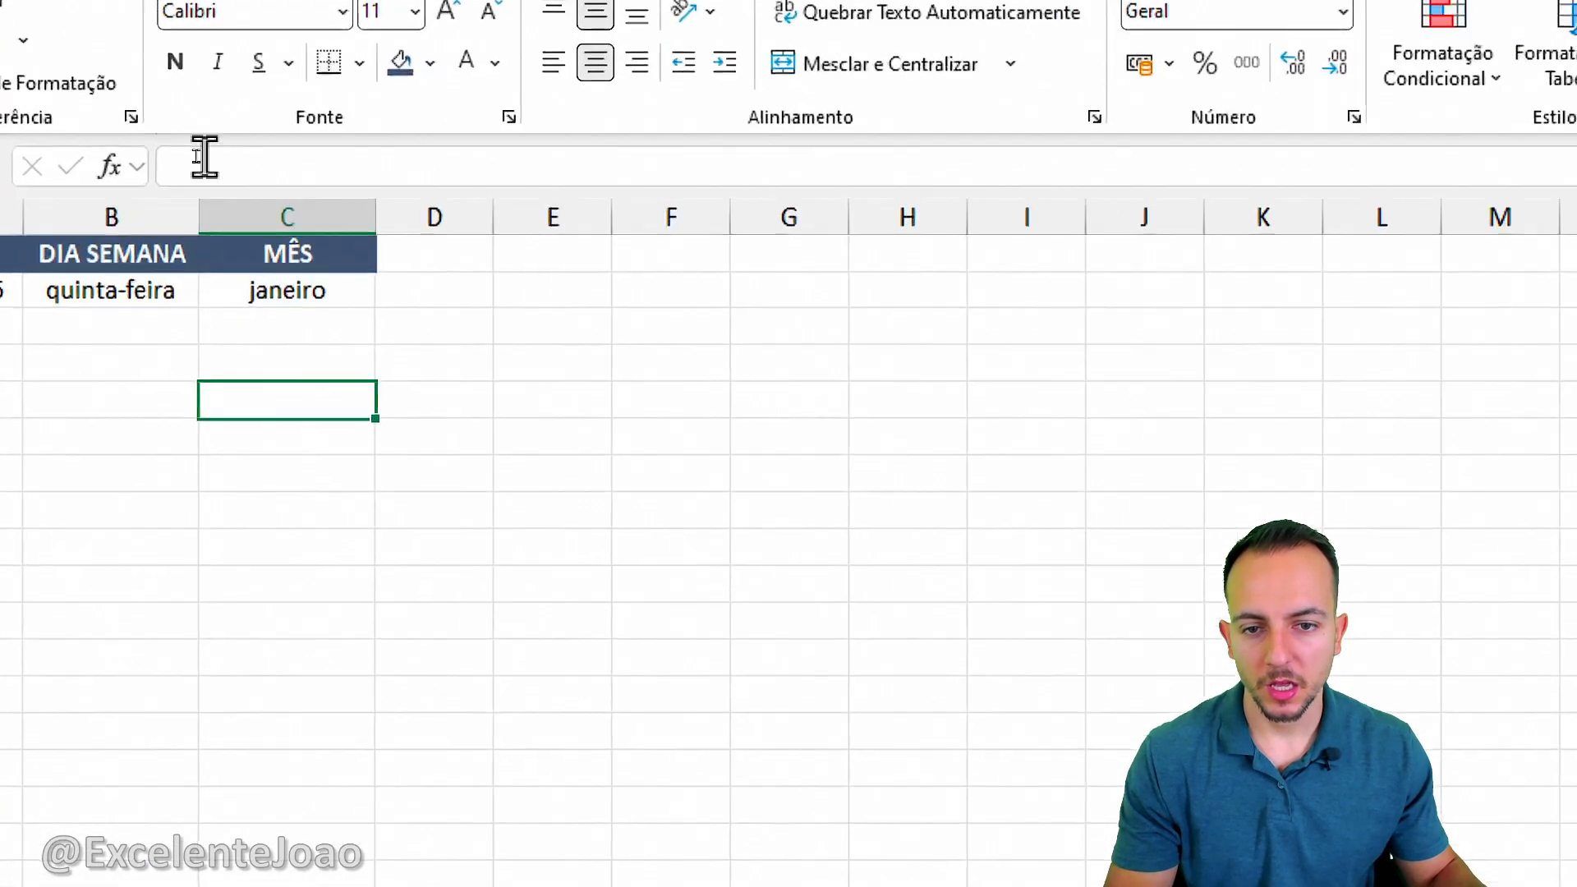
# Step: Narrow column D into a thin spacer beside the date, weekday and month columns
pyautogui.moveTo(72, 188); pyautogui.dragTo(255, 192)
pyautogui.moveTo(515, 230); pyautogui.dragTo(476, 335)
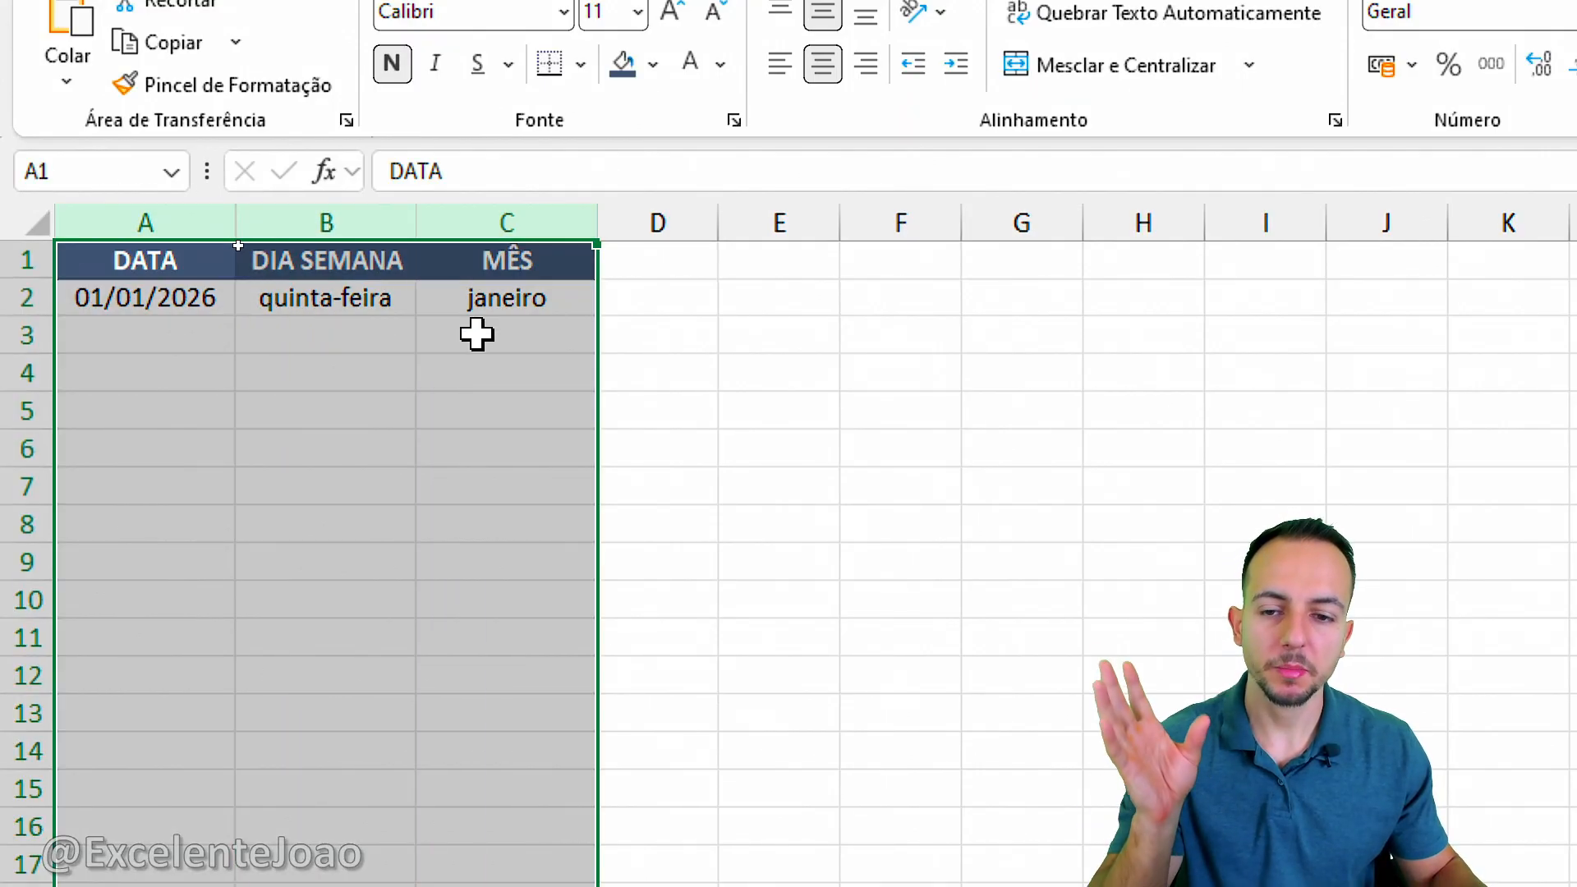
pyautogui.click(670, 215)
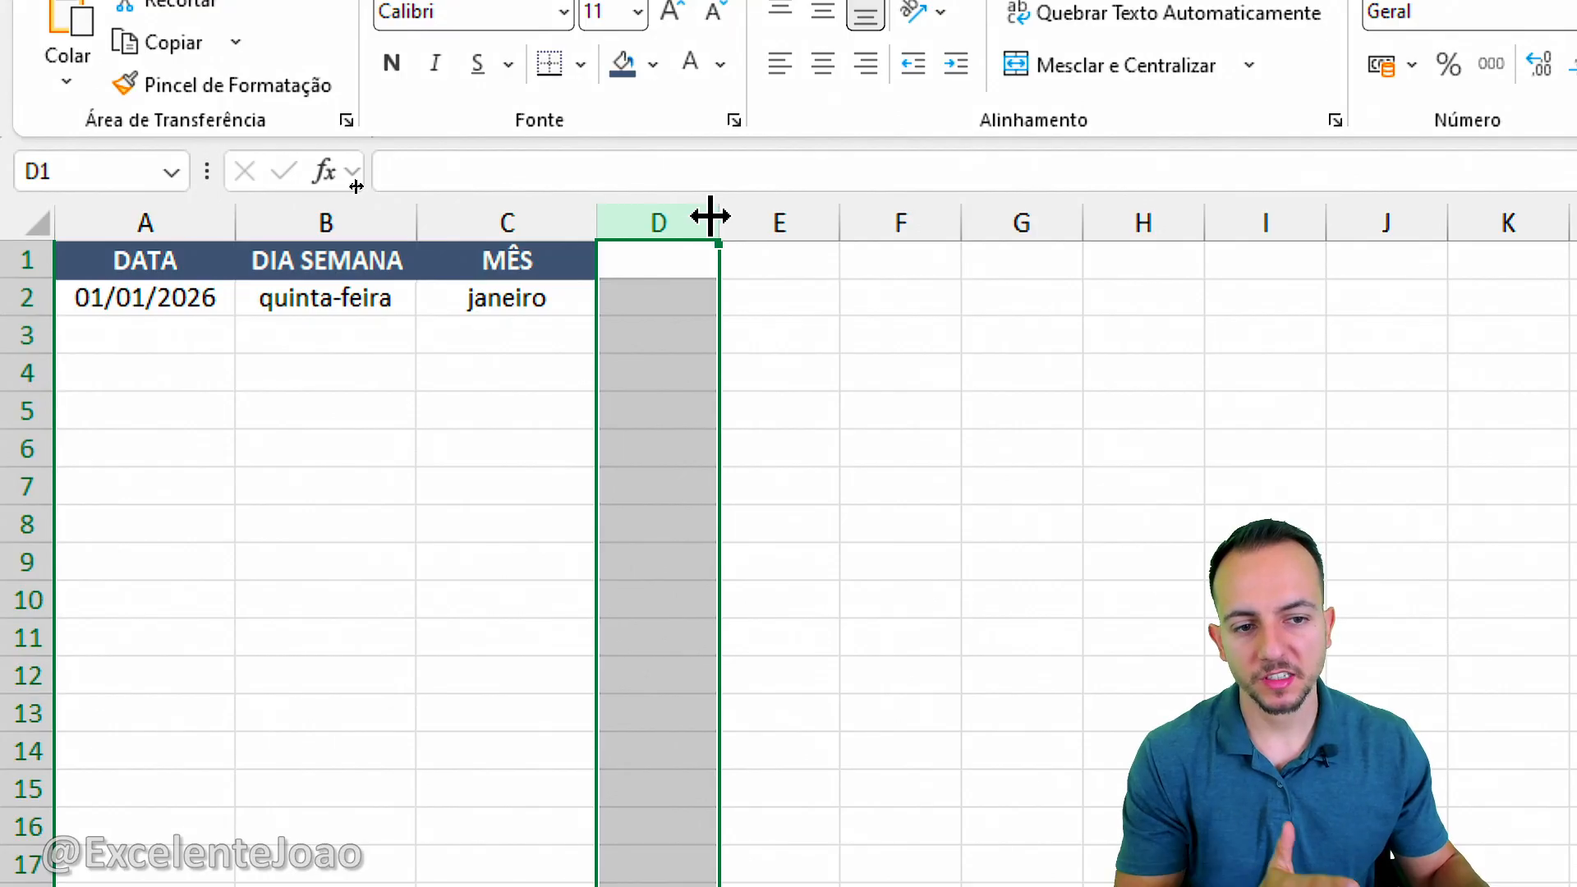
pyautogui.moveTo(711, 217); pyautogui.dragTo(645, 219)
# Step: Widen columns E to K to one equal width to make room for the employee names
pyautogui.click(703, 224)
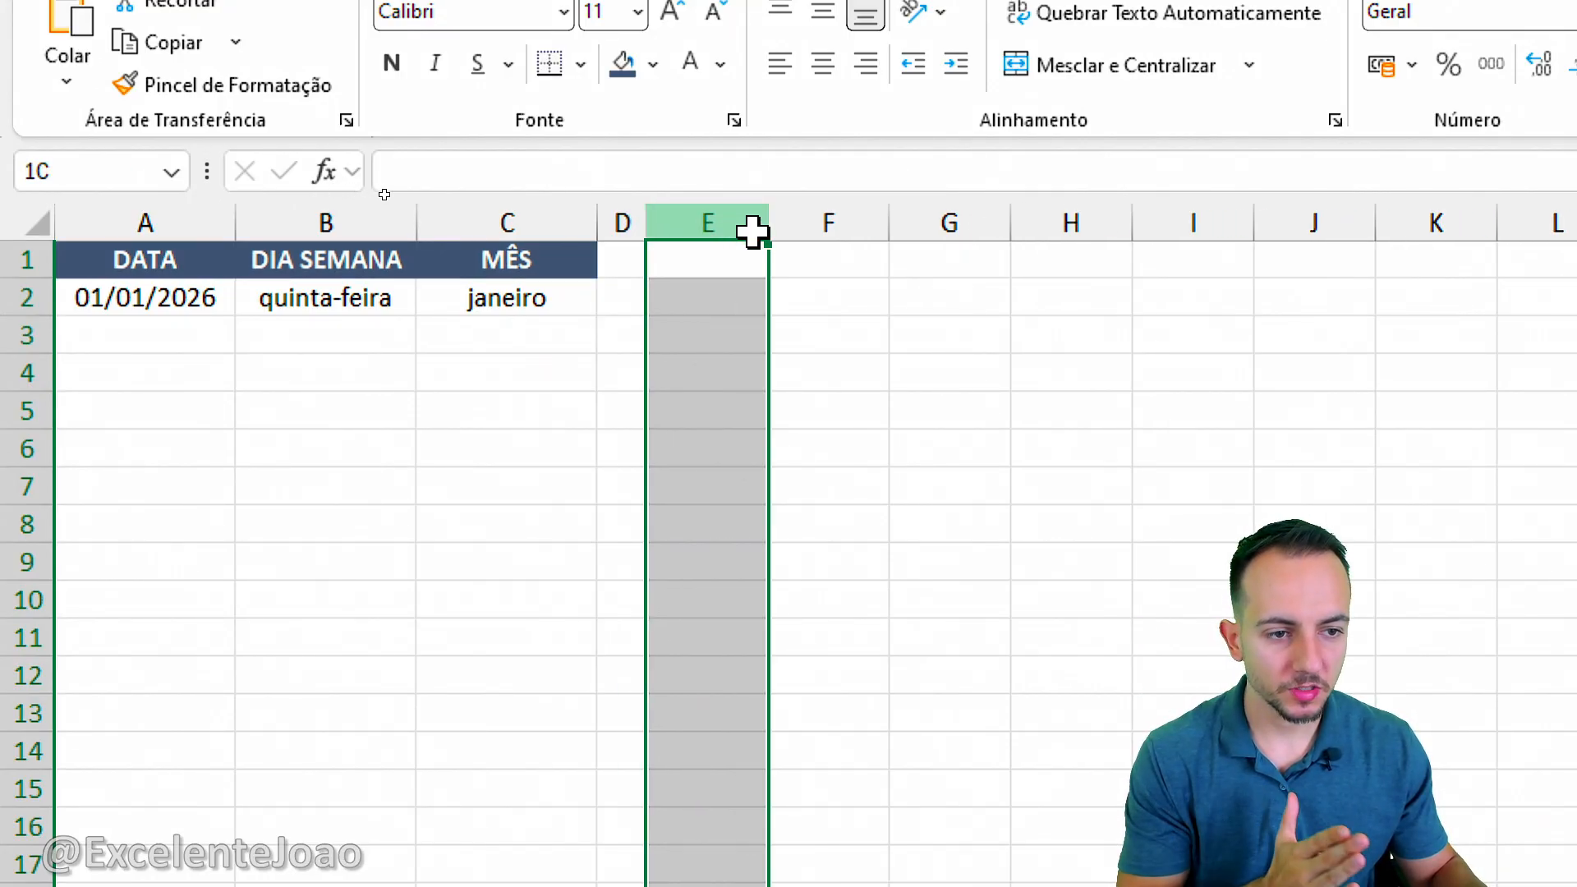
pyautogui.moveTo(750, 233); pyautogui.dragTo(1068, 223)
pyautogui.click(862, 289)
pyautogui.click(722, 220)
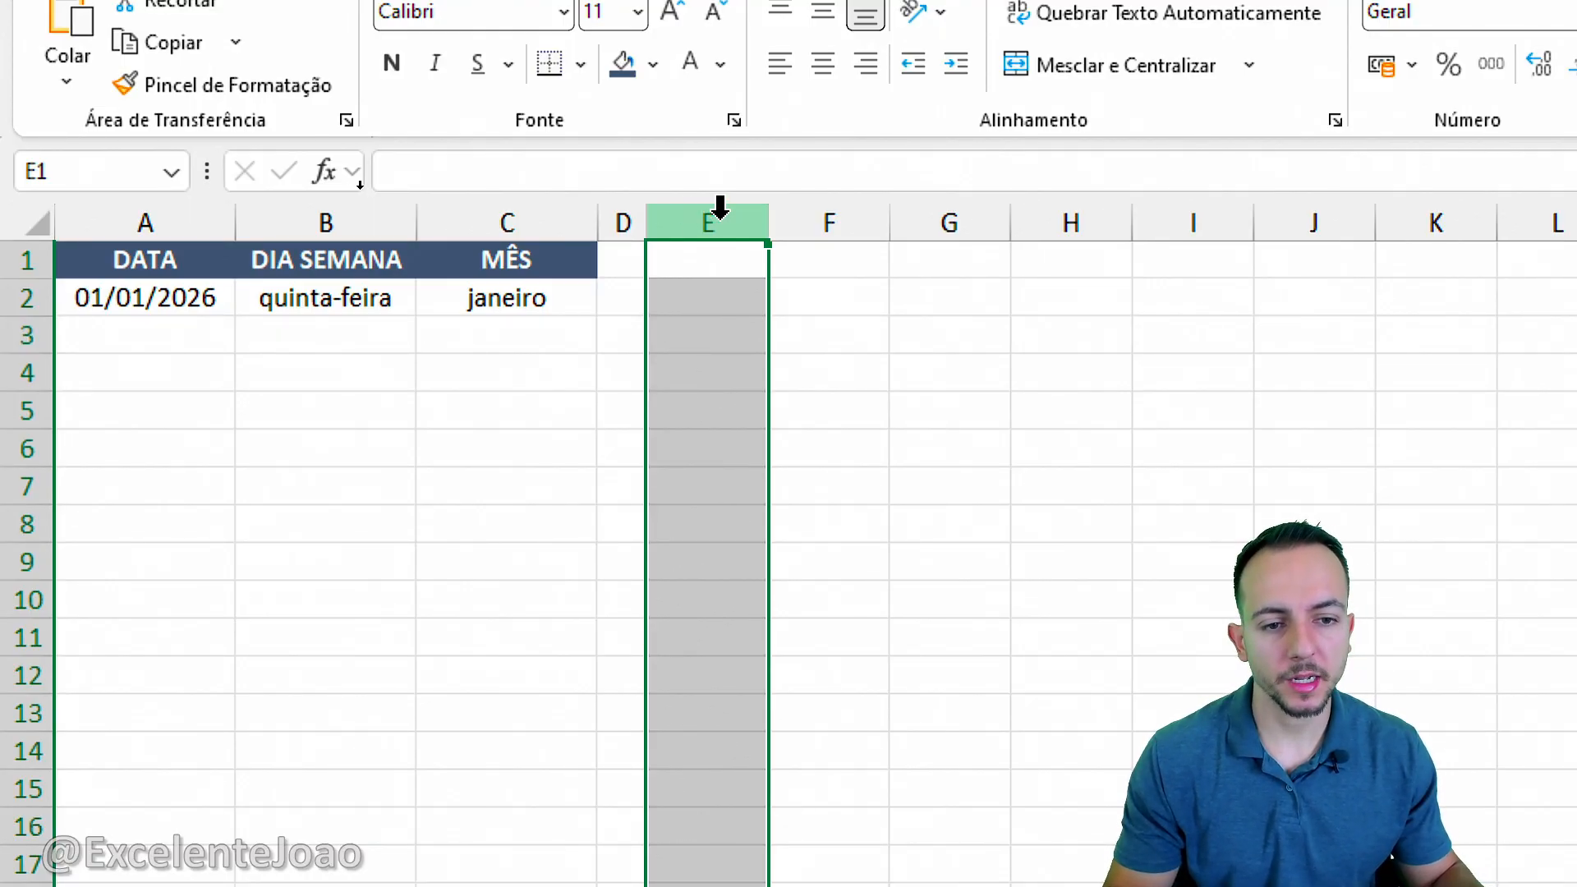
pyautogui.moveTo(721, 209); pyautogui.dragTo(1380, 231)
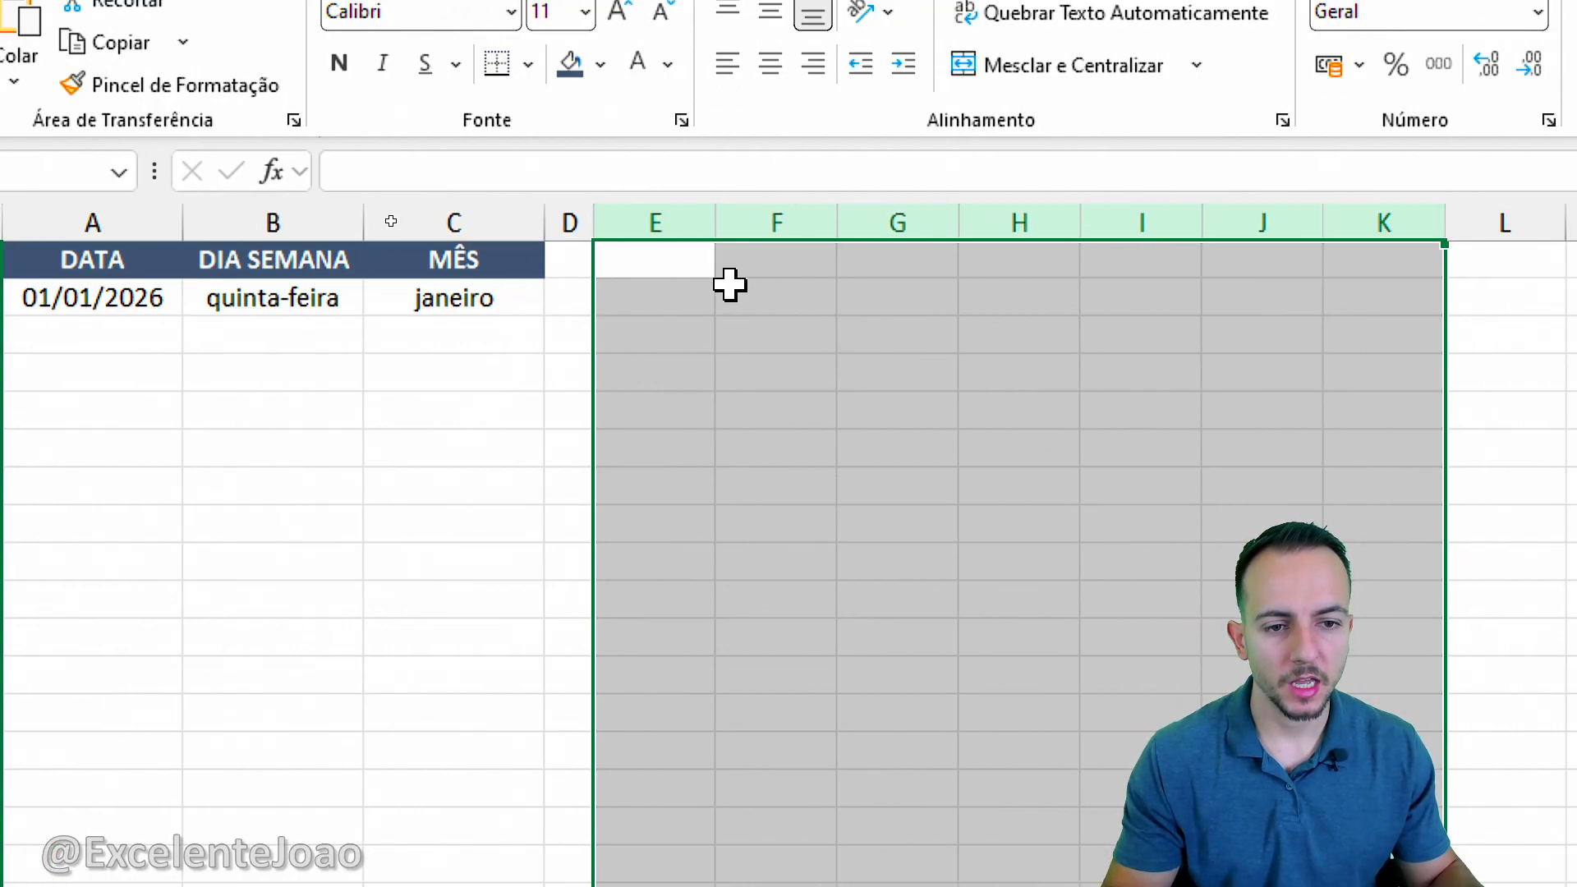
pyautogui.hotkey('ctrl', '2')
pyautogui.moveTo(716, 172); pyautogui.dragTo(669, 194)
pyautogui.moveTo(797, 309); pyautogui.dragTo(681, 316)
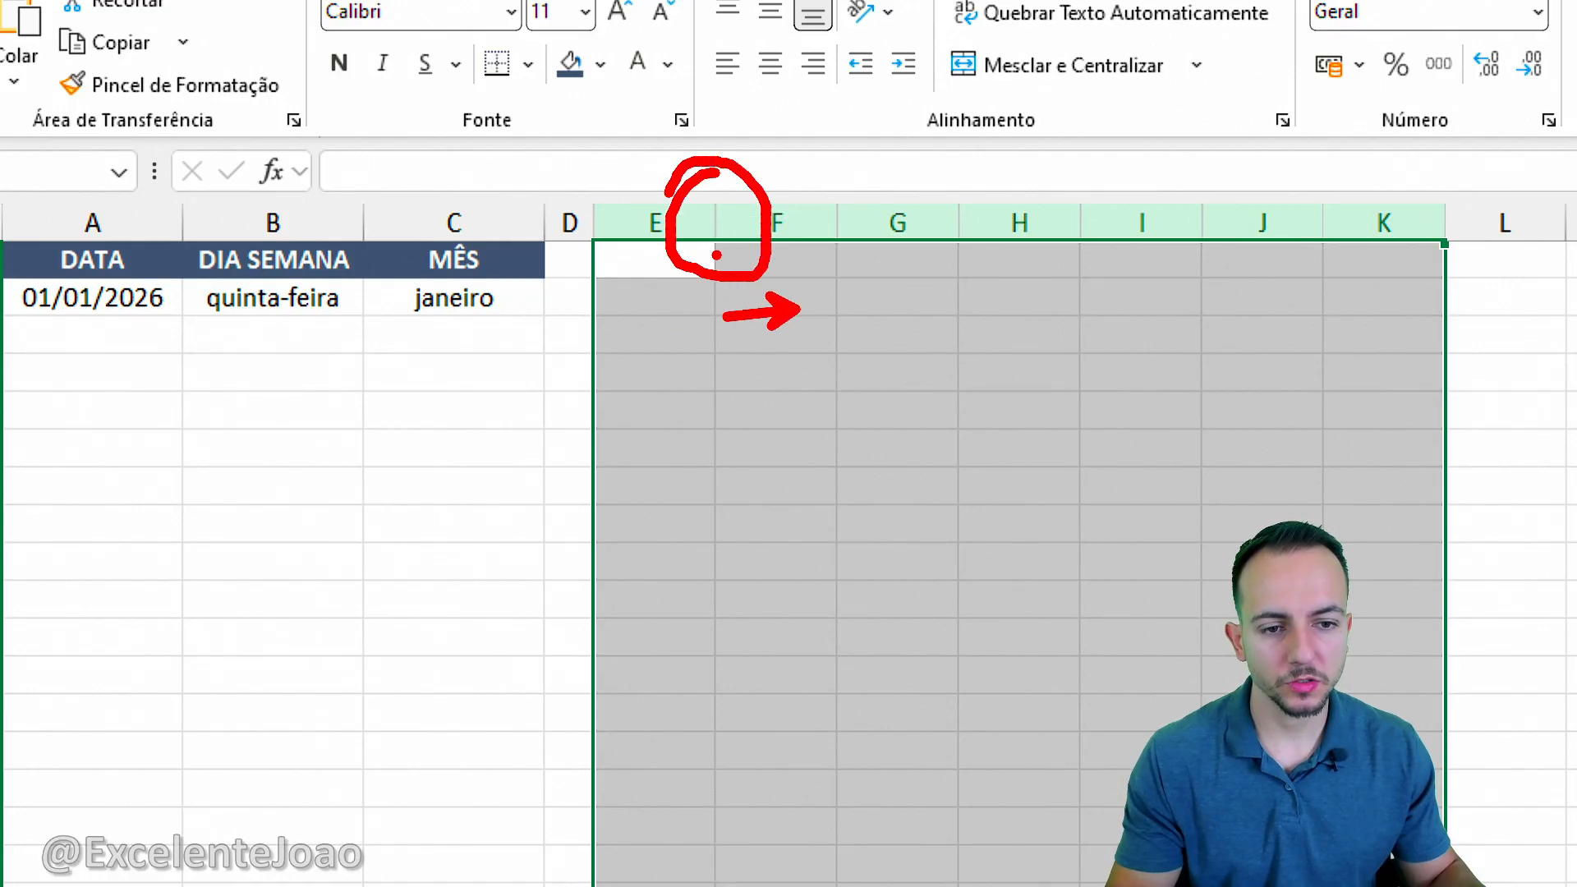
pyautogui.press('Escape')
pyautogui.moveTo(726, 236); pyautogui.dragTo(849, 243)
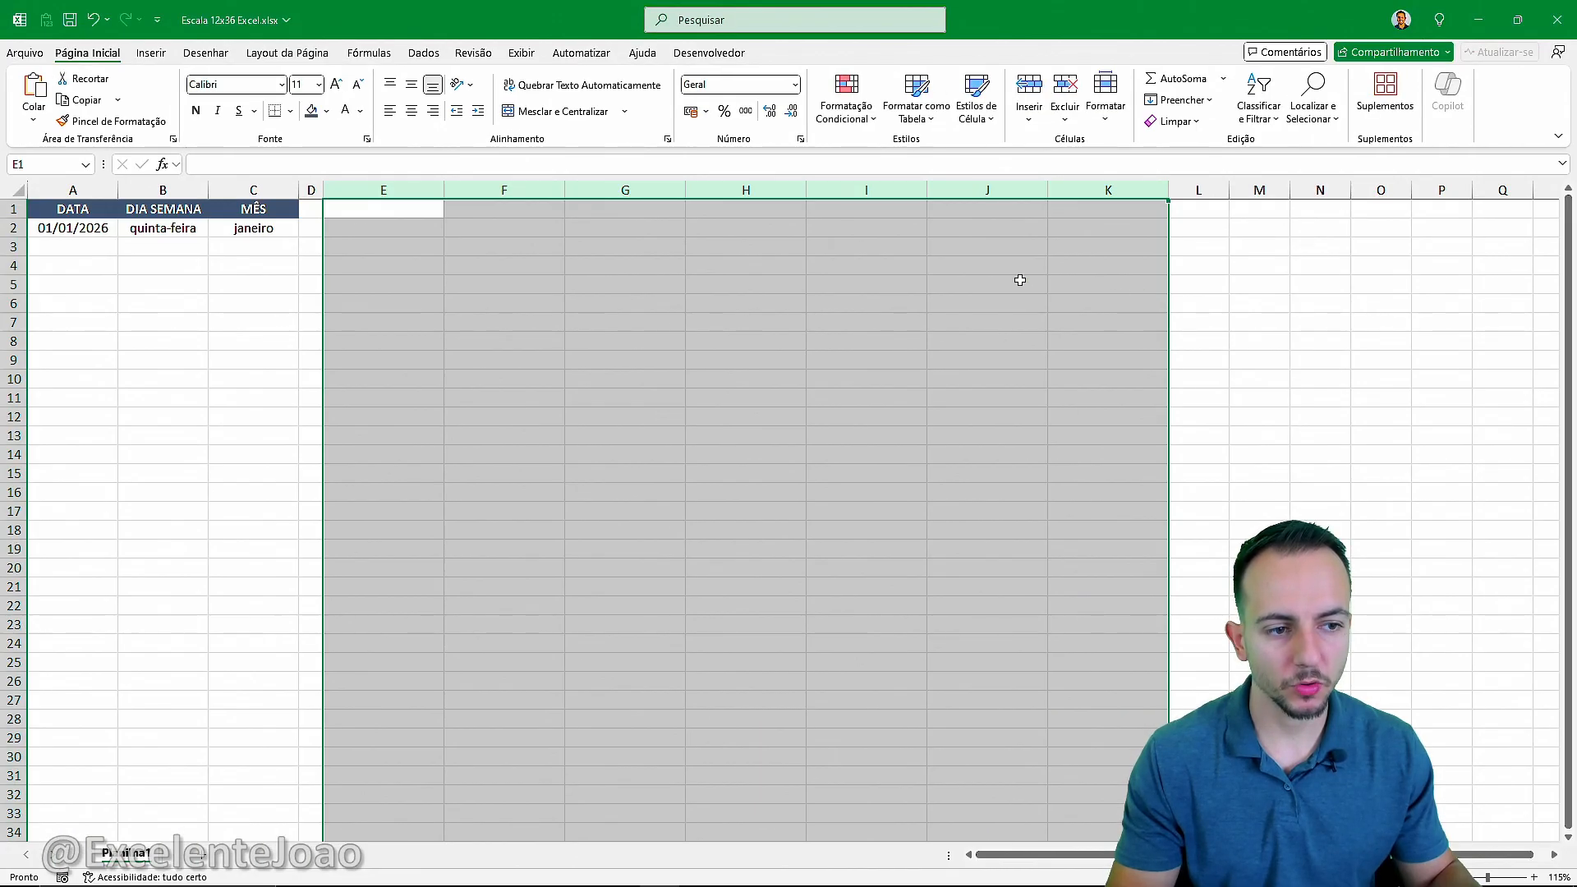
pyautogui.moveTo(1081, 190); pyautogui.dragTo(412, 201)
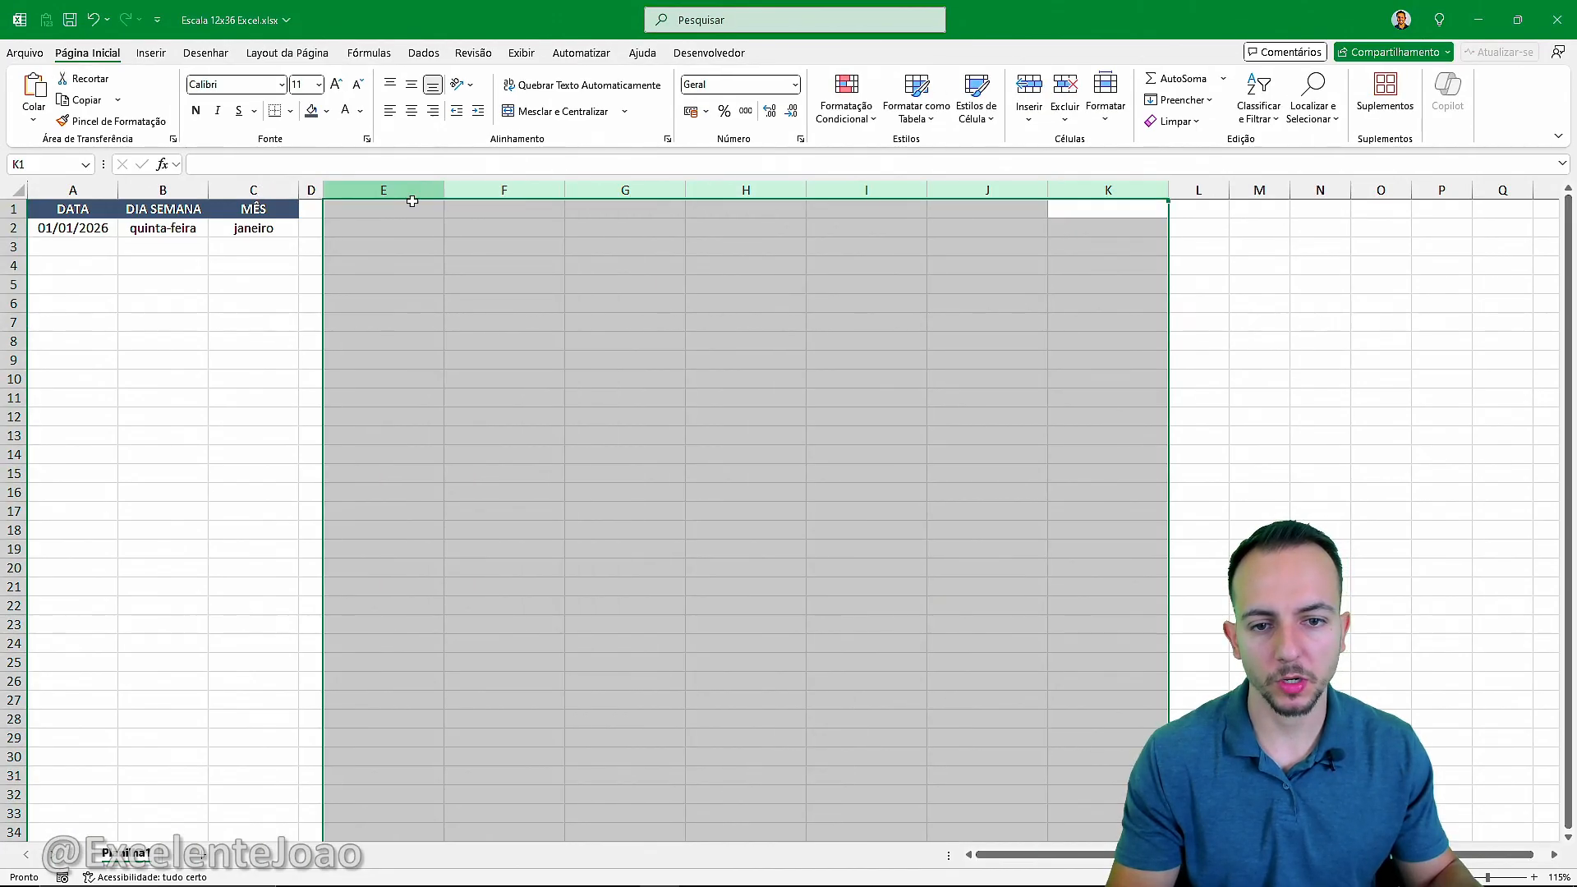
pyautogui.click(353, 211)
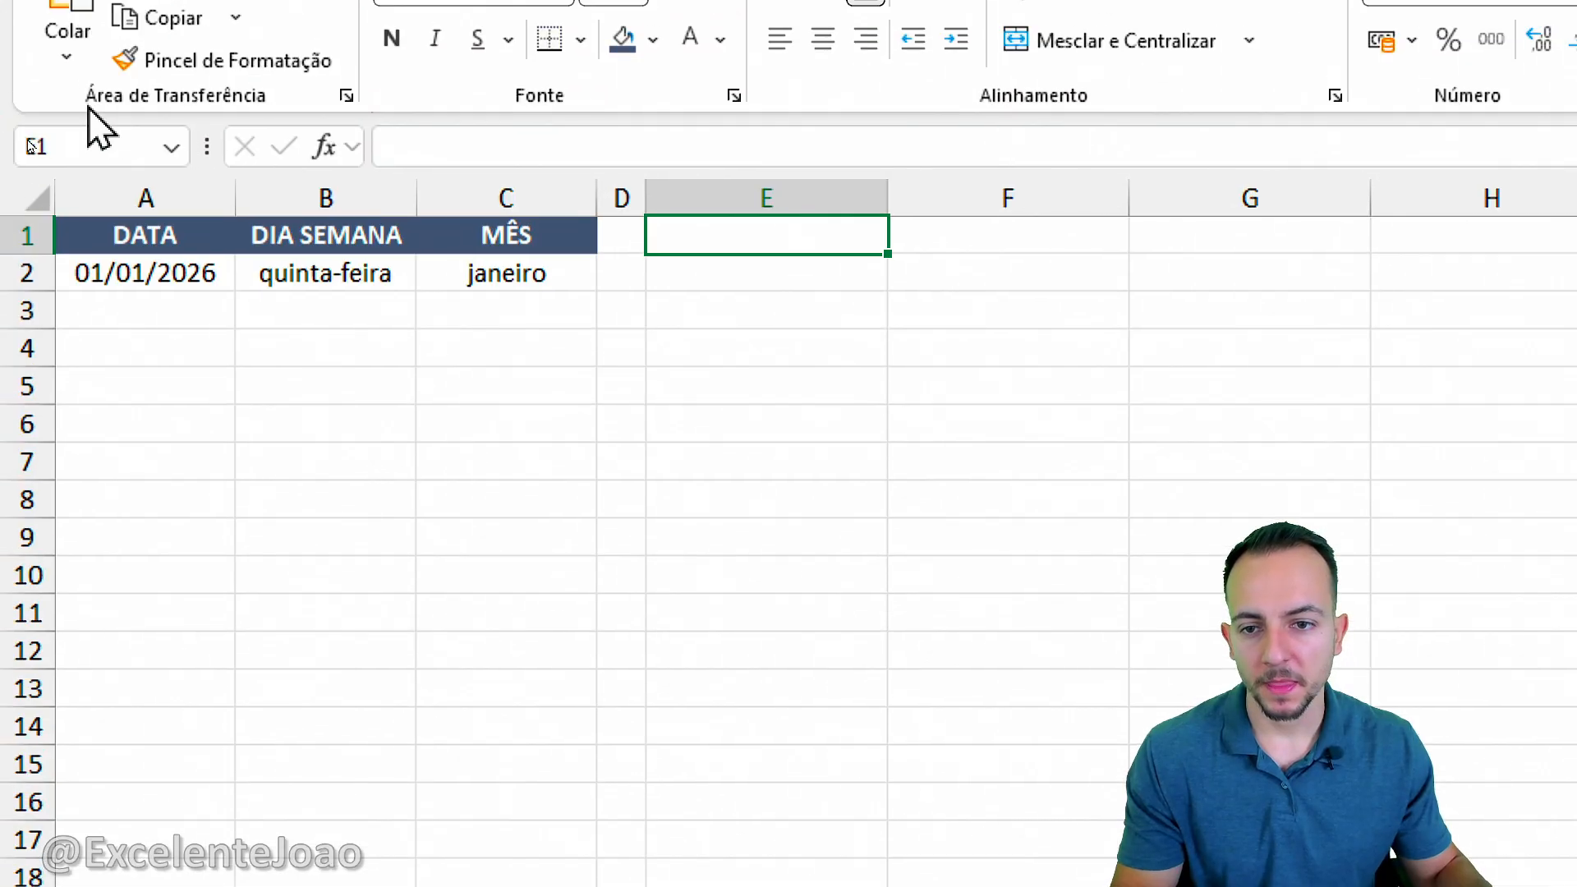
# Step: Insert a blank row above the DATA, DIA SEMANA and MÊS heading row
pyautogui.click(26, 258)
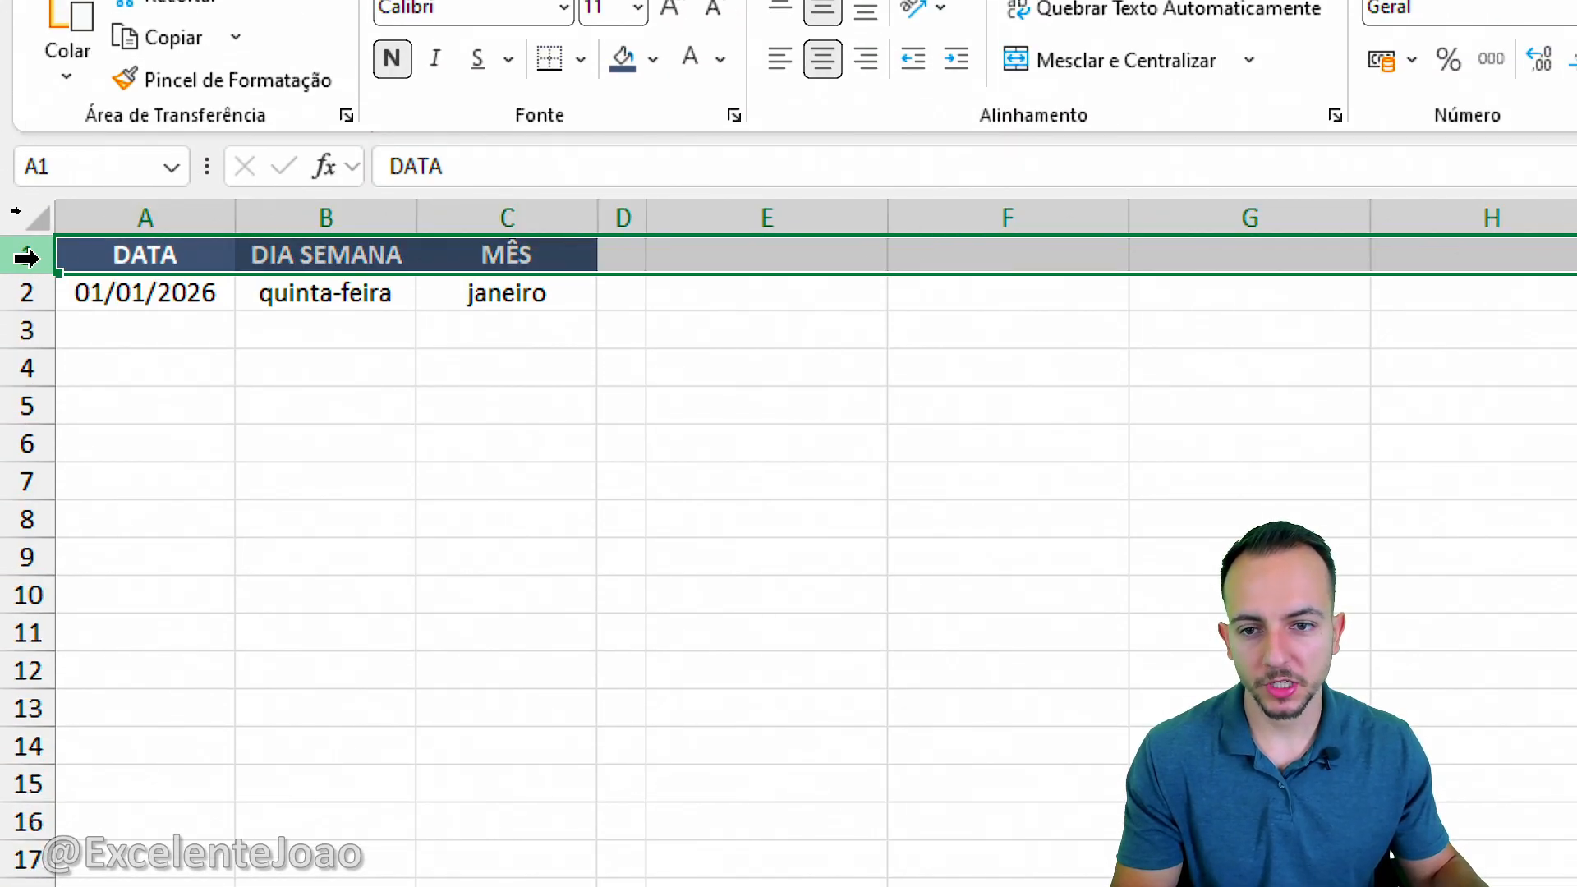
pyautogui.rightClick(26, 258)
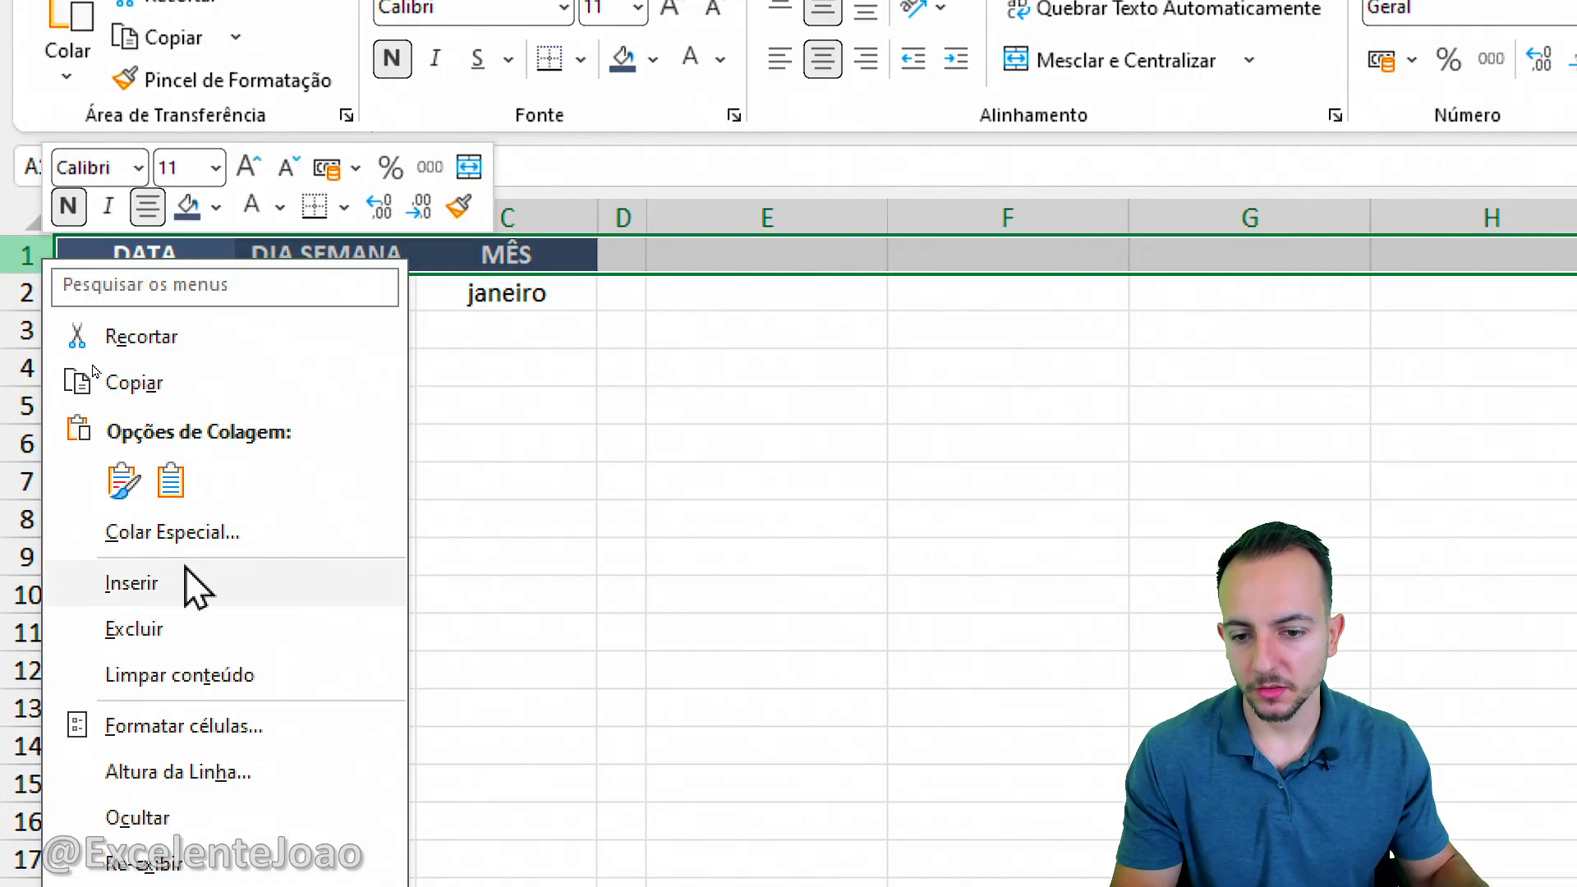
pyautogui.press('Escape')
pyautogui.click(184, 564)
pyautogui.click(335, 547)
pyautogui.hotkey('ctrl', '2')
pyautogui.moveTo(362, 258)
pyautogui.mouseDown()
pyautogui.moveTo(174, 254)
pyautogui.moveTo(563, 297)
pyautogui.moveTo(259, 244)
pyautogui.mouseUp()
pyautogui.press('Escape')
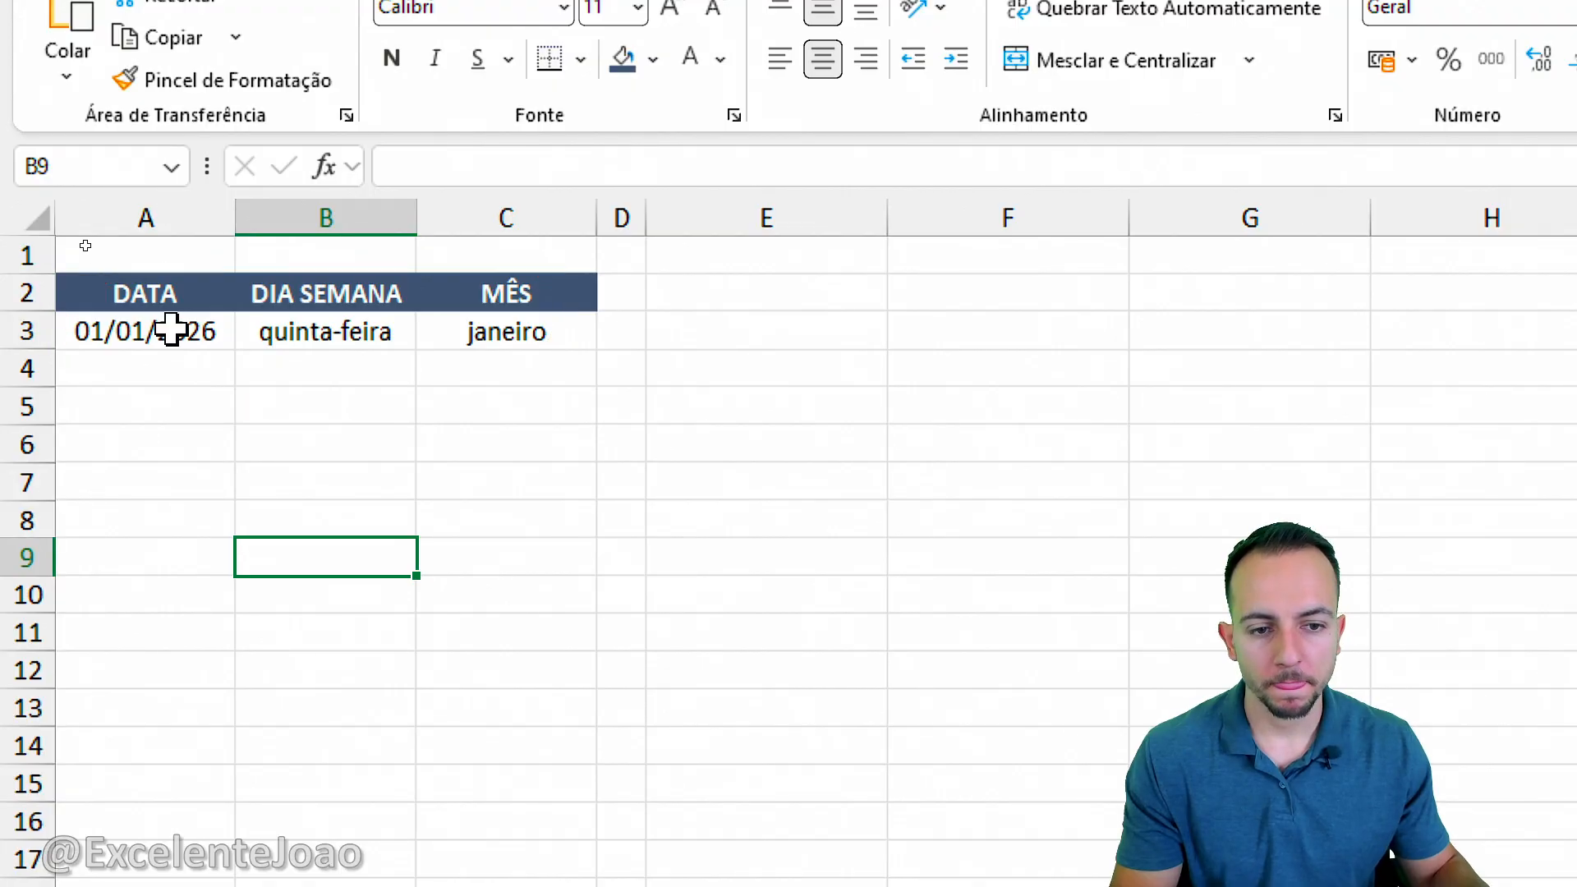
# Step: Enter the shift label MANHÃ in cell E1, above the heading row
pyautogui.click(28, 292)
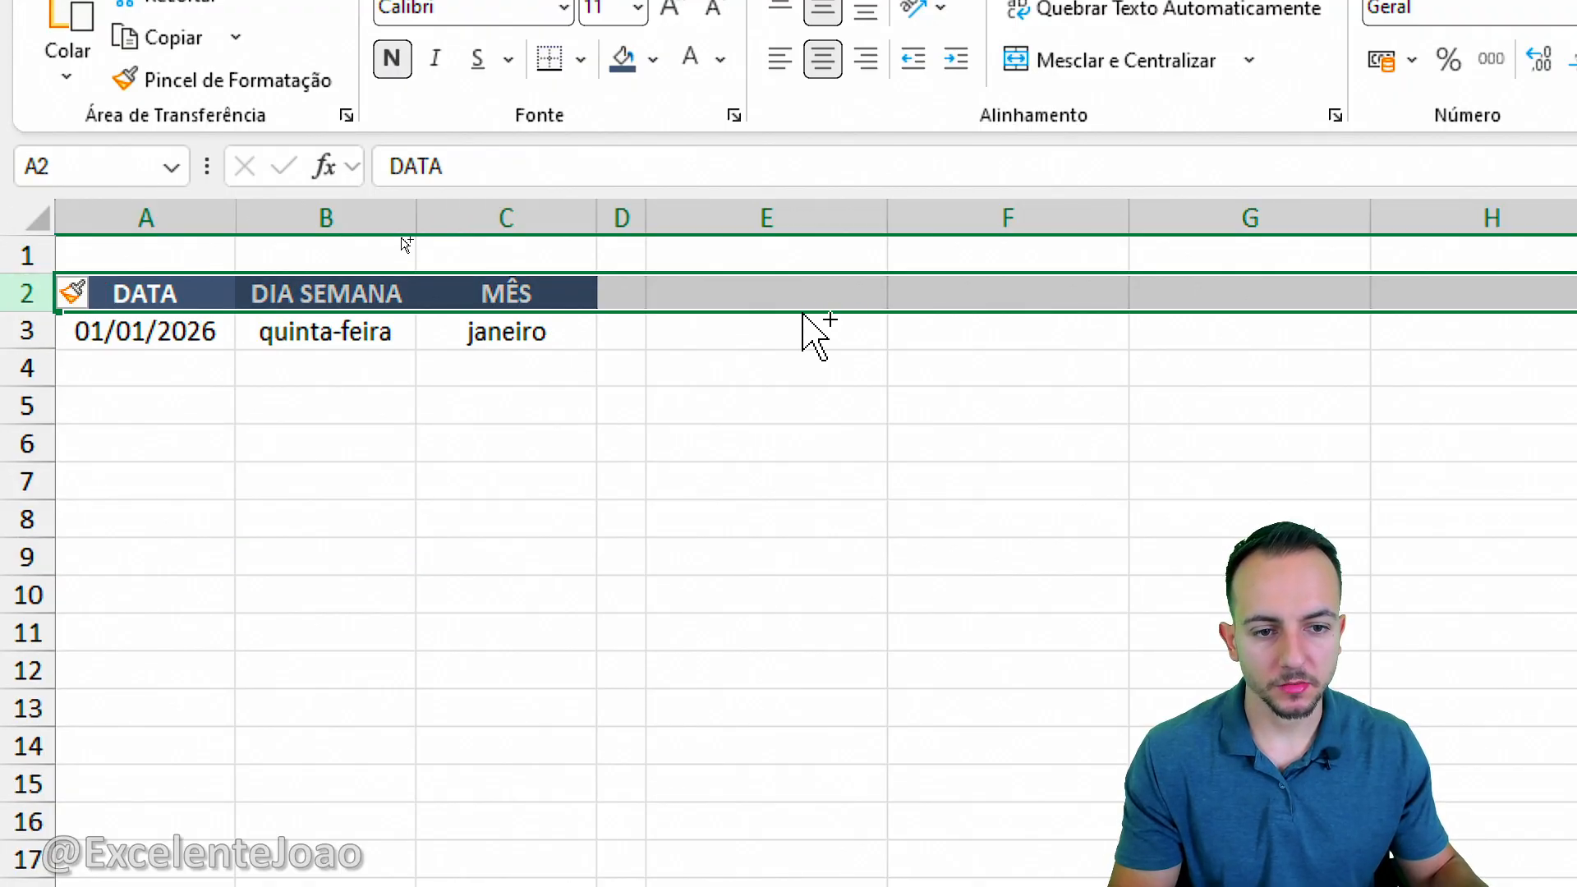
pyautogui.hotkey('ctrl', '2')
pyautogui.moveTo(825, 270)
pyautogui.mouseDown()
pyautogui.moveTo(722, 287)
pyautogui.moveTo(749, 275)
pyautogui.moveTo(1576, 313)
pyautogui.mouseUp()
pyautogui.press('Escape')
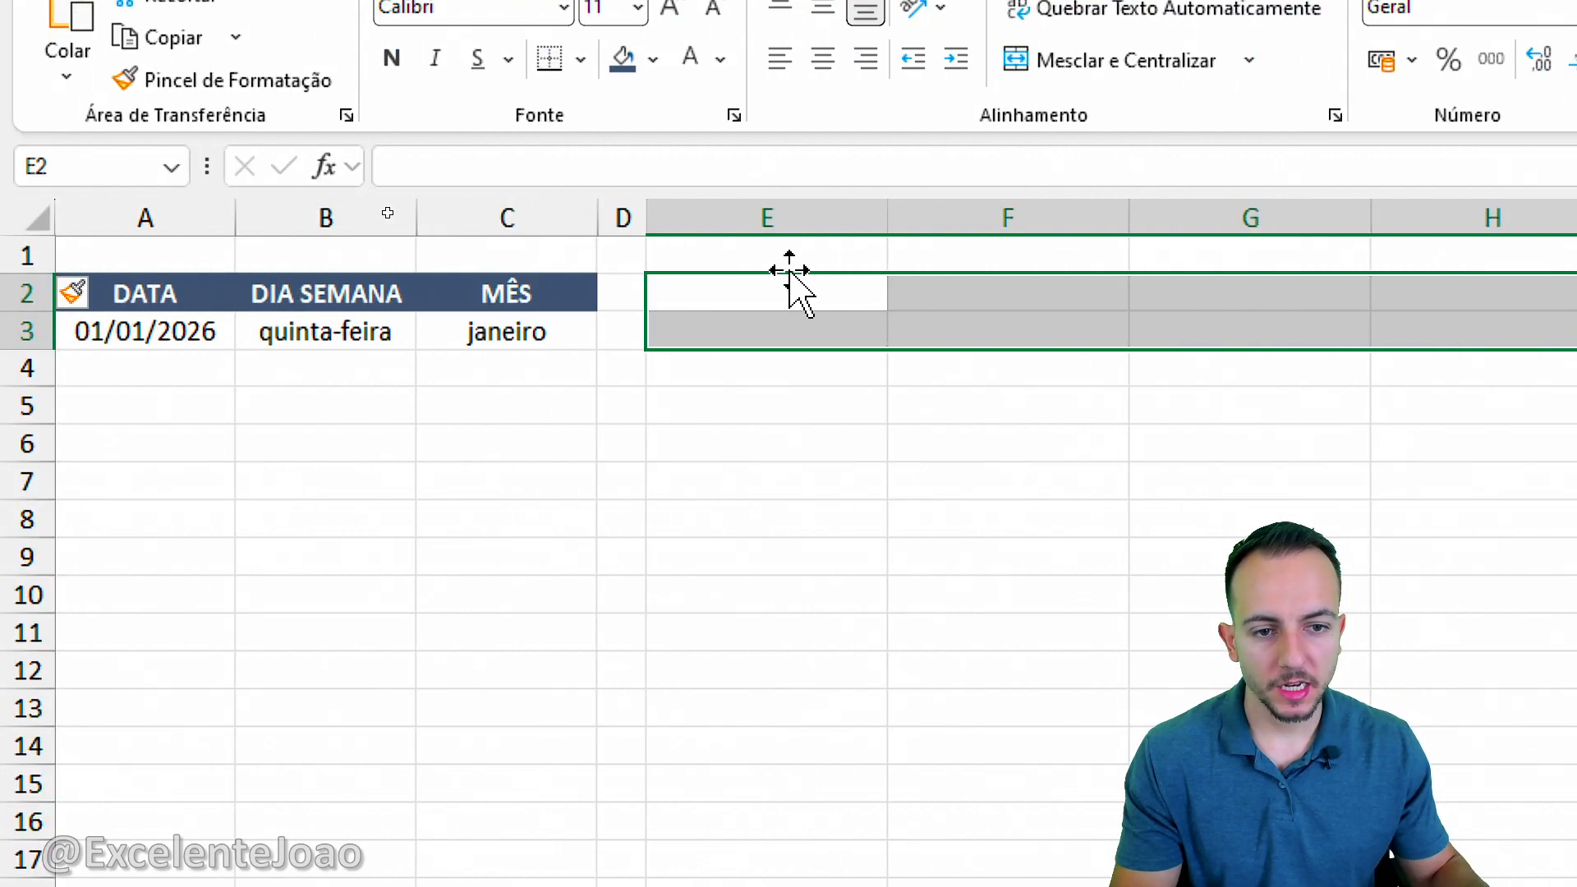
pyautogui.moveTo(416, 256); pyautogui.dragTo(891, 253)
pyautogui.click(445, 254)
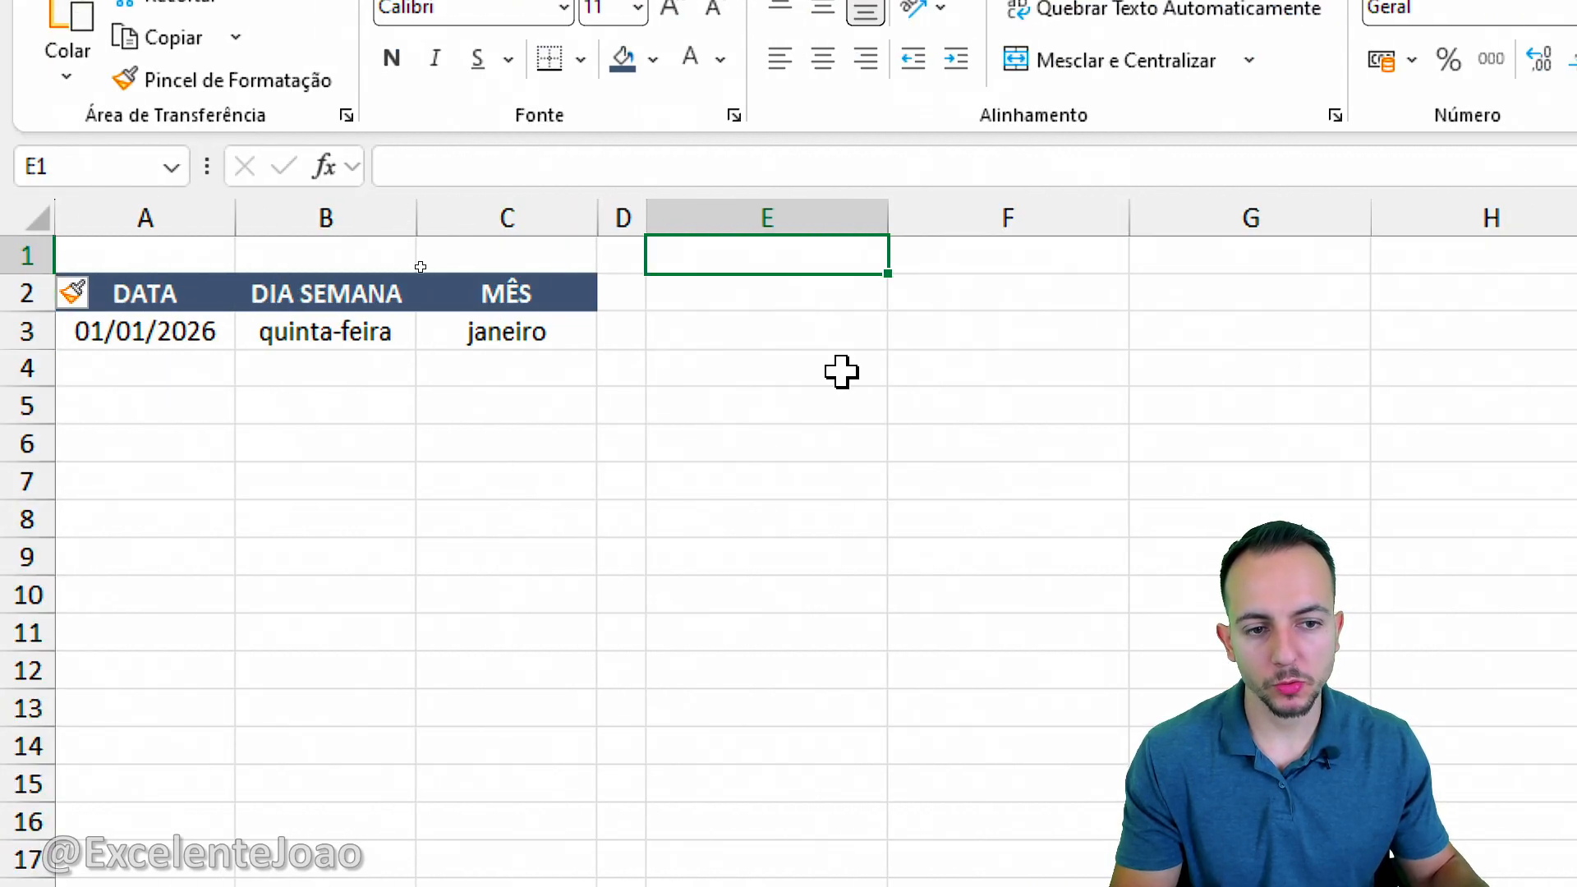
pyautogui.click(775, 218)
pyautogui.click(778, 250)
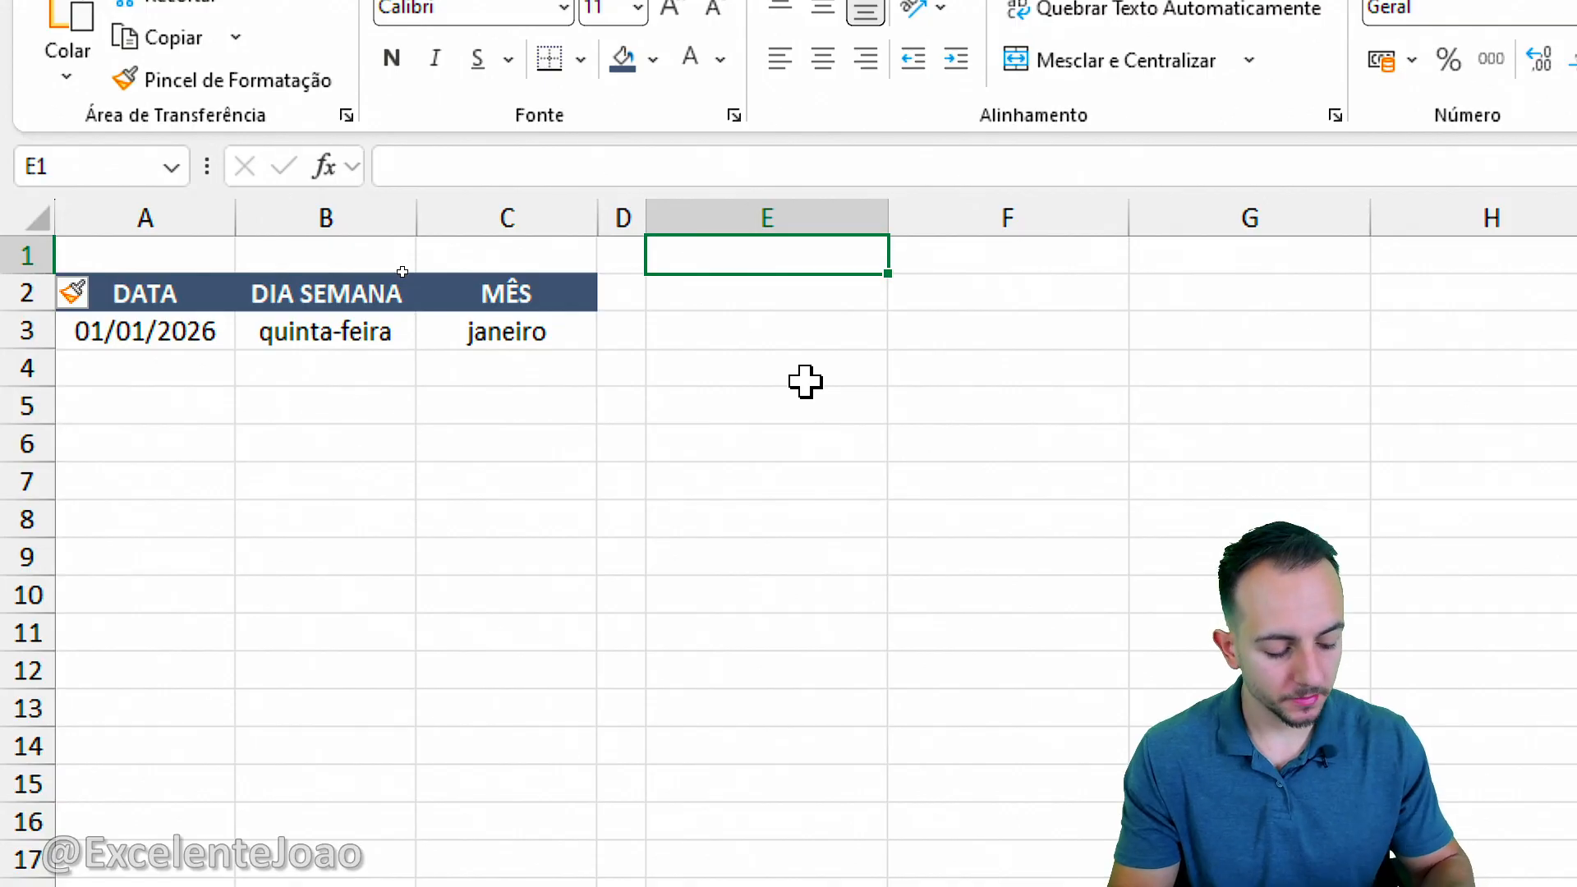
pyautogui.write('MANHÃ')
pyautogui.press('Return')
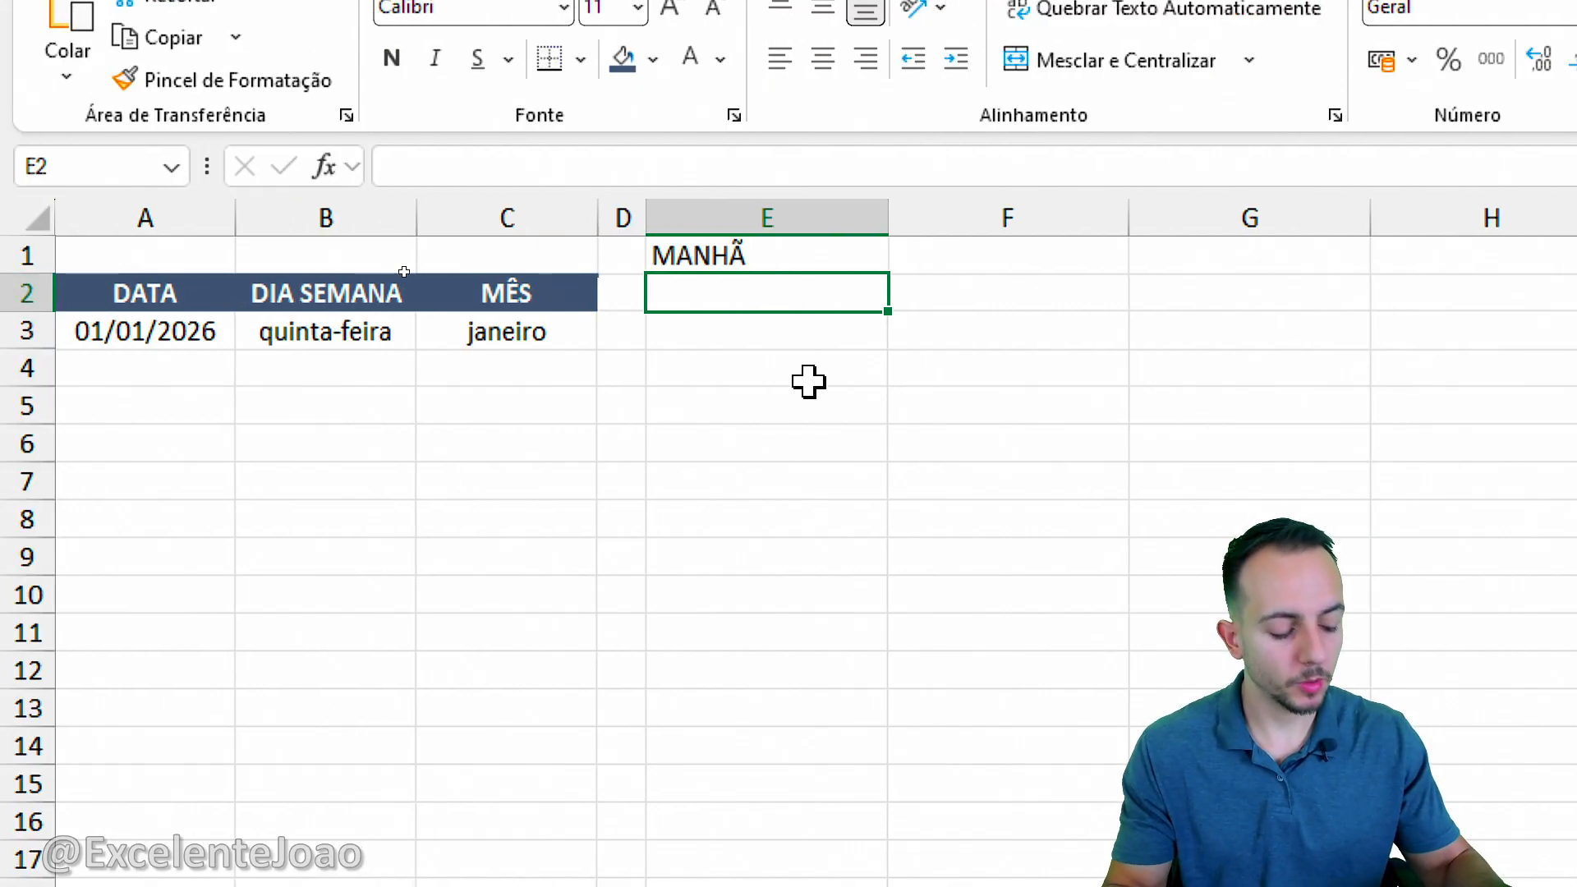
# Step: Enter the first morning employee's name in cell E2 and give the cell the headings' dark blue fill
pyautogui.write('João Paulo')
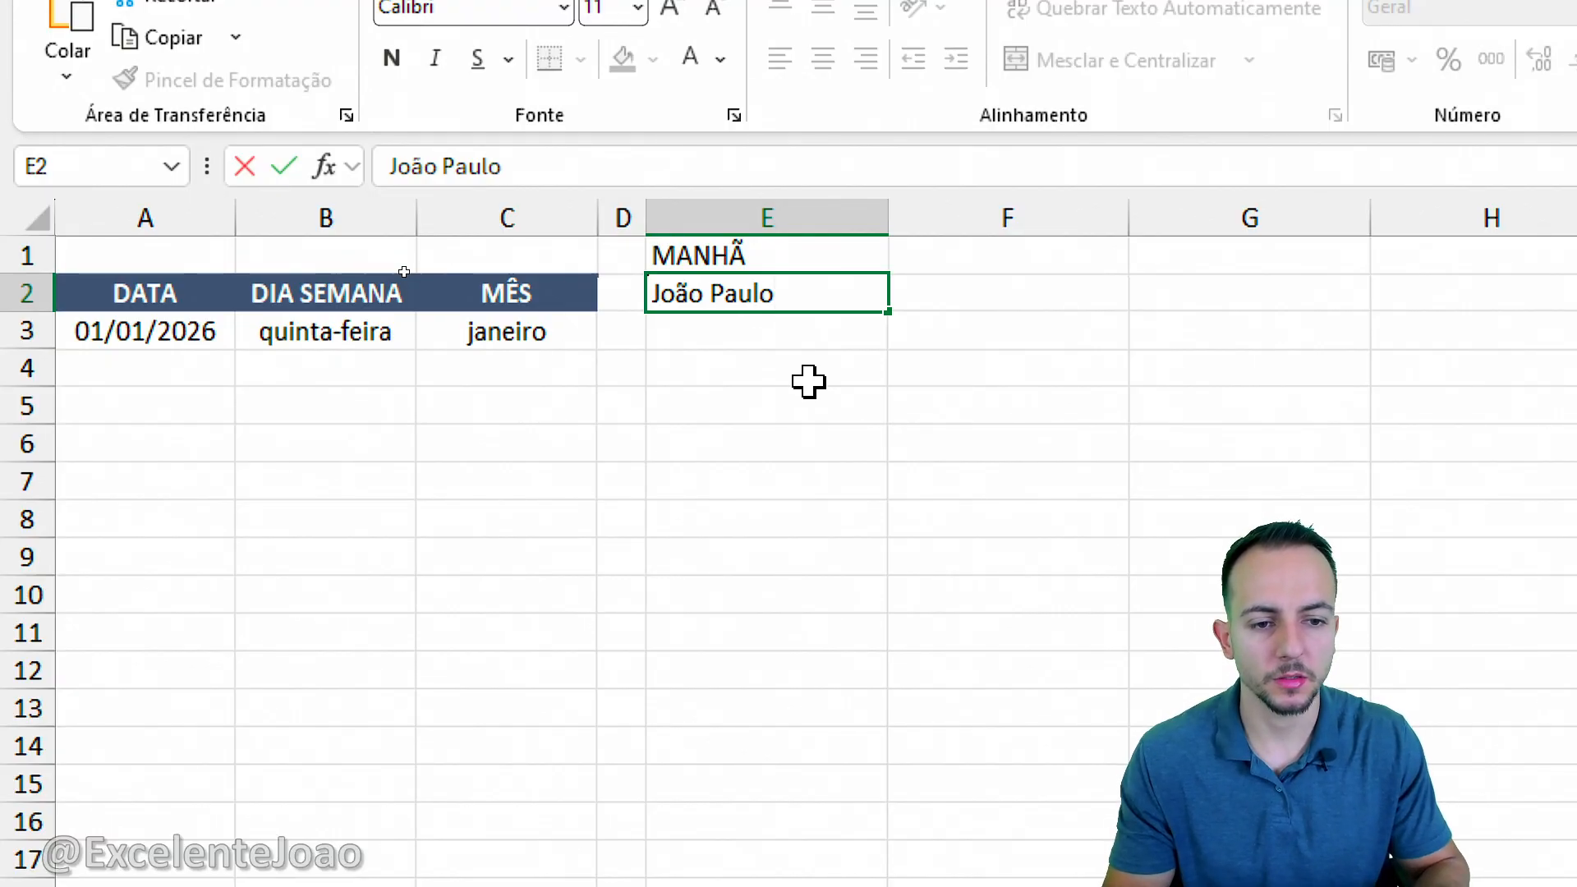
pyautogui.press('Return')
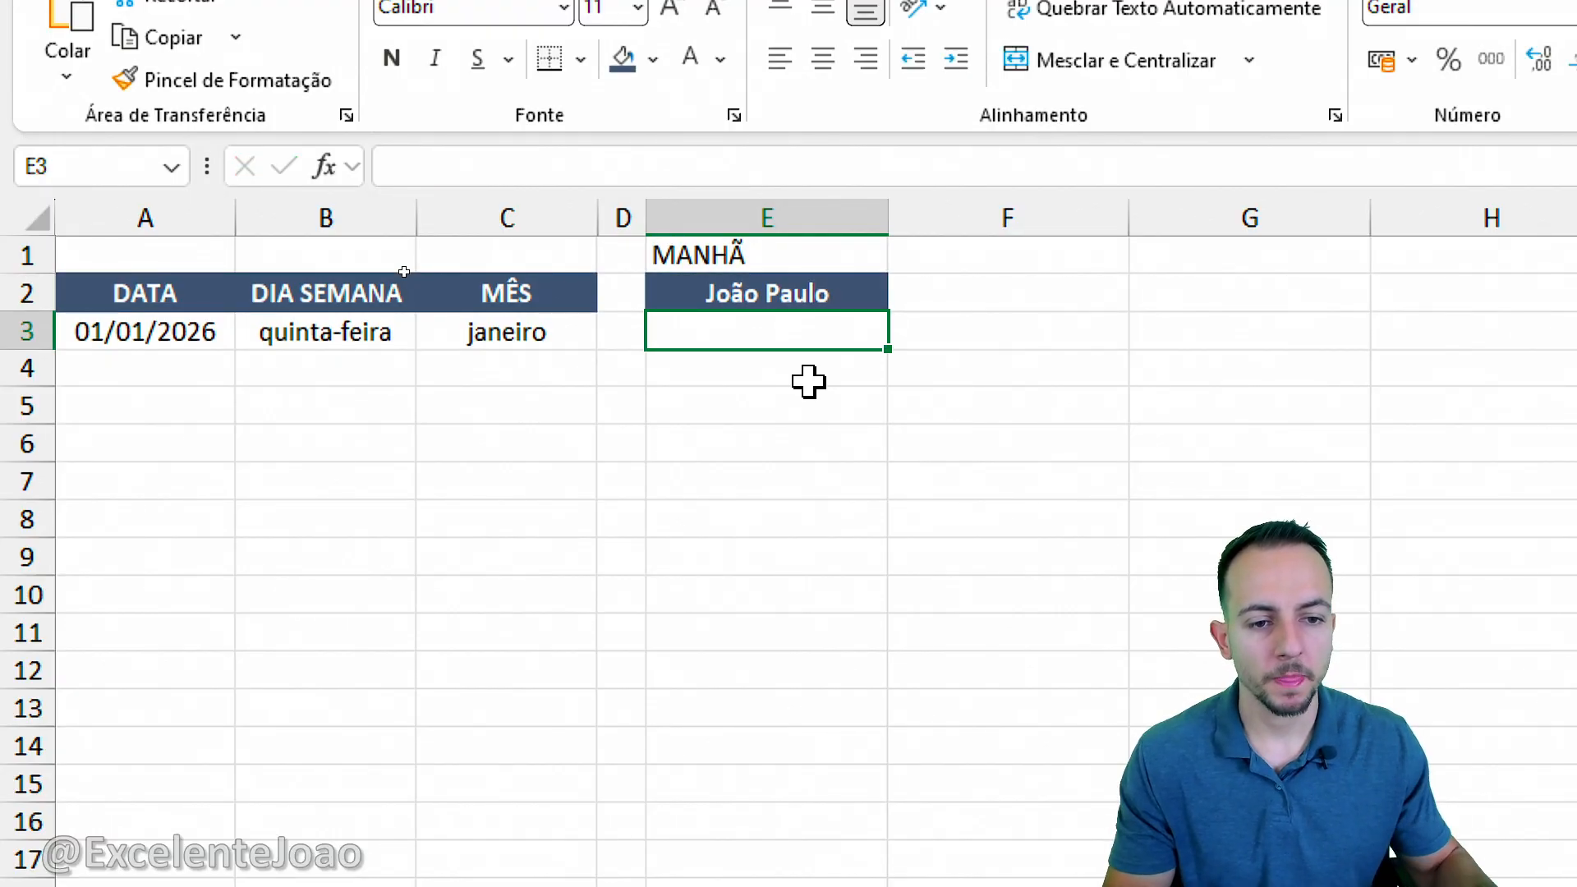
pyautogui.moveTo(805, 245)
pyautogui.mouseDown()
pyautogui.moveTo(772, 361)
pyautogui.moveTo(661, 236)
pyautogui.mouseUp()
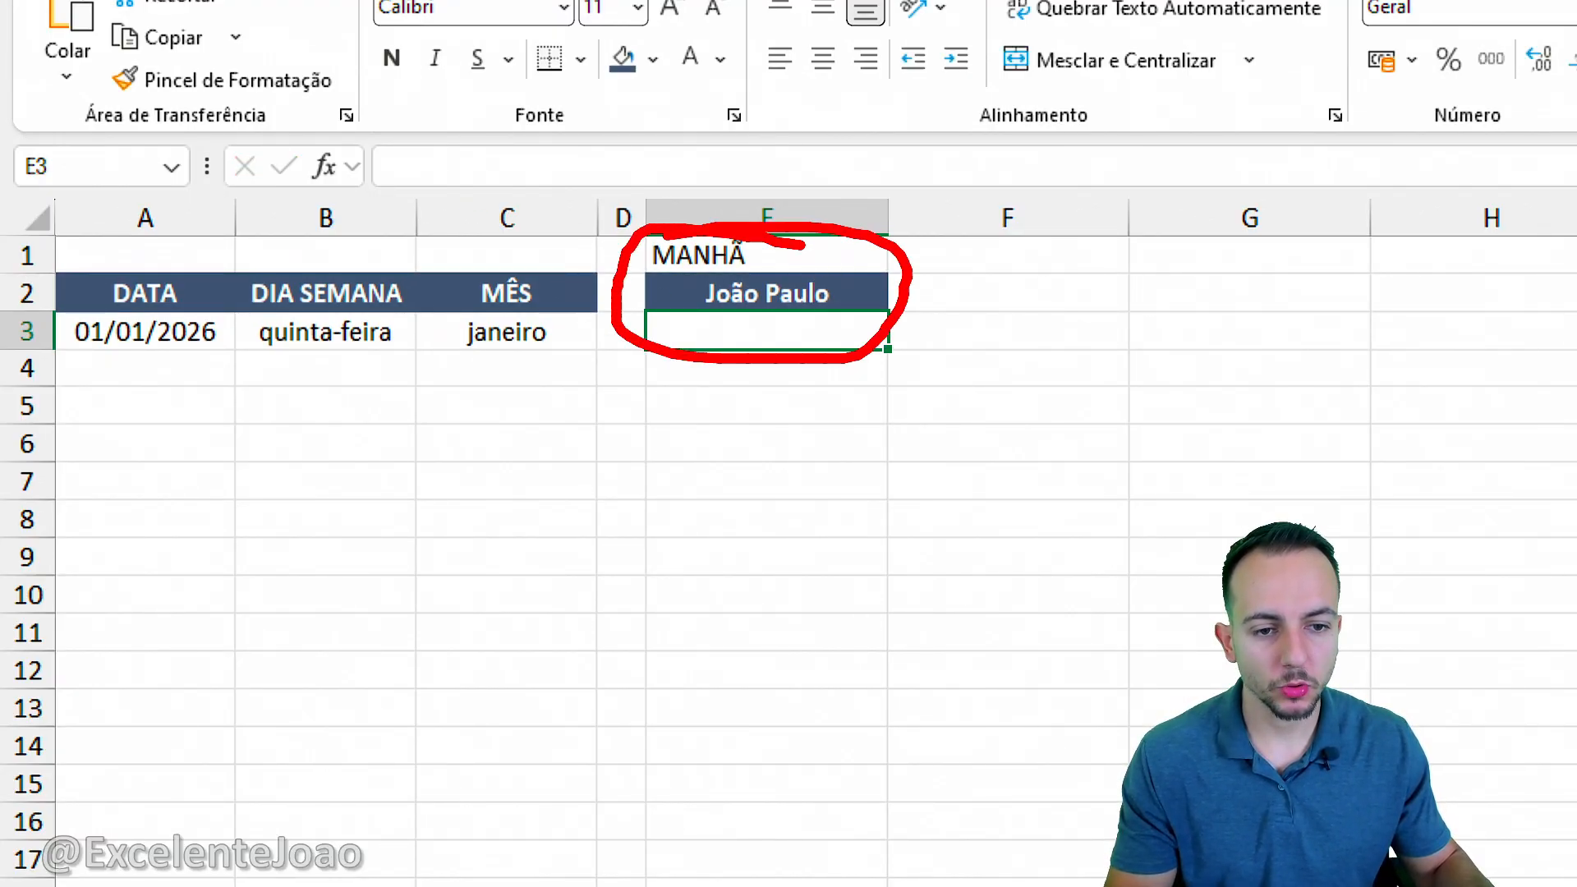
pyautogui.click(760, 303)
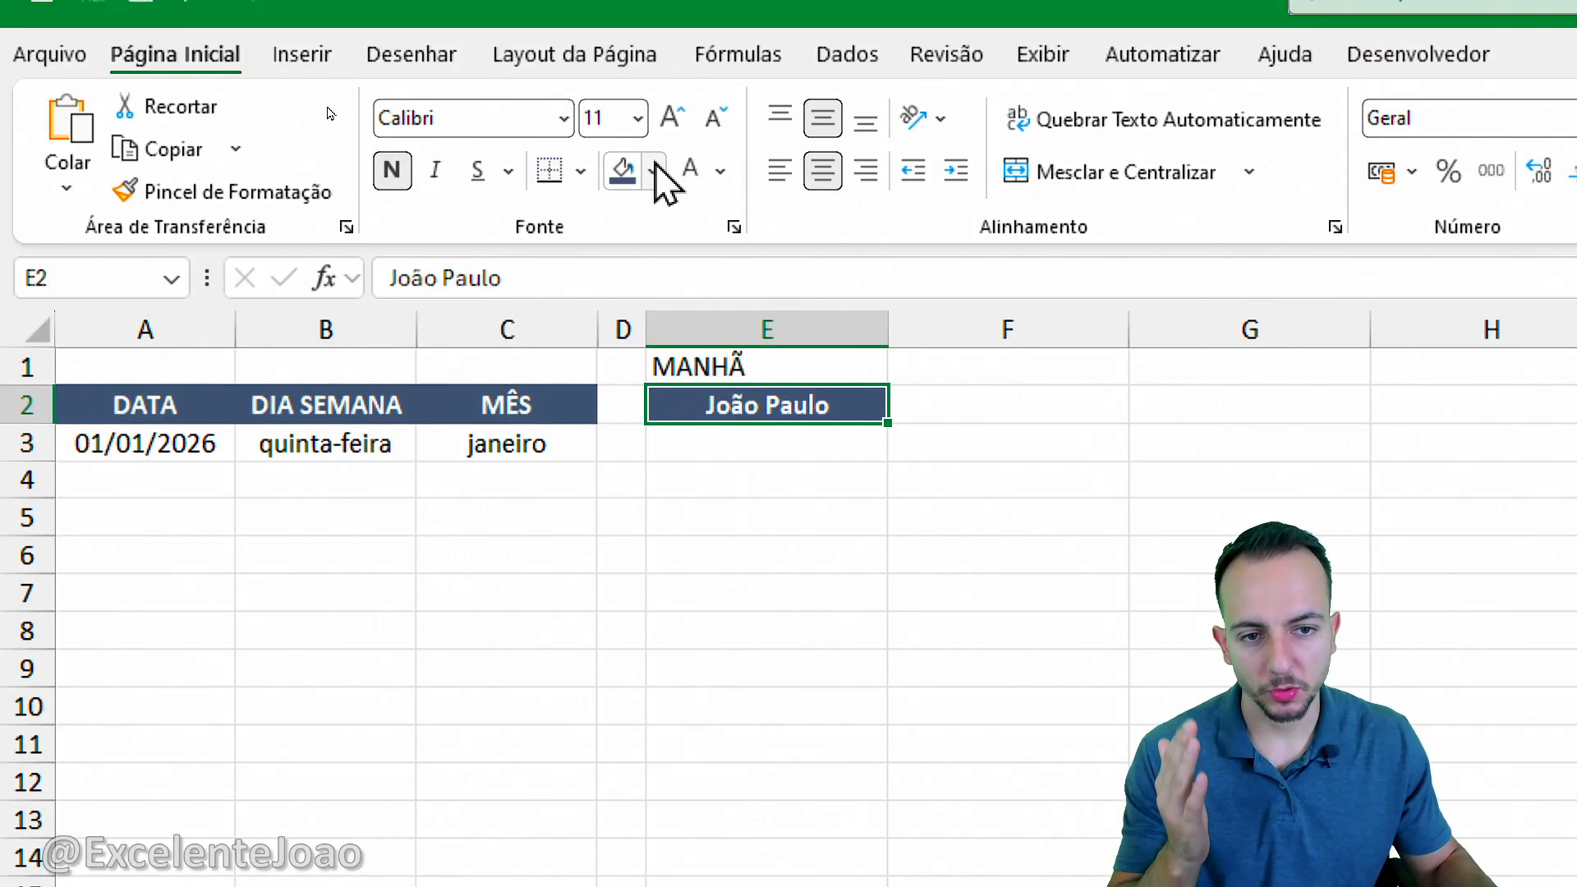
pyautogui.click(654, 171)
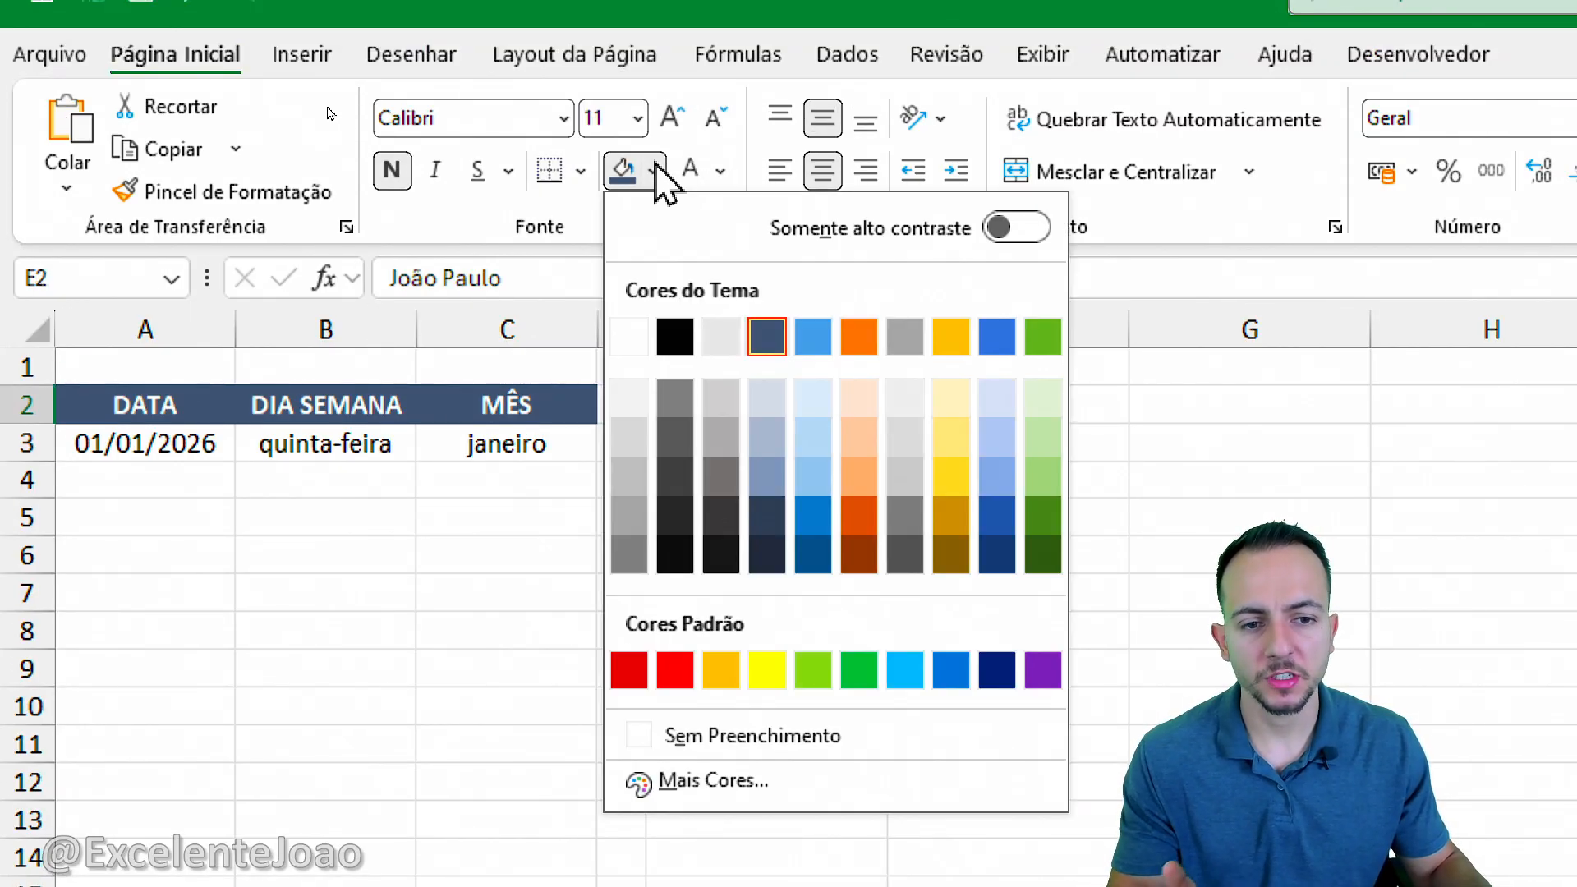
pyautogui.click(766, 336)
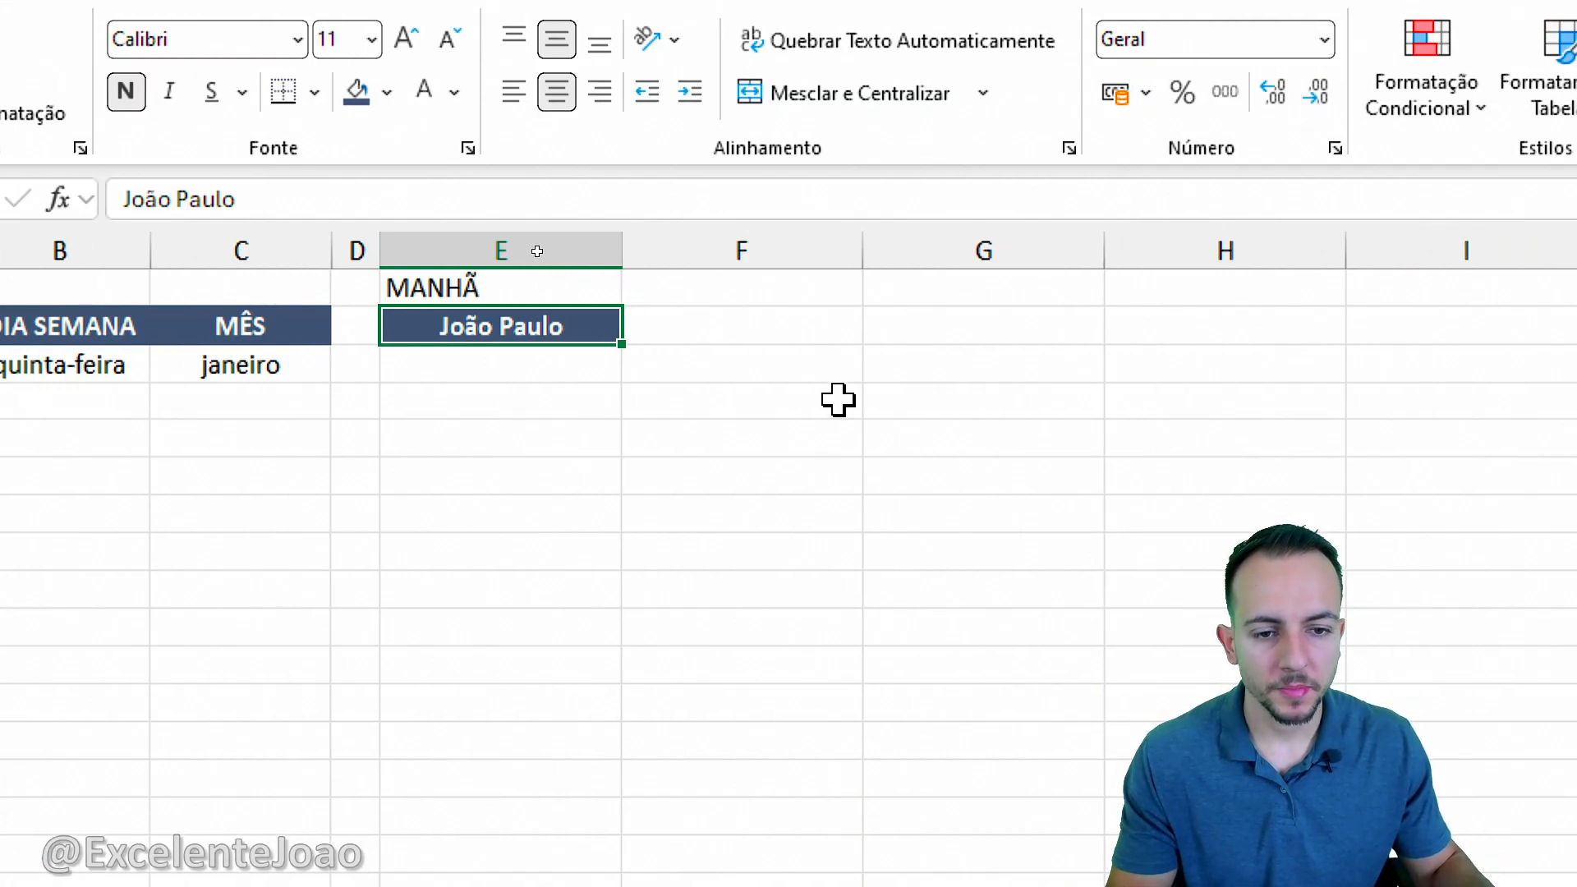
# Step: Enter the names of three more morning-shift employees in cells F2, G2 and H2
pyautogui.click(1010, 418)
pyautogui.write('Davi')
pyautogui.press('Return')
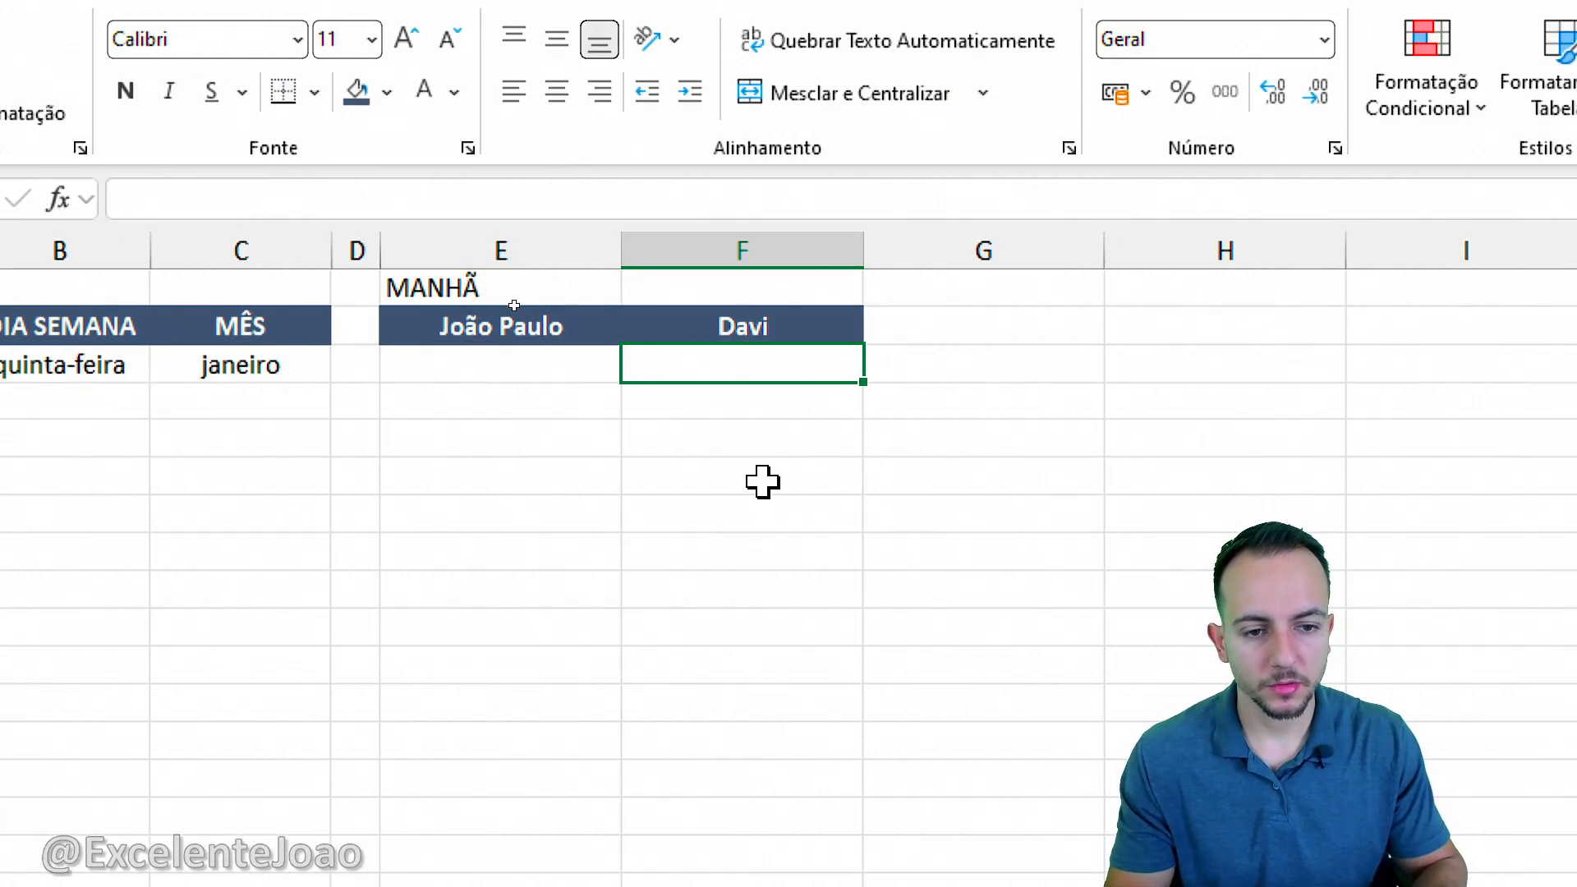
pyautogui.click(982, 354)
pyautogui.click(937, 337)
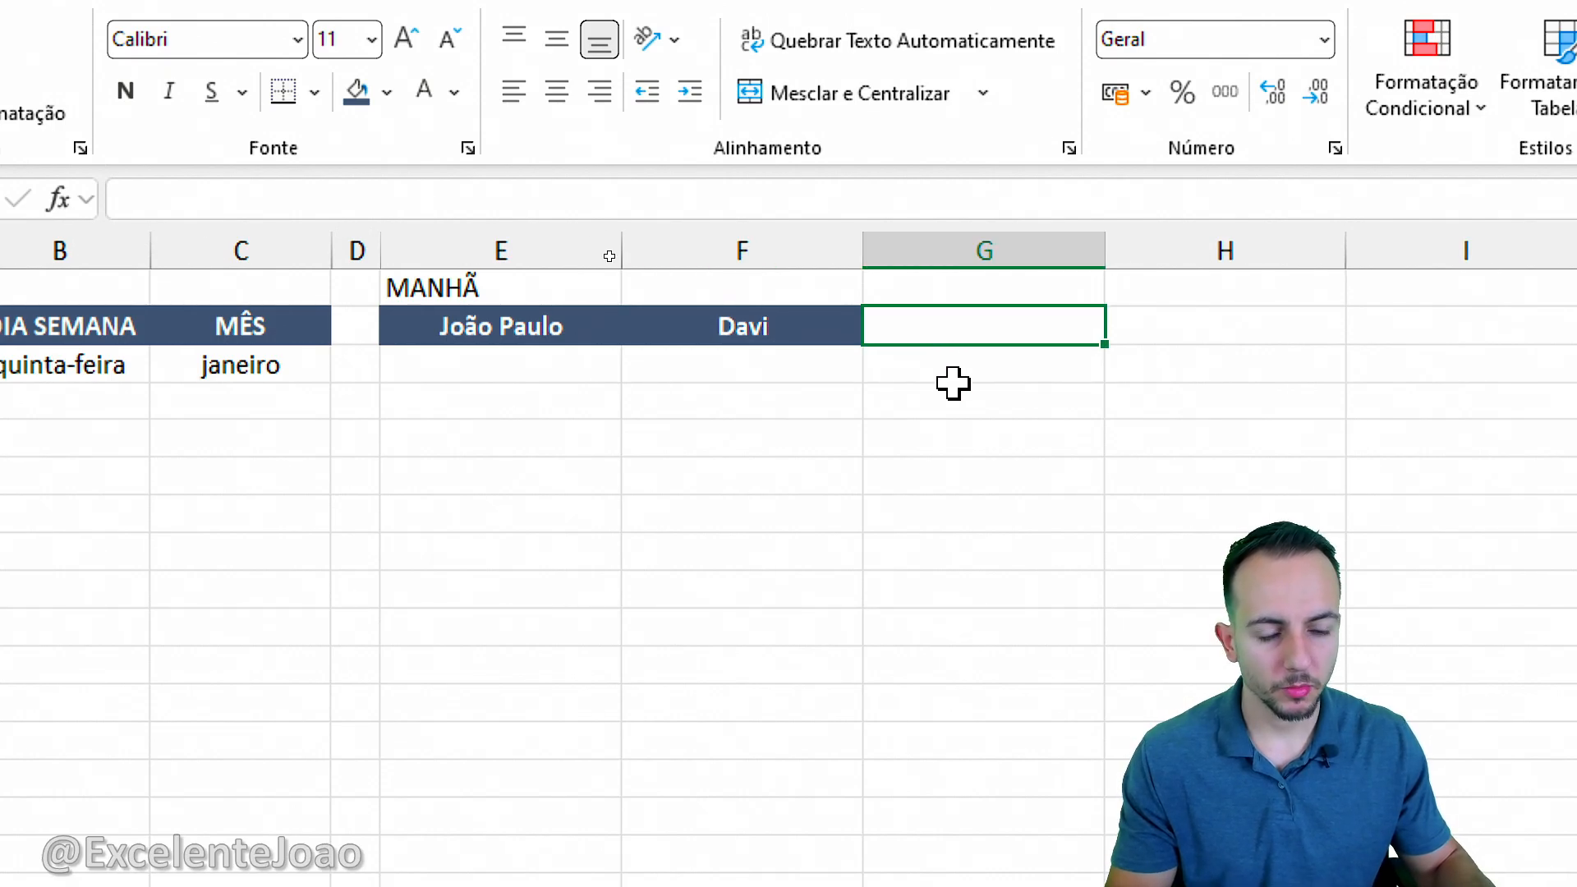
pyautogui.write('Maria')
pyautogui.press('Tab')
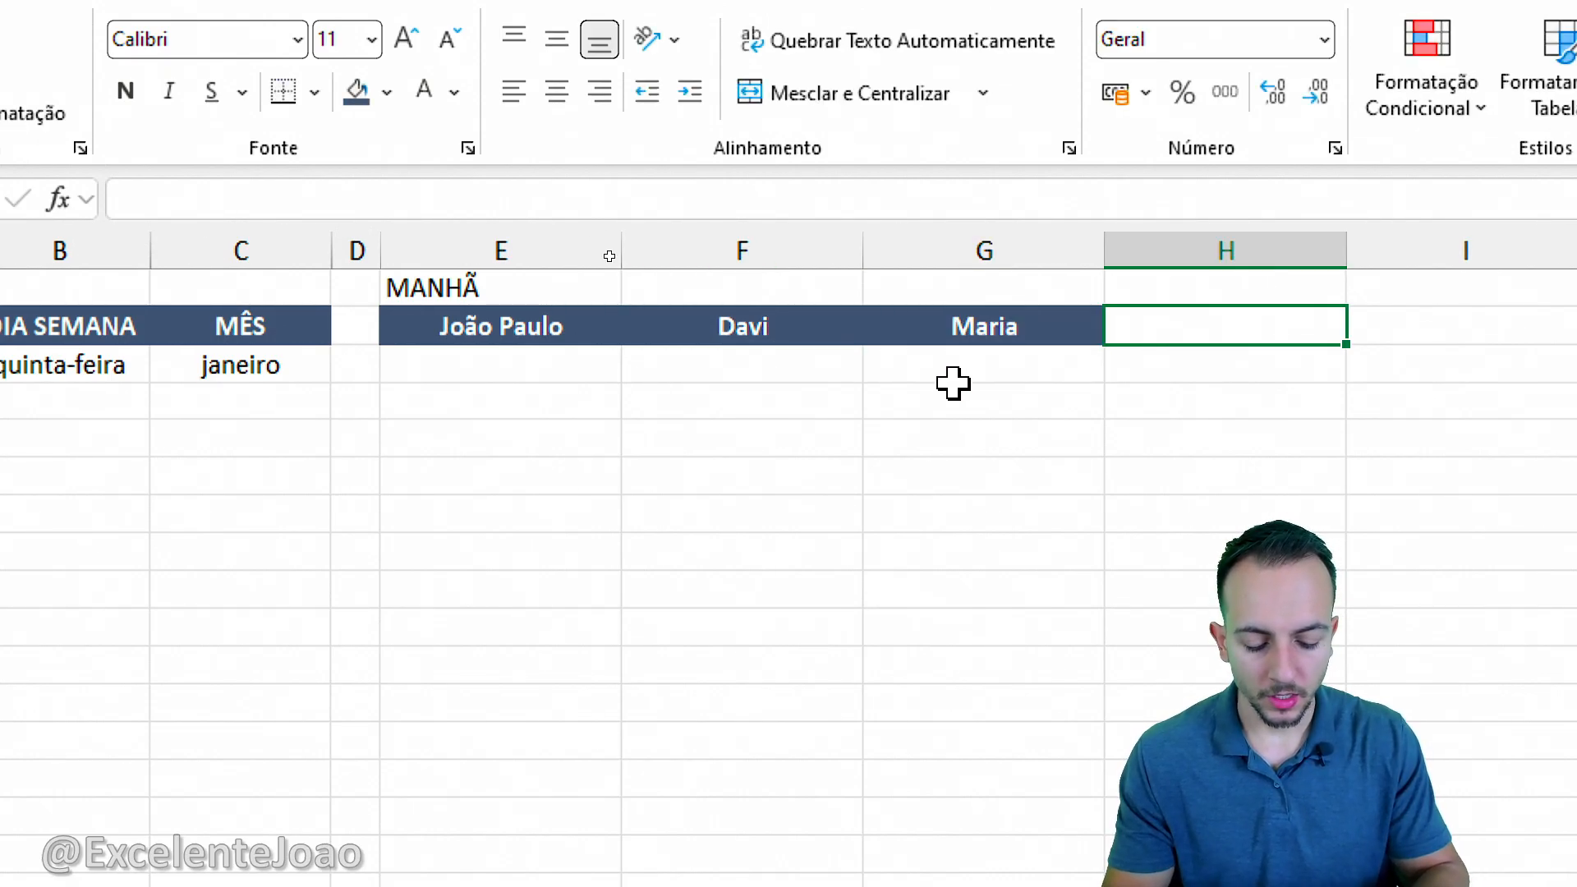
pyautogui.write('Claudi')
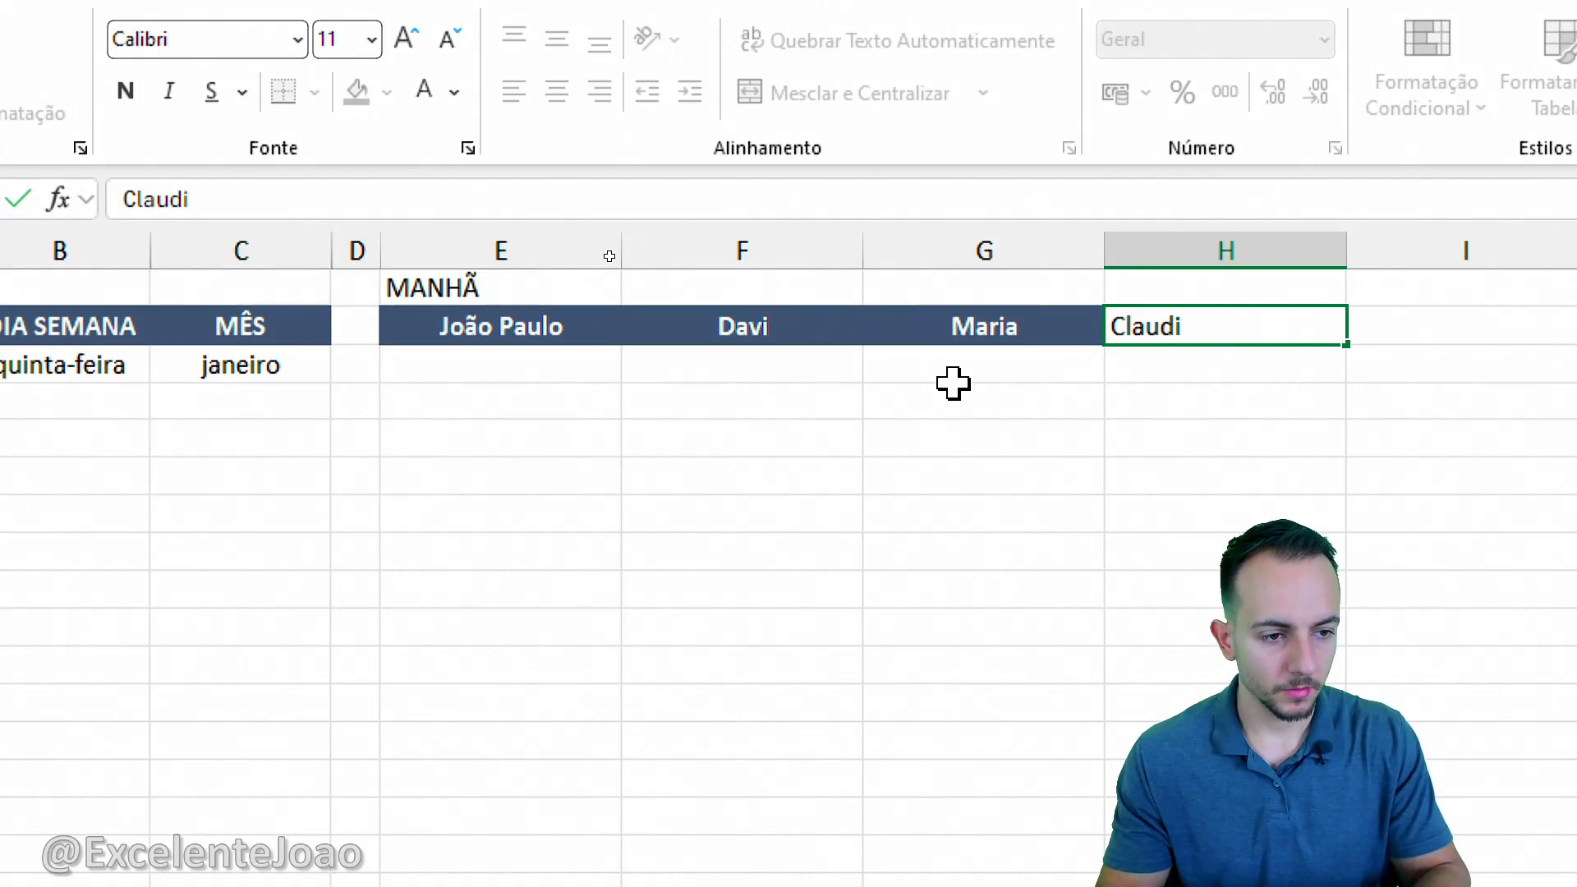
pyautogui.write('a')
pyautogui.click(953, 378)
pyautogui.click(936, 489)
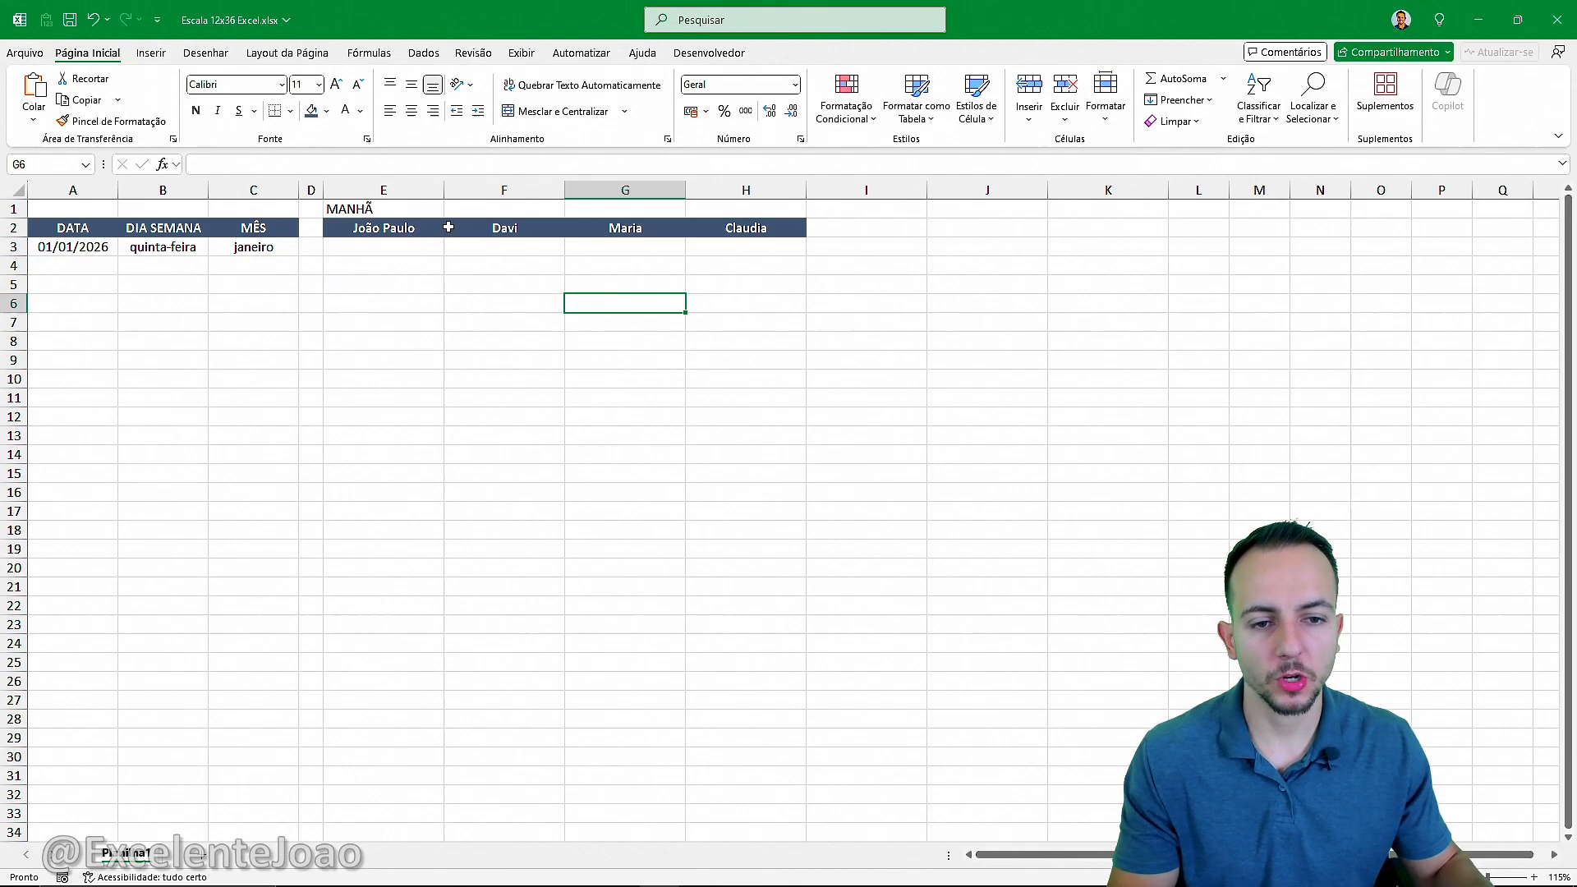
pyautogui.click(502, 256)
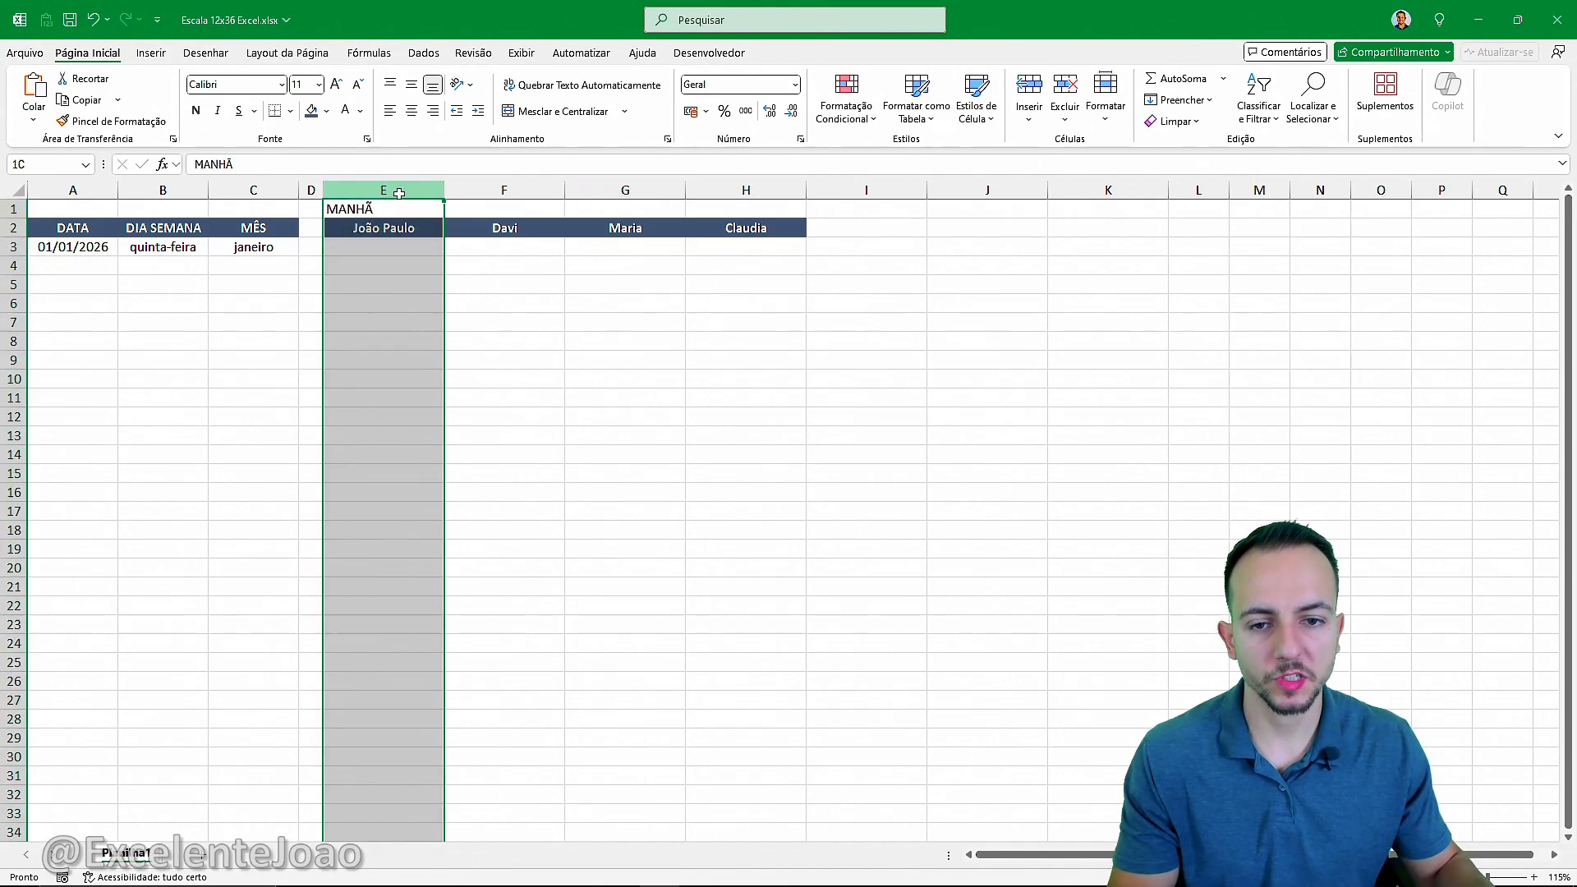
pyautogui.moveTo(399, 193); pyautogui.dragTo(743, 198)
pyautogui.click(662, 335)
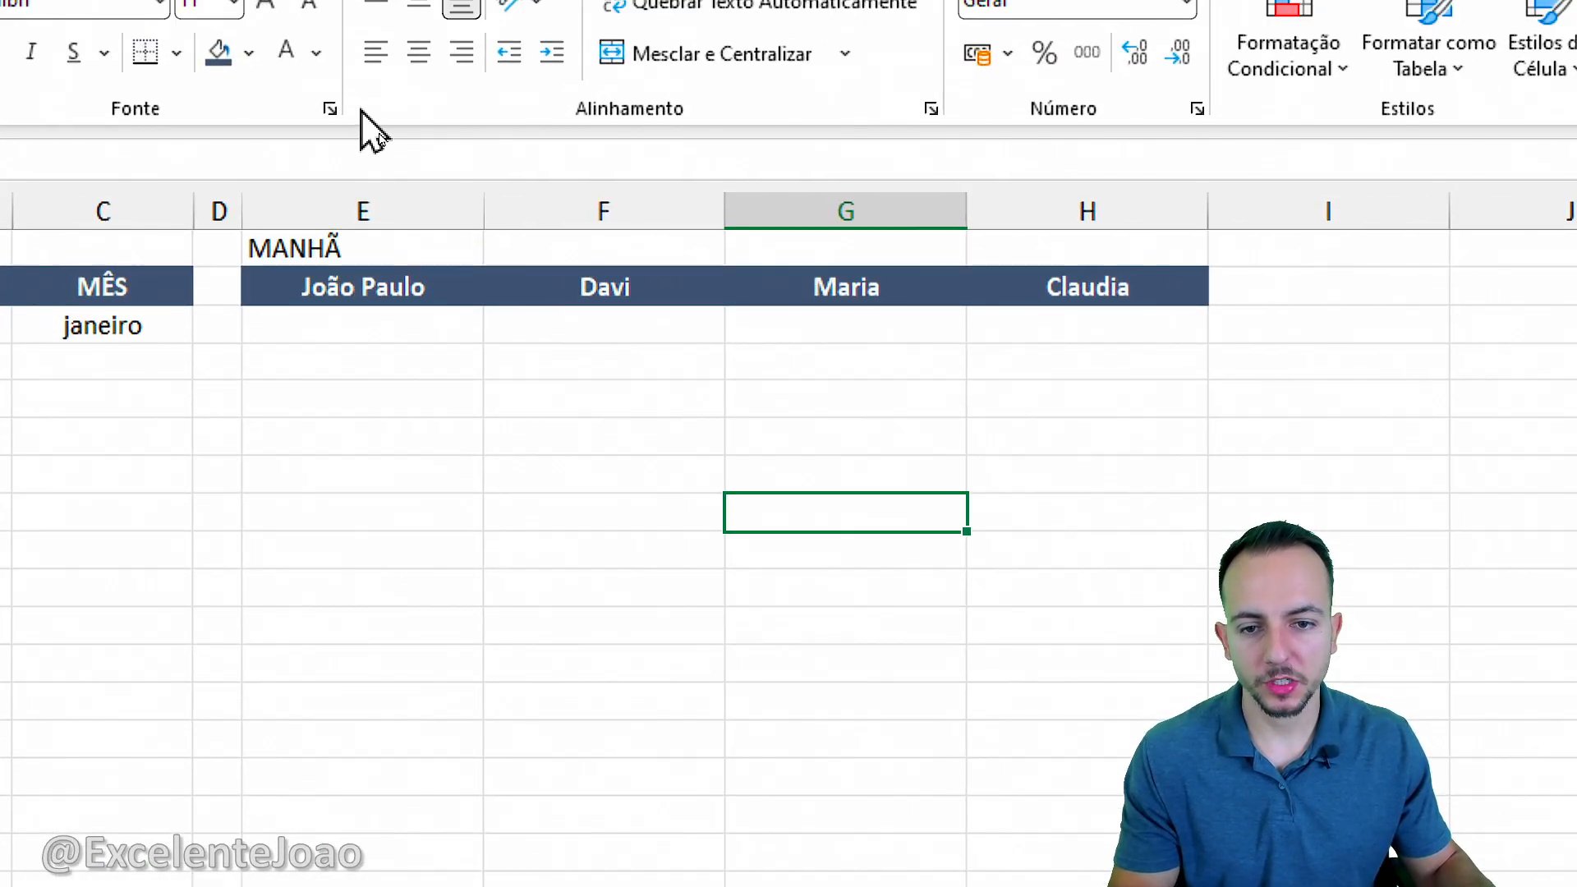
# Step: Format the MANHÃ shift header with bold dark gold text and a light yellow fill across E1:H1
pyautogui.click(702, 323)
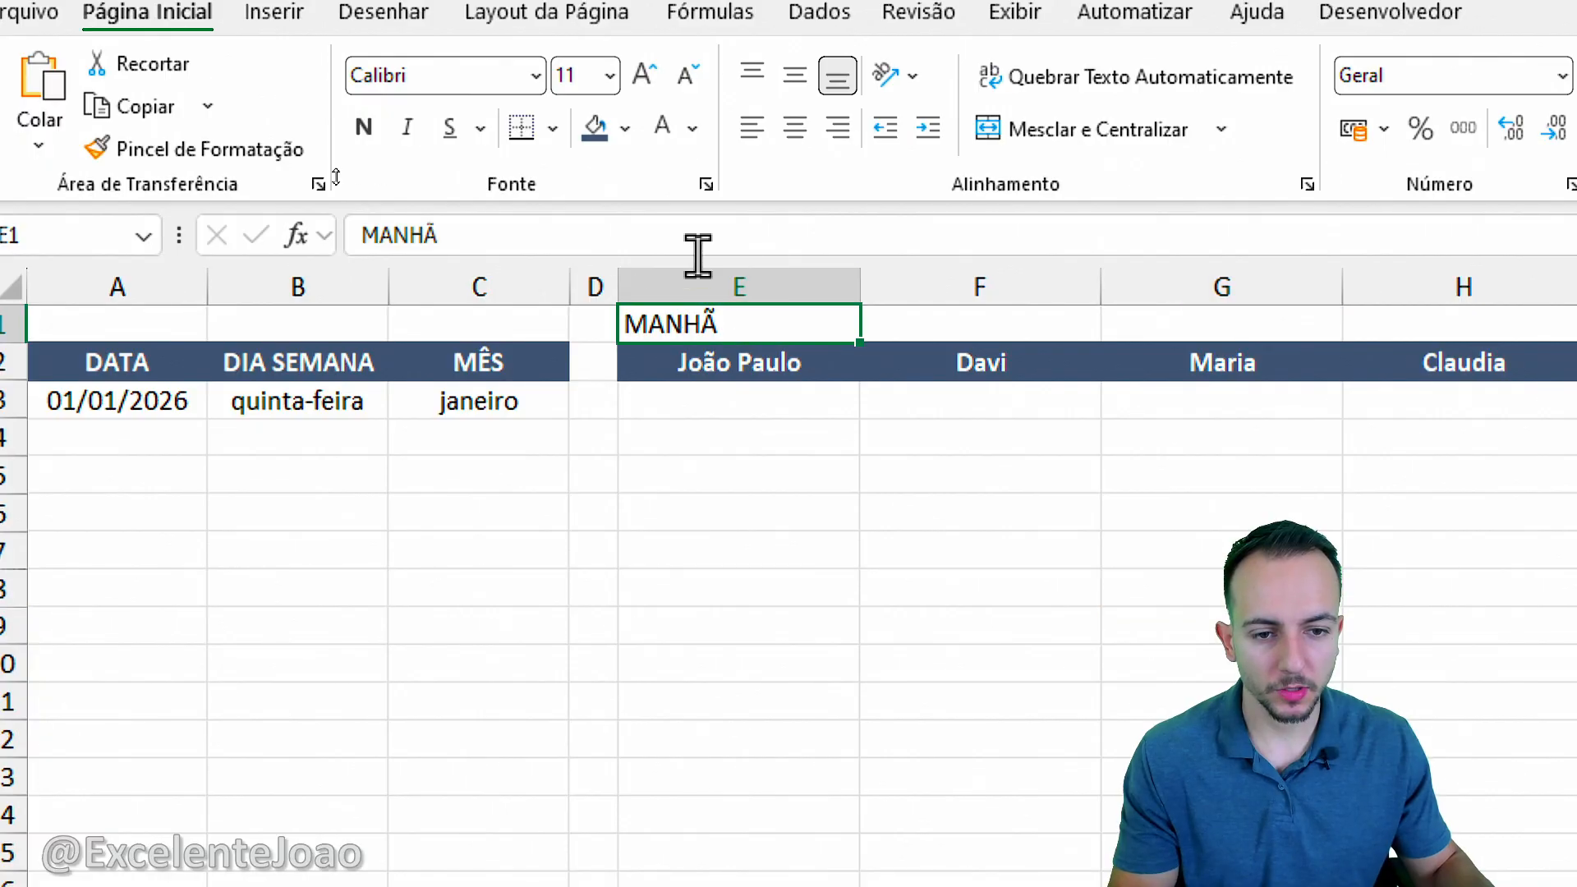
pyautogui.click(694, 130)
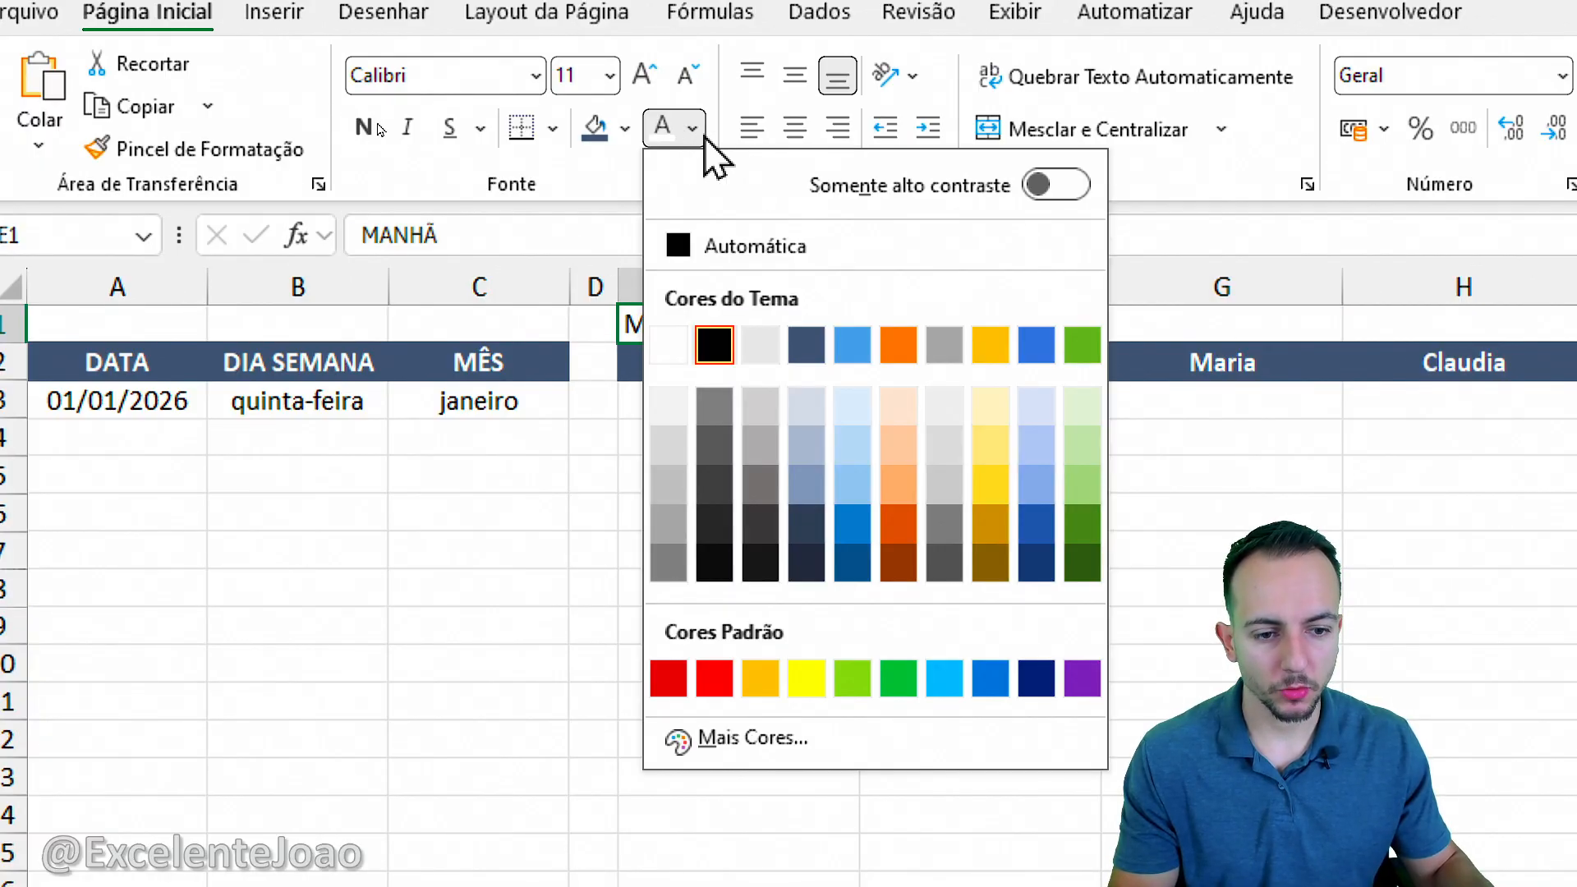
pyautogui.click(990, 564)
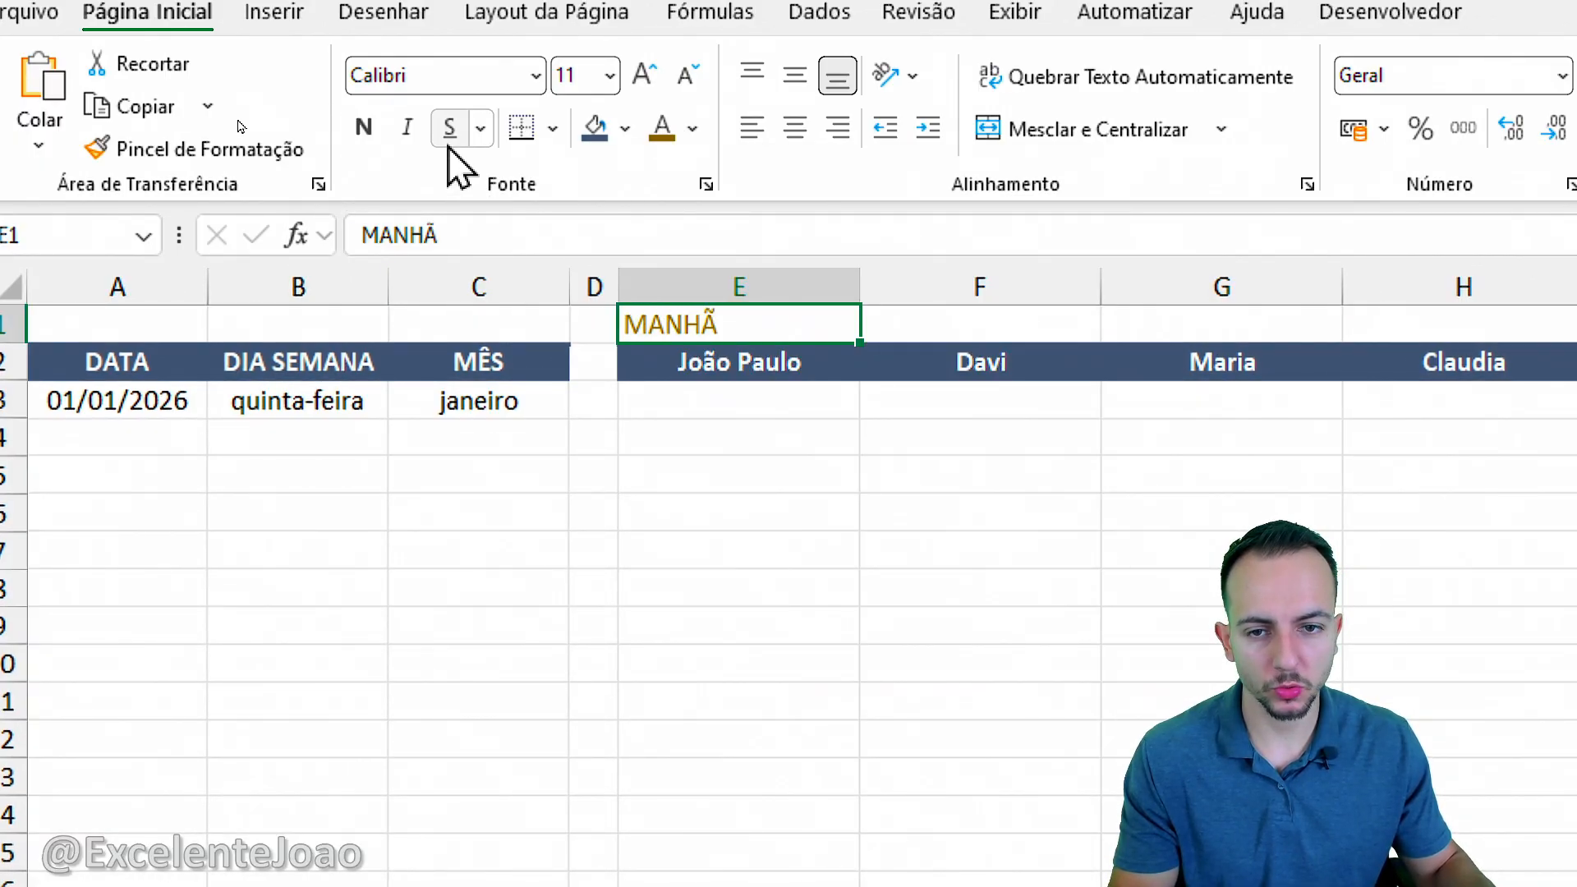
pyautogui.click(363, 127)
pyautogui.moveTo(739, 324); pyautogui.dragTo(1417, 328)
pyautogui.click(588, 128)
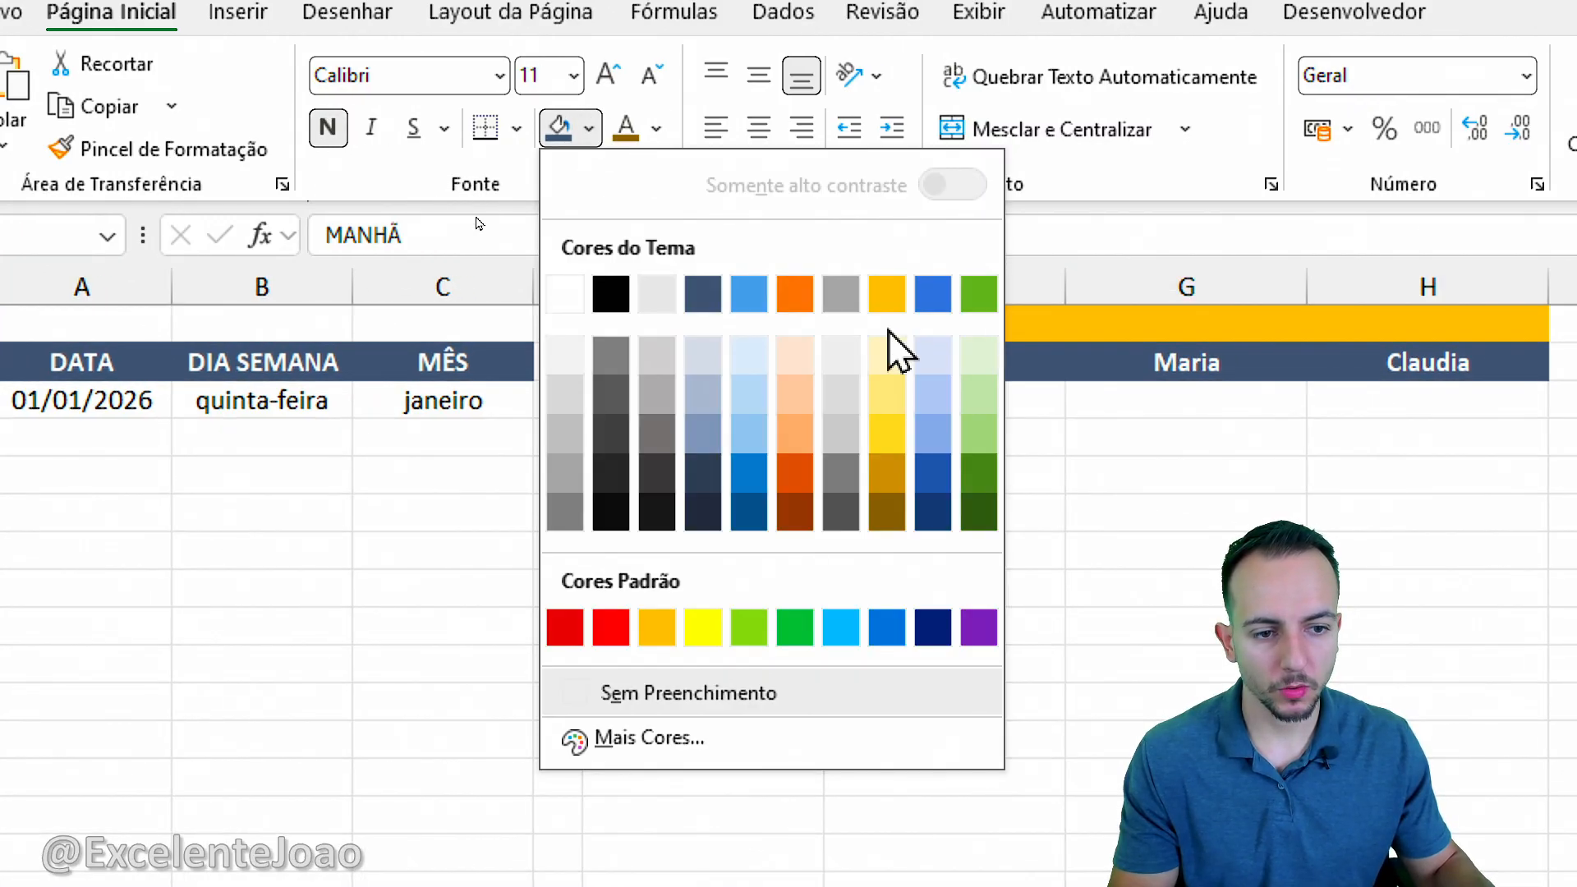
pyautogui.click(894, 352)
pyautogui.click(851, 508)
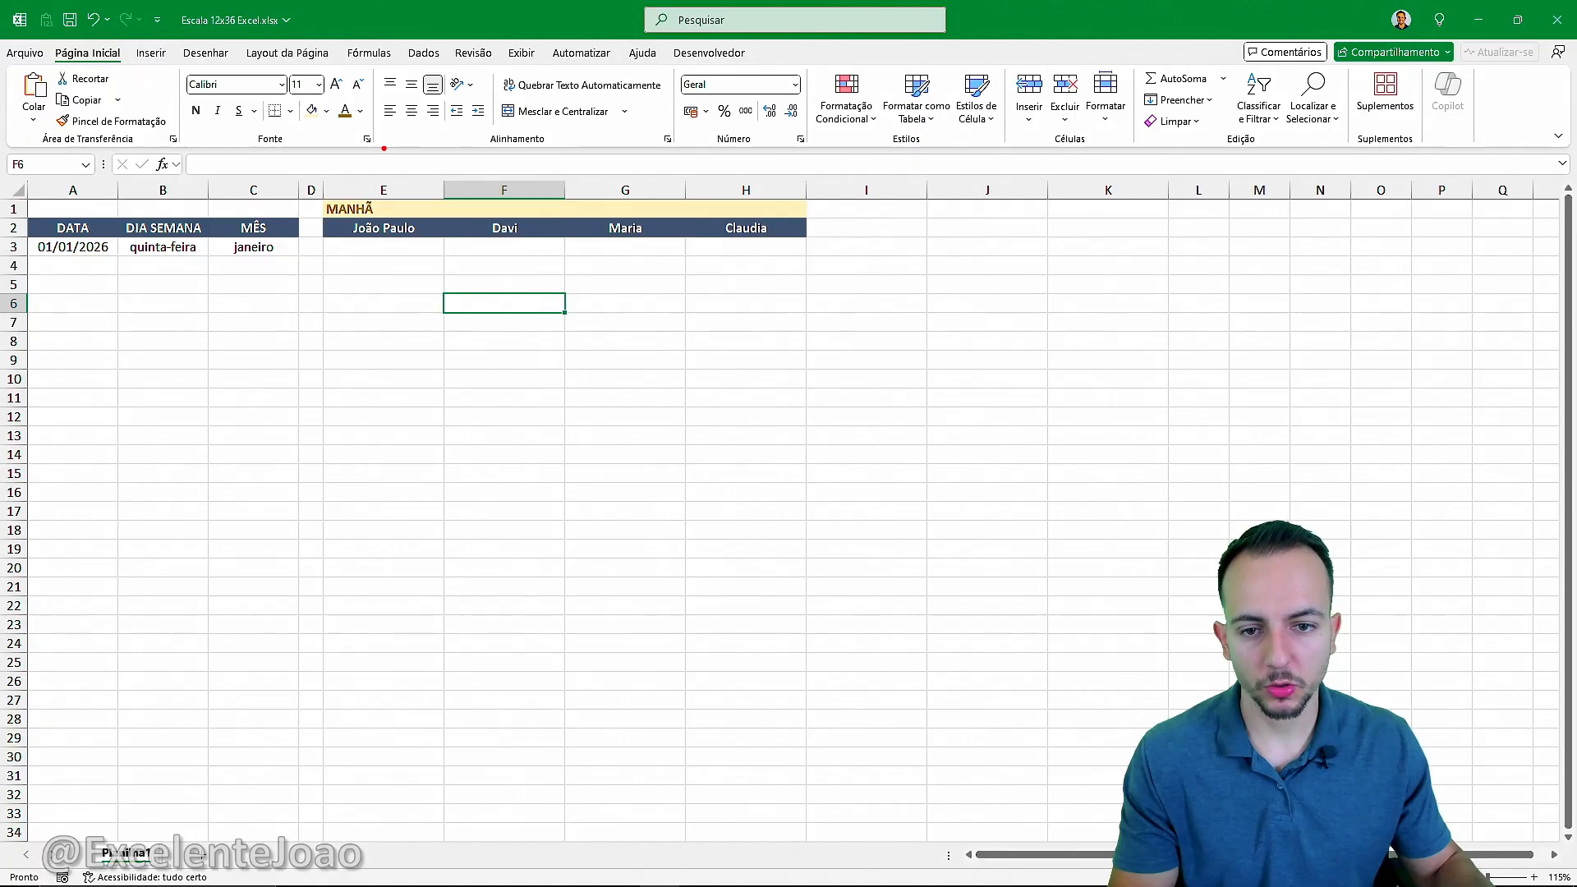
pyautogui.moveTo(384, 149)
pyautogui.mouseDown()
pyautogui.moveTo(626, 254)
pyautogui.moveTo(300, 143)
pyautogui.mouseUp()
pyautogui.press('Escape')
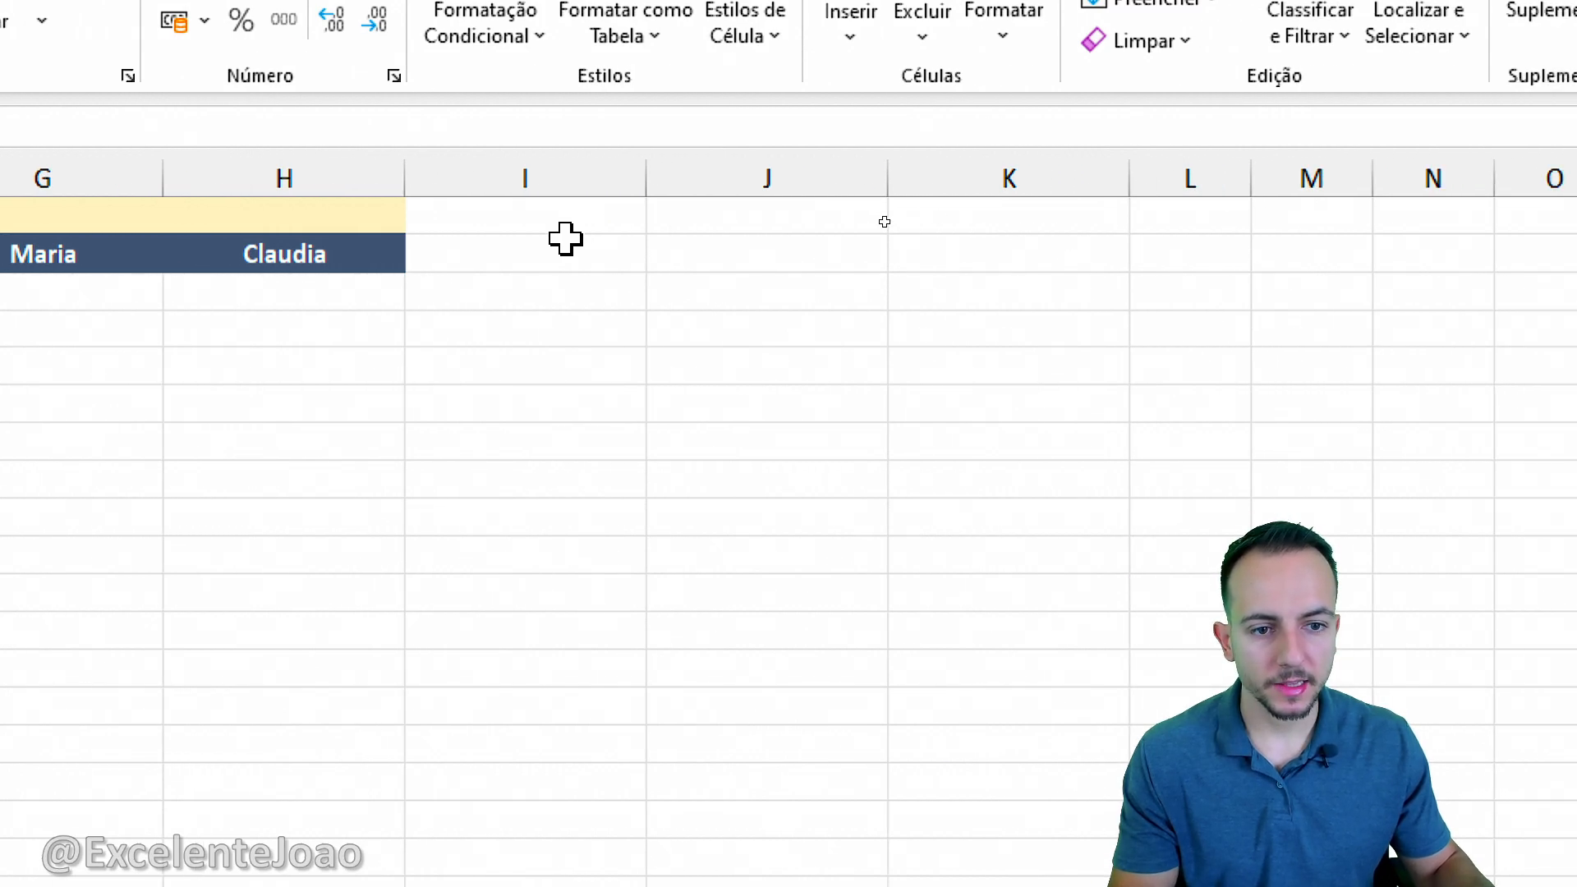
# Step: Enter the names of two afternoon-shift employees in cells I2 and J2
pyautogui.click(565, 239)
pyautogui.write('Paulo Santos')
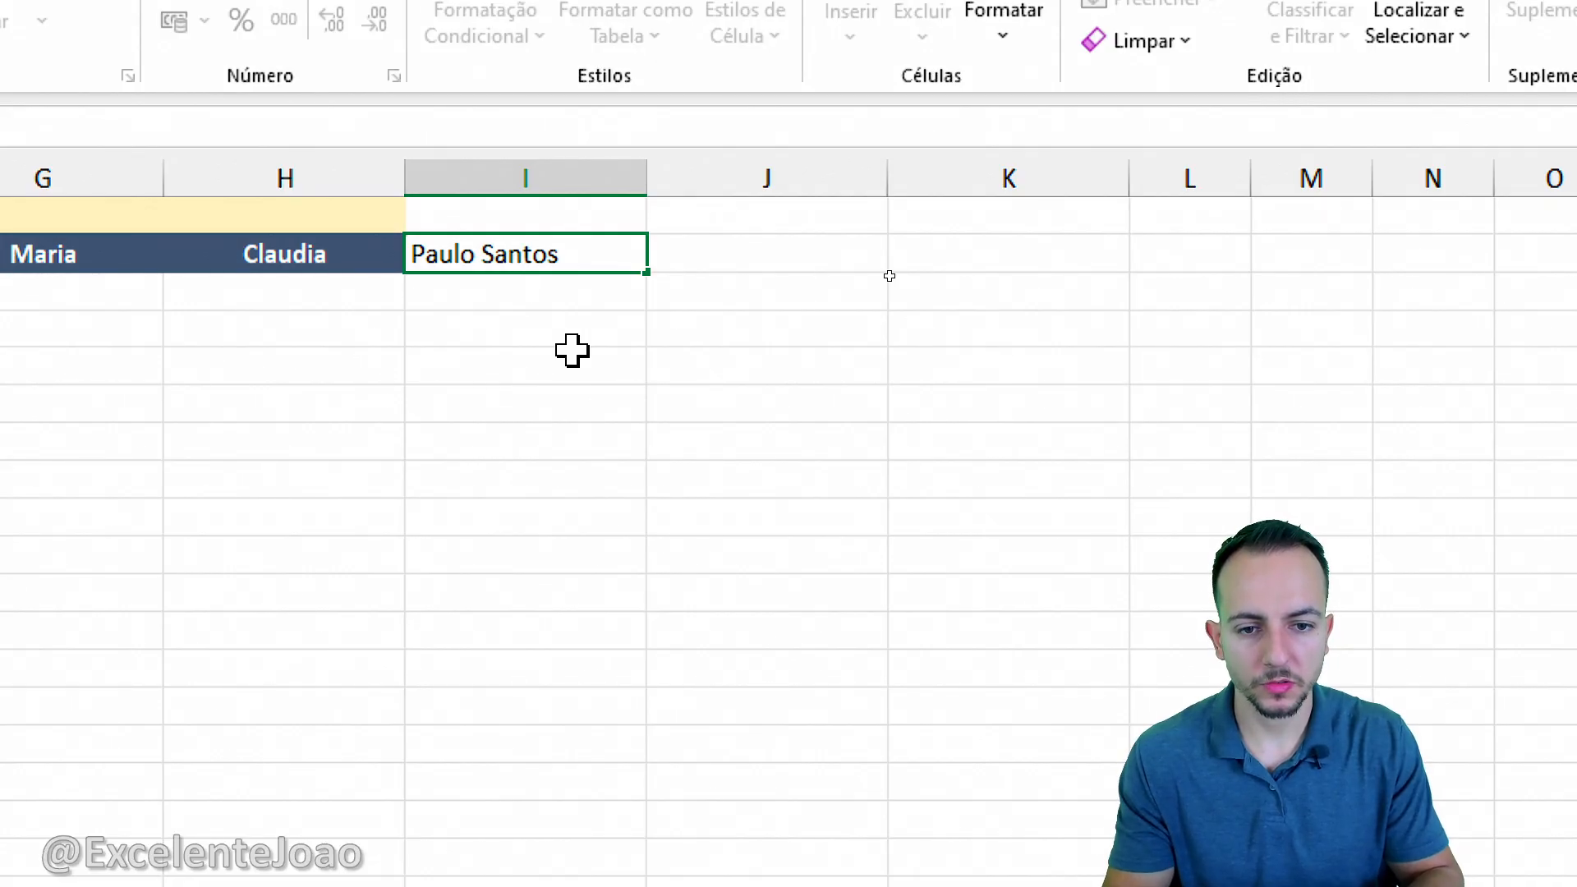
pyautogui.press('Tab')
pyautogui.write('M')
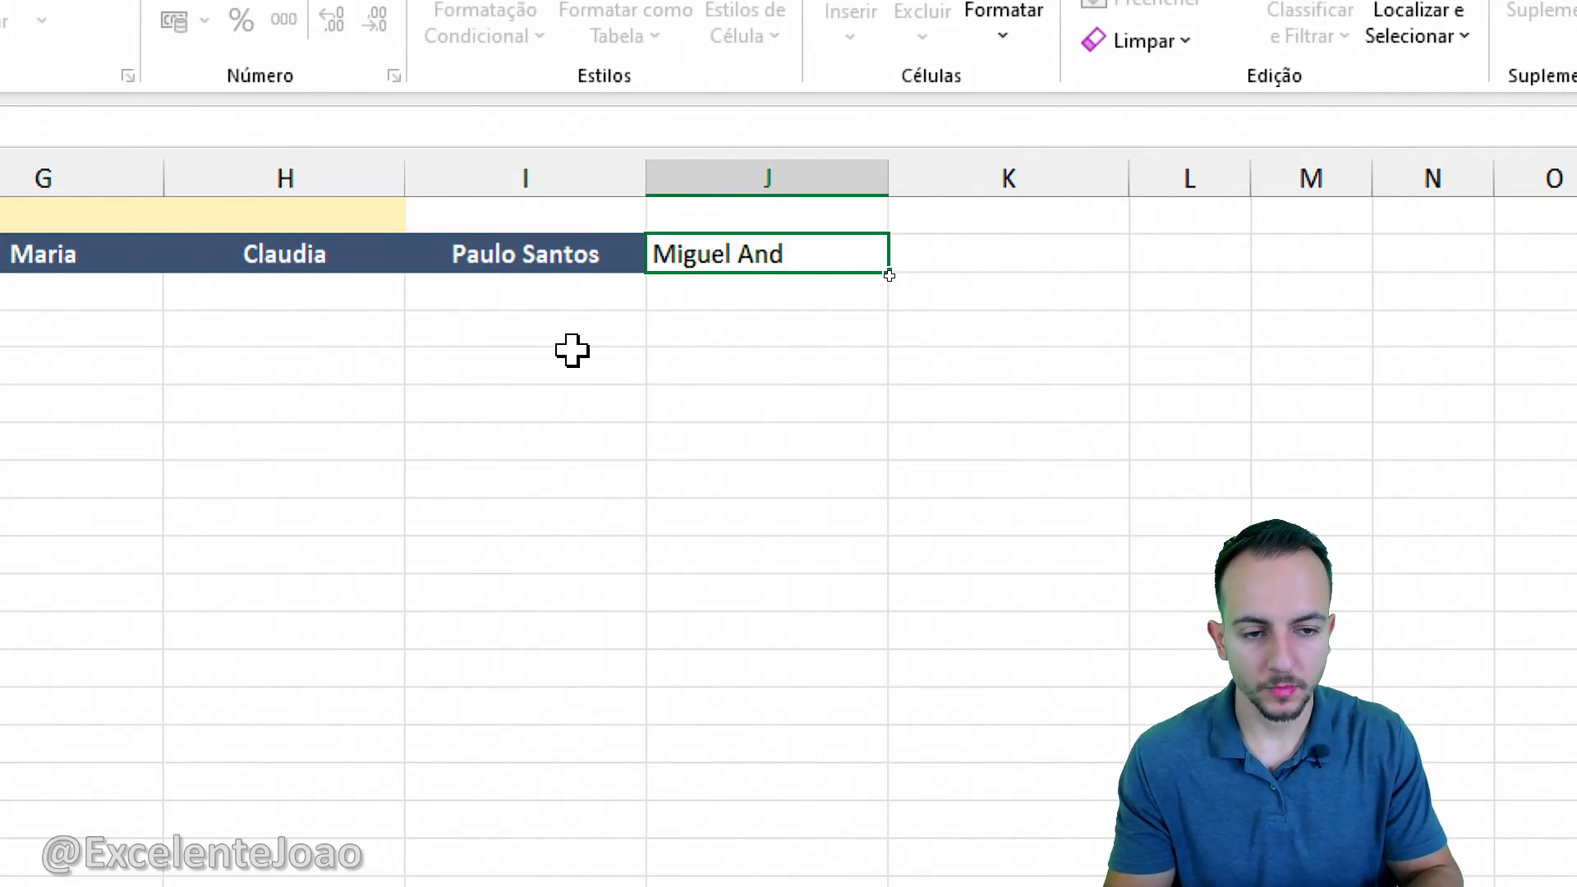
pyautogui.write('iguel Andre')
pyautogui.press('Return')
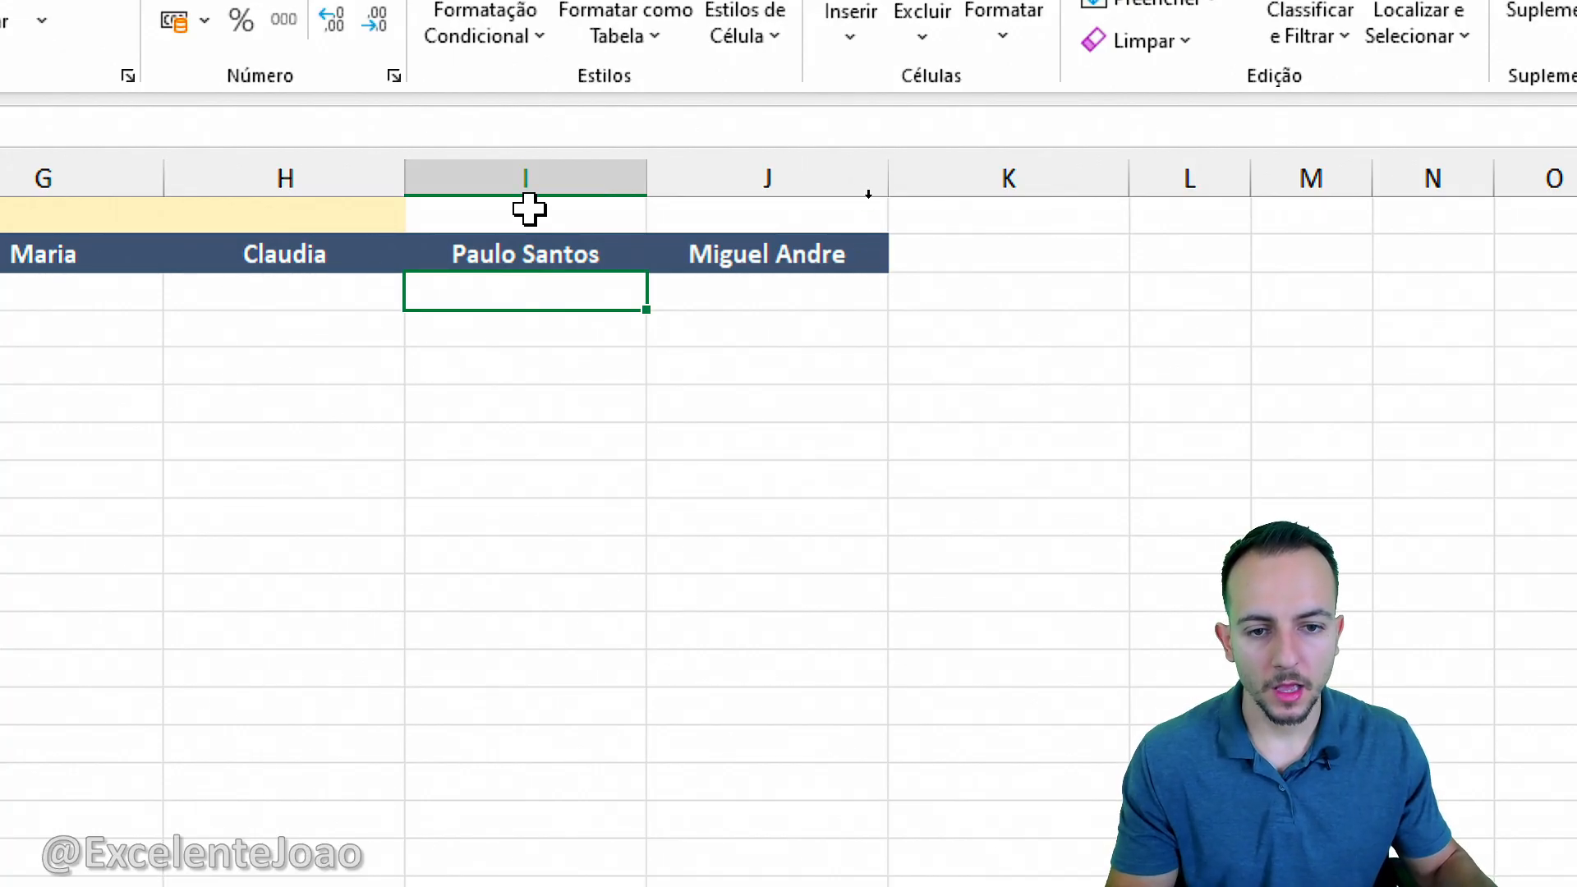
# Step: Enter the shift label Tarde in cell I1, above the afternoon employees
pyautogui.click(493, 271)
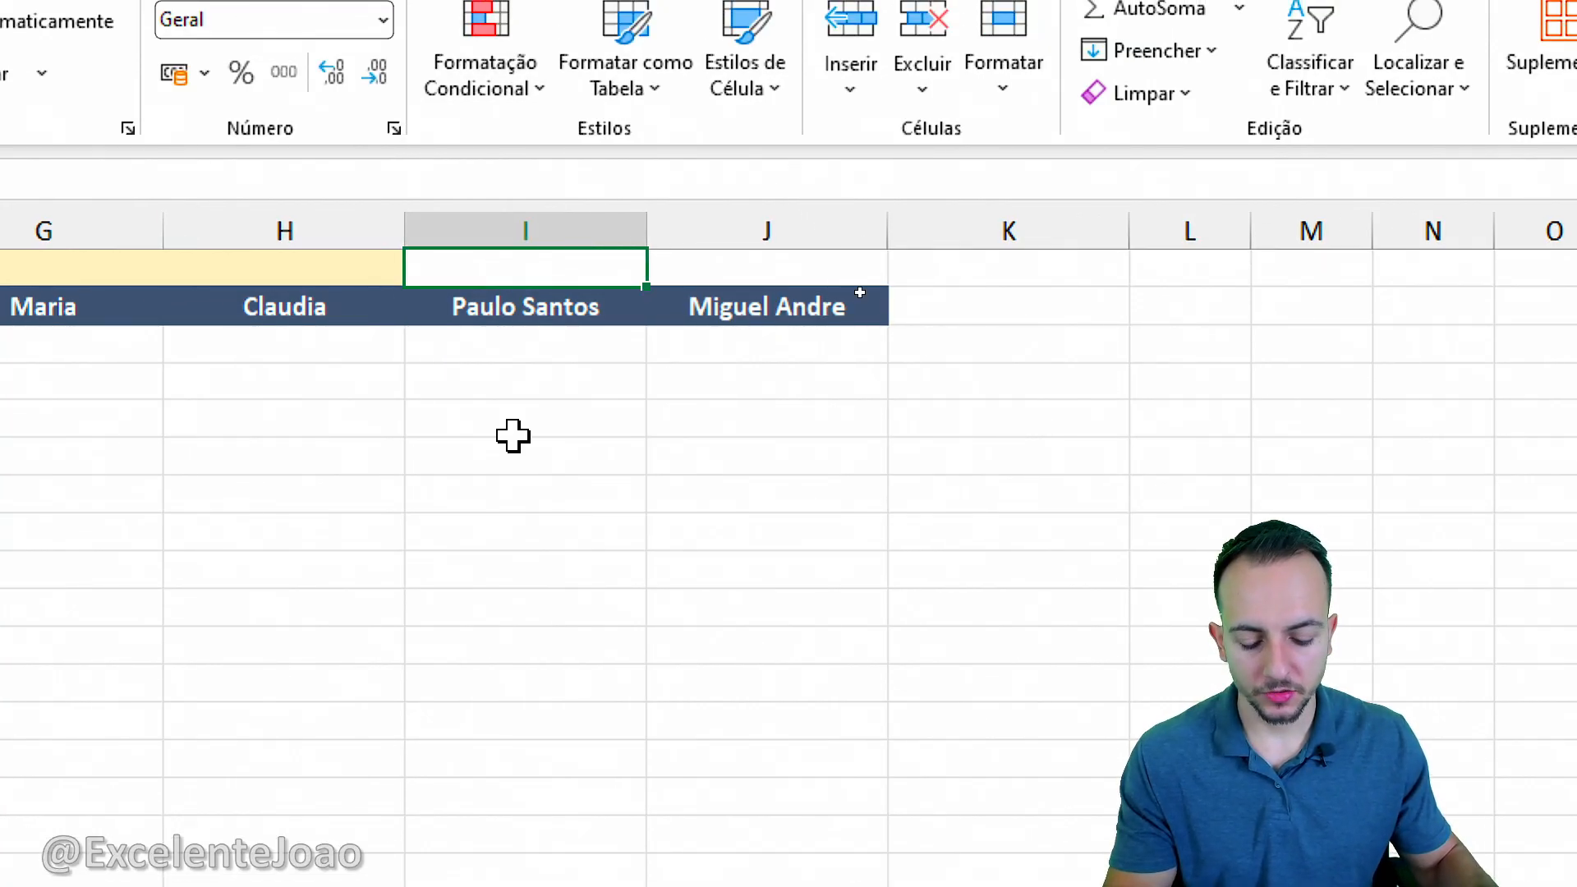
pyautogui.write('Tarde')
pyautogui.press('Return')
# Step: Format the Tarde header cells I1:J1 with bold dark orange text and a light orange fill
pyautogui.click(535, 263)
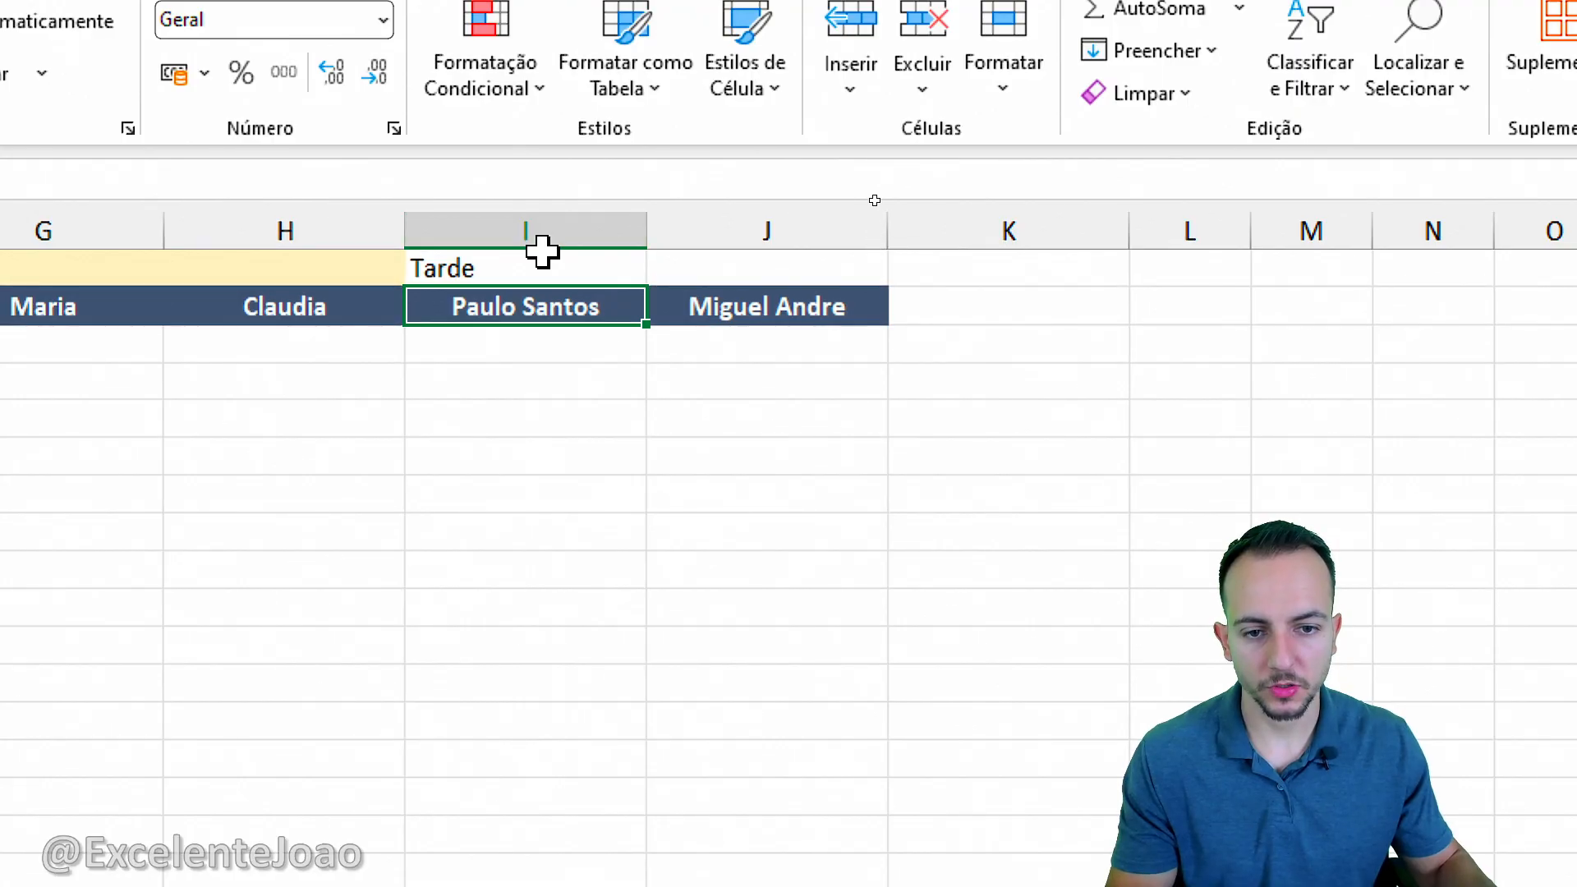
pyautogui.click(718, 261)
pyautogui.moveTo(617, 274); pyautogui.dragTo(723, 273)
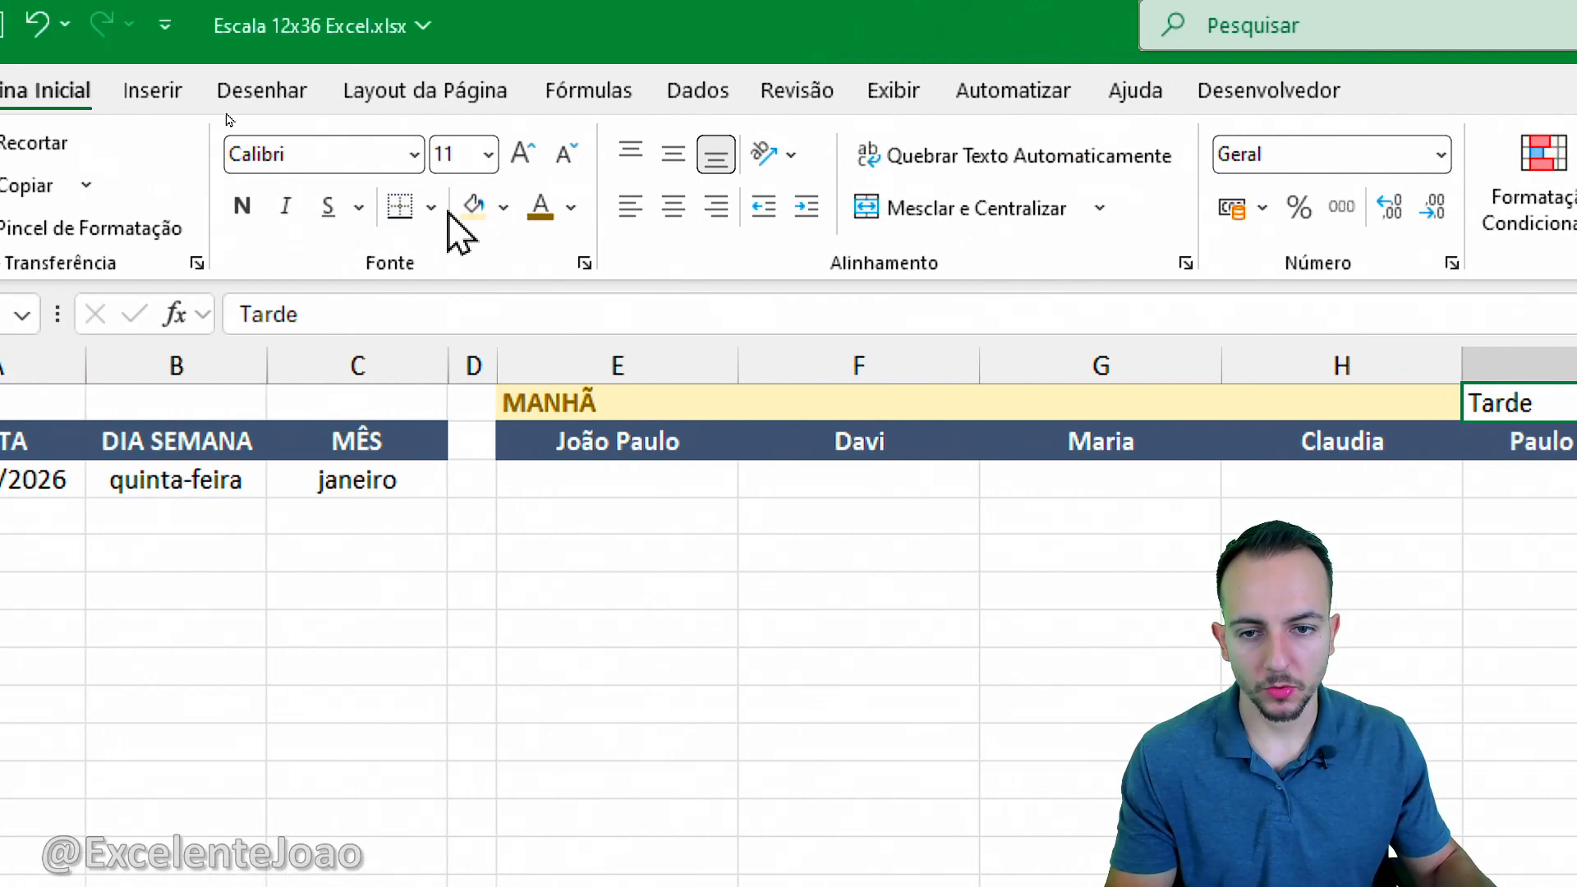
pyautogui.hotkey('ctrl', 'n')
pyautogui.click(504, 209)
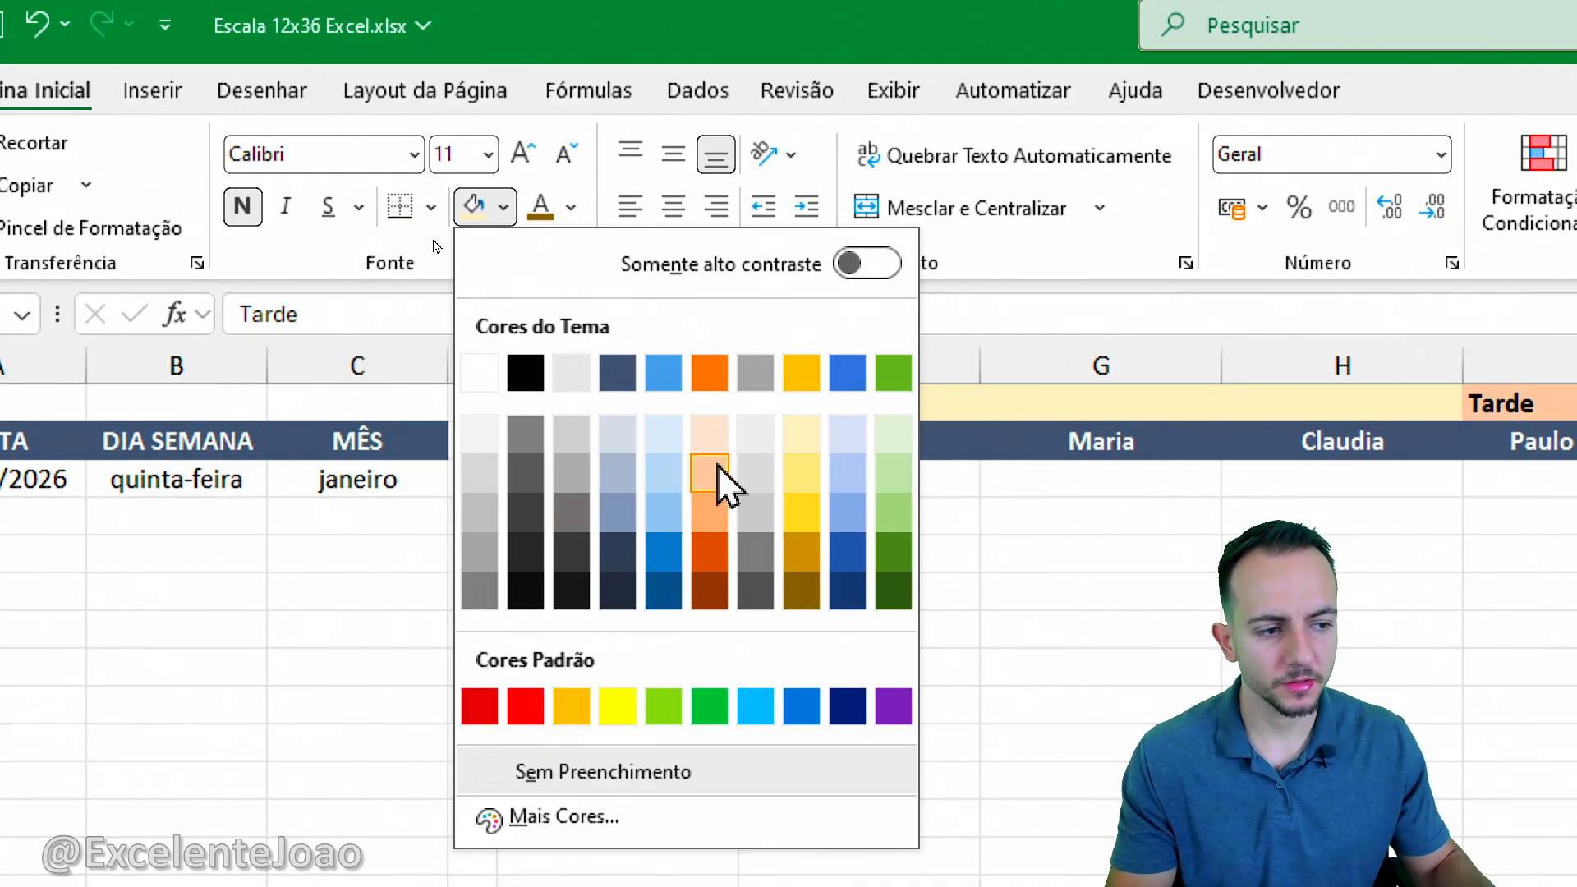
pyautogui.click(709, 472)
pyautogui.click(570, 209)
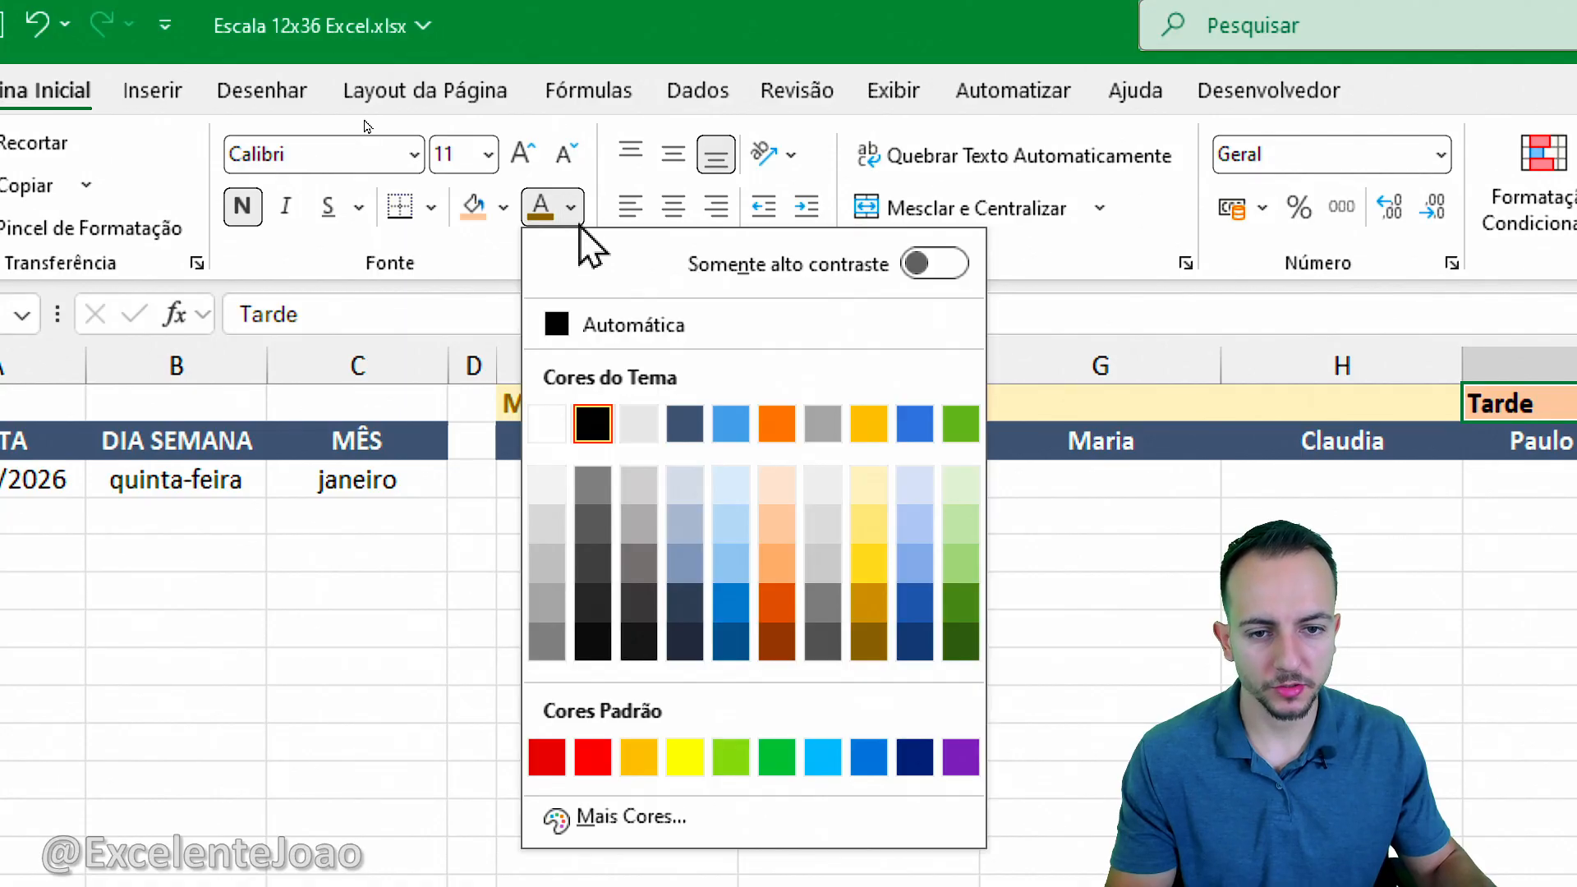
pyautogui.click(779, 642)
pyautogui.click(863, 630)
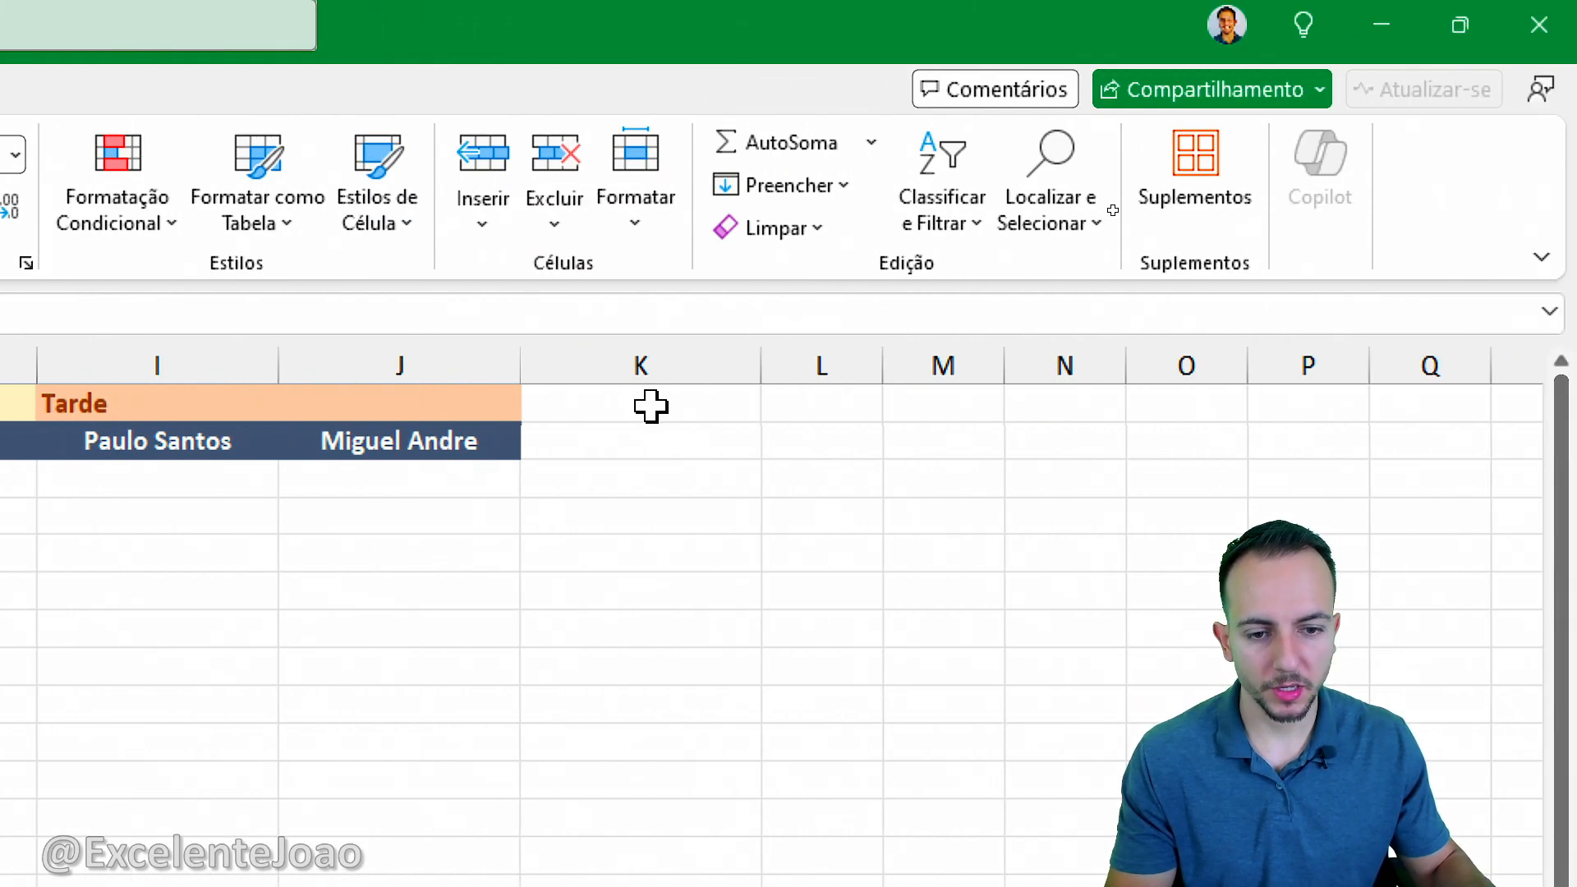
# Step: Copy the empty column K onto column L so that both have the same width
pyautogui.click(641, 365)
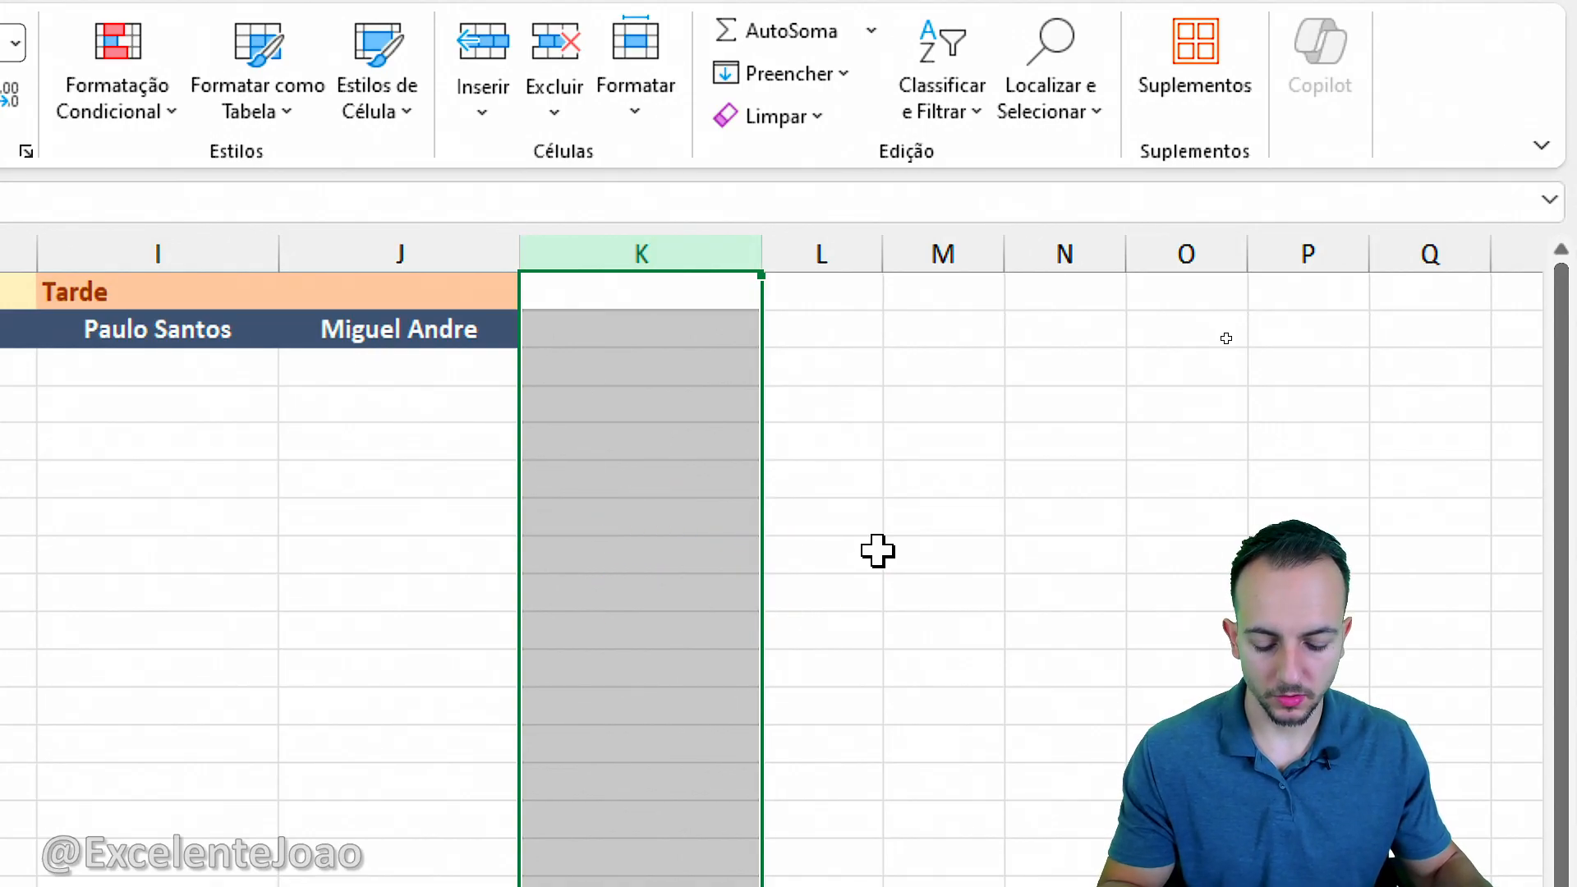
pyautogui.hotkey('ctrl', 'c')
pyautogui.click(821, 253)
pyautogui.hotkey('ctrl', 'v')
pyautogui.press('Escape')
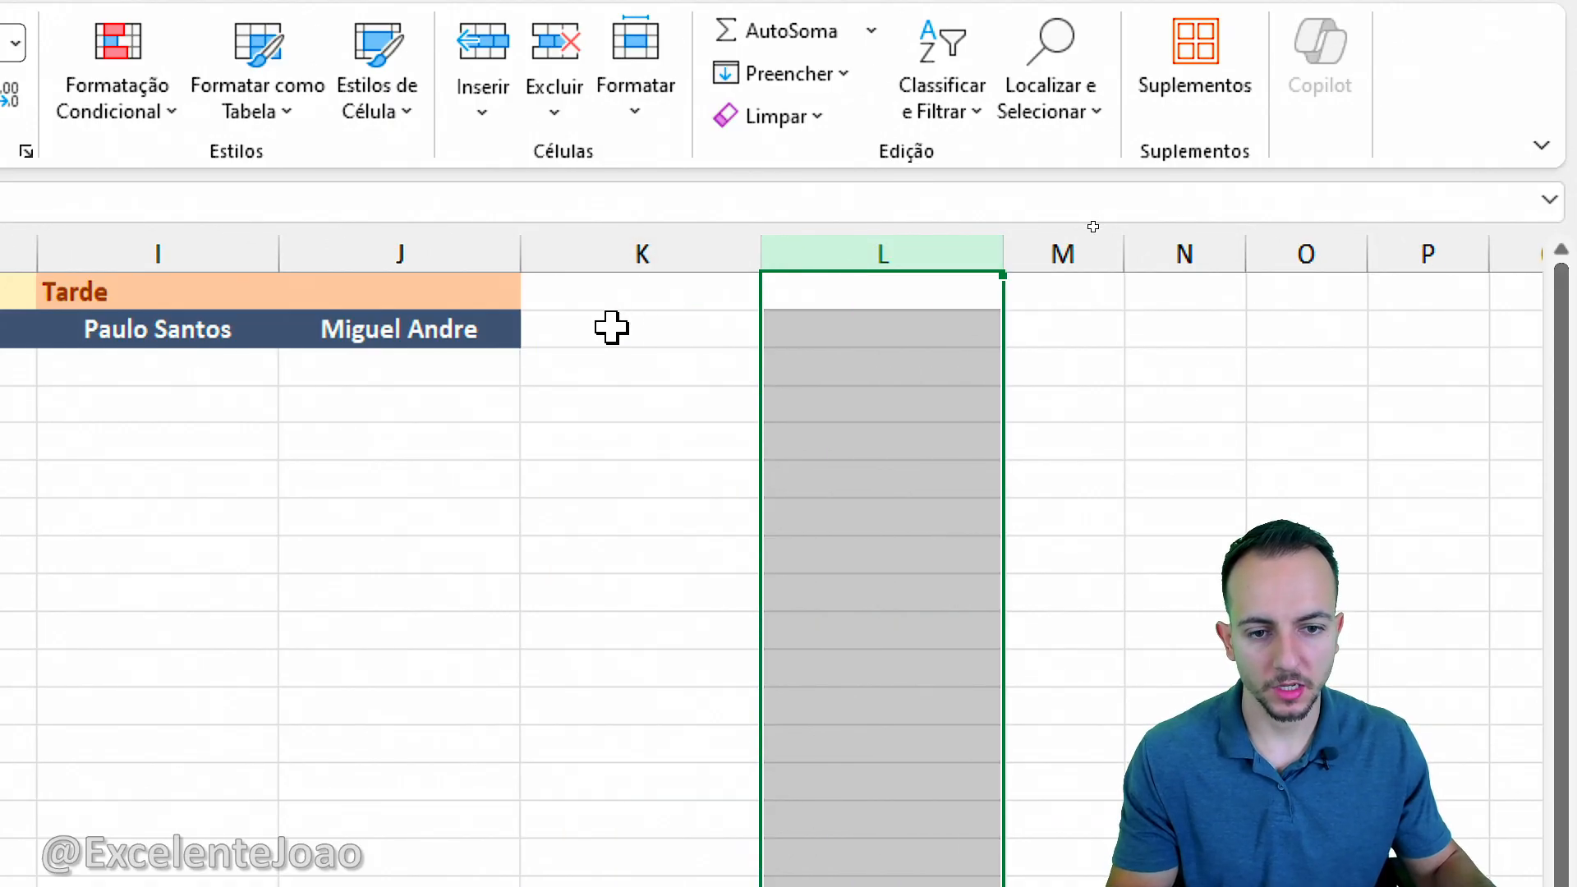
# Step: Enter the names of two night-shift employees in cells K2 and L2
pyautogui.click(661, 325)
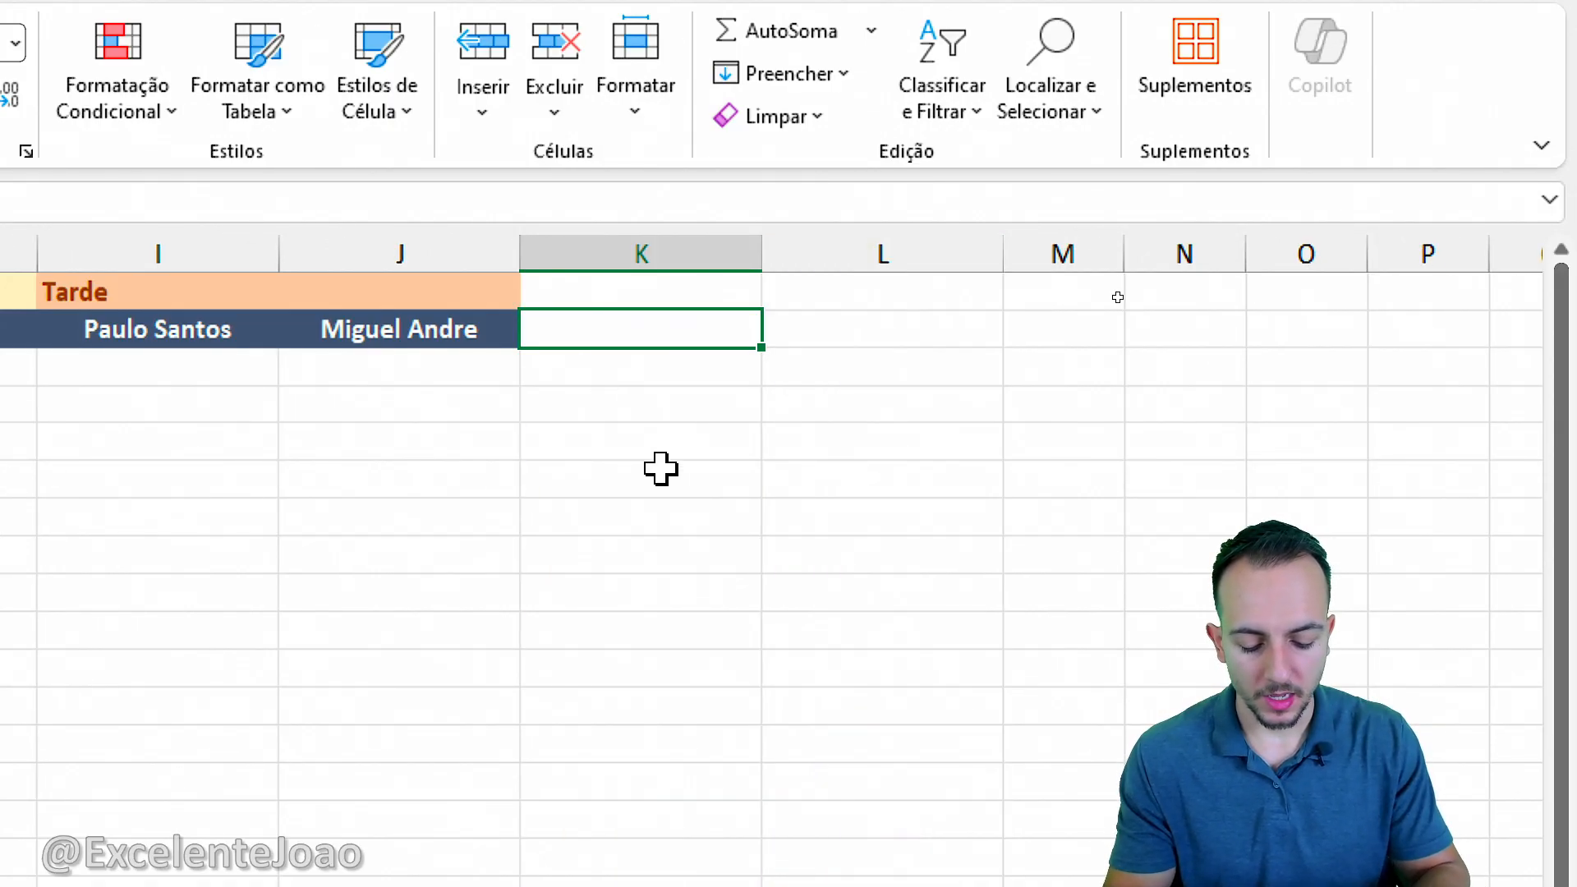
pyautogui.write('Luis')
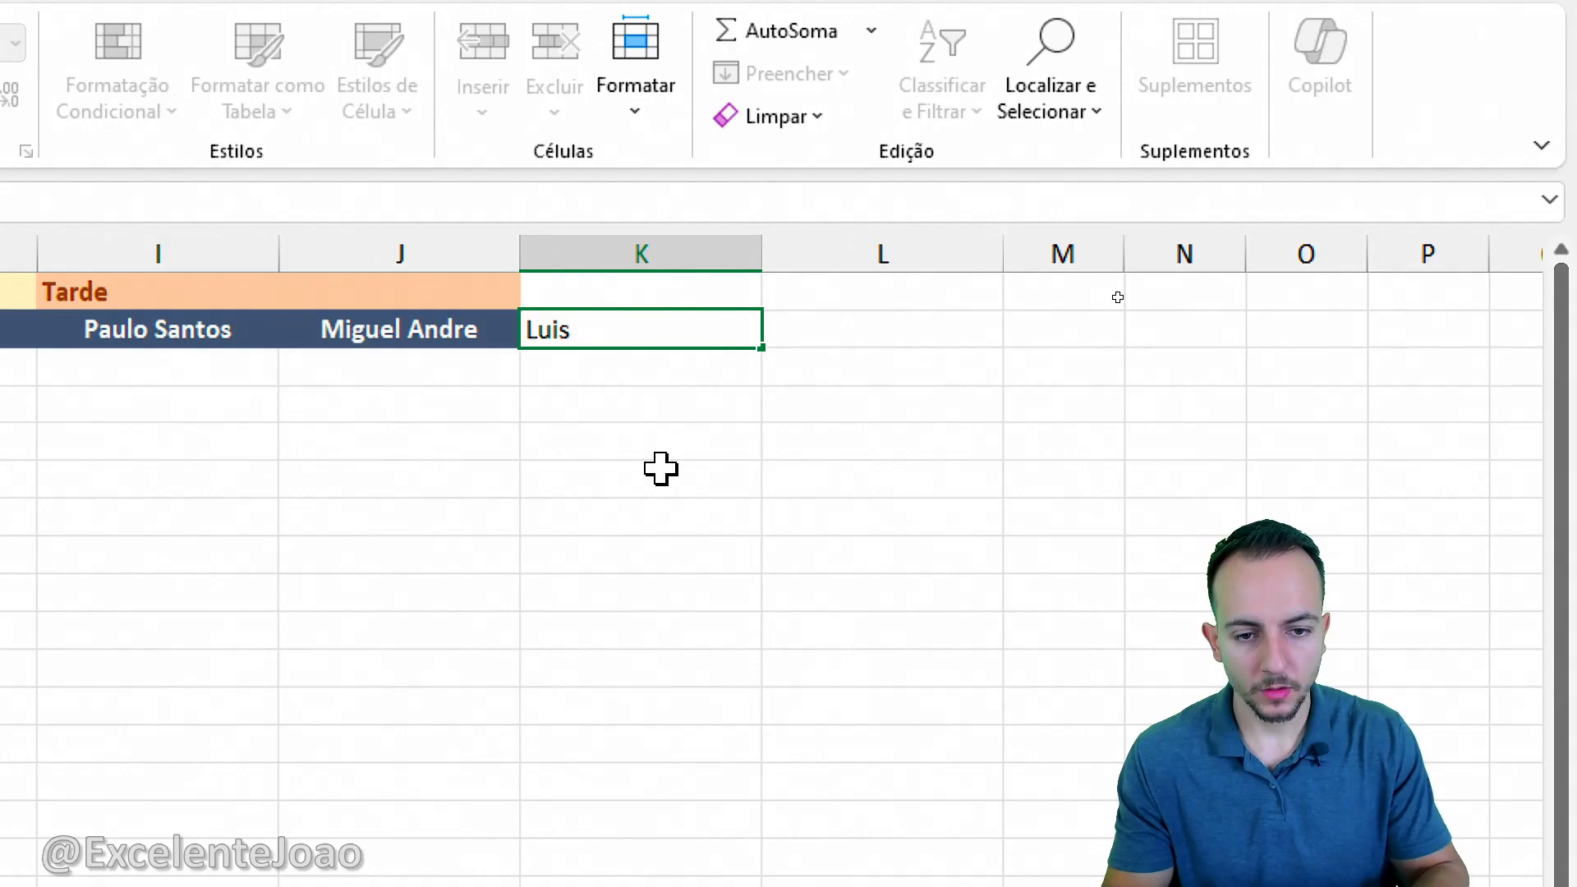
pyautogui.write('a Campos')
pyautogui.press('Tab')
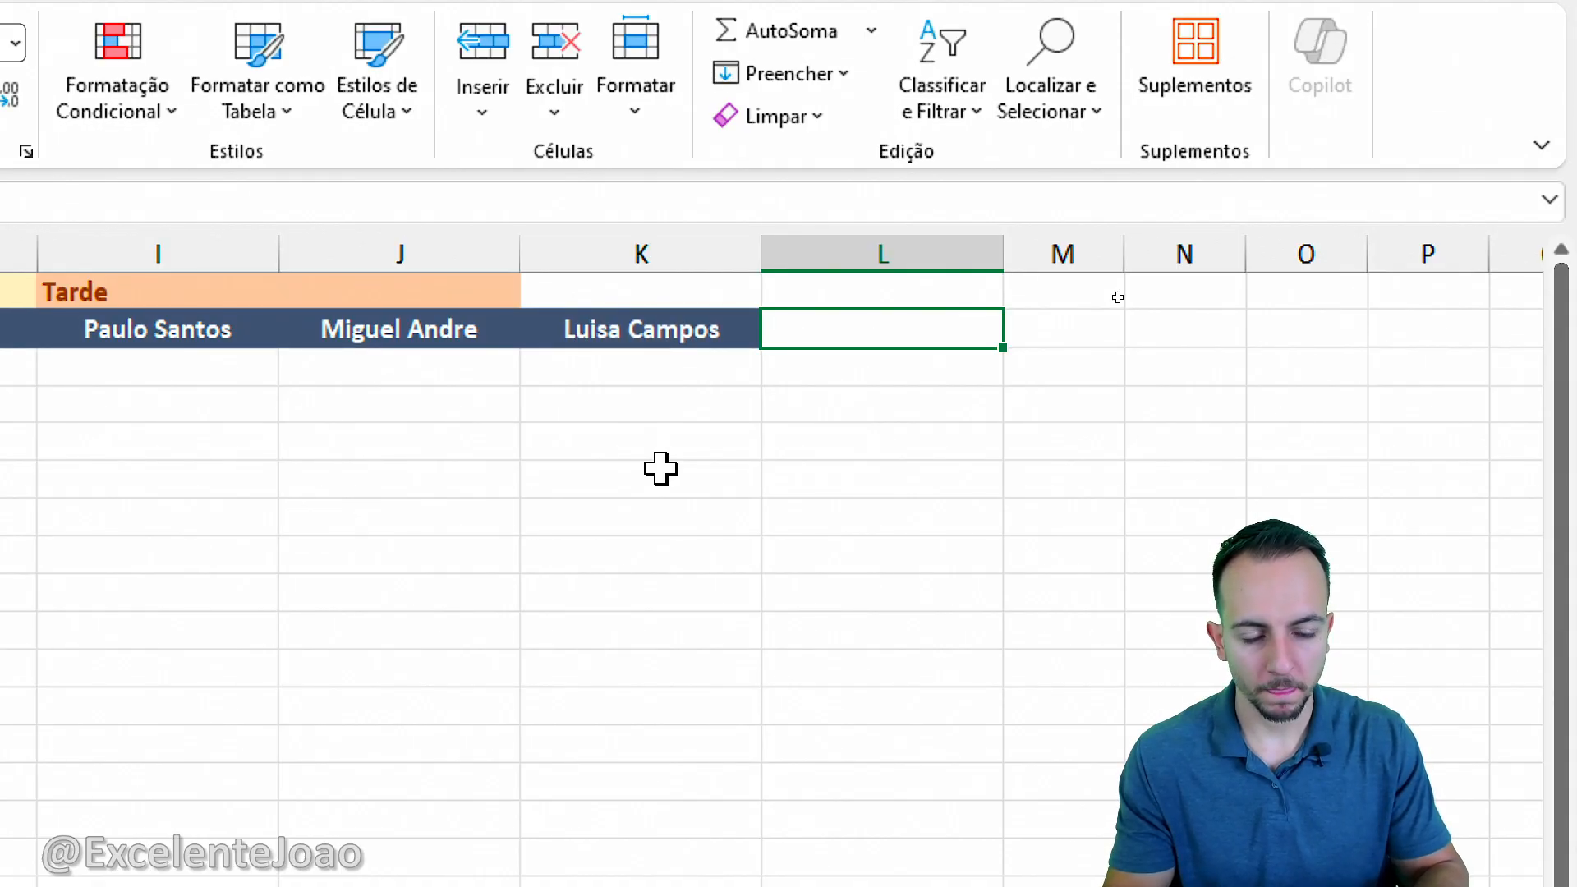
pyautogui.write('Pedro Miguel')
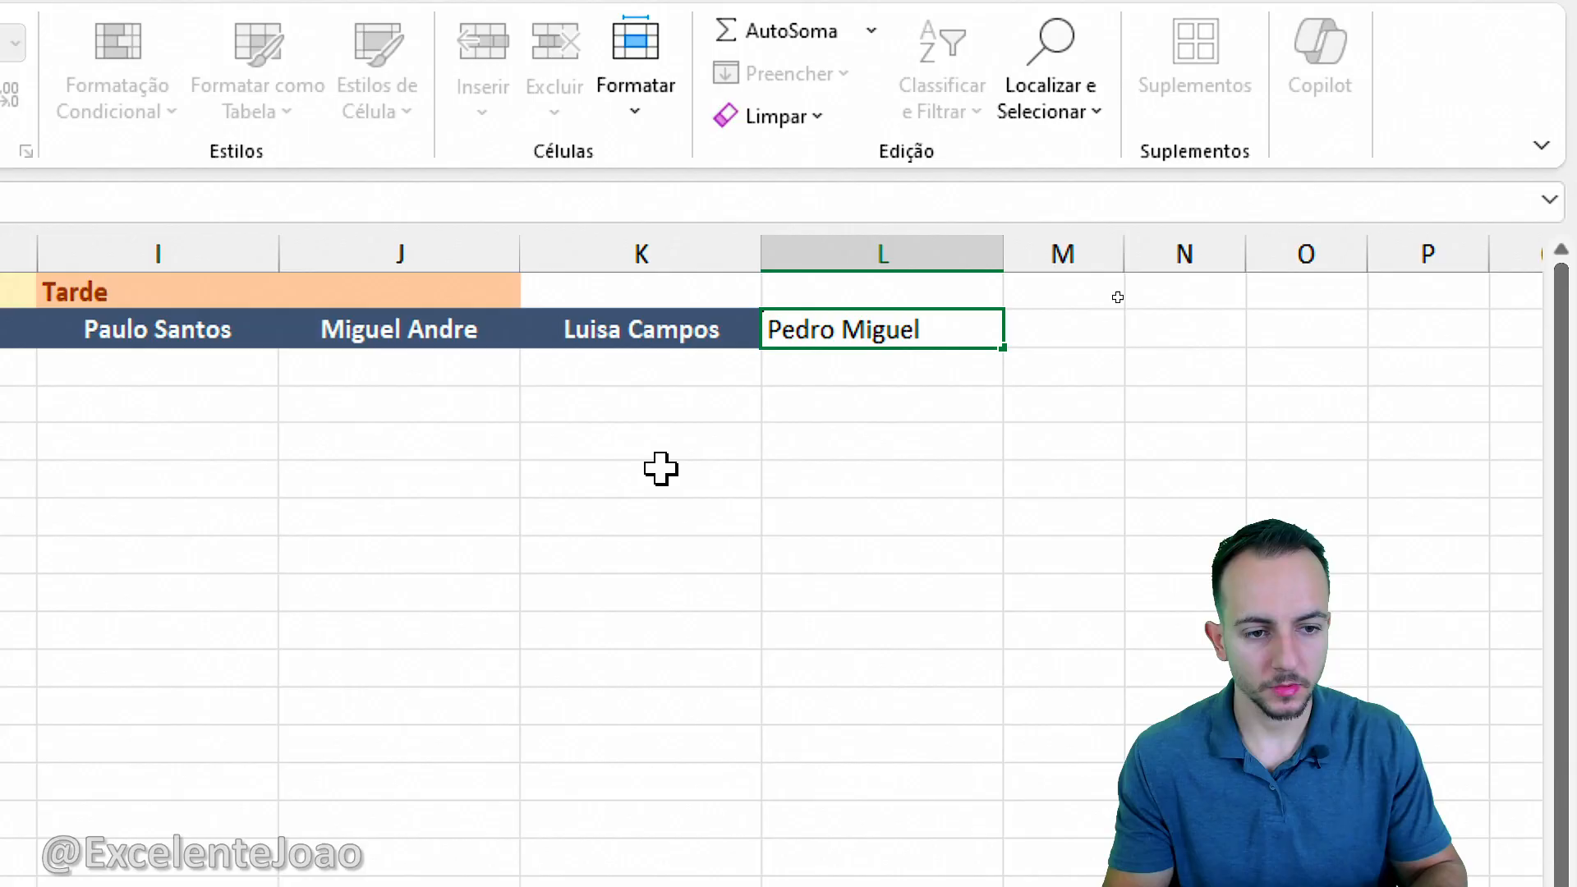
pyautogui.press('Return')
# Step: Enter the shift label Noite in cell K1, above the night employees
pyautogui.click(596, 267)
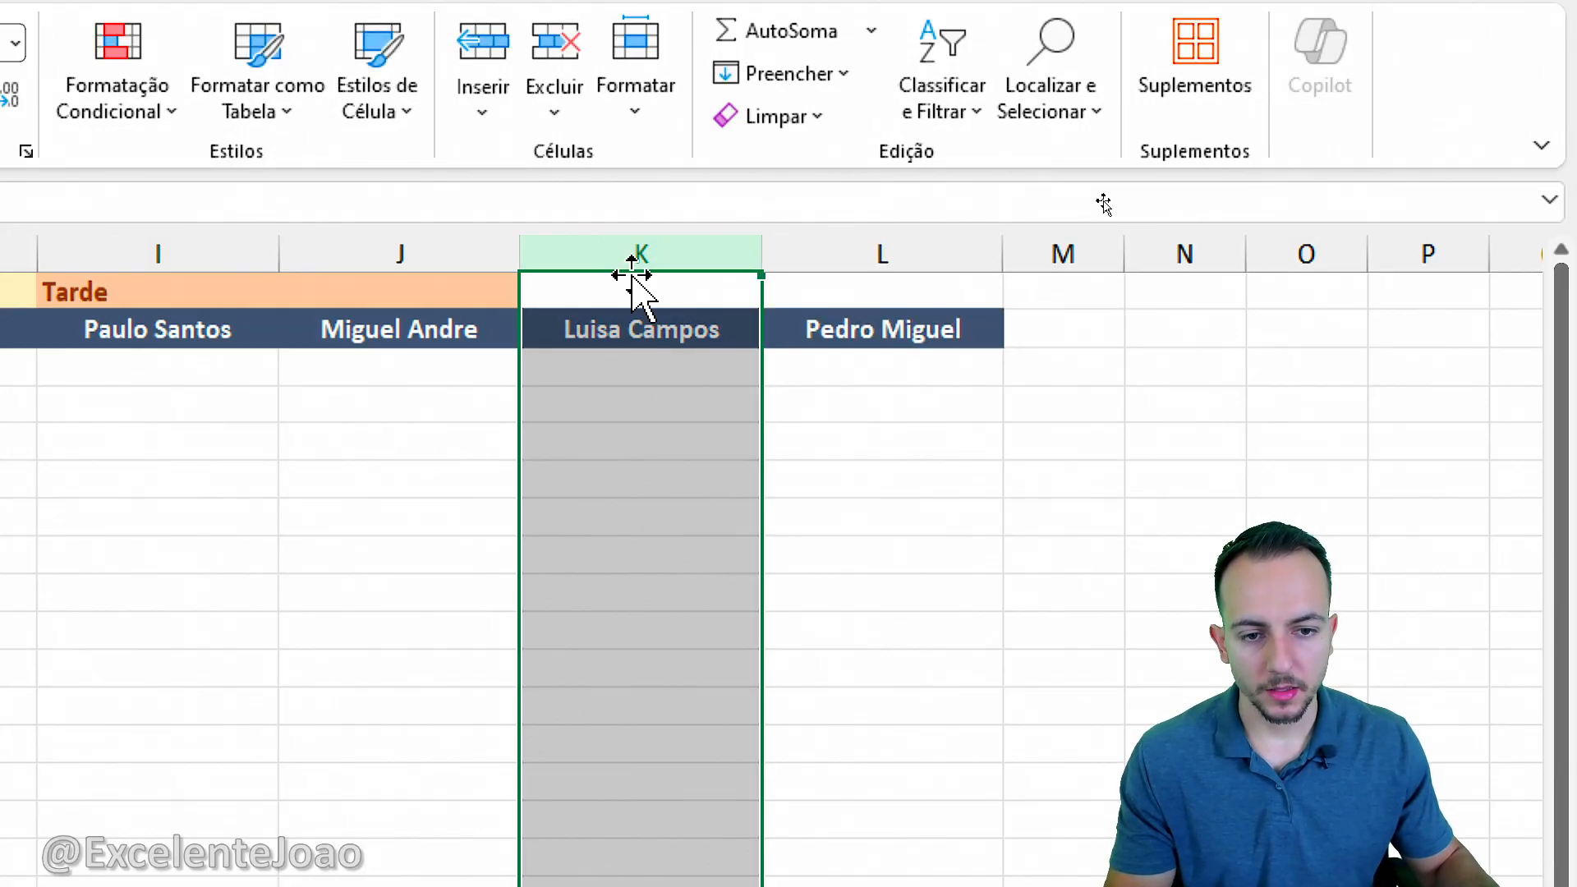
pyautogui.click(638, 279)
pyautogui.write('Noite')
pyautogui.hotkey('ctrl', 'Return')
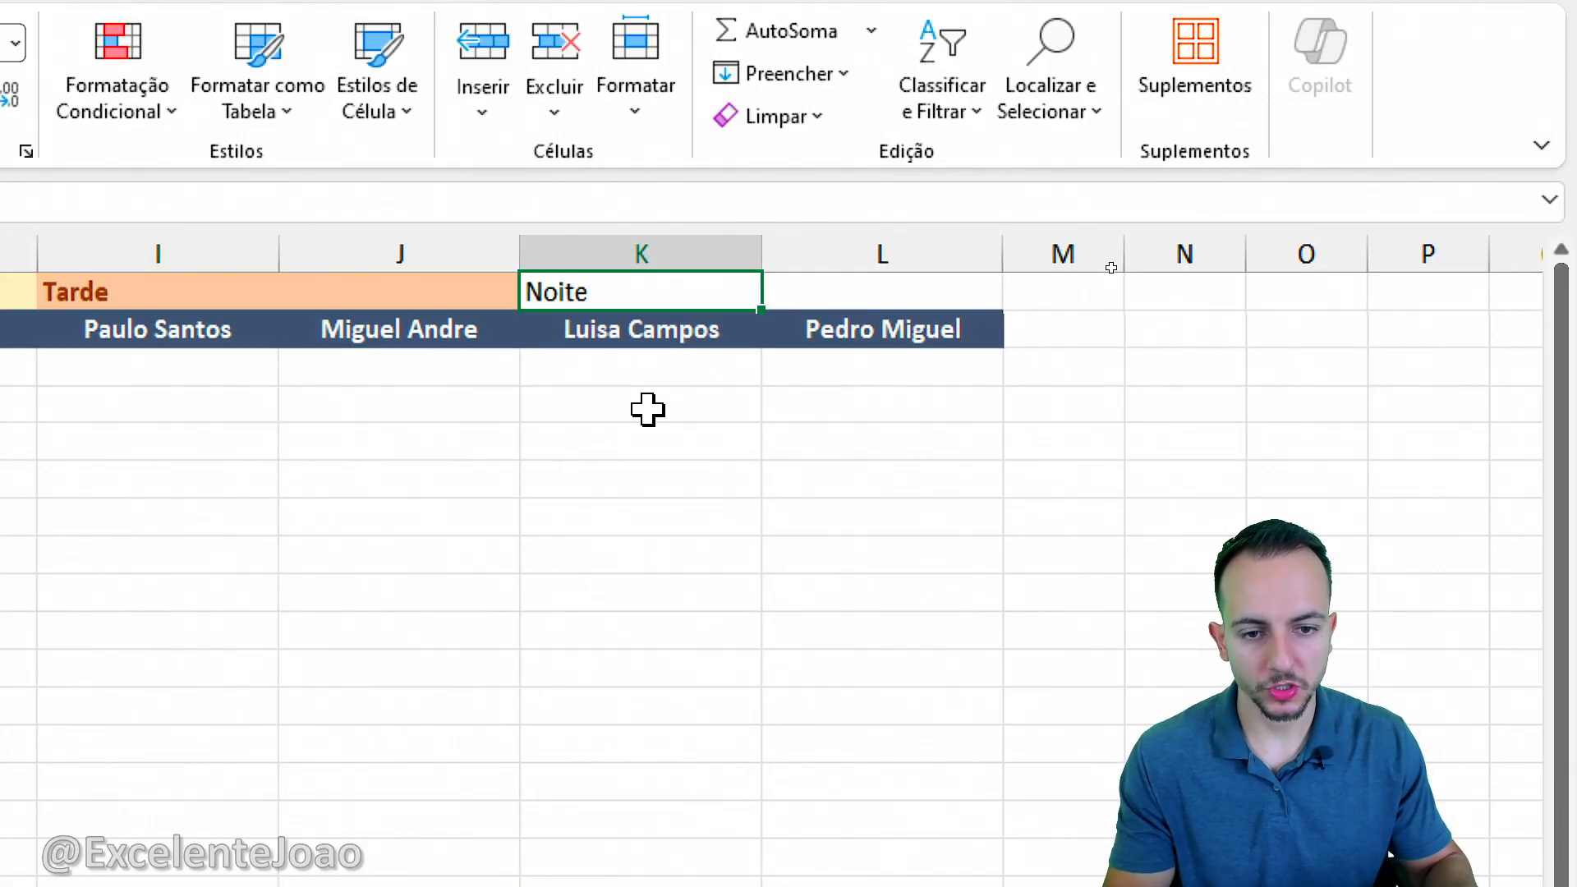
# Step: Format the Noite header cells K1:L1 with bold white text and a dark grey fill
pyautogui.moveTo(682, 289); pyautogui.dragTo(812, 285)
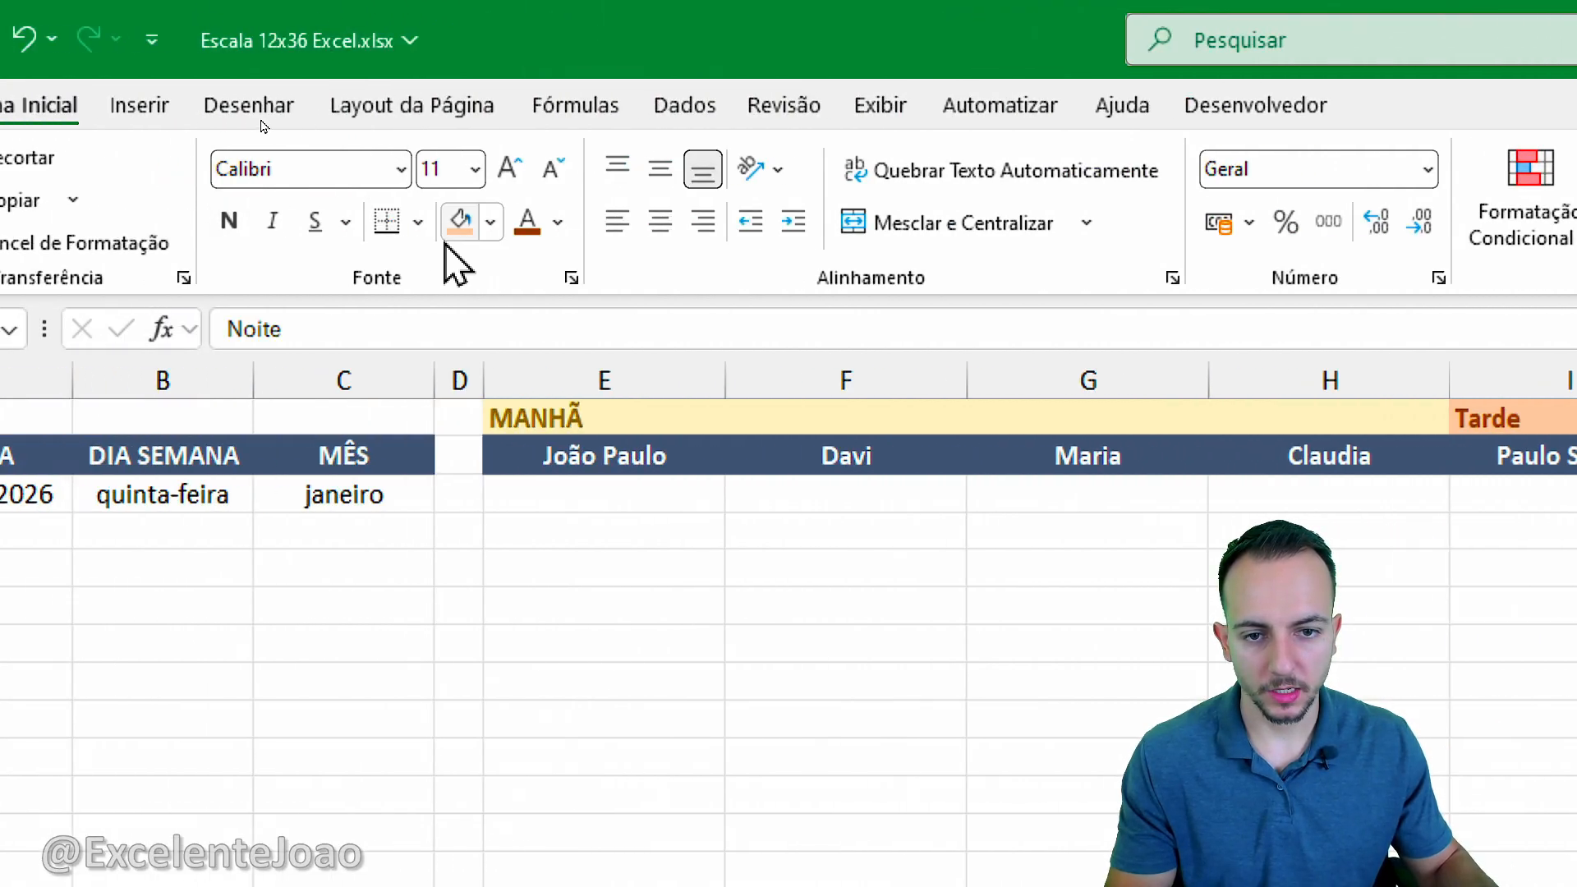
pyautogui.click(229, 220)
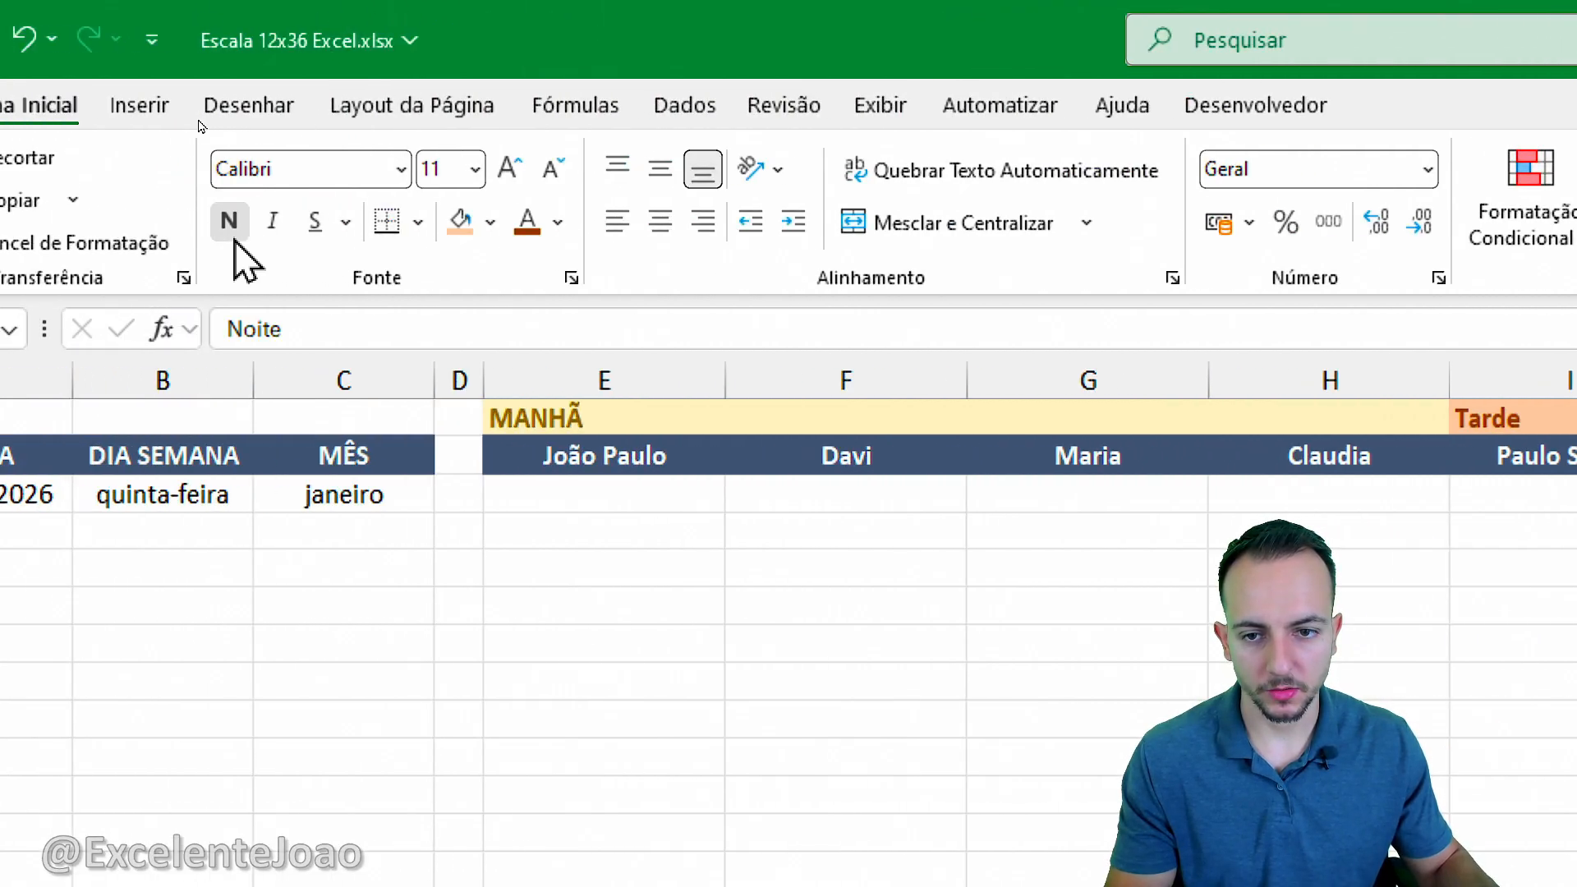
pyautogui.click(490, 222)
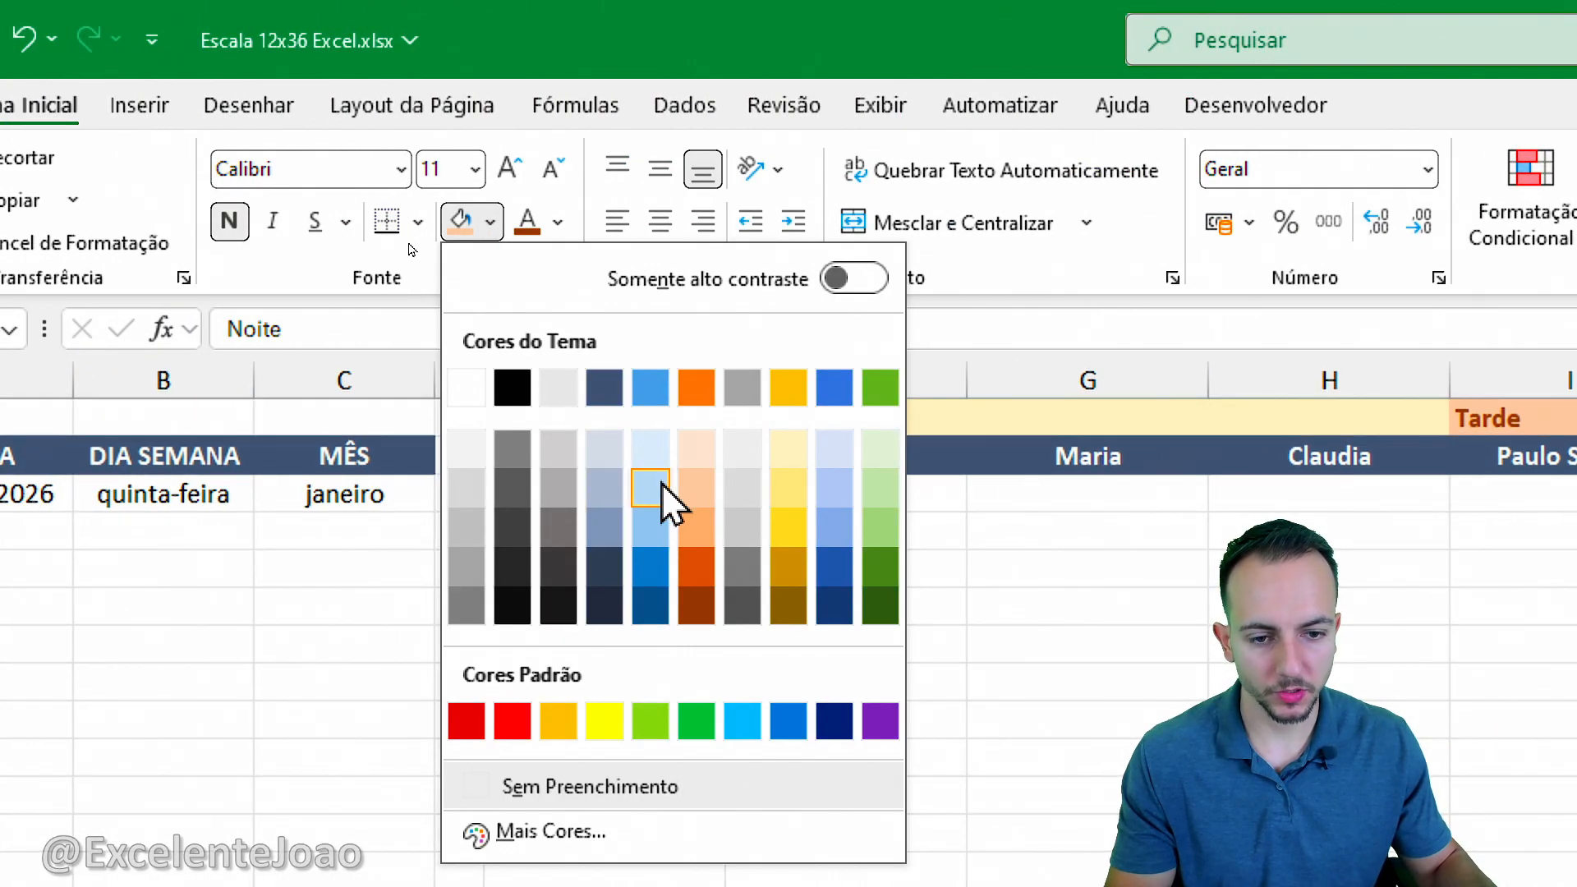
pyautogui.click(549, 566)
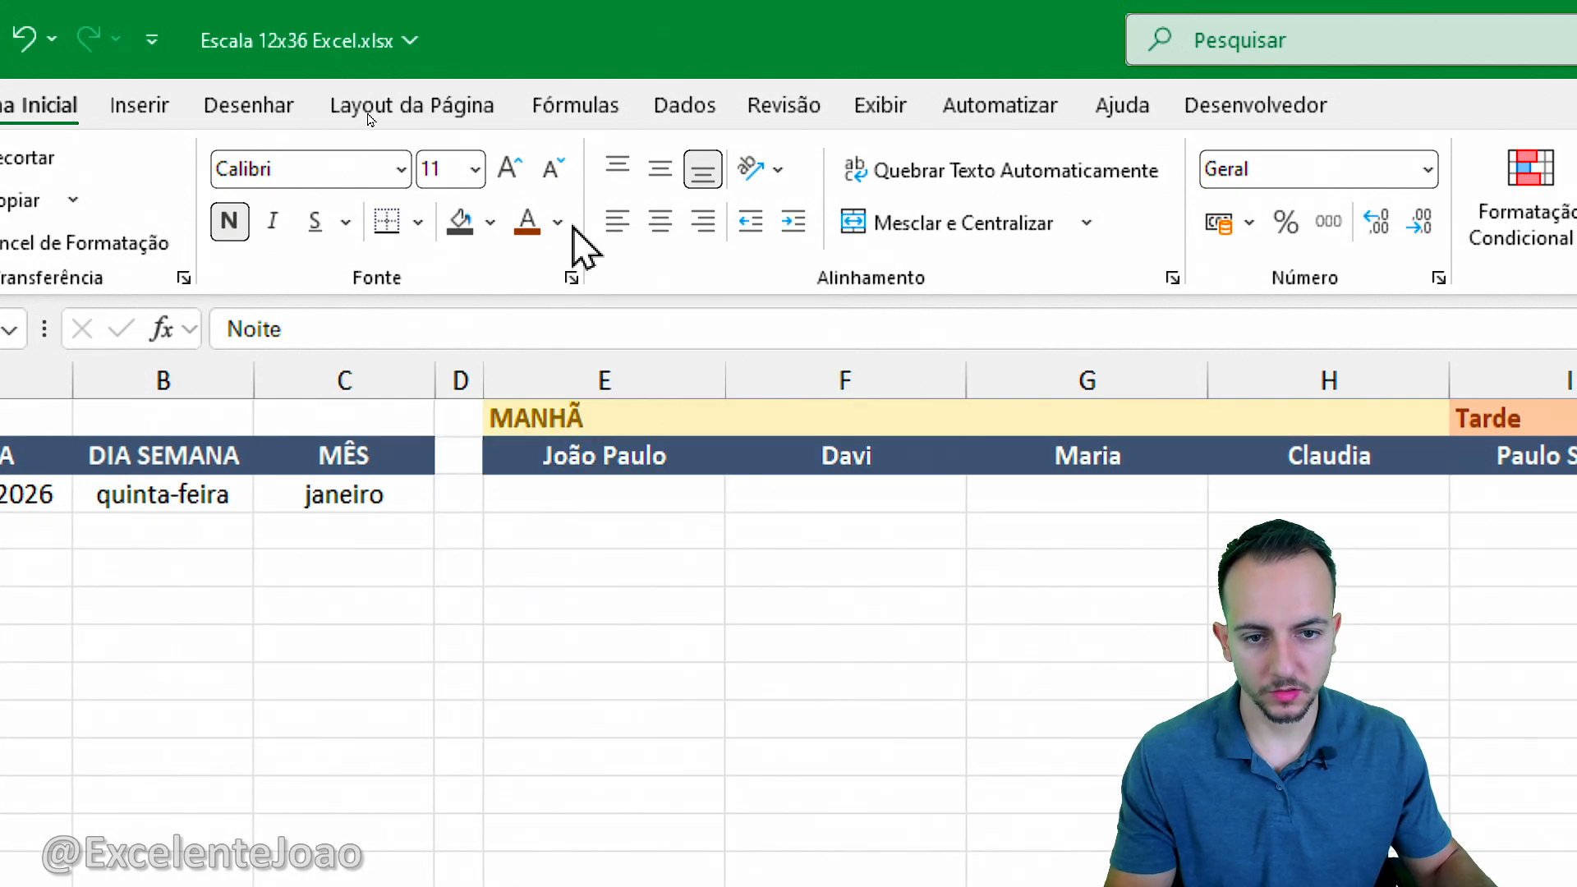
pyautogui.click(557, 222)
pyautogui.click(538, 444)
pyautogui.click(669, 595)
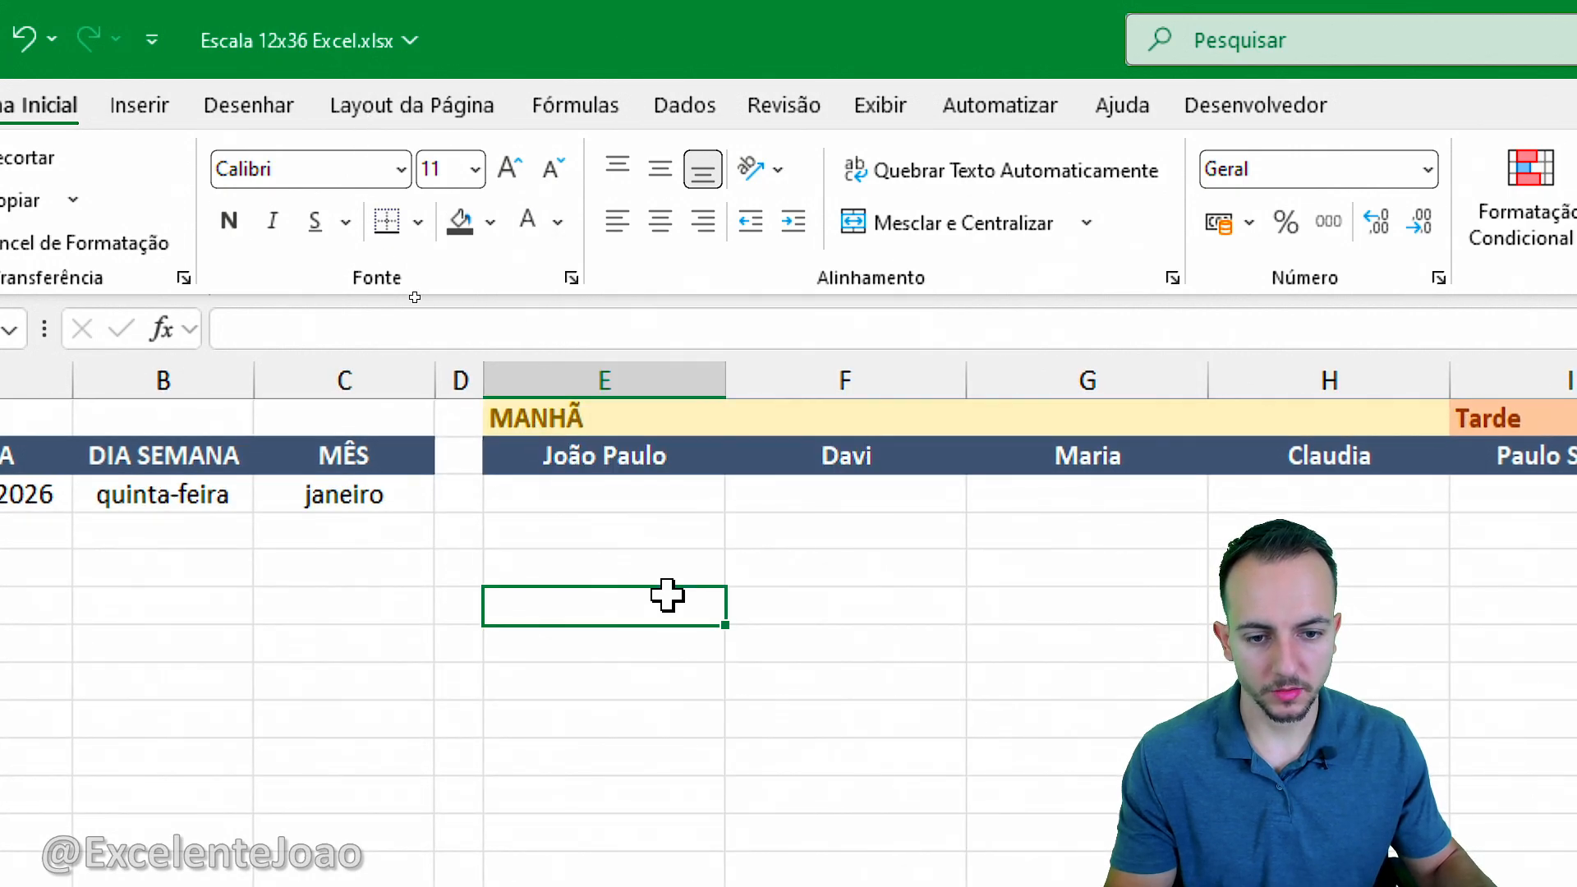
pyautogui.click(1501, 734)
pyautogui.click(597, 420)
pyautogui.click(404, 523)
pyautogui.click(232, 520)
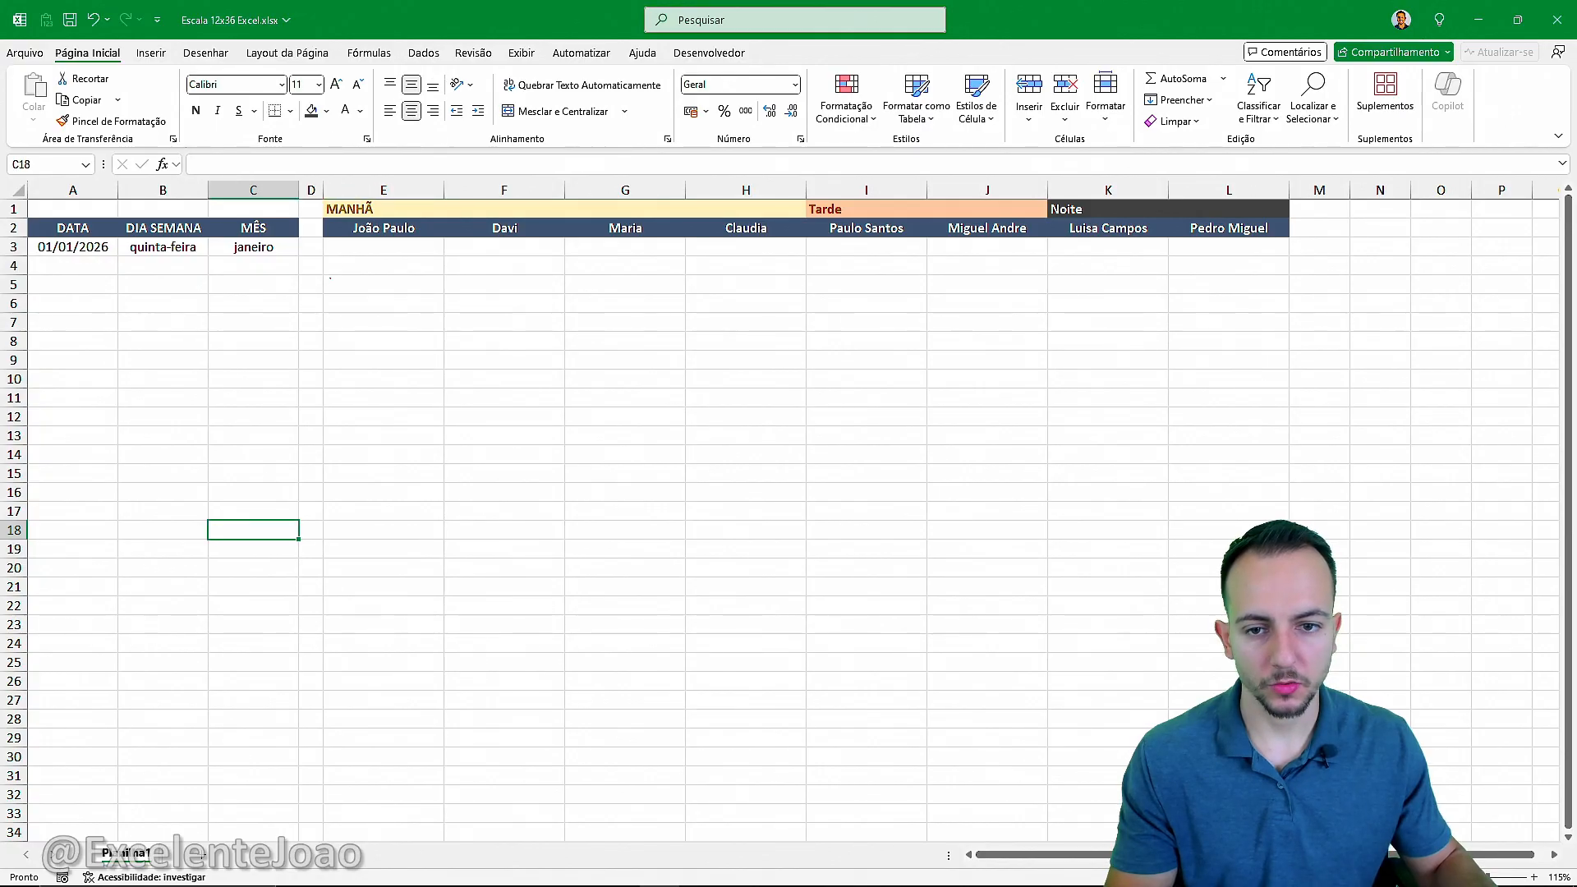
pyautogui.moveTo(347, 162); pyautogui.dragTo(484, 154)
pyautogui.moveTo(820, 238); pyautogui.dragTo(854, 174)
pyautogui.moveTo(1167, 161)
pyautogui.mouseDown()
pyautogui.moveTo(1052, 161)
pyautogui.moveTo(1098, 148)
pyautogui.mouseUp()
pyautogui.press('Escape')
pyautogui.click(415, 298)
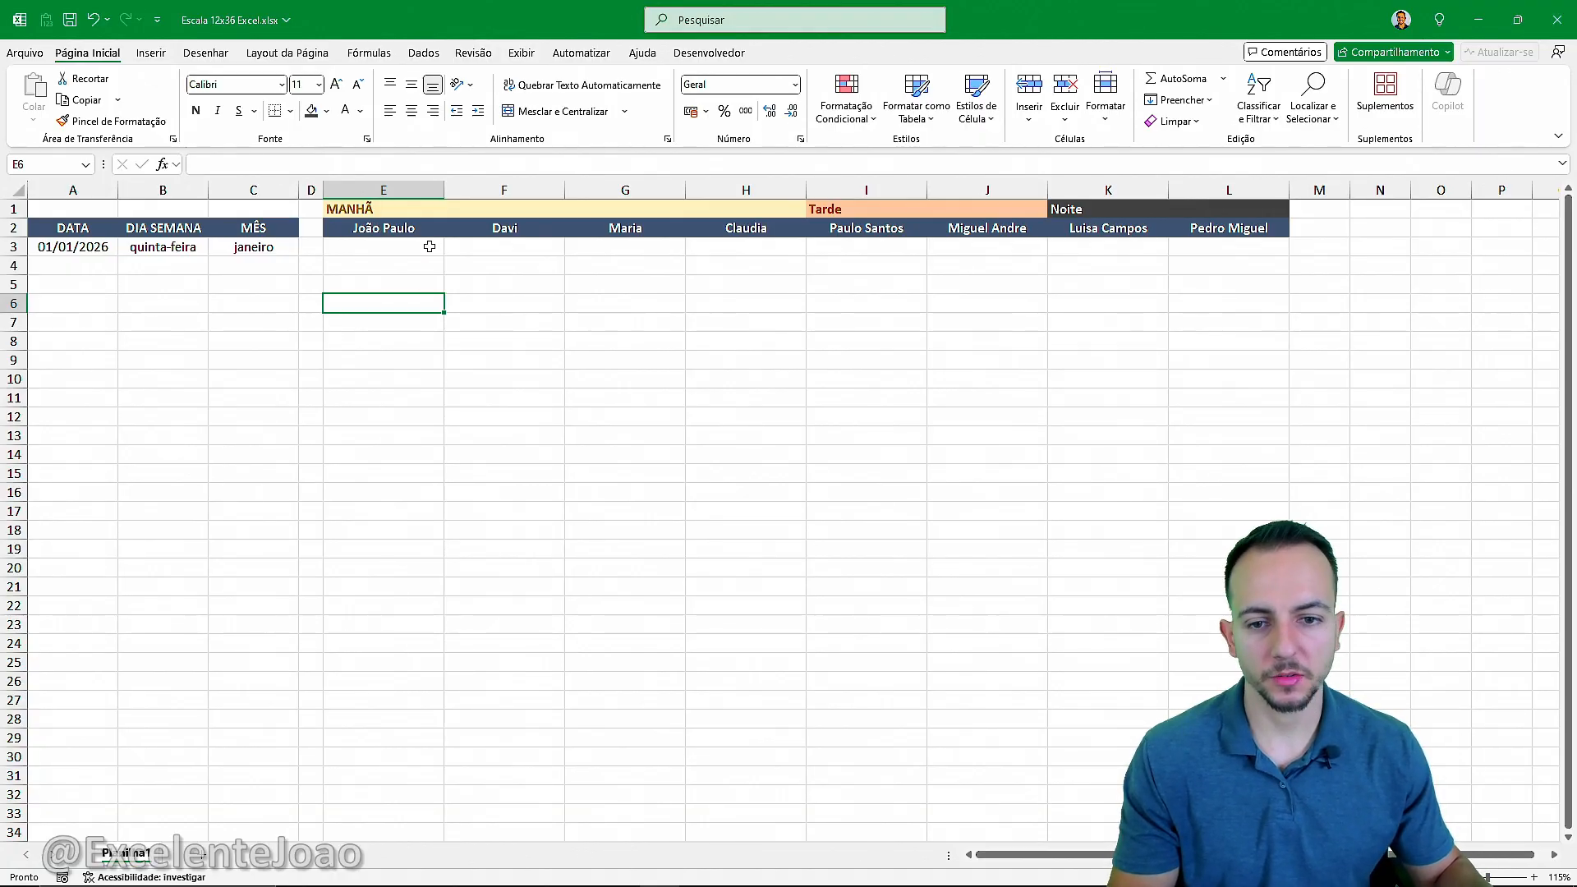
pyautogui.moveTo(430, 246); pyautogui.dragTo(1018, 644)
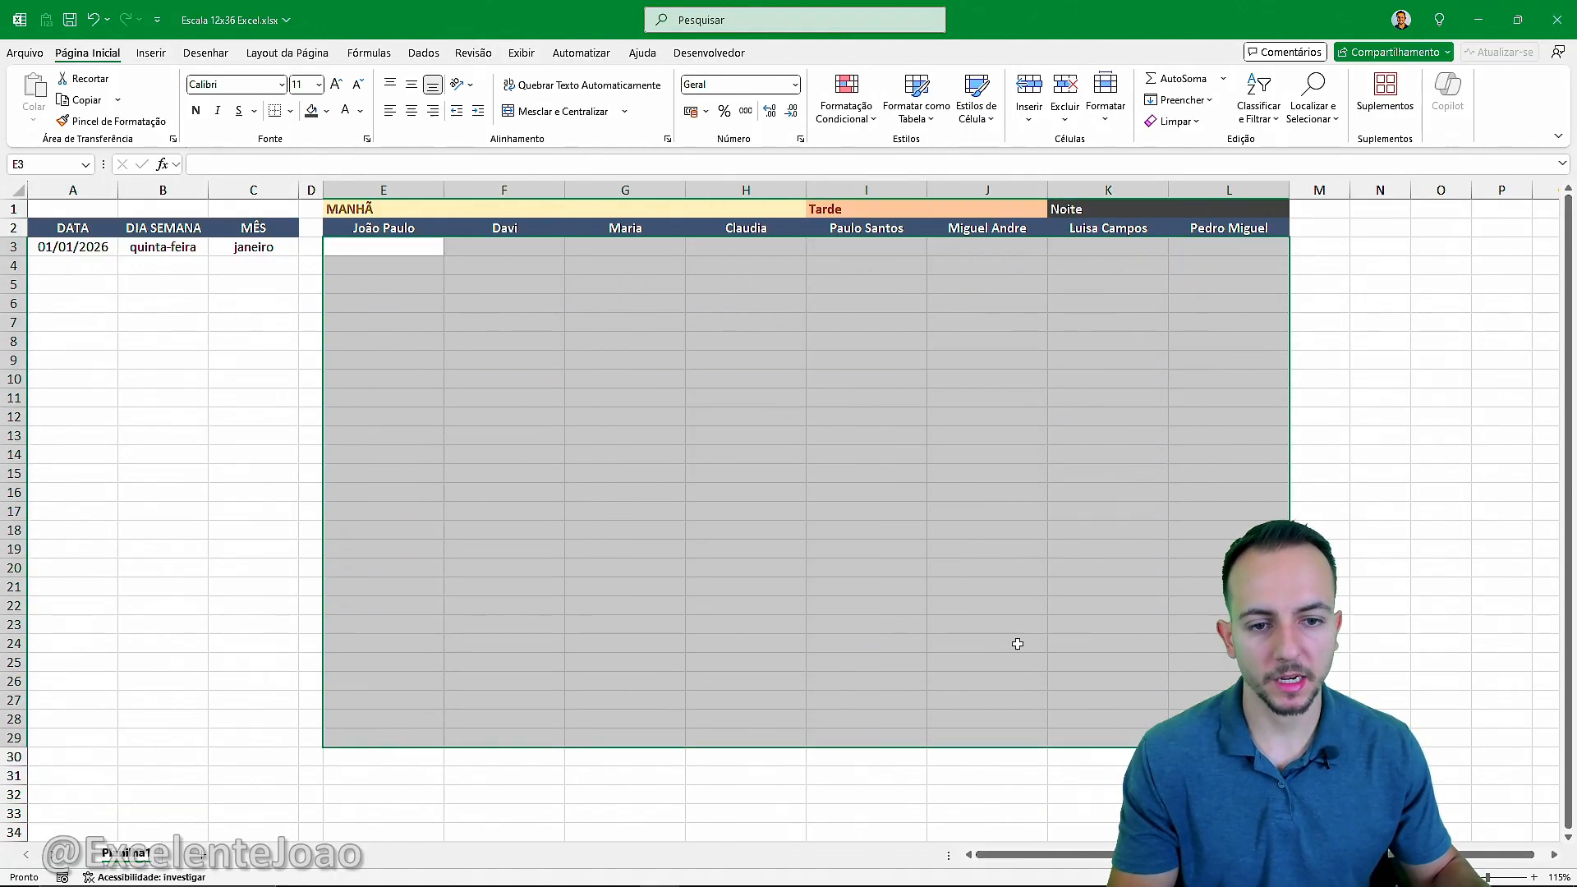
pyautogui.click(618, 540)
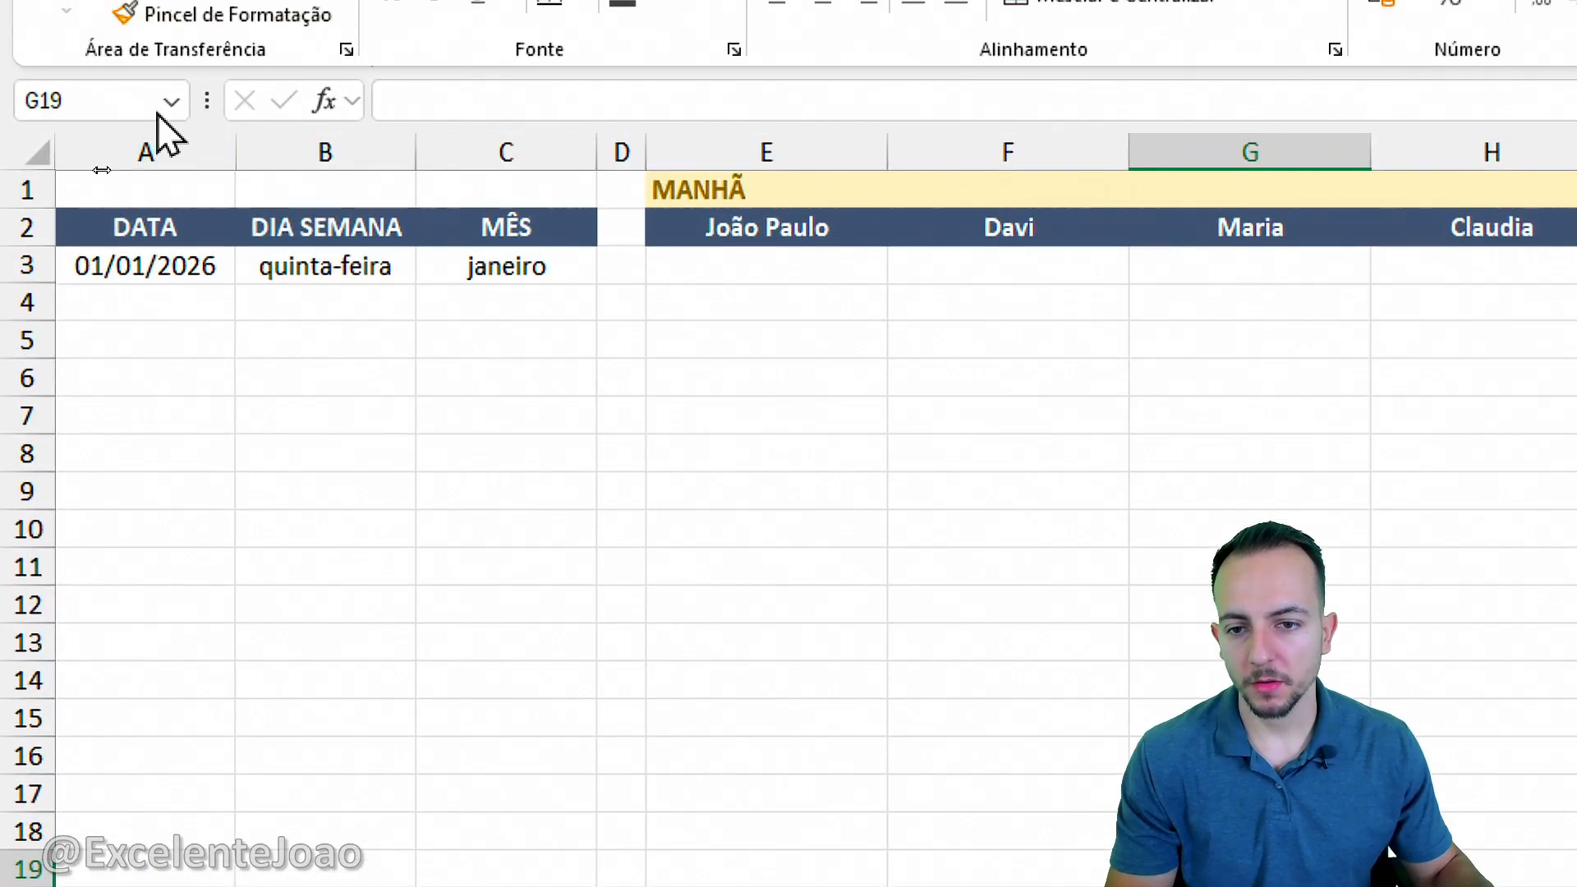
# Step: Fill the date, weekday and month cells A3:C3 down to row 20
pyautogui.moveTo(168, 257)
pyautogui.mouseDown()
pyautogui.moveTo(59, 246)
pyautogui.moveTo(547, 266)
pyautogui.moveTo(85, 249)
pyautogui.moveTo(493, 246)
pyautogui.mouseUp()
pyautogui.press('Escape')
pyautogui.moveTo(597, 269); pyautogui.dragTo(656, 298)
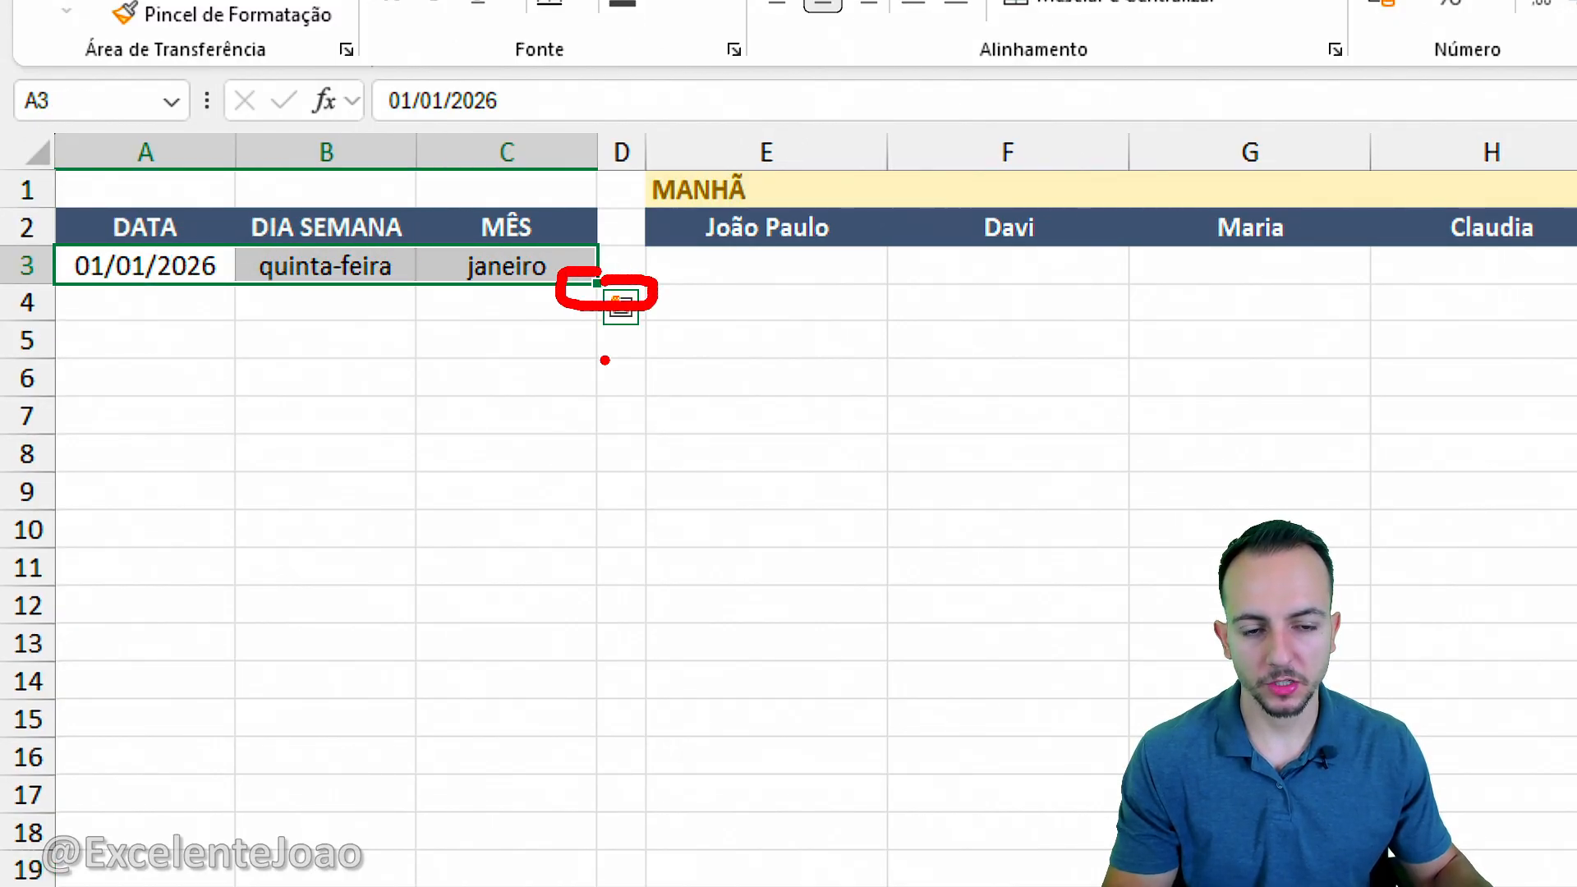
pyautogui.moveTo(605, 476); pyautogui.dragTo(608, 344)
pyautogui.press('Escape')
pyautogui.moveTo(597, 284)
pyautogui.mouseDown()
pyautogui.moveTo(584, 789)
pyautogui.moveTo(577, 616)
pyautogui.mouseUp()
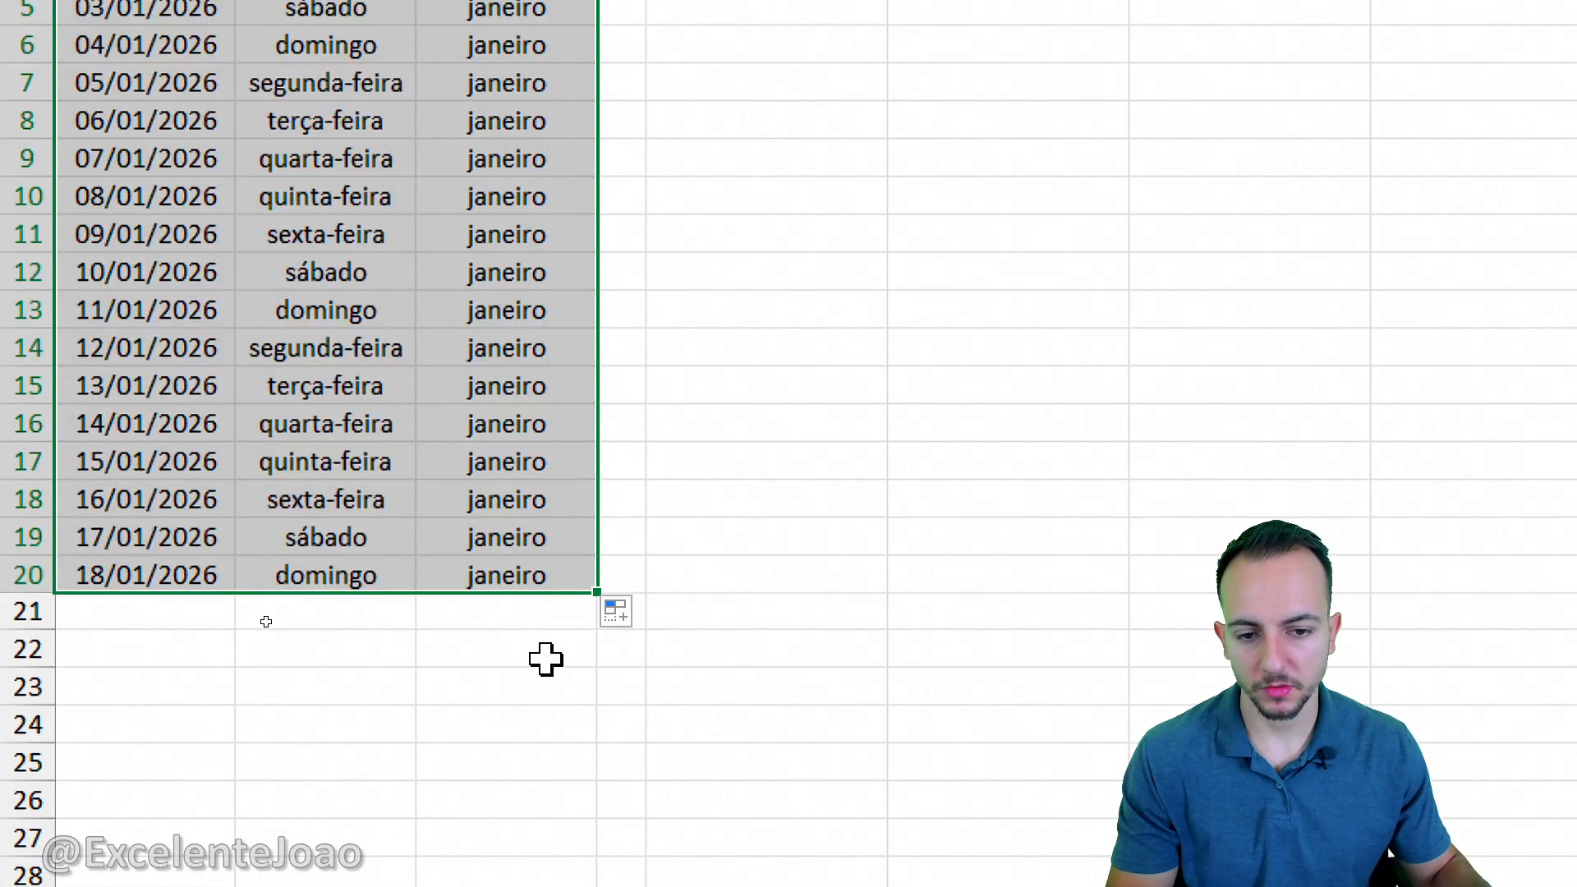
pyautogui.click(542, 681)
pyautogui.scroll(1, 536, 230)
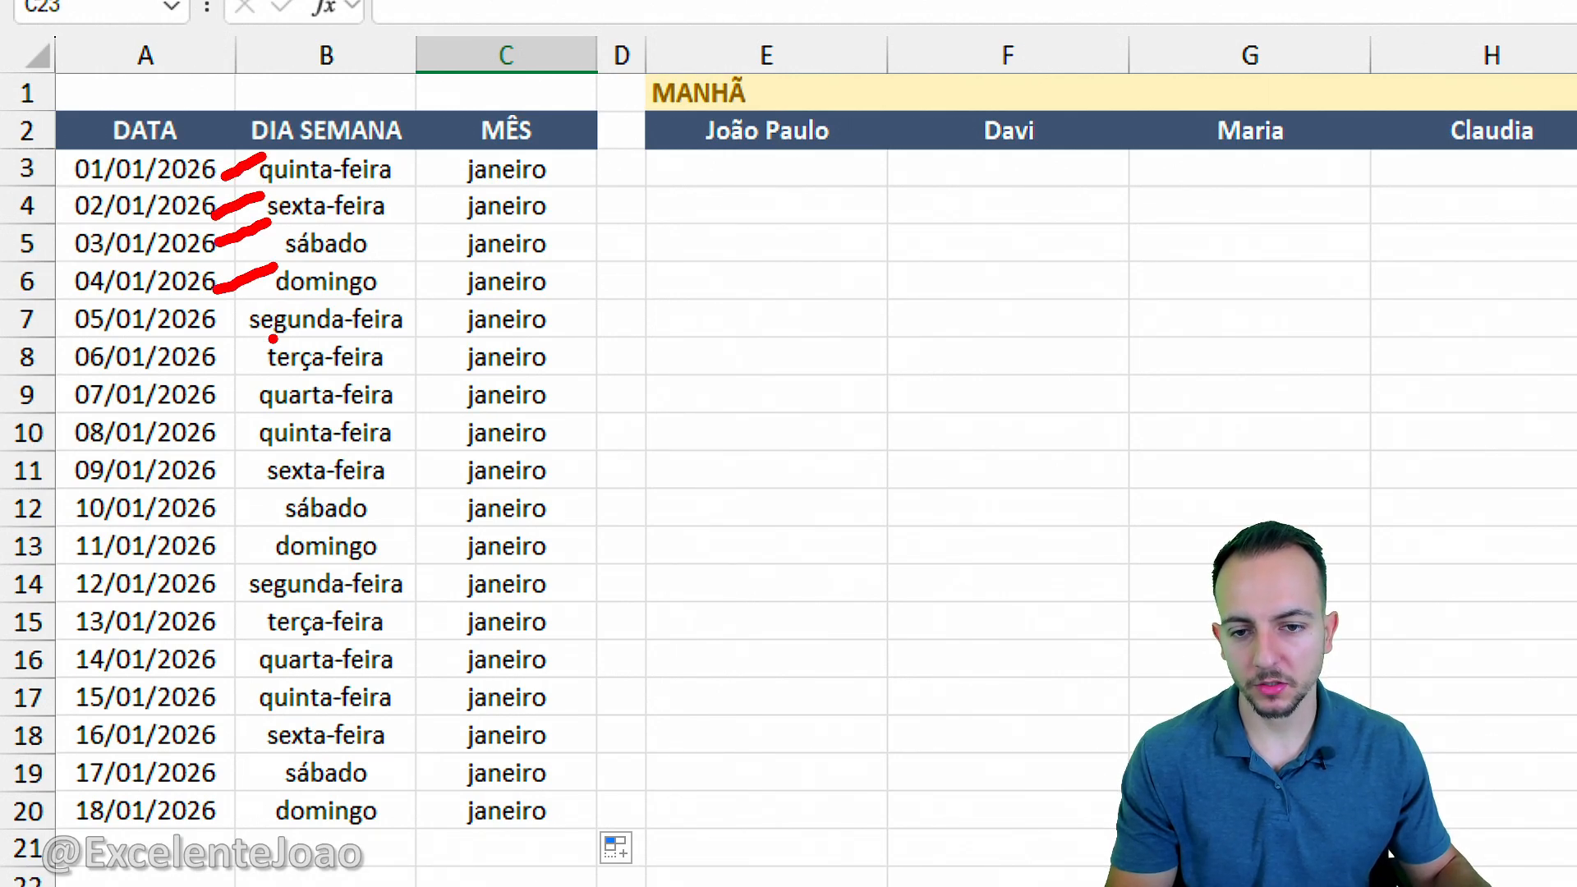
# Step: Clear the filled date, weekday and month cells A4:C20
pyautogui.press('Escape')
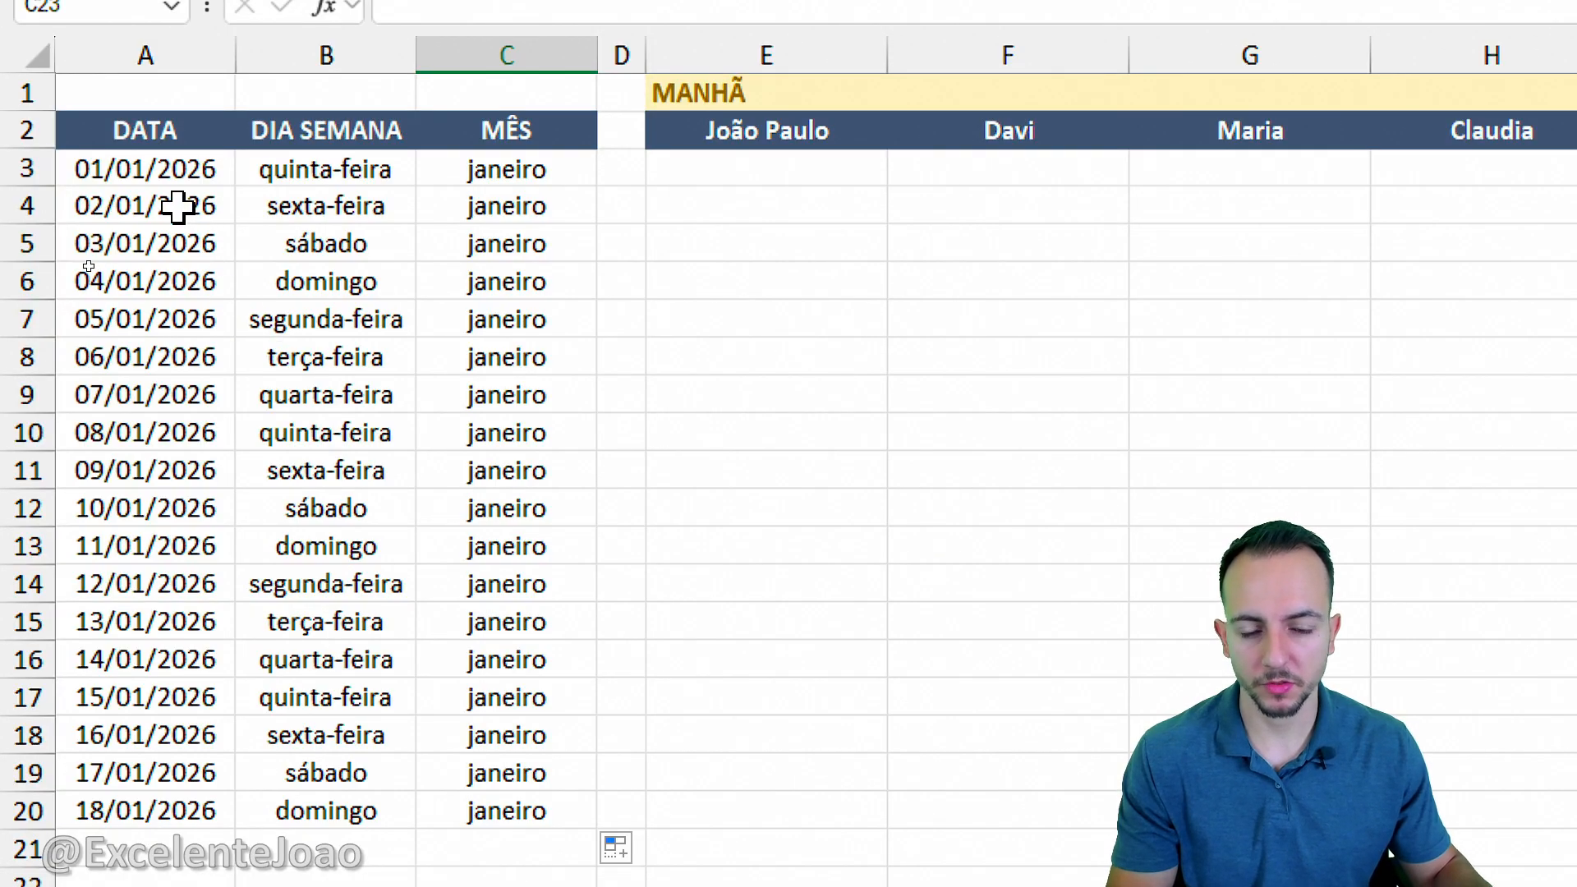
pyautogui.moveTo(183, 205); pyautogui.dragTo(517, 807)
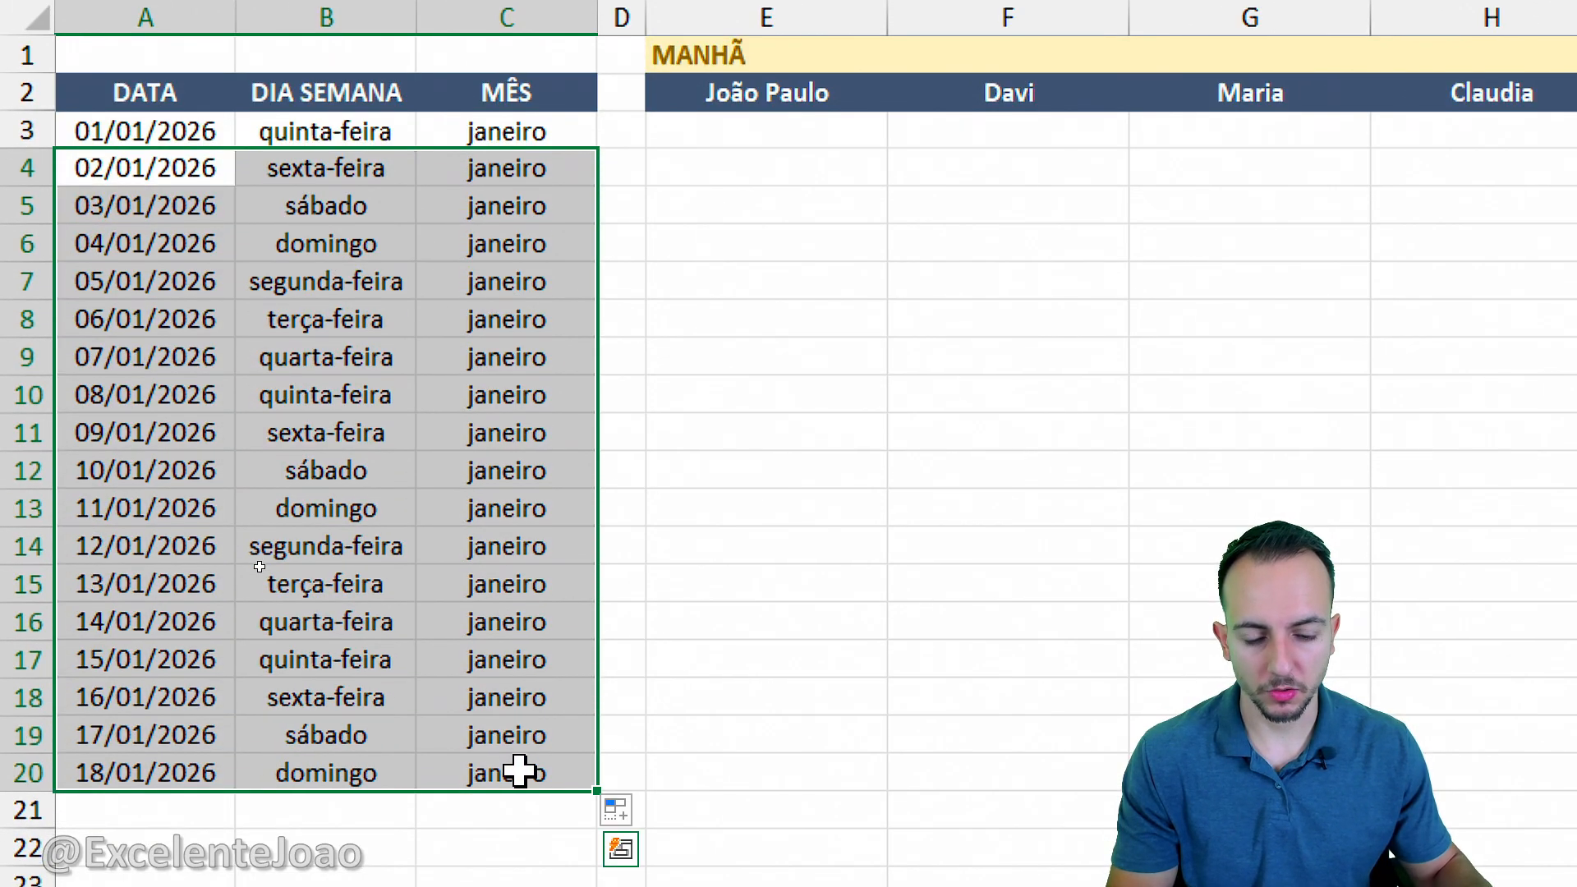
pyautogui.press('Delete')
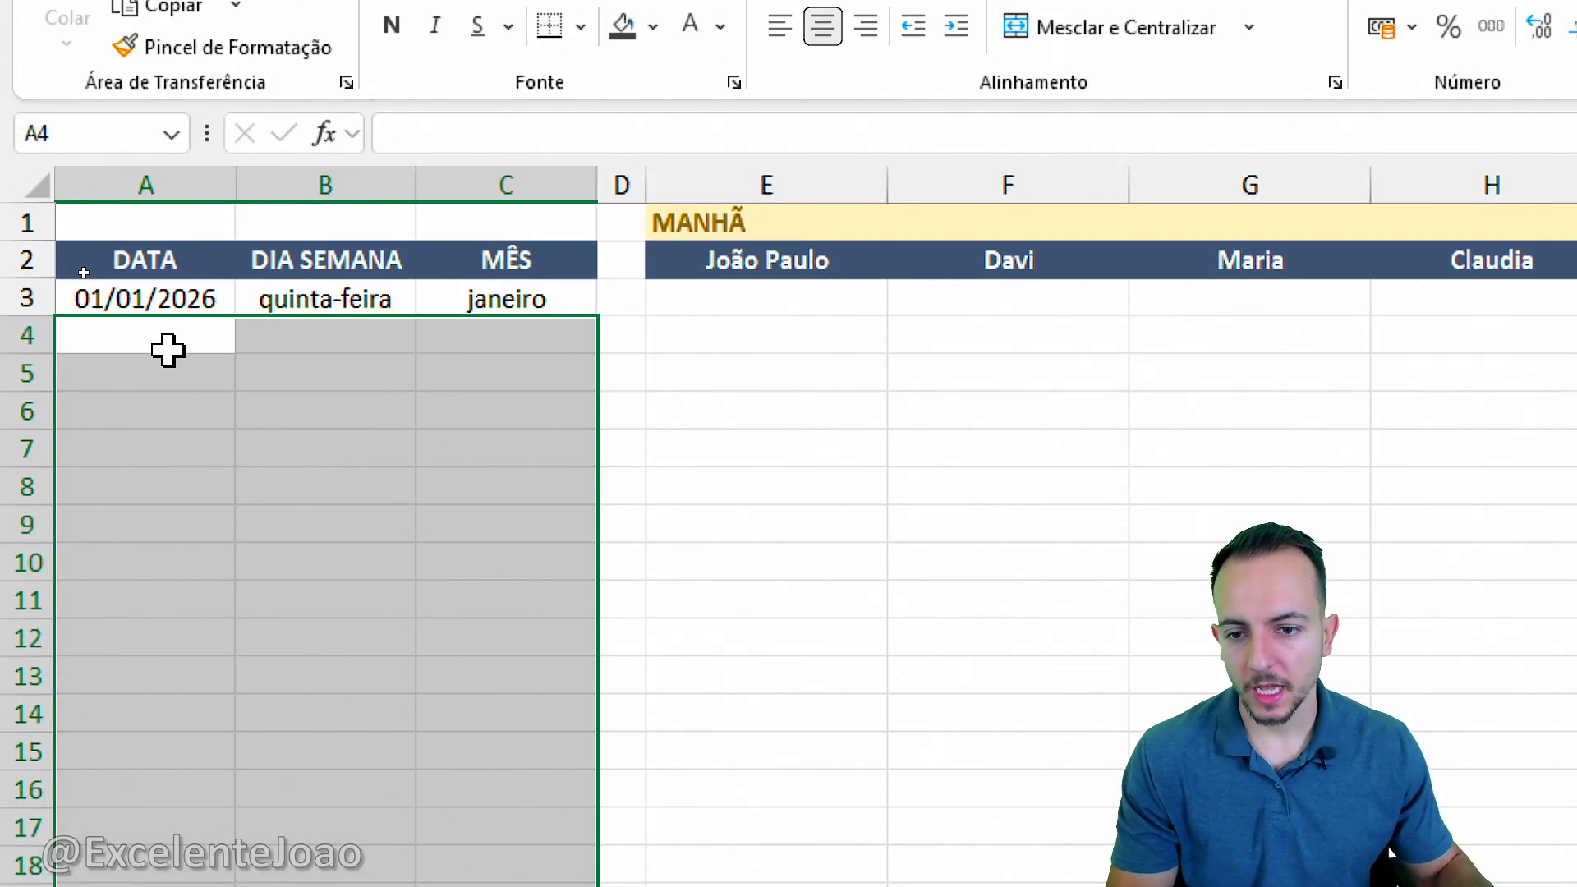
# Step: Enter the formula =A3+1 in cell A4 to calculate the following date
pyautogui.click(169, 176)
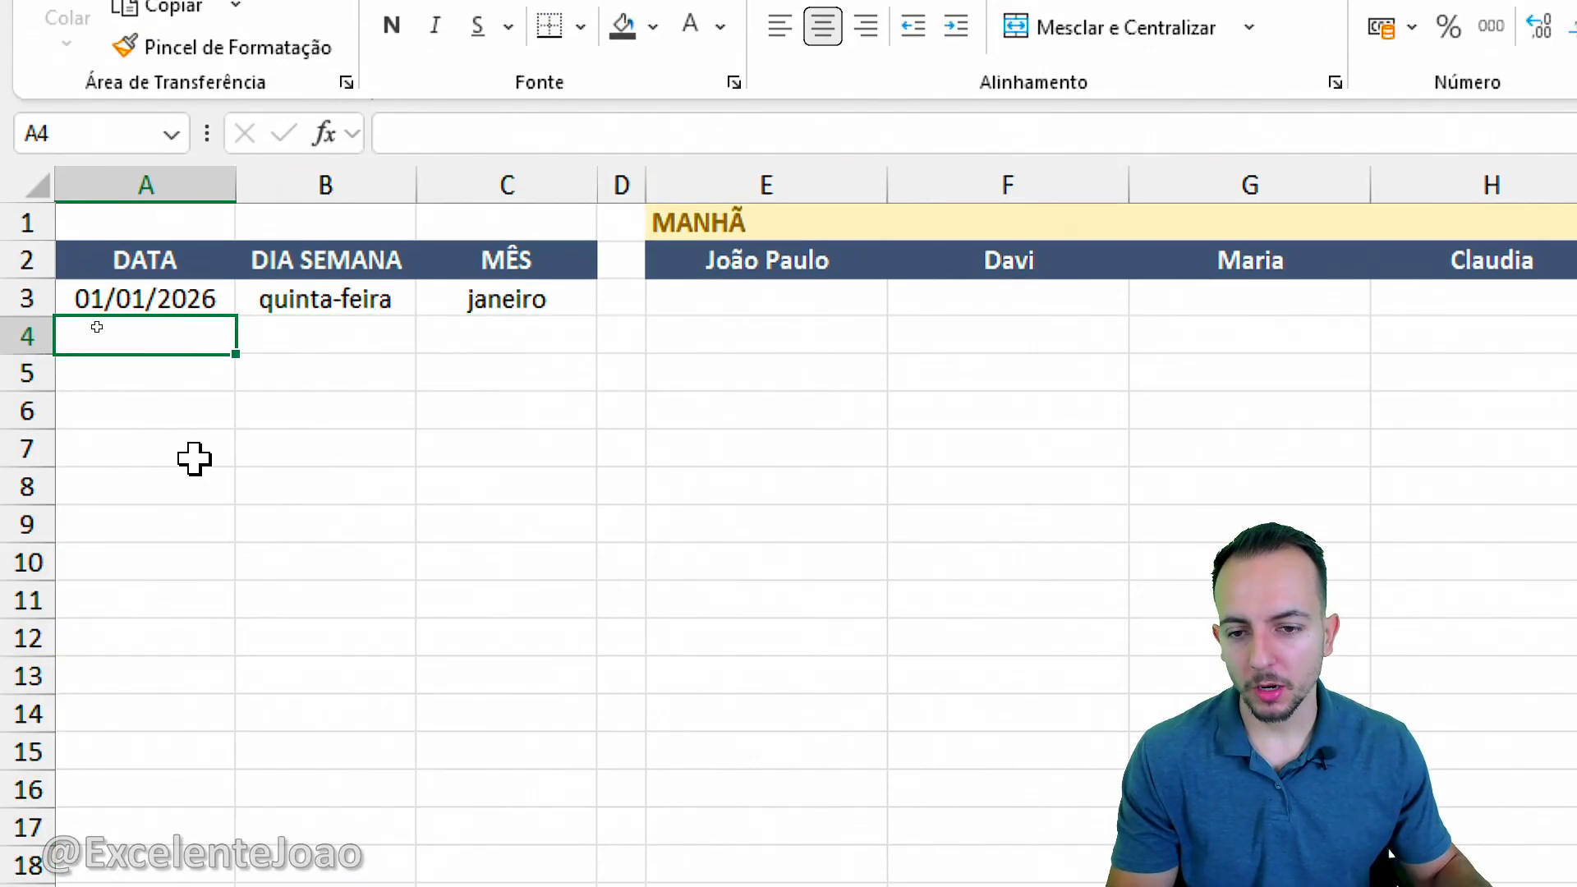
pyautogui.write('=')
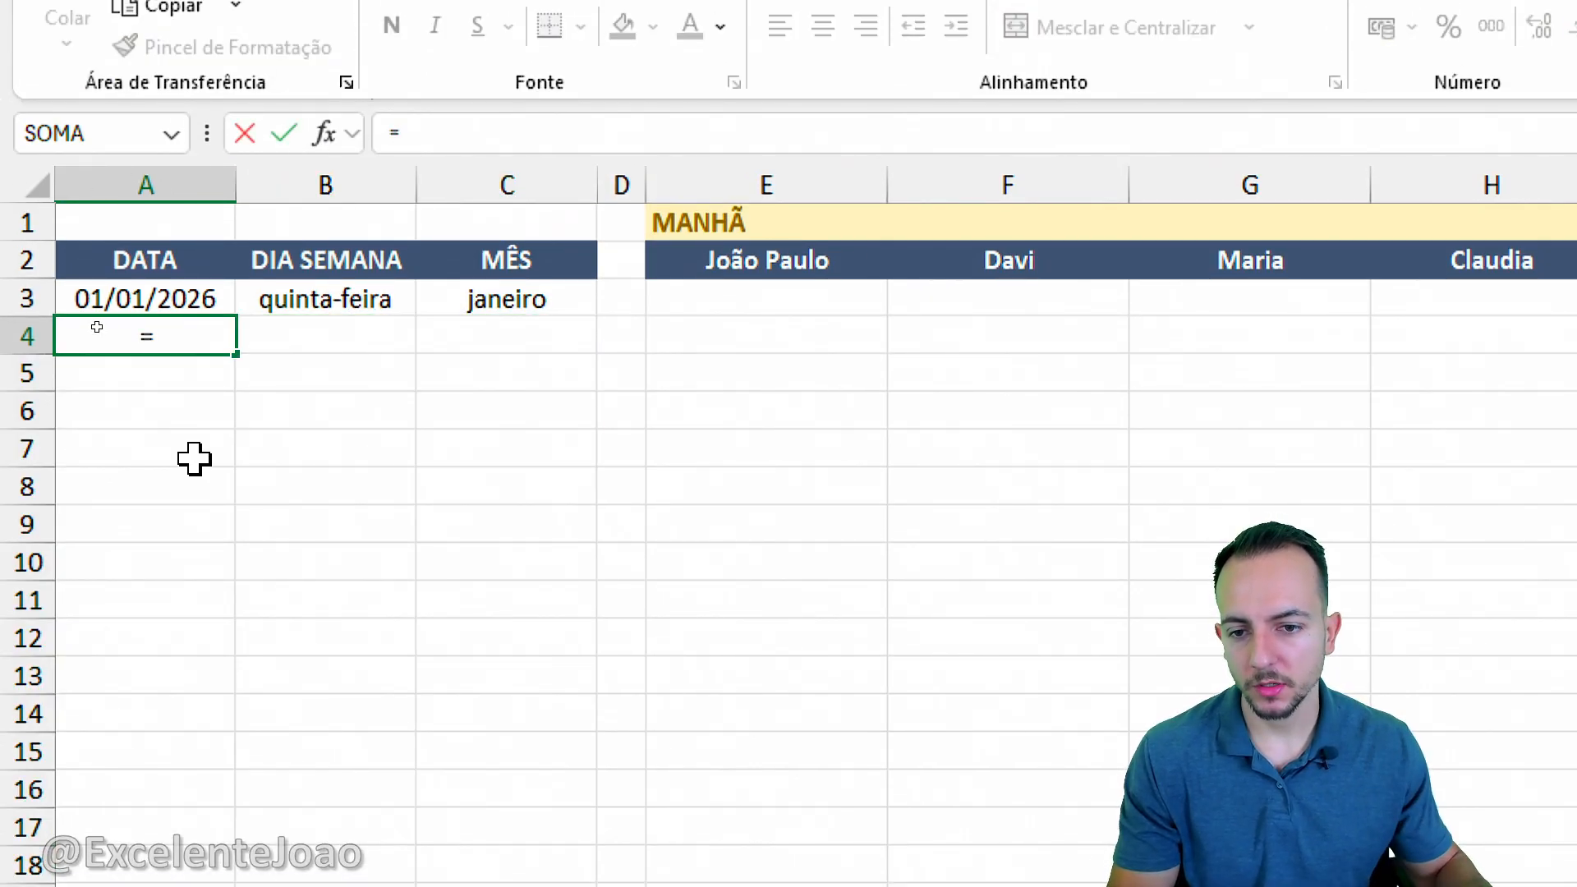
pyautogui.click(232, 299)
pyautogui.write('+1')
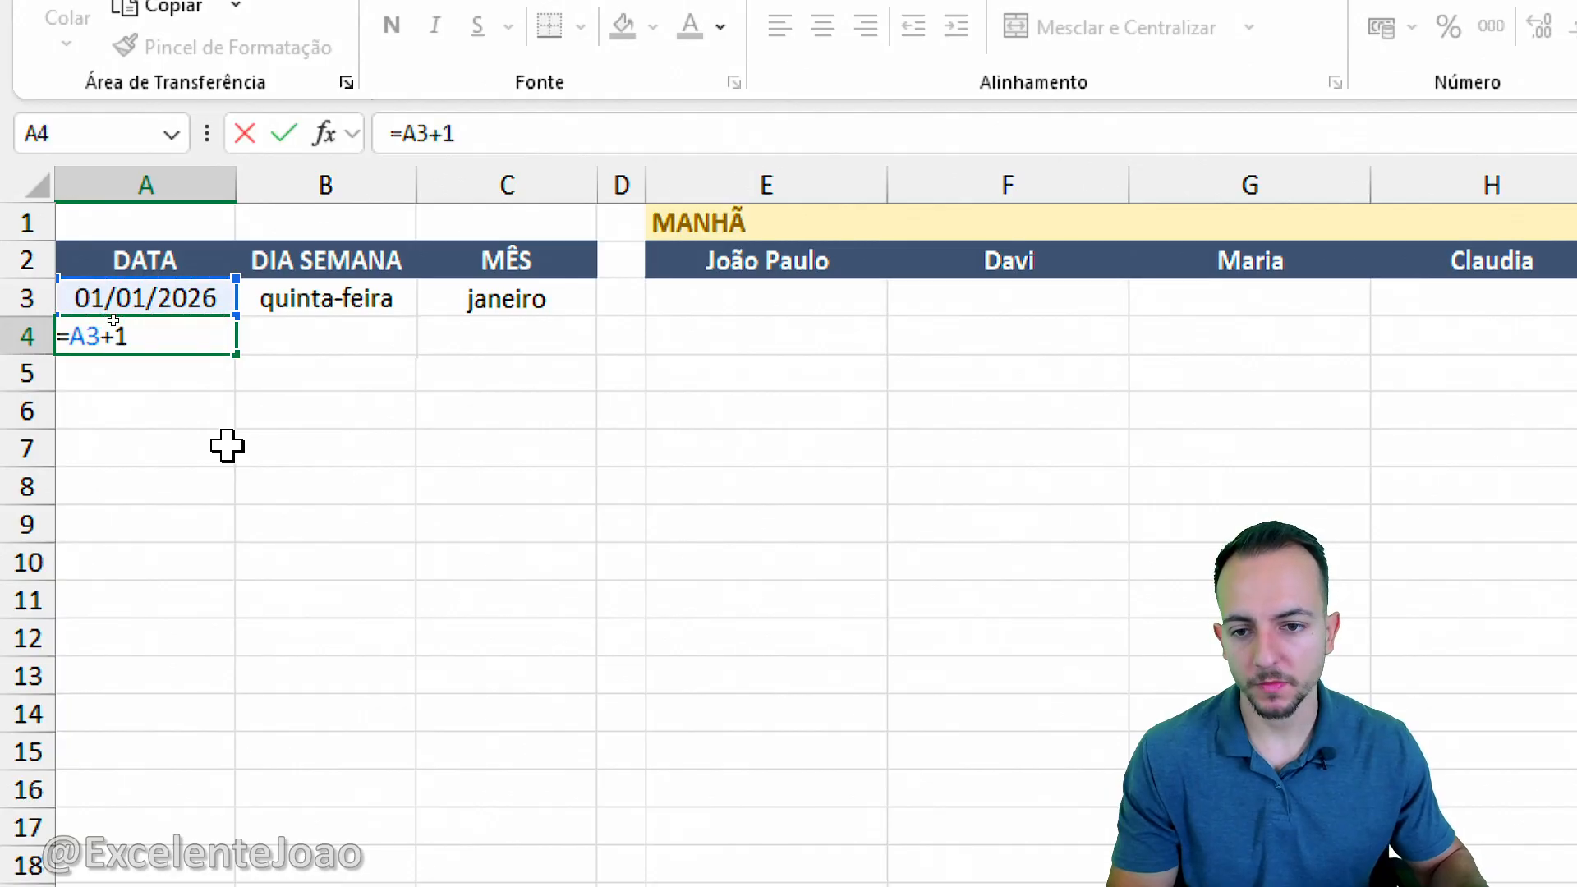
pyautogui.press('Return')
# Step: Copy the weekday formula from B3 and the month formula from C3 down into row 4
pyautogui.click(335, 325)
pyautogui.click(338, 299)
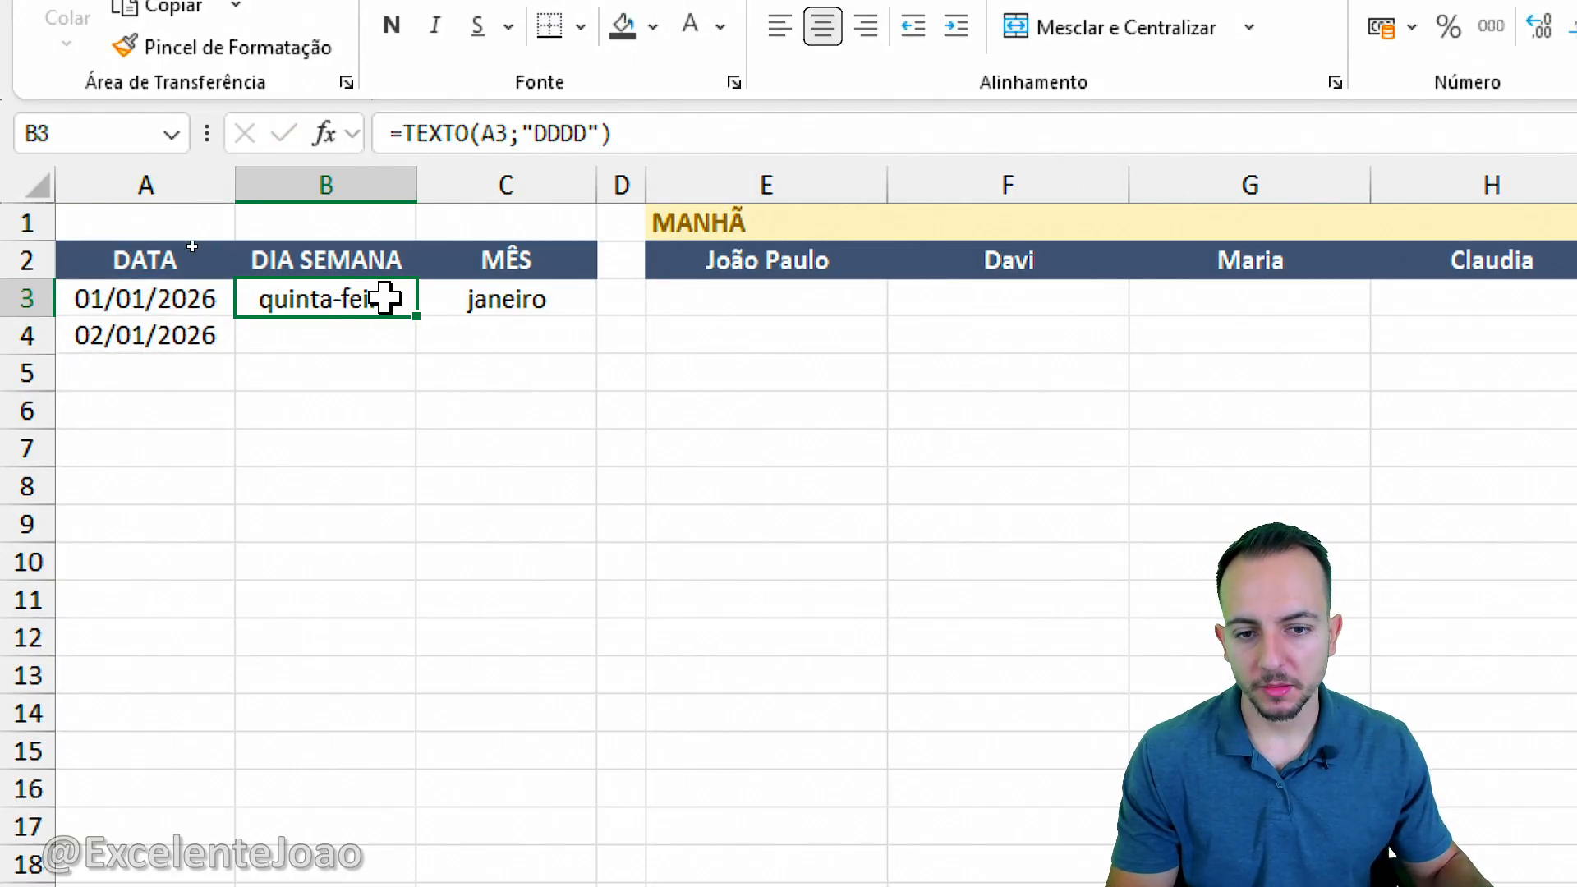
pyautogui.moveTo(415, 317); pyautogui.dragTo(407, 345)
pyautogui.click(496, 307)
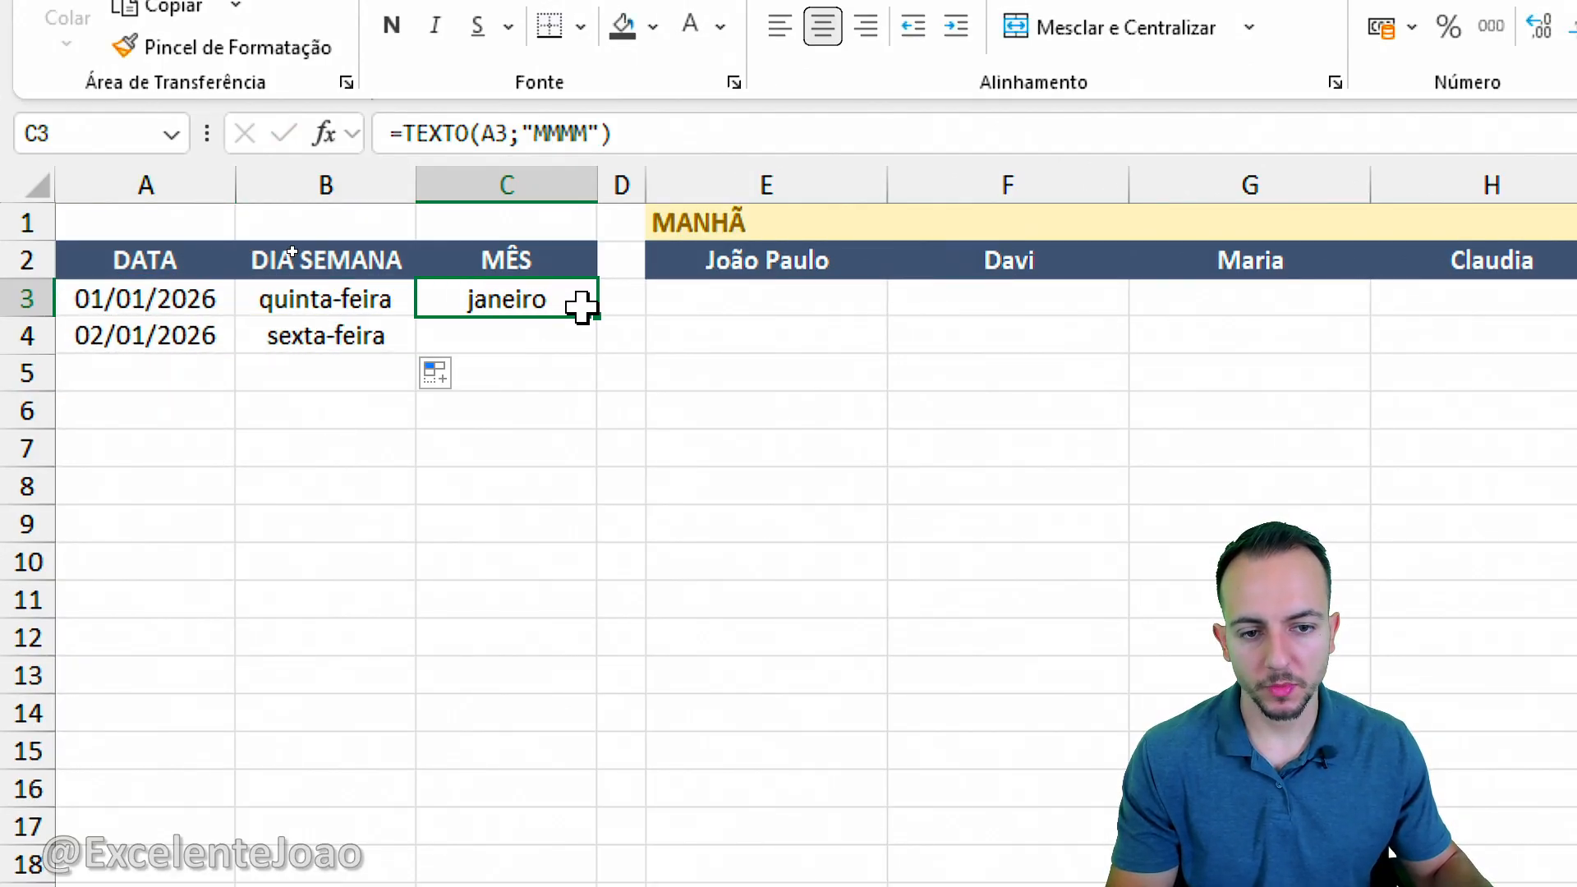
pyautogui.moveTo(600, 322); pyautogui.dragTo(592, 343)
pyautogui.click(573, 440)
# Step: Fill the date, weekday and month formulas in A4:C4 down to row 30
pyautogui.moveTo(194, 327); pyautogui.dragTo(486, 342)
pyautogui.moveTo(598, 343); pyautogui.dragTo(606, 771)
pyautogui.click(535, 661)
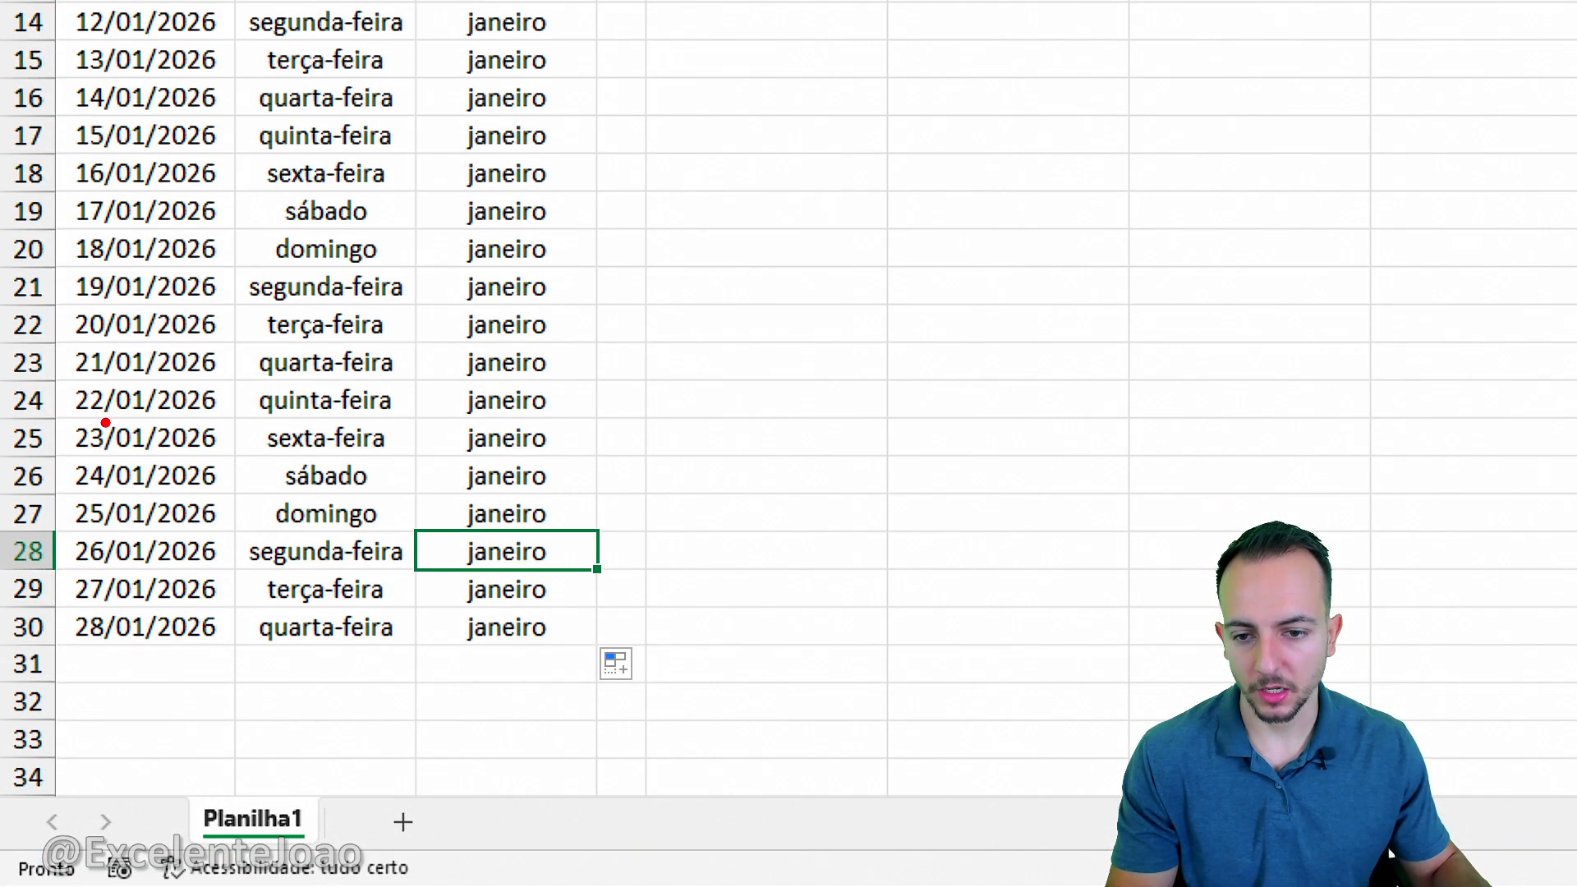
pyautogui.press('Escape')
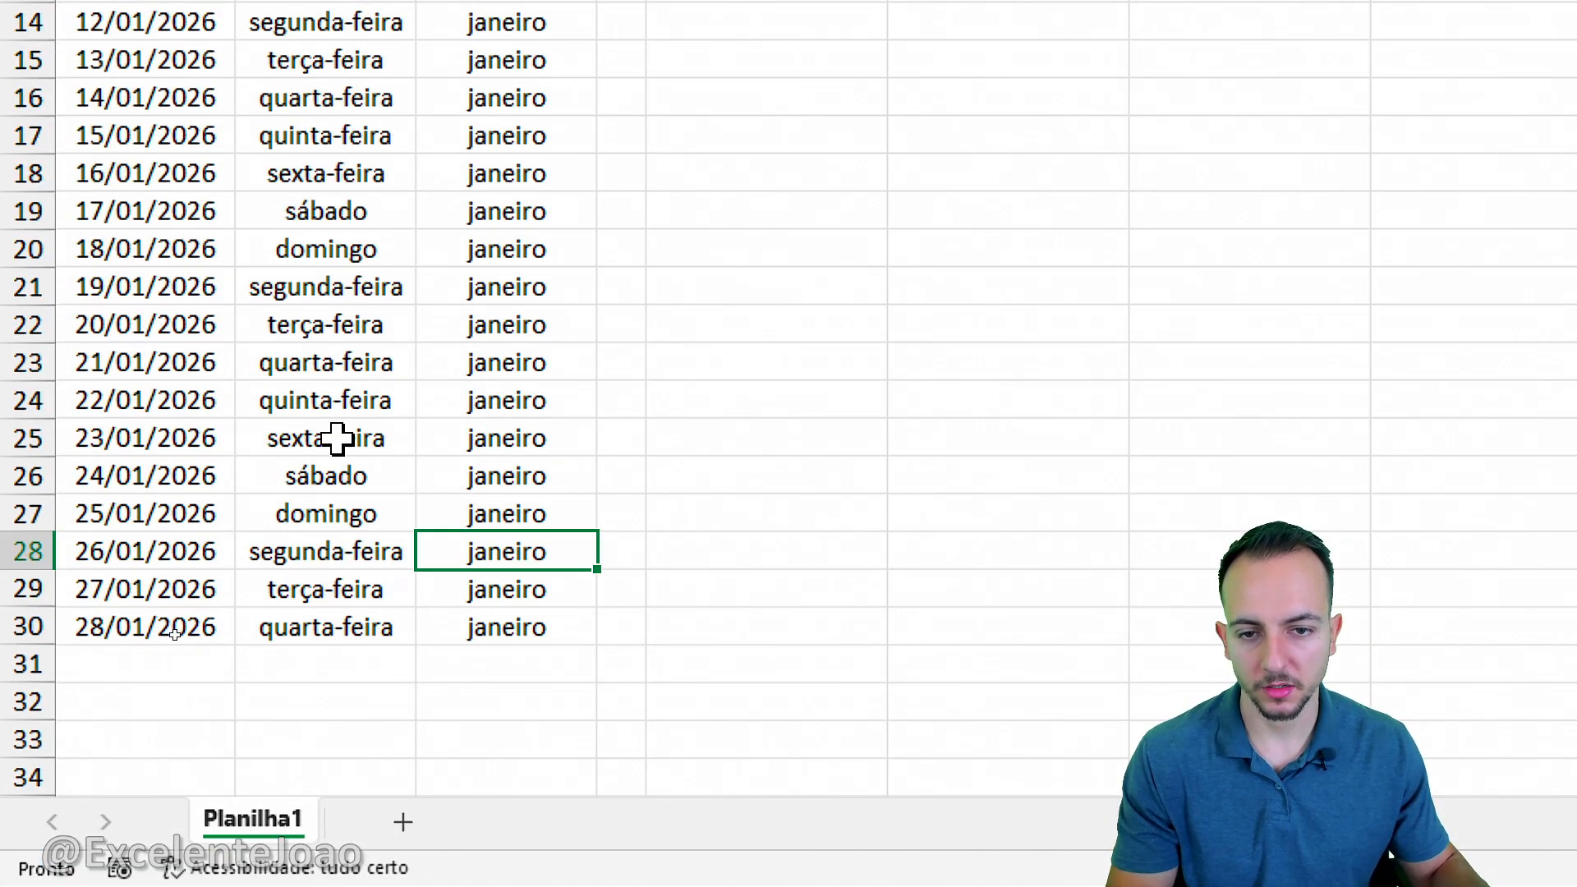
pyautogui.moveTo(384, 125); pyautogui.dragTo(346, 666)
pyautogui.moveTo(507, 183); pyautogui.dragTo(506, 485)
pyautogui.click(115, 65)
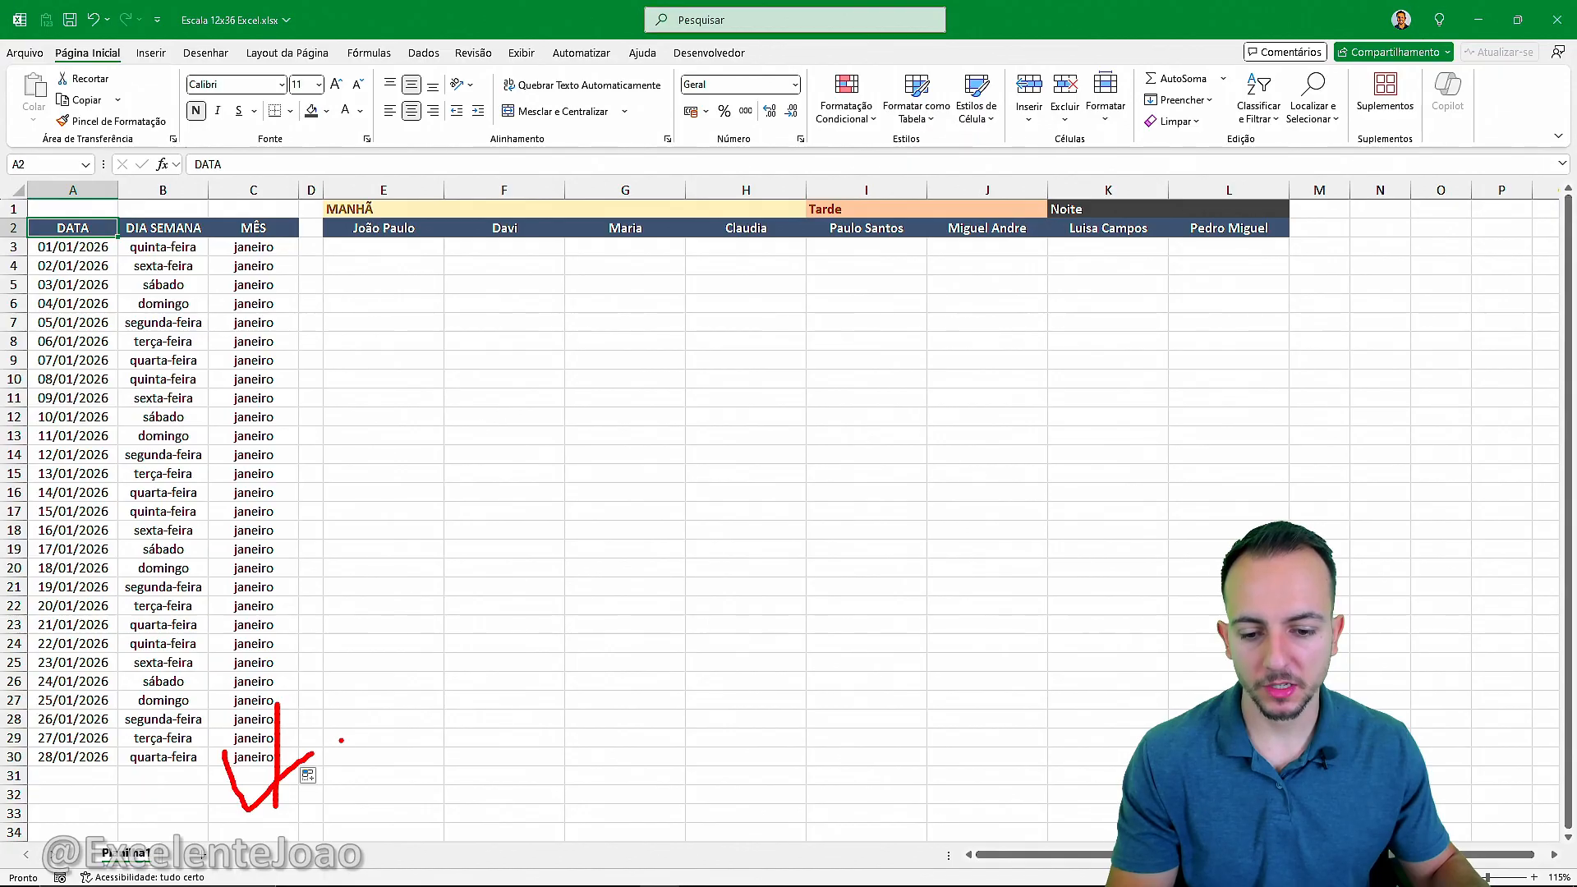
pyautogui.press('Escape')
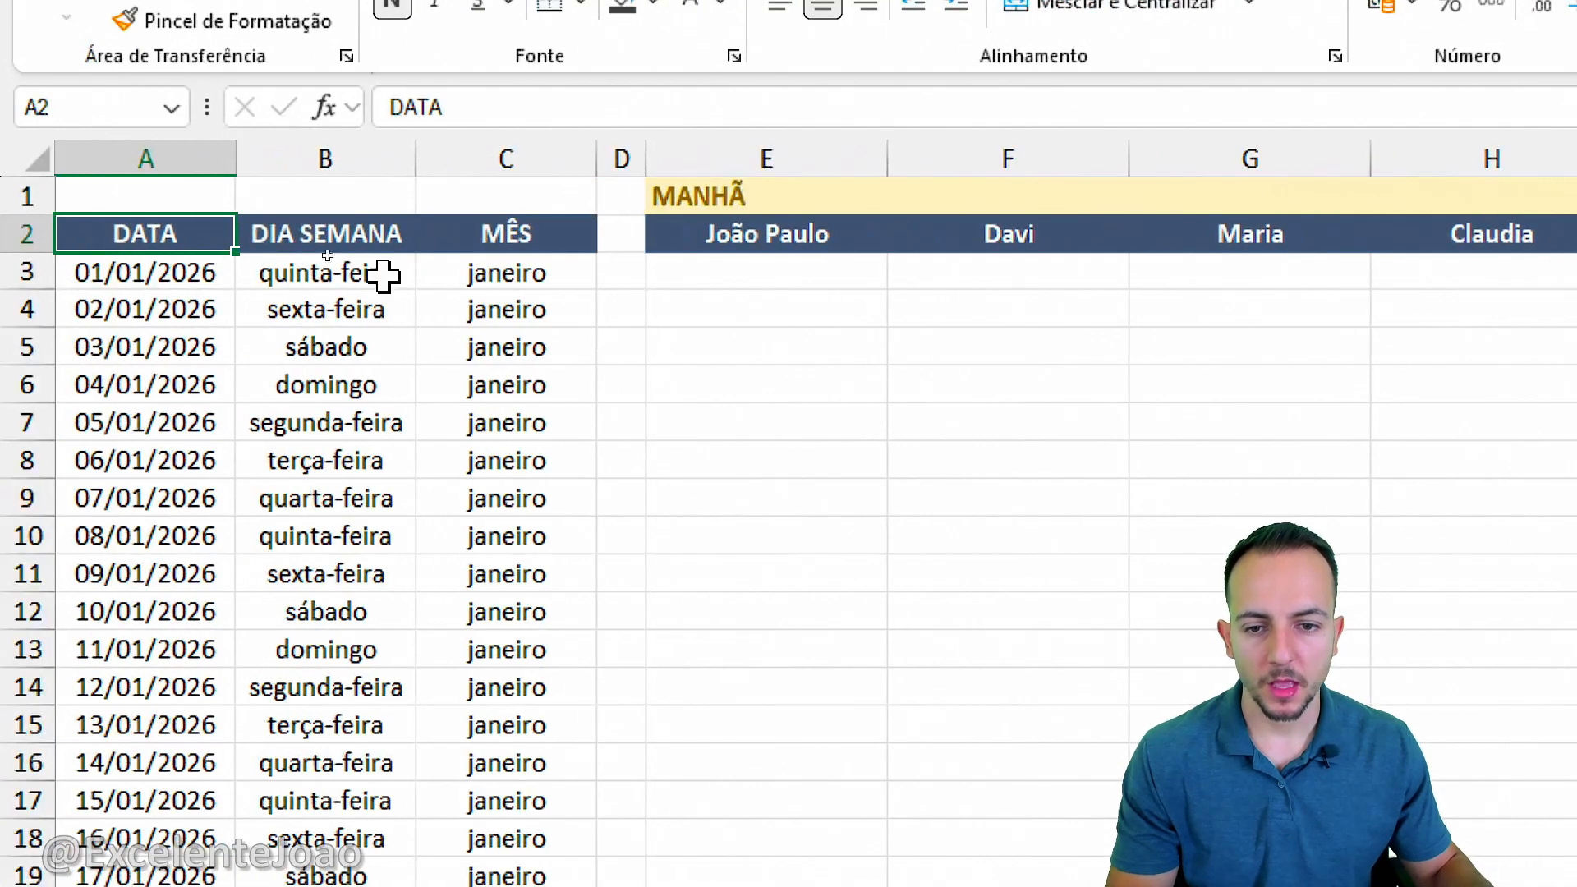
pyautogui.click(385, 245)
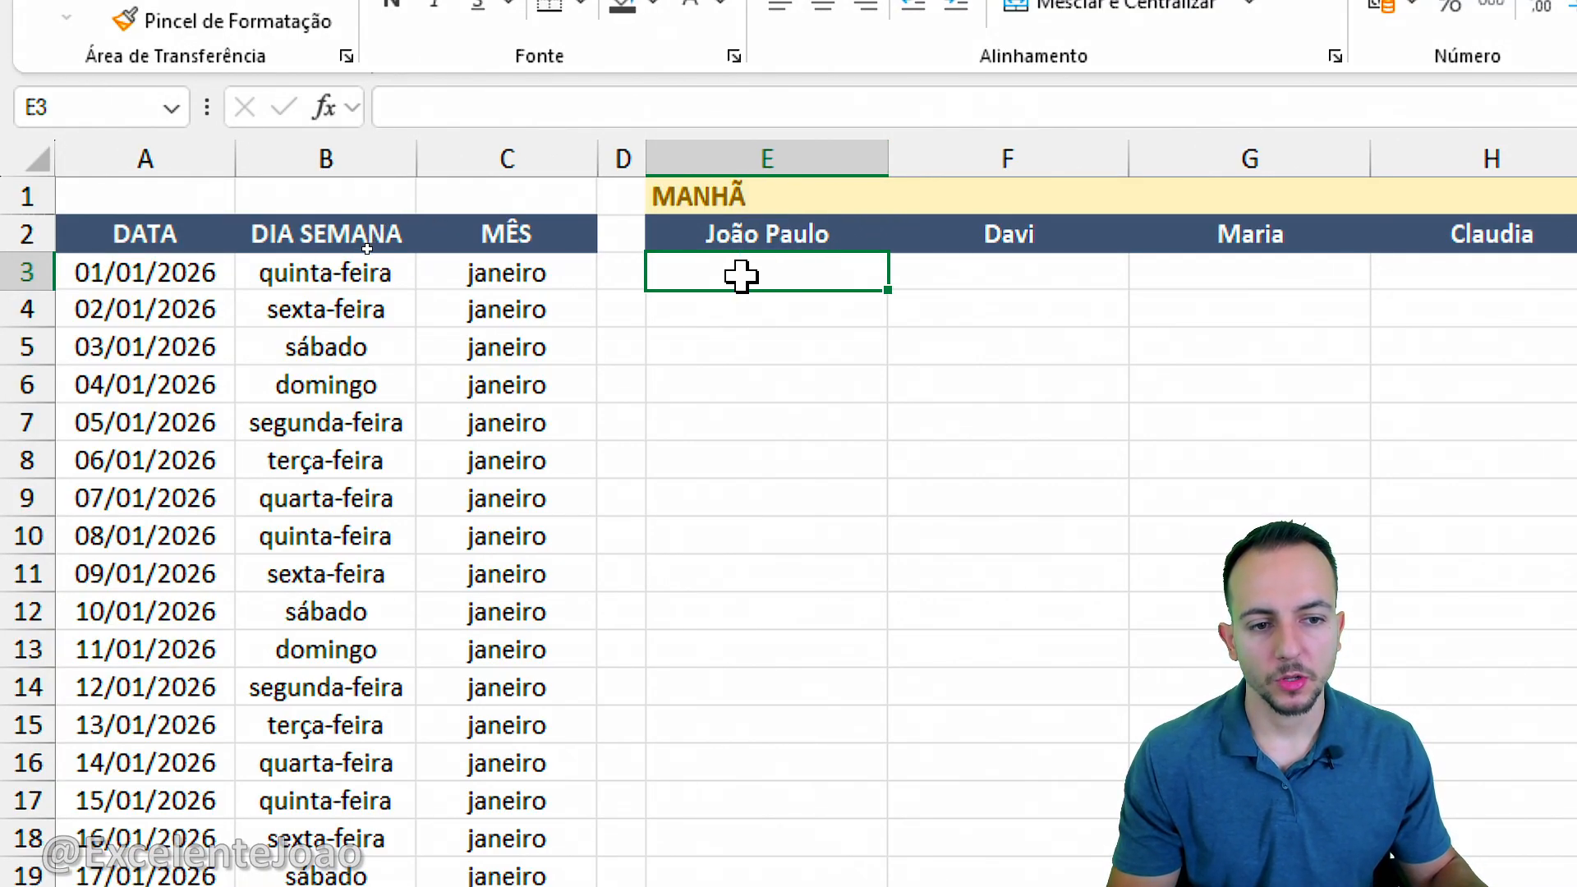
pyautogui.click(24, 271)
pyautogui.click(707, 282)
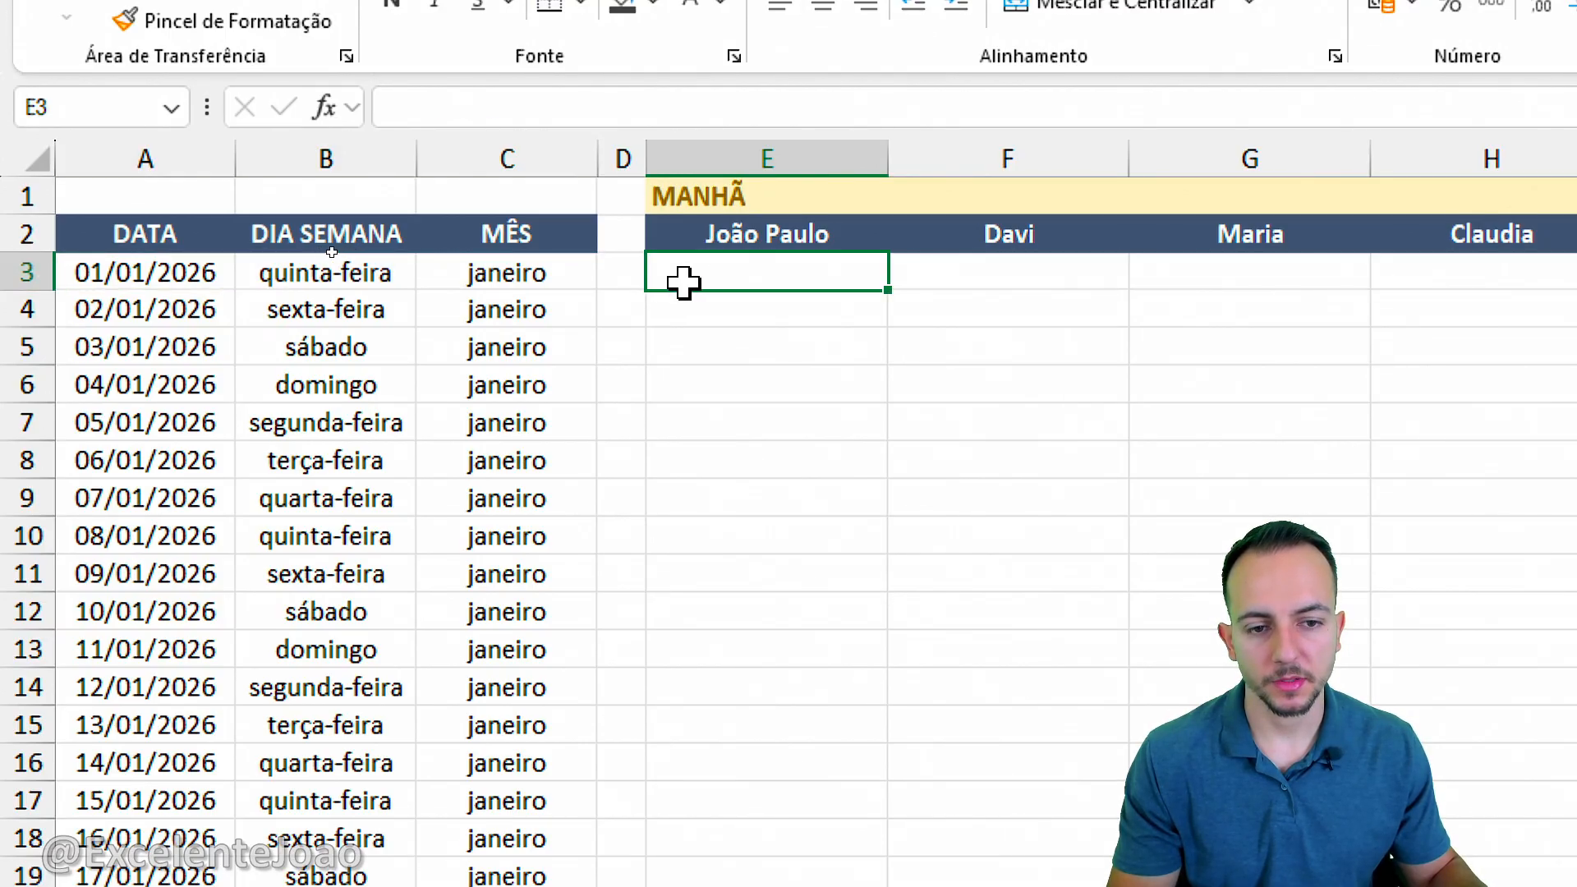
pyautogui.click(152, 268)
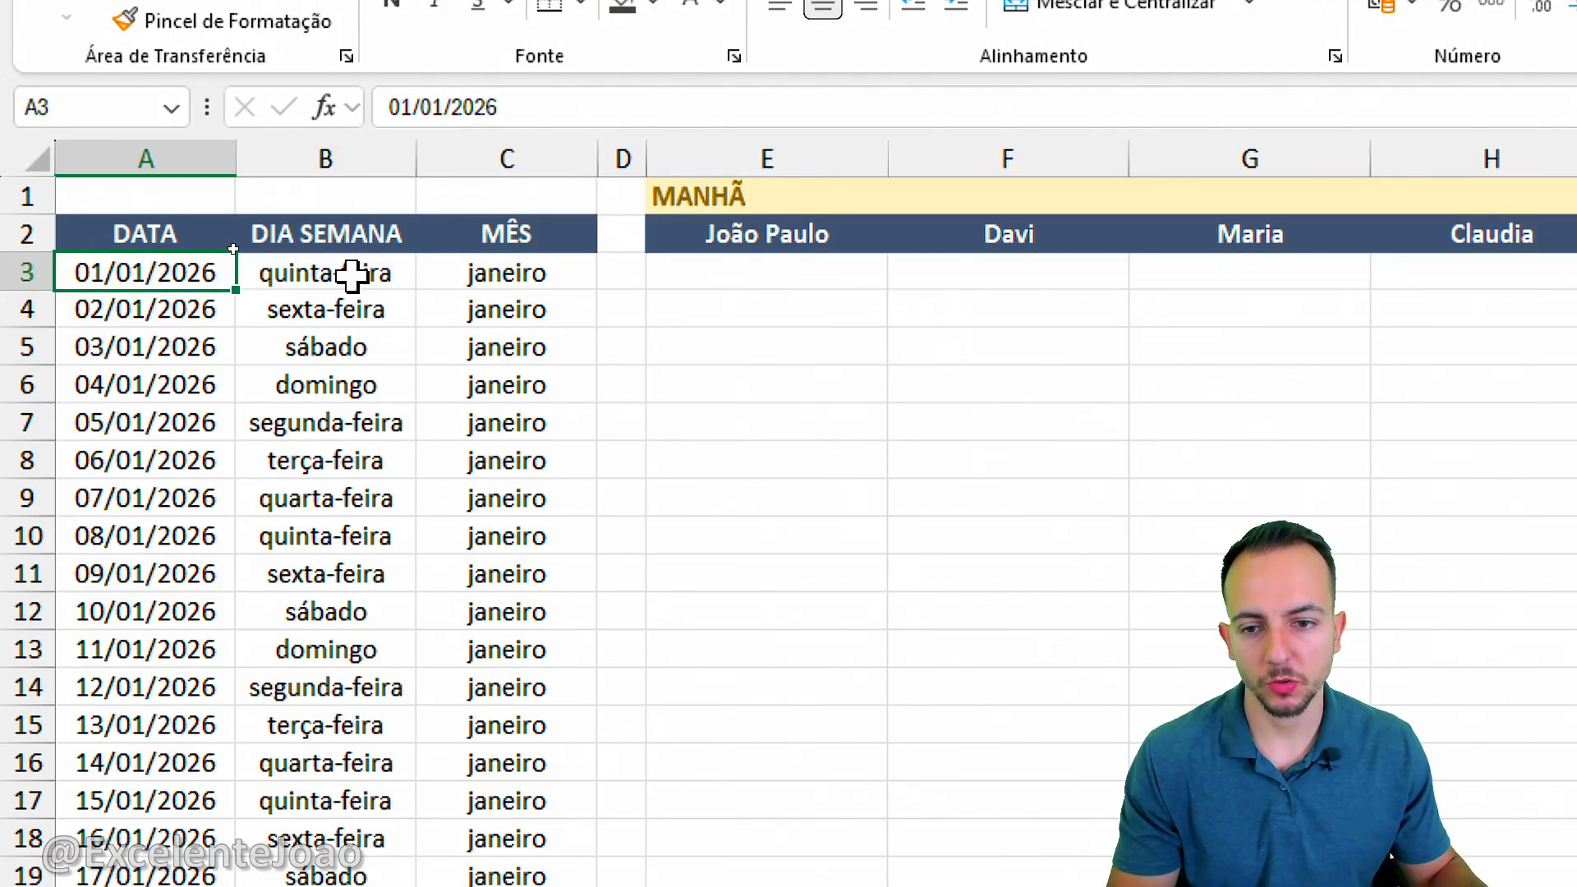
# Step: Enter the status Descanso in E3 and Trabalha in F3 for the first two morning employees
pyautogui.click(789, 277)
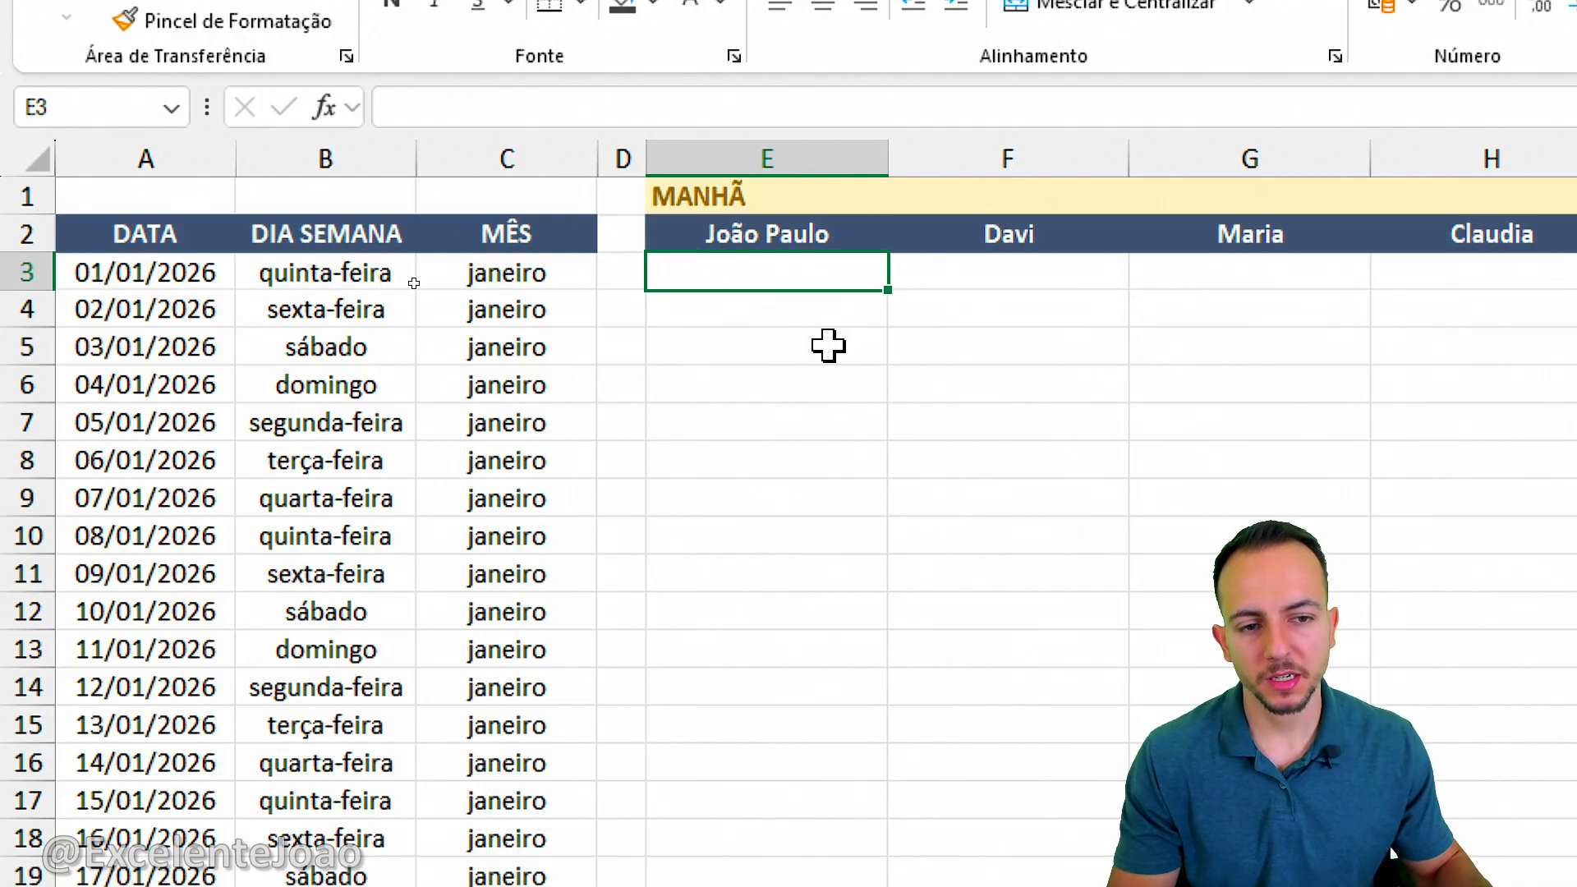
pyautogui.write('Descanso')
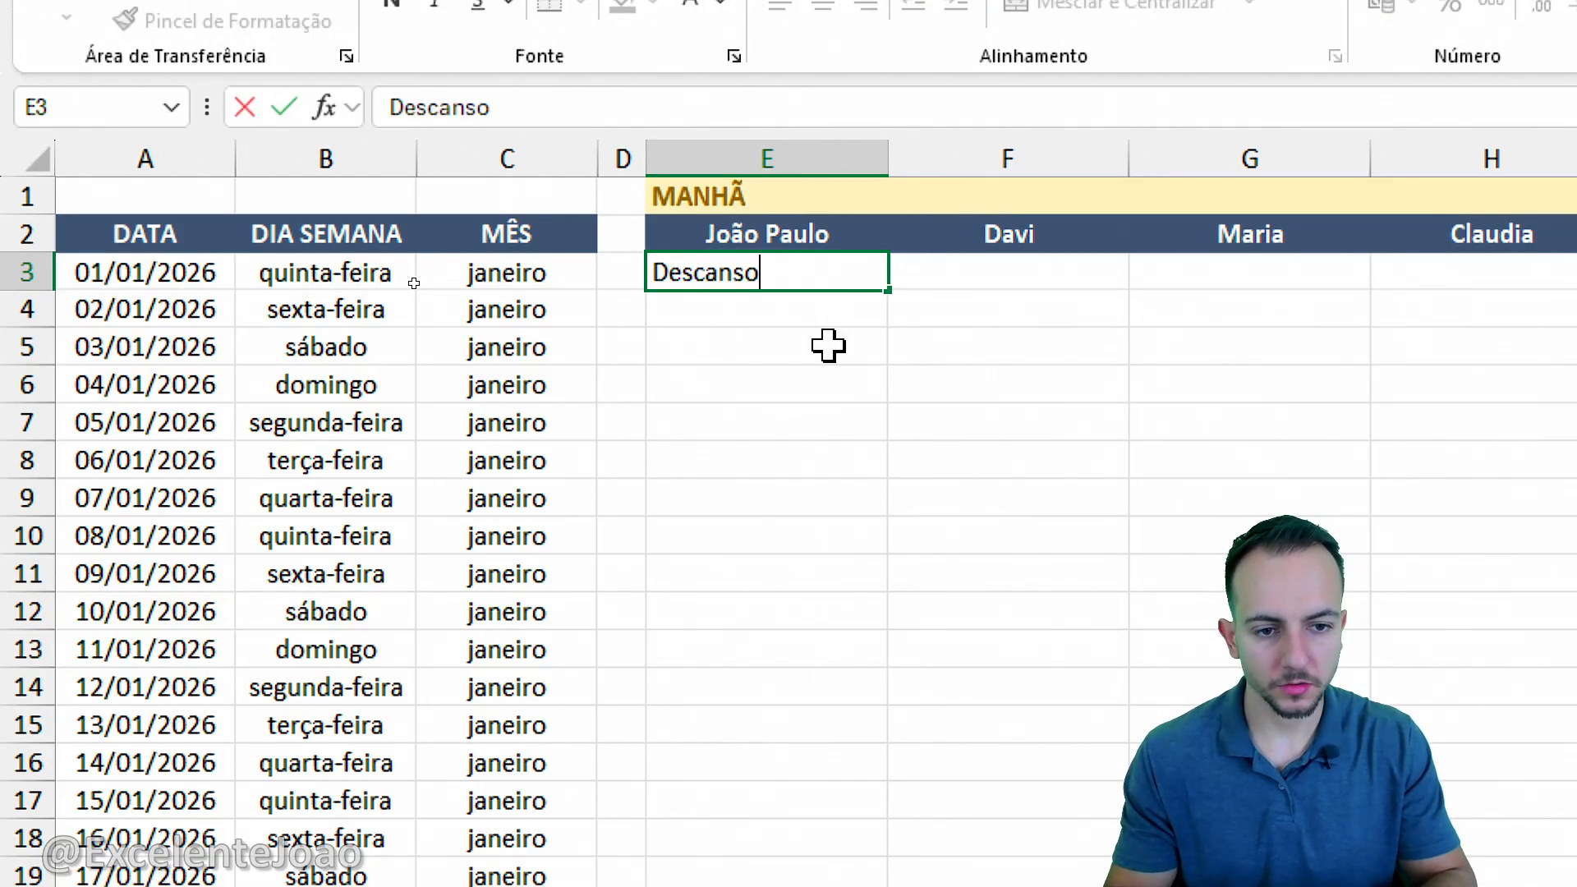
pyautogui.press('Return')
pyautogui.click(999, 271)
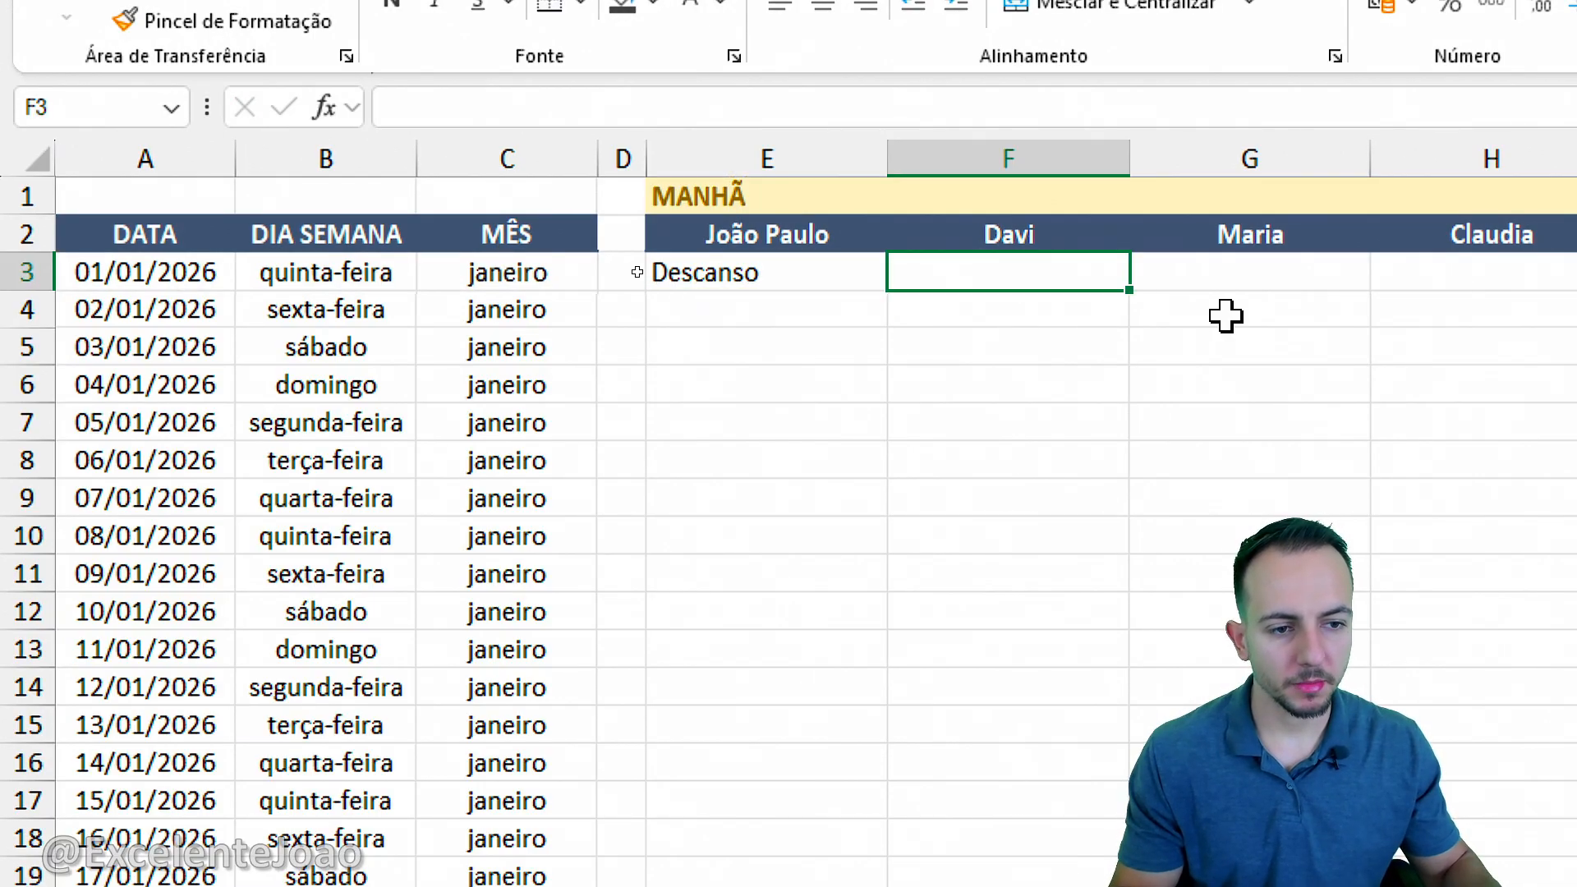
pyautogui.write('Trabalha')
pyautogui.press('Return')
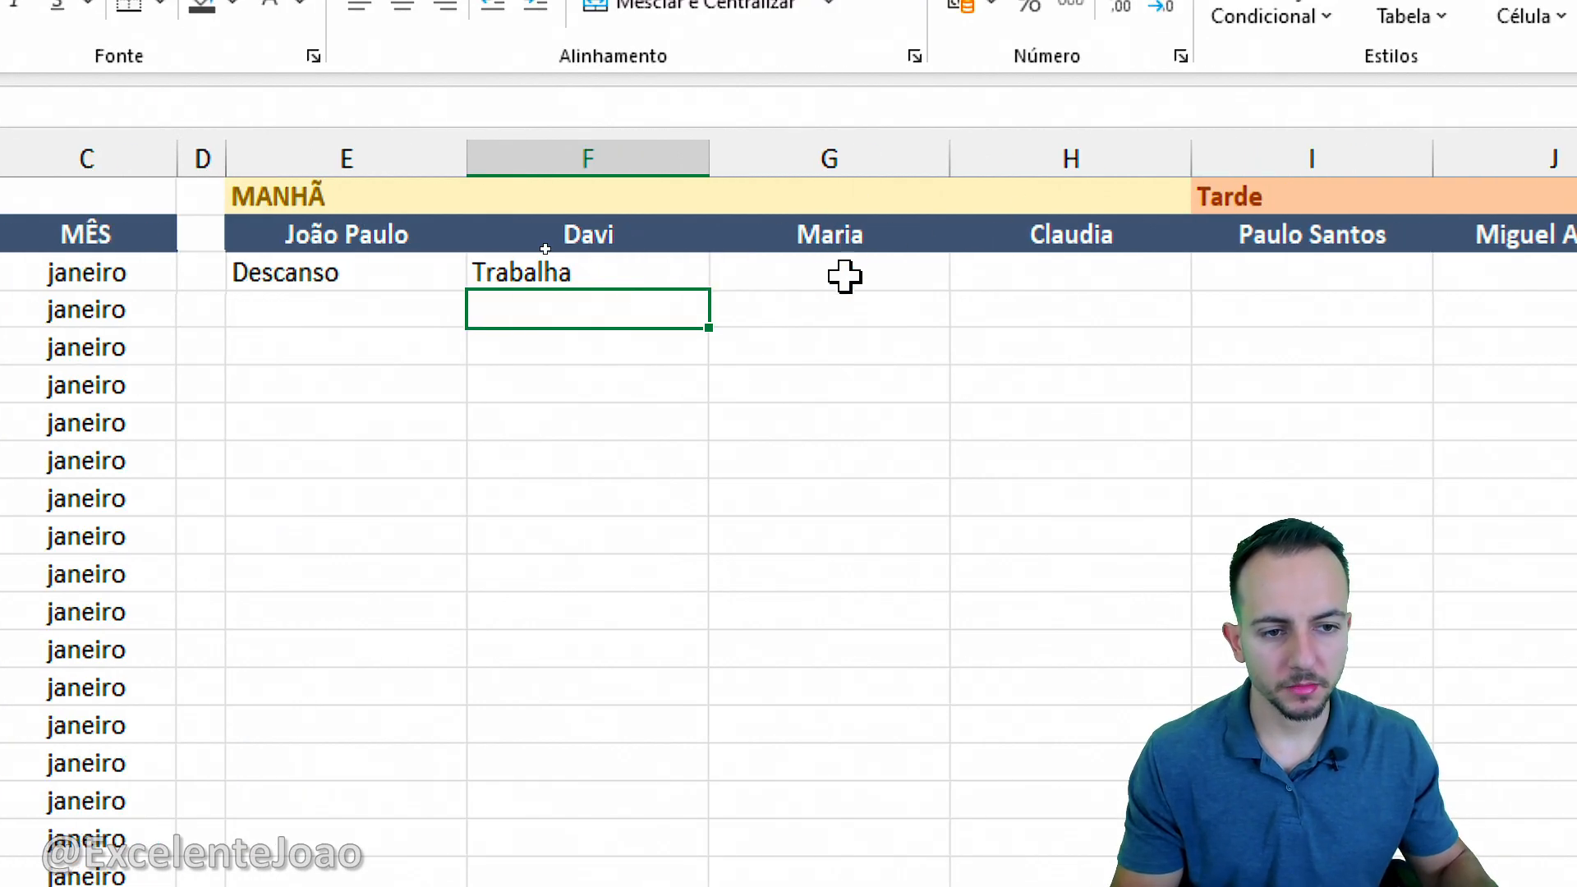
# Step: Copy the Trabalha status from F3 into G3 and H3 for the other morning employees
pyautogui.click(633, 279)
pyautogui.hotkey('ctrl', 'c')
pyautogui.click(809, 277)
pyautogui.hotkey('ctrl', 'v')
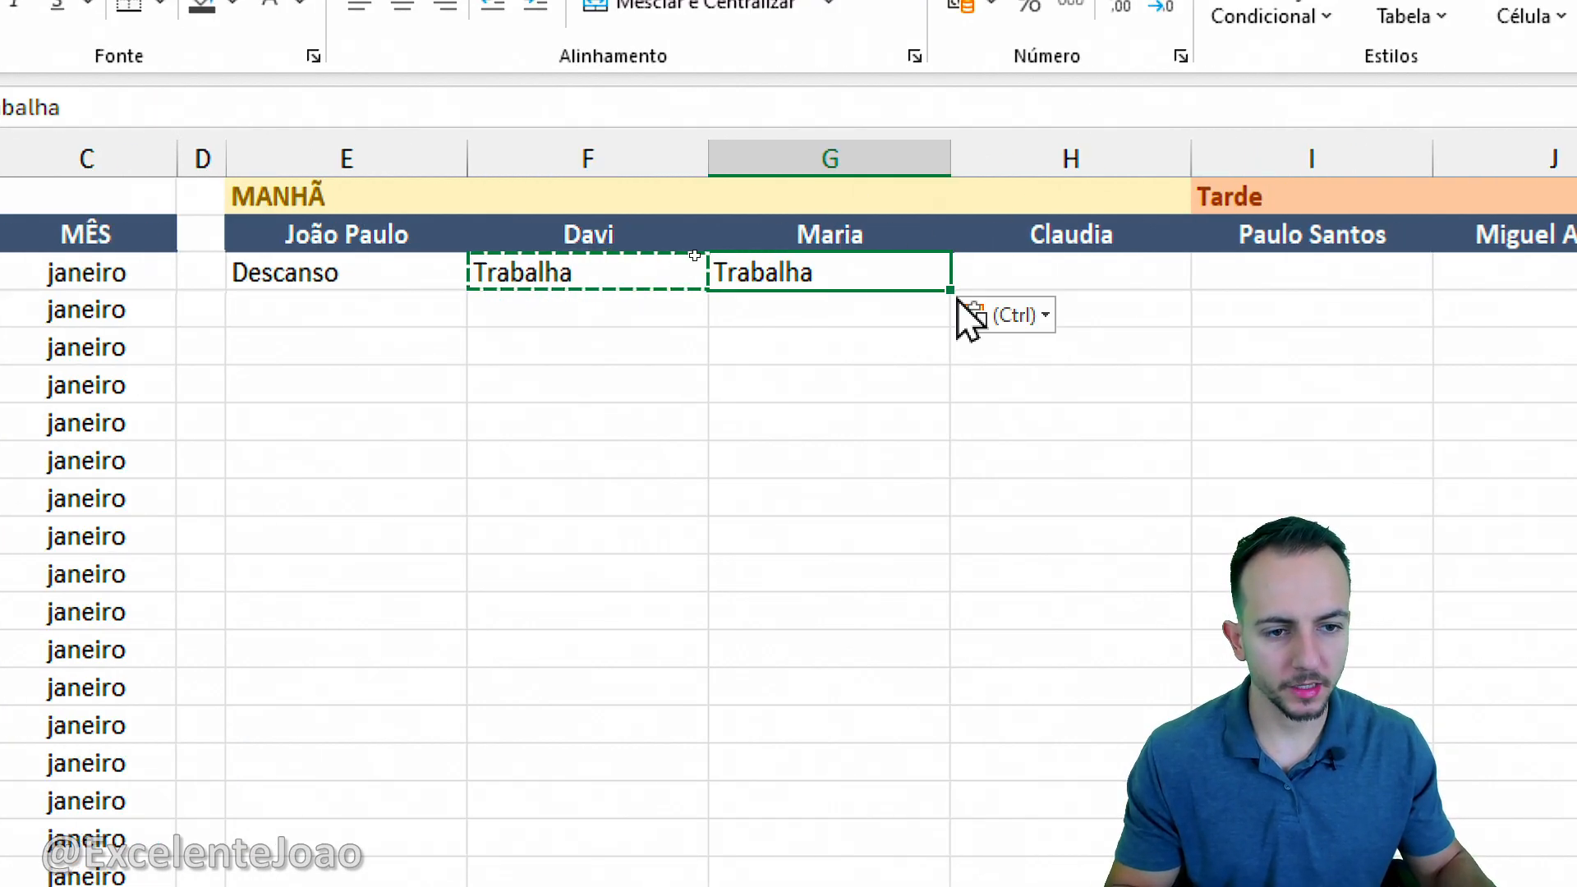
pyautogui.click(1006, 274)
pyautogui.hotkey('ctrl', 'v')
pyautogui.click(825, 419)
pyautogui.press('Escape')
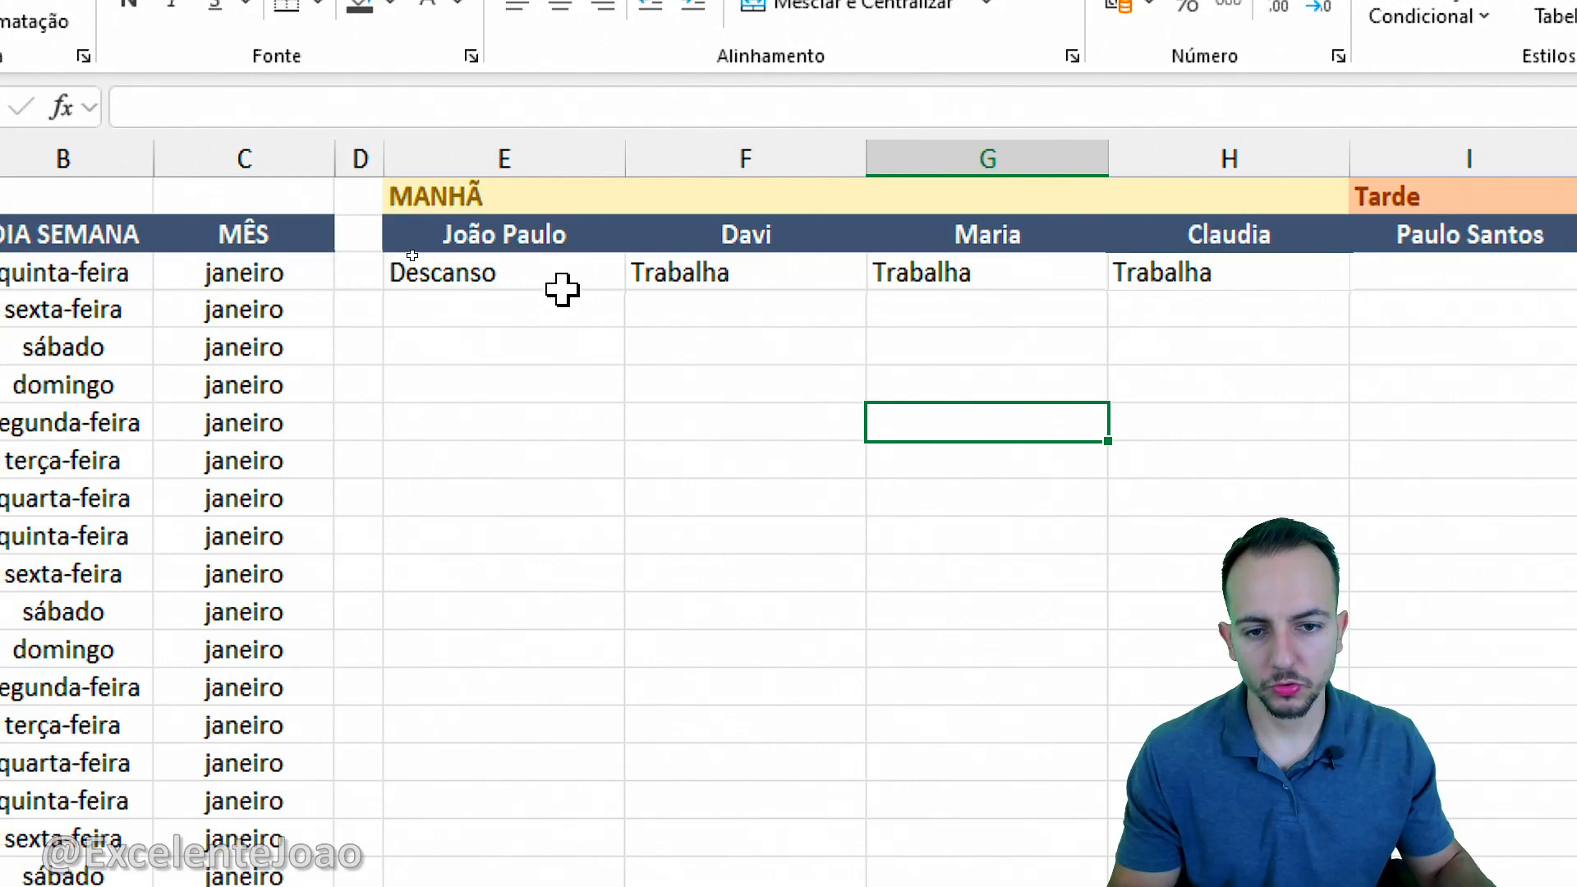
# Step: Copy the Trabalha status from F3 into E4, below the first employee's Descanso
pyautogui.click(532, 281)
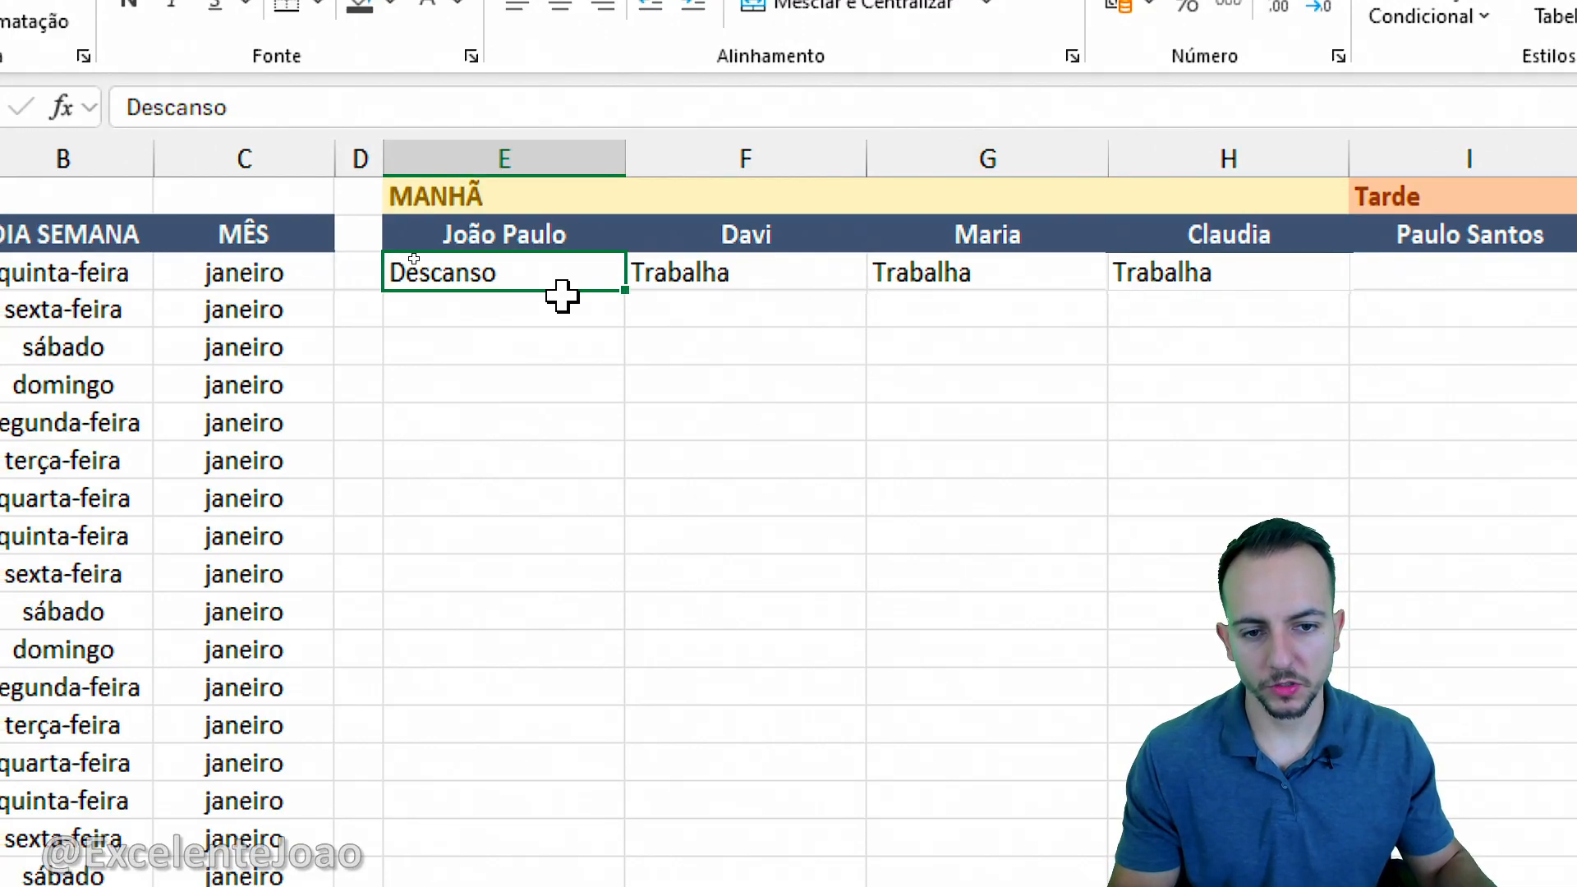
pyautogui.click(652, 273)
pyautogui.hotkey('ctrl', 'c')
pyautogui.click(602, 301)
pyautogui.hotkey('ctrl', 'v')
pyautogui.click(651, 421)
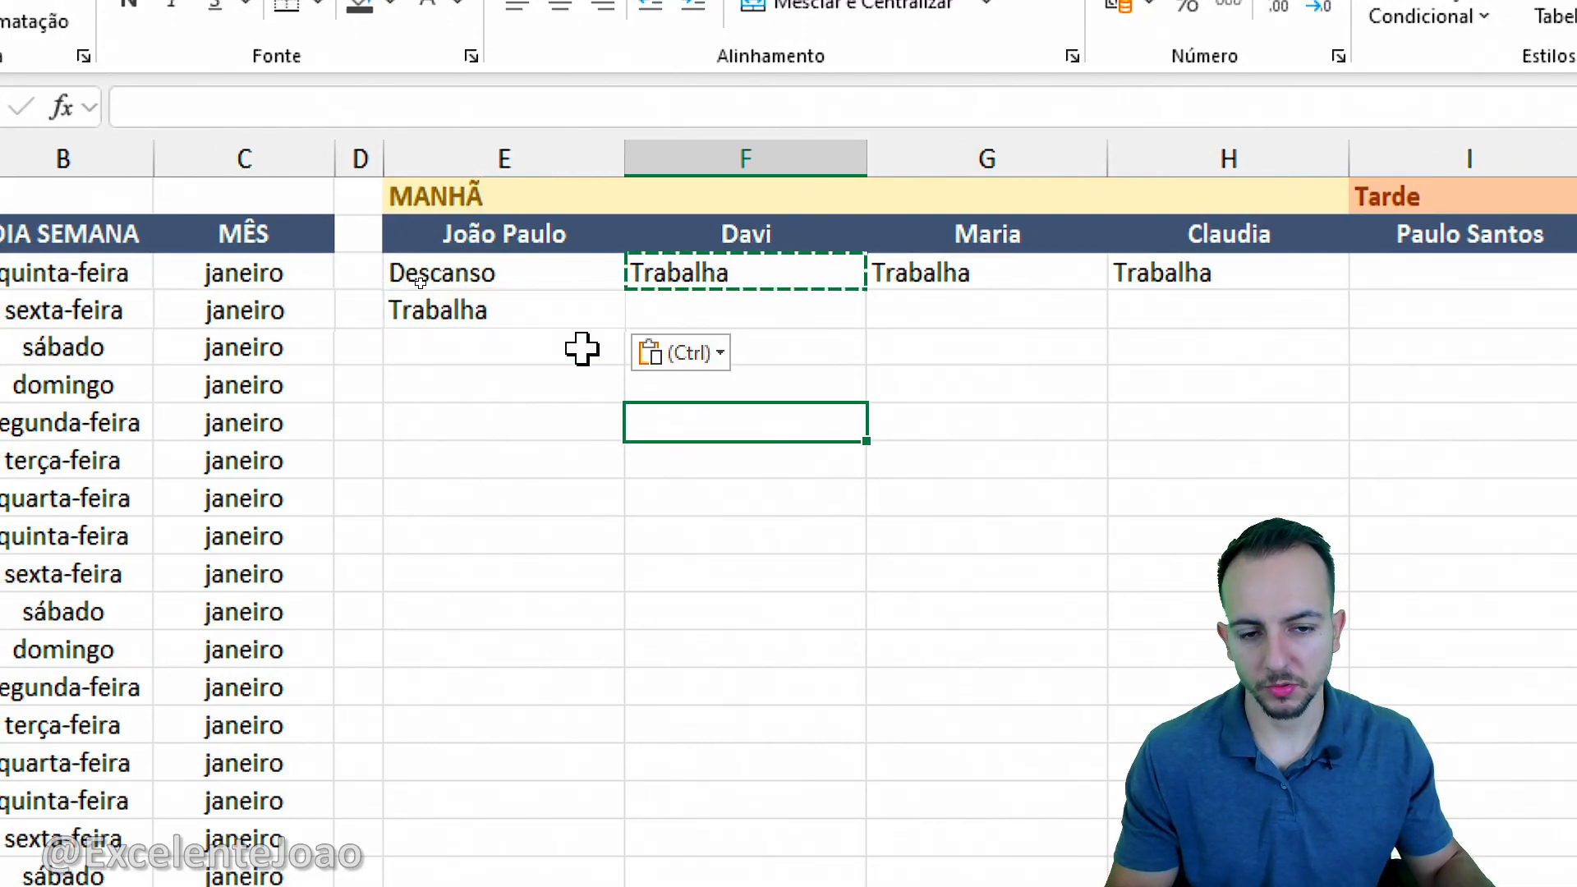
pyautogui.click(525, 311)
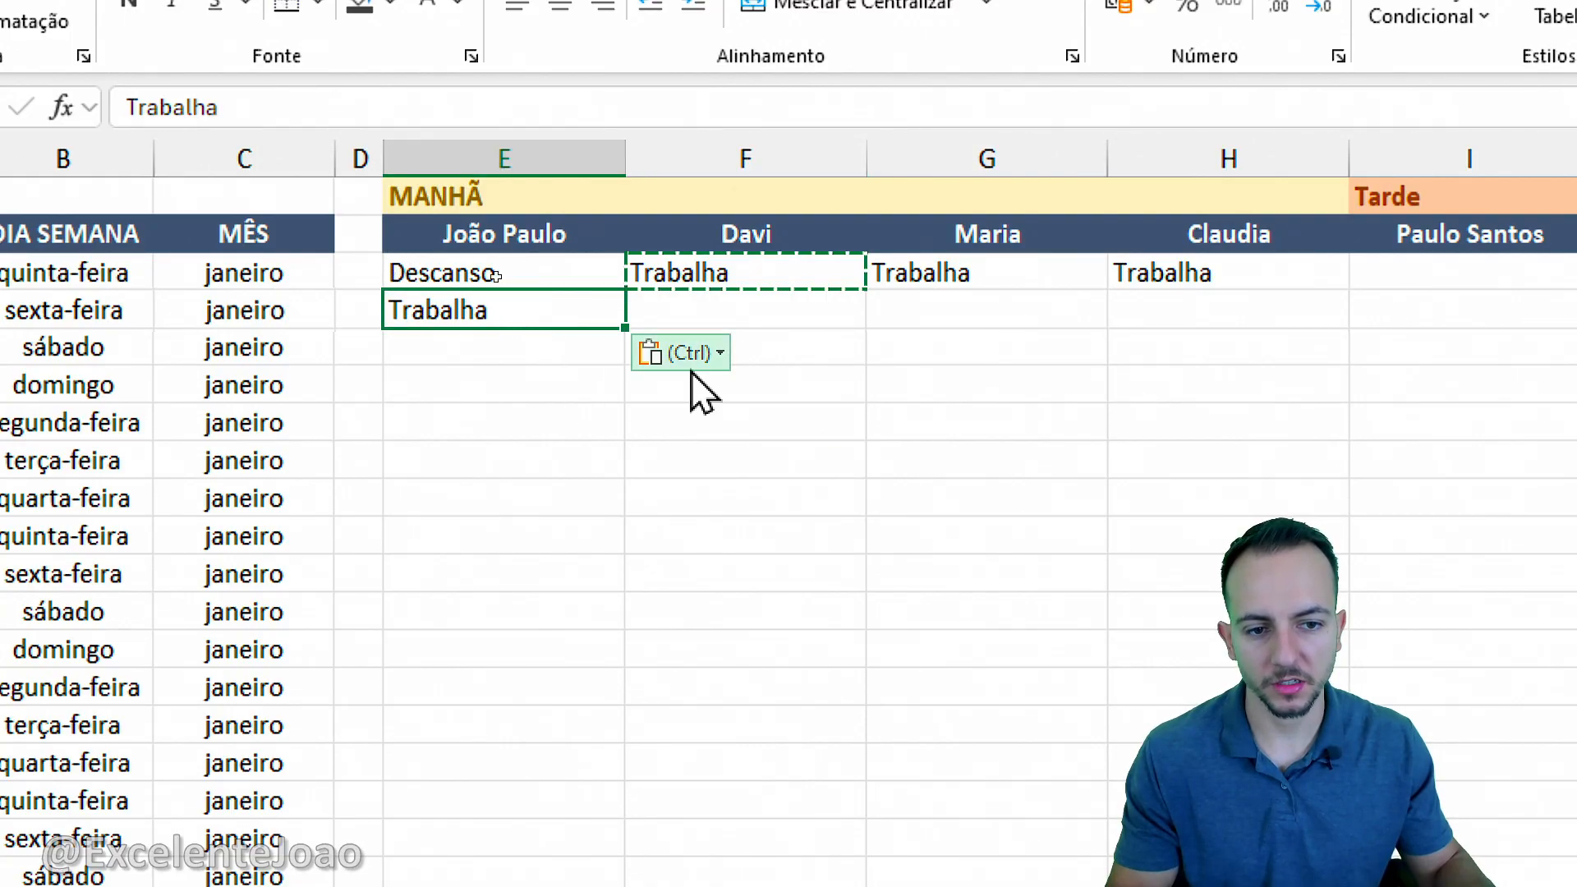
pyautogui.click(713, 271)
pyautogui.moveTo(562, 284); pyautogui.dragTo(517, 426)
pyautogui.click(519, 426)
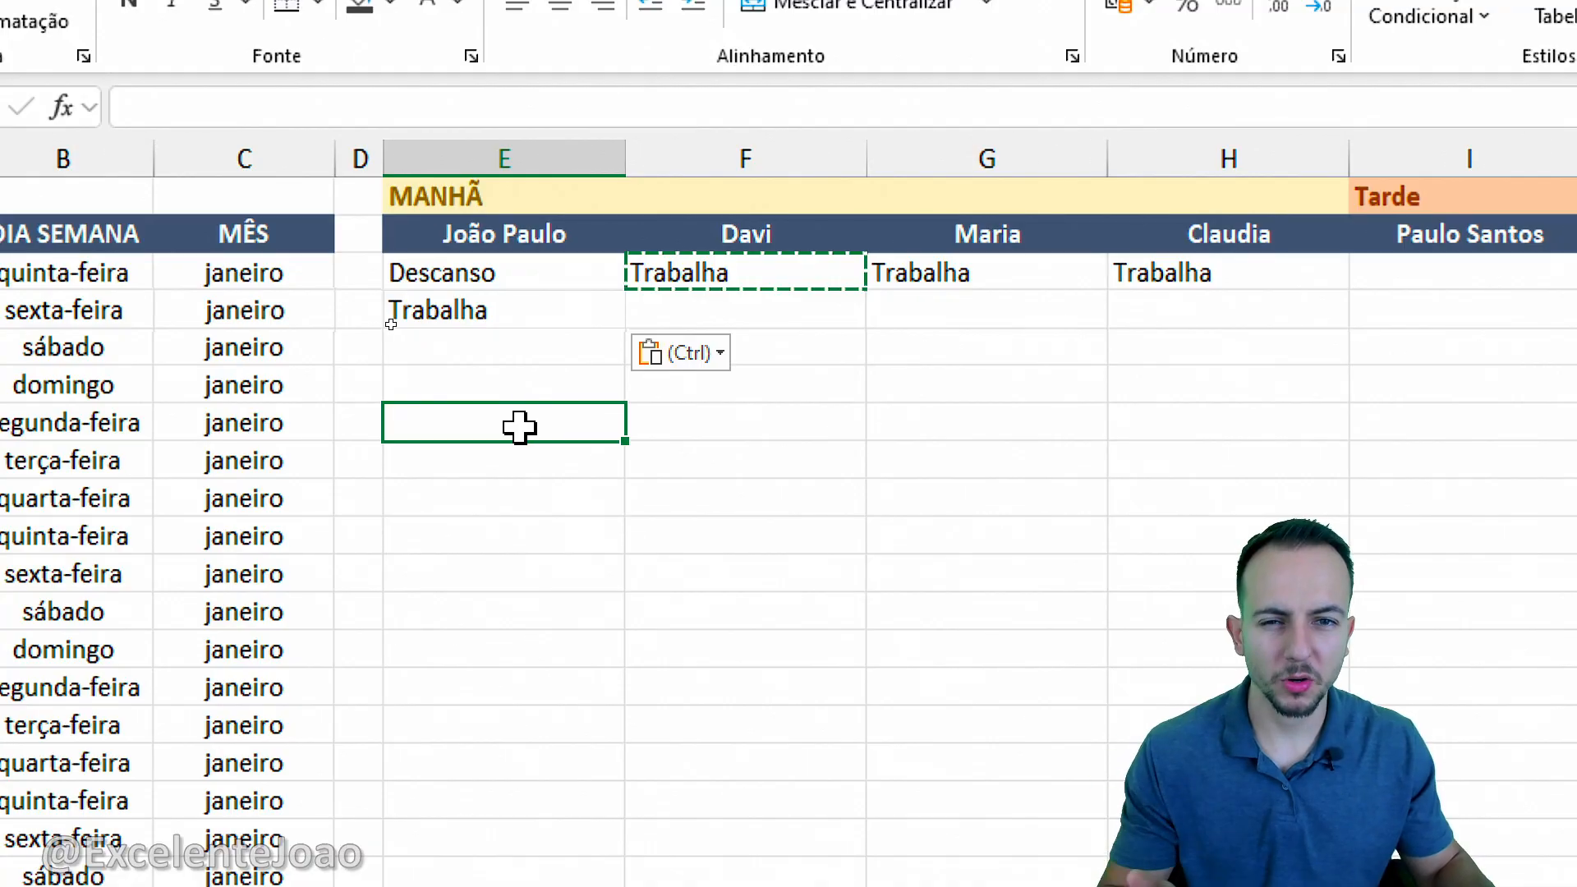
pyautogui.press('Escape')
# Step: Fill the alternating Descanso and Trabalha pattern from E3:E4 down to row 12, and clear cells E4:E12
pyautogui.moveTo(521, 273); pyautogui.dragTo(526, 304)
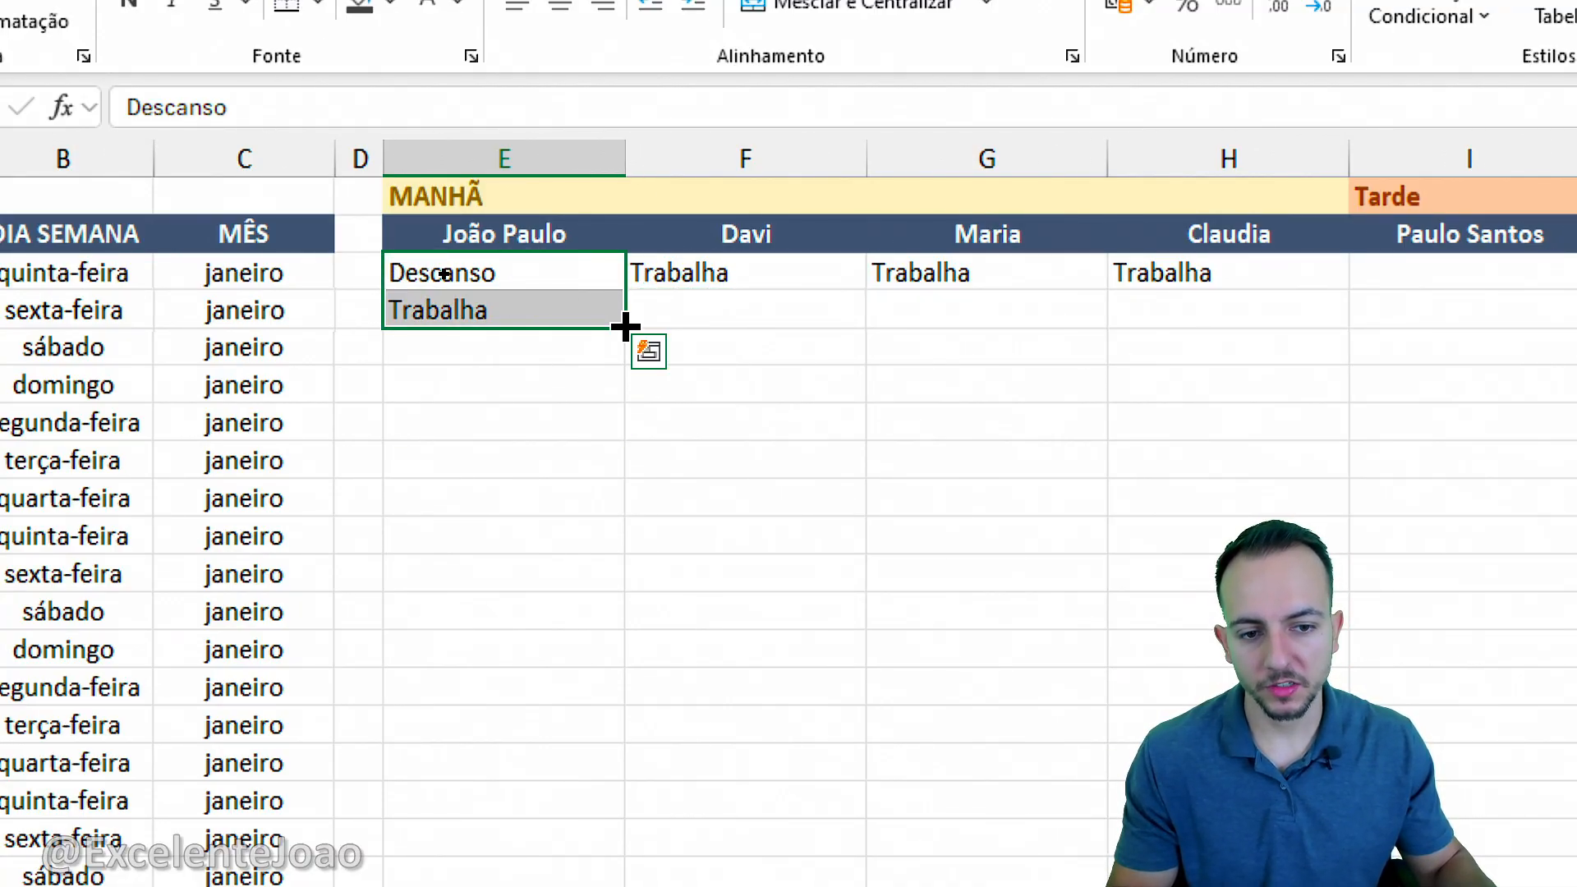
pyautogui.moveTo(624, 327); pyautogui.dragTo(609, 616)
pyautogui.click(579, 566)
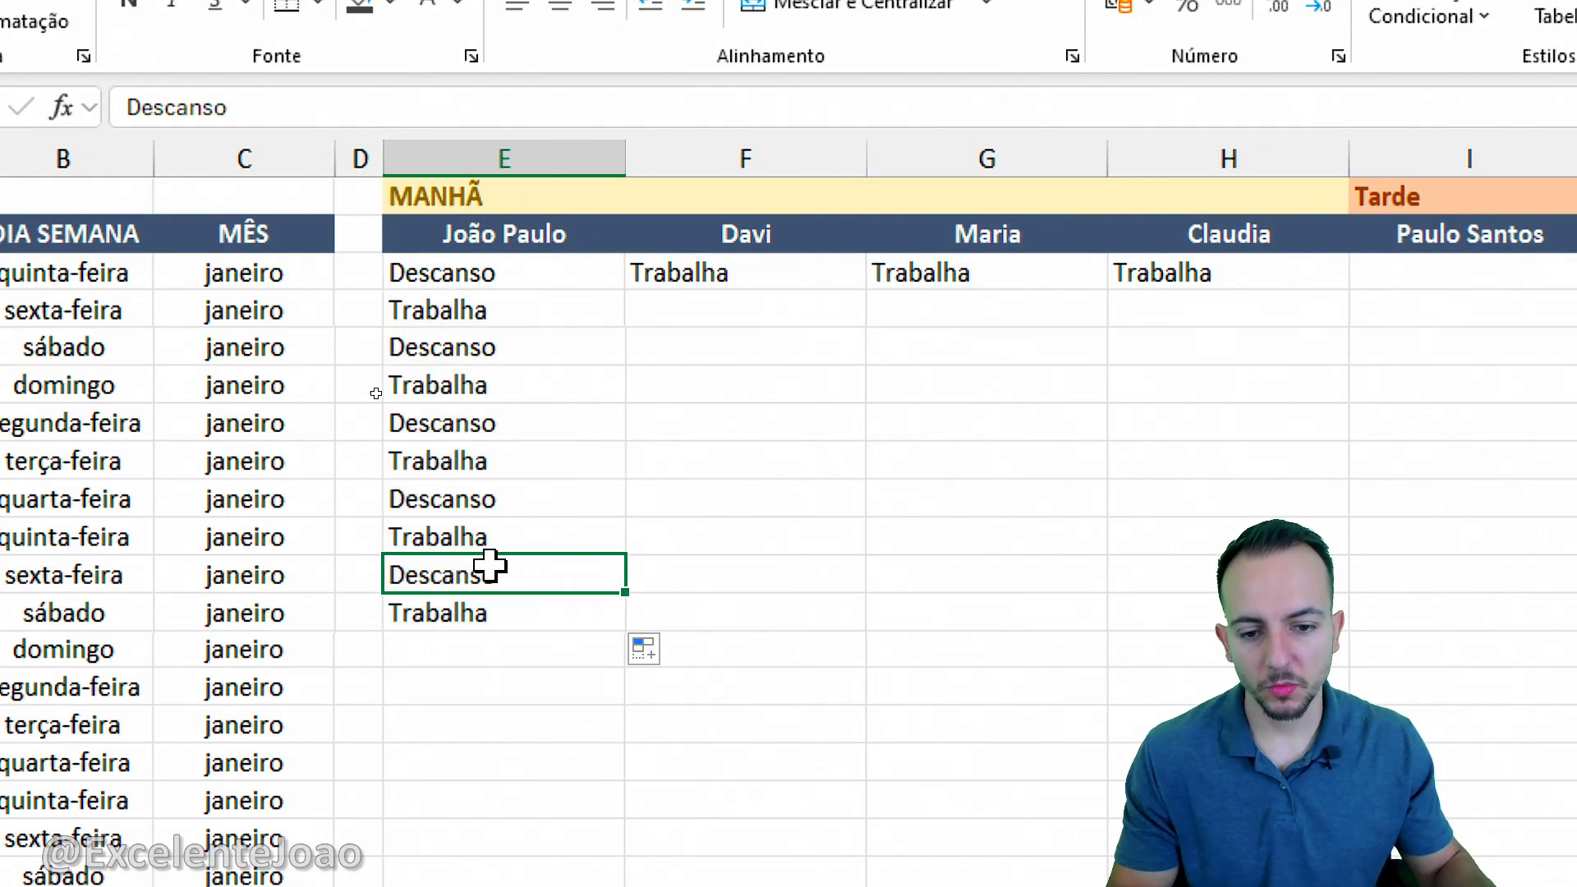
pyautogui.moveTo(535, 317); pyautogui.dragTo(509, 608)
pyautogui.press('Delete')
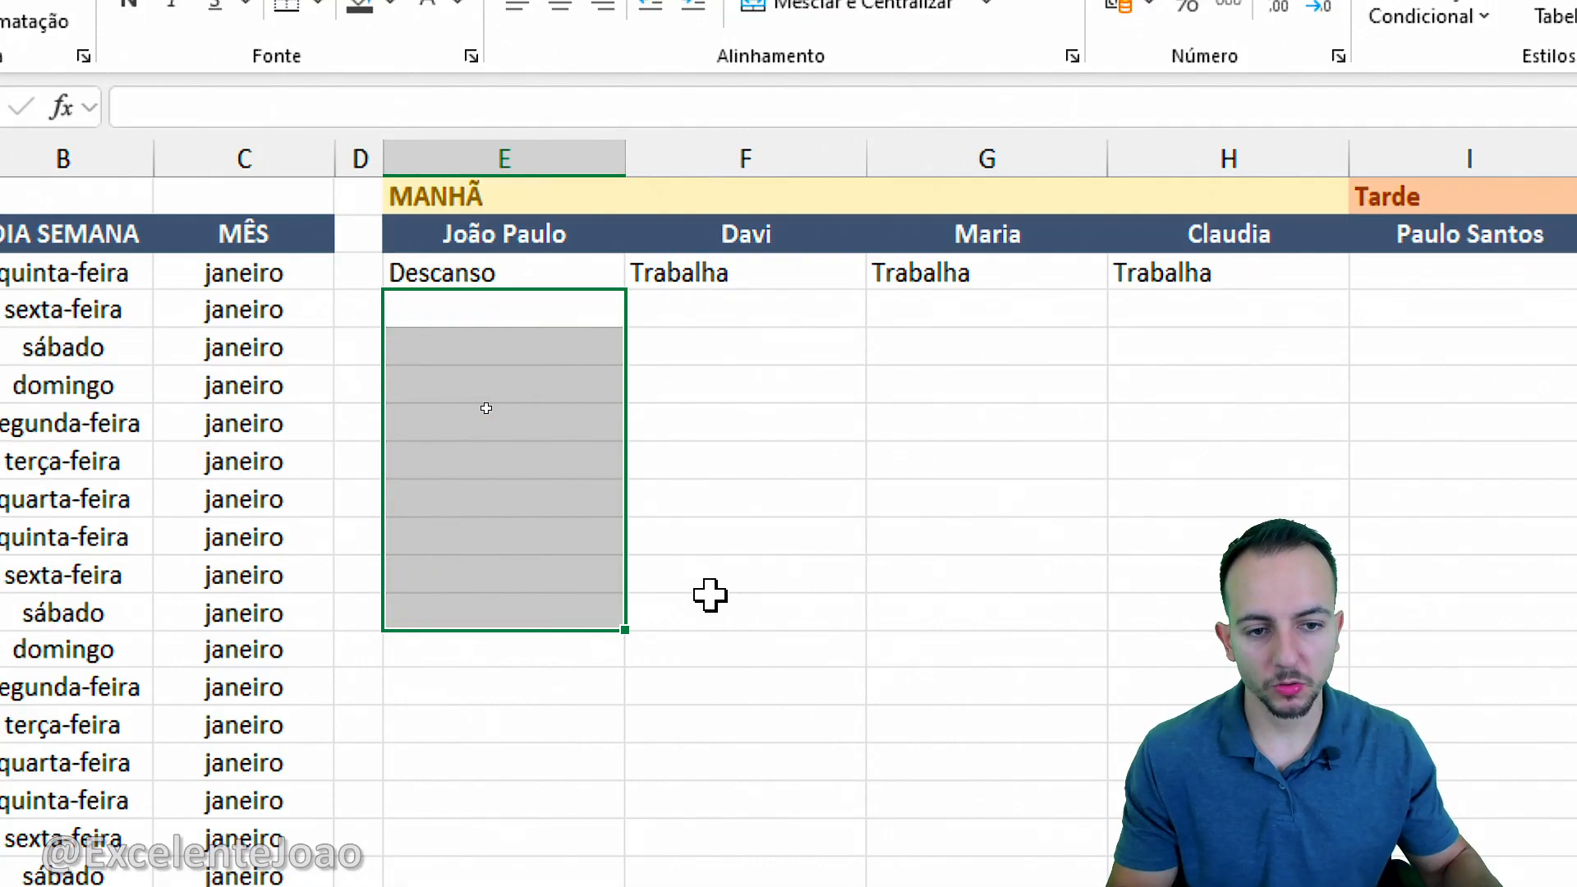
# Step: Copy the Trabalha status from H3 into I3 and J3 for the two afternoon employees
pyautogui.click(1320, 278)
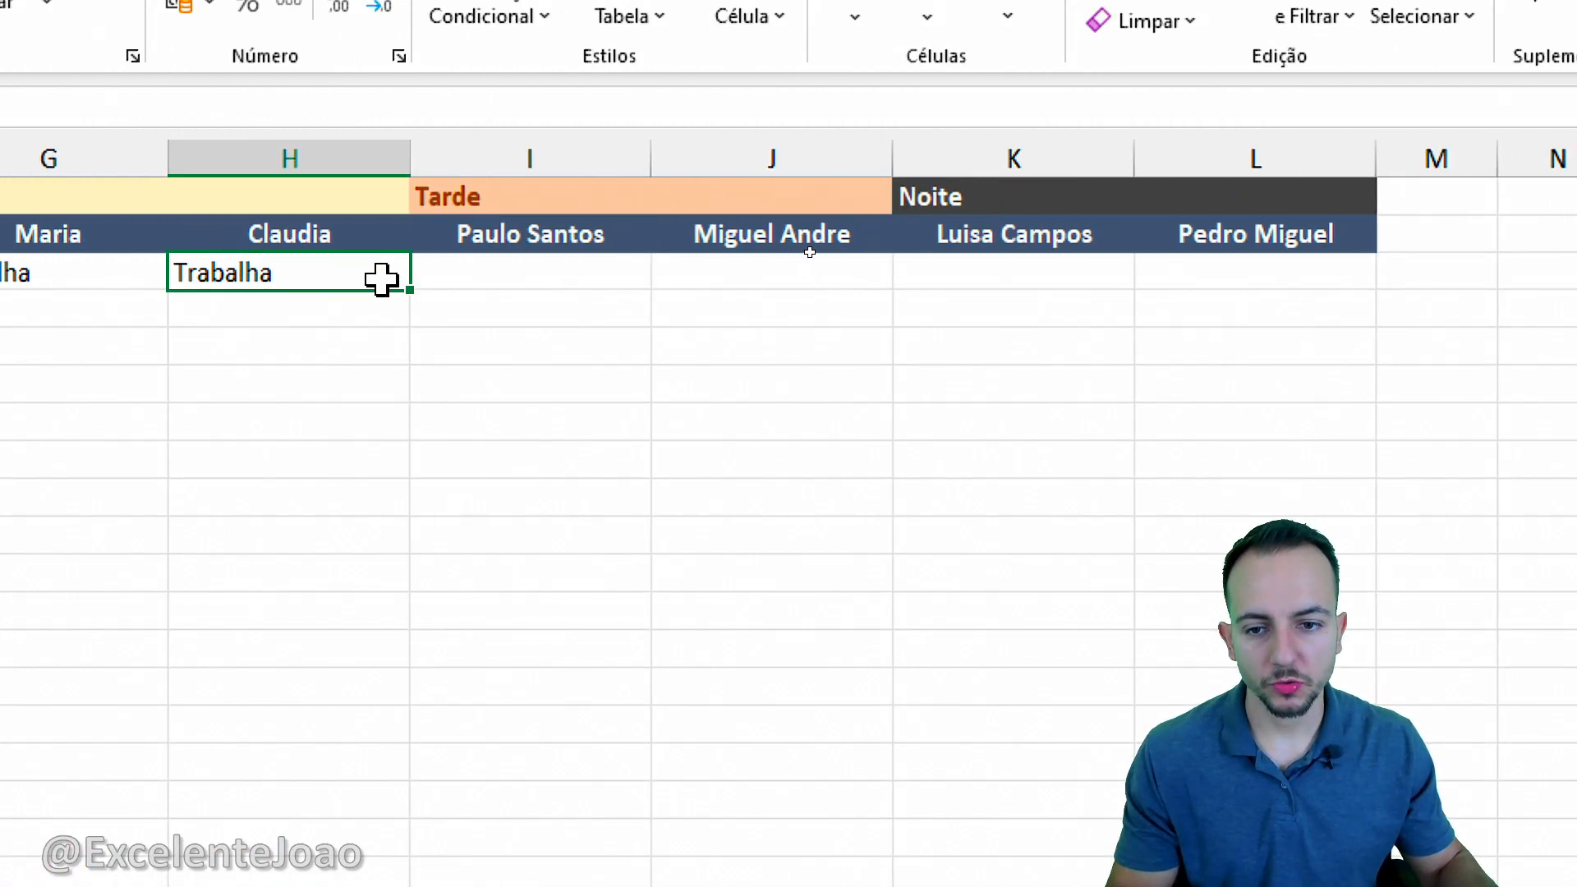
pyautogui.hotkey('ctrl', 'c')
pyautogui.click(547, 284)
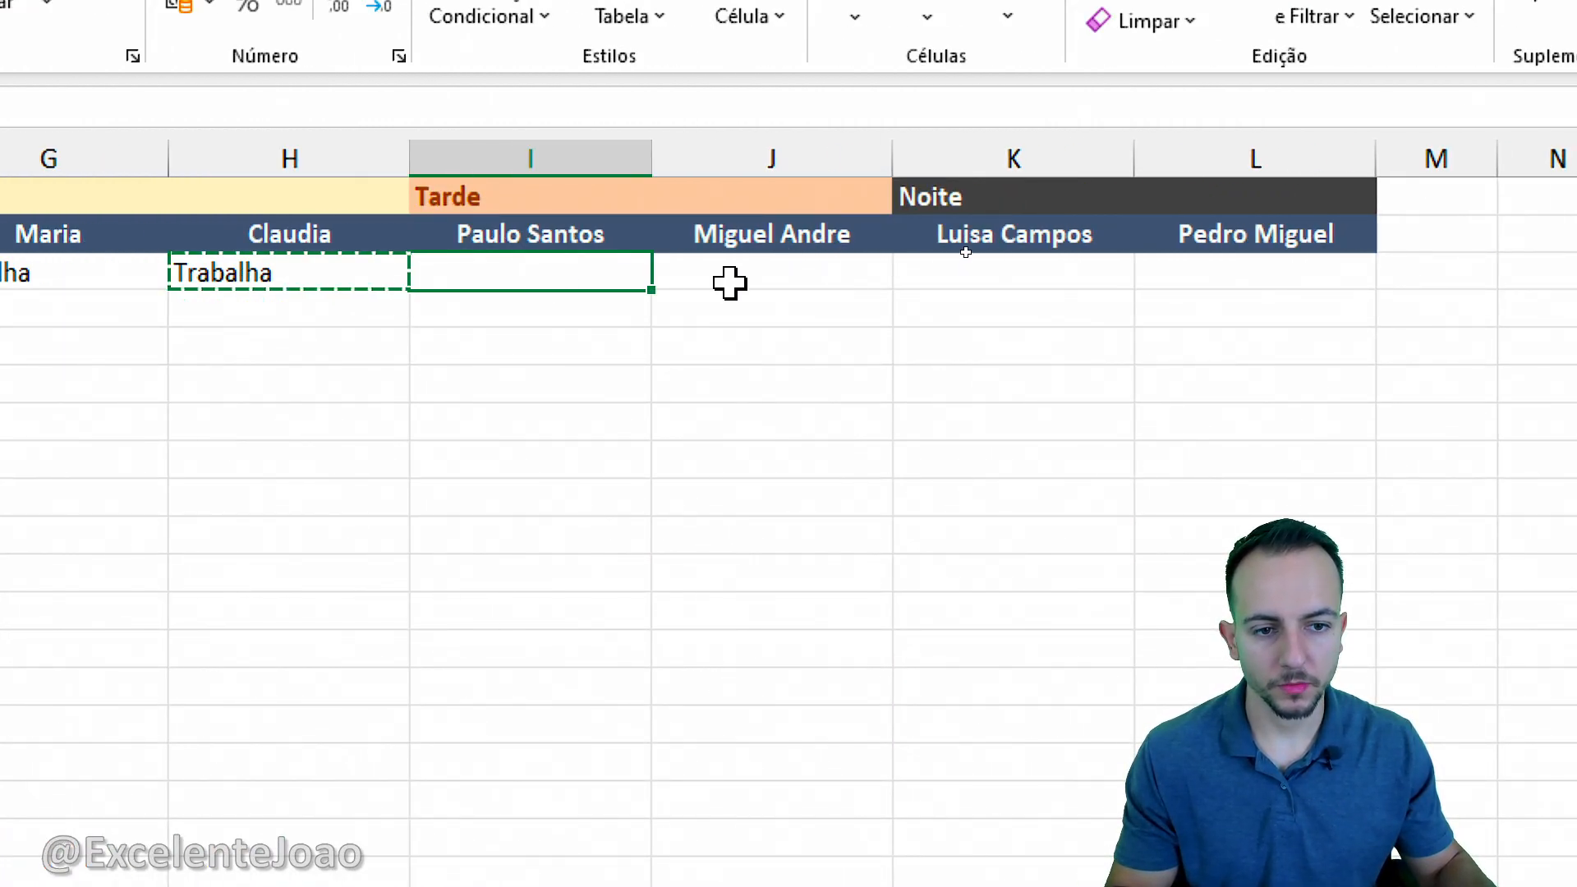
pyautogui.hotkey('ctrl', 'v')
pyautogui.click(803, 264)
pyautogui.press('ctrl')
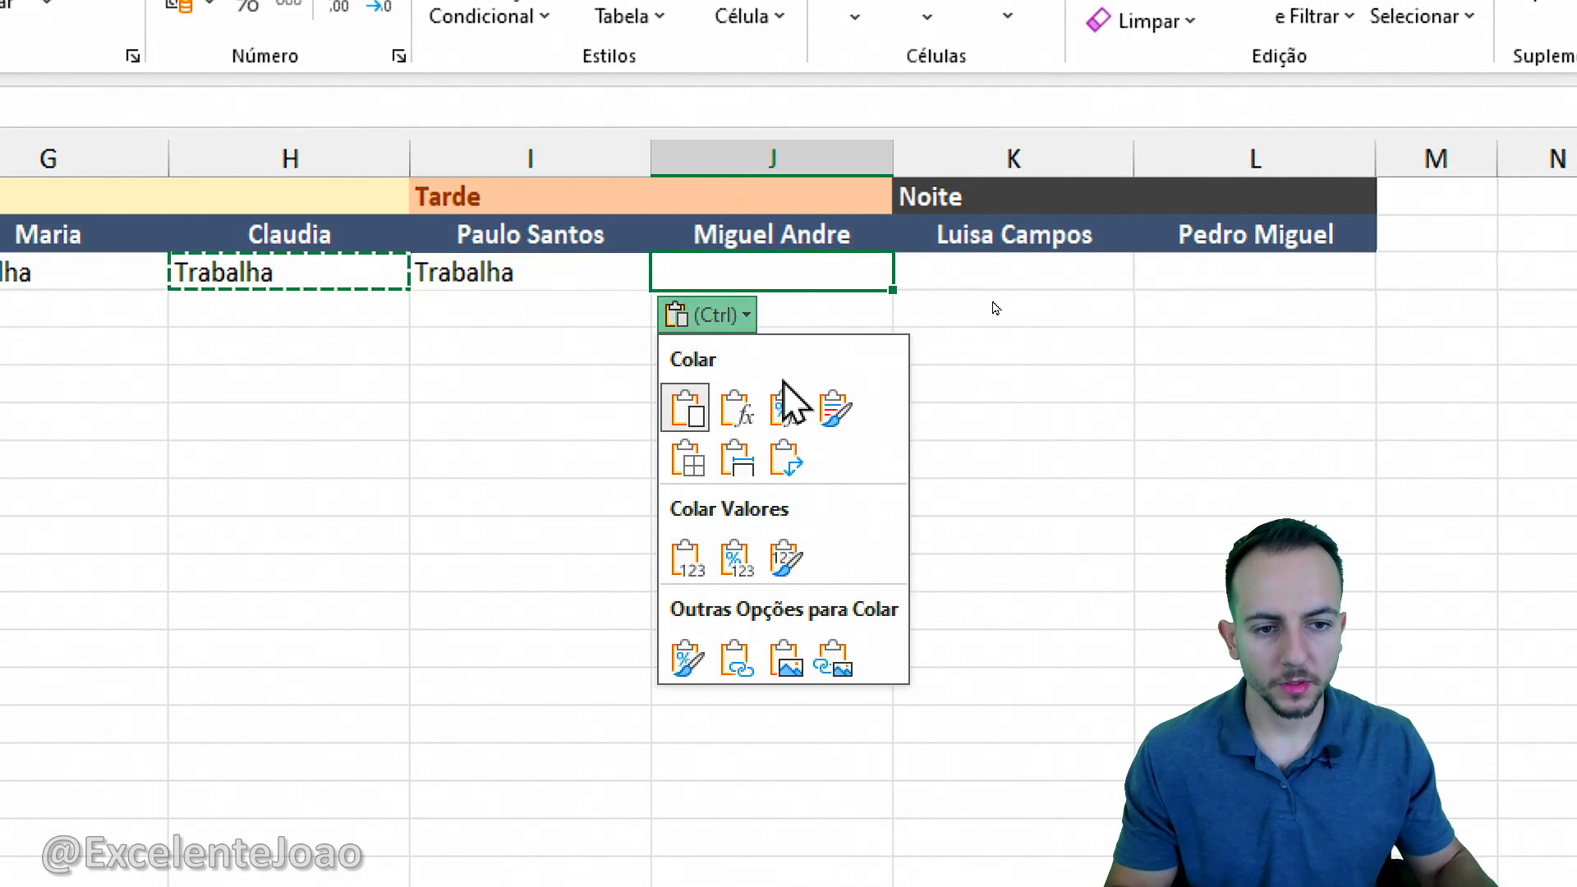
pyautogui.press('Escape')
pyautogui.hotkey('ctrl', 'v')
pyautogui.press('Escape')
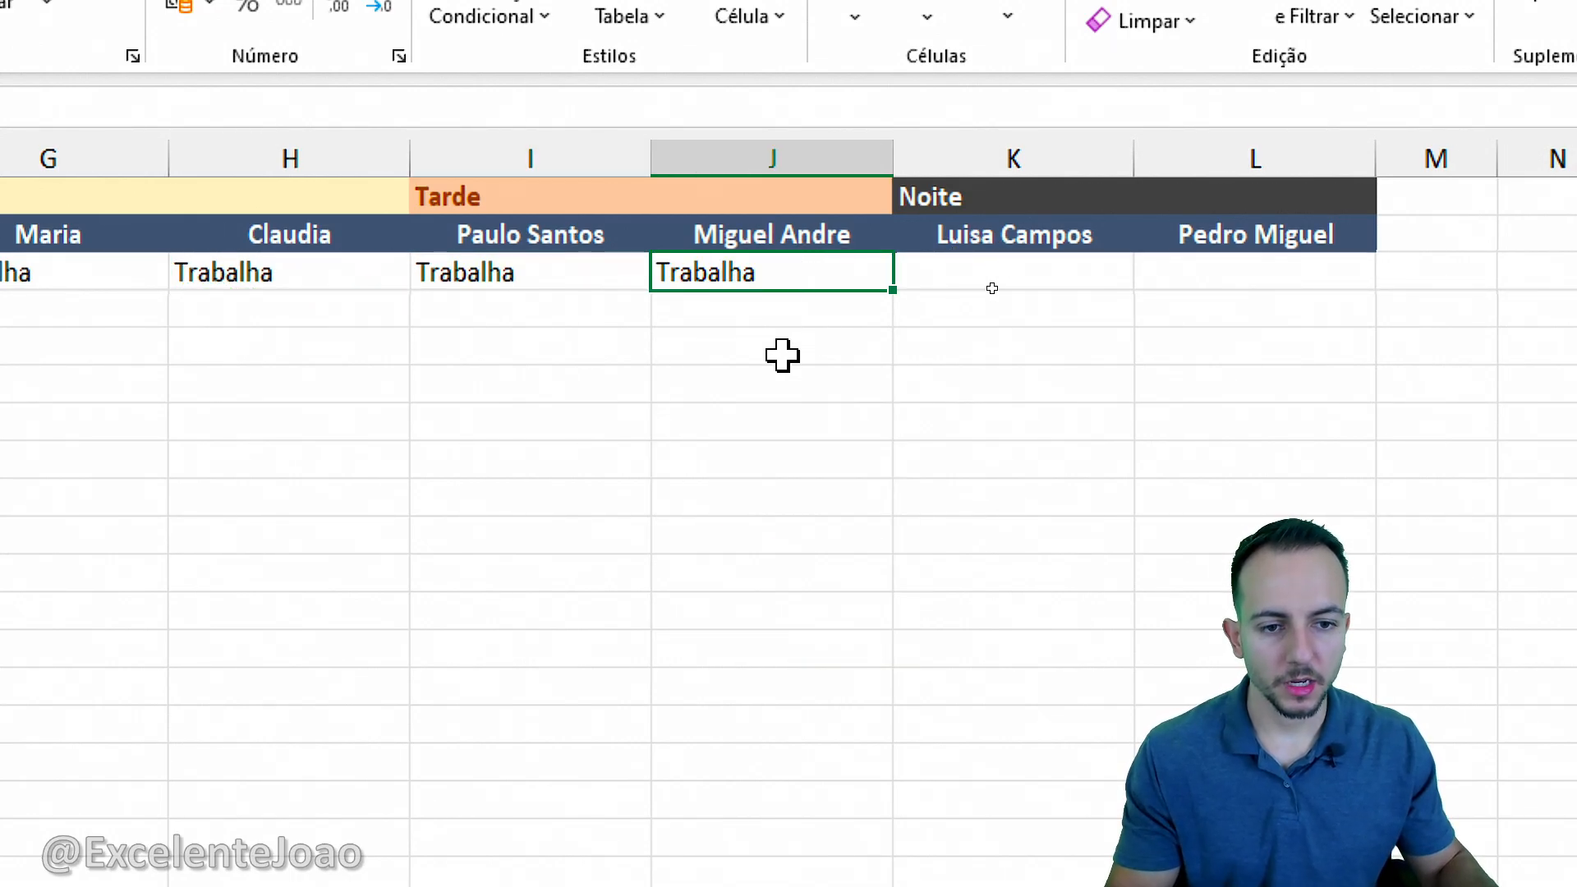
# Step: Replace the status in J3, for the second afternoon employee, with Descansa
pyautogui.click(782, 355)
pyautogui.moveTo(564, 271); pyautogui.dragTo(668, 271)
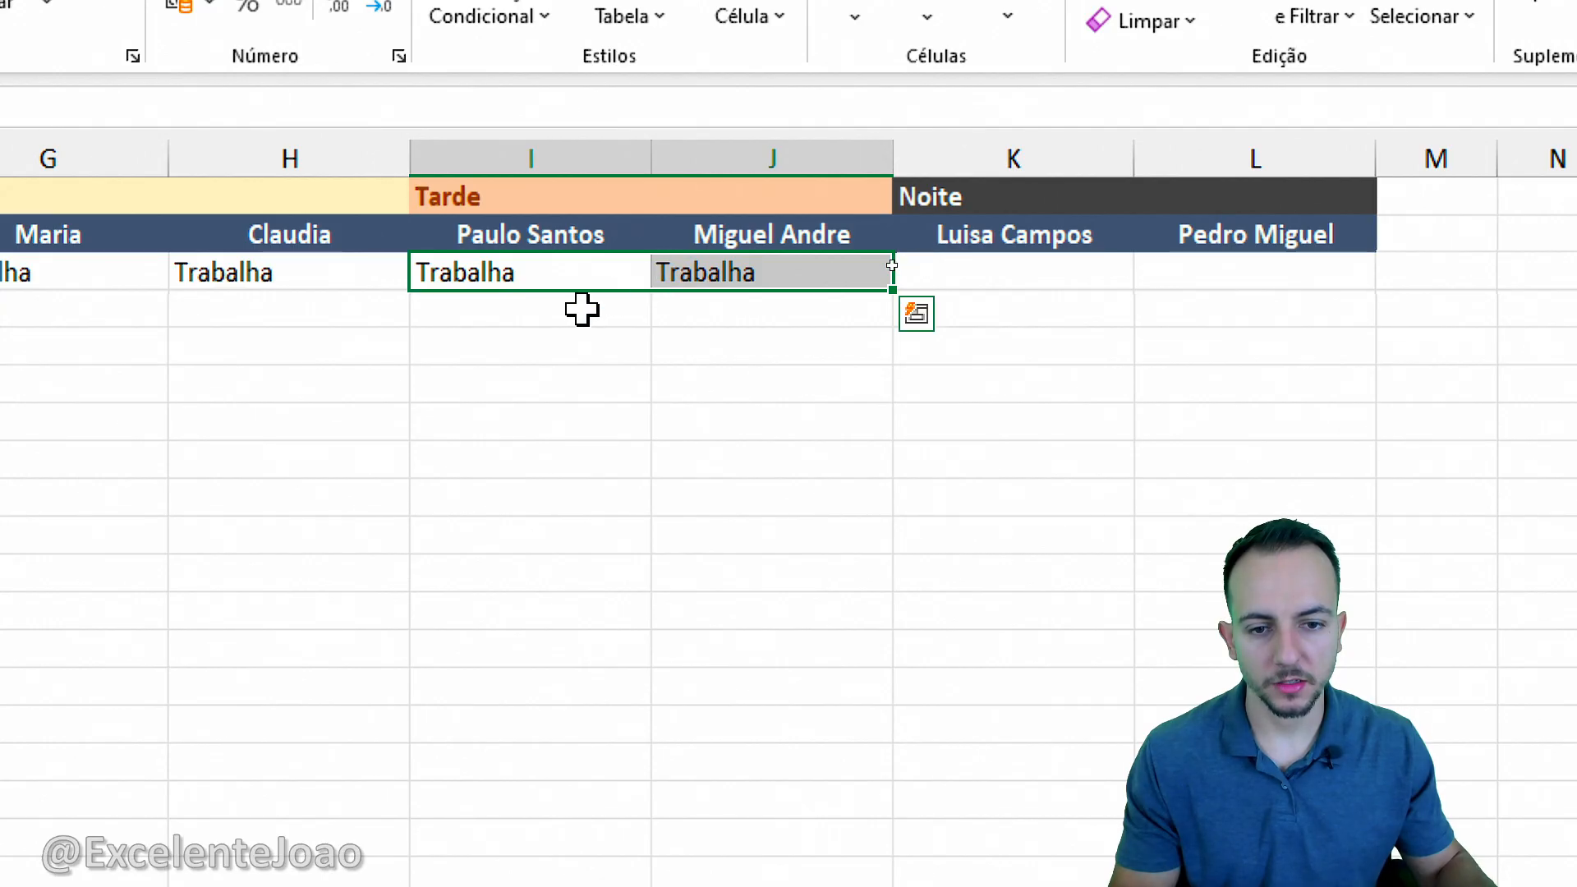
pyautogui.moveTo(582, 310); pyautogui.dragTo(673, 310)
pyautogui.moveTo(574, 278); pyautogui.dragTo(704, 281)
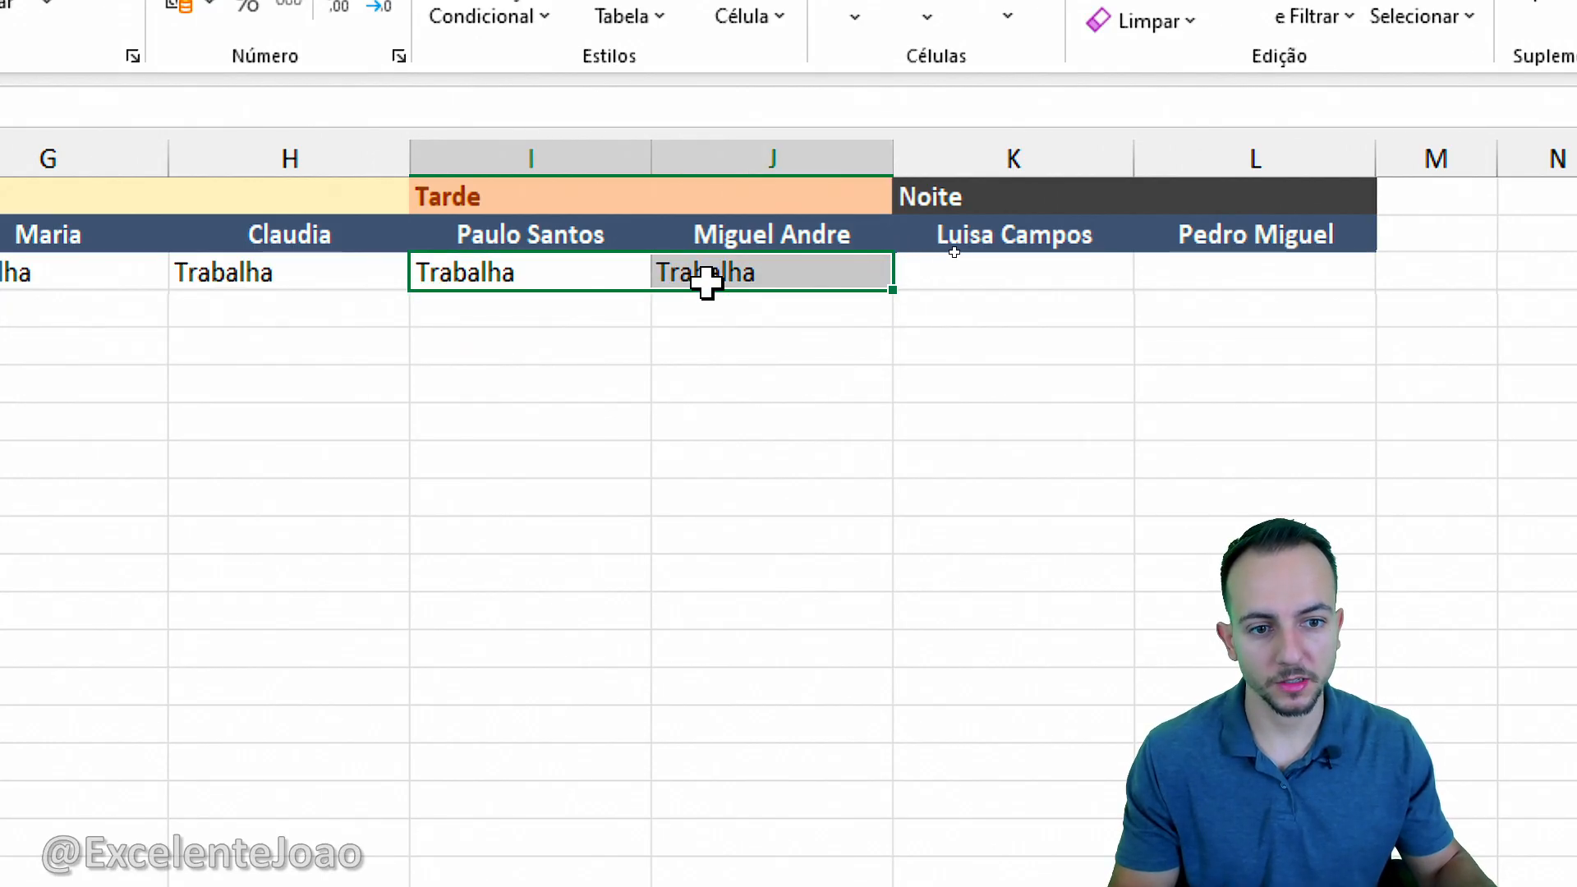
pyautogui.click(667, 320)
pyautogui.click(694, 278)
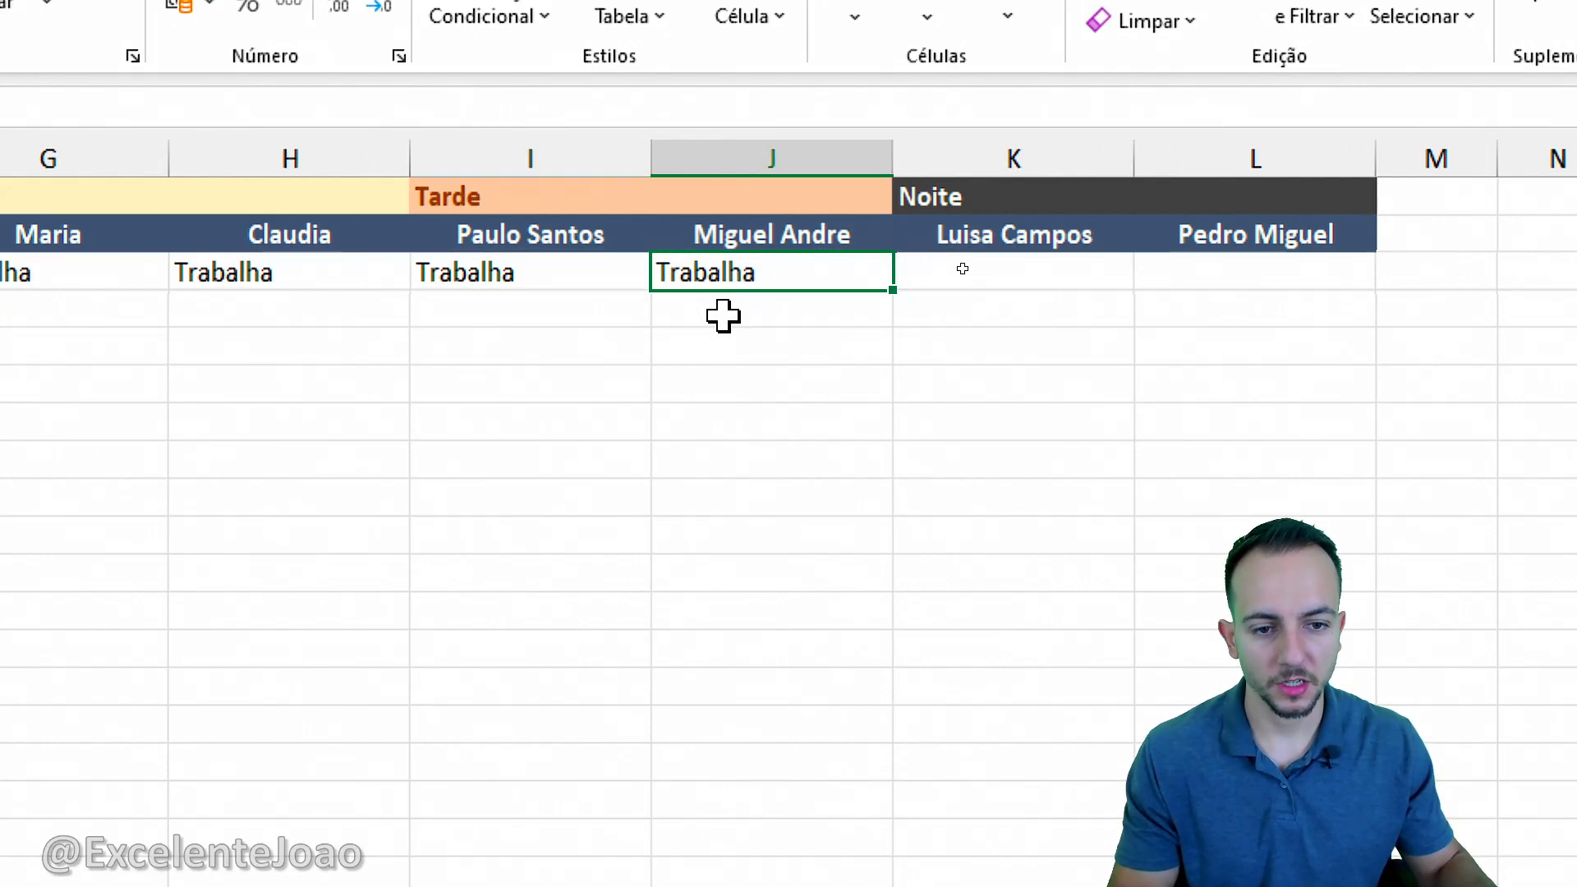
pyautogui.write('Descansa')
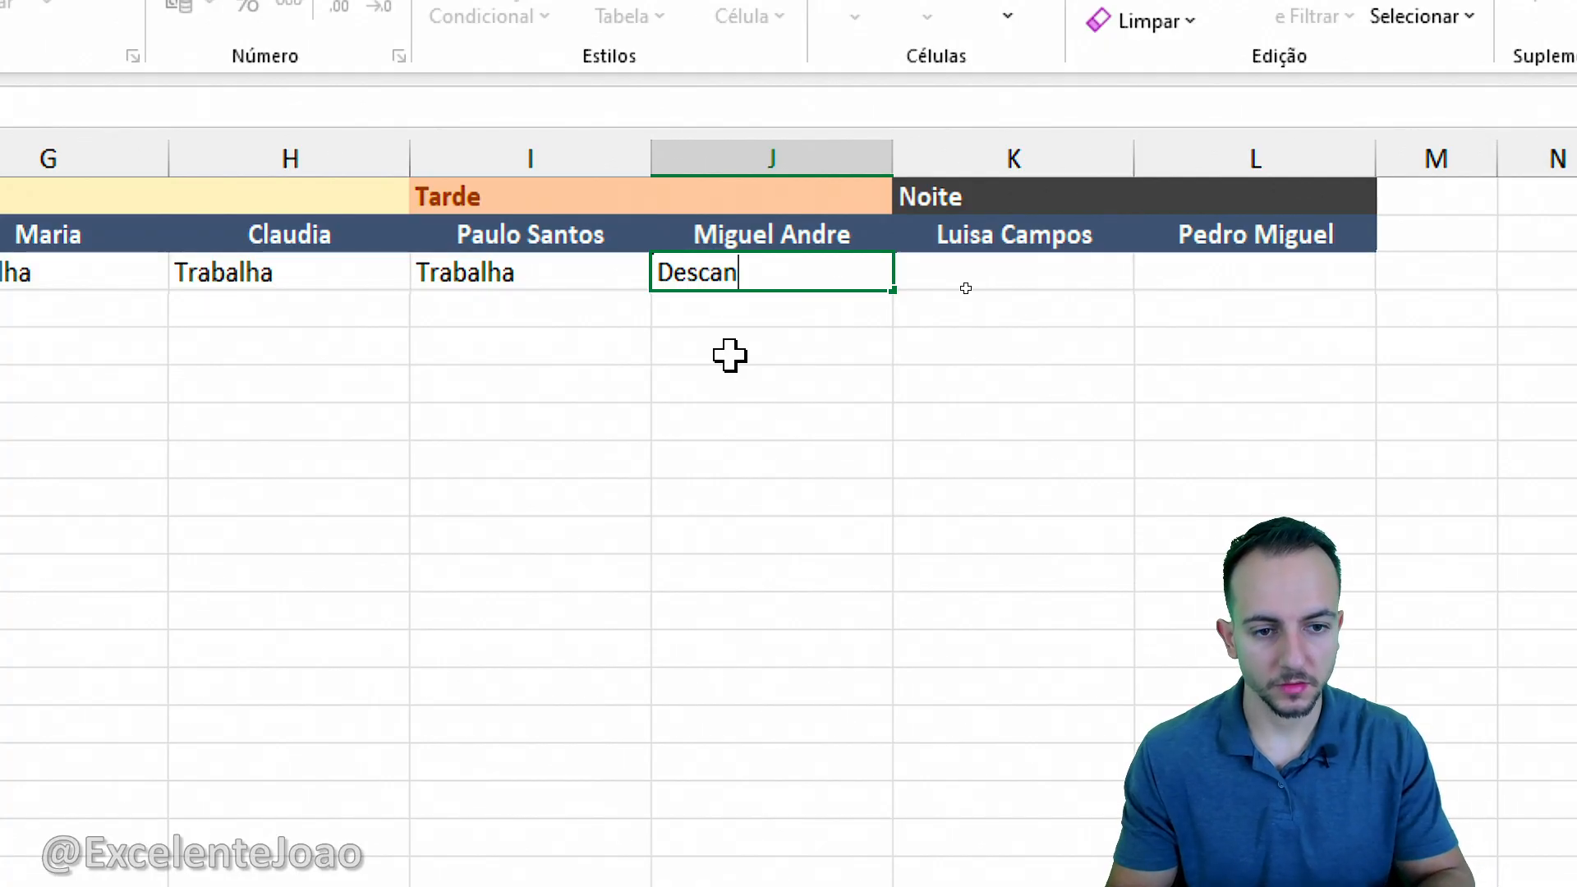
pyautogui.press('Return')
# Step: Give the first Noite employee the Descansa status in K3, using a copy of J3
pyautogui.click(996, 283)
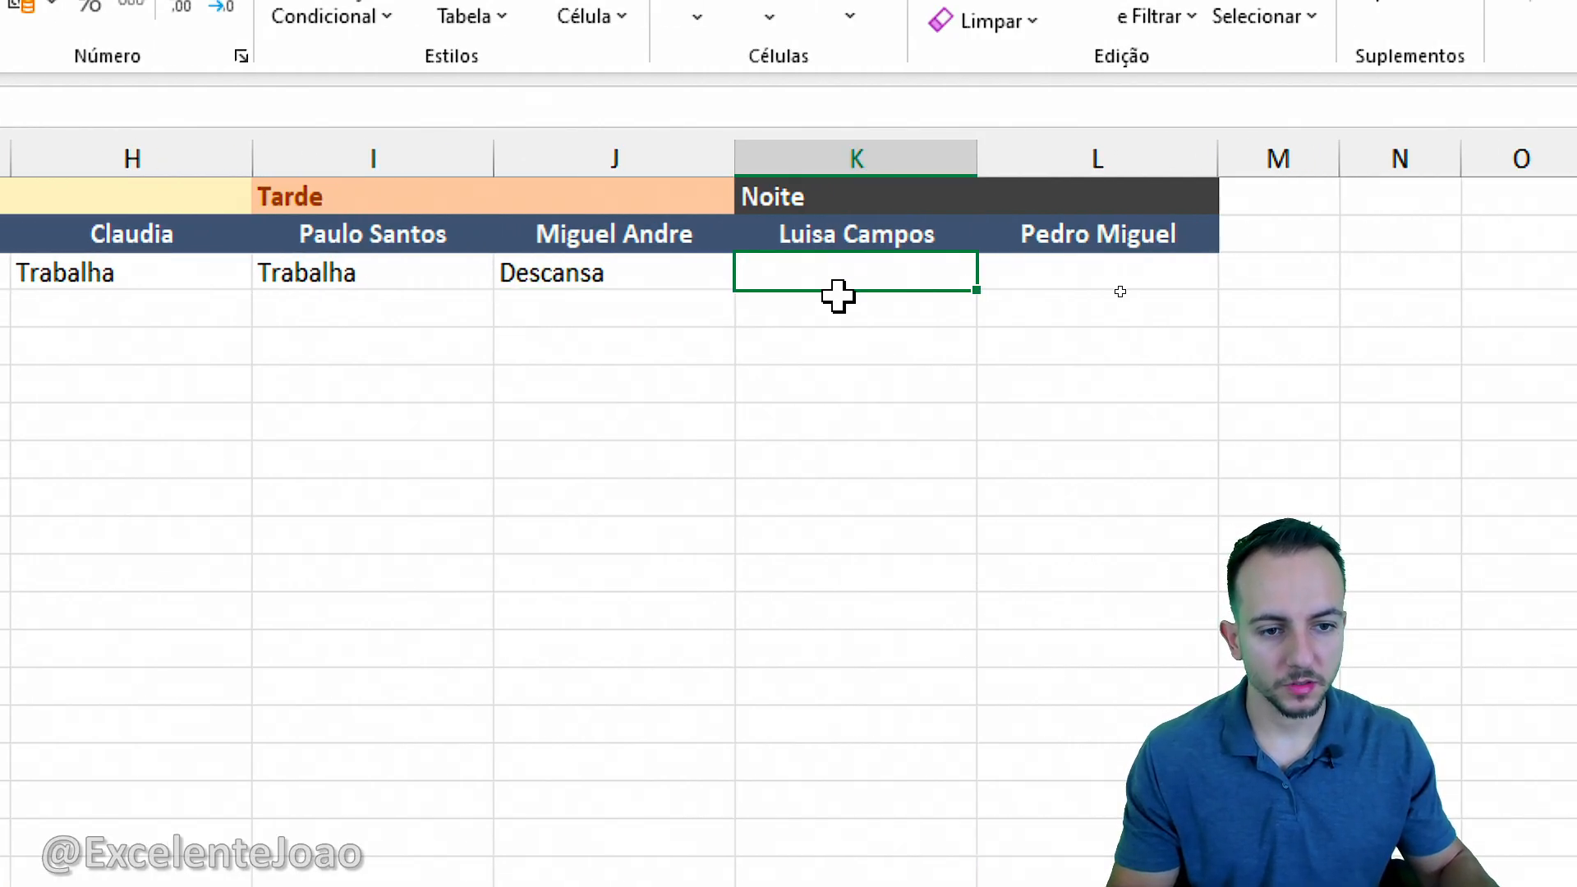
pyautogui.write('Desncasa')
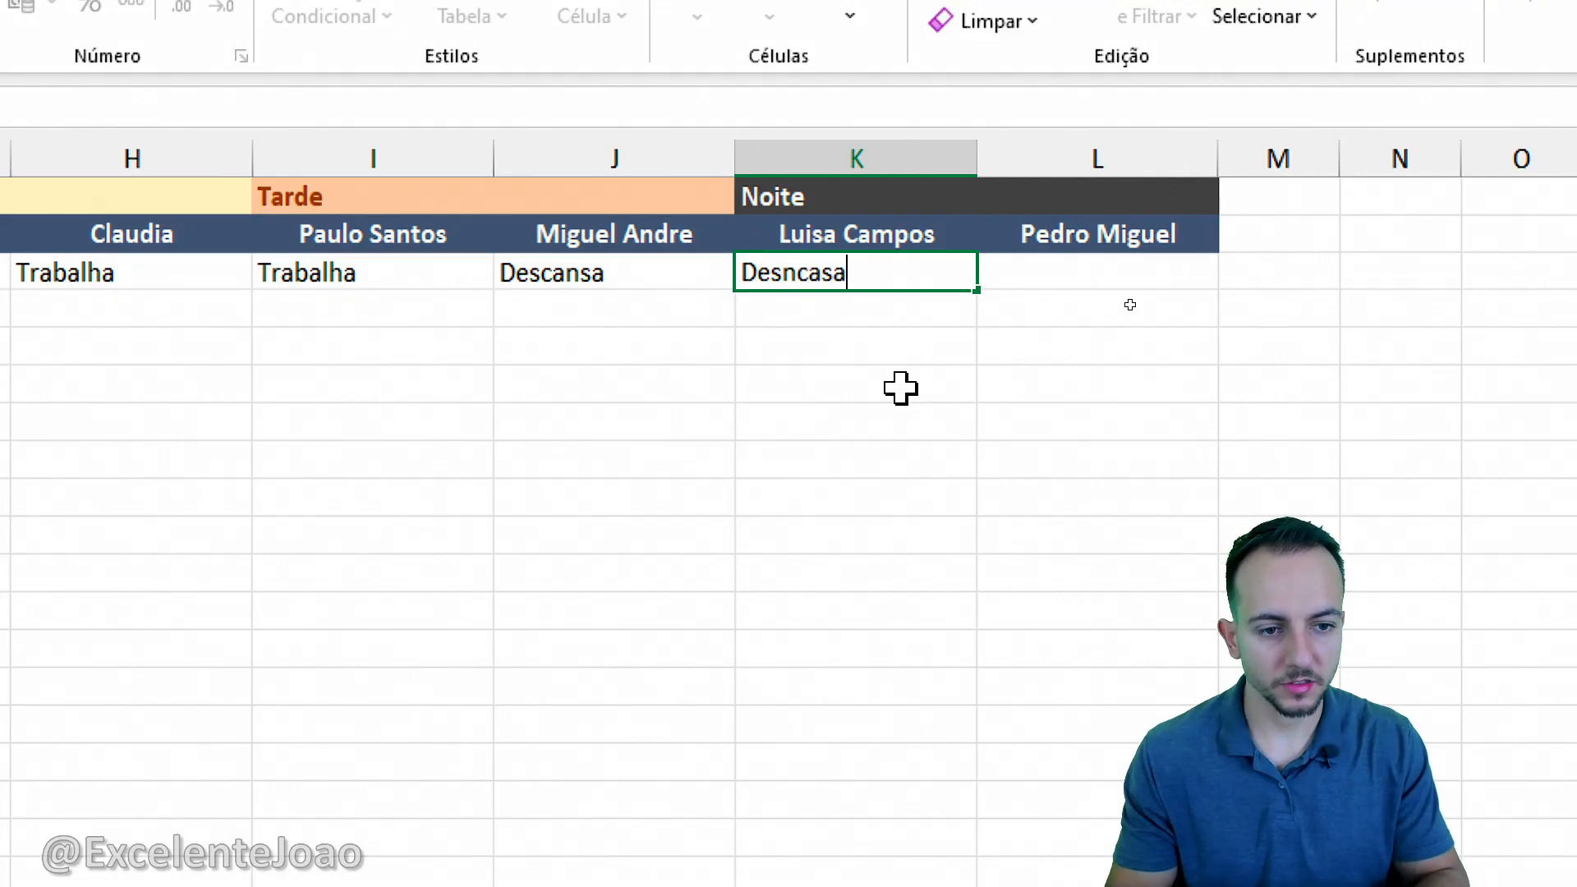
pyautogui.press('Tab')
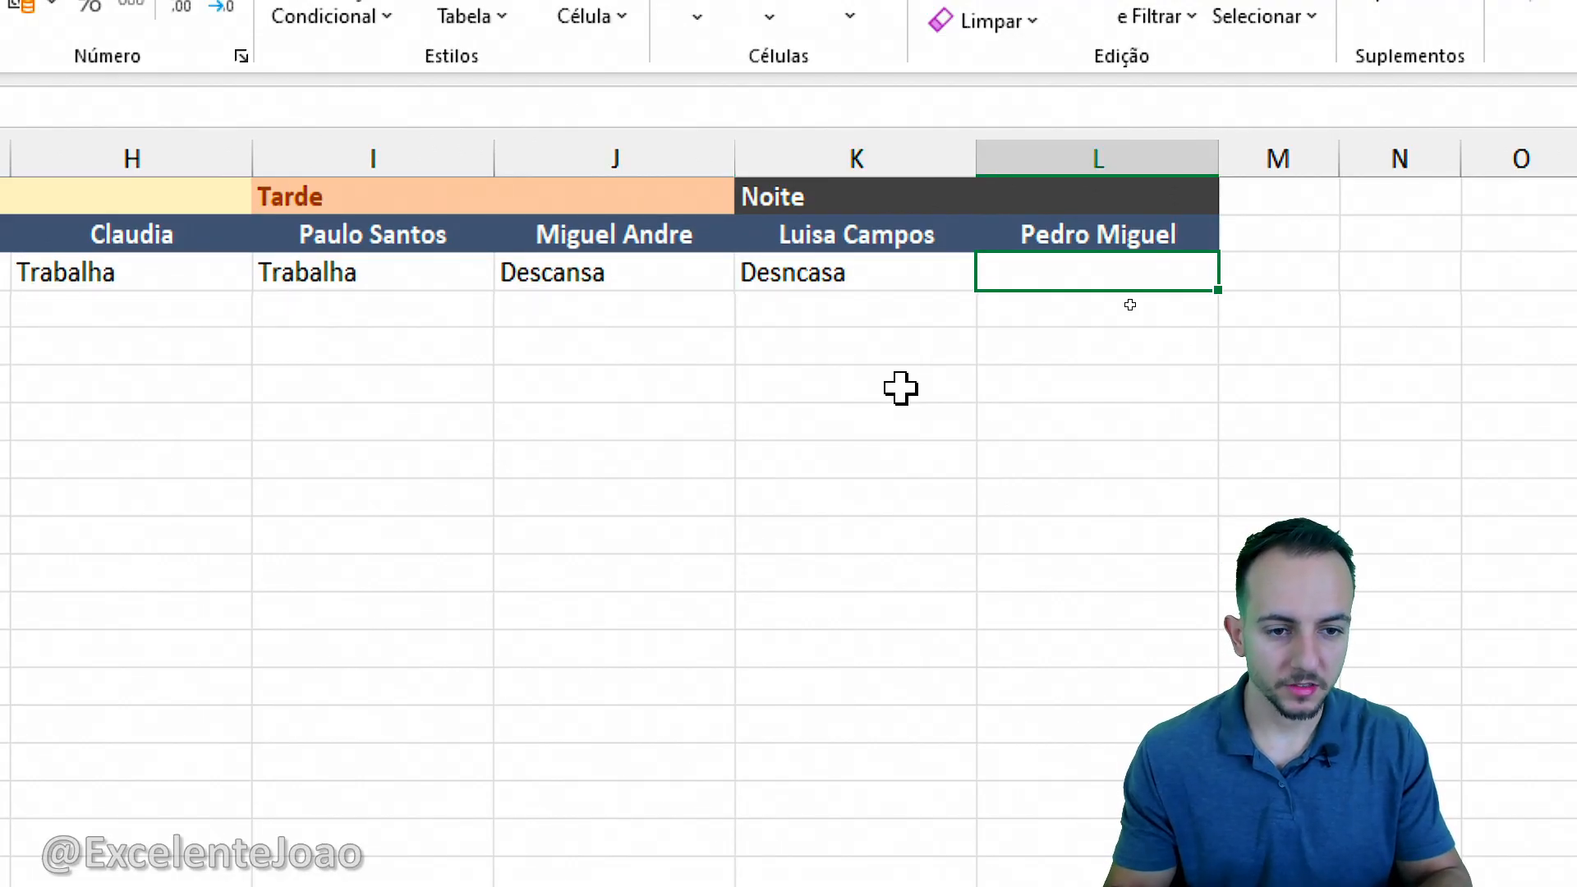
pyautogui.press('Left')
pyautogui.press('Left')
pyautogui.hotkey('ctrl', 'c')
pyautogui.press('Right')
pyautogui.hotkey('ctrl', 'v')
# Step: Enter the status Trabalha in L3 for the second Noite employee
pyautogui.press('Right')
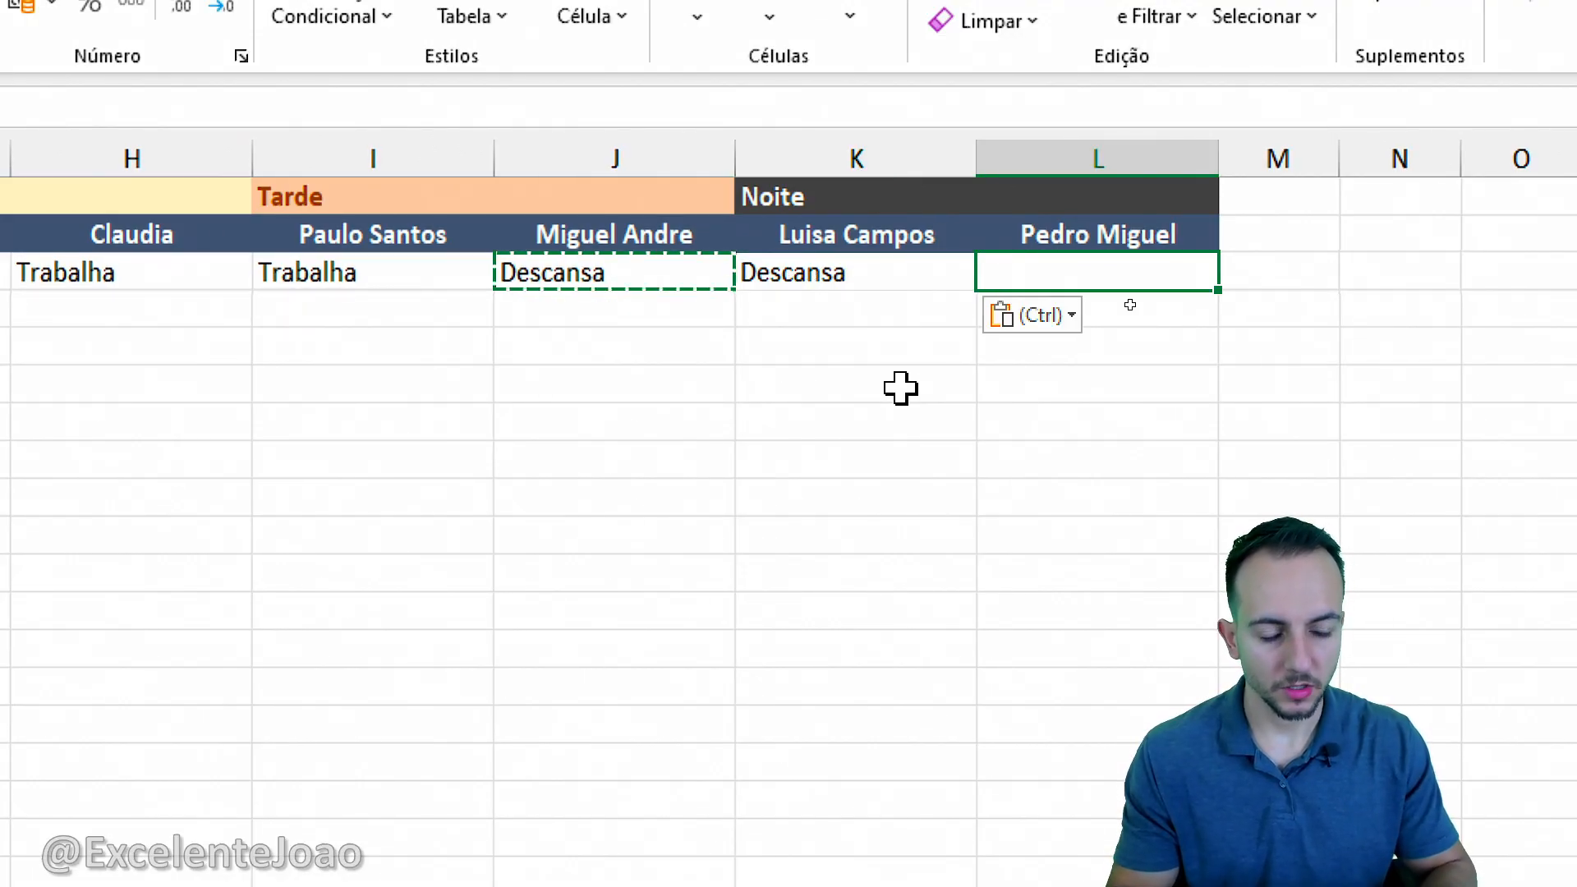
pyautogui.write('Trabalha')
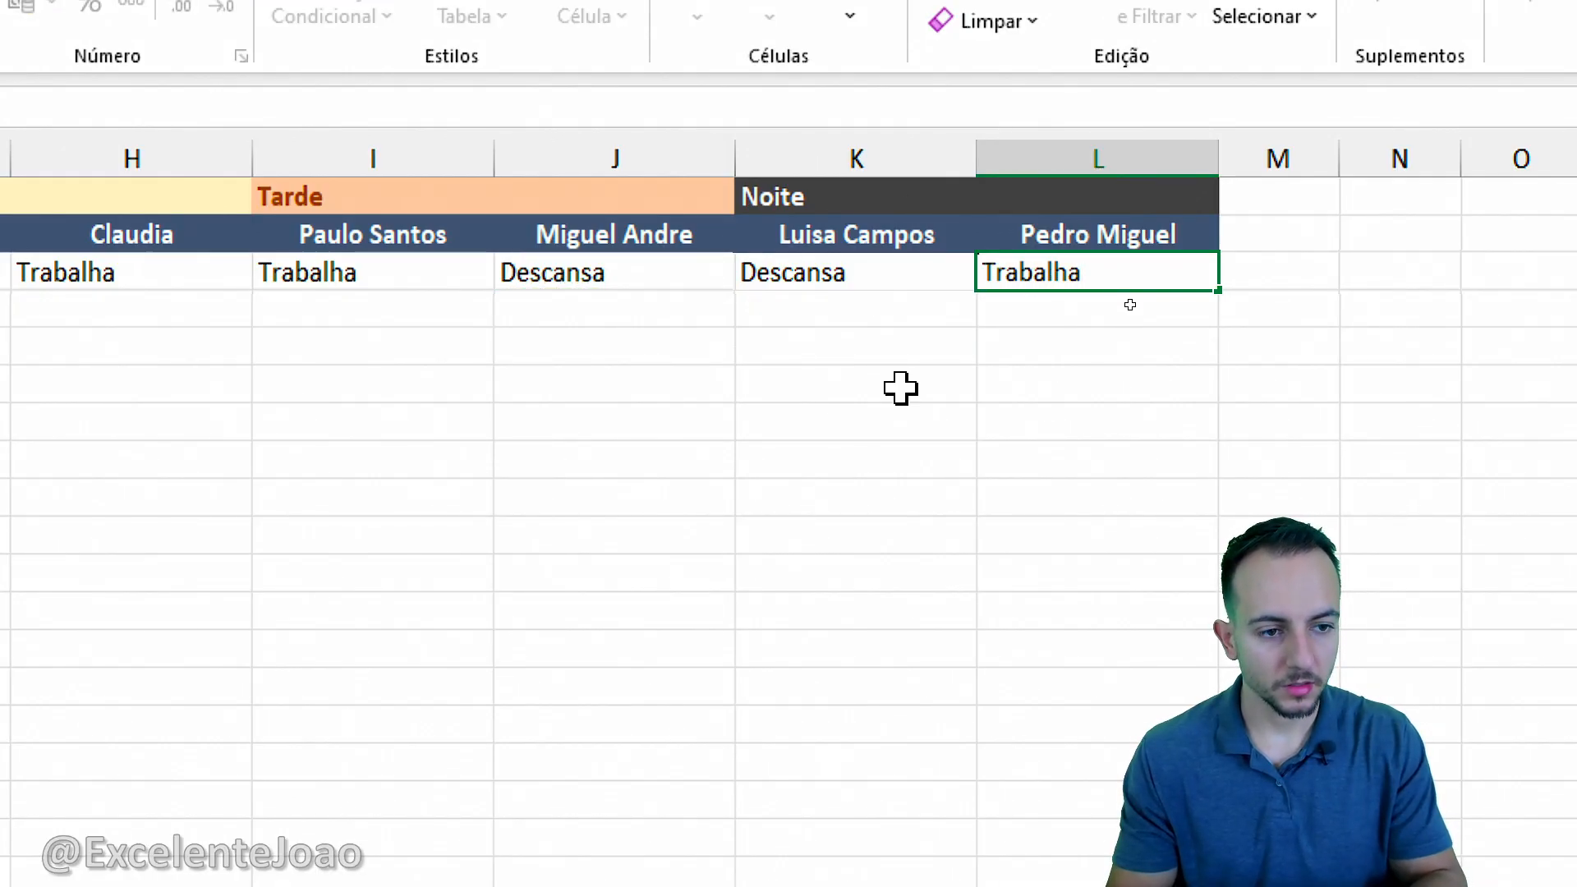
pyautogui.press('Return')
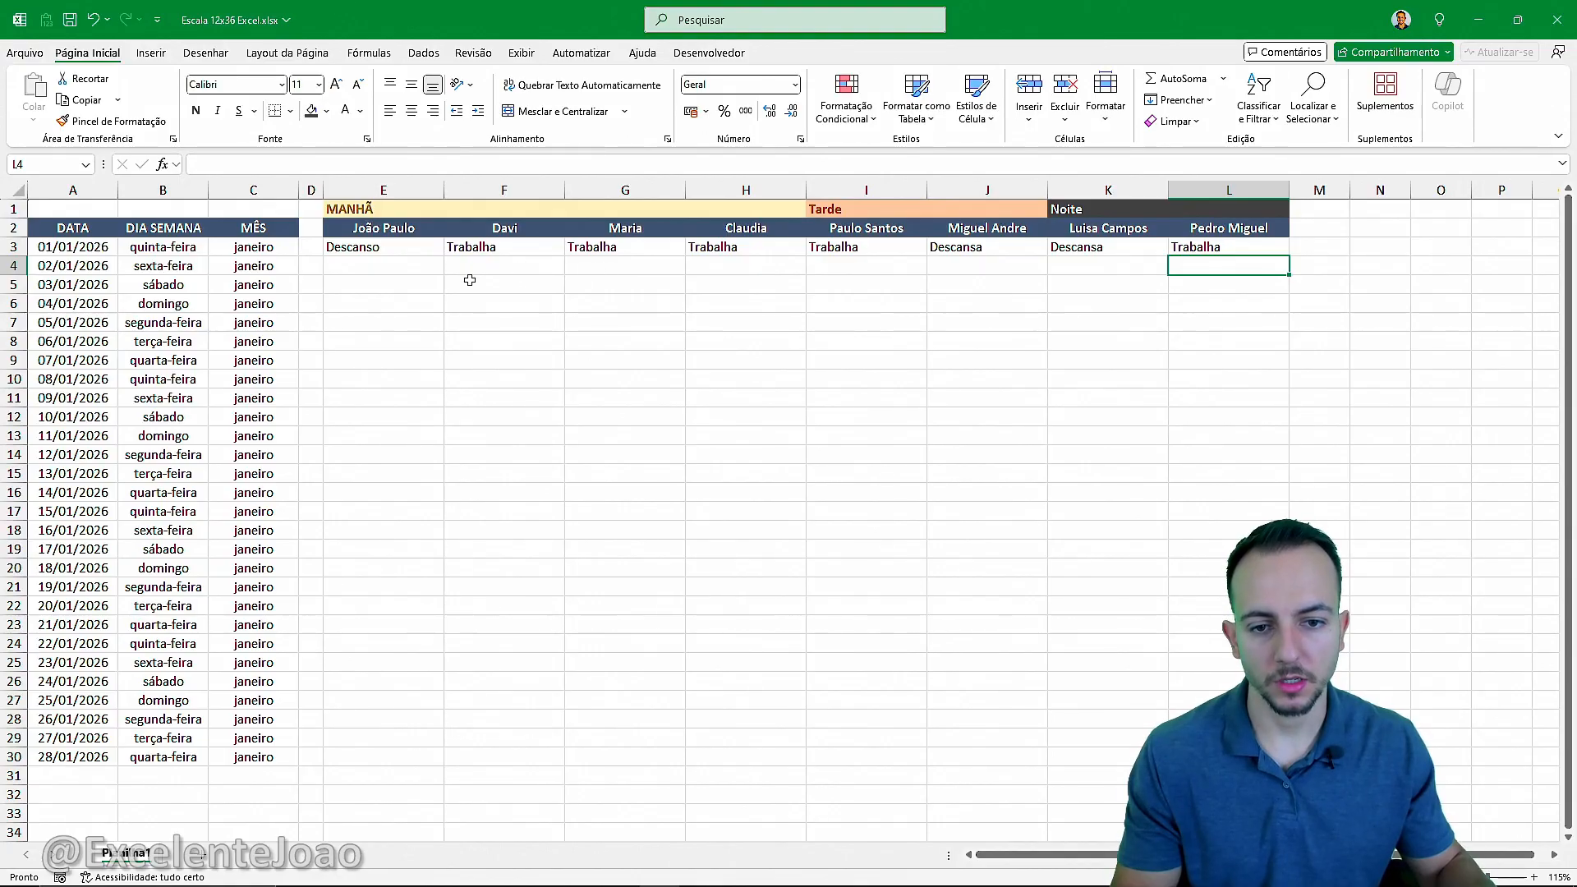
pyautogui.moveTo(382, 252); pyautogui.dragTo(1224, 248)
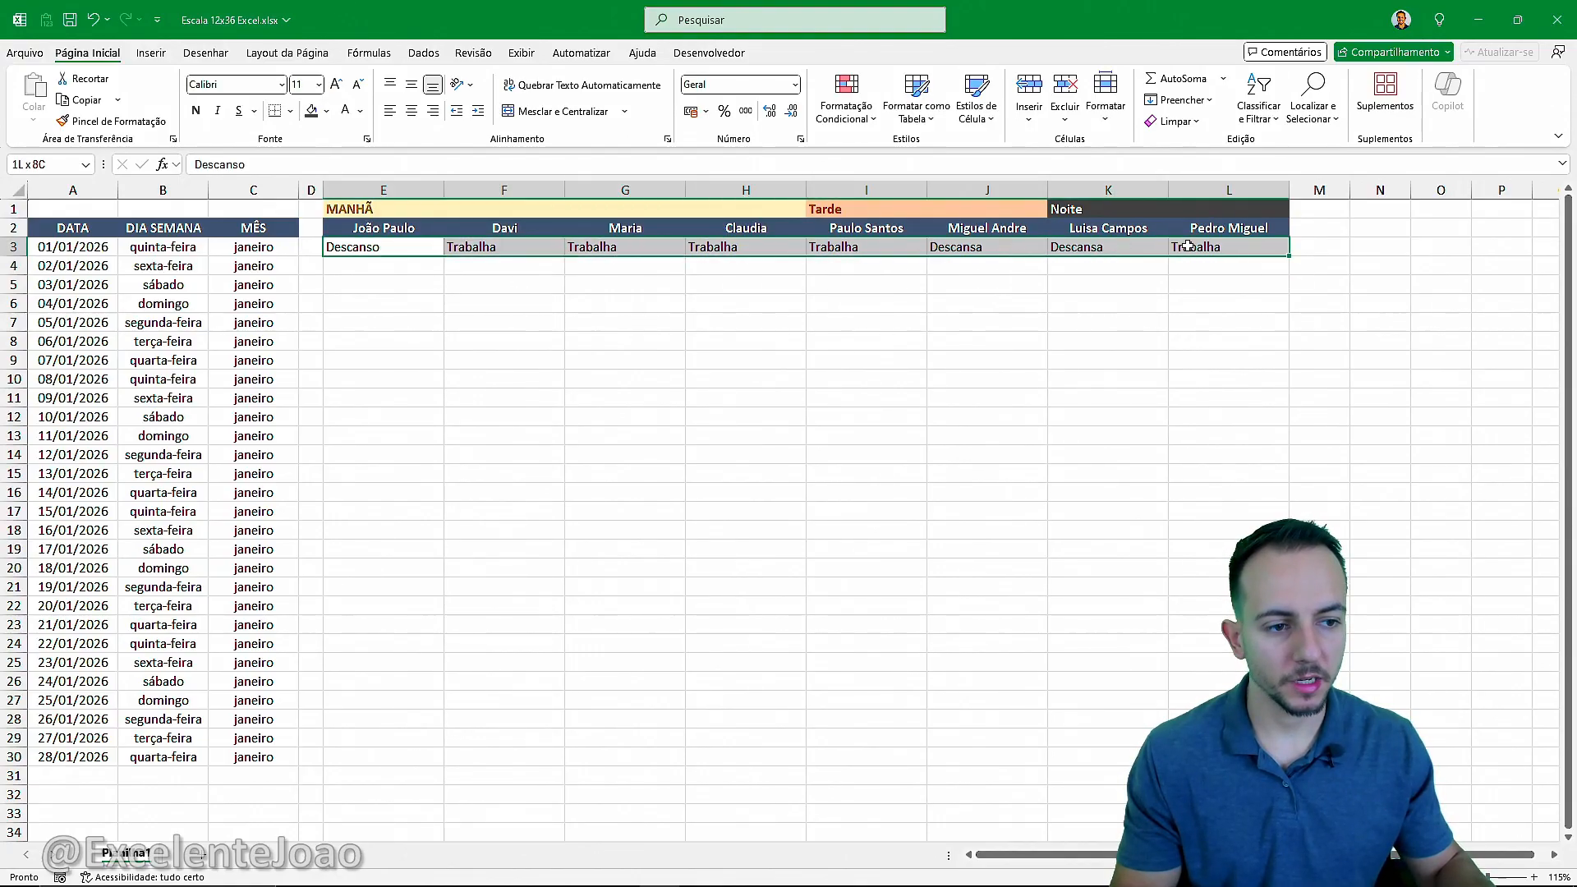
pyautogui.click(625, 322)
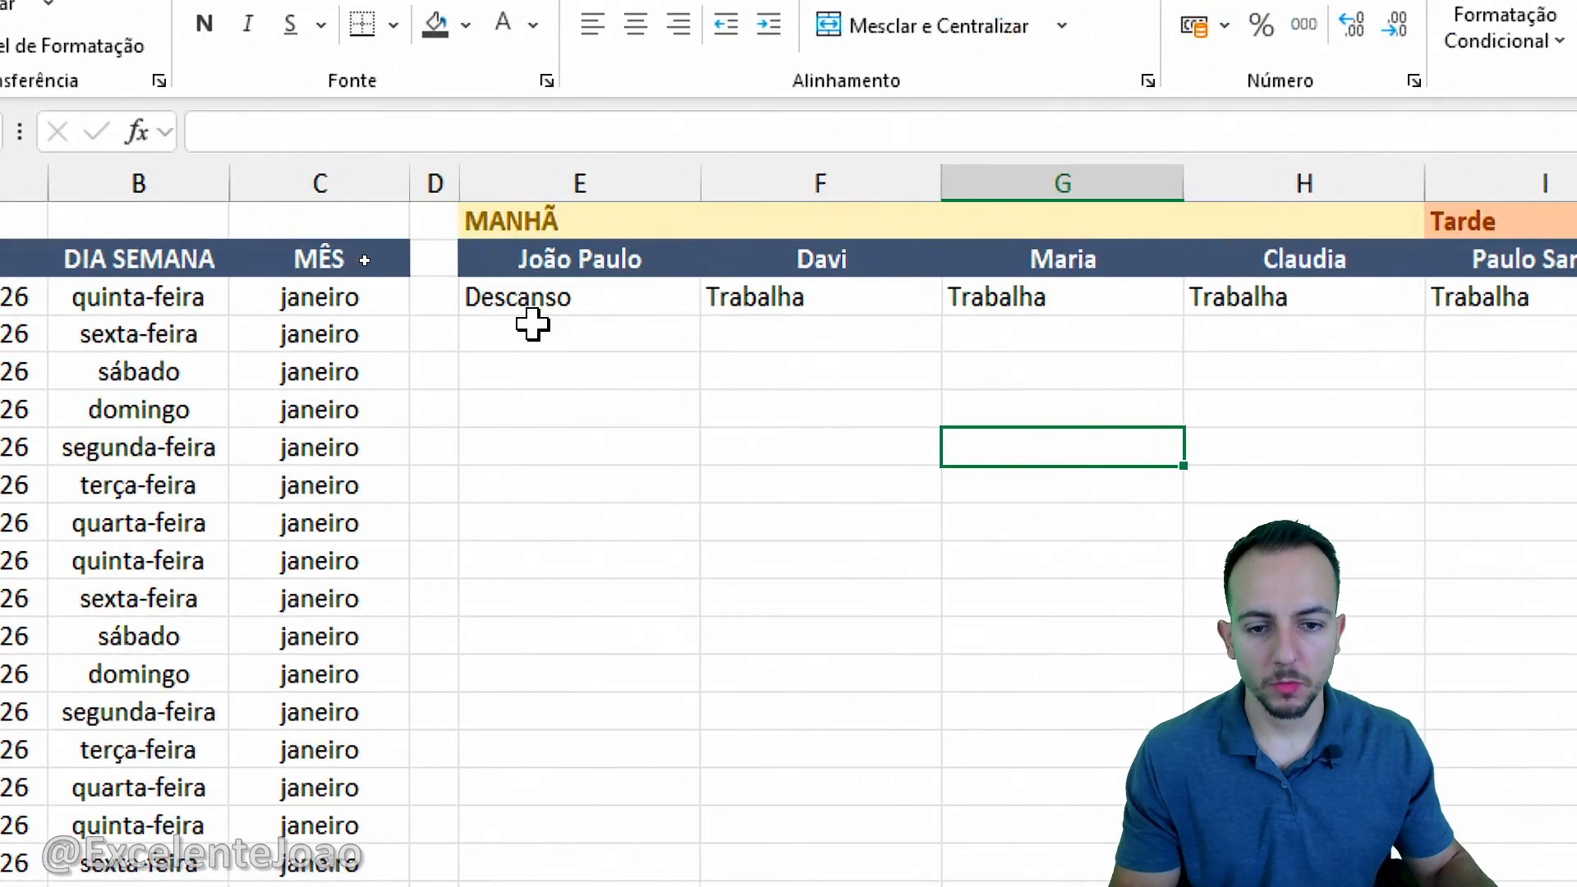
# Step: Start an SE formula in E4 with a reference to E3 as the beginning of its logical test
pyautogui.click(369, 269)
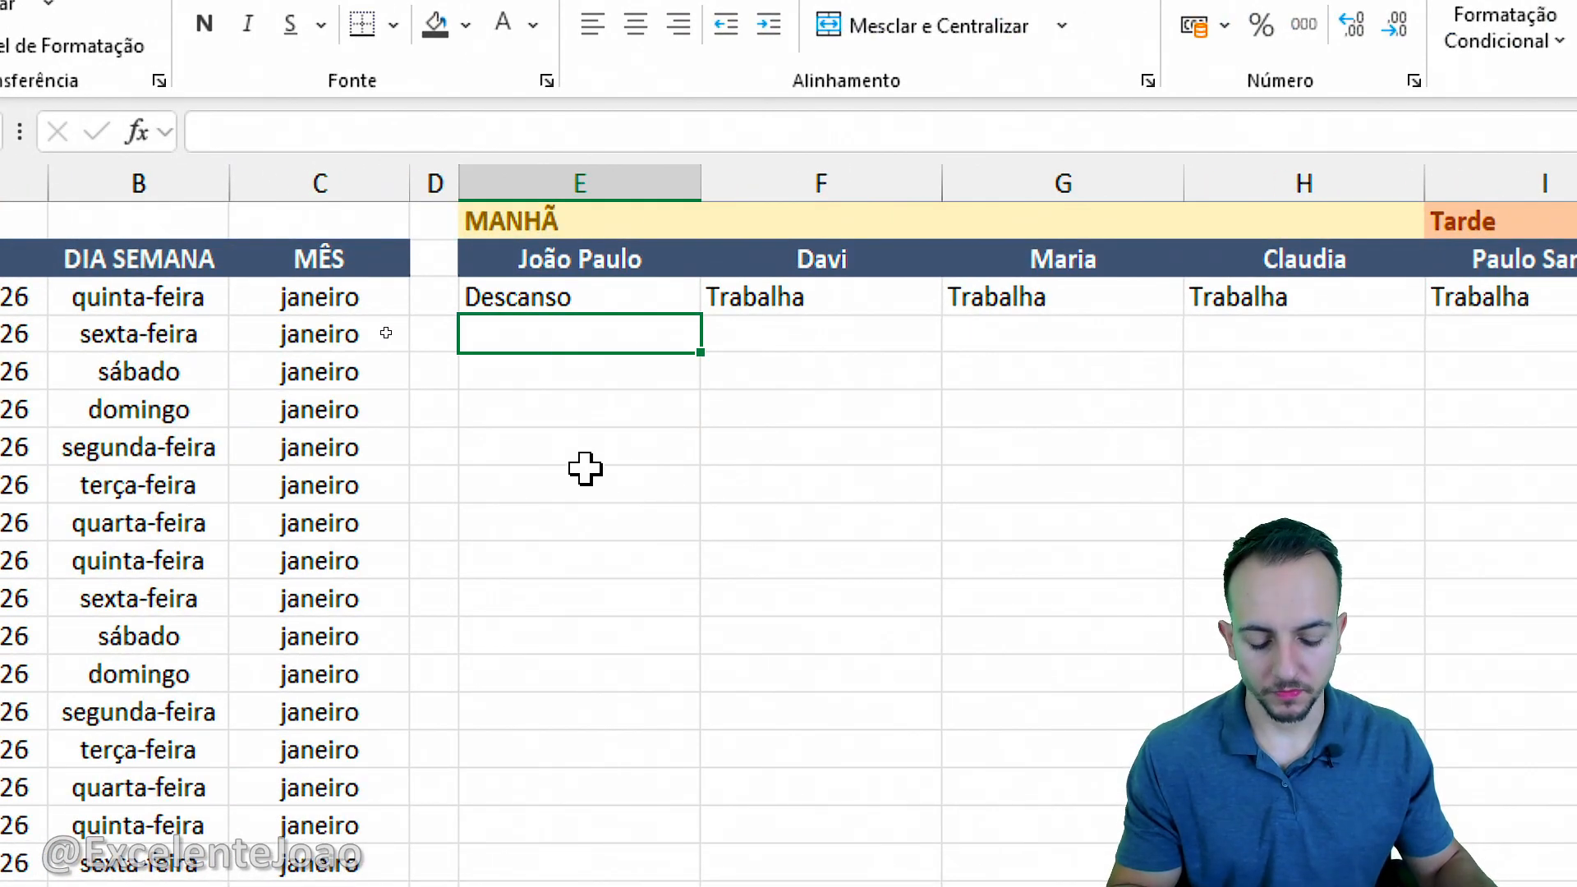
pyautogui.write('=')
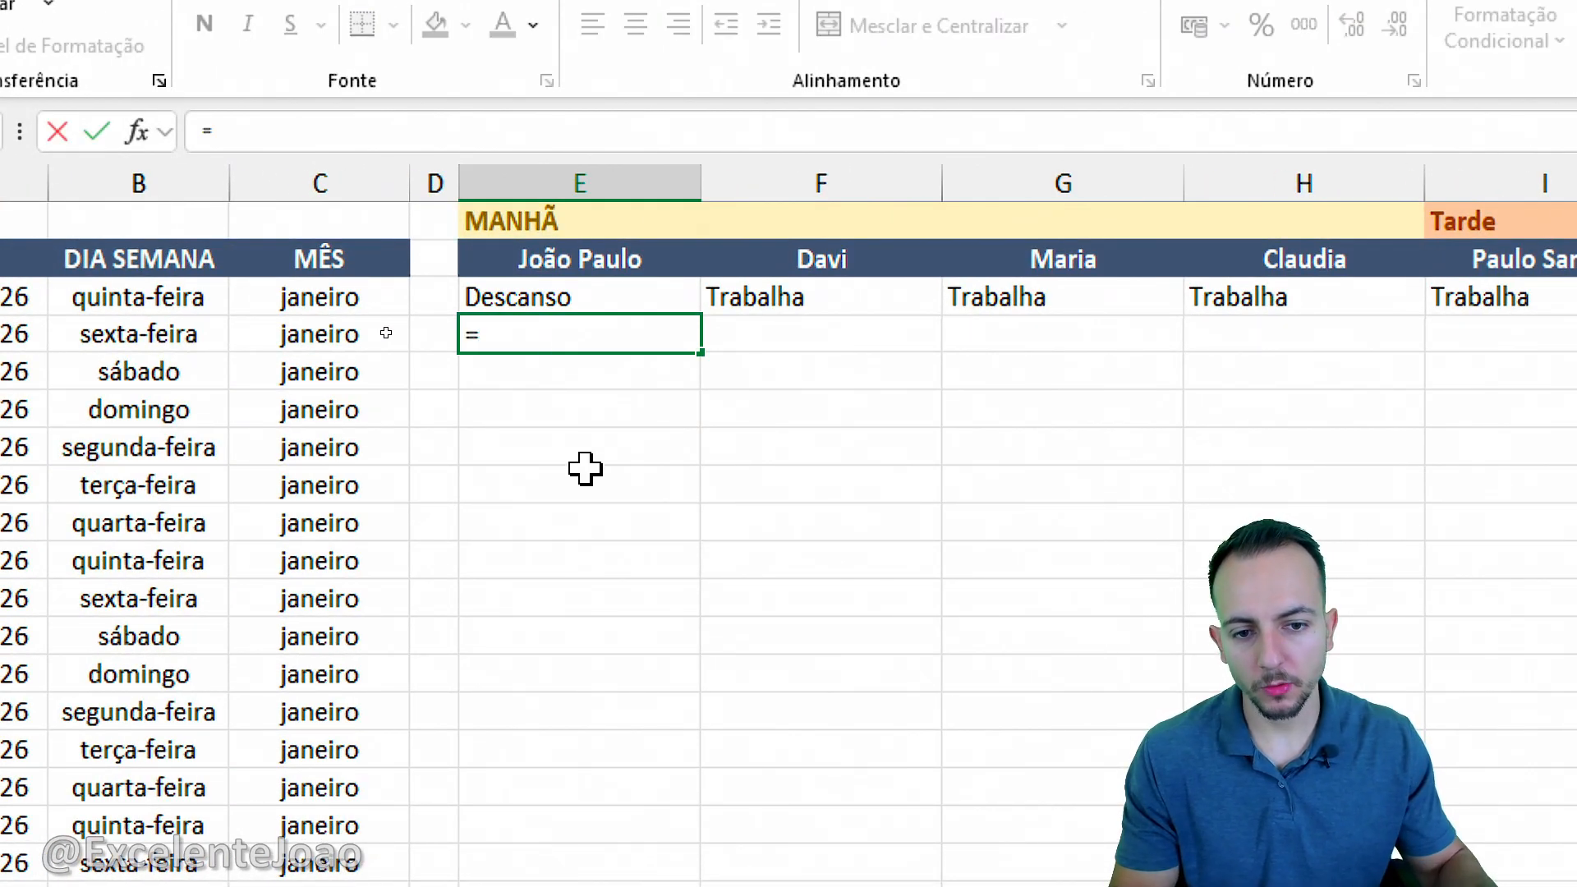
pyautogui.write('se')
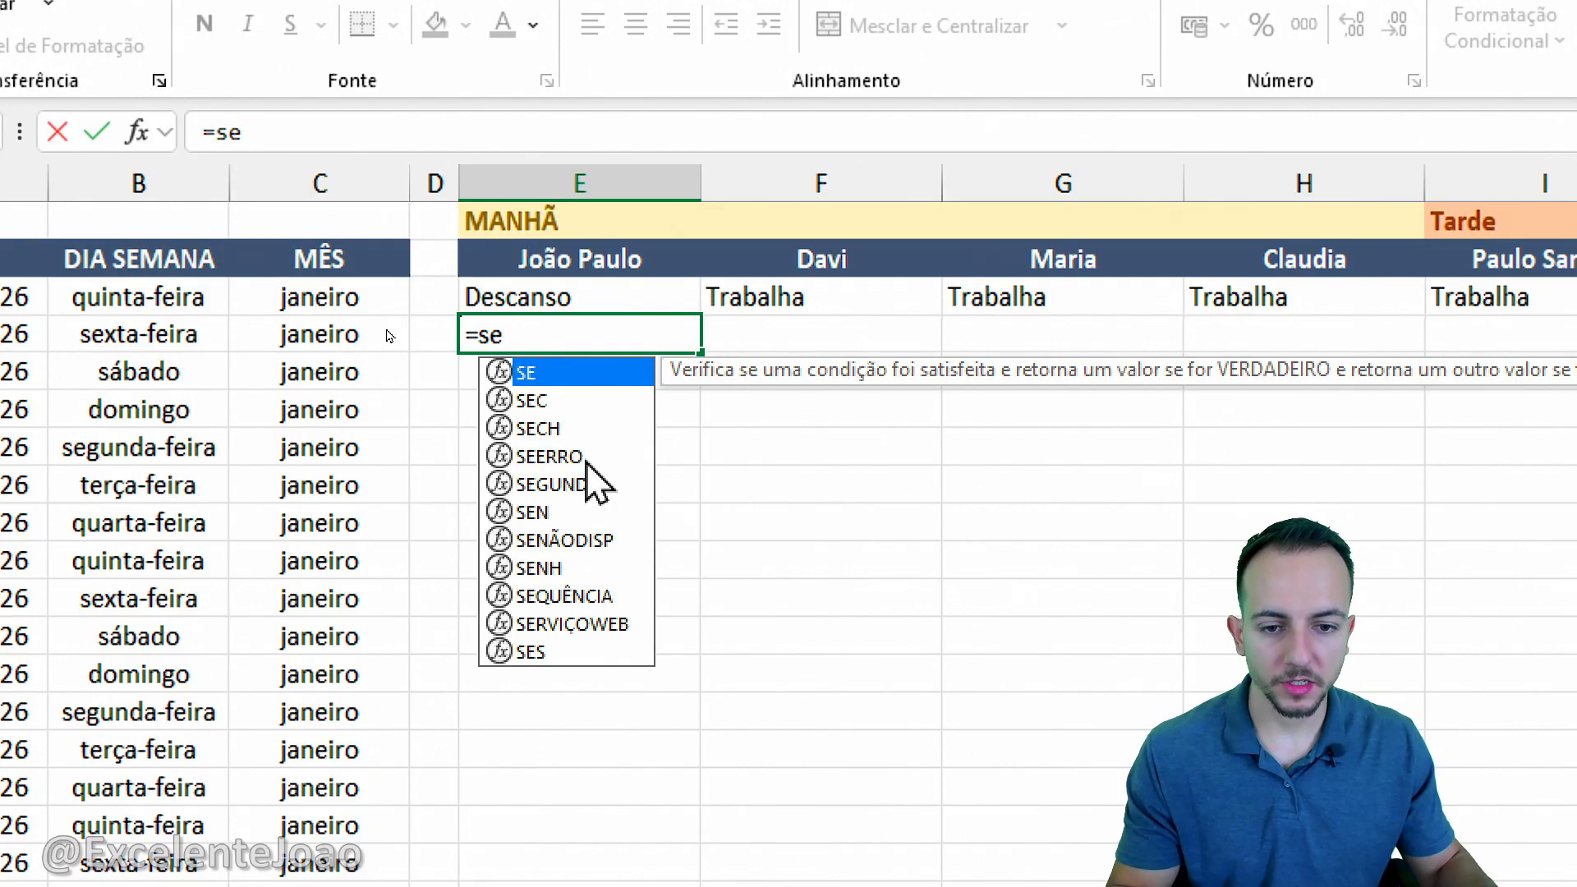
pyautogui.doubleClick(557, 366)
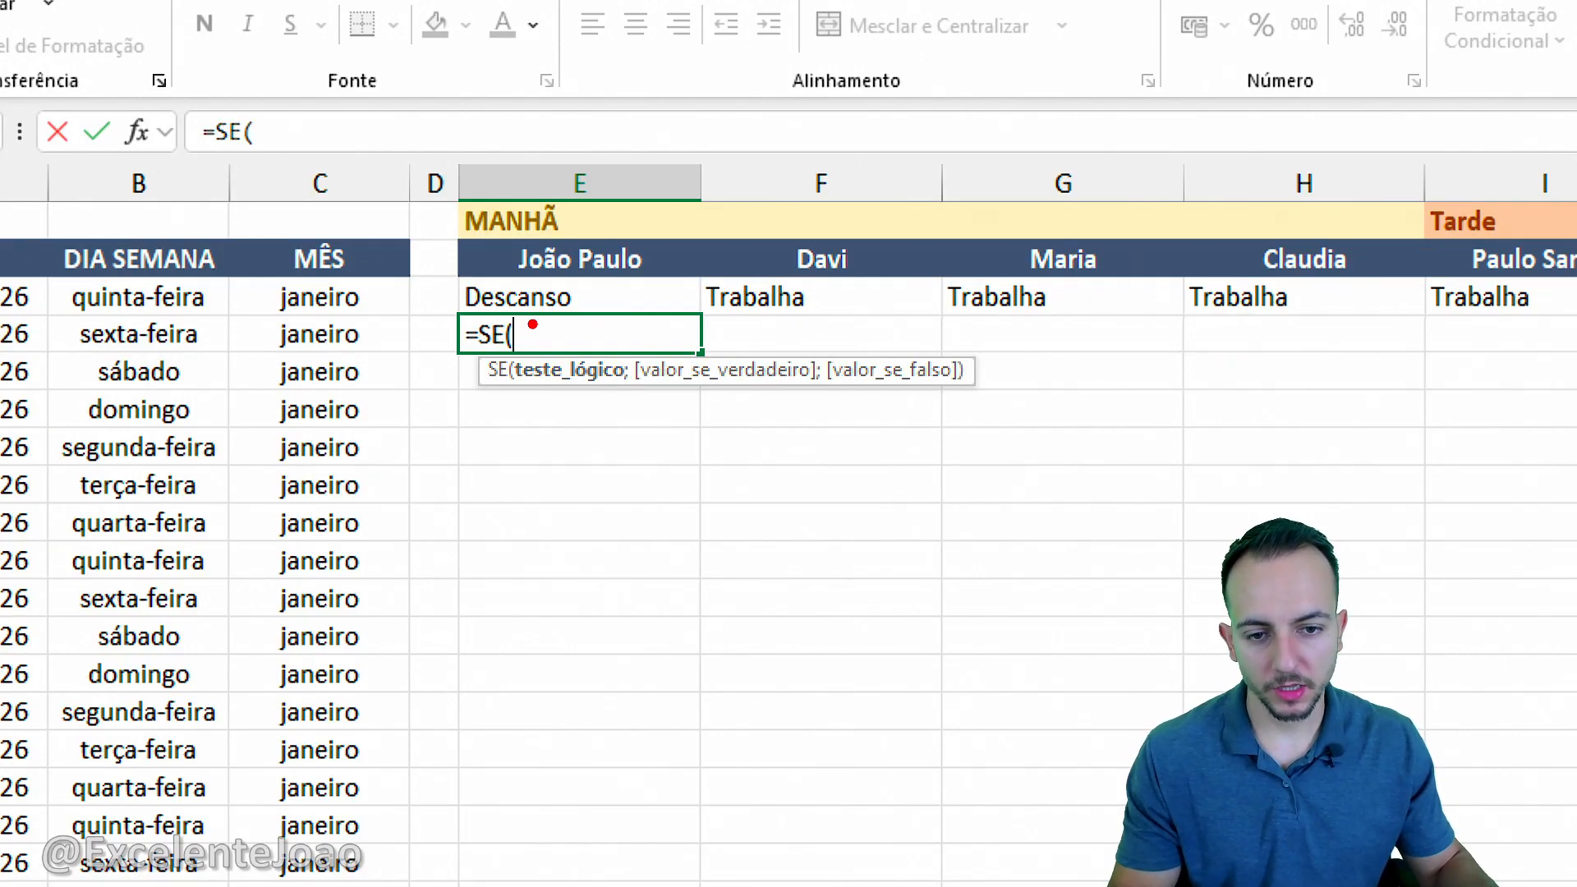
pyautogui.moveTo(510, 306)
pyautogui.mouseDown()
pyautogui.moveTo(447, 312)
pyautogui.moveTo(571, 332)
pyautogui.mouseUp()
pyautogui.moveTo(530, 423)
pyautogui.mouseDown()
pyautogui.moveTo(535, 396)
pyautogui.moveTo(581, 516)
pyautogui.mouseUp()
pyautogui.click(597, 520)
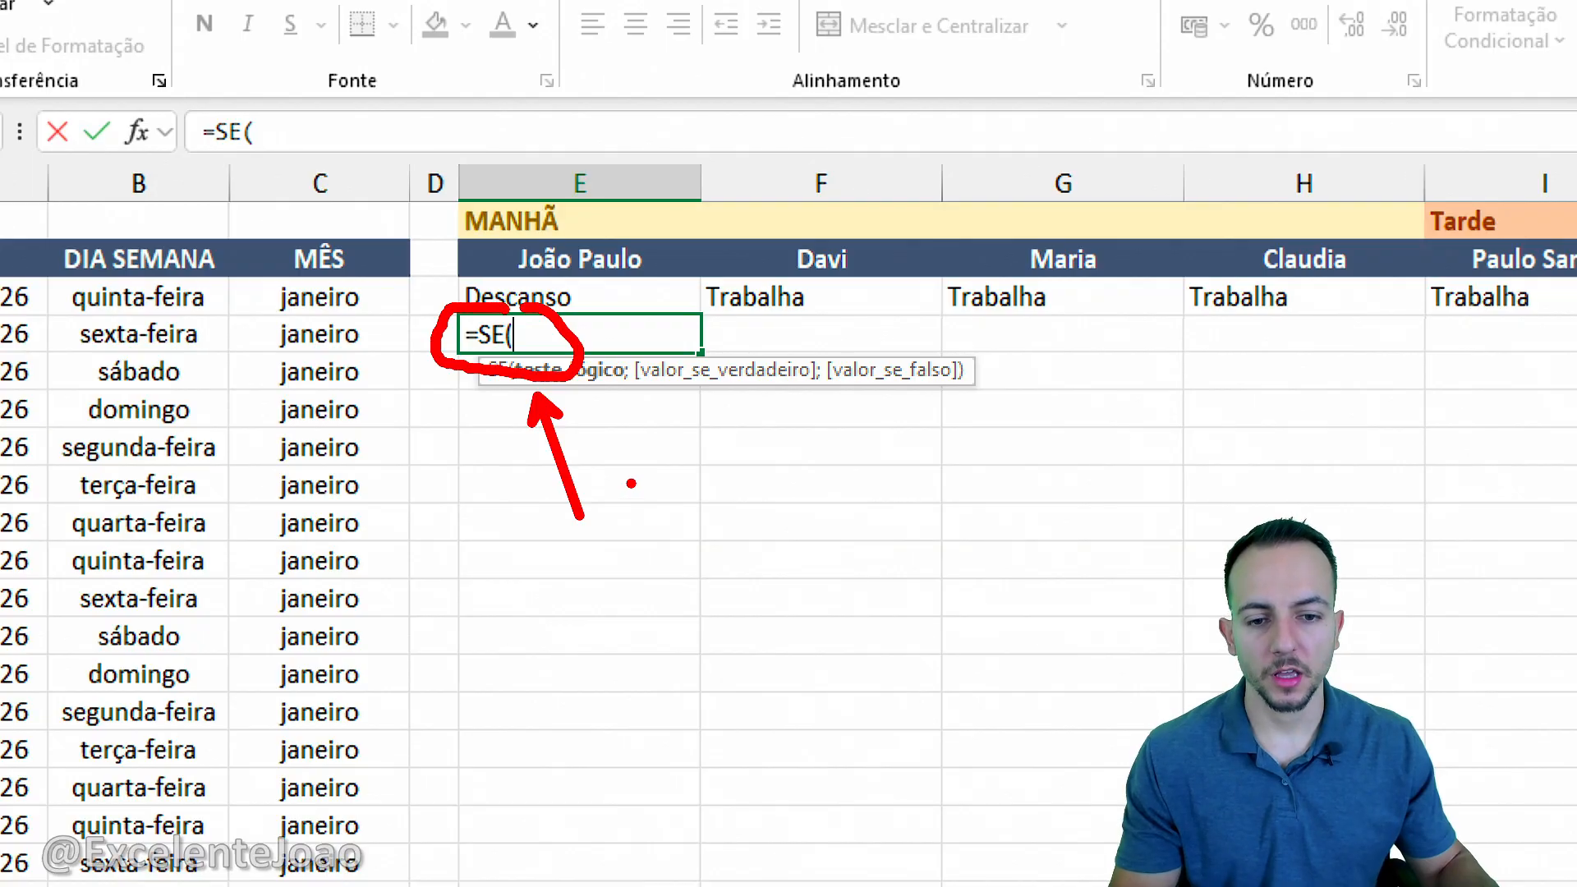
pyautogui.press('Escape')
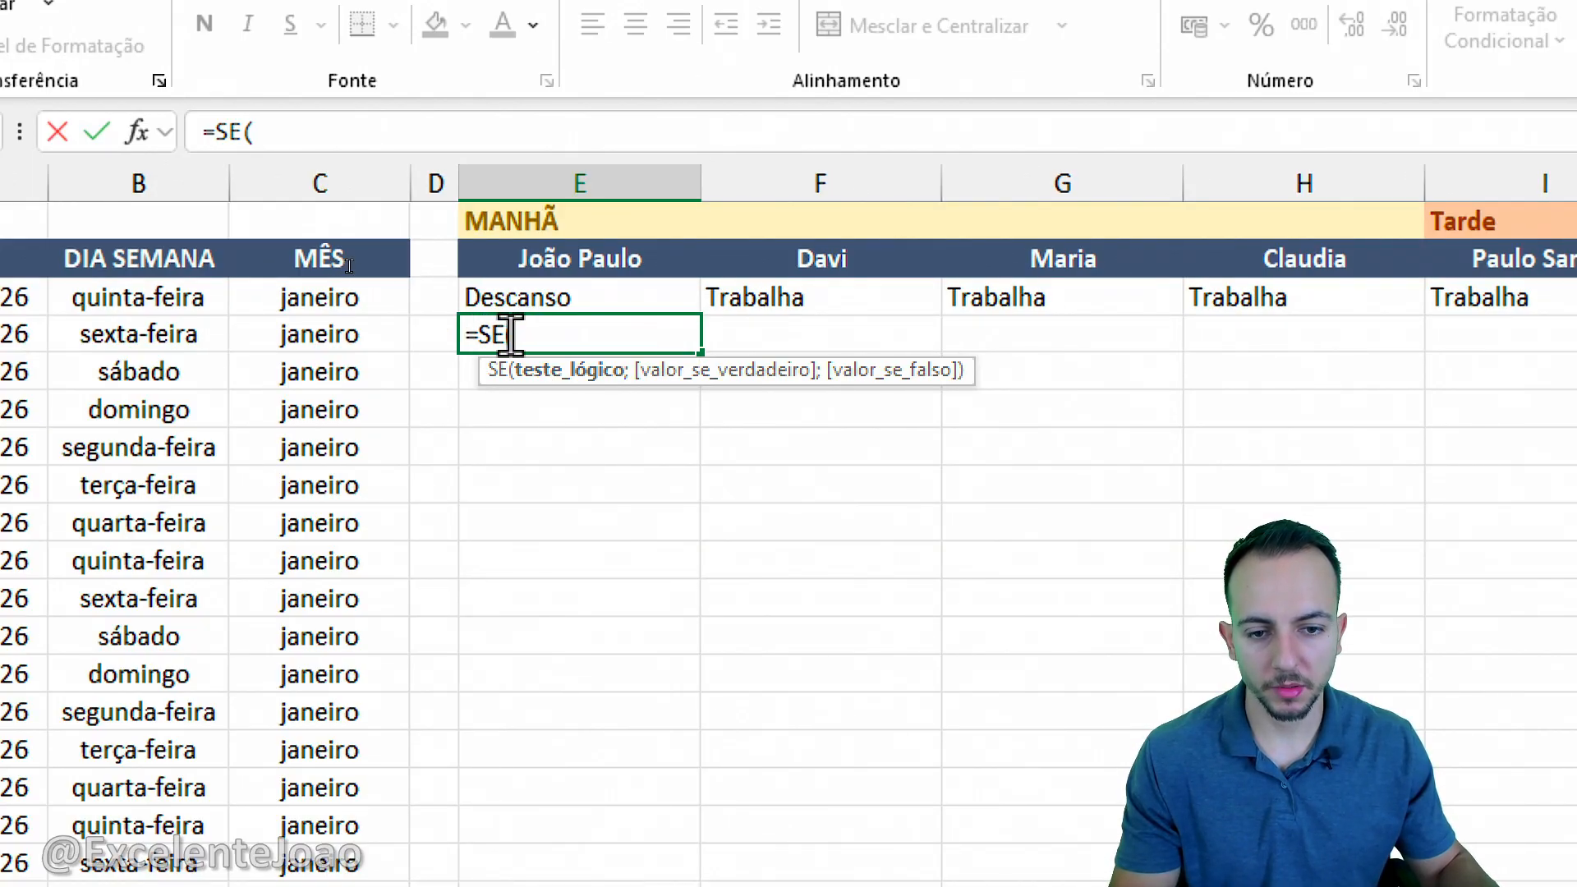
pyautogui.click(549, 297)
pyautogui.moveTo(587, 262)
pyautogui.mouseDown()
pyautogui.moveTo(488, 261)
pyautogui.moveTo(604, 270)
pyautogui.mouseUp()
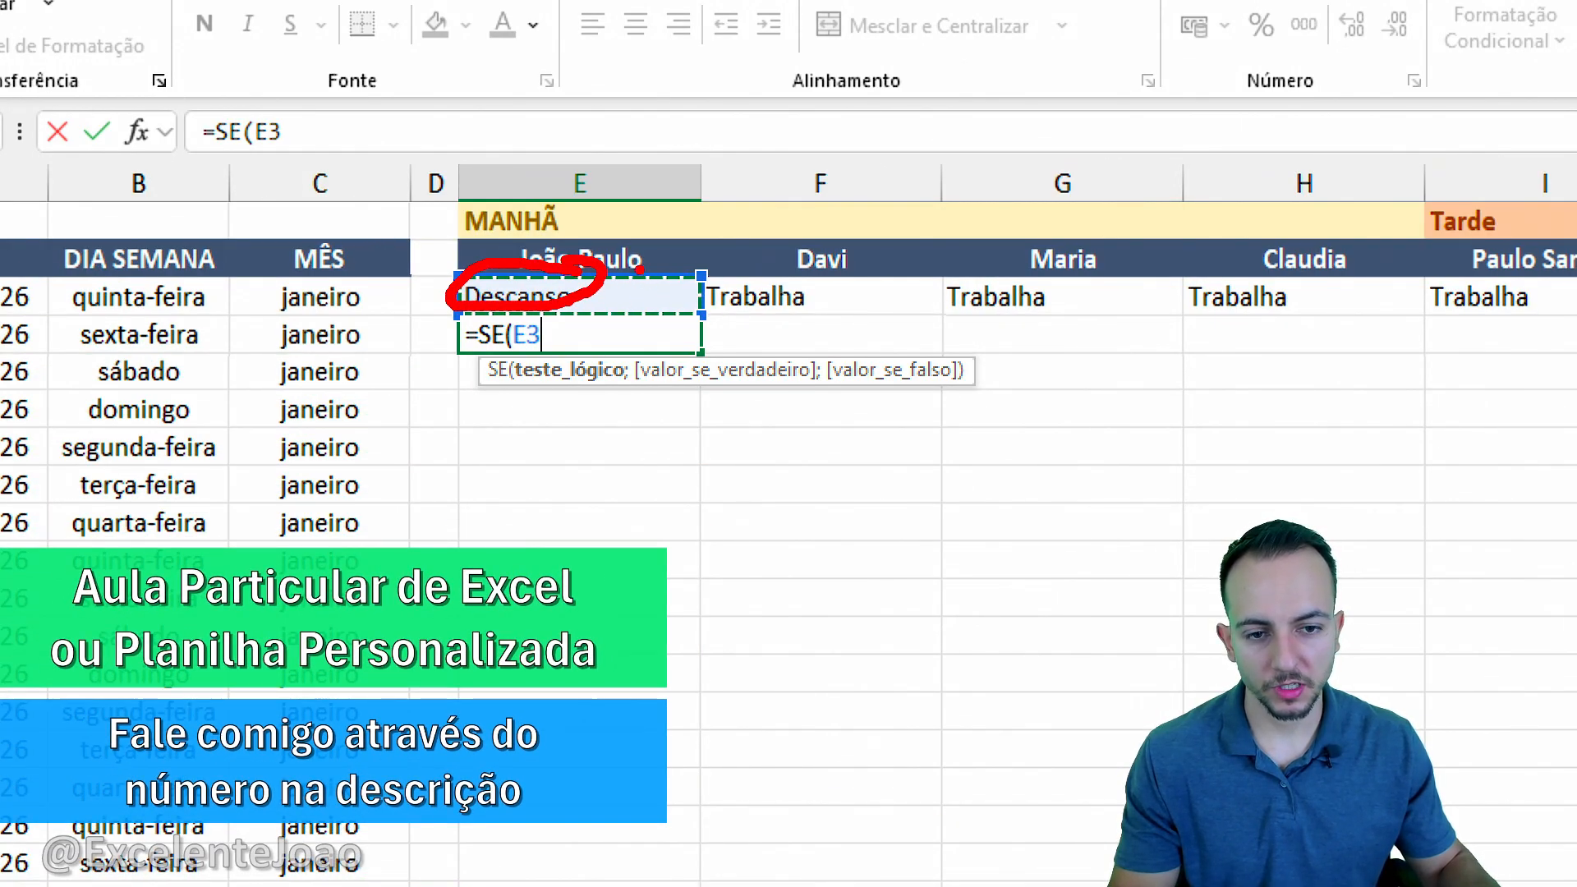
pyautogui.moveTo(643, 214); pyautogui.dragTo(634, 330)
pyautogui.moveTo(846, 239); pyautogui.dragTo(830, 308)
pyautogui.moveTo(1045, 217); pyautogui.dragTo(1027, 351)
pyautogui.moveTo(1288, 230); pyautogui.dragTo(1276, 349)
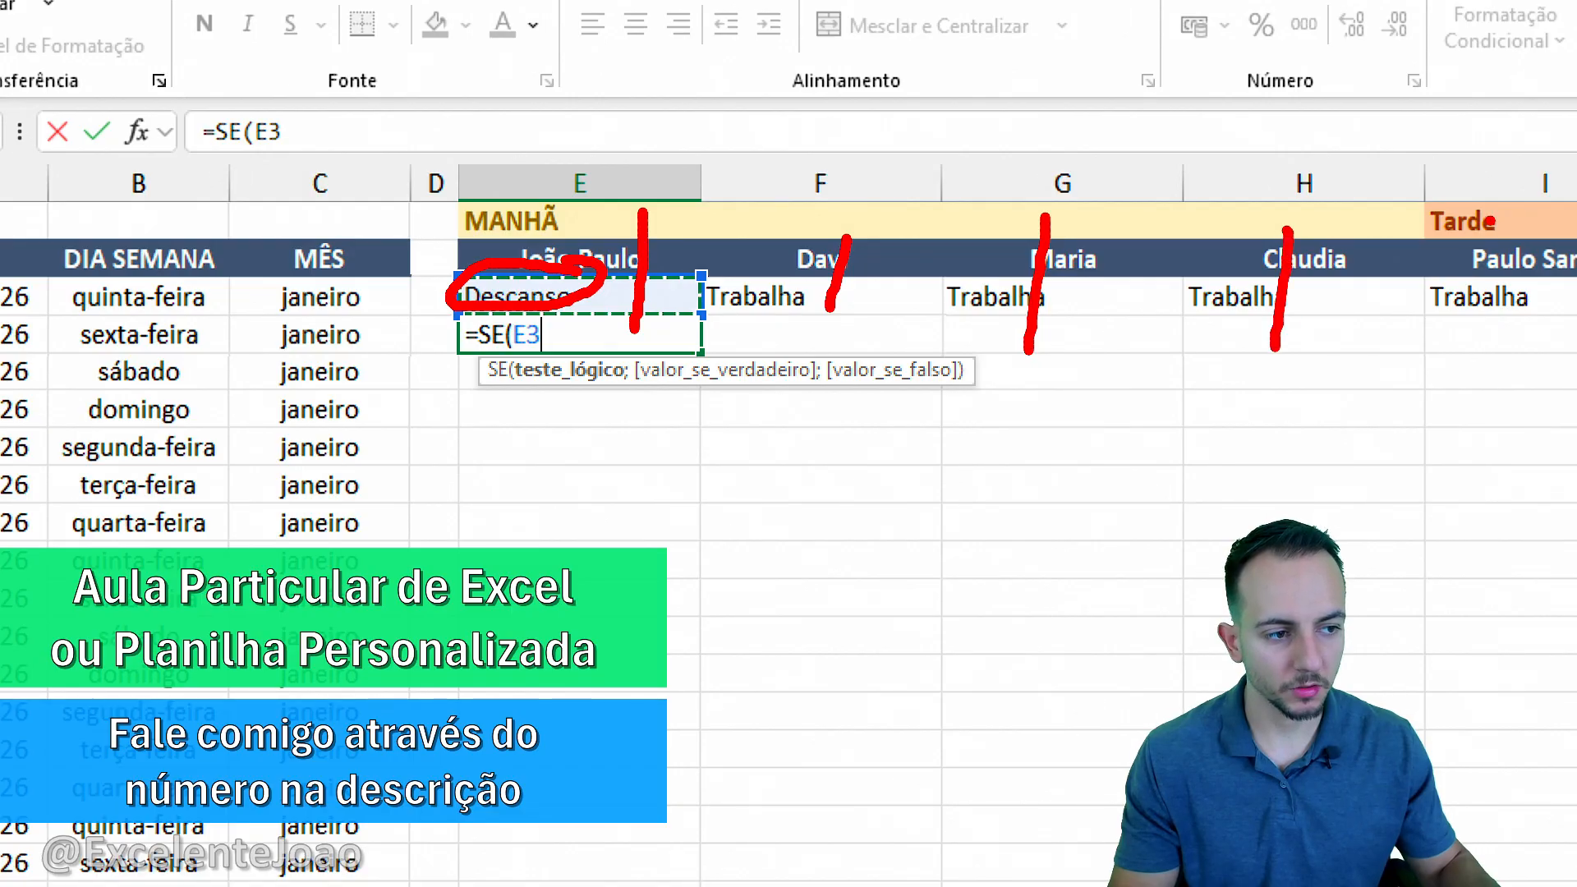
pyautogui.moveTo(1491, 222); pyautogui.dragTo(1478, 337)
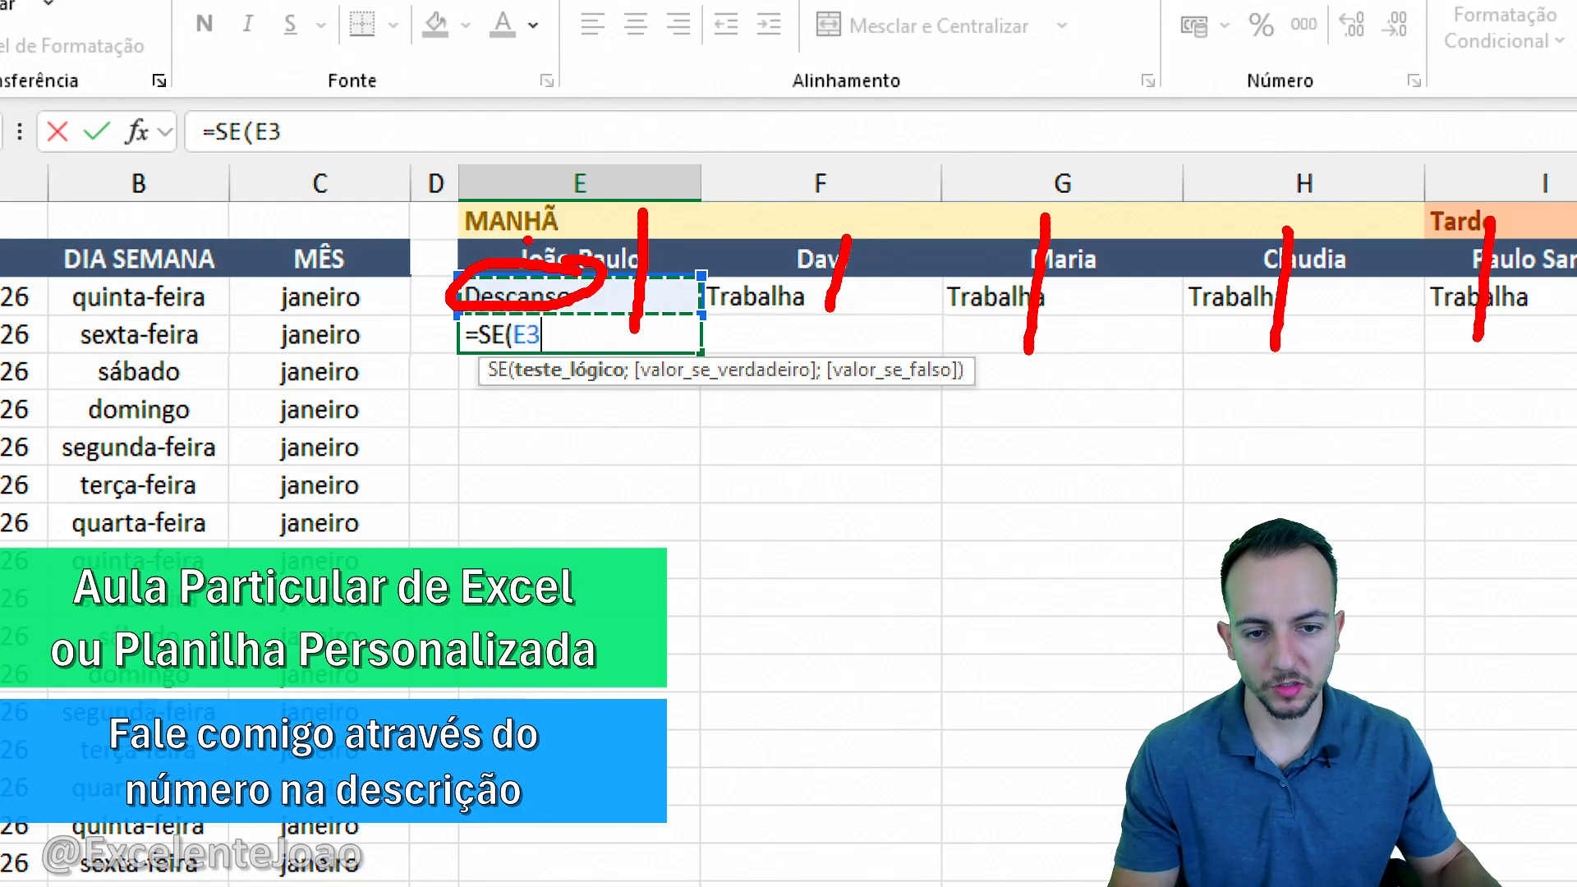
pyautogui.press('Escape')
# Step: Complete the SE logical test in E4 so it checks whether E3 equals "Descanso"
pyautogui.write('=')
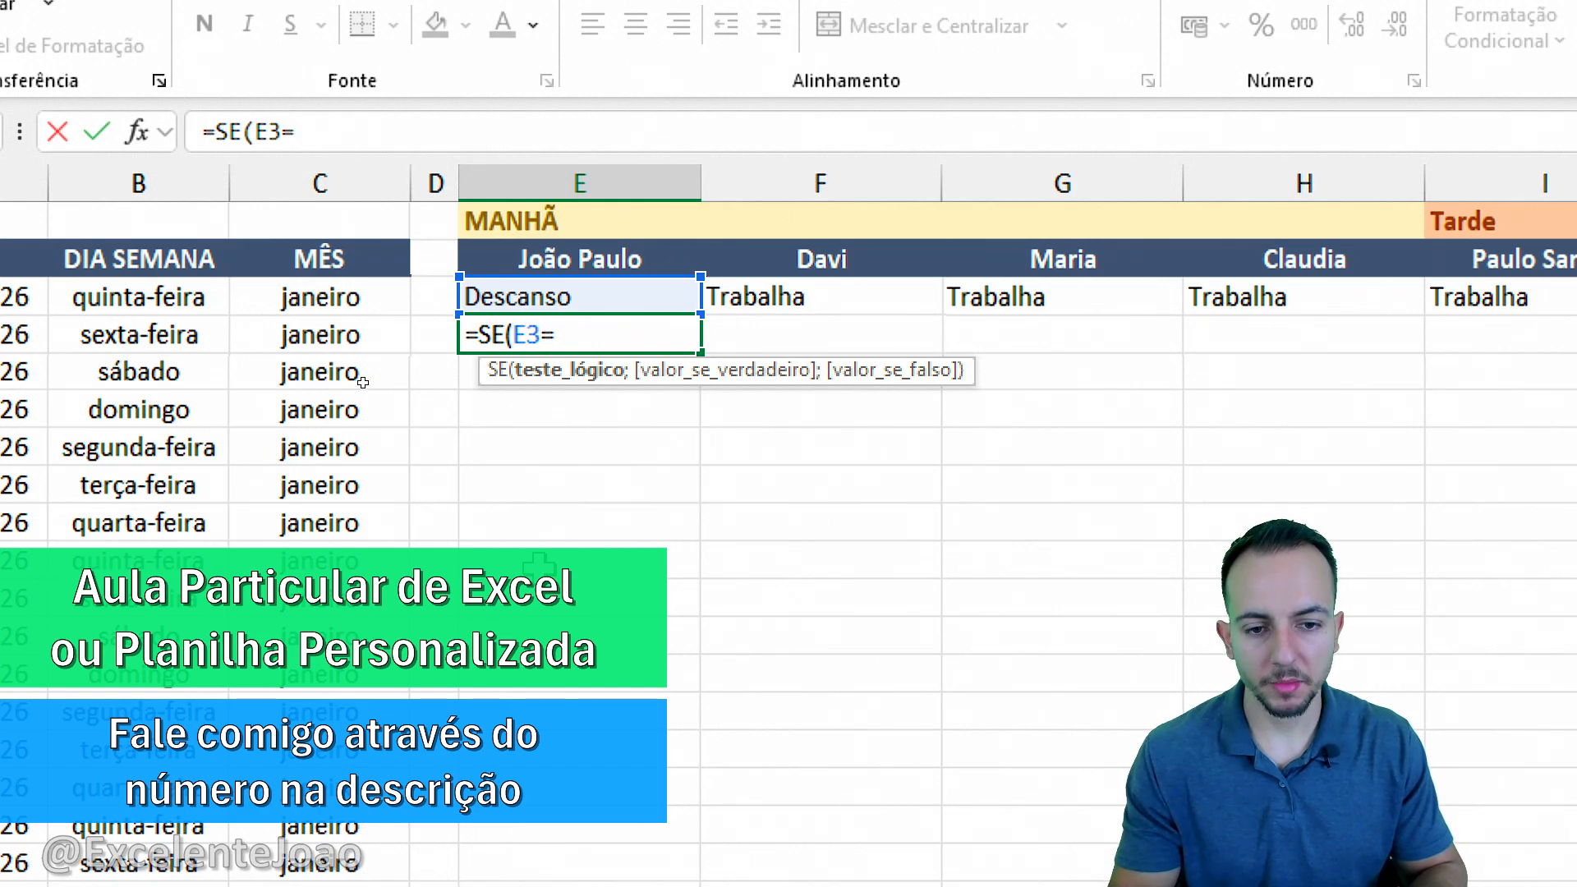
pyautogui.write('"Des')
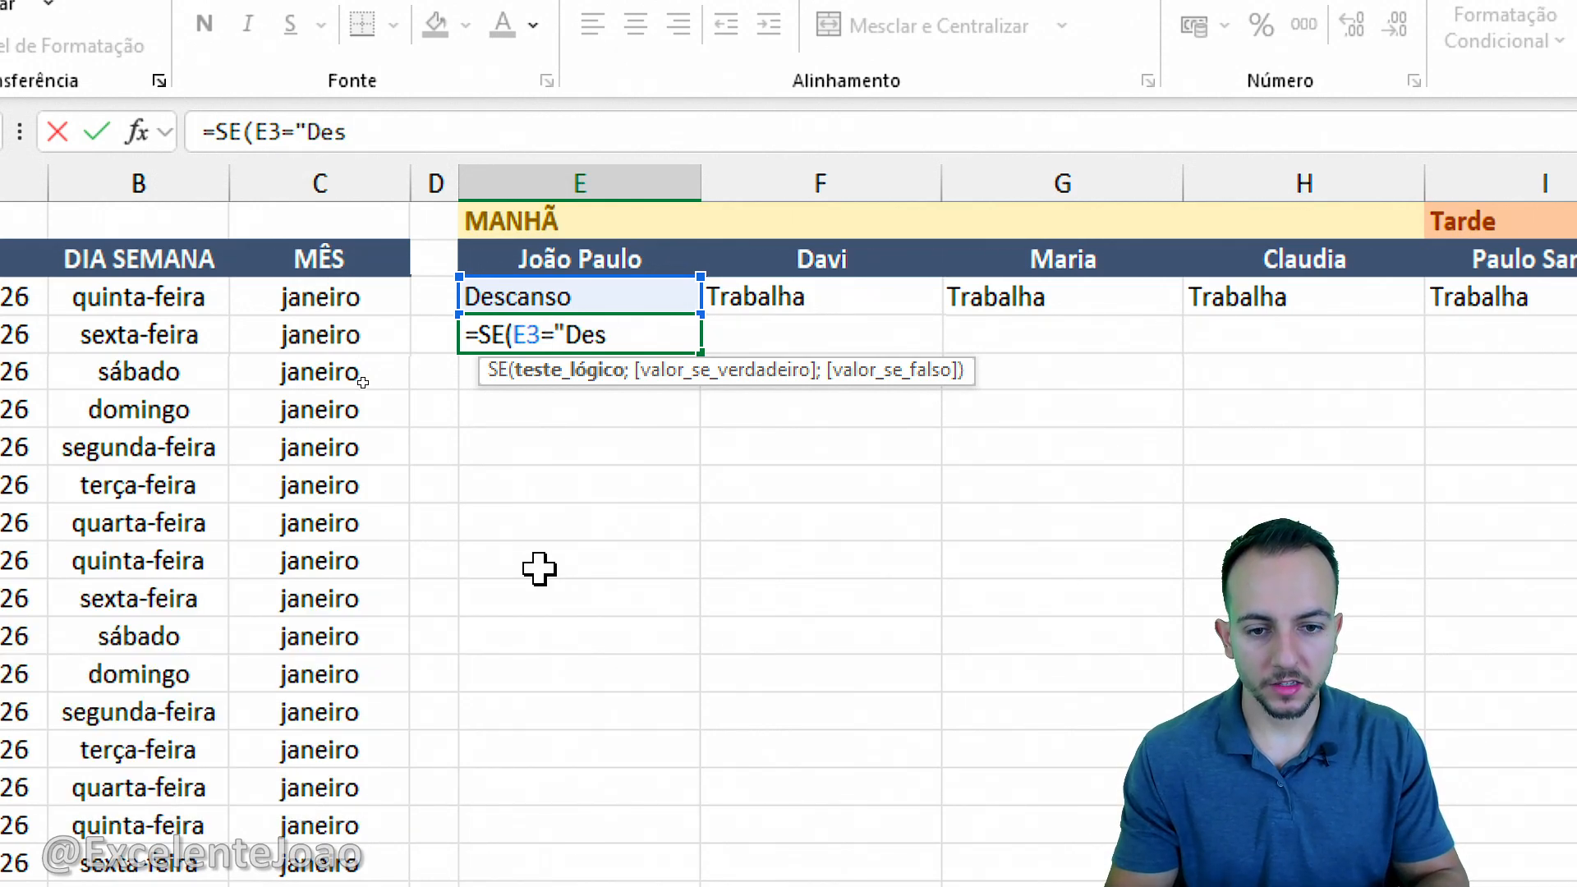
pyautogui.write('canso')
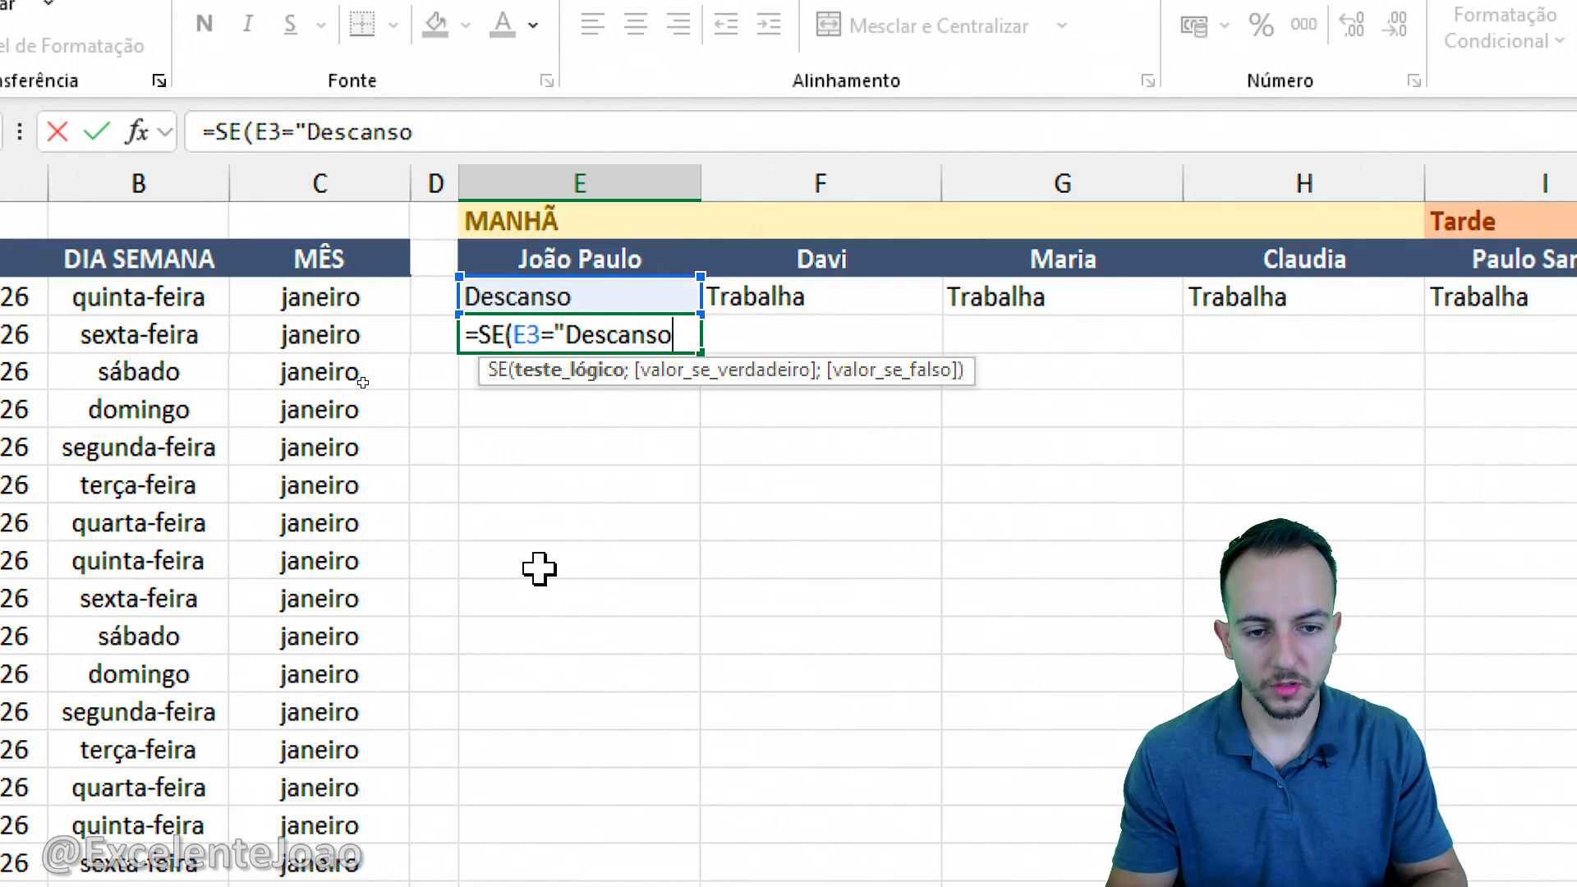
pyautogui.write('"')
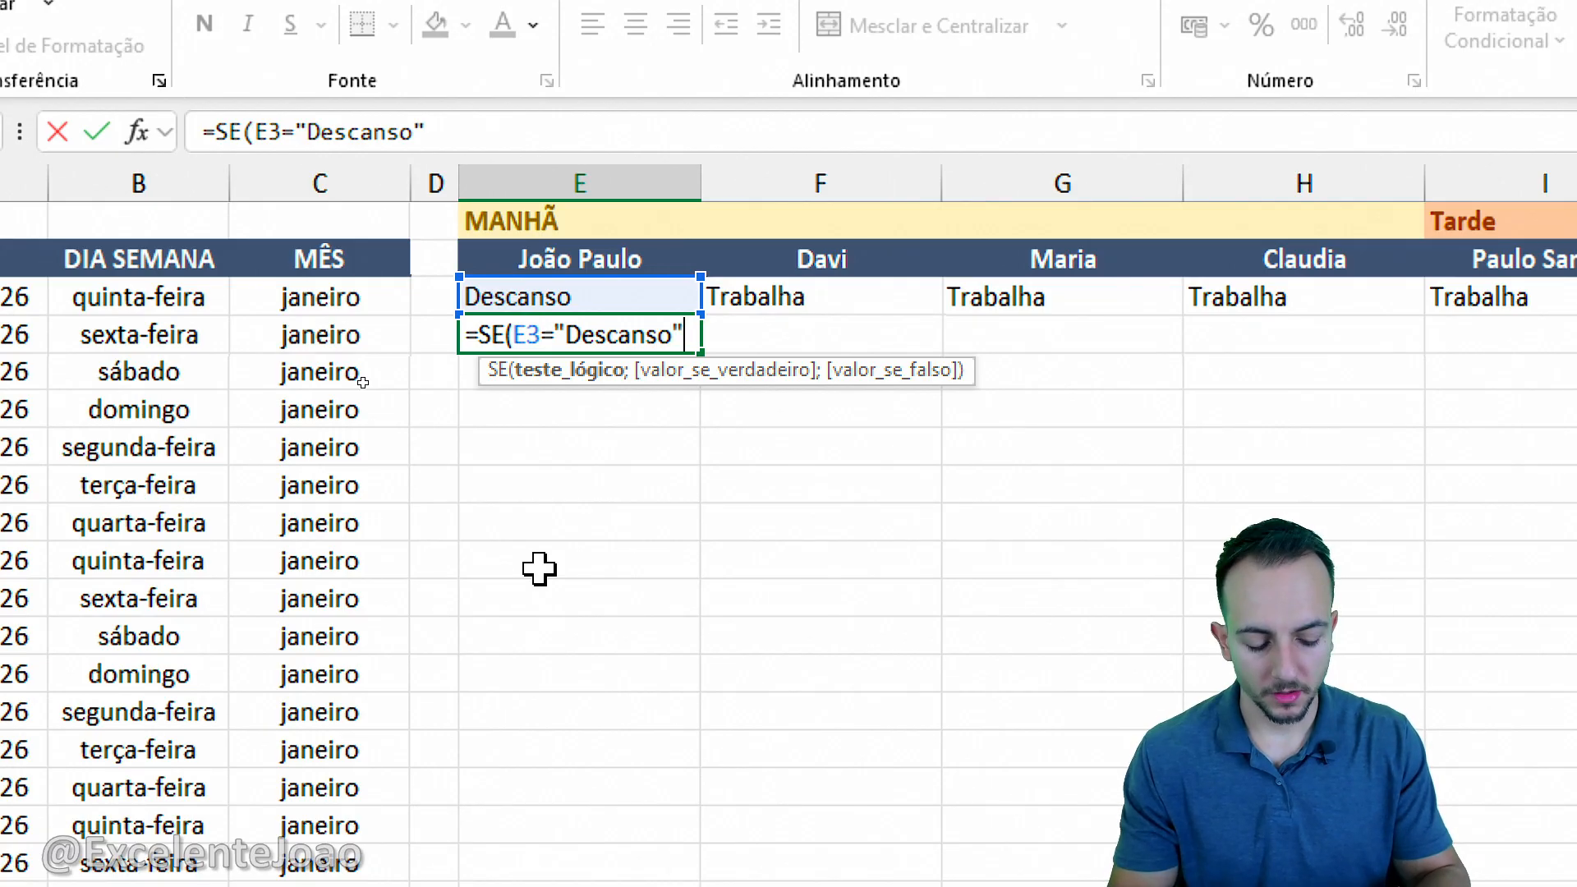
pyautogui.write(';')
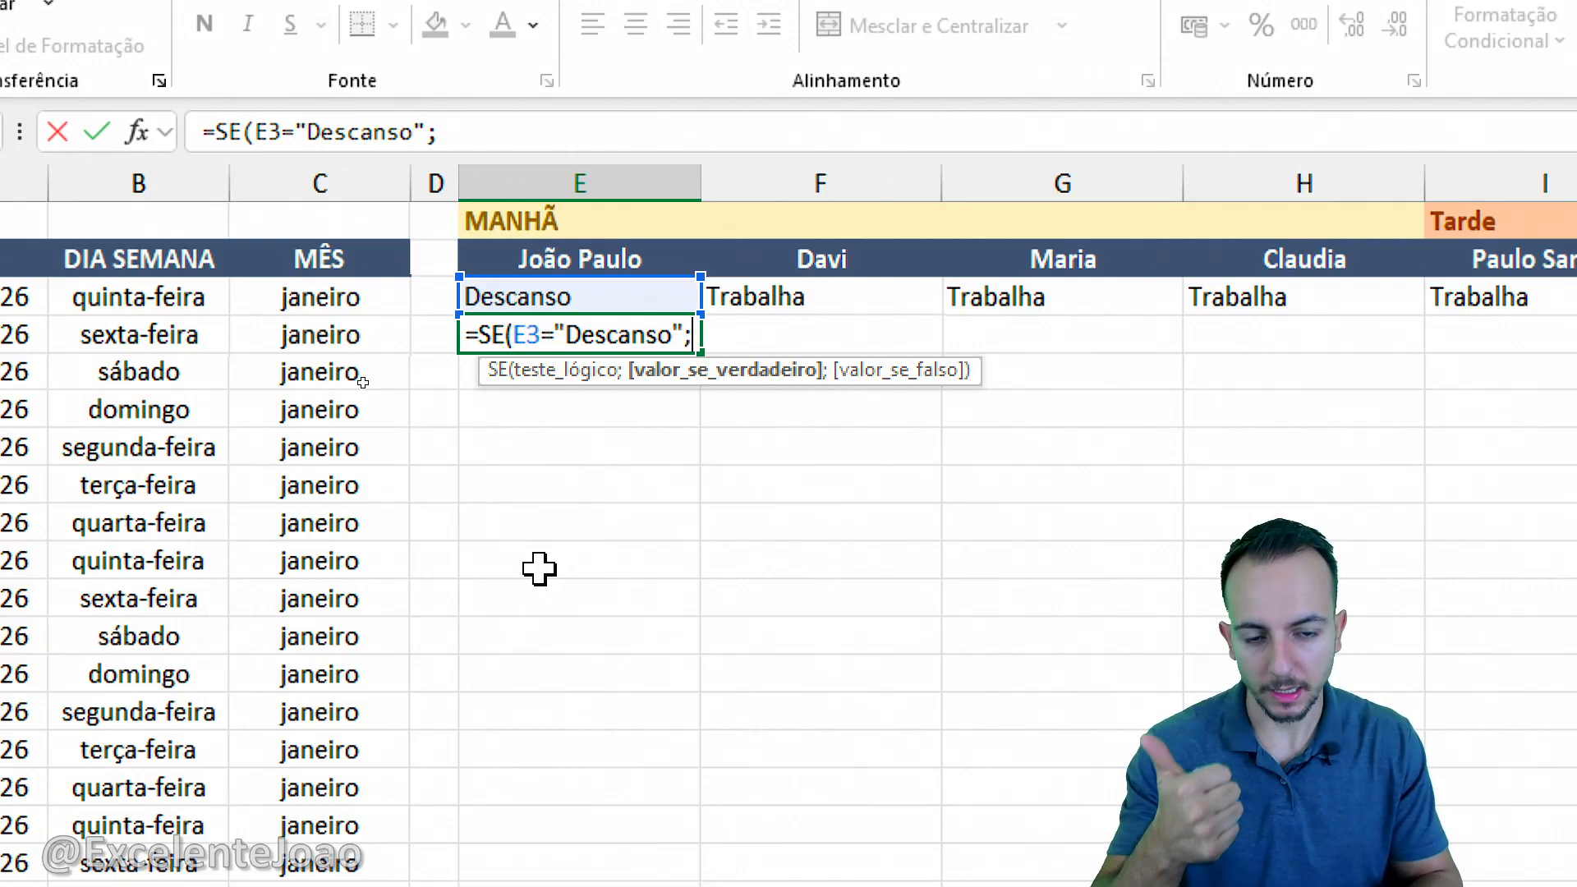
# Step: Finish the E4 formula with "Trabalha" as the value if true and "Descanso" as the value if false
pyautogui.write('"')
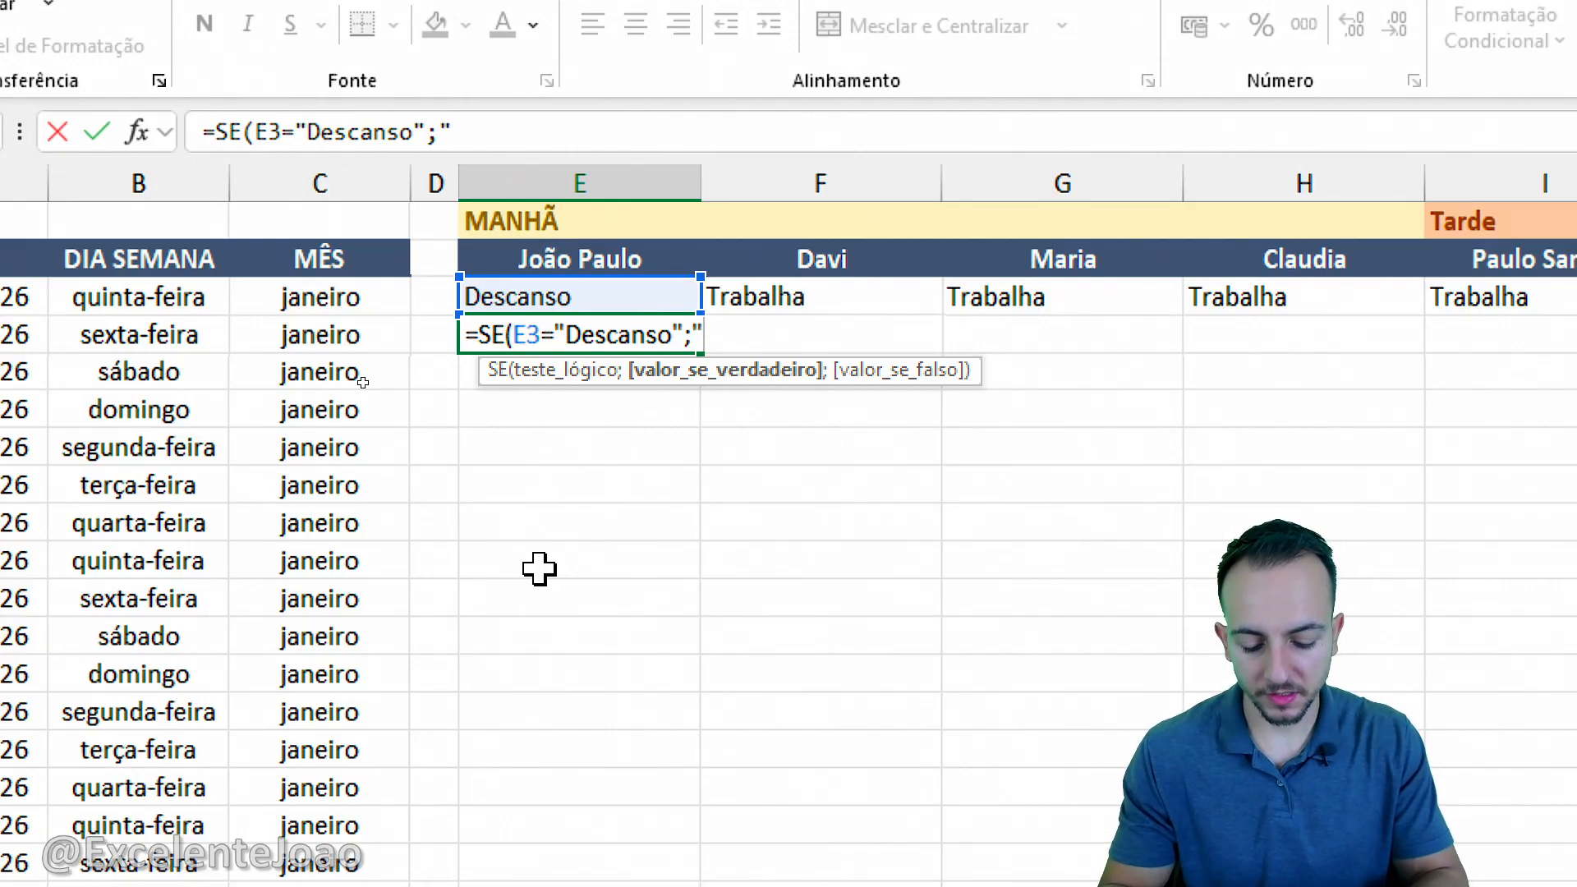
pyautogui.write('Trabal')
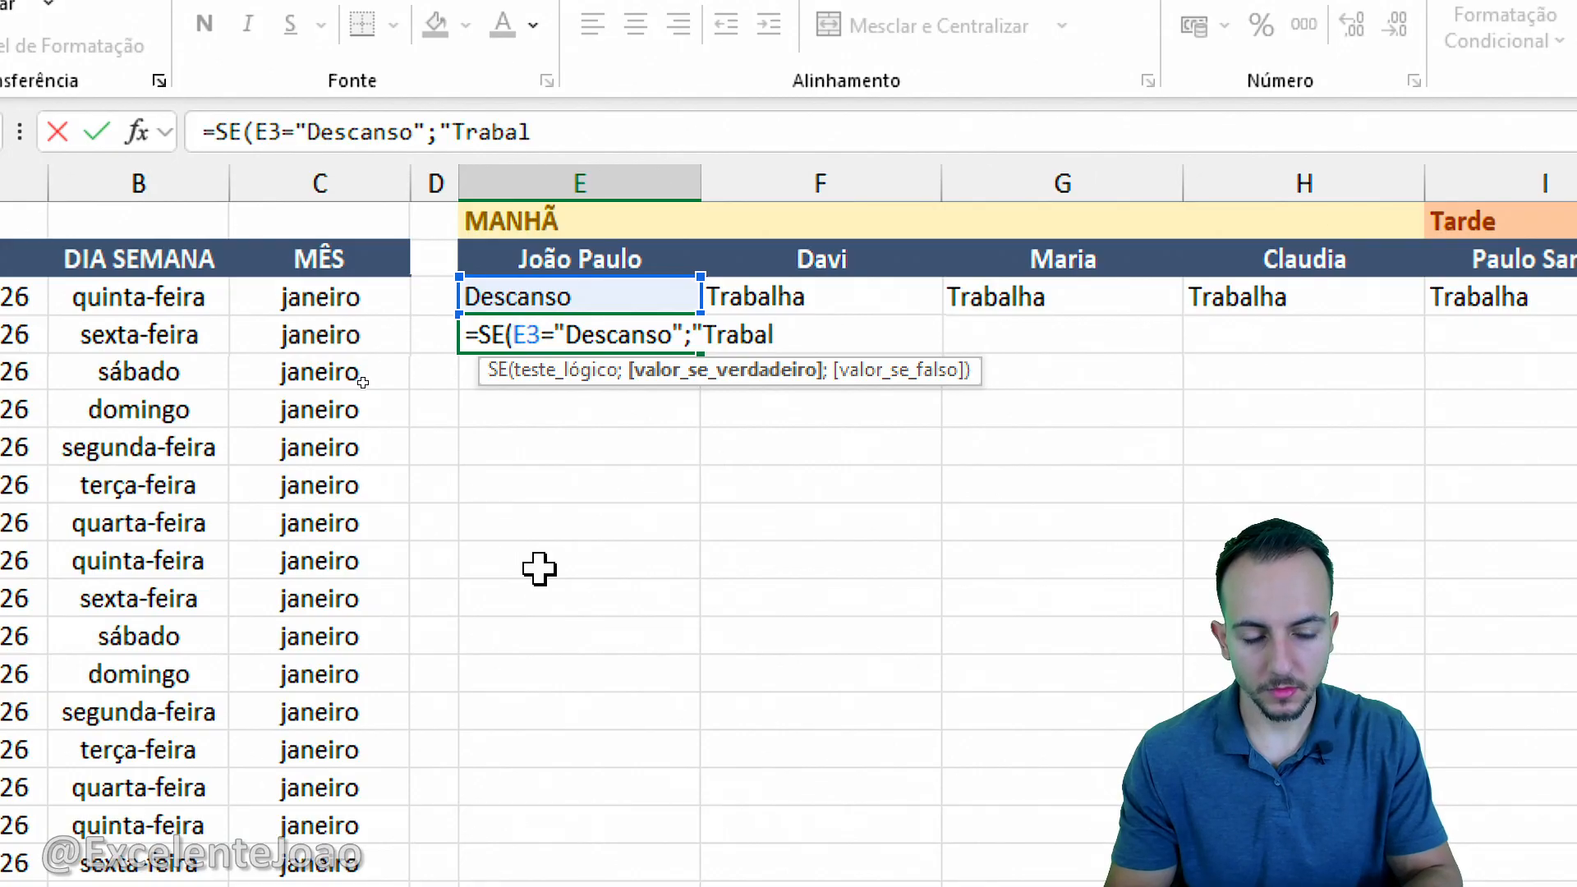
pyautogui.write('ha";')
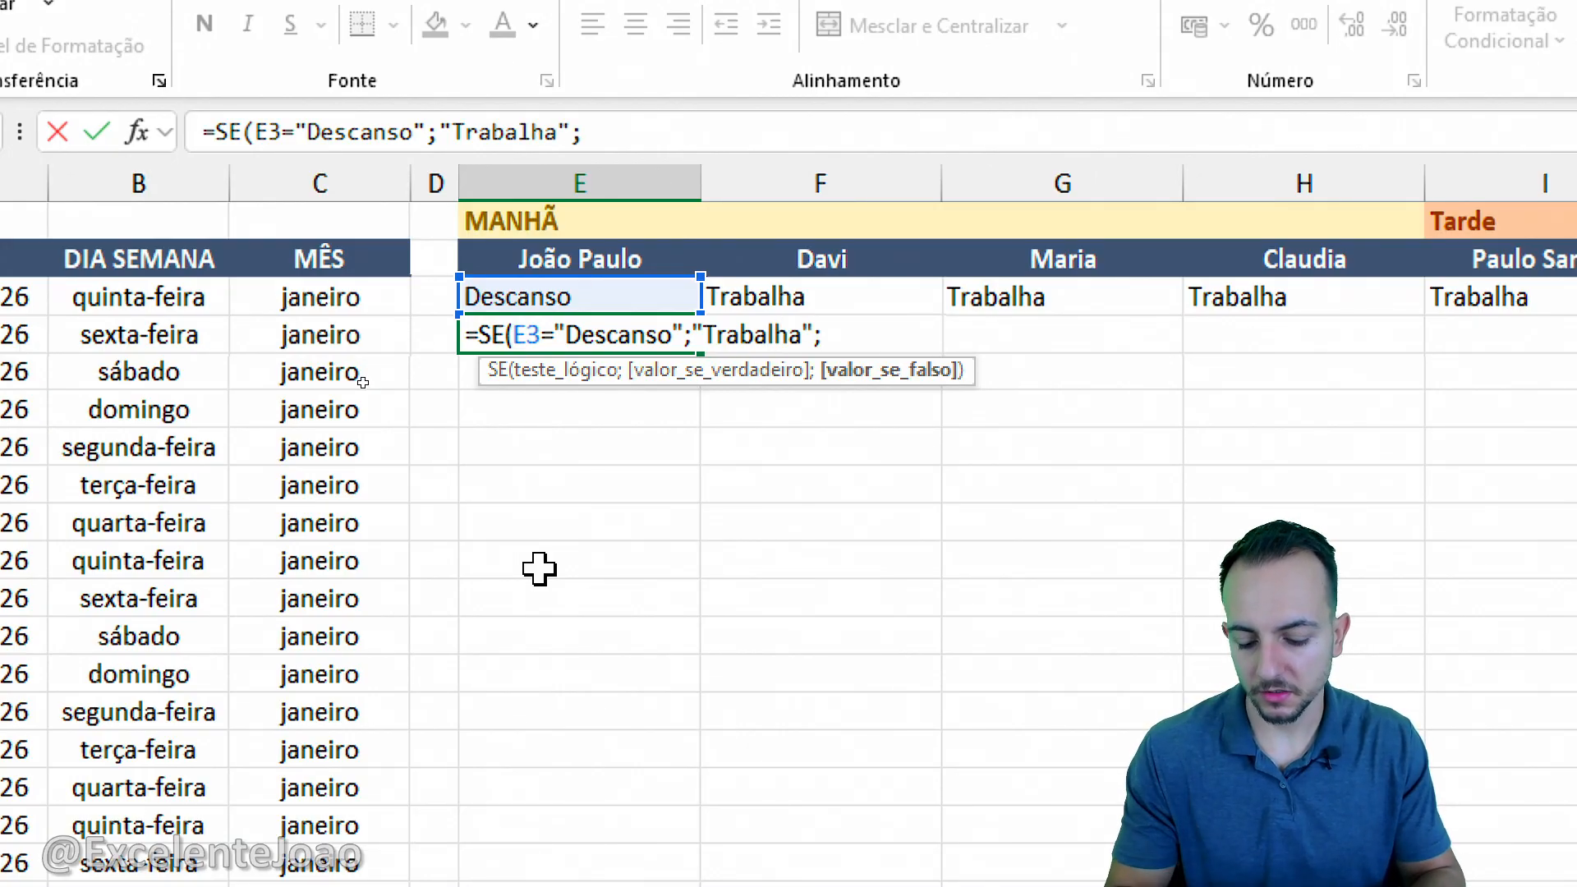
pyautogui.write('"Descn')
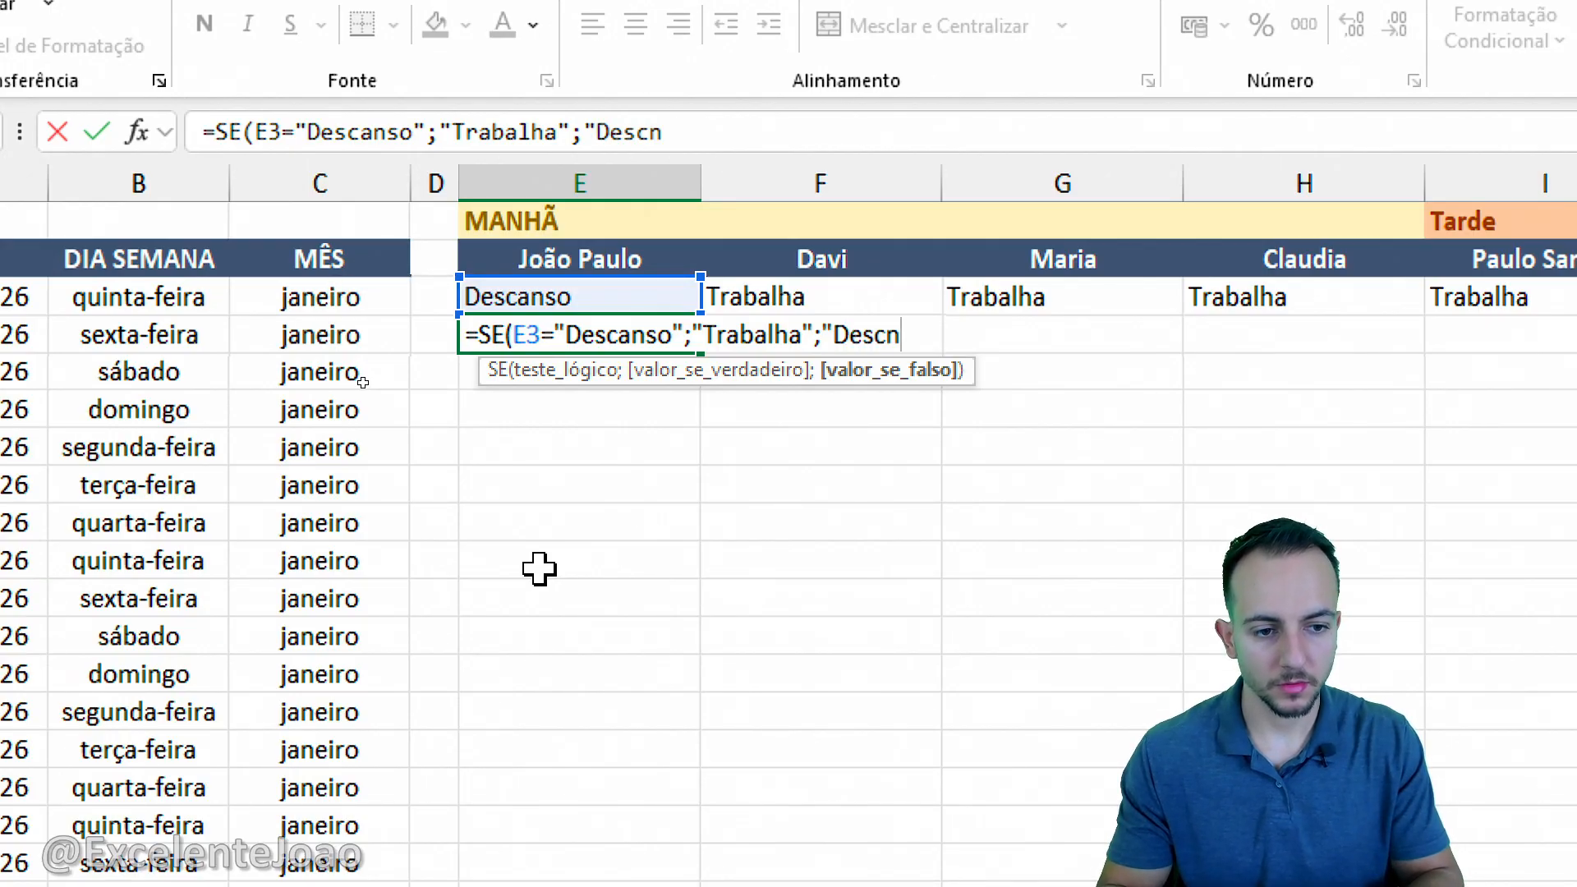
pyautogui.press('BackSpace')
pyautogui.write('anso"')
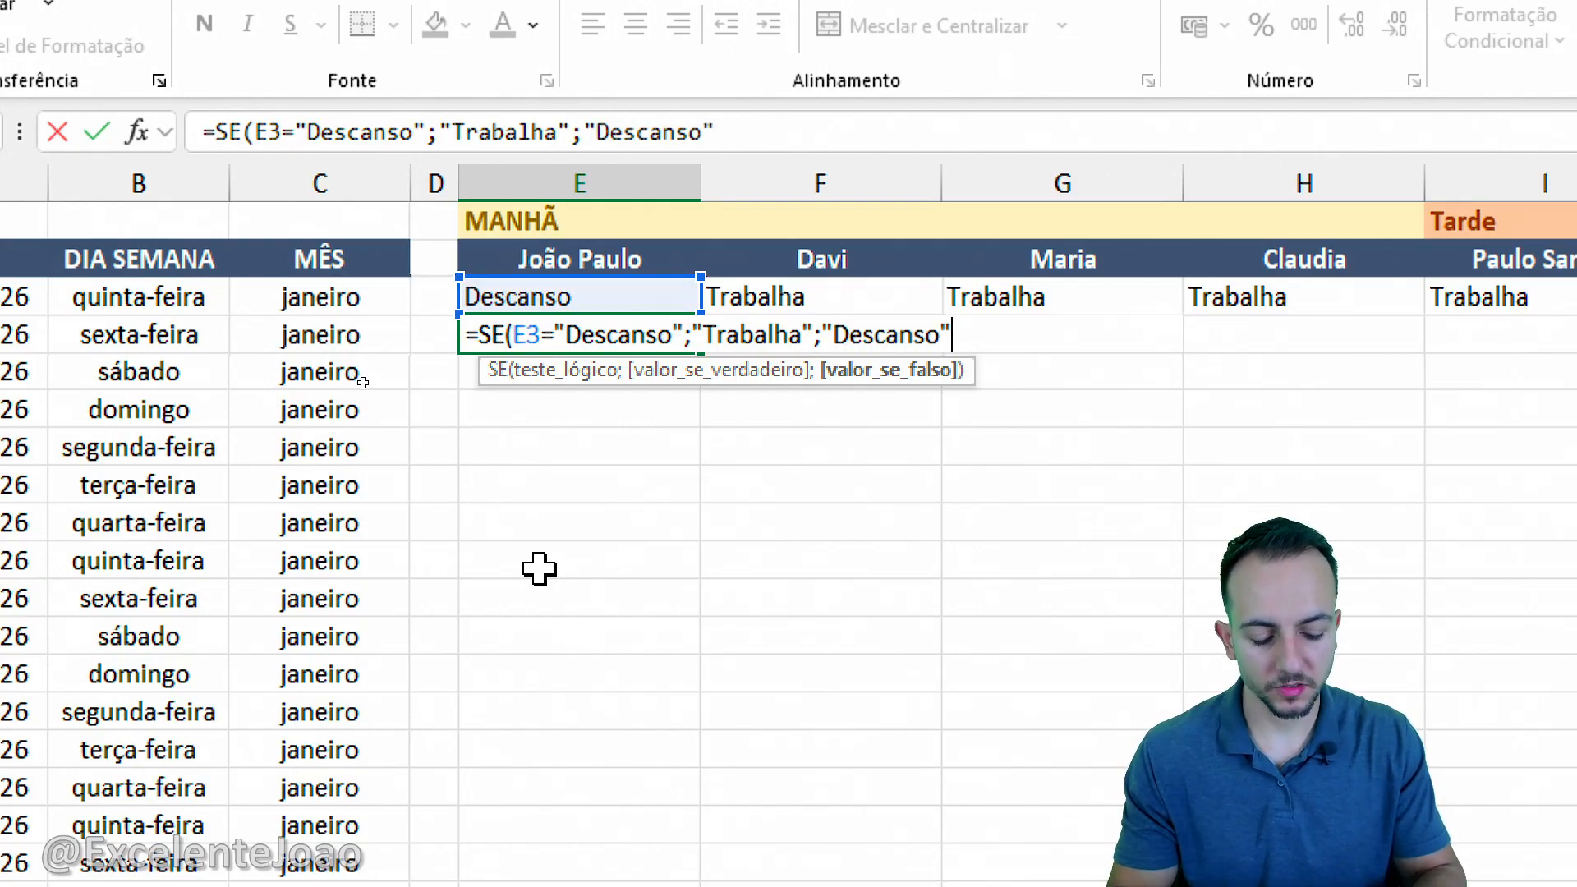
pyautogui.write(')')
pyautogui.press('Return')
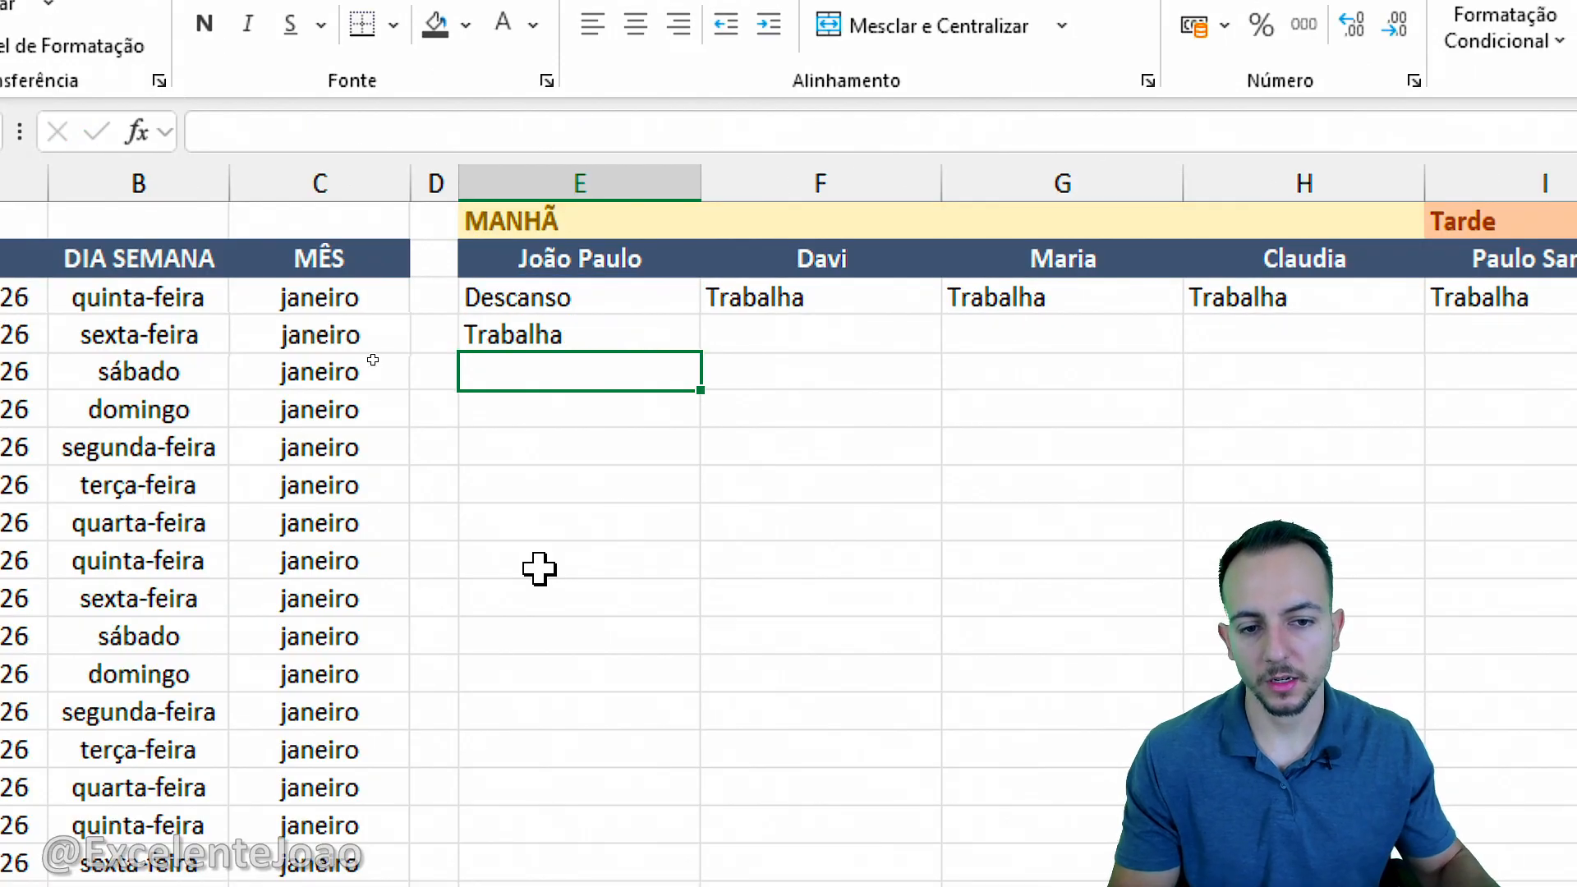
# Step: Fill the SE formula from E4 down to E13 and check the formula in the filled cells
pyautogui.click(628, 300)
pyautogui.click(631, 342)
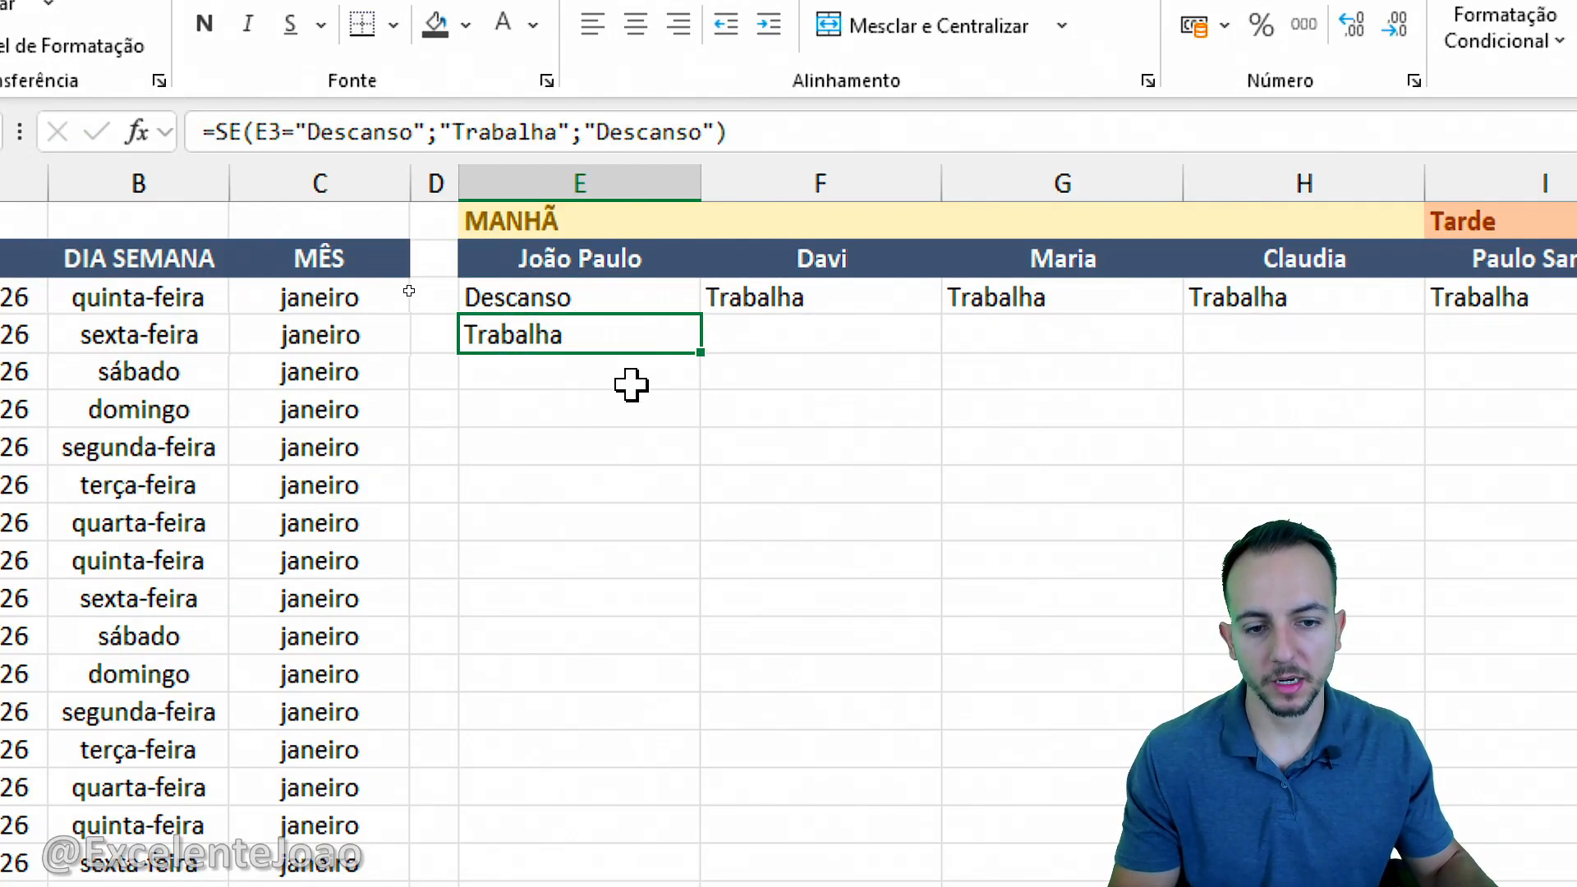
pyautogui.moveTo(700, 353); pyautogui.dragTo(703, 657)
pyautogui.click(628, 452)
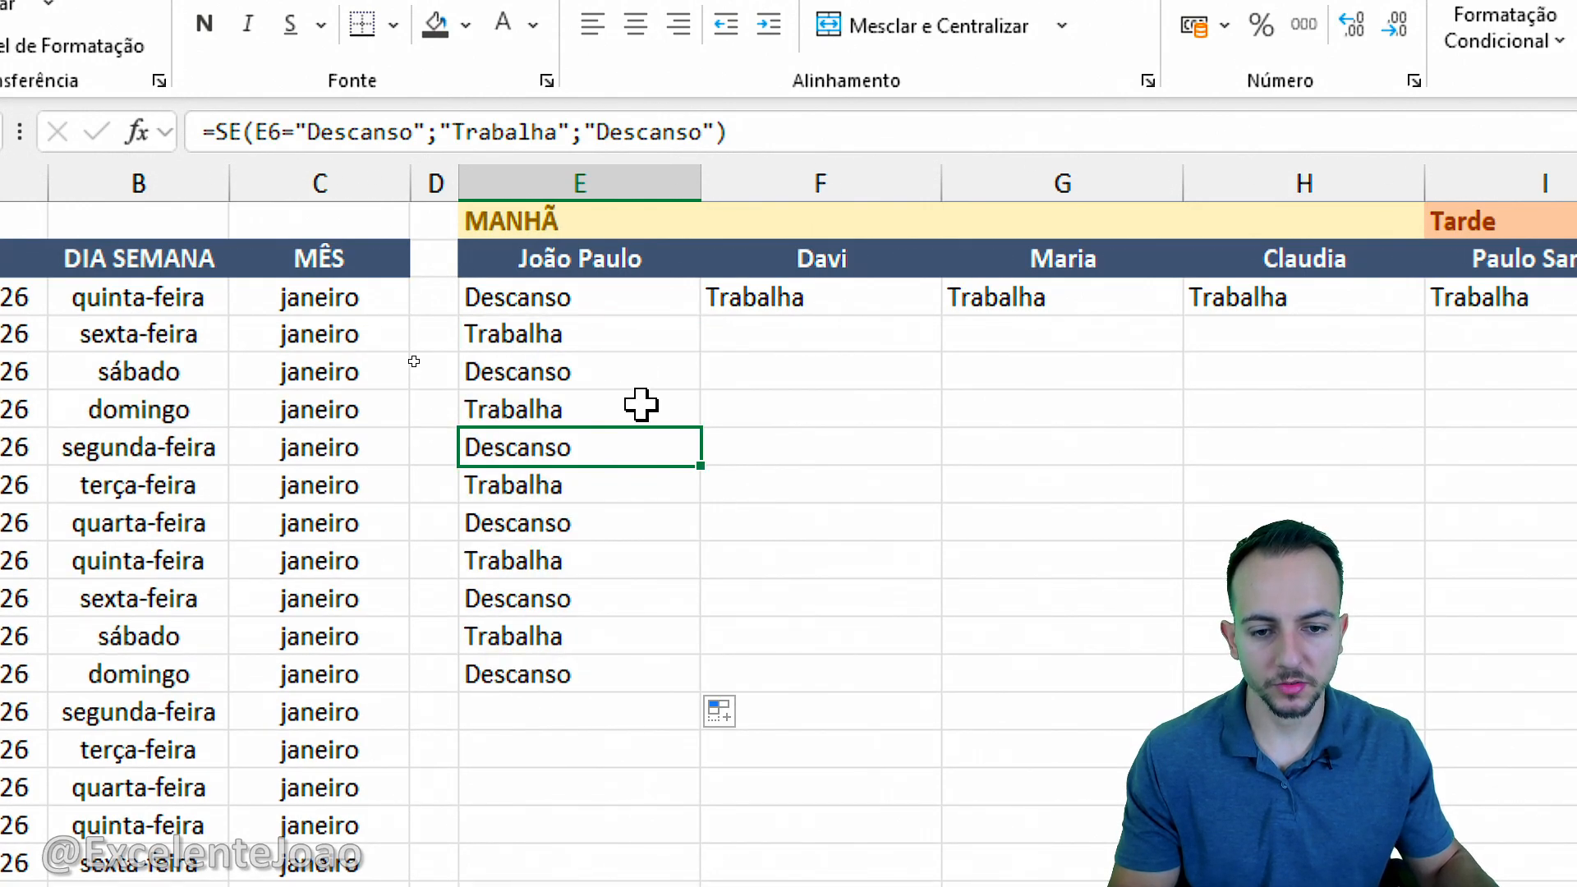
pyautogui.click(620, 332)
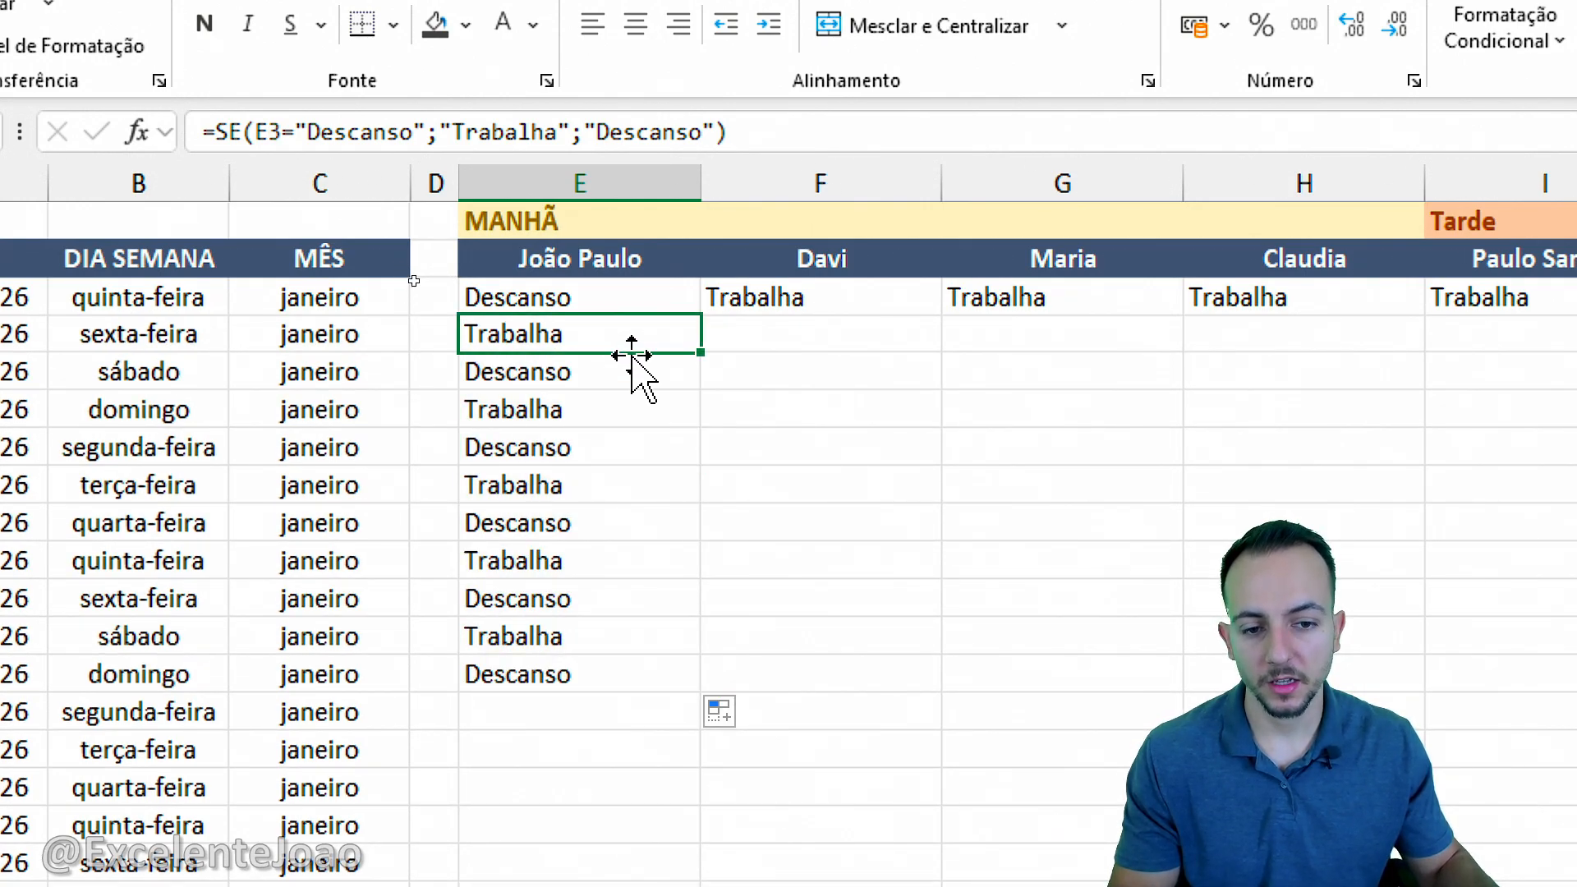
# Step: Undo the downward fill in column E and fill the E4 formula across row 4 to L4
pyautogui.hotkey('ctrl', 'z')
pyautogui.hotkey('ctrl', '2')
pyautogui.moveTo(718, 336)
pyautogui.mouseDown()
pyautogui.moveTo(661, 373)
pyautogui.moveTo(713, 333)
pyautogui.mouseUp()
pyautogui.moveTo(786, 402)
pyautogui.mouseDown()
pyautogui.moveTo(674, 402)
pyautogui.moveTo(1408, 359)
pyautogui.moveTo(1397, 353)
pyautogui.mouseUp()
pyautogui.press('Escape')
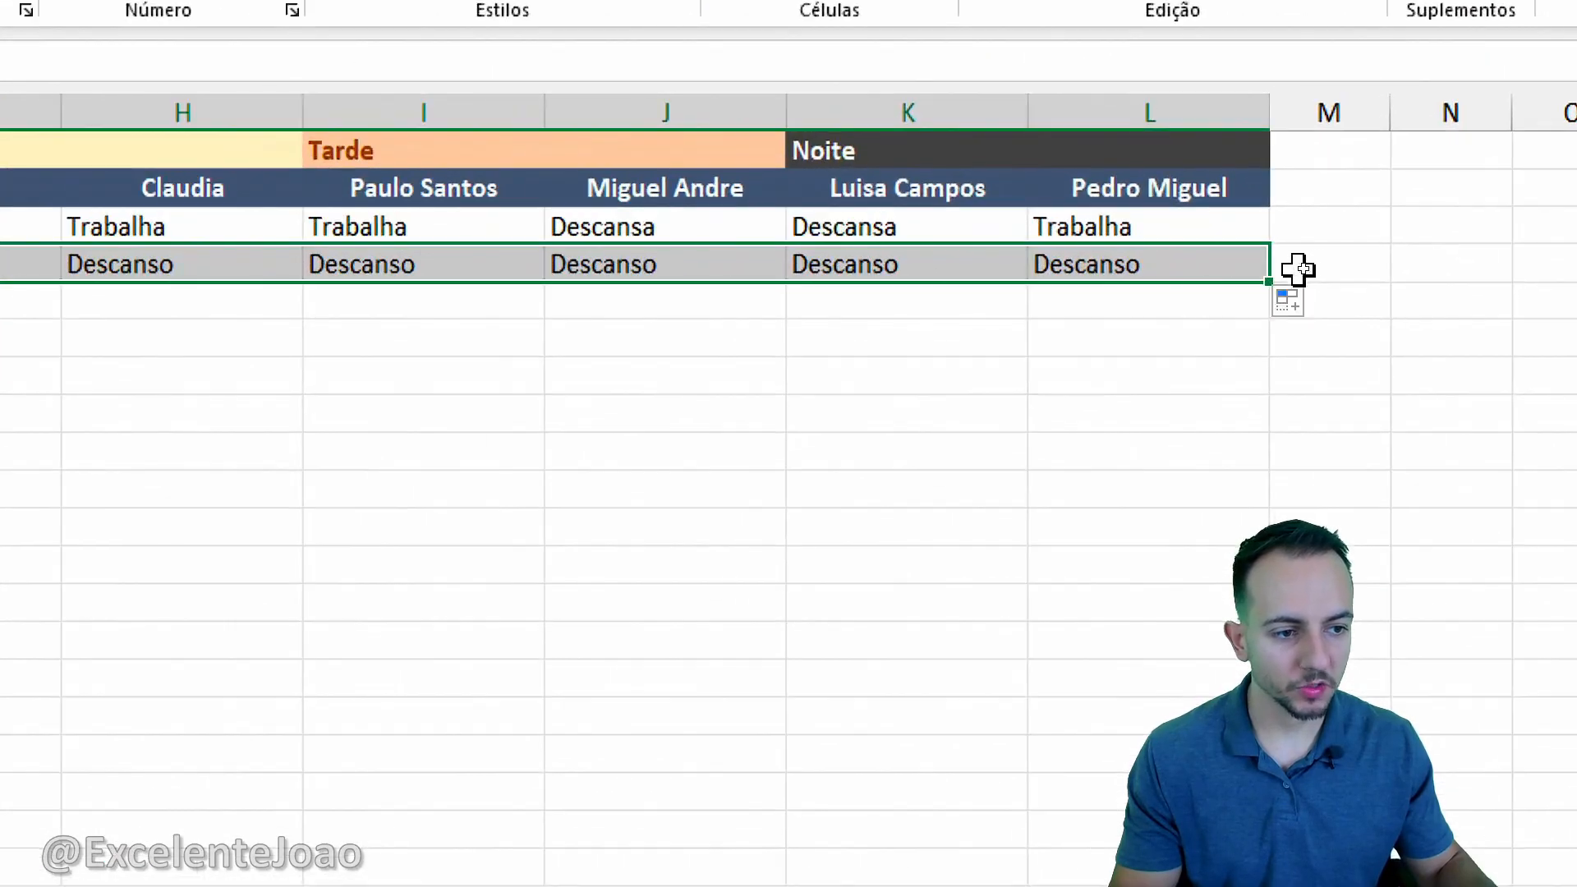
# Step: Fill the formulas in E4:L4 down through row 30, the last date in the schedule
pyautogui.moveTo(1271, 282); pyautogui.dragTo(1274, 886)
pyautogui.moveTo(1282, 762); pyautogui.dragTo(1282, 762)
pyautogui.click(795, 585)
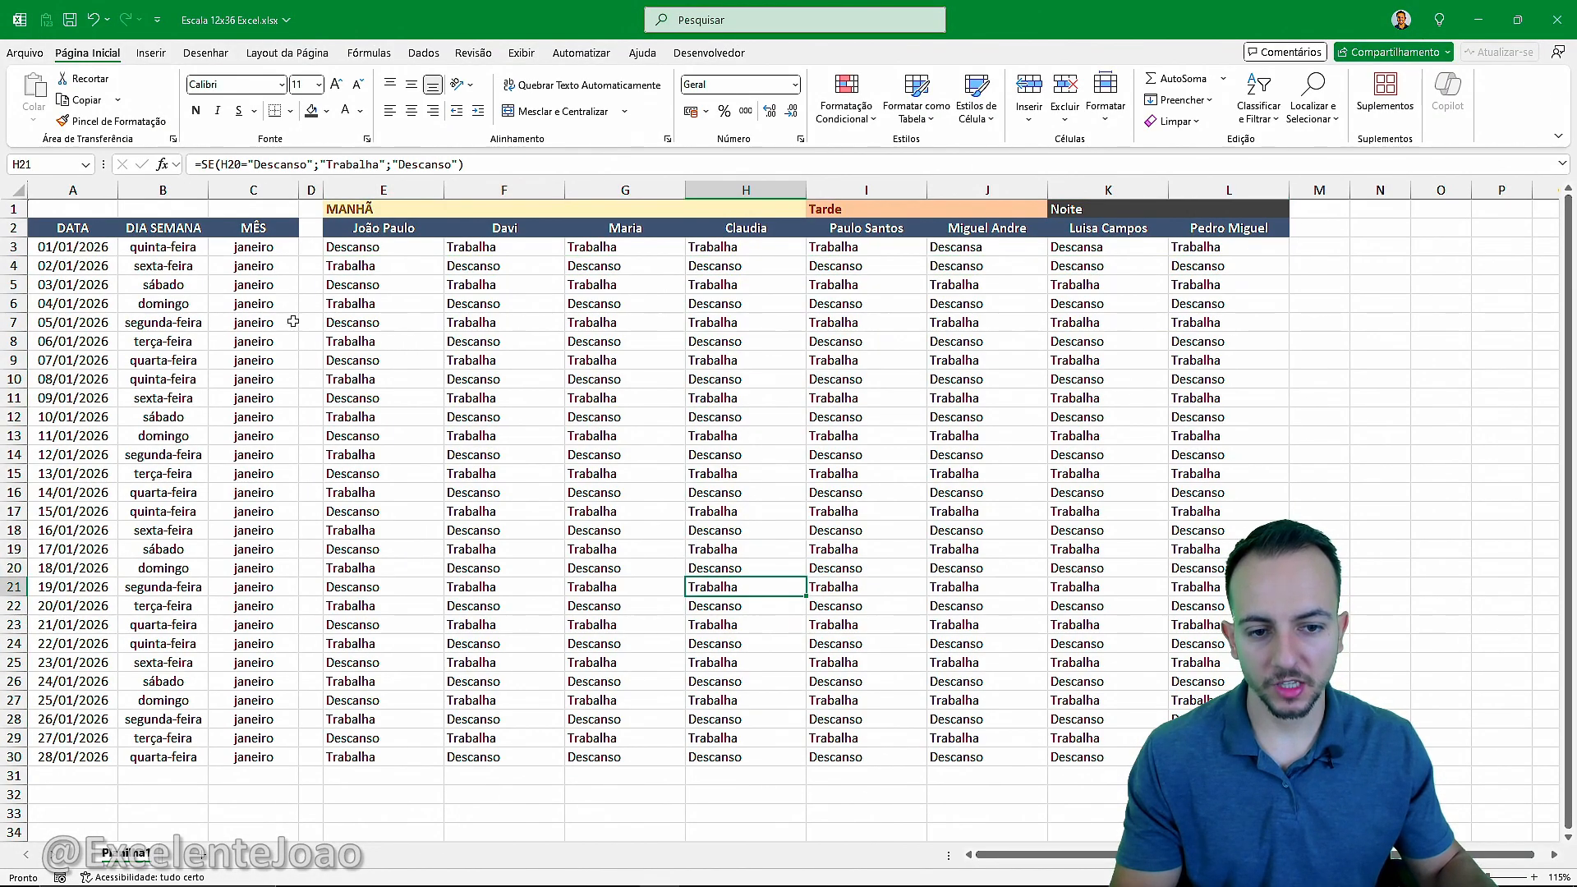
pyautogui.click(85, 231)
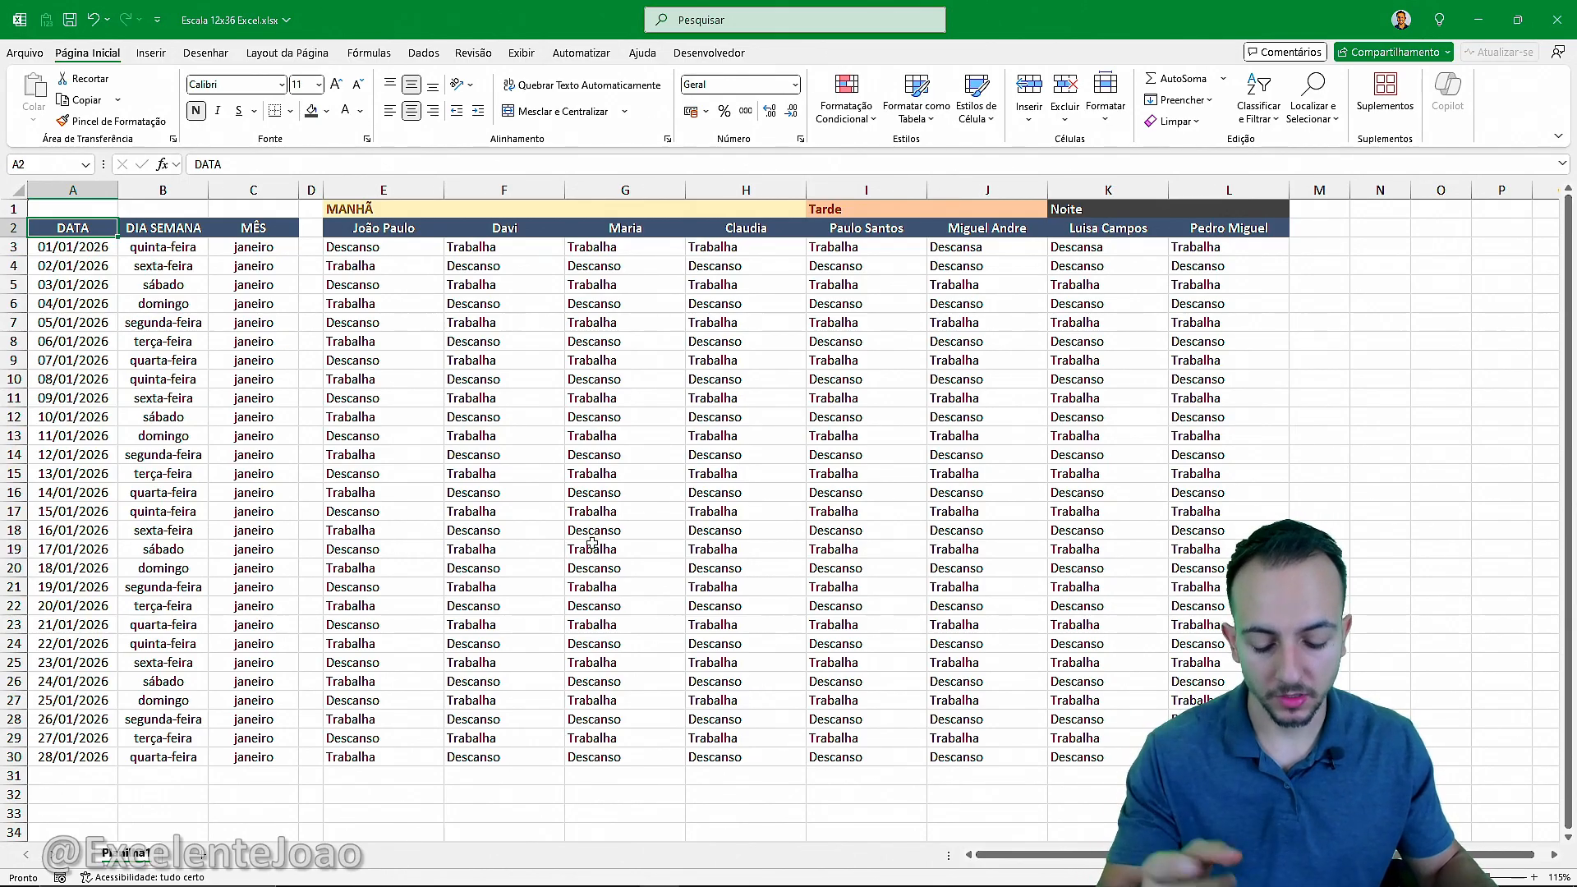
# Step: Review the filled schedule across columns E to L and check how the statuses alternate from E3 to E8
pyautogui.scroll(-8, 583, 549)
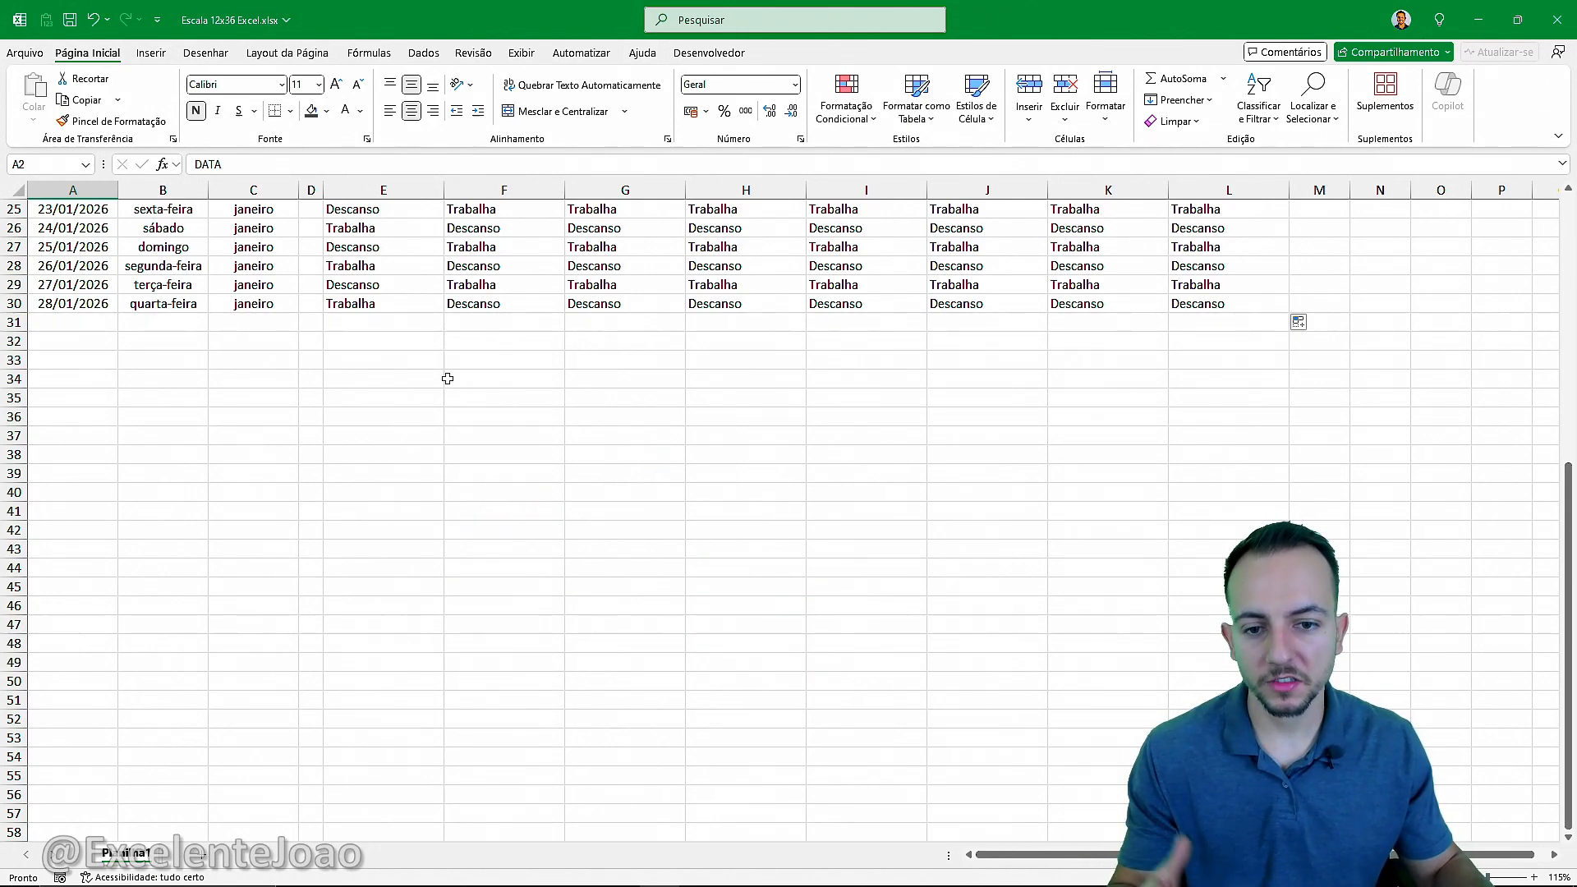
pyautogui.scroll(8, 448, 378)
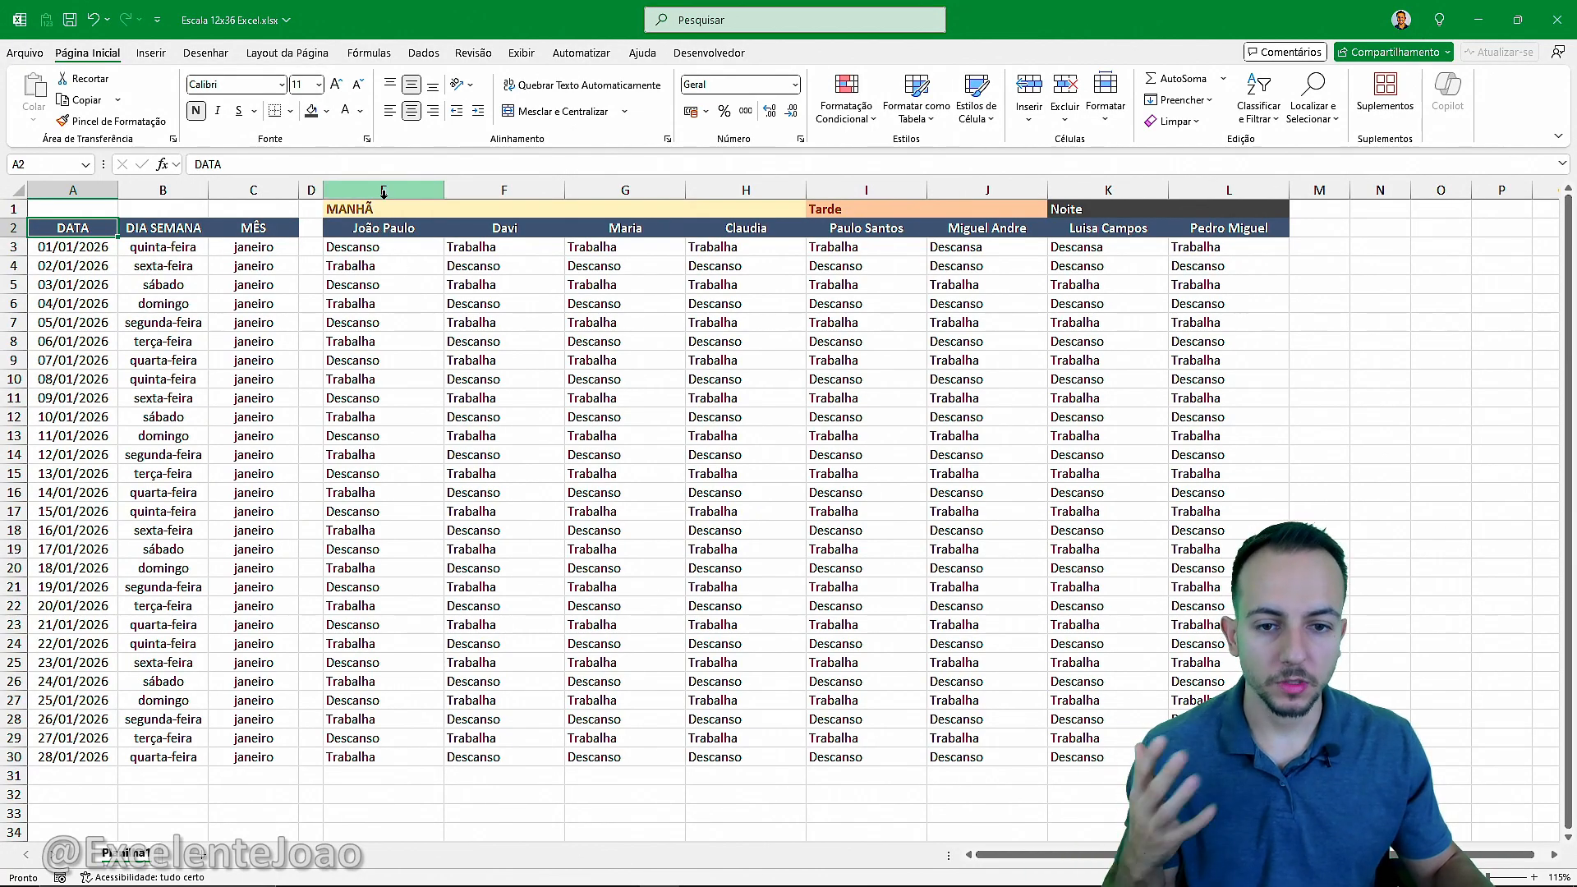
pyautogui.moveTo(383, 191); pyautogui.dragTo(1232, 191)
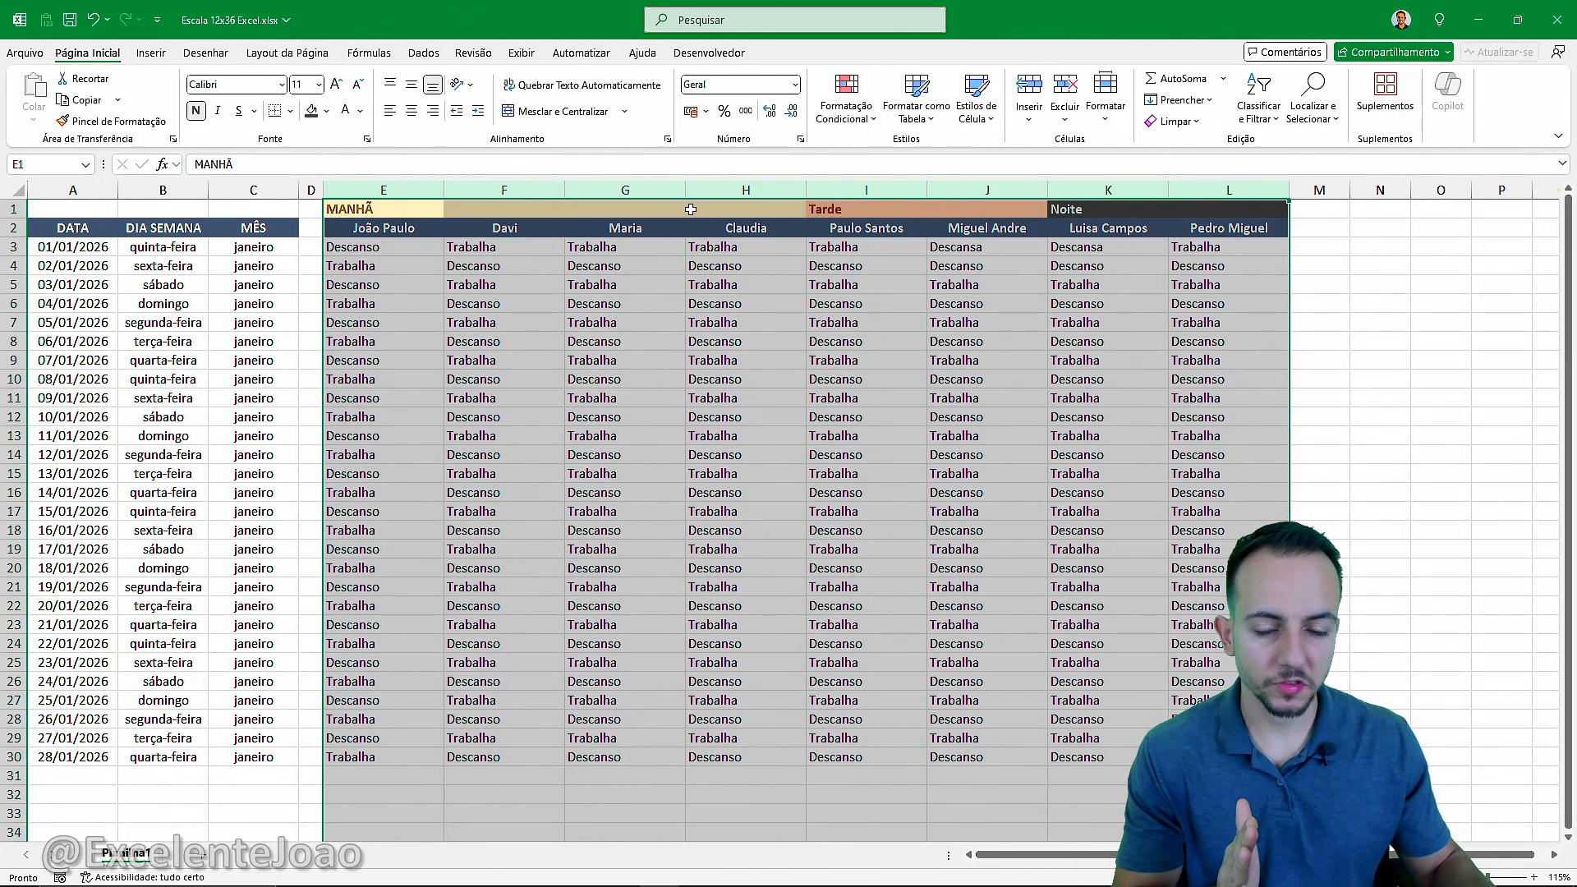
pyautogui.click(389, 225)
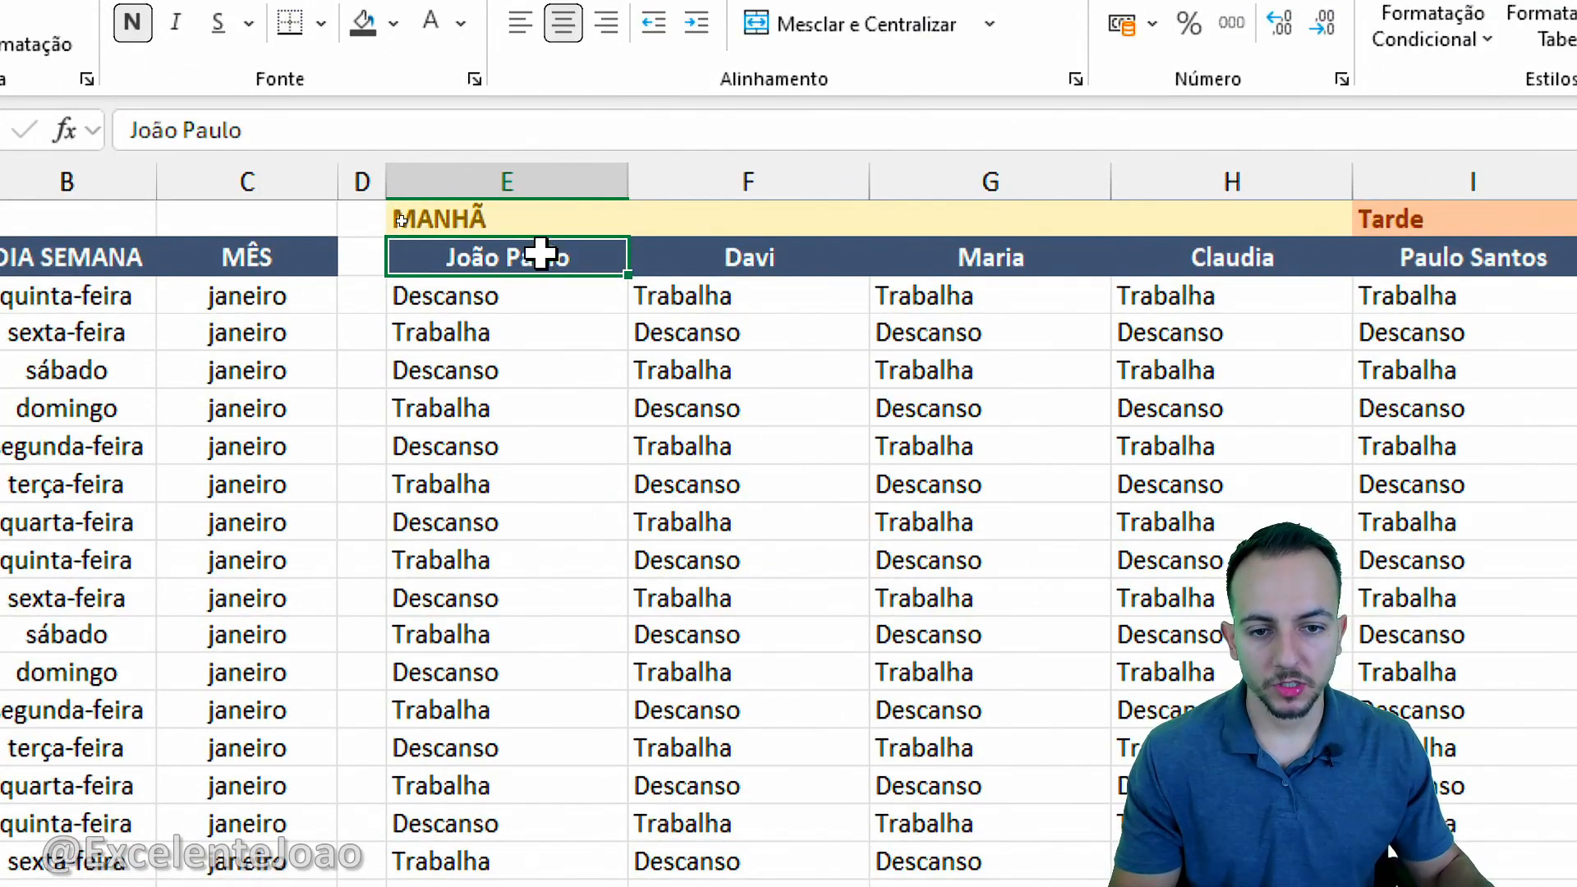
pyautogui.click(518, 302)
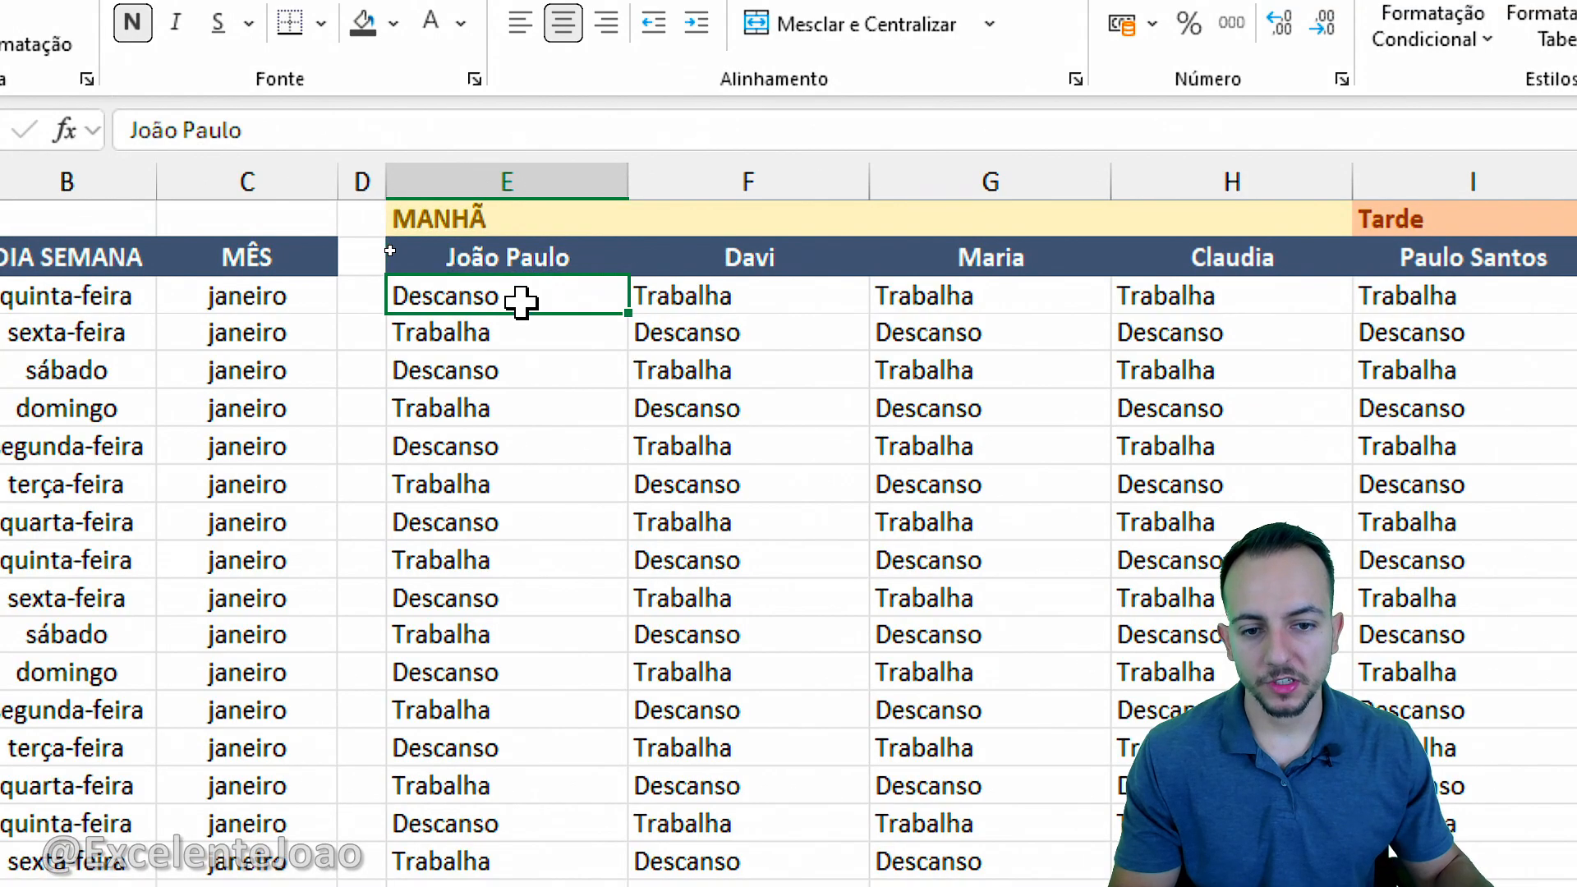
pyautogui.click(532, 336)
pyautogui.click(526, 372)
pyautogui.click(501, 415)
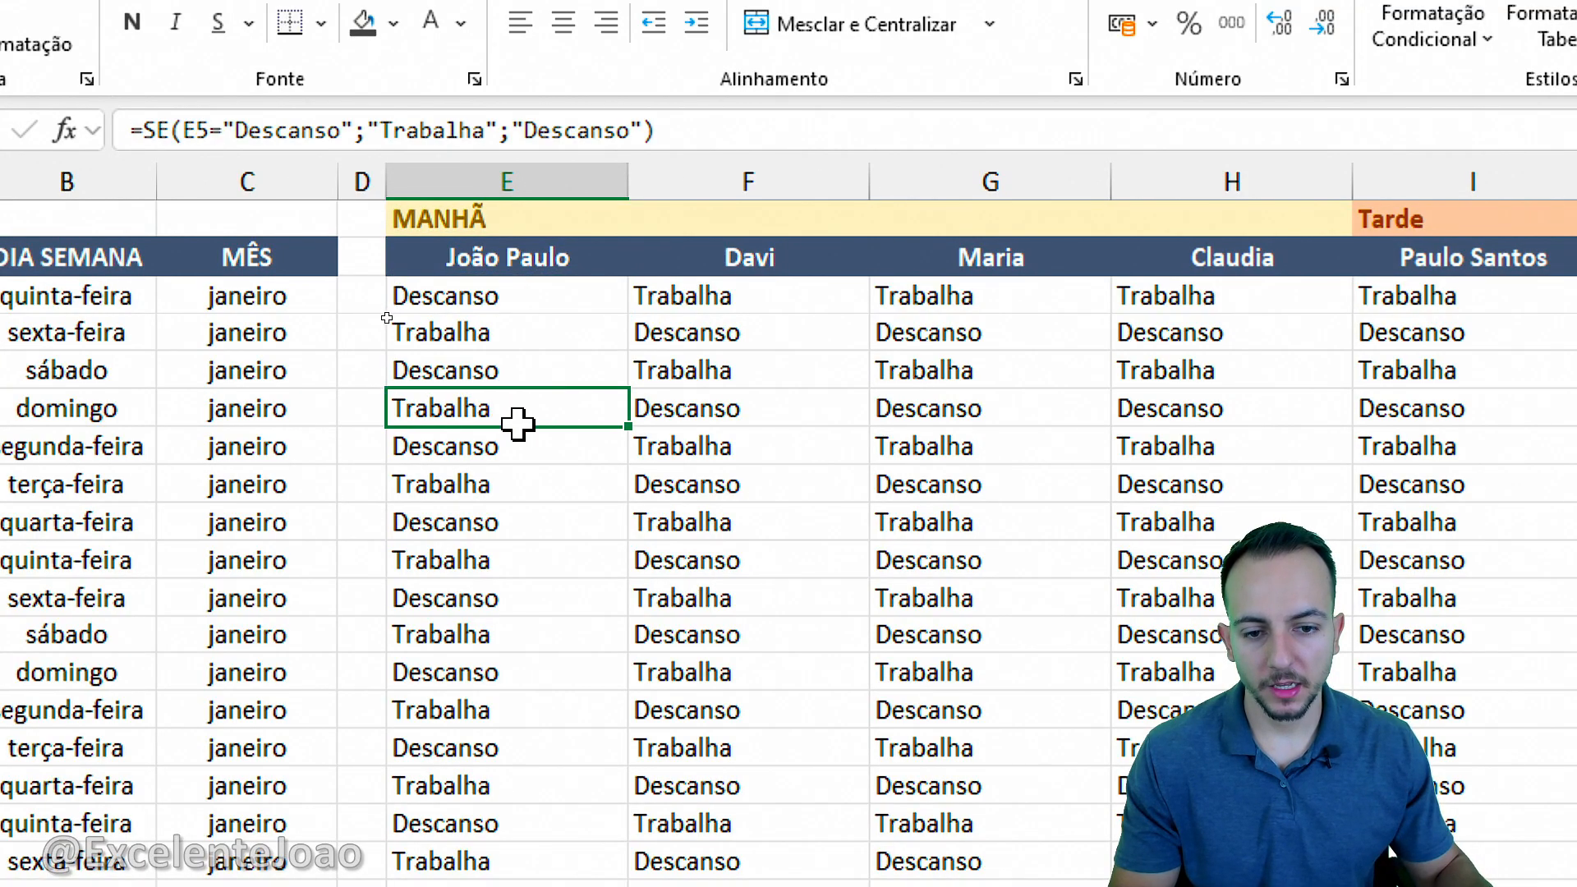
pyautogui.click(513, 448)
pyautogui.moveTo(510, 451)
pyautogui.mouseDown()
pyautogui.moveTo(364, 497)
pyautogui.moveTo(450, 434)
pyautogui.mouseUp()
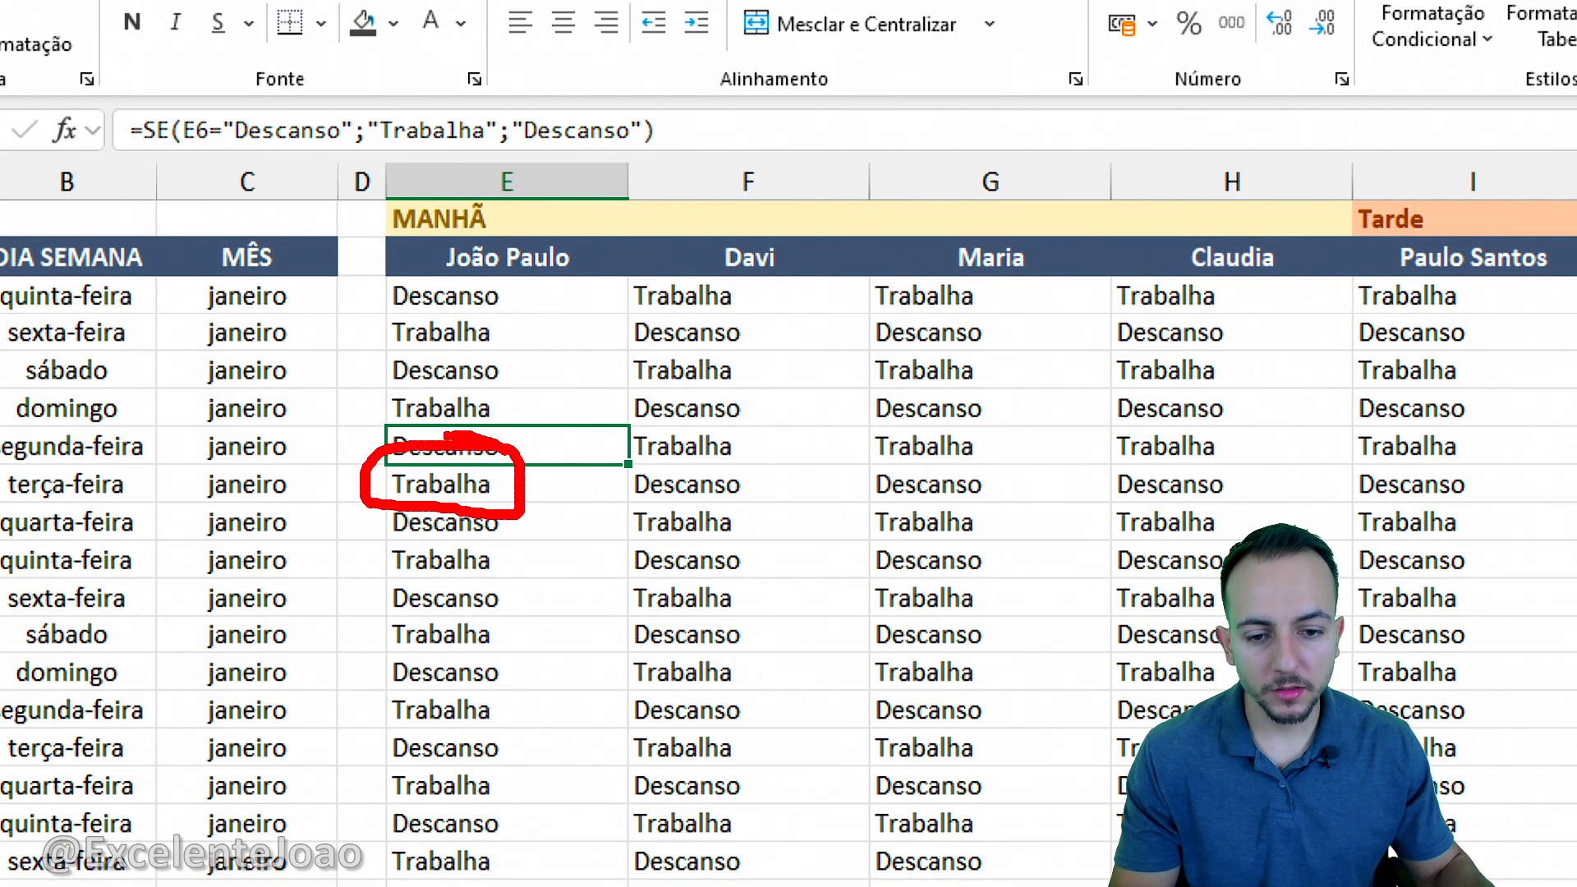
pyautogui.moveTo(531, 496); pyautogui.dragTo(602, 454)
pyautogui.moveTo(542, 447); pyautogui.dragTo(545, 491)
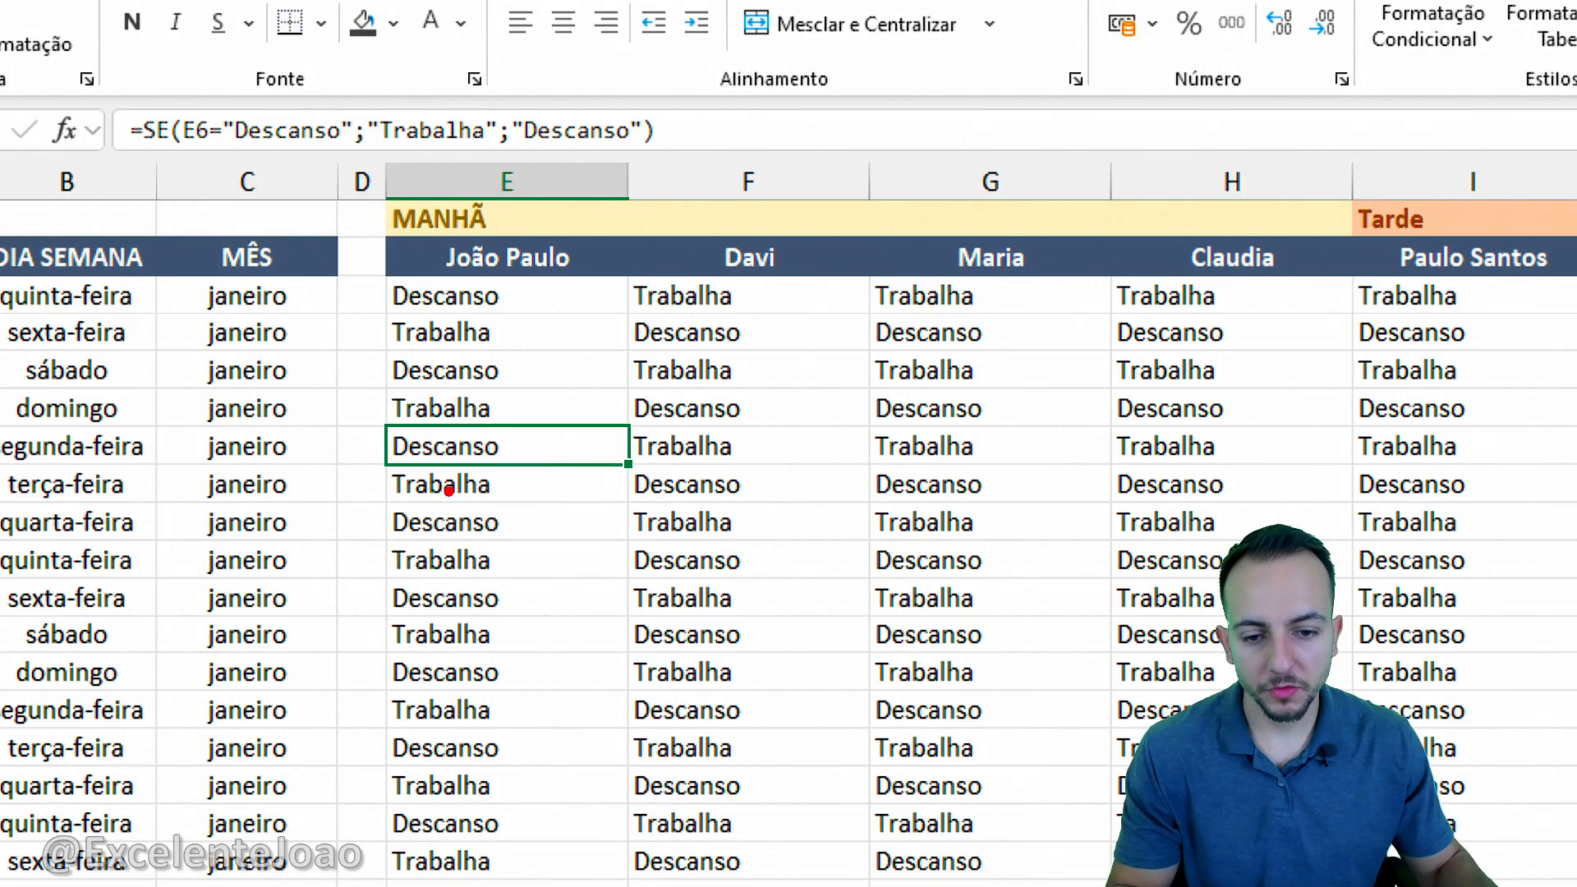
pyautogui.moveTo(374, 482); pyautogui.dragTo(498, 497)
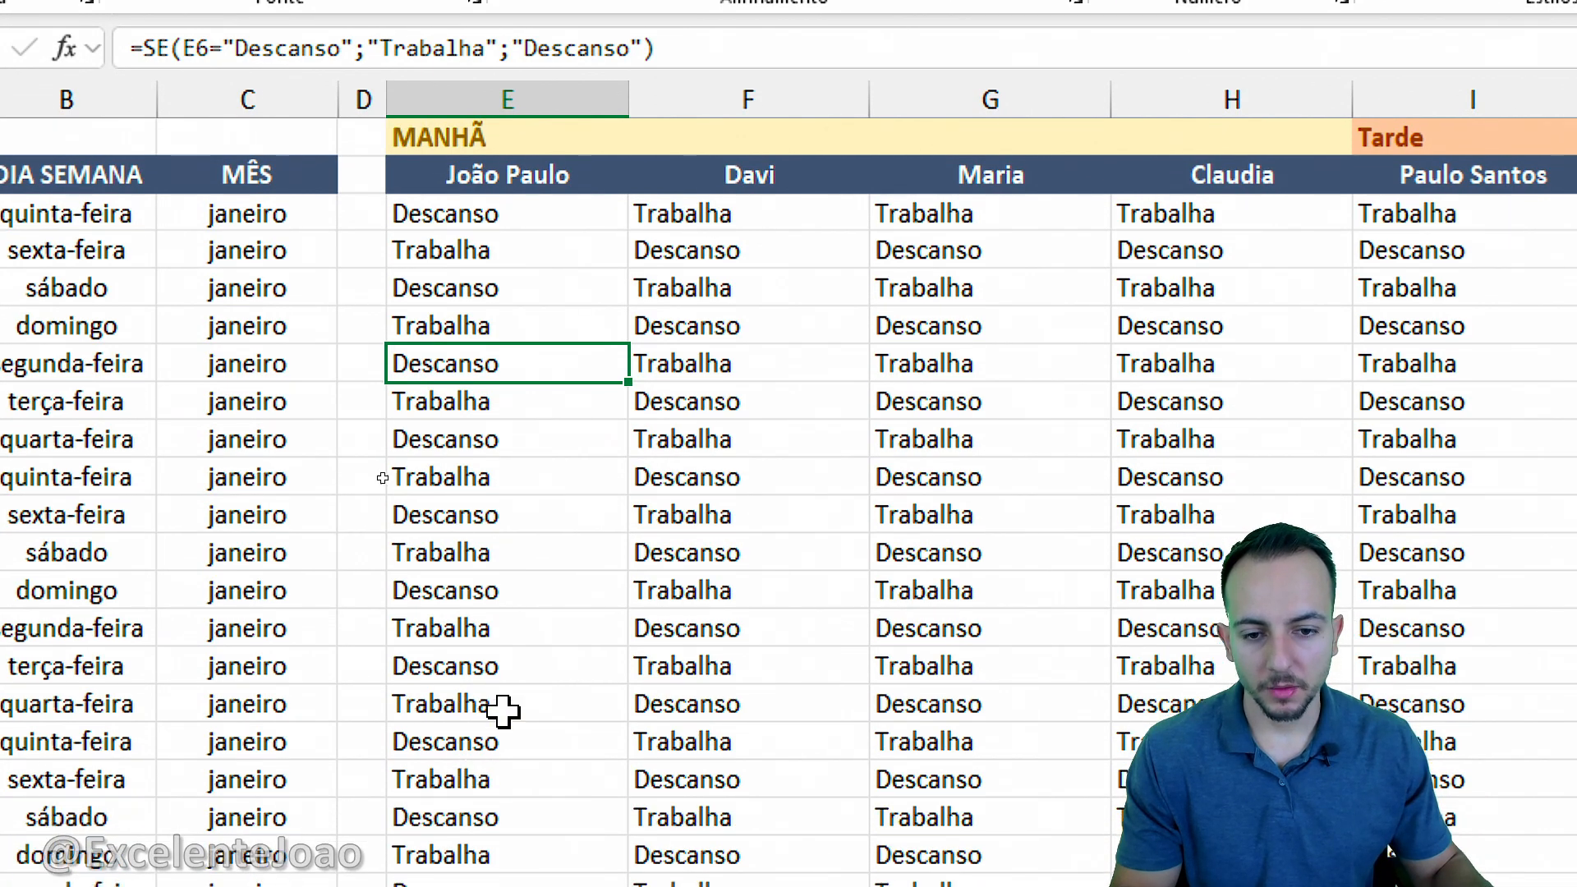
# Step: Replace the formula in E8 with "Faltou" and check the status that follows in E9
pyautogui.click(515, 403)
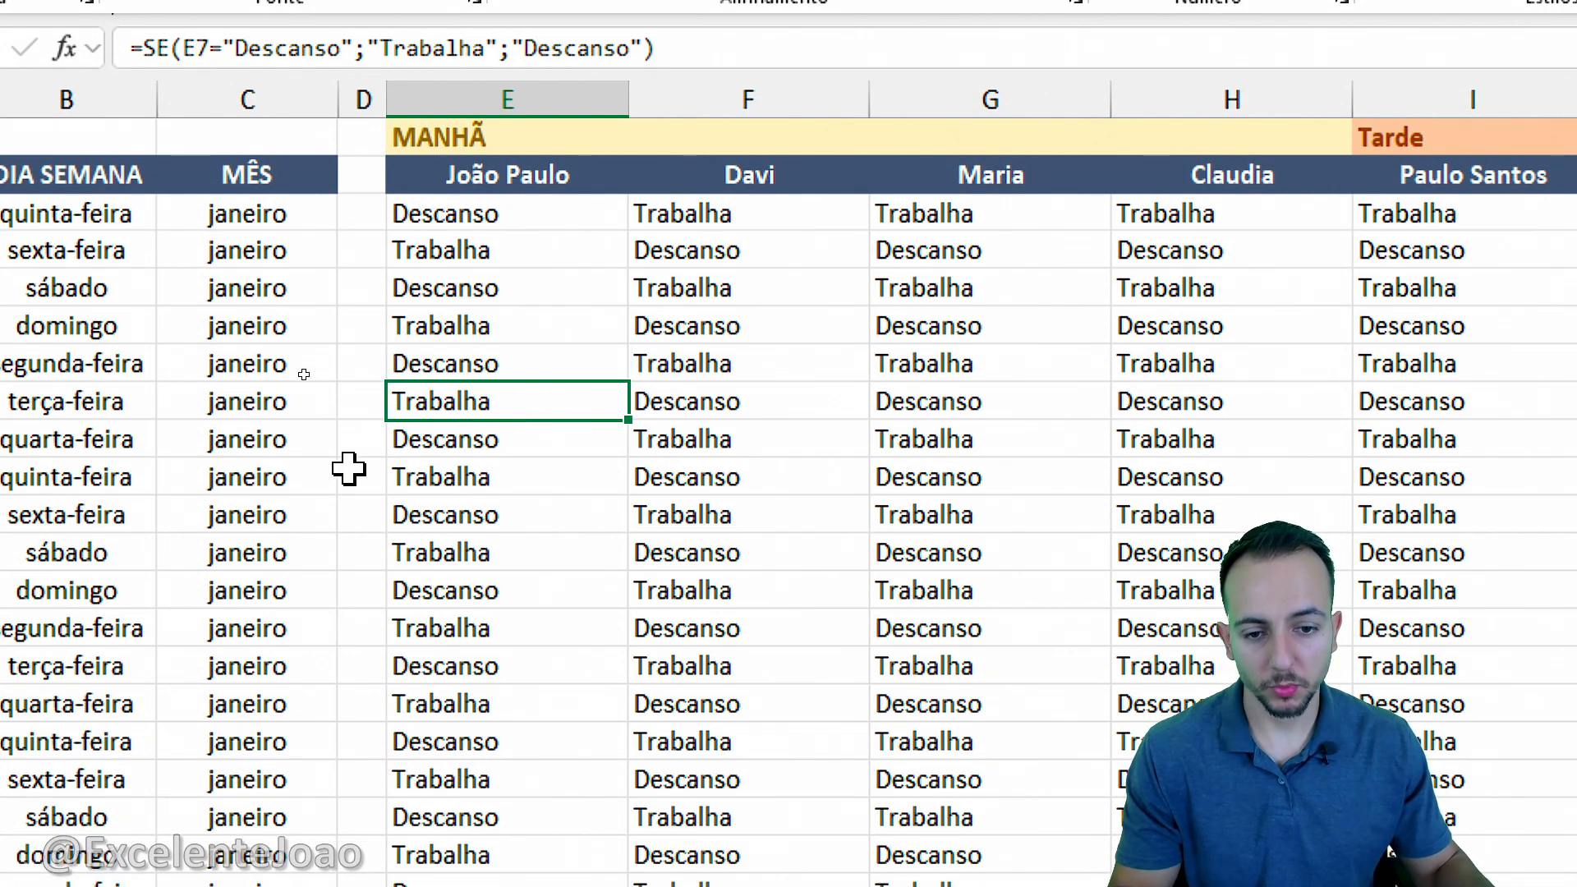
pyautogui.write('Faltou')
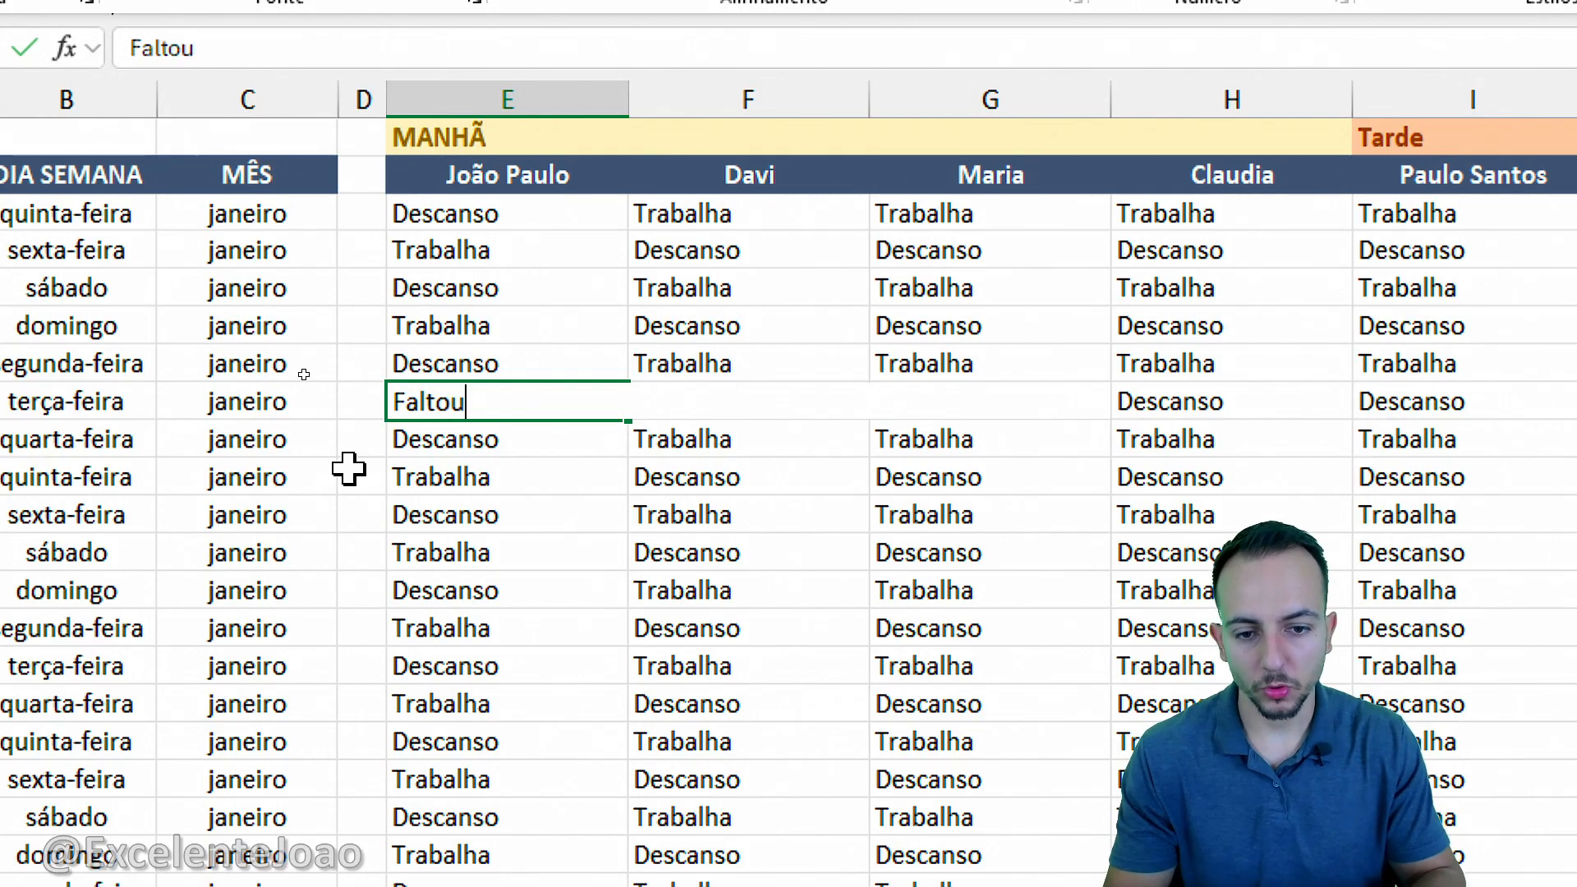
pyautogui.hotkey('ctrl', 'Return')
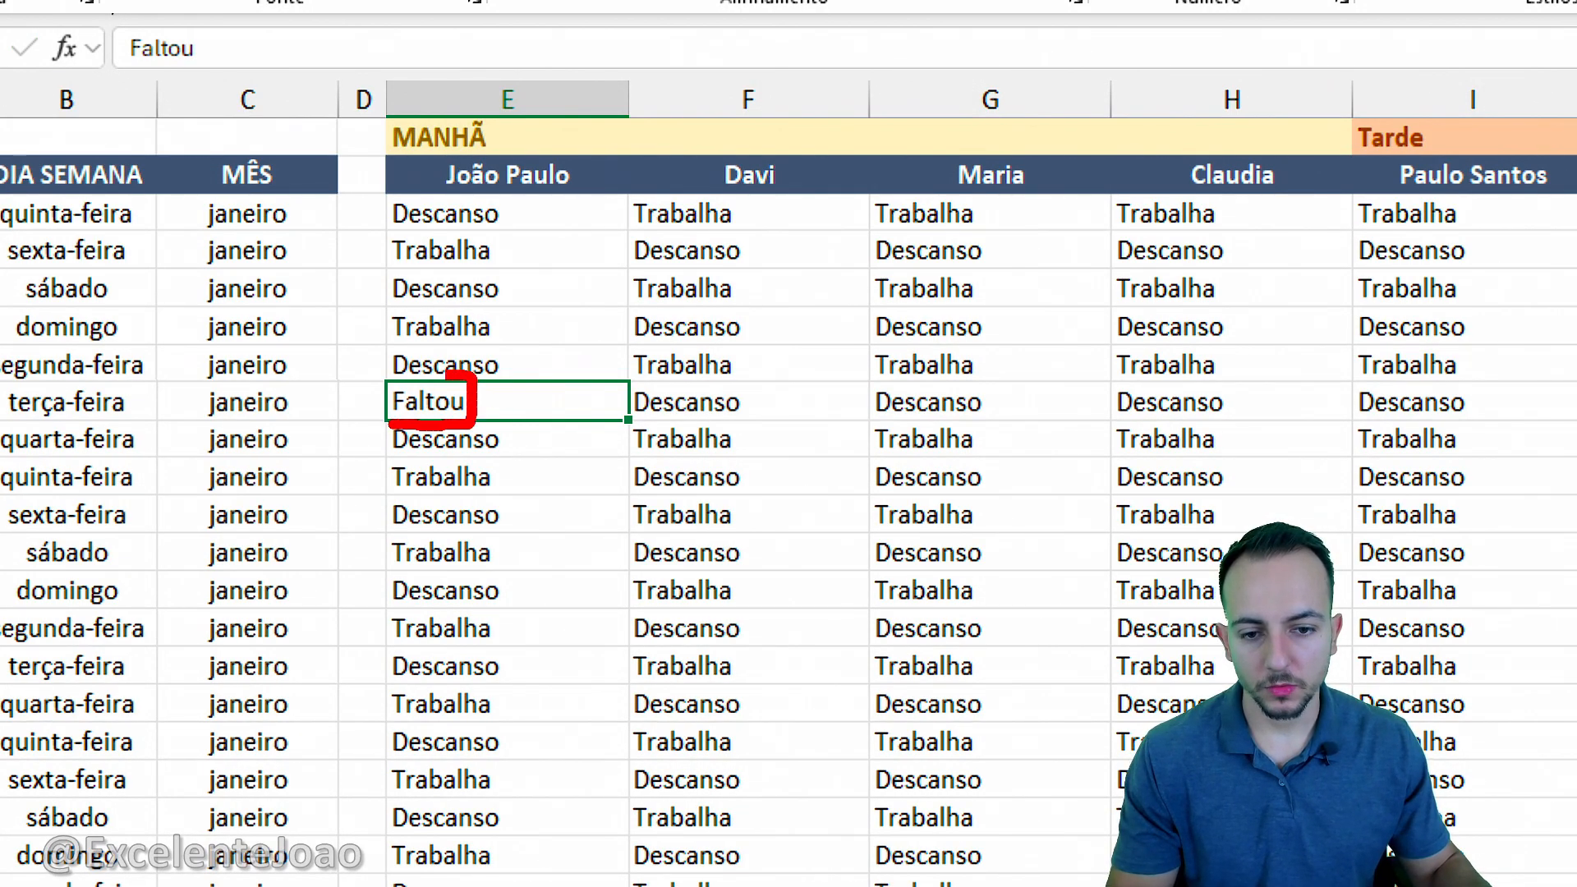
pyautogui.moveTo(393, 424); pyautogui.dragTo(454, 375)
pyautogui.press('e')
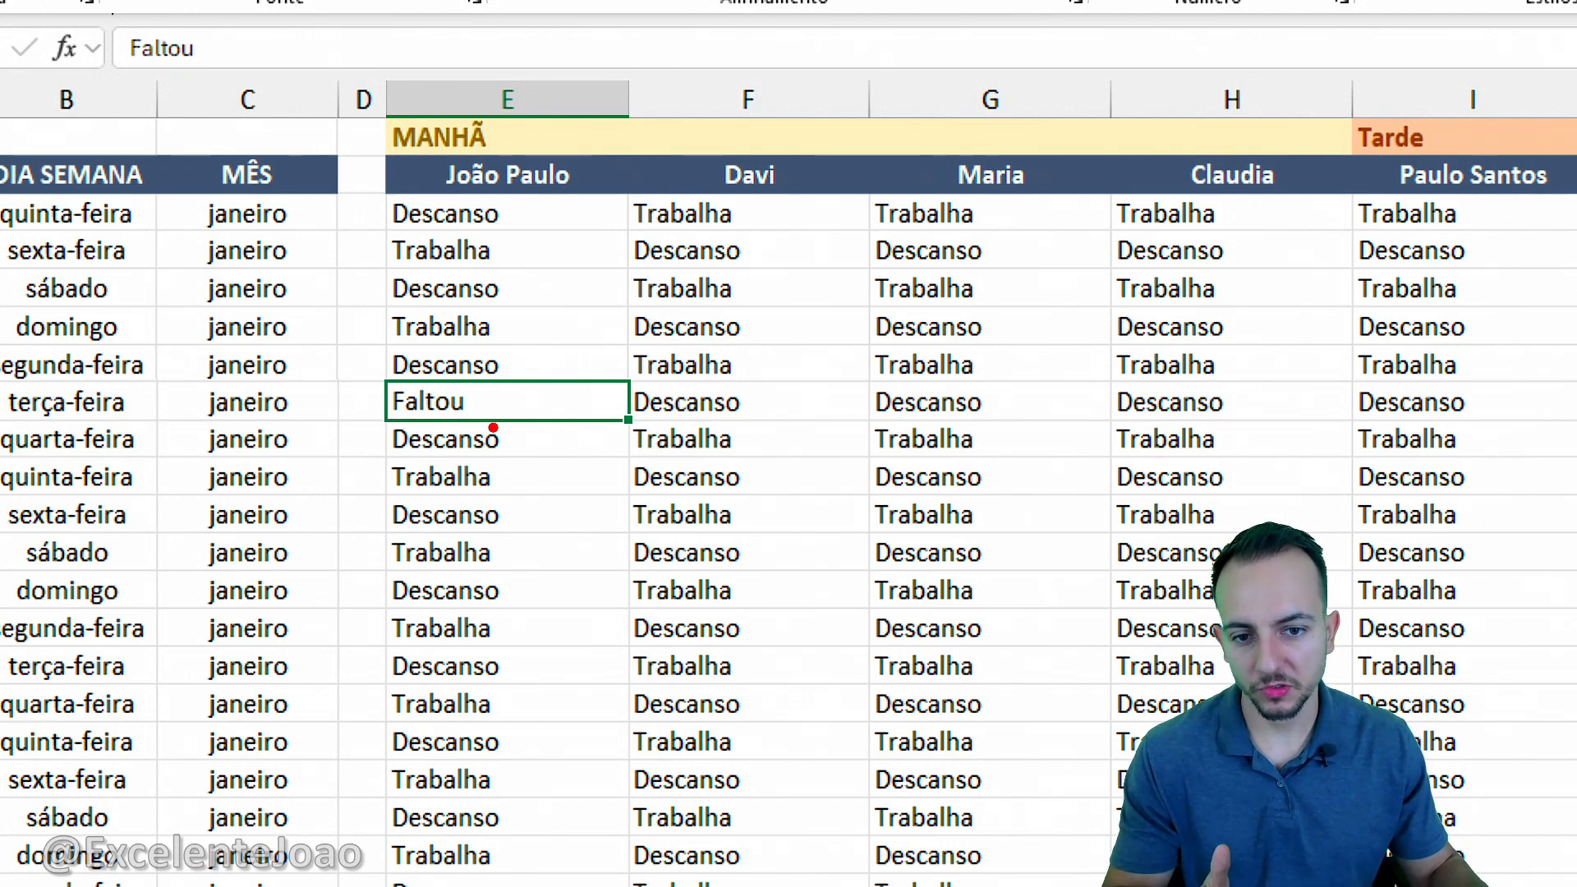
pyautogui.moveTo(476, 419)
pyautogui.mouseDown()
pyautogui.moveTo(400, 416)
pyautogui.moveTo(513, 426)
pyautogui.moveTo(464, 404)
pyautogui.mouseUp()
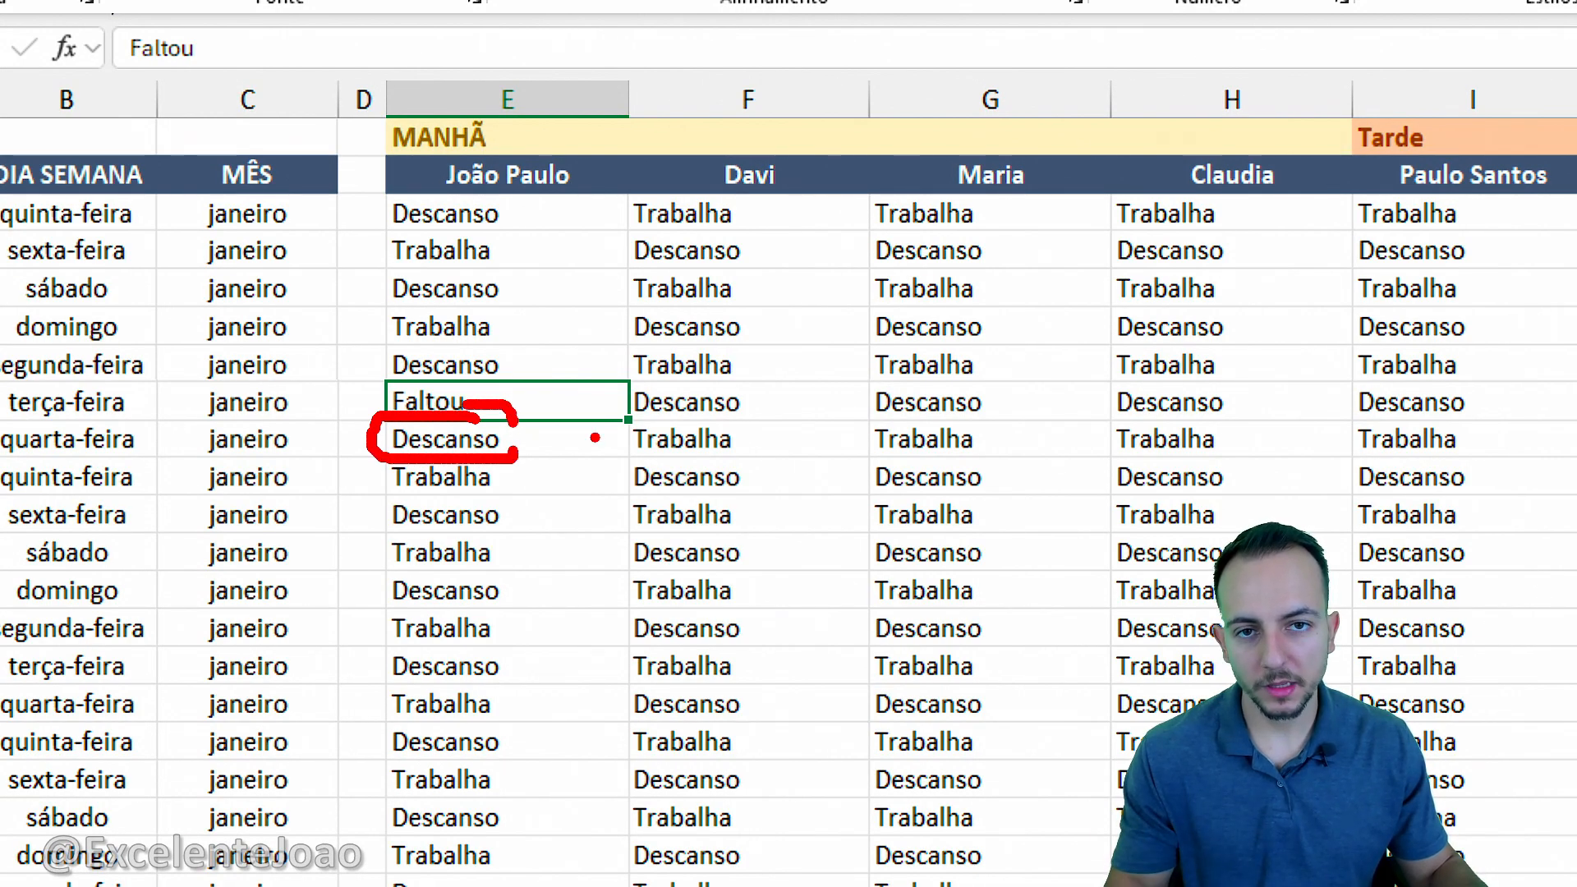
pyautogui.press('Escape')
# Step: Replace the formula in E9 with "Faltou" and check the status that follows in E10
pyautogui.click(521, 436)
pyautogui.write('Fat')
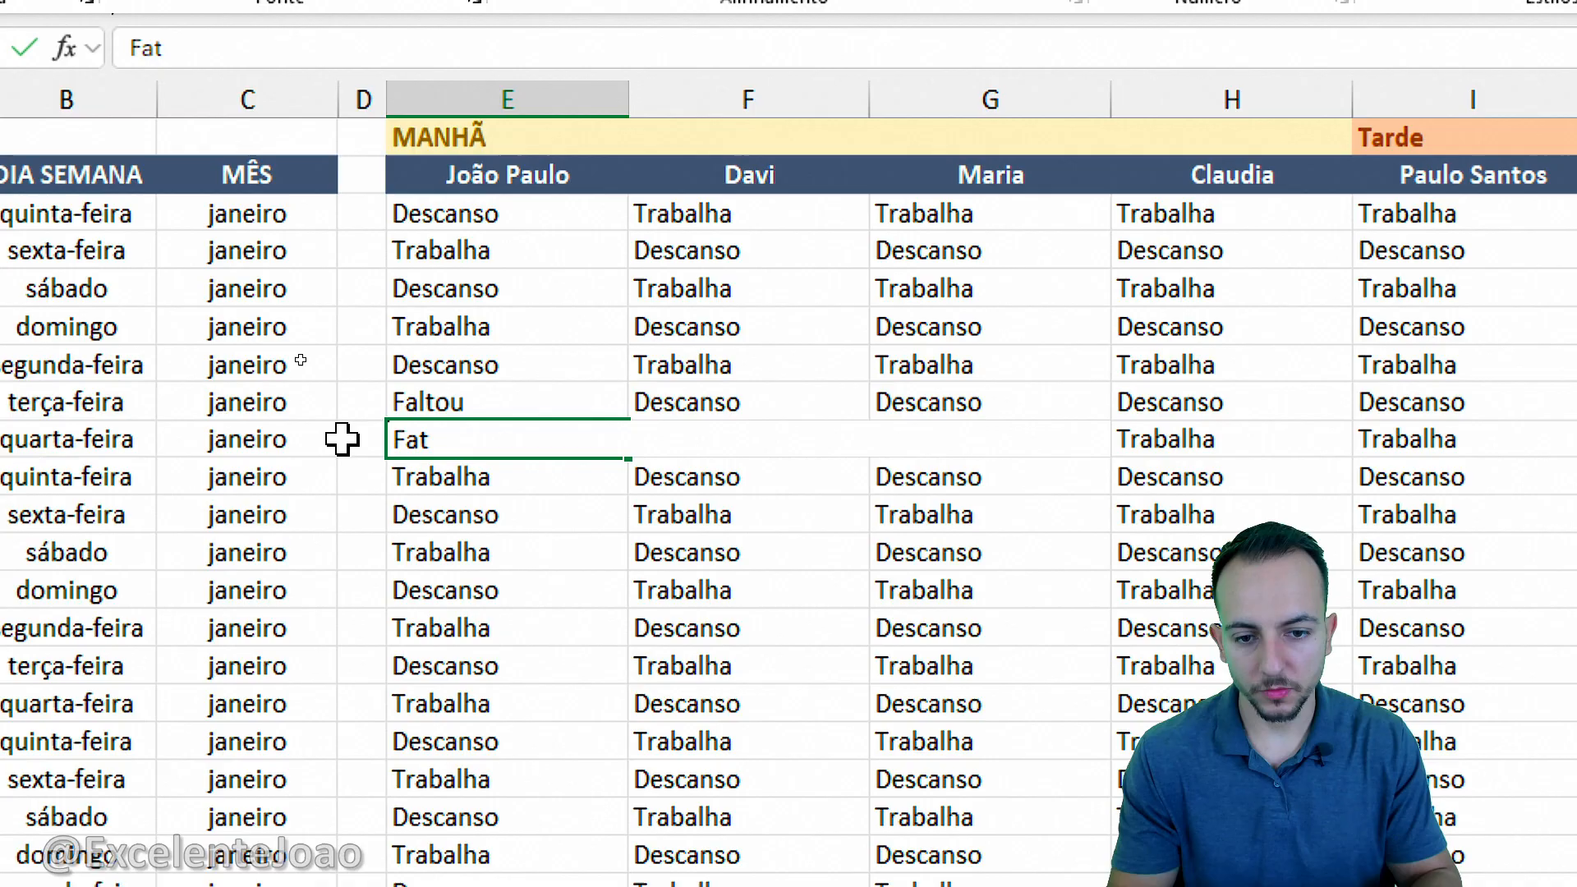
pyautogui.press('BackSpace')
pyautogui.write('ltou')
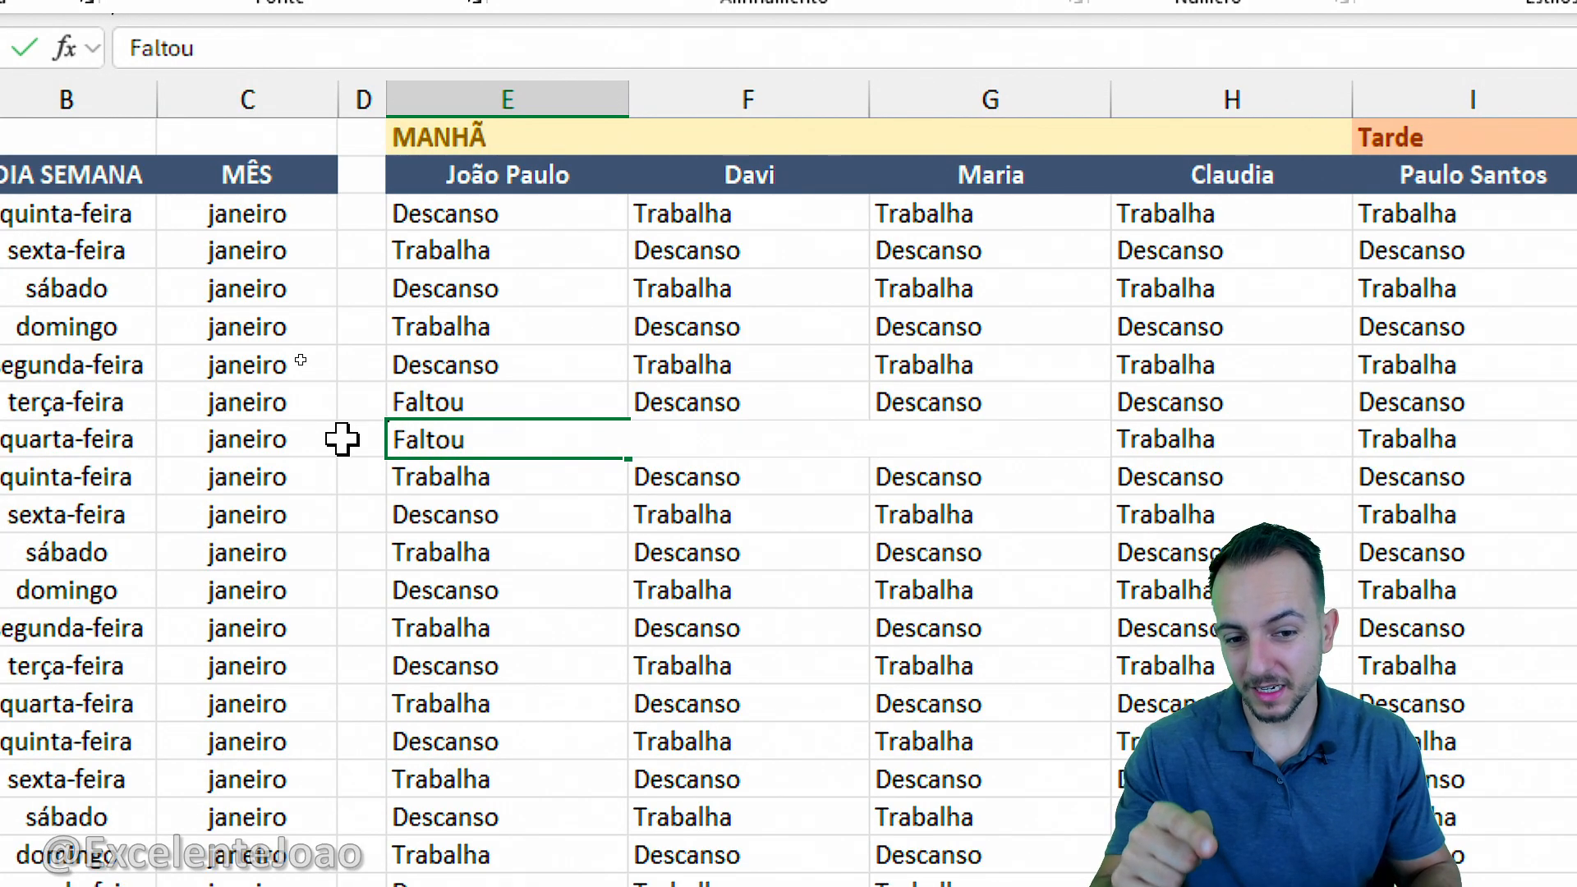
pyautogui.hotkey('ctrl', 'Return')
pyautogui.hotkey('ctrl', '2')
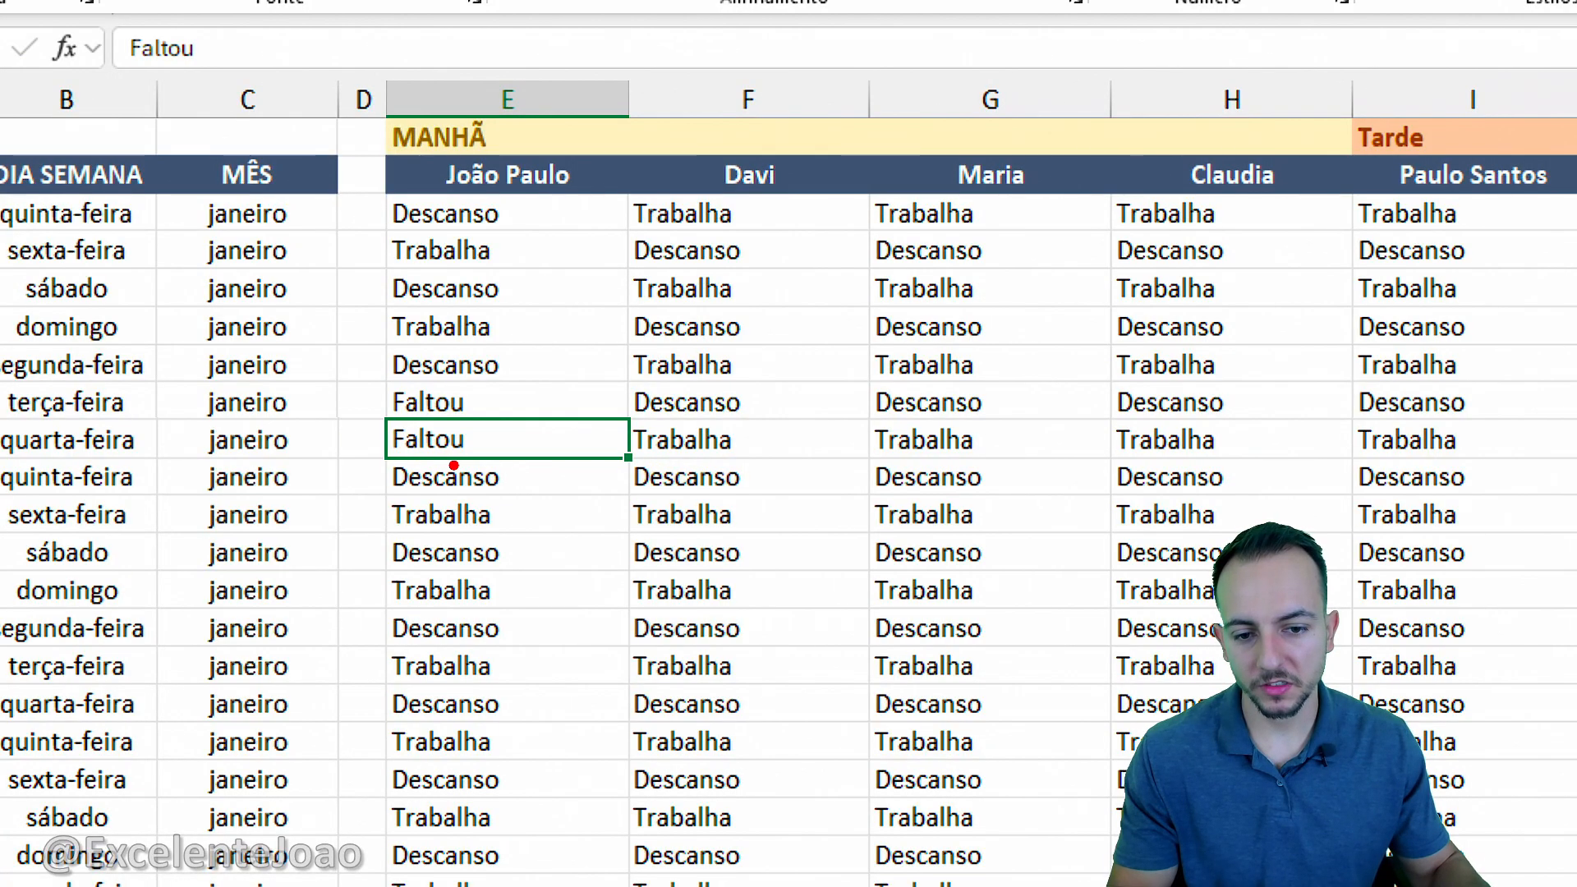
pyautogui.moveTo(424, 451)
pyautogui.mouseDown()
pyautogui.moveTo(397, 501)
pyautogui.moveTo(421, 465)
pyautogui.mouseUp()
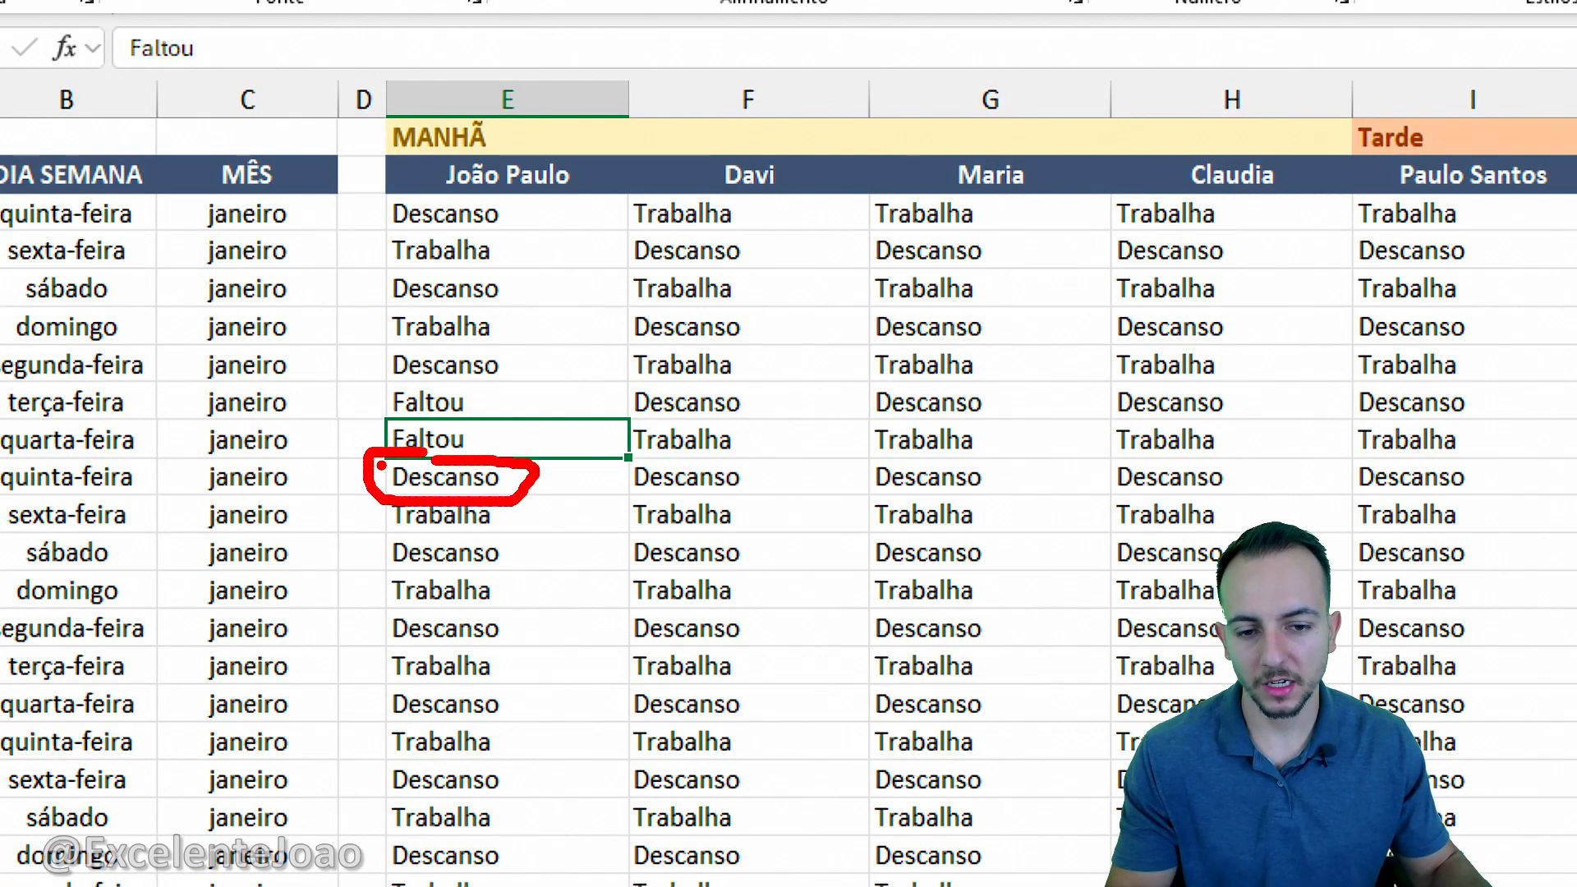
pyautogui.press('Escape')
# Step: Go through the statuses from E3 to E9 and overwrite the formula in E10 with "Trabalha"
pyautogui.click(497, 224)
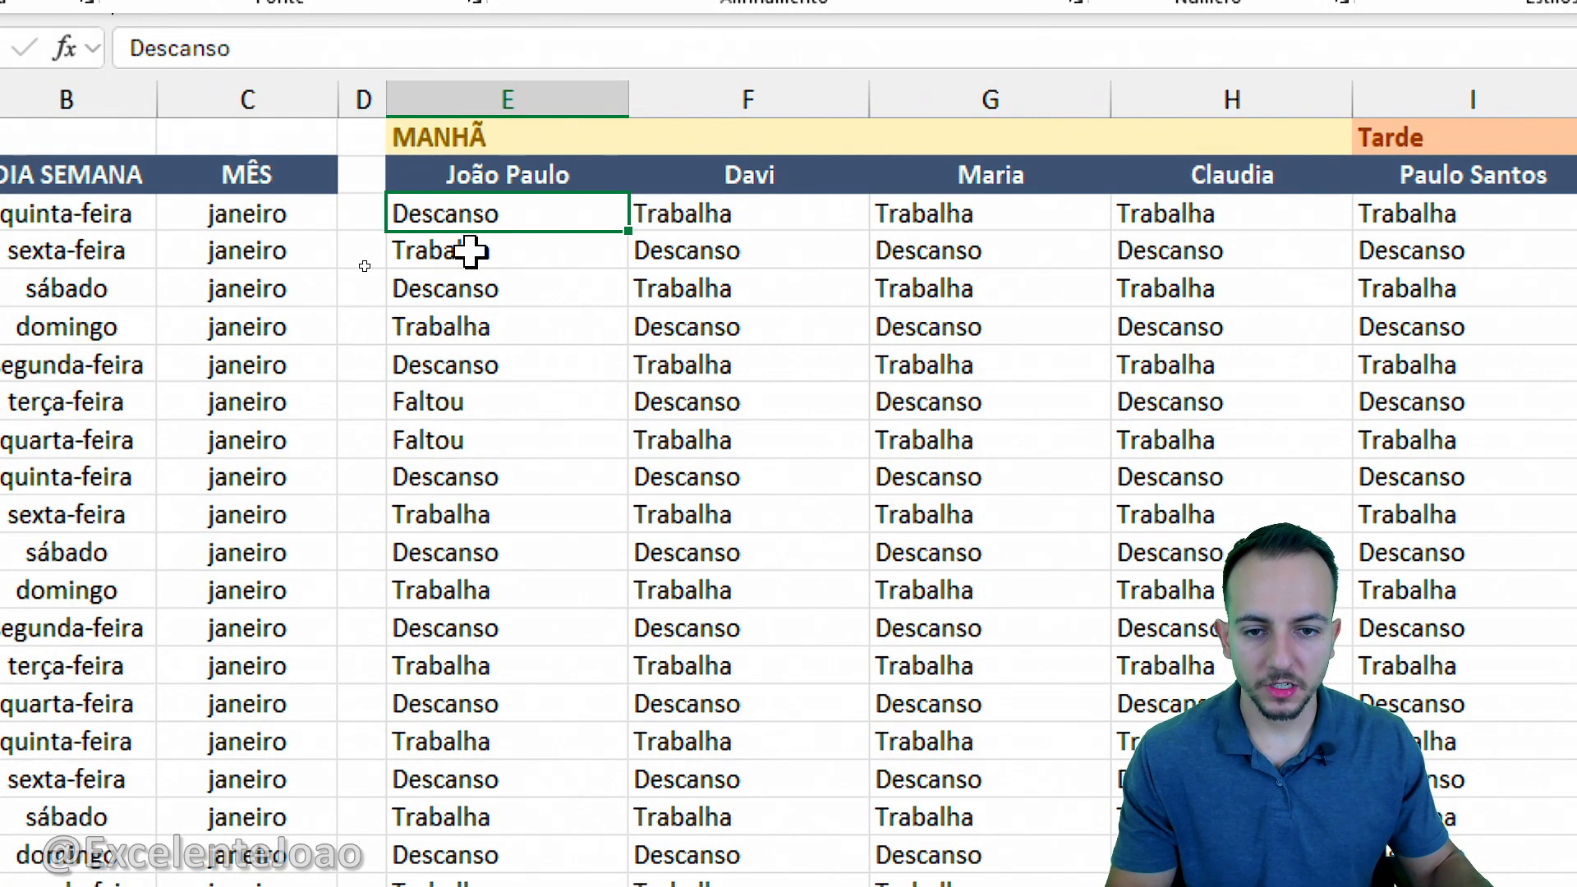
pyautogui.click(470, 252)
pyautogui.click(475, 290)
pyautogui.click(476, 328)
pyautogui.click(475, 366)
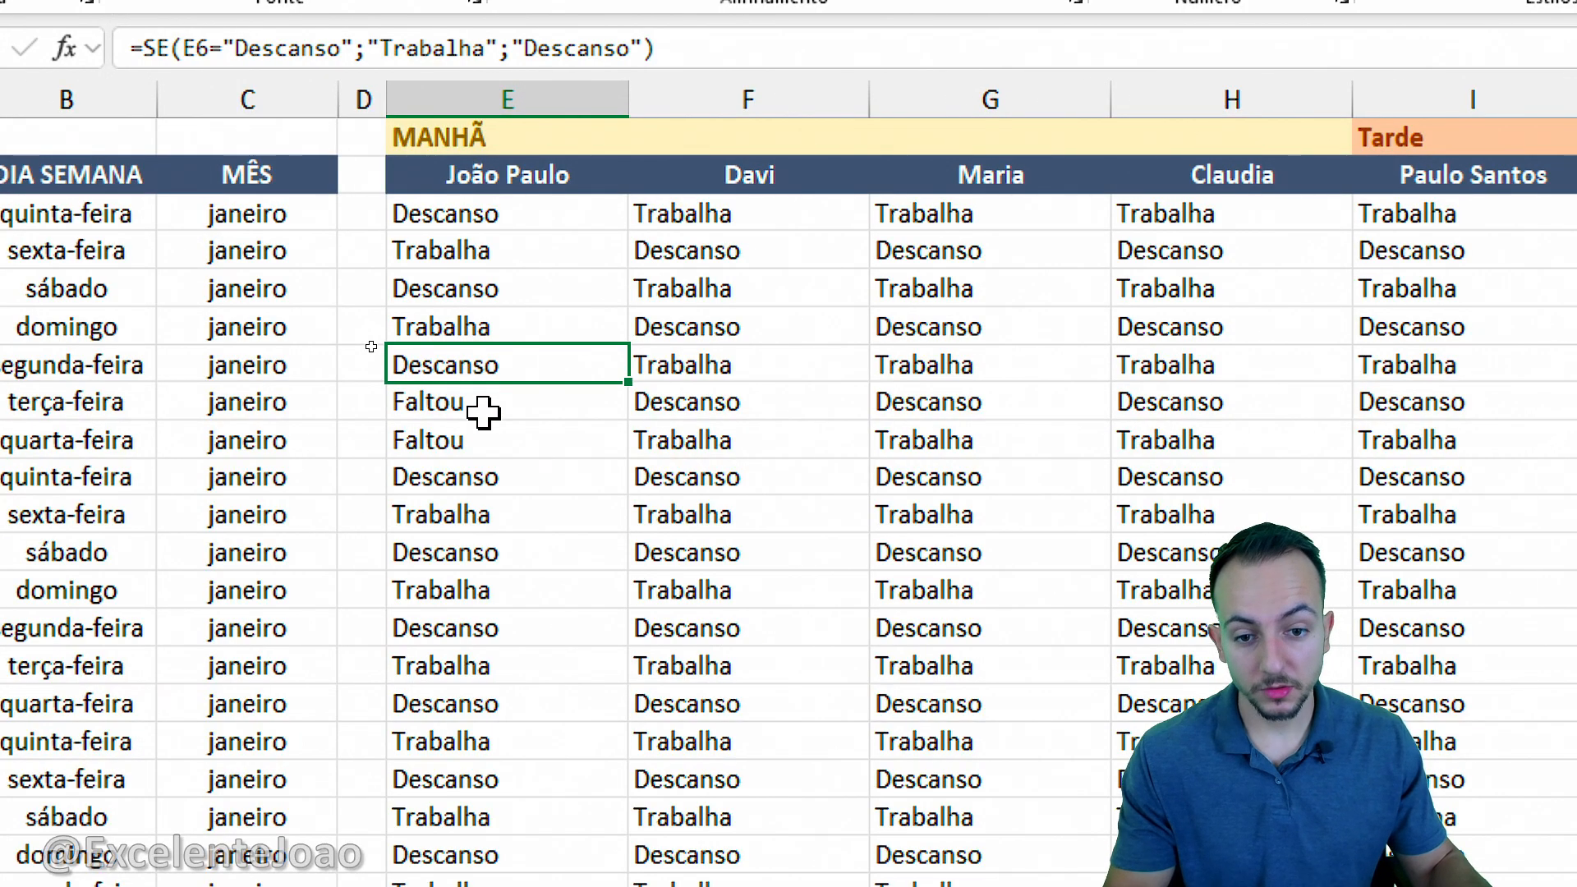
pyautogui.click(484, 411)
pyautogui.click(502, 440)
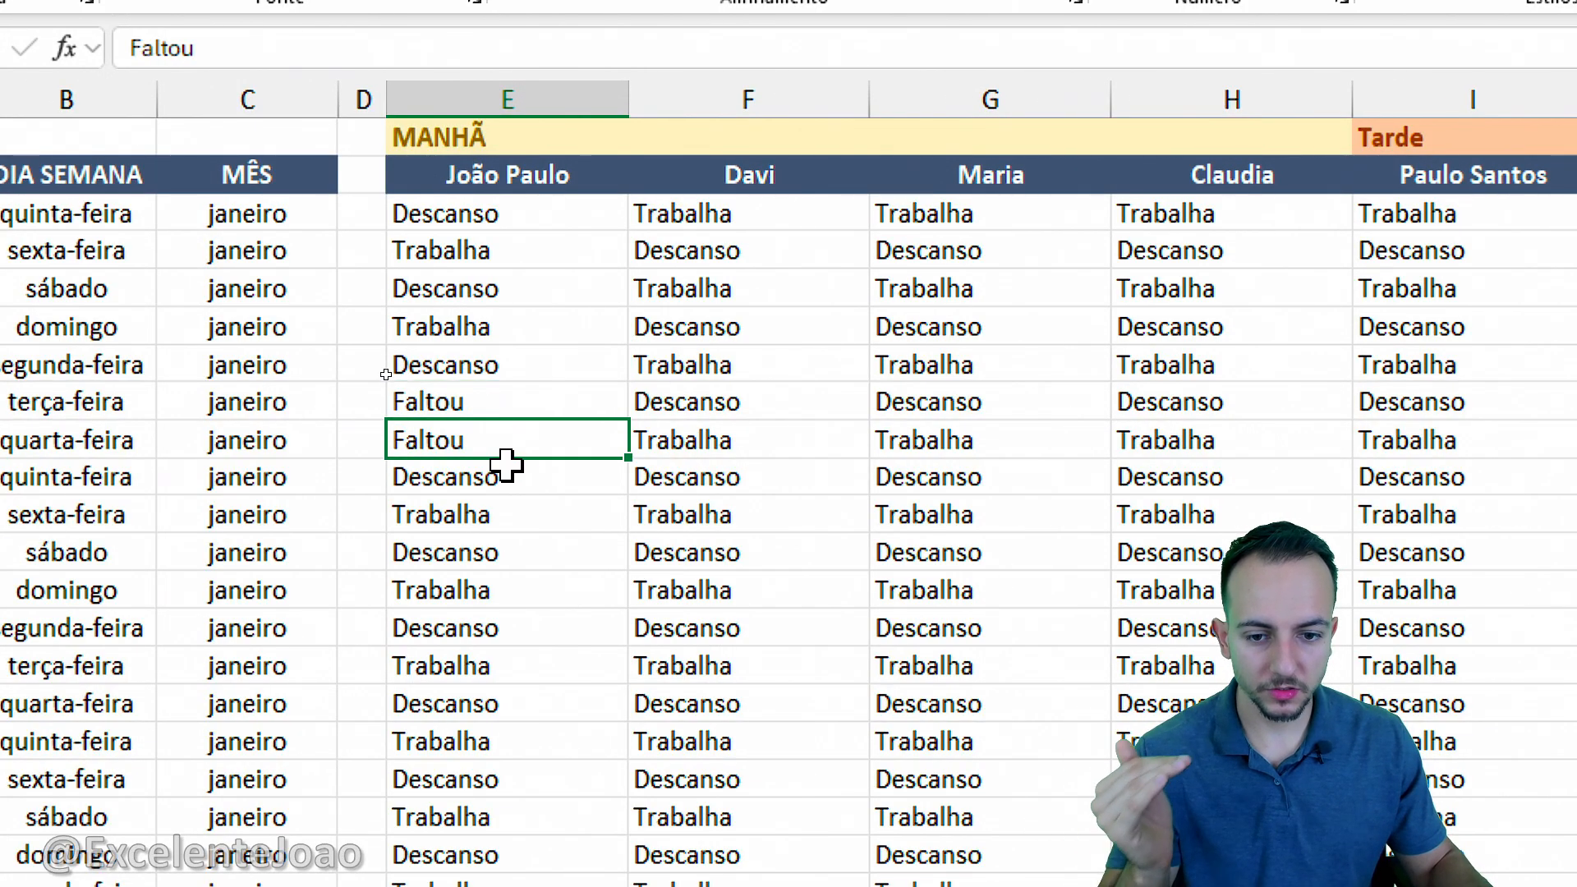
pyautogui.click(511, 470)
pyautogui.write('trabalha')
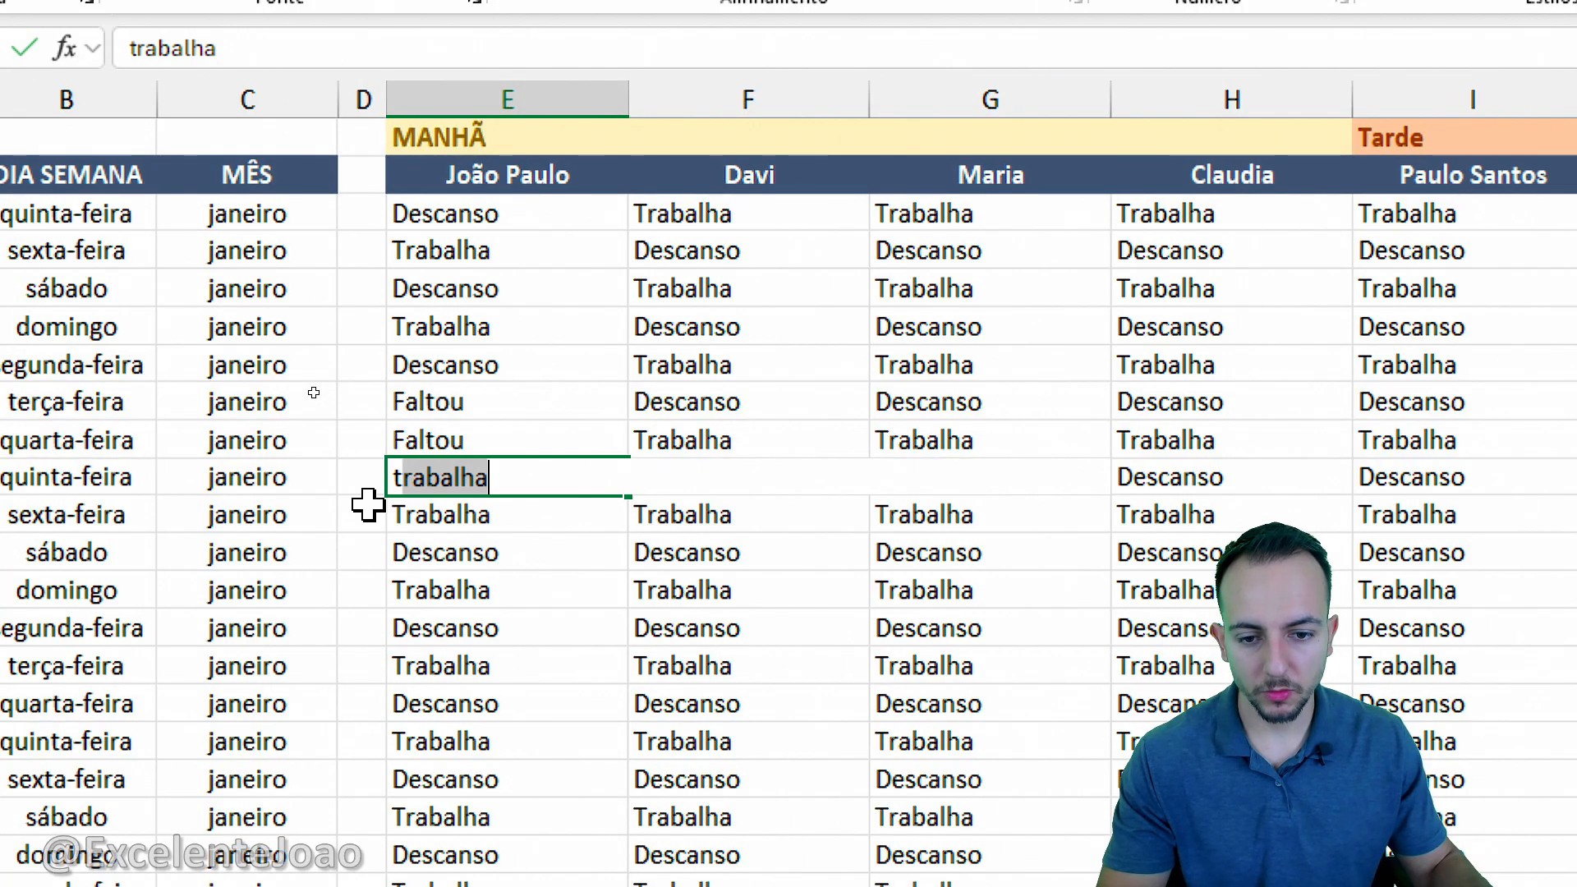
pyautogui.press('Return')
pyautogui.click(368, 505)
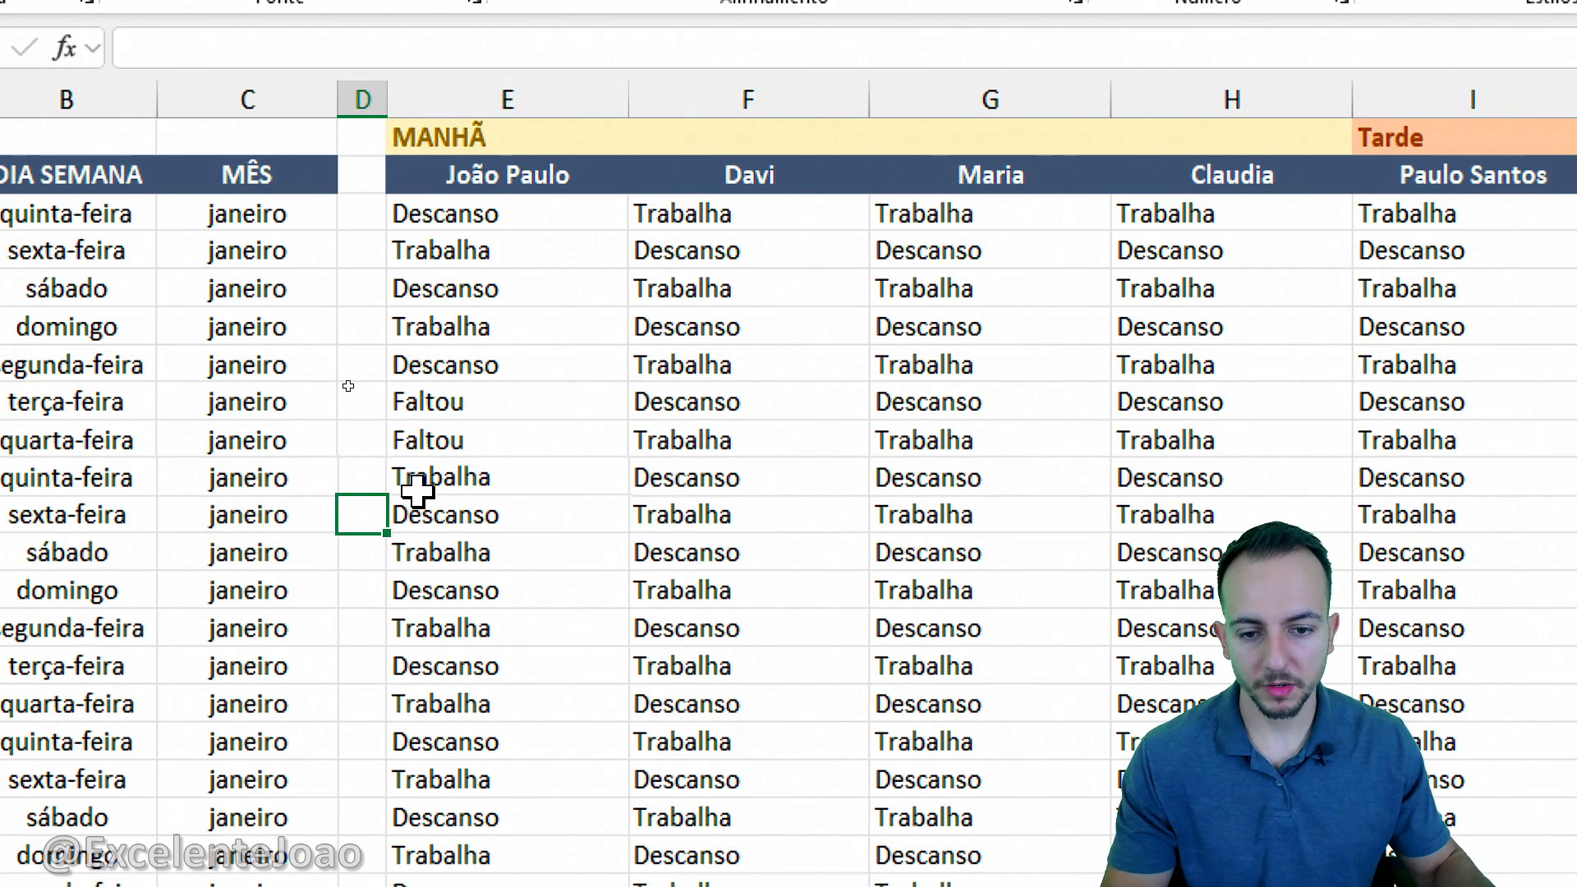
# Step: Examine the two absences in E8:E9 and the alternating statuses from E10 downward
pyautogui.moveTo(419, 483); pyautogui.dragTo(440, 652)
pyautogui.moveTo(468, 412); pyautogui.dragTo(481, 481)
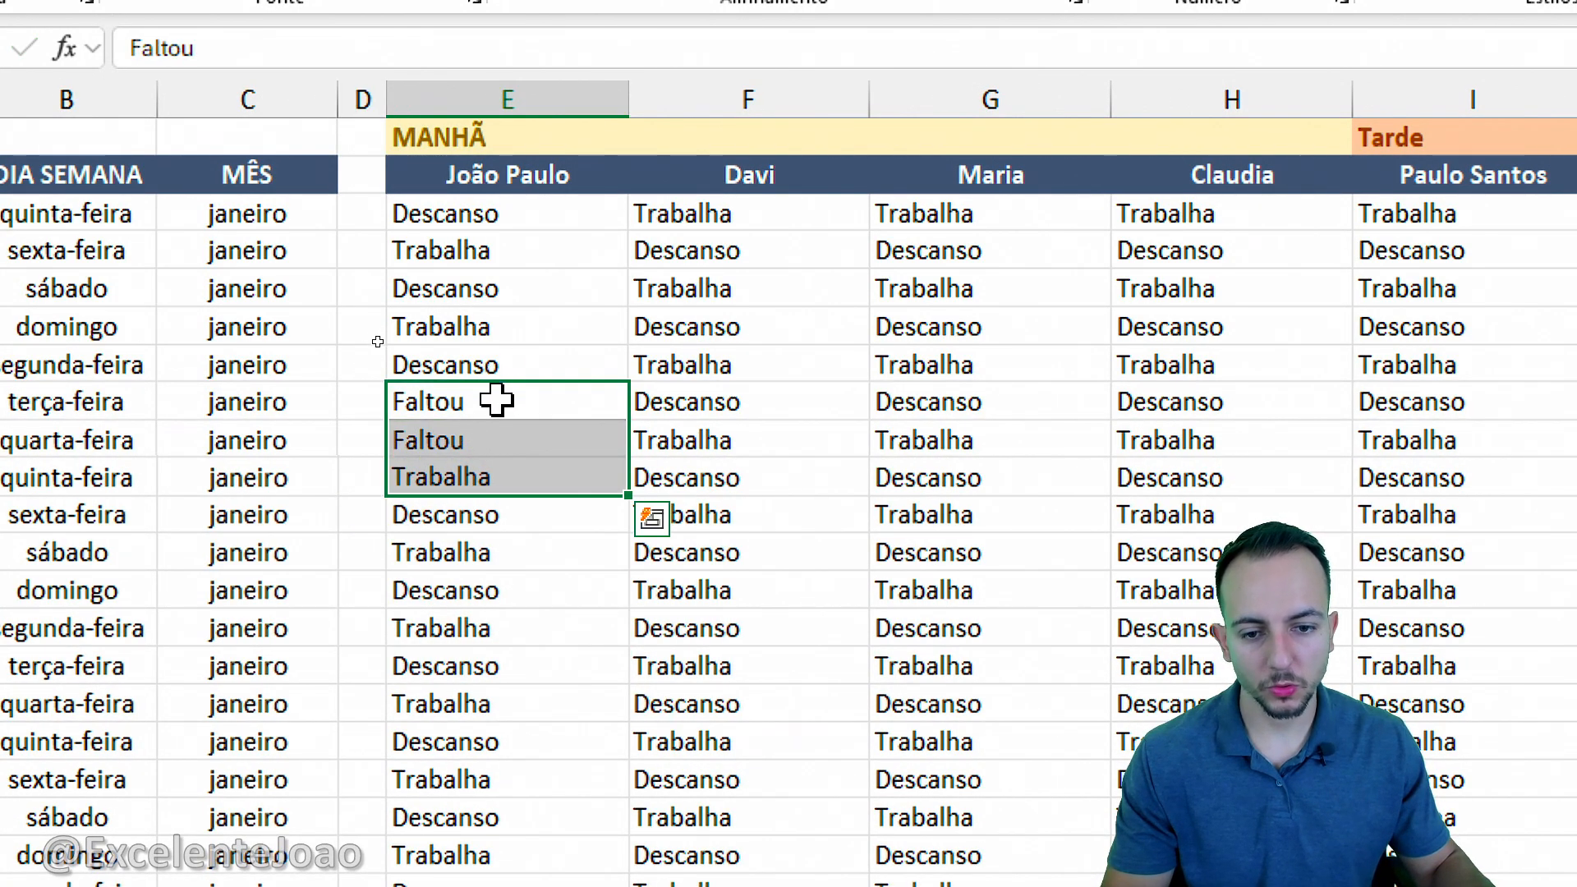
pyautogui.moveTo(499, 397); pyautogui.dragTo(493, 425)
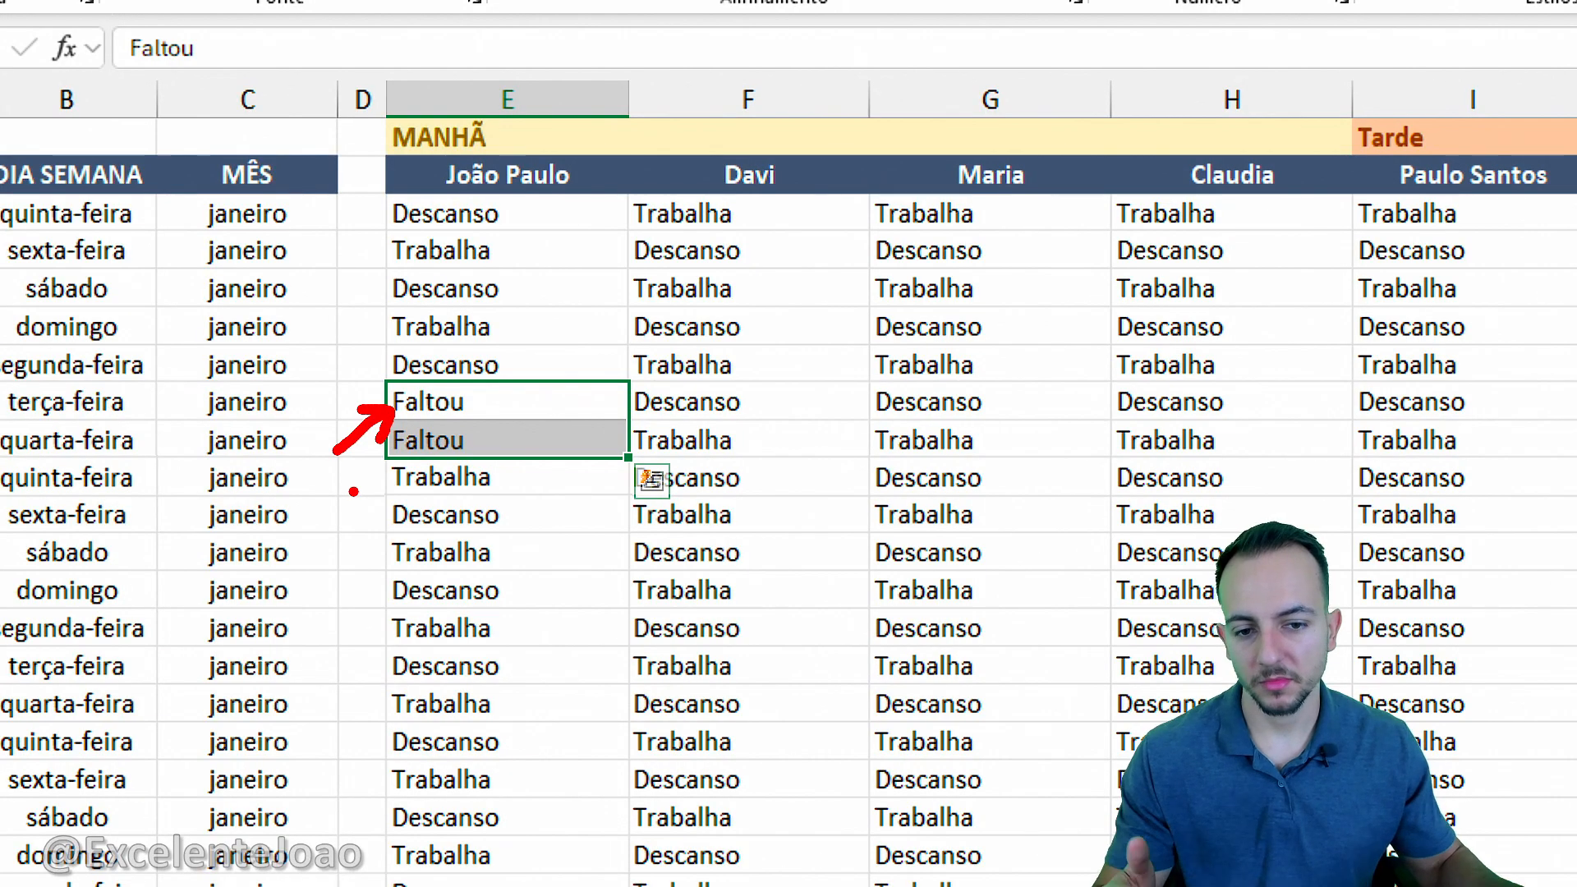
pyautogui.press('Escape')
pyautogui.hotkey('ctrl', 'q')
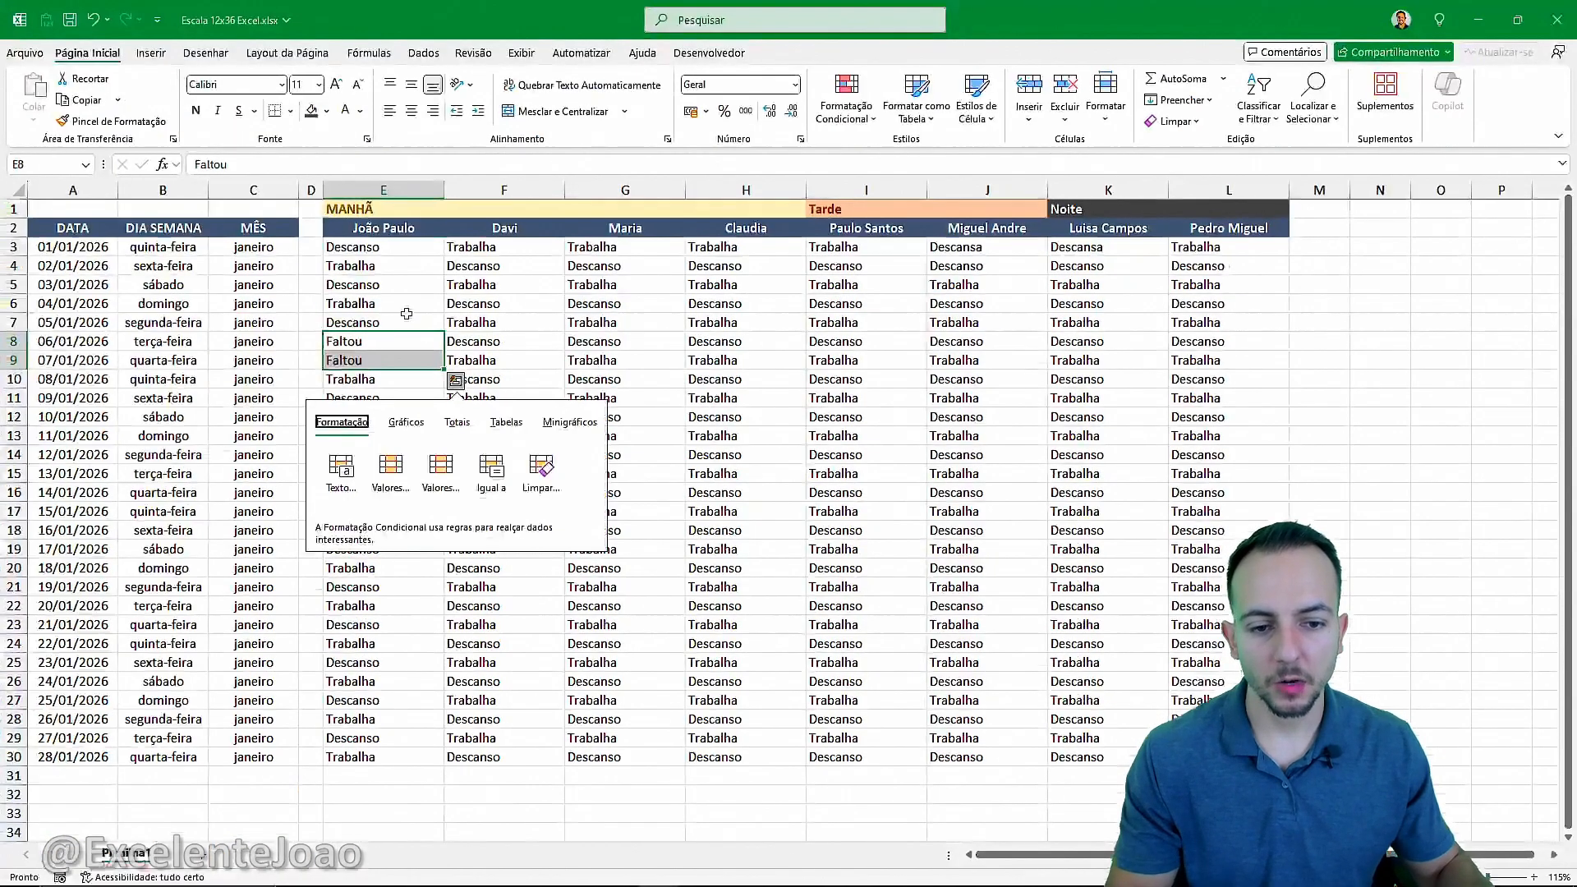
pyautogui.click(93, 231)
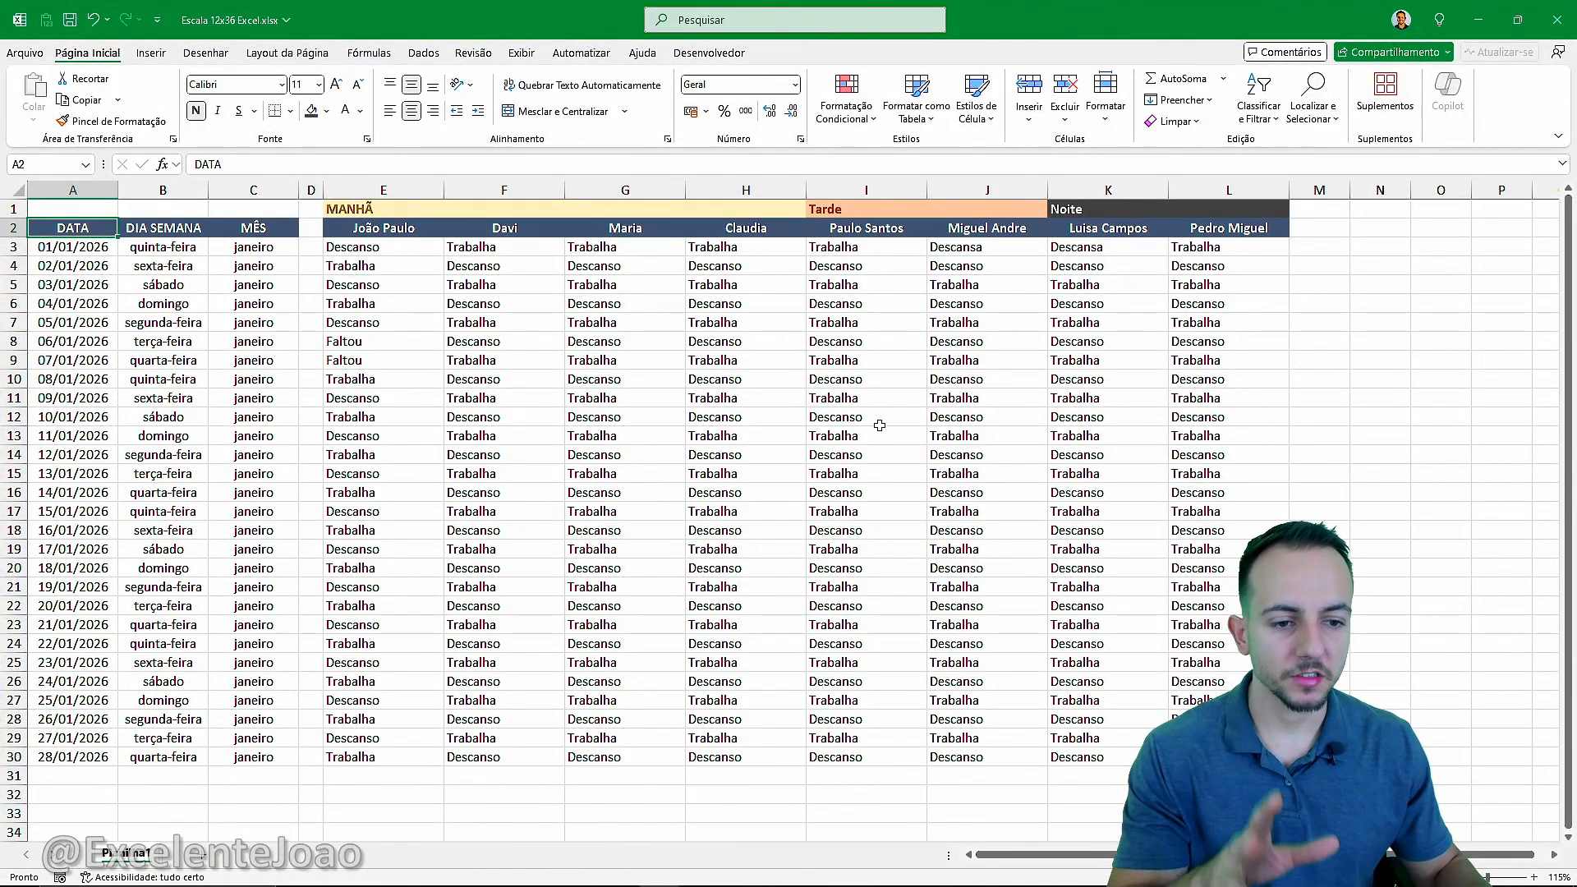
# Step: Add an "É Igual a" highlight rule to E3:L30 formatting "Trabalha" with Preenchimento Verde e Texto Verde Escuro
pyautogui.moveTo(386, 246); pyautogui.dragTo(1232, 757)
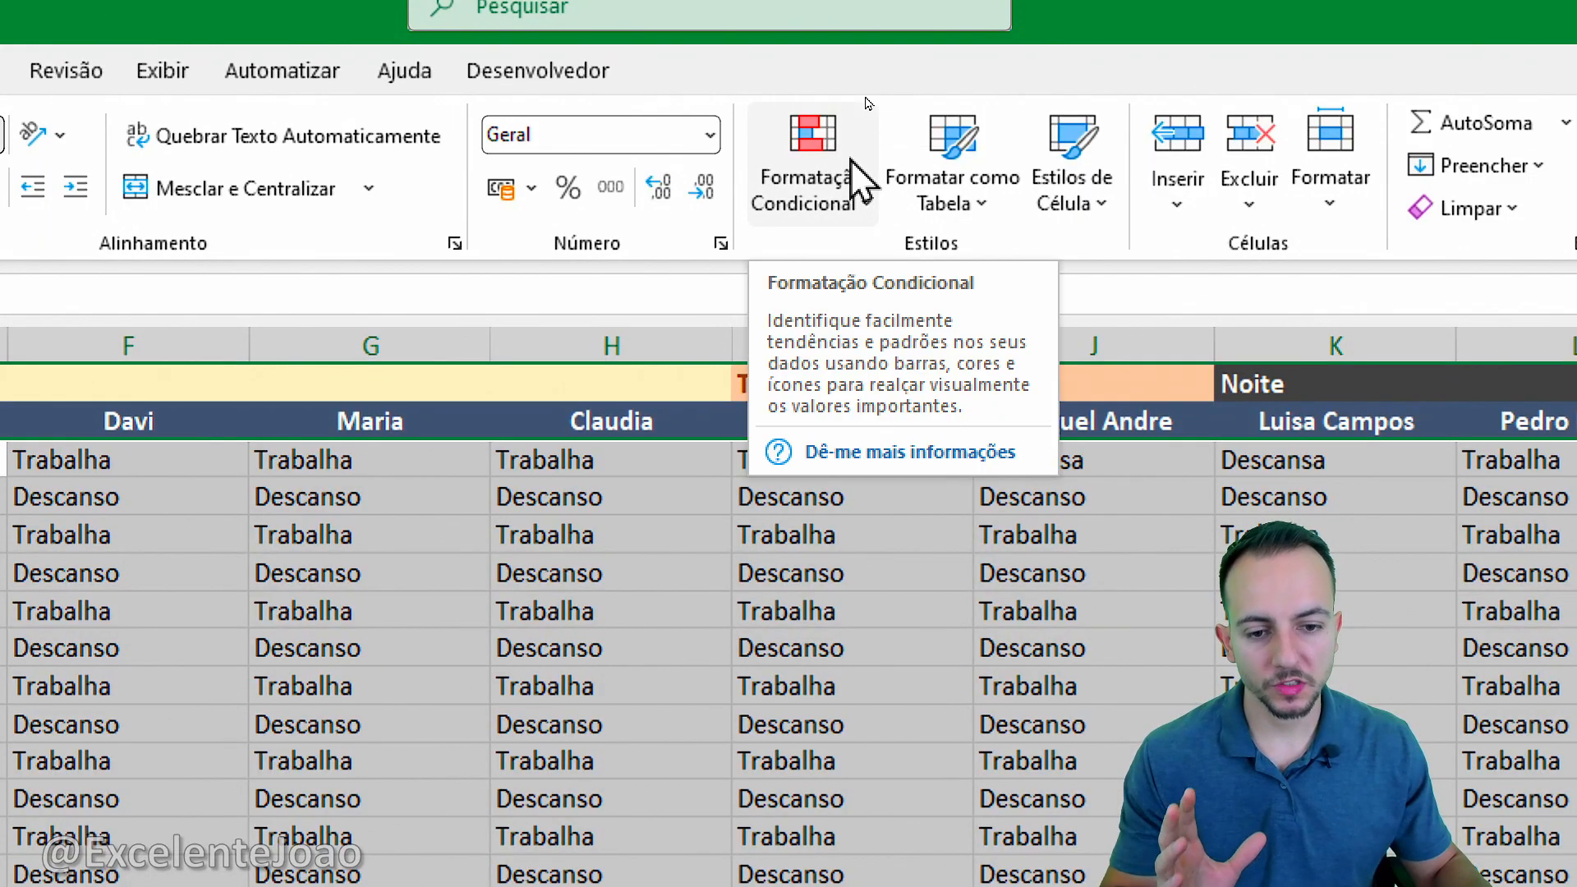
pyautogui.click(863, 177)
pyautogui.moveTo(909, 272)
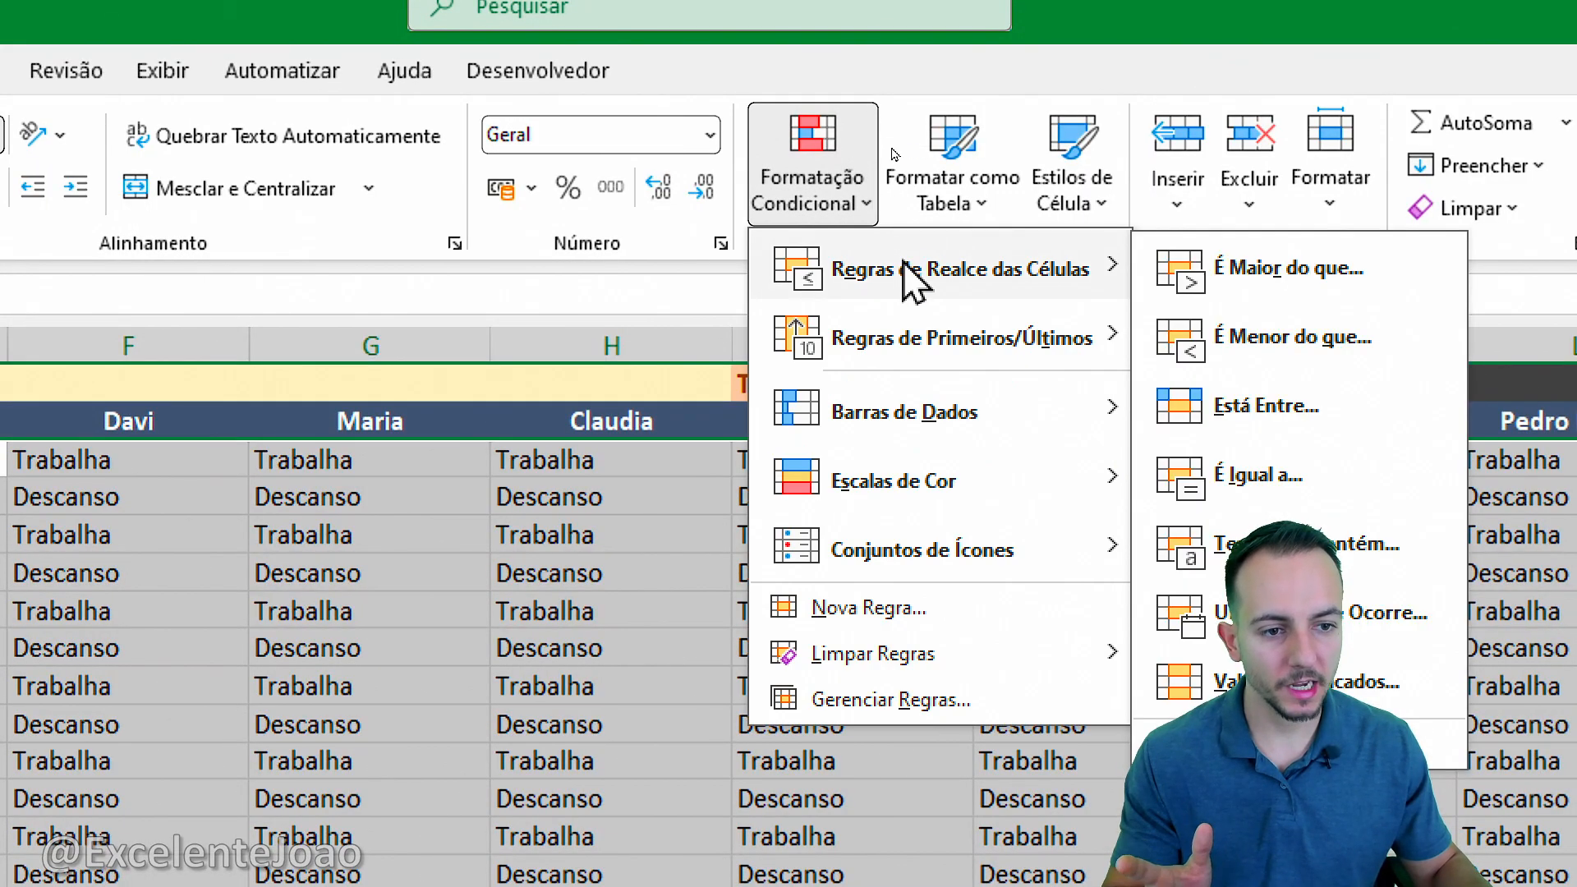
pyautogui.click(1130, 483)
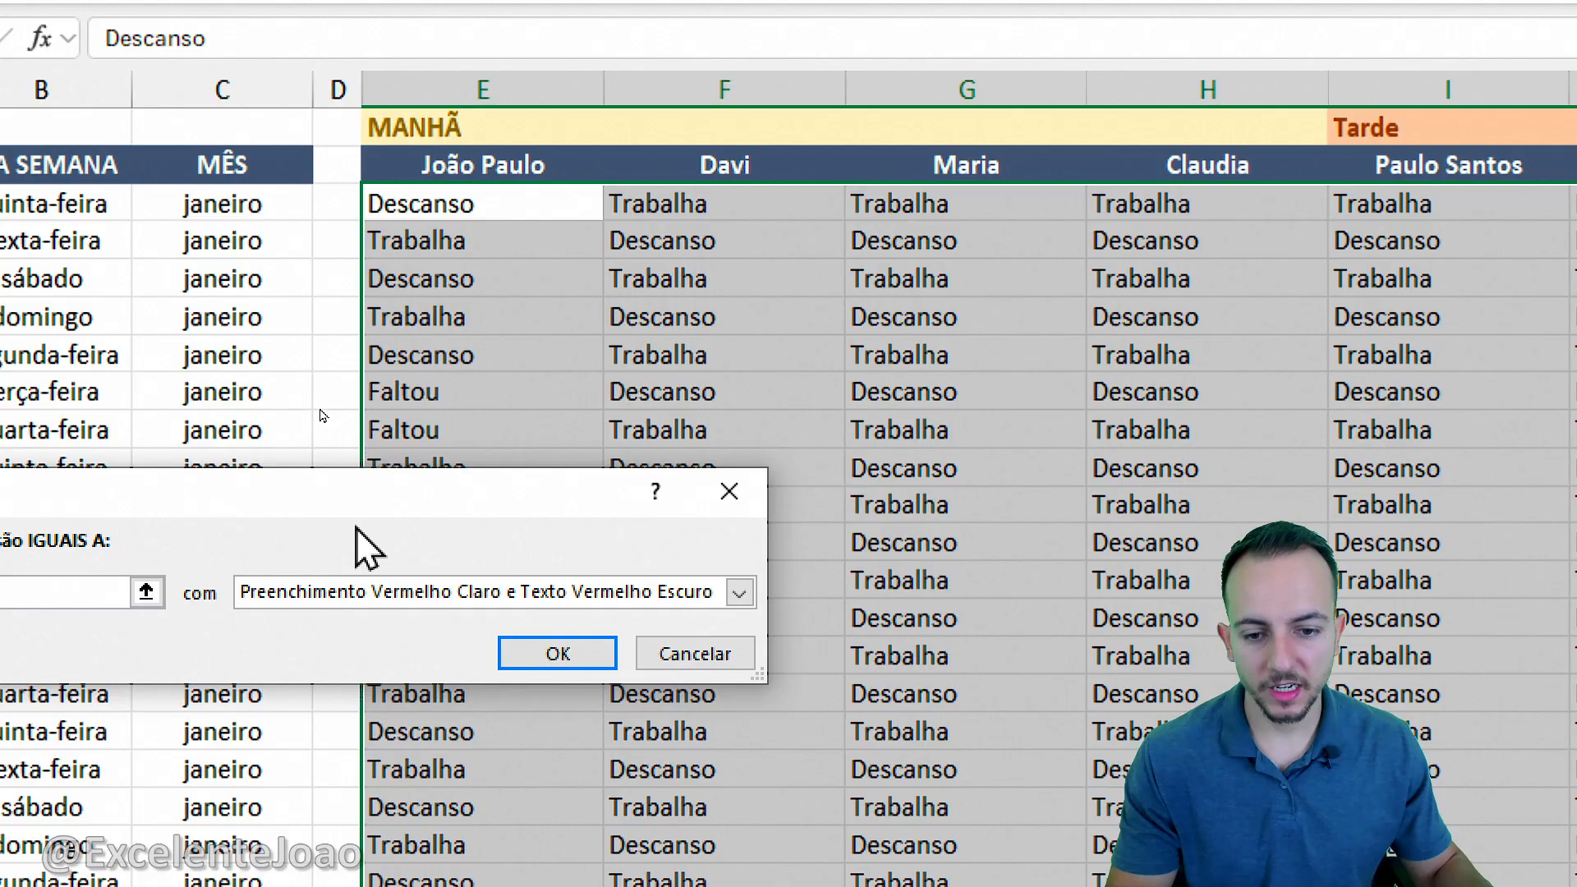
pyautogui.moveTo(356, 528); pyautogui.dragTo(1216, 386)
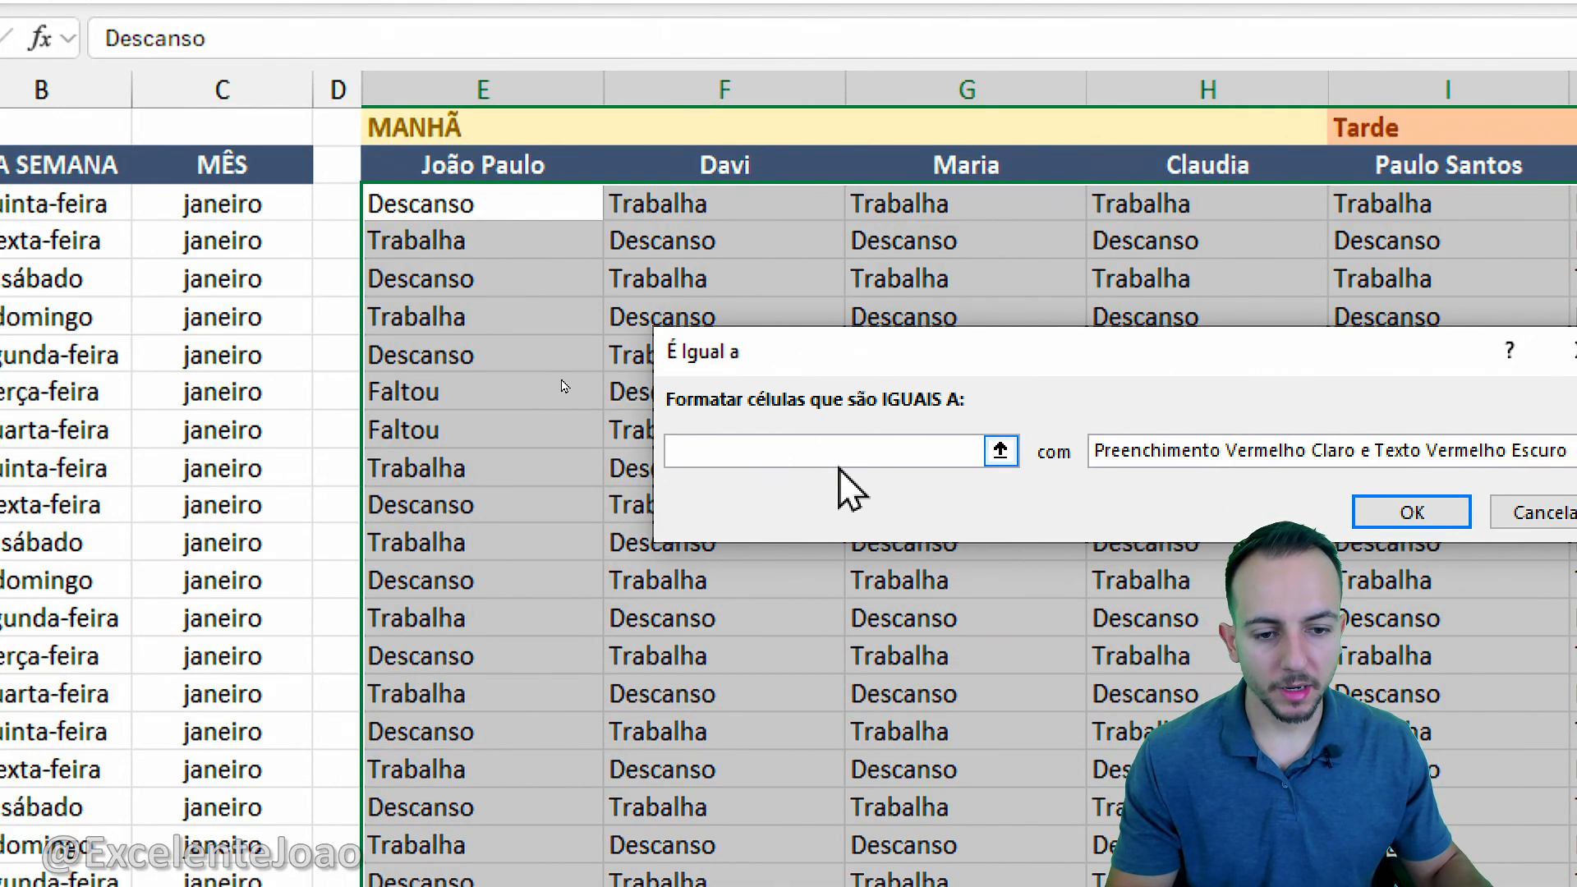
pyautogui.write('Tra')
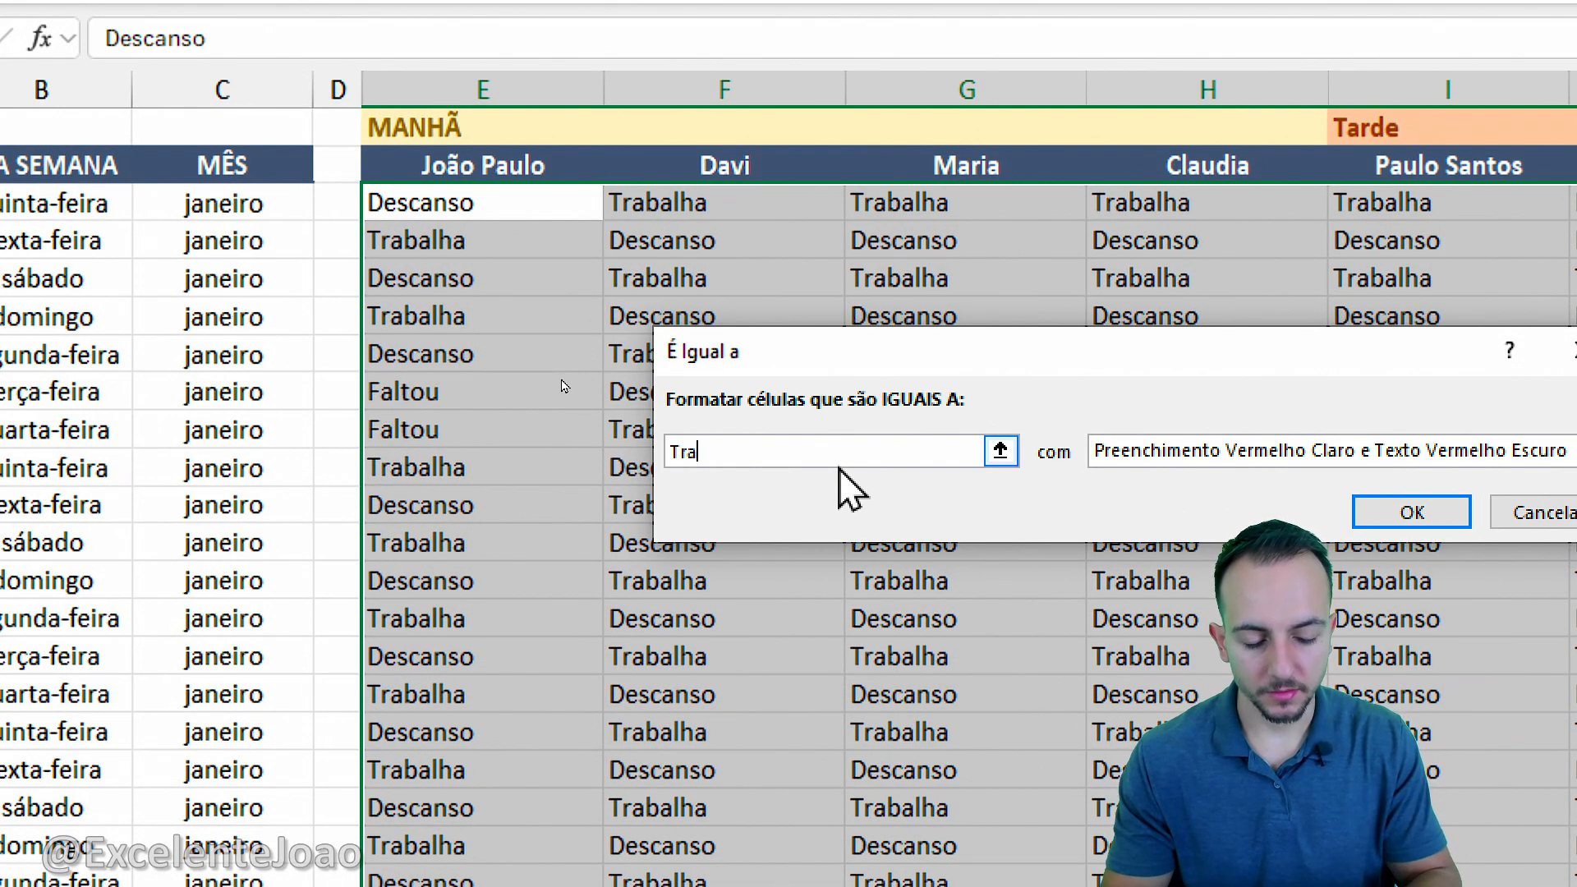
pyautogui.write('balha')
pyautogui.press('BackSpace')
pyautogui.write('ha')
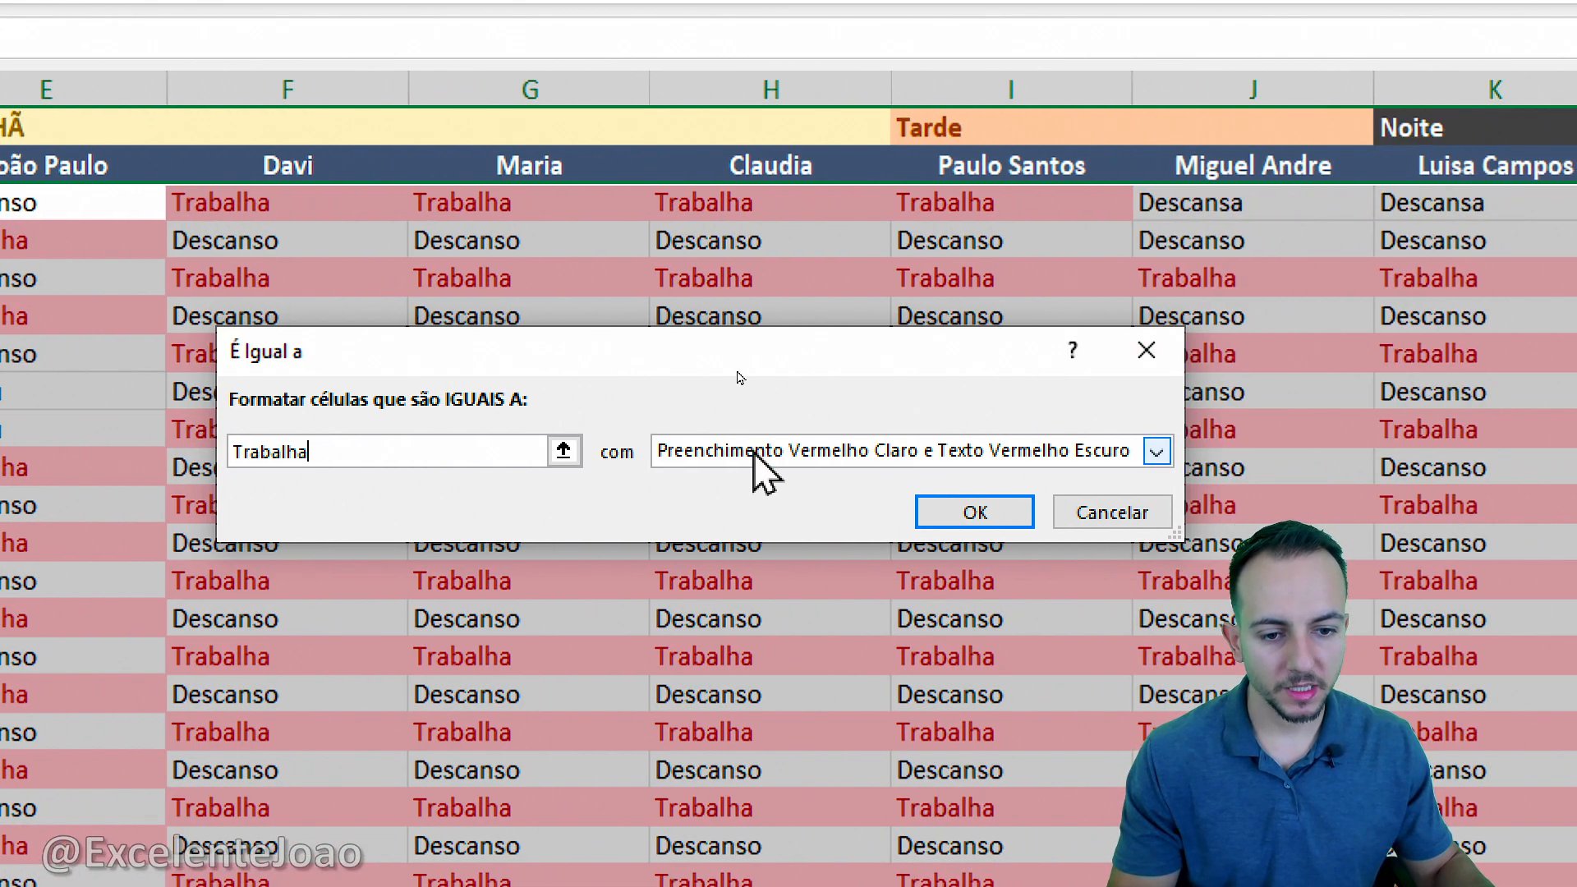
pyautogui.click(1191, 456)
pyautogui.click(851, 525)
pyautogui.click(970, 512)
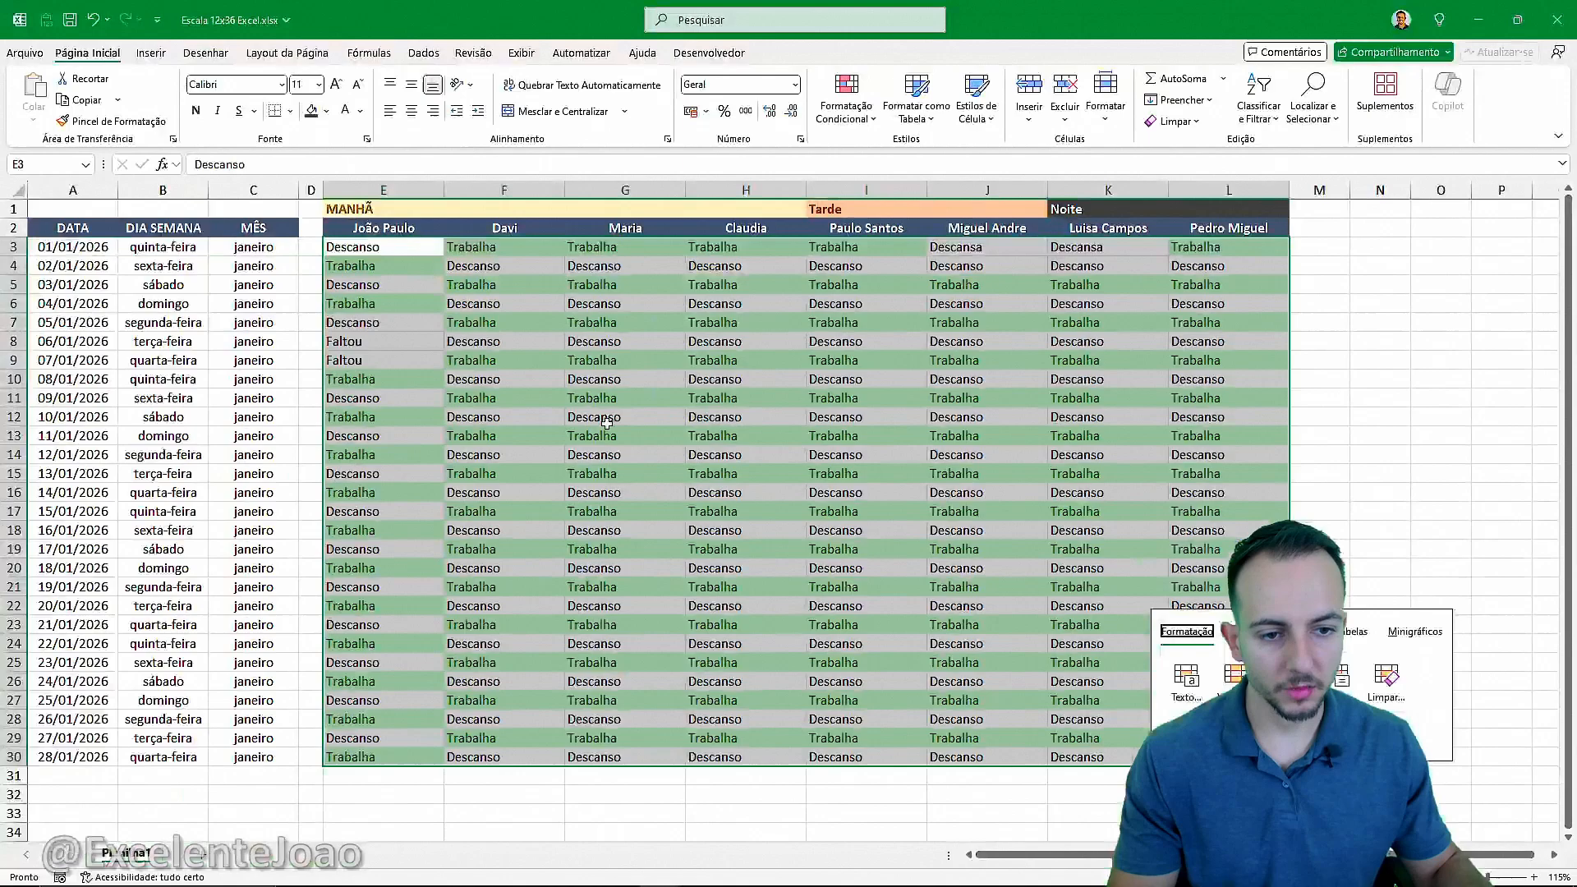
pyautogui.click(606, 422)
pyautogui.click(502, 550)
pyautogui.click(647, 535)
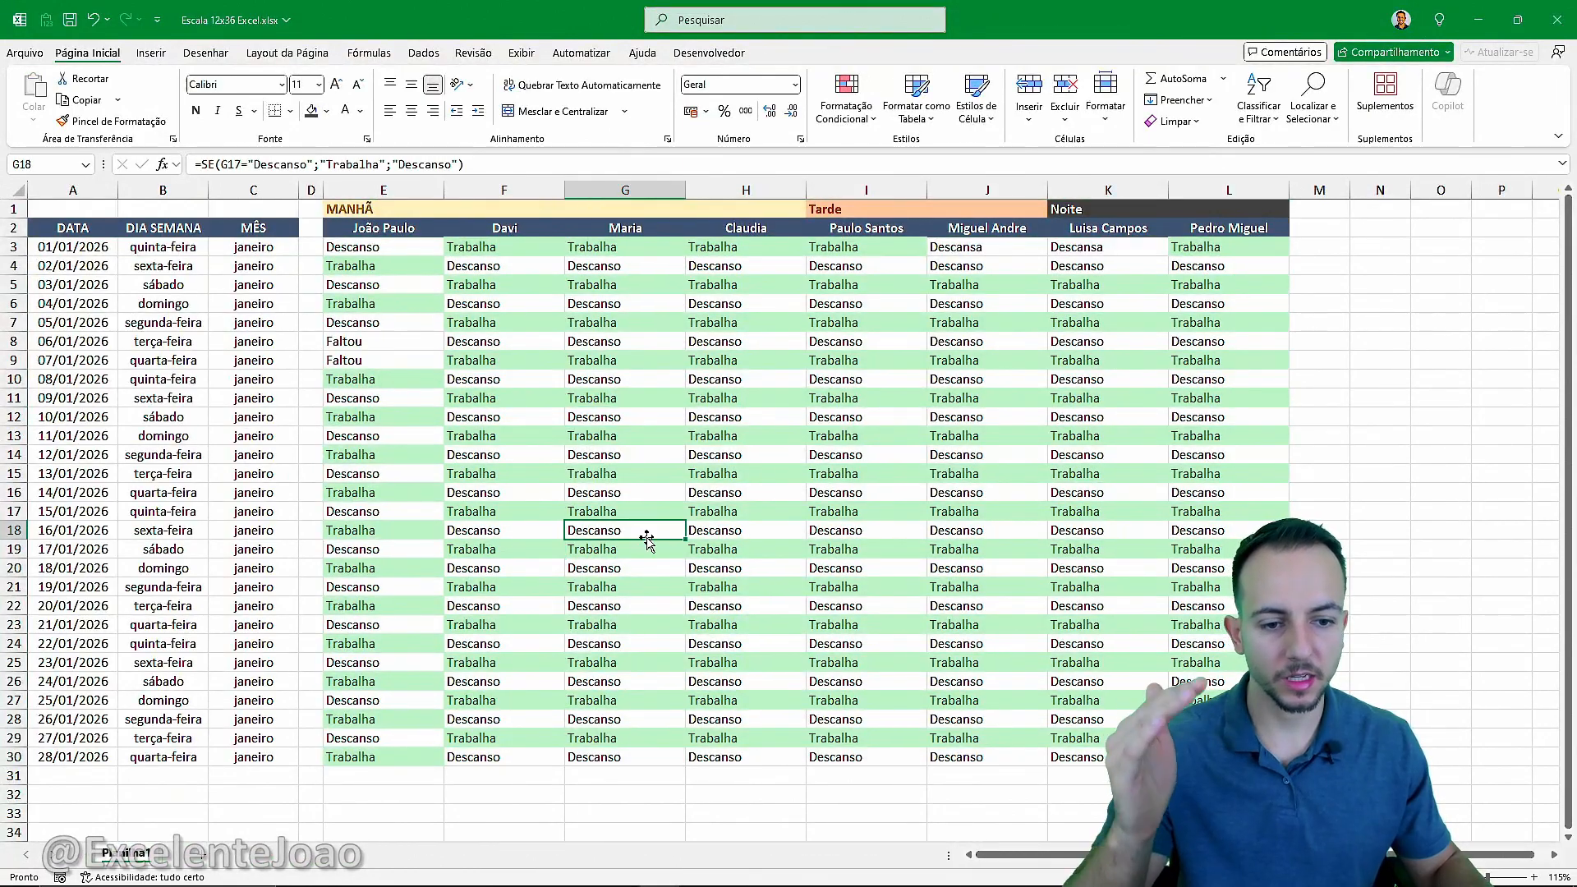
pyautogui.click(699, 586)
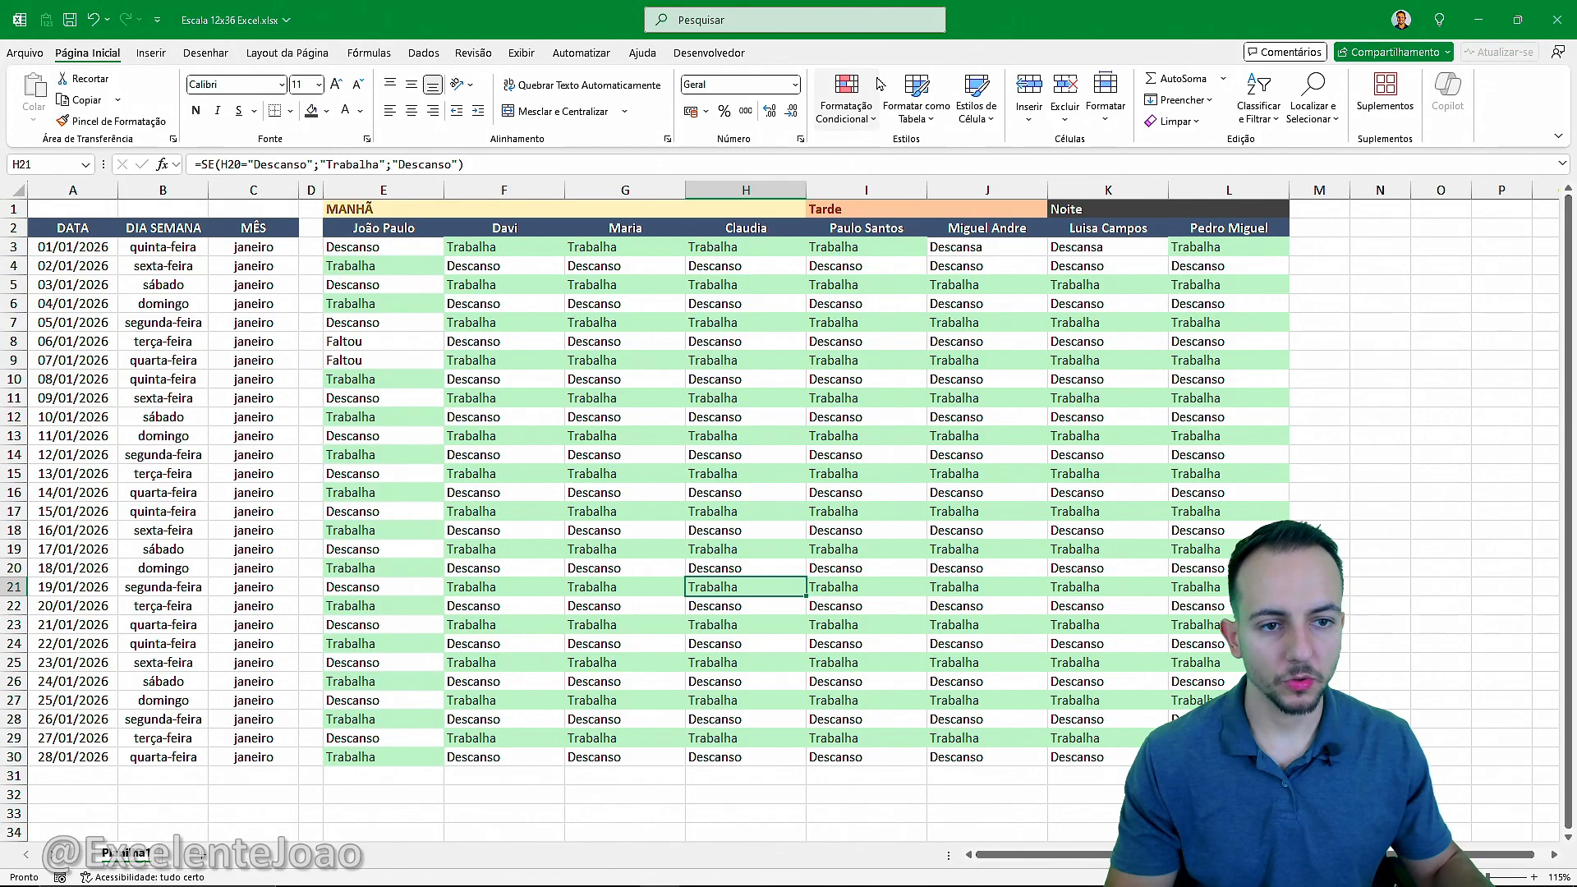
# Step: Add an "É Igual a" highlight rule to E3:L30 formatting "Faltou" with Preenchimento Vermelho Claro e Texto Vermelho Escuro
pyautogui.moveTo(388, 243); pyautogui.dragTo(1232, 756)
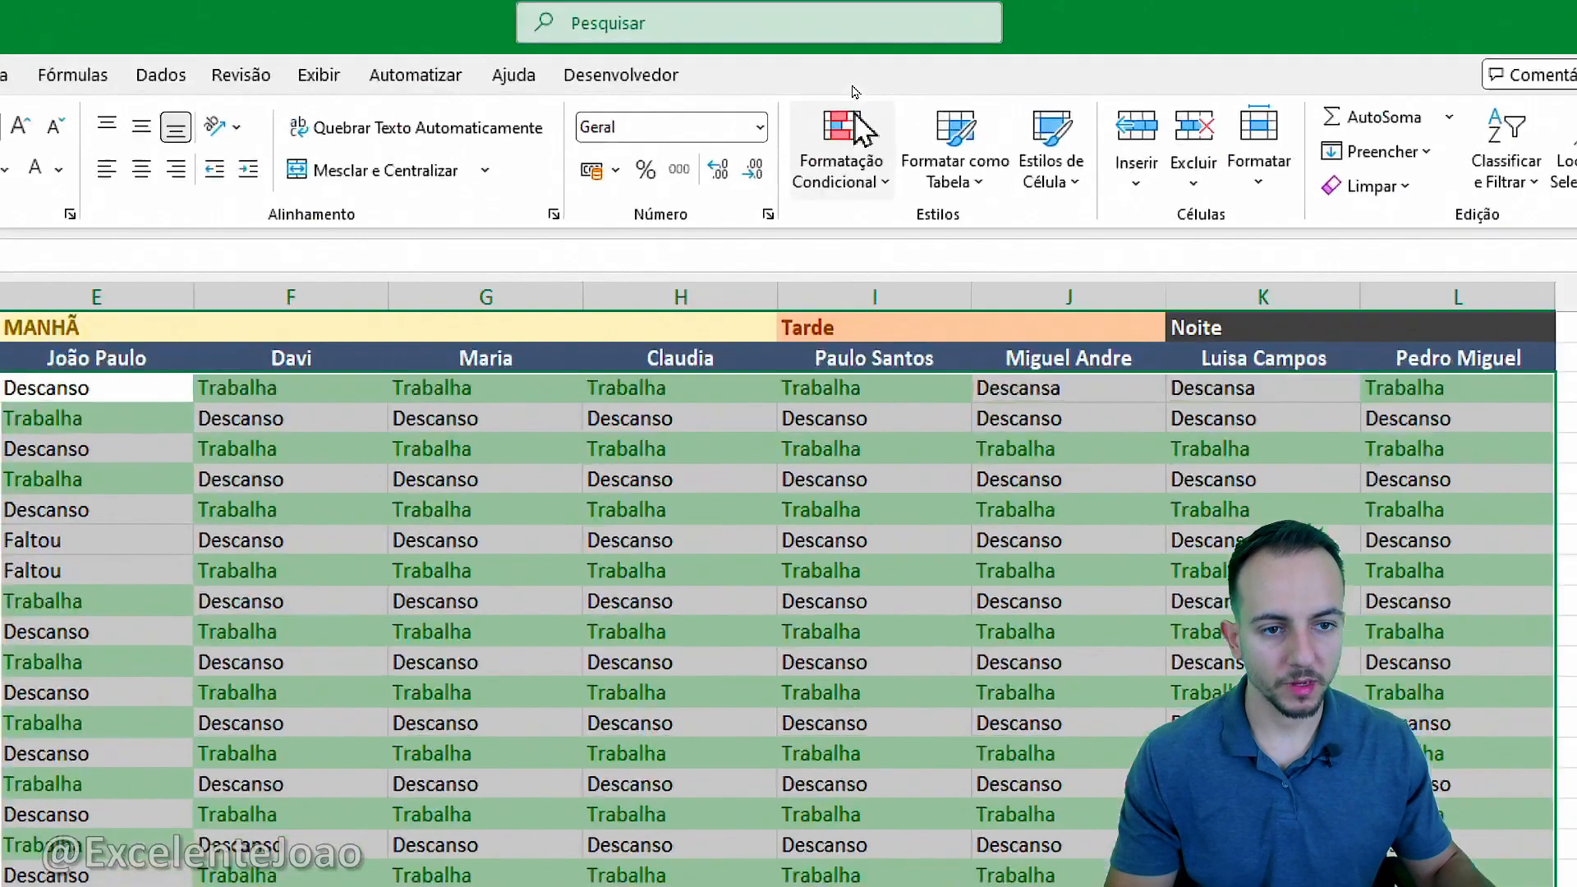
pyautogui.click(854, 124)
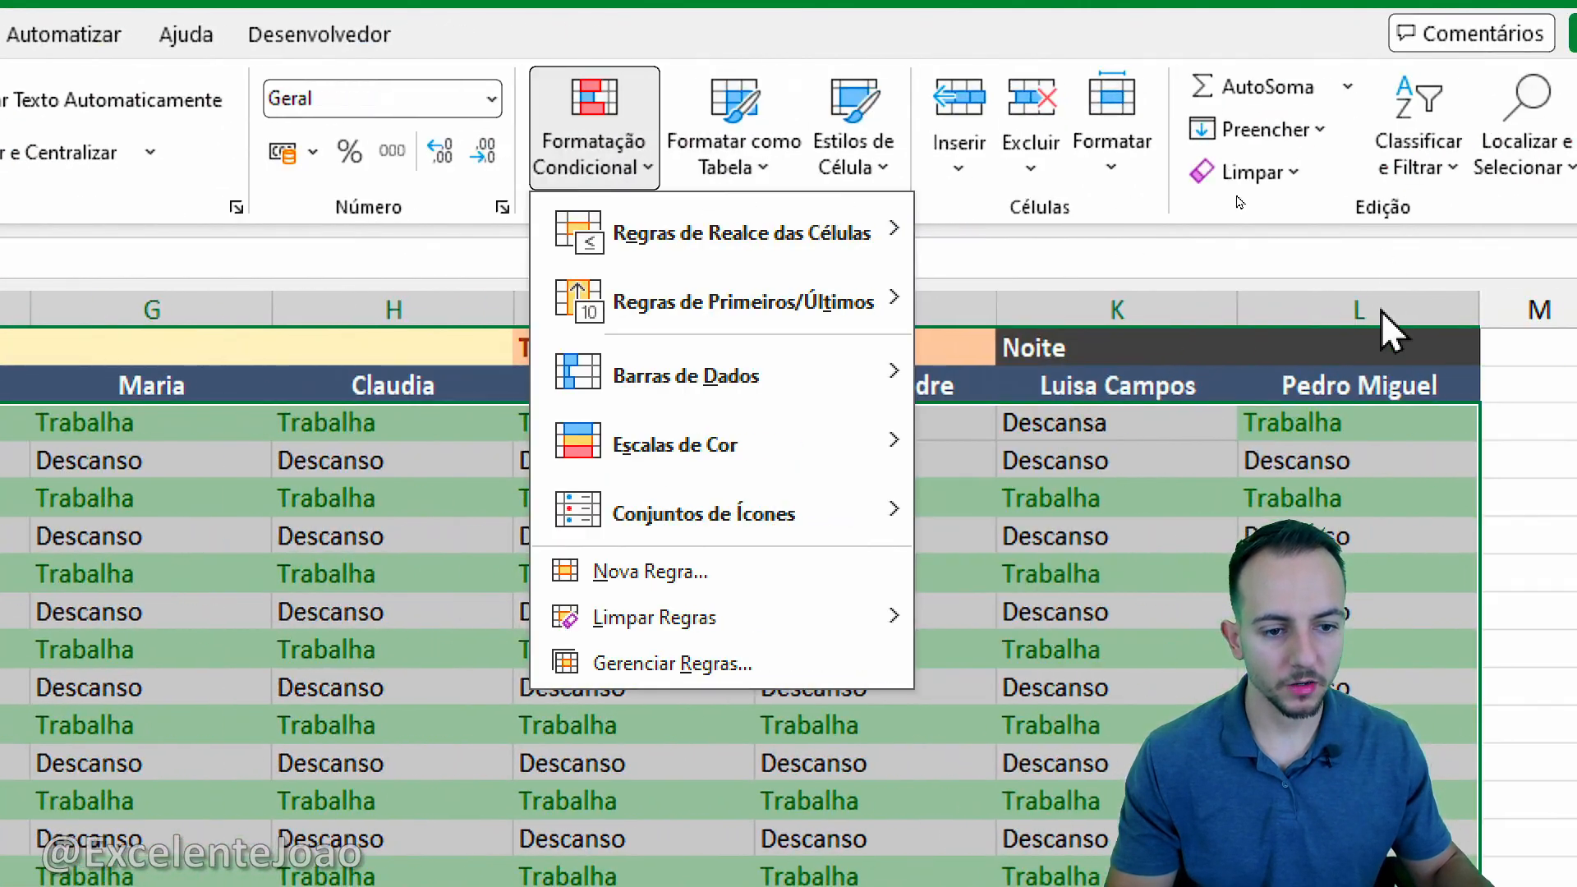
pyautogui.moveTo(723, 271)
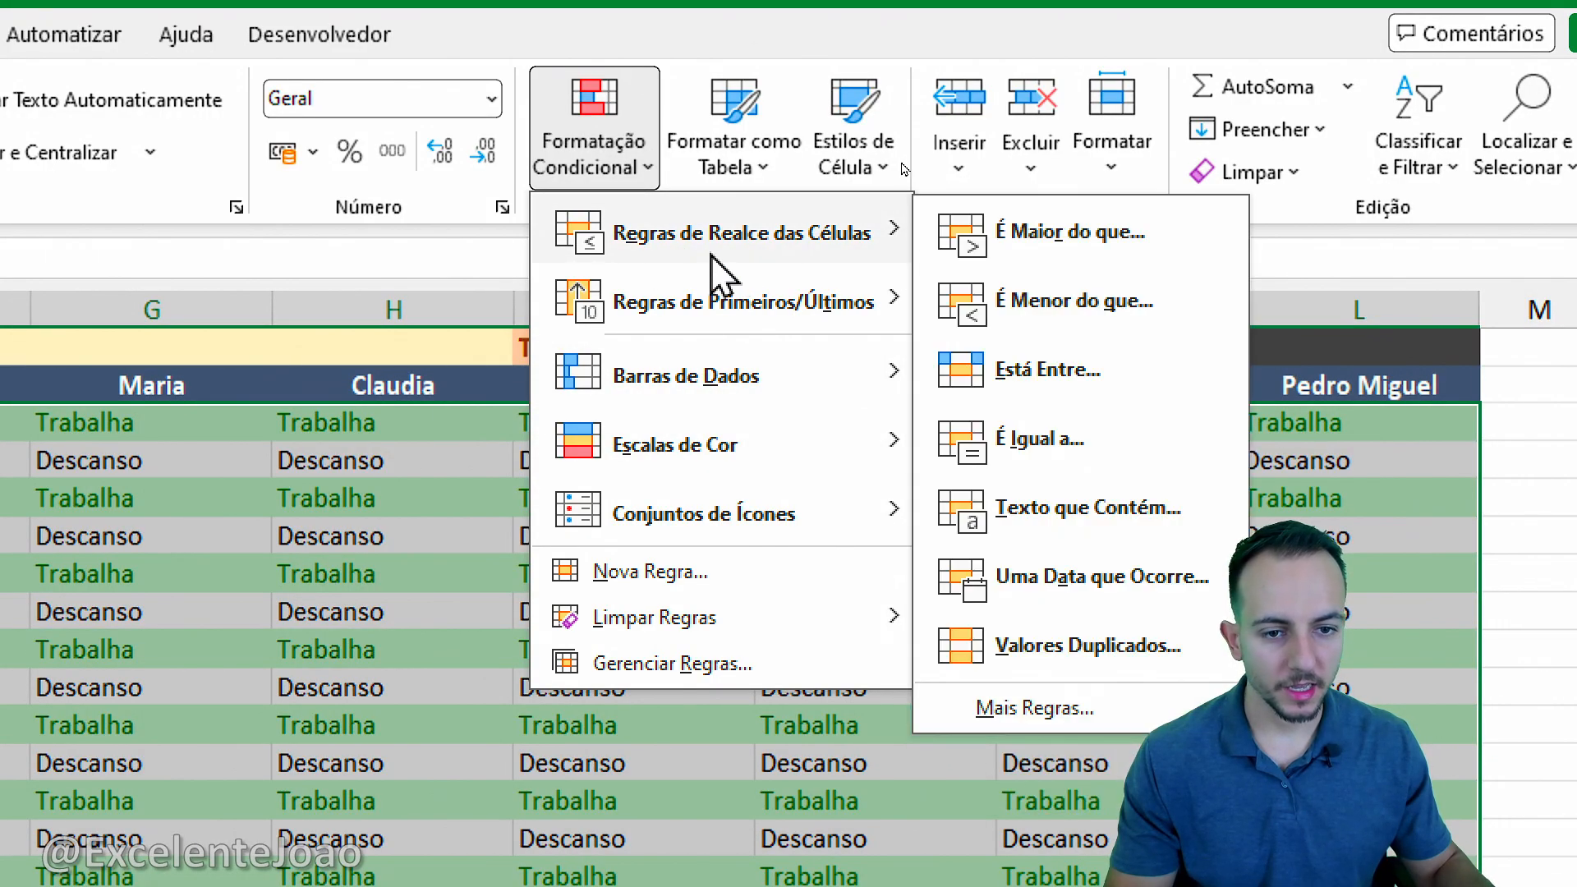
pyautogui.click(1067, 451)
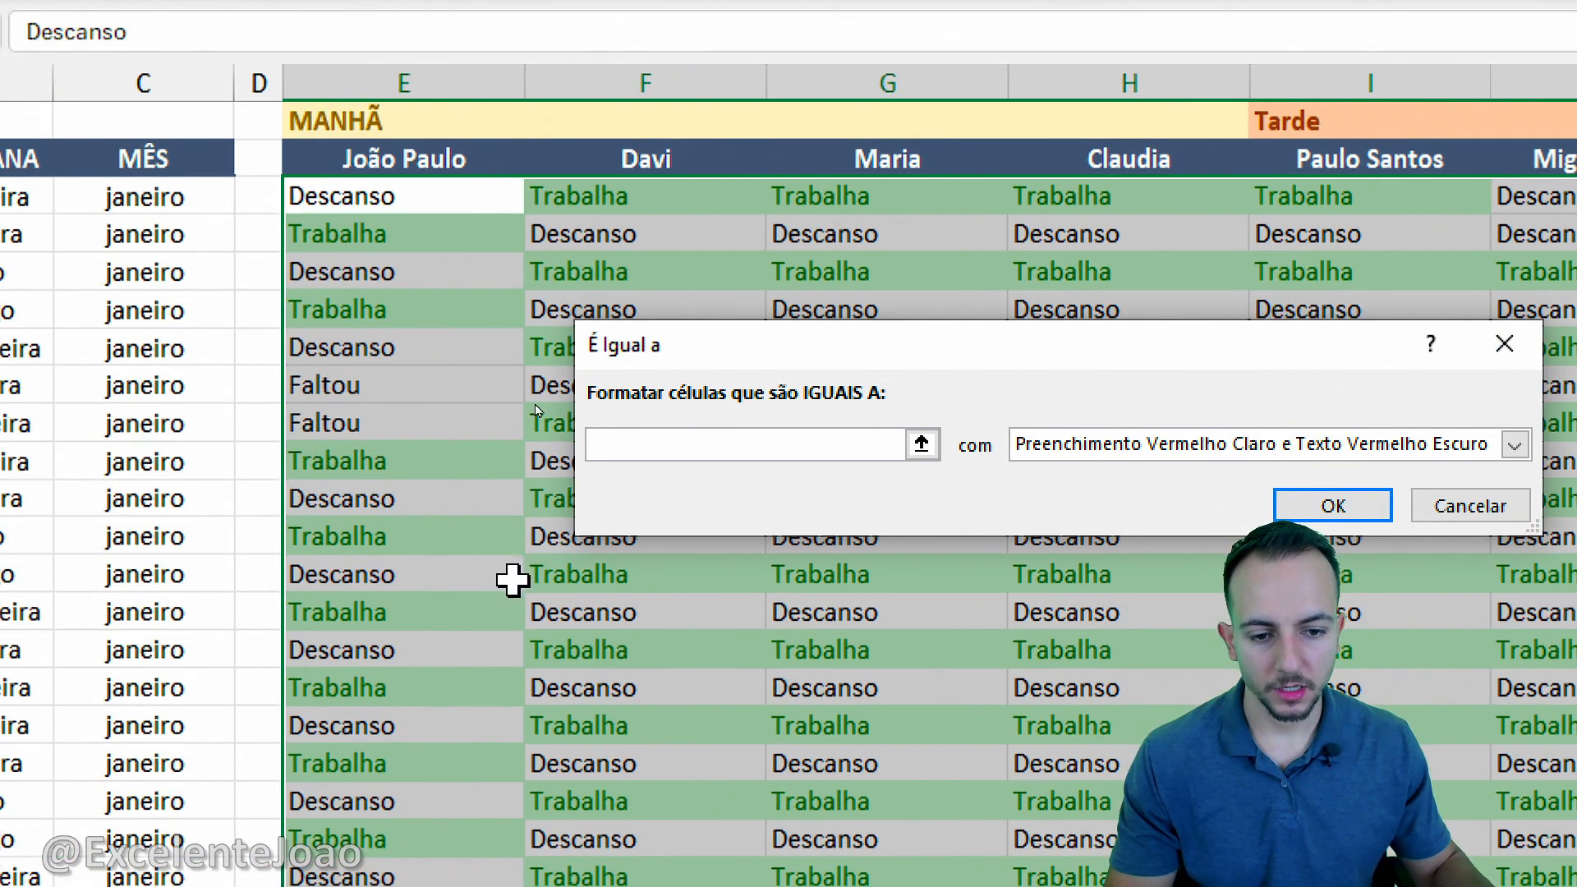
pyautogui.write('Faltou')
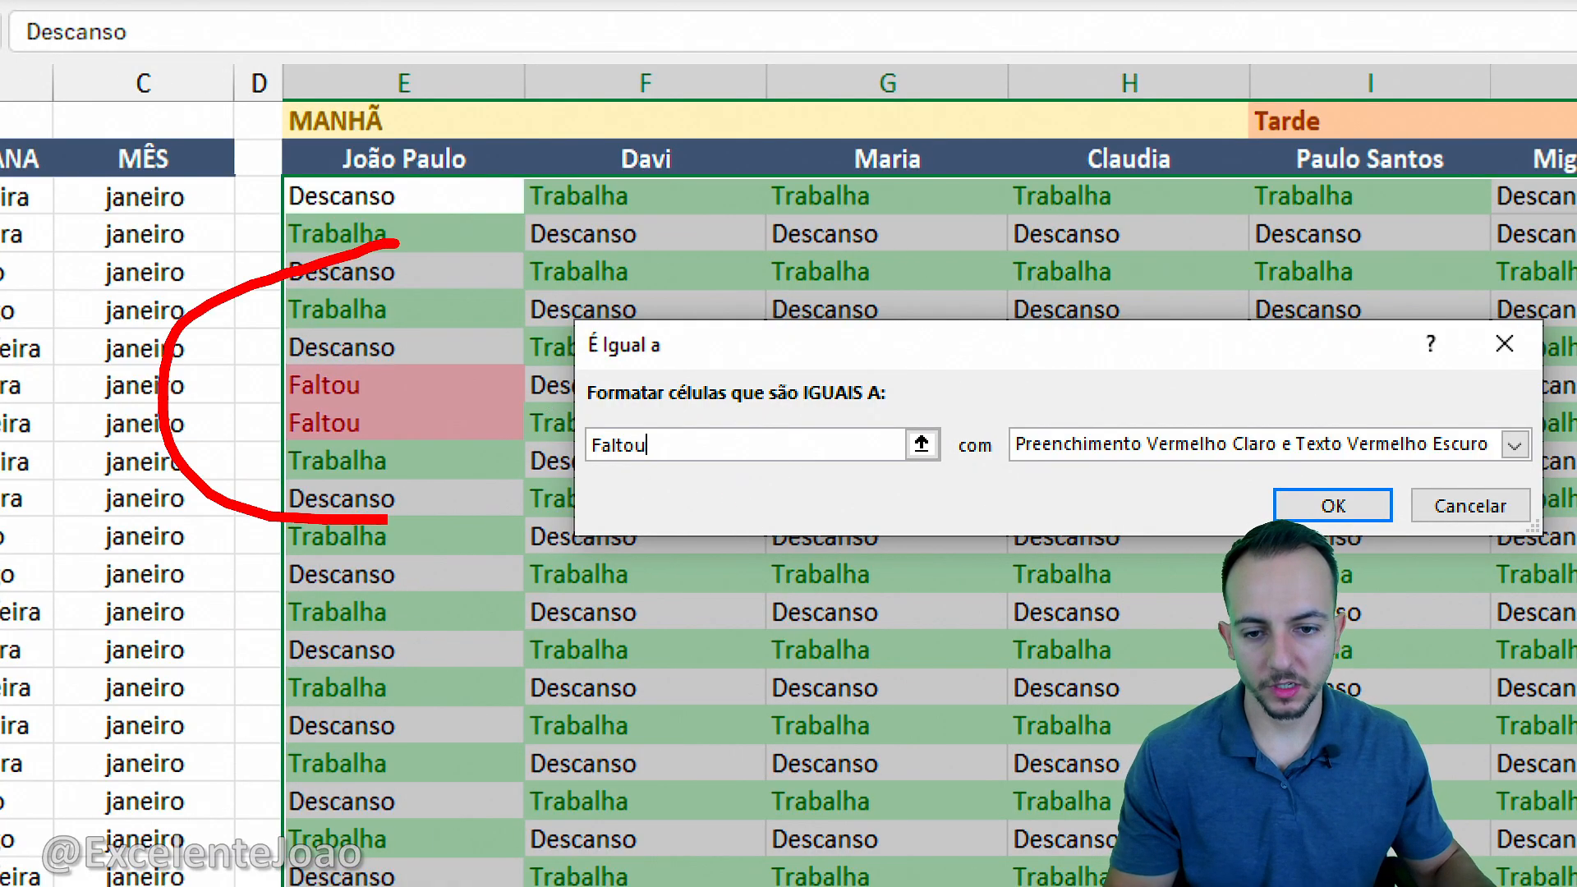
pyautogui.click(1333, 504)
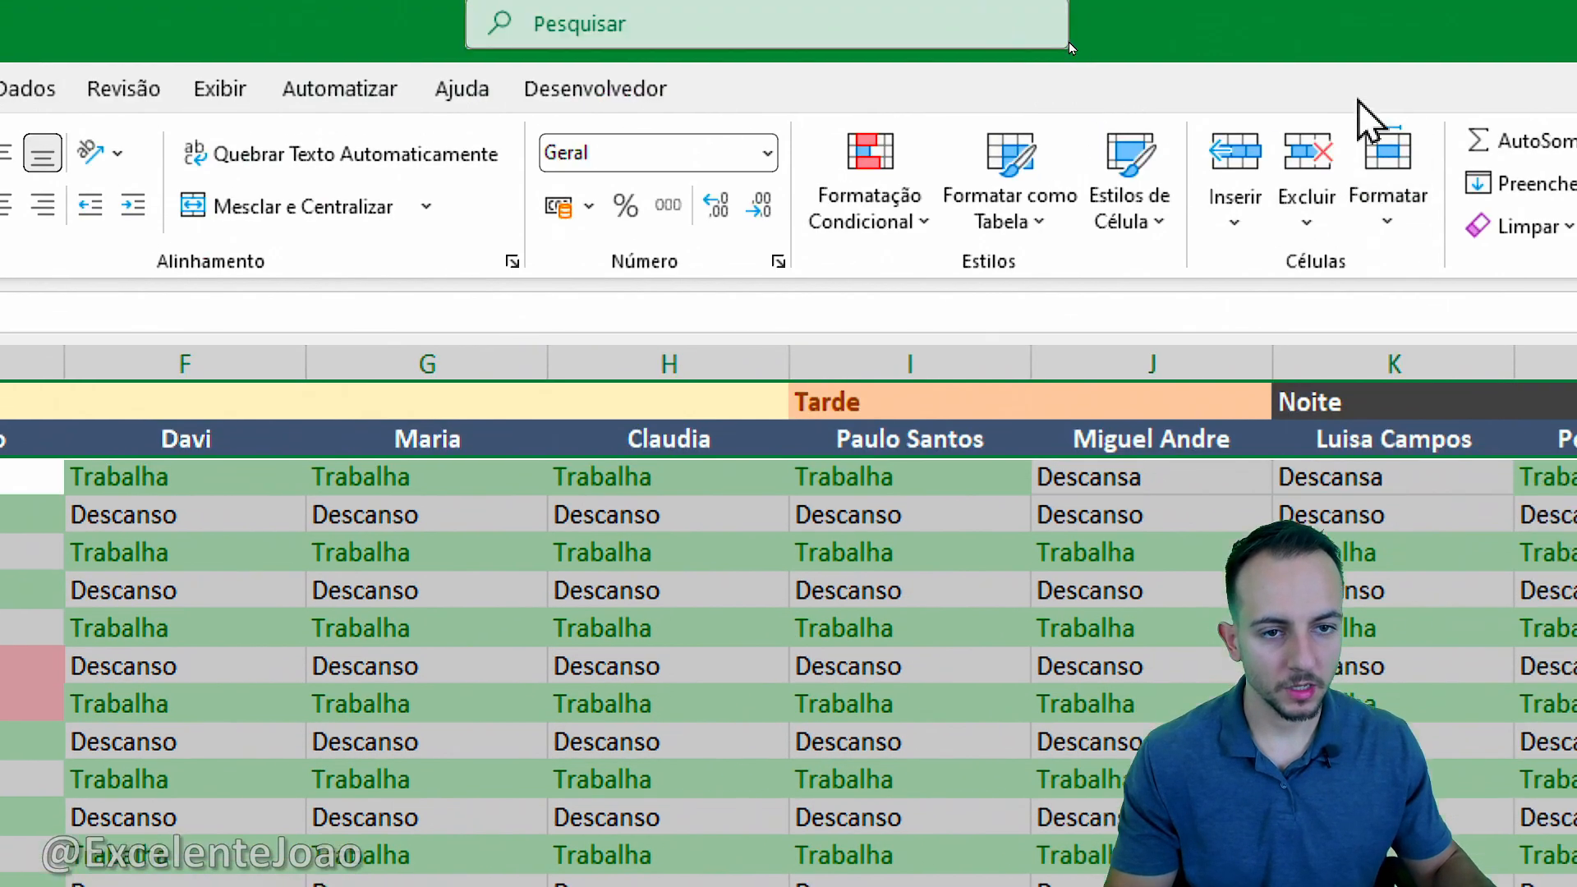
# Step: Add an "É Igual a" highlight rule to the same range formatting "Descanso" with Preenchimento Amarelo e Texto Amarelo Escuro
pyautogui.click(904, 197)
pyautogui.moveTo(961, 302)
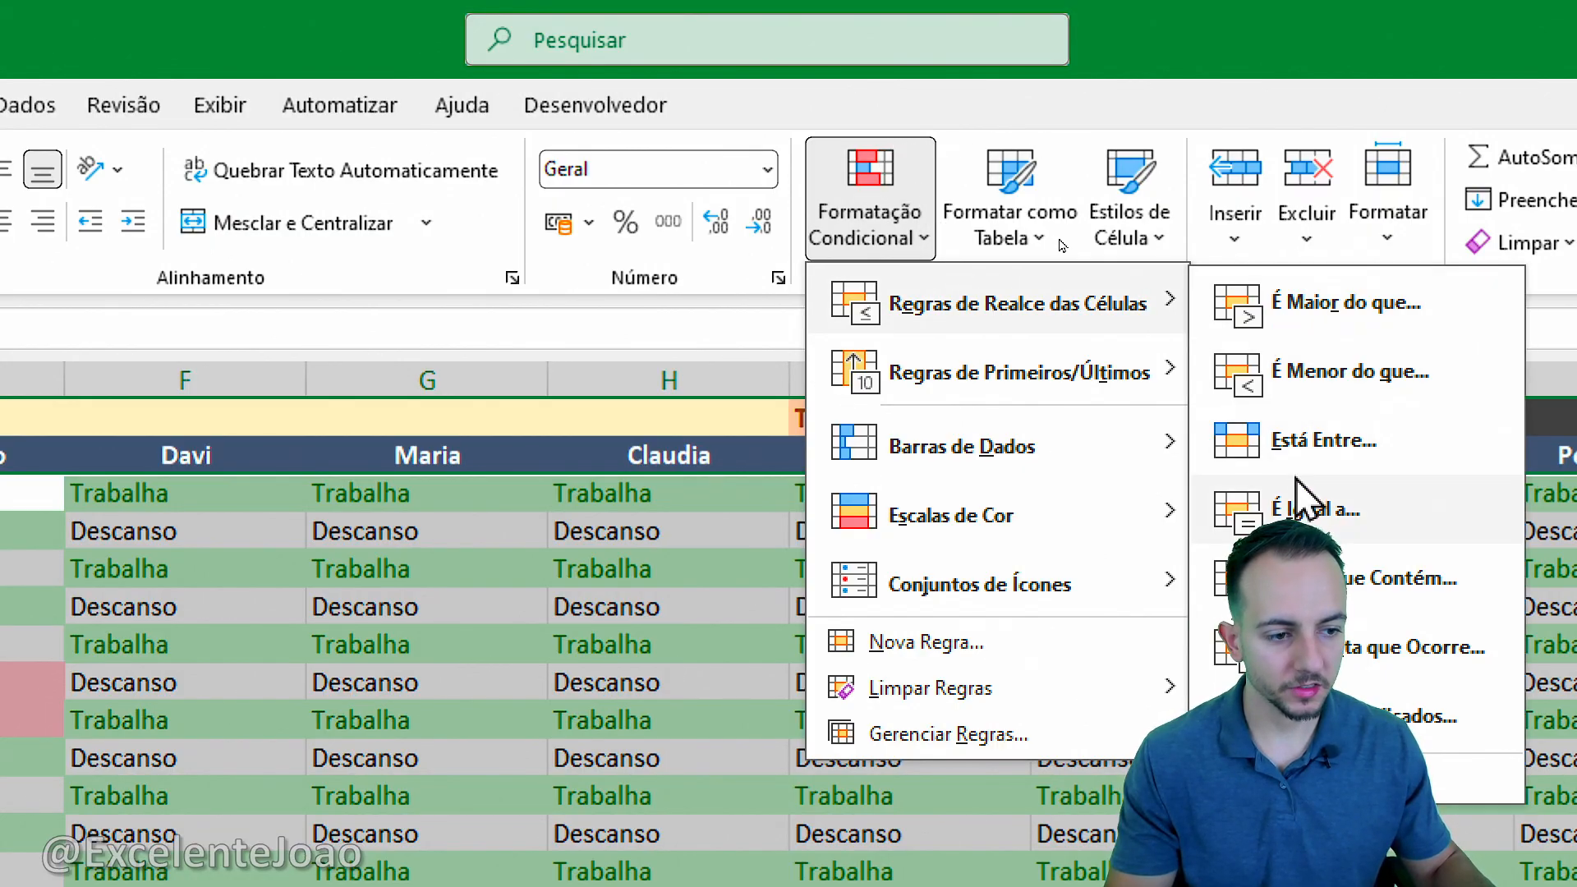
pyautogui.click(1257, 503)
pyautogui.write('Descanso')
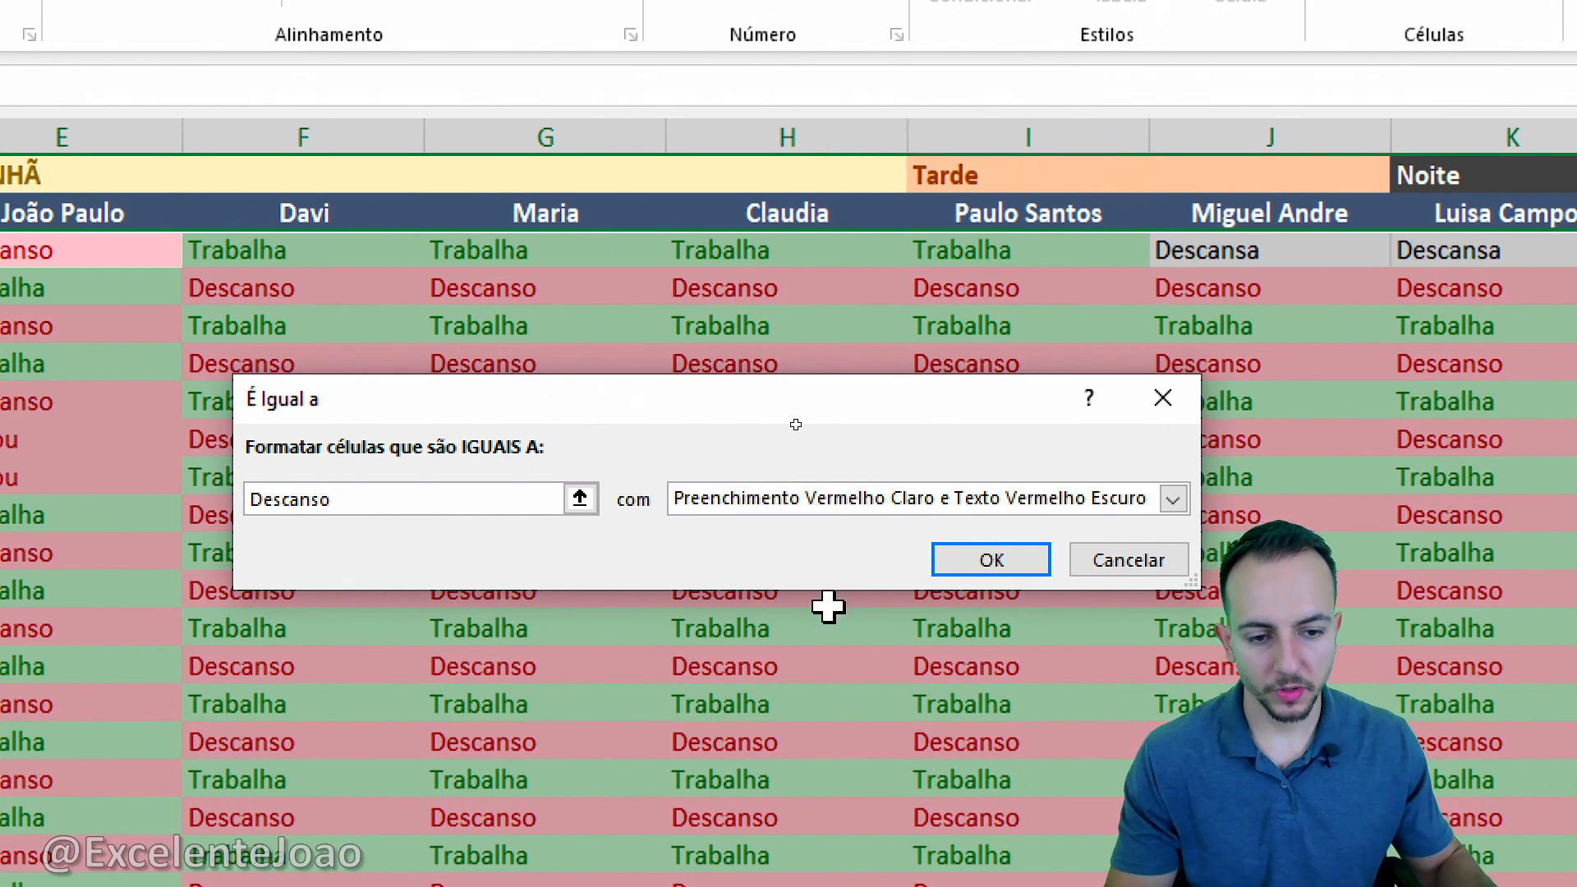
pyautogui.click(1154, 499)
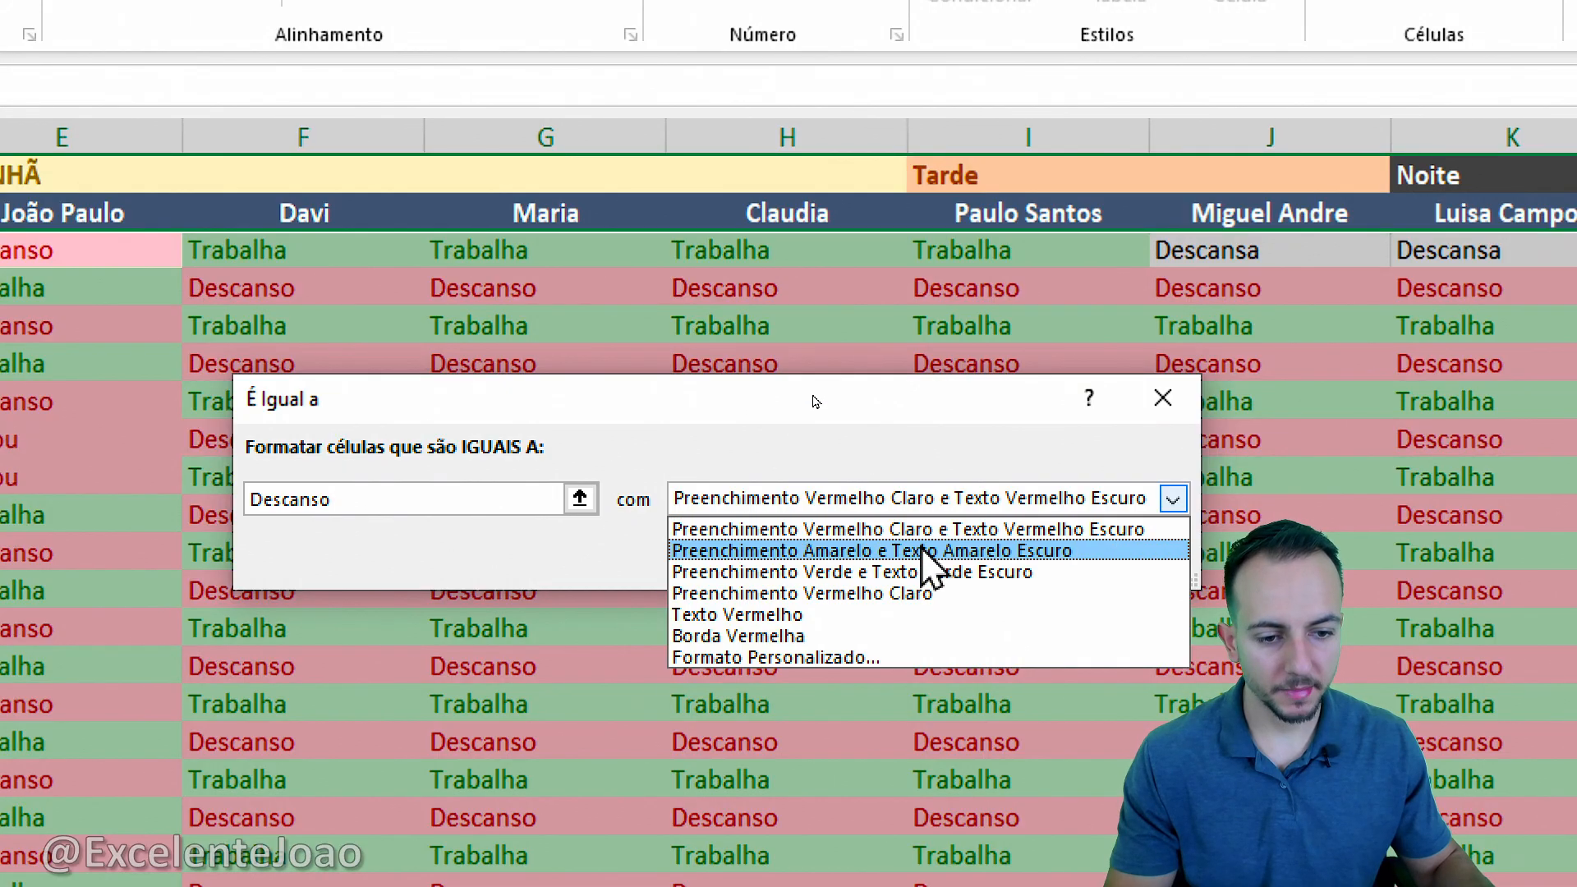
pyautogui.click(908, 548)
pyautogui.click(977, 562)
# Step: Correct the misspelled starting statuses in J3 and K3 to "Descanso"
pyautogui.click(176, 374)
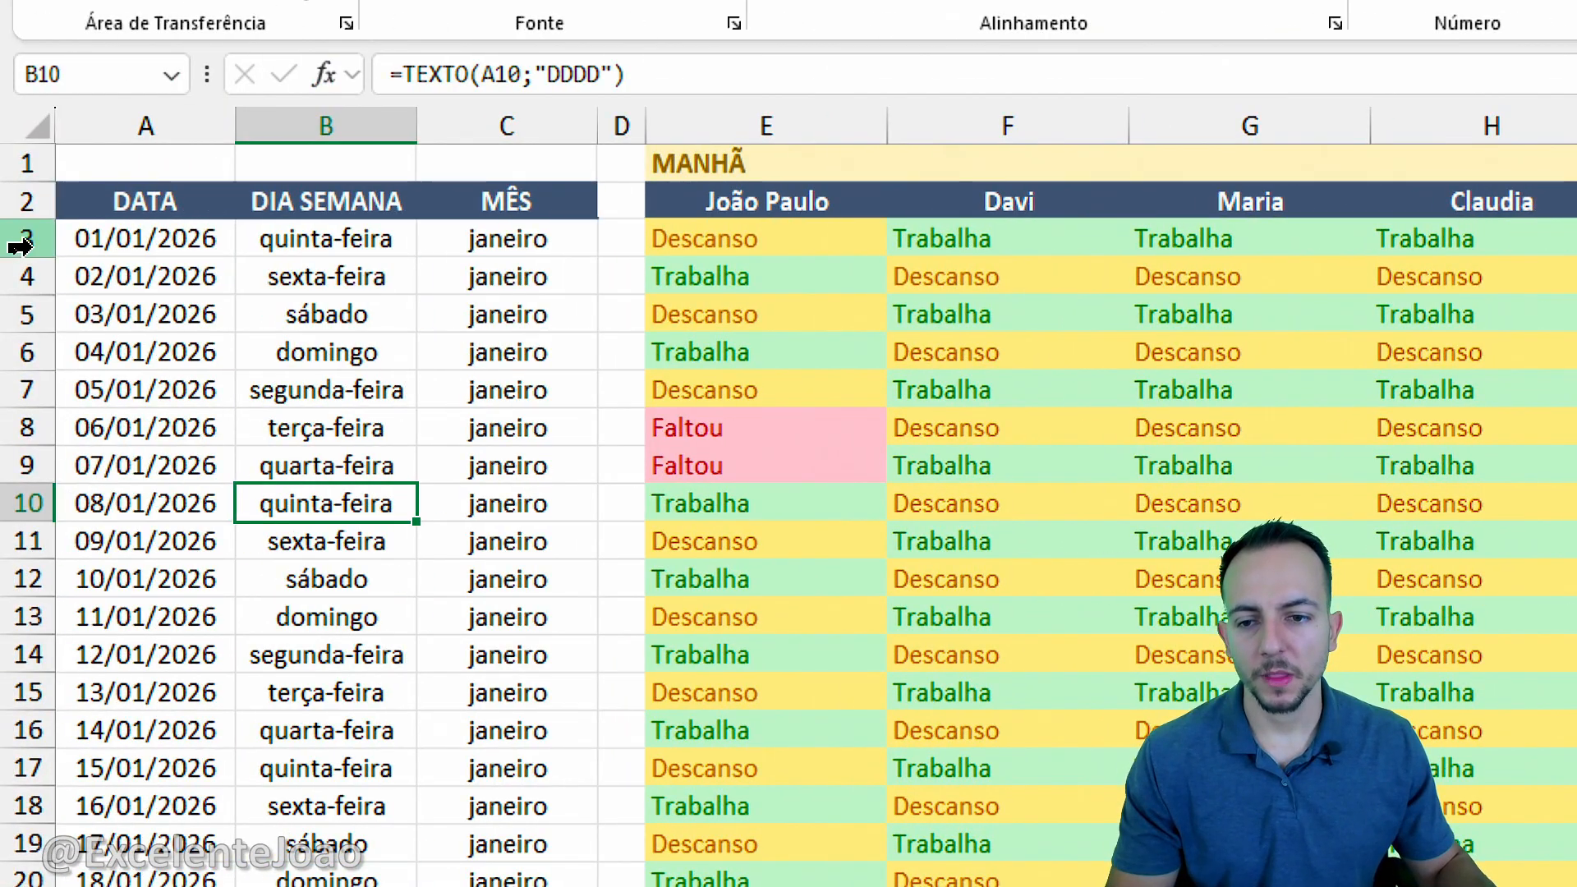
pyautogui.click(22, 236)
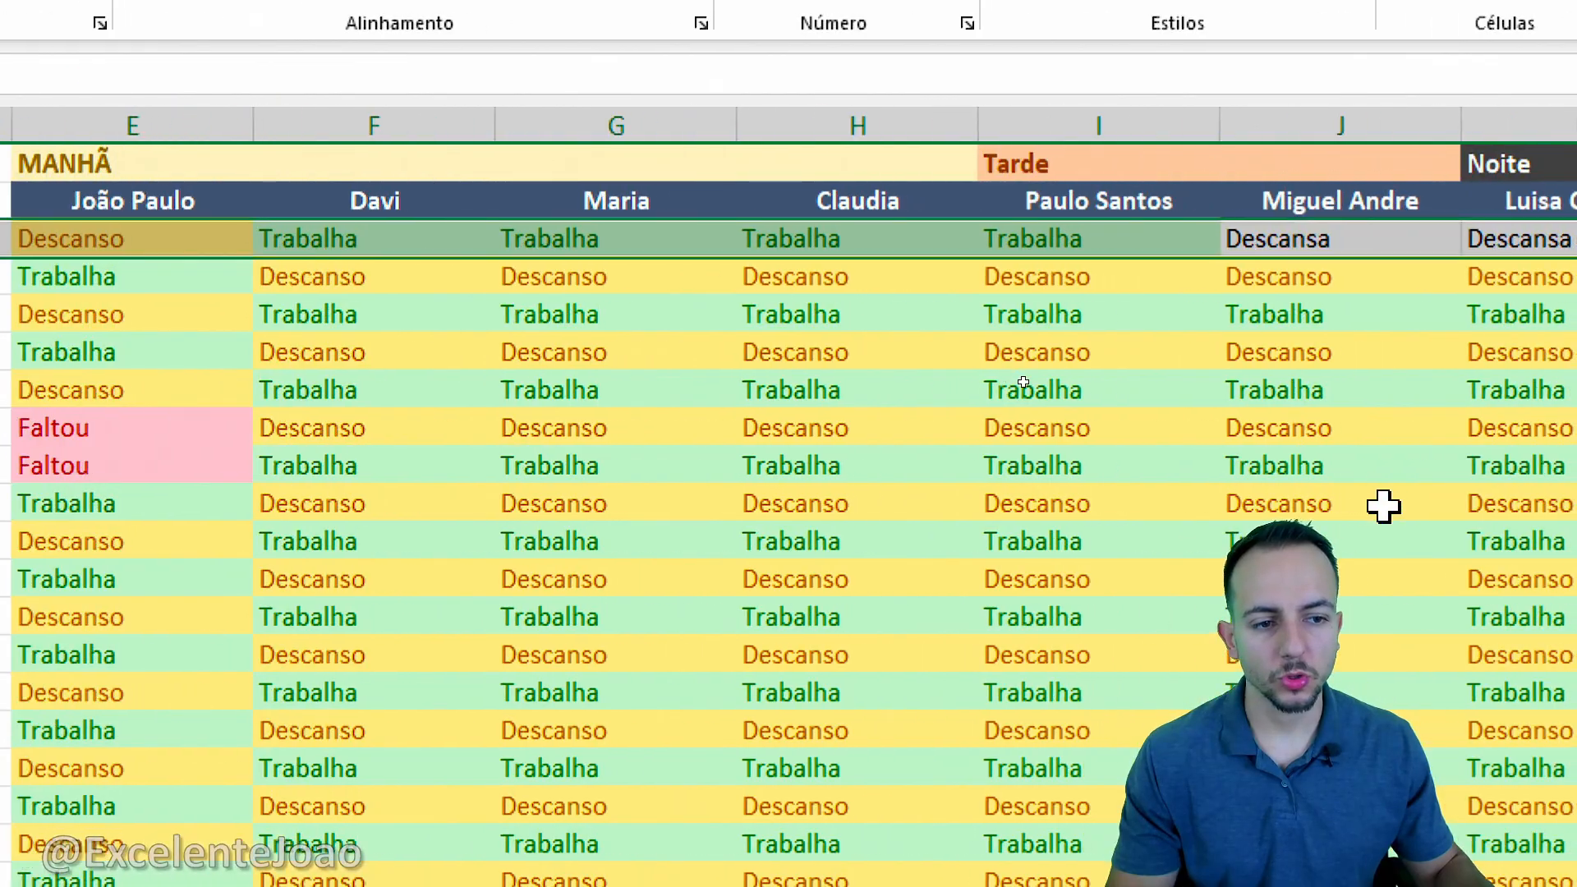
pyautogui.click(21, 277)
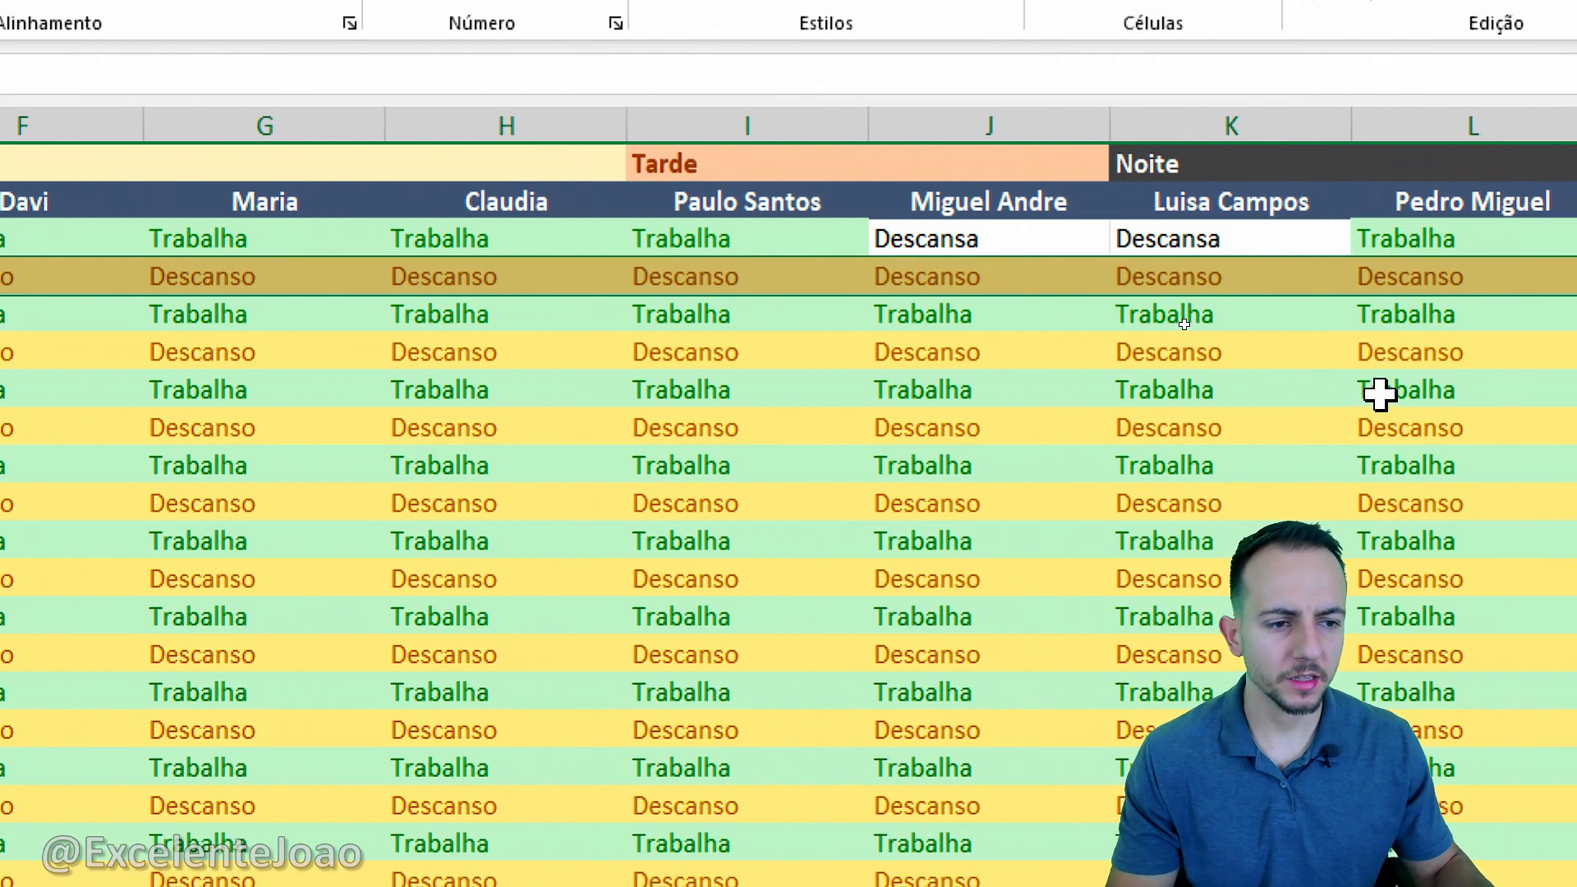
pyautogui.click(1035, 242)
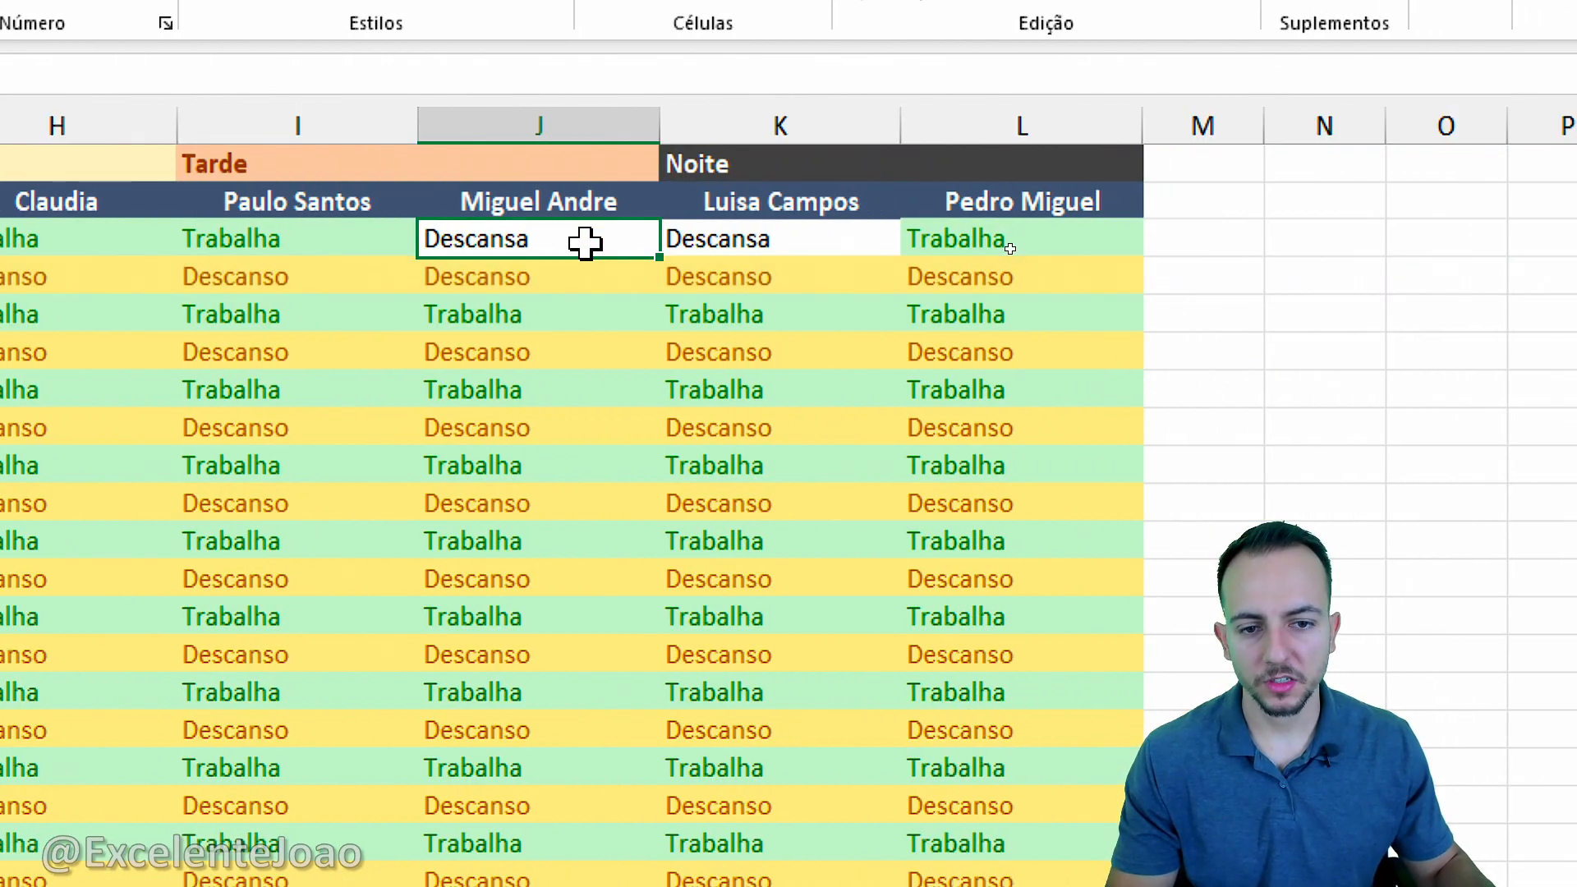
pyautogui.press('F2')
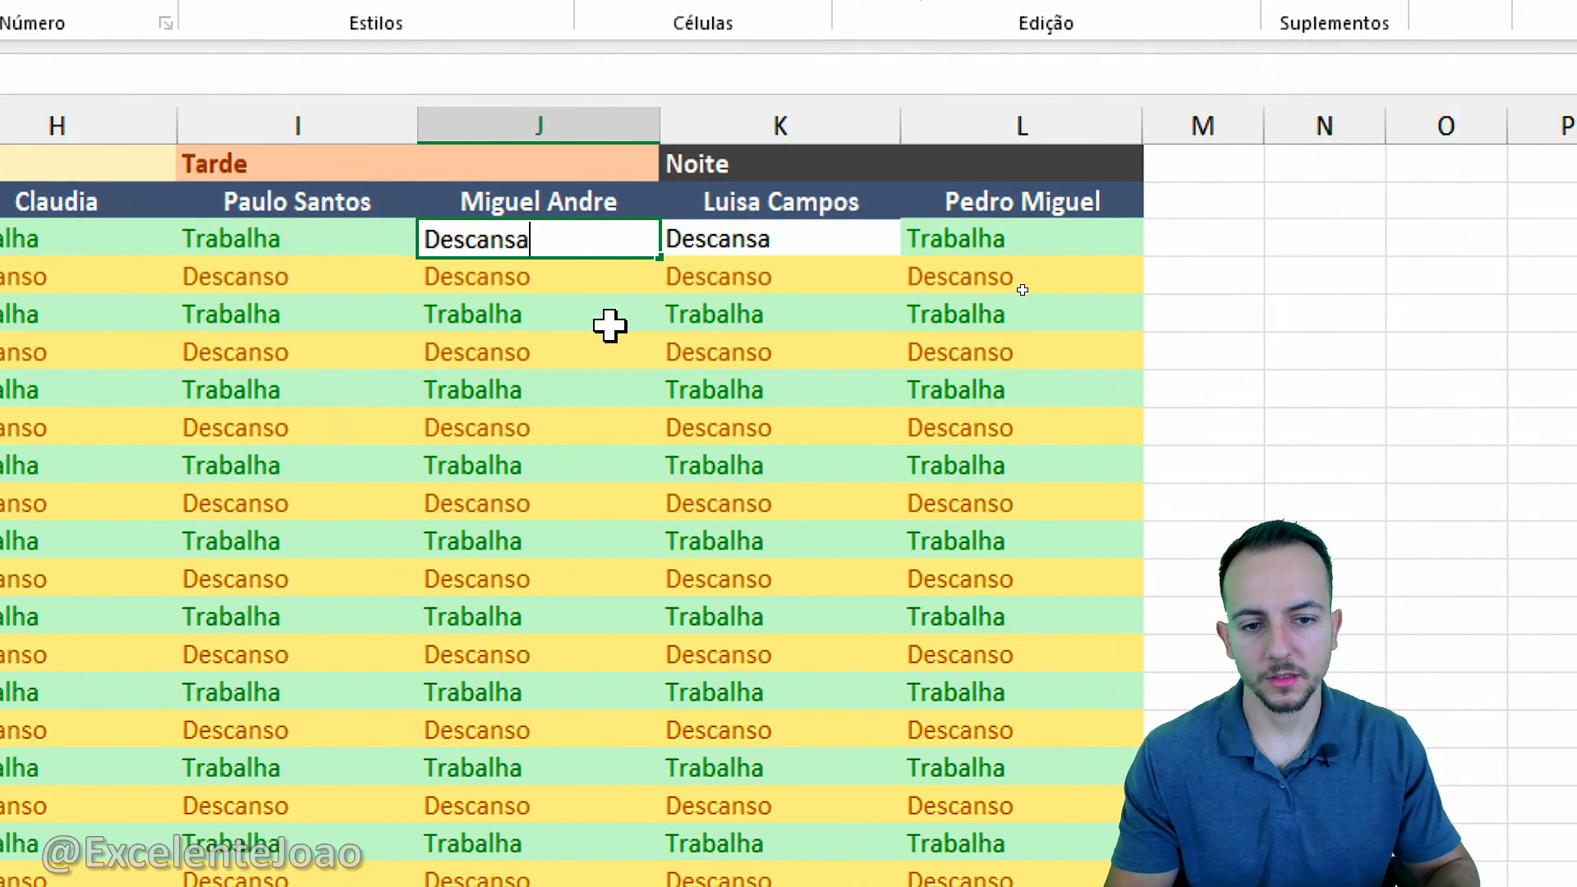
pyautogui.write('so')
pyautogui.press('Tab')
pyautogui.press('F2')
pyautogui.press('BackSpace')
pyautogui.press('BackSpace')
pyautogui.write('so')
pyautogui.press('Return')
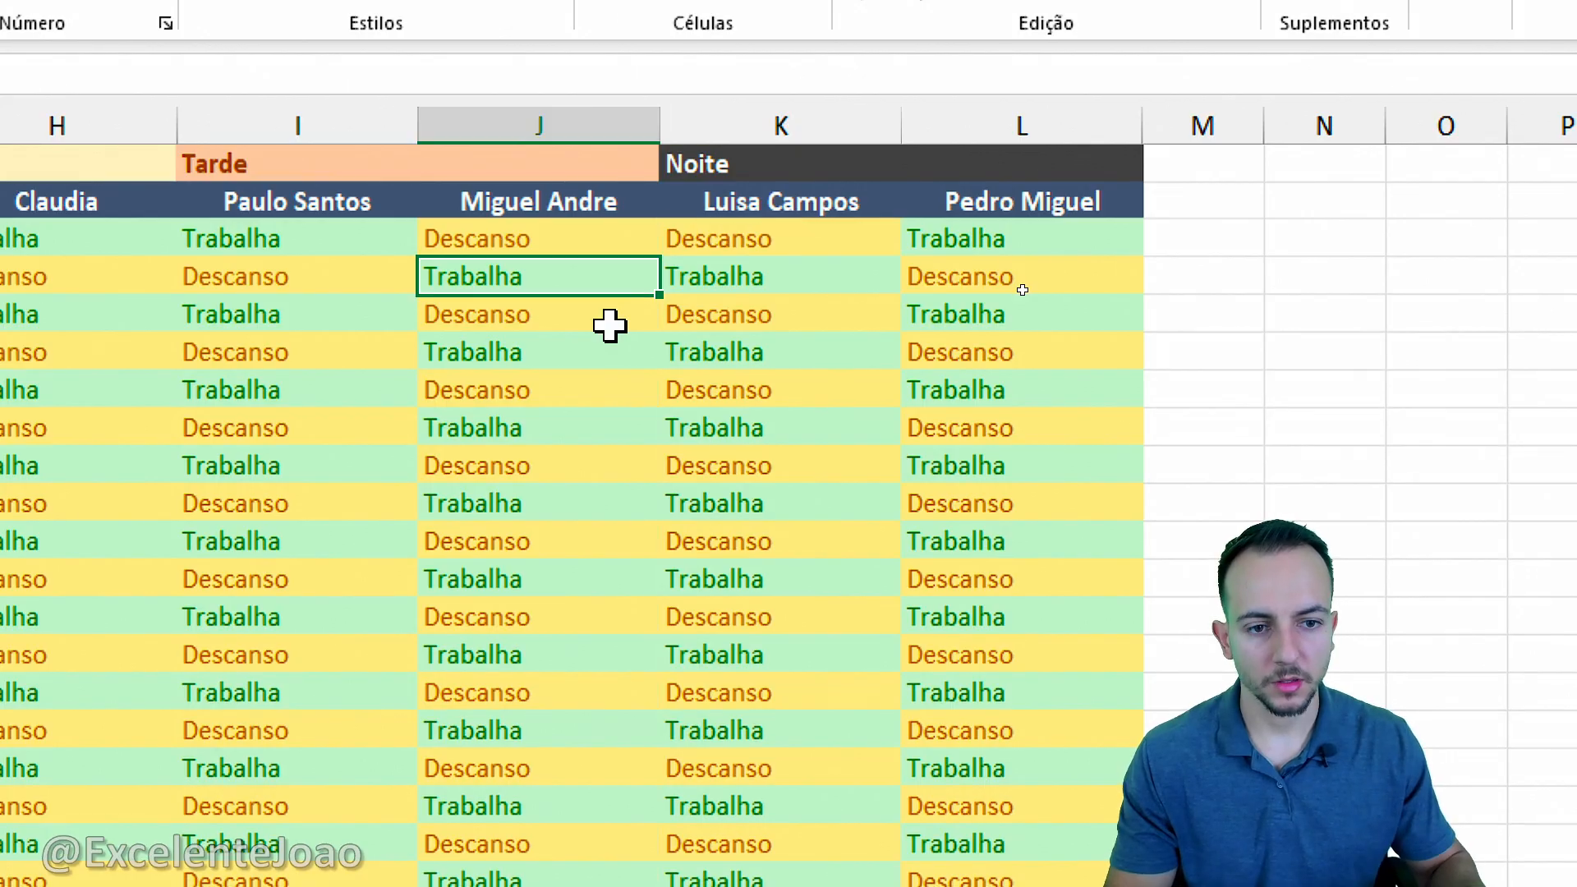
pyautogui.click(548, 253)
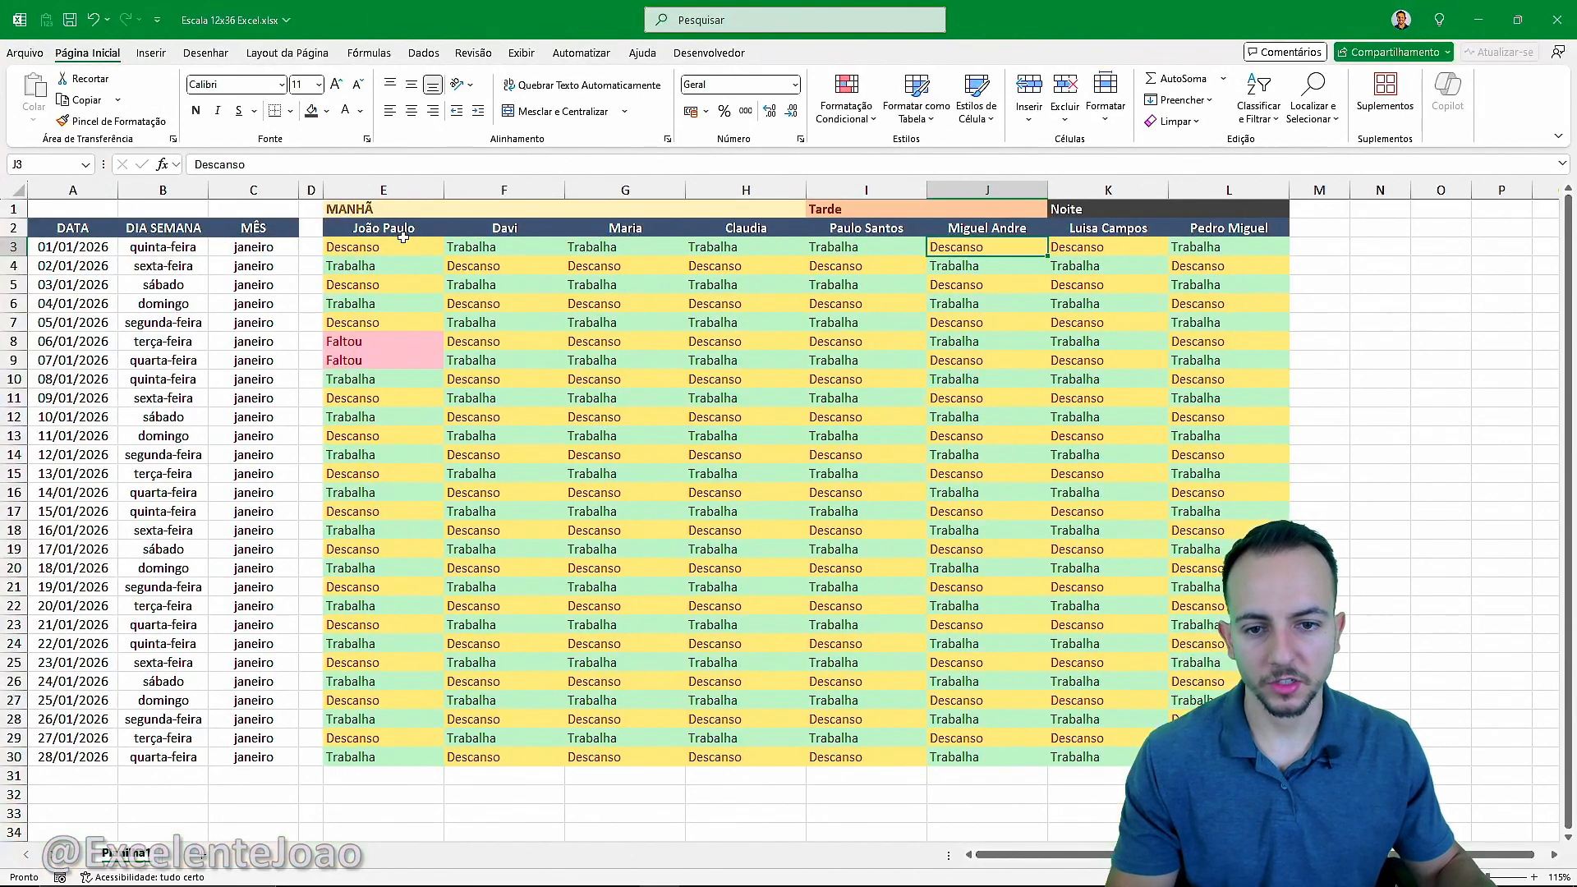
# Step: Set the starting status in G3 to "Descanso" so that column's alternation differs from its neighbours
pyautogui.click(403, 235)
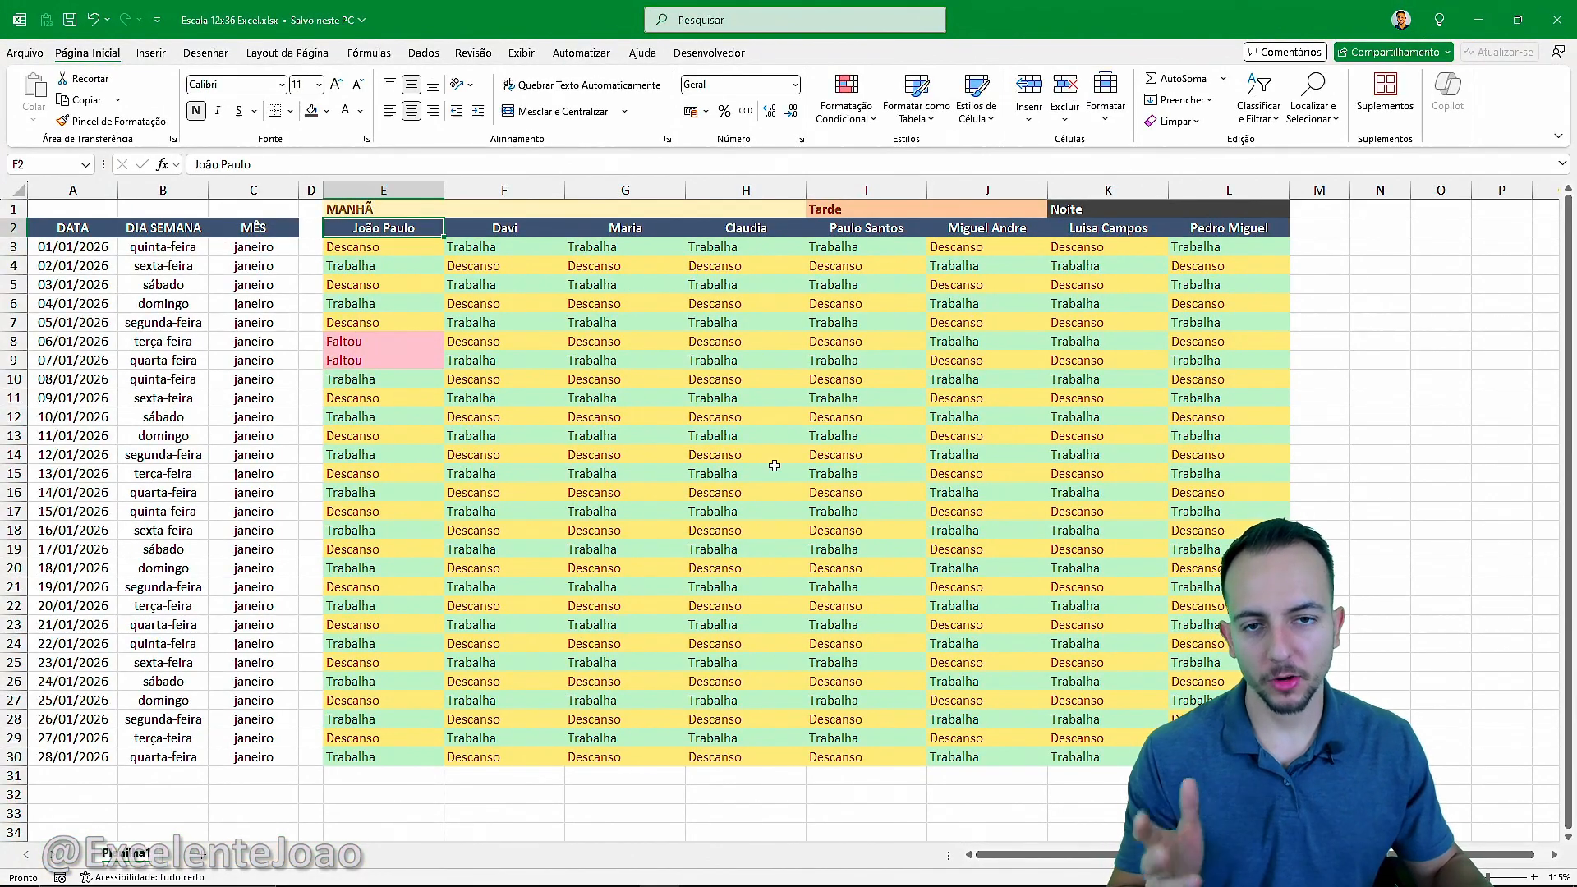
pyautogui.moveTo(373, 229)
pyautogui.mouseDown()
pyautogui.moveTo(346, 263)
pyautogui.moveTo(372, 223)
pyautogui.moveTo(646, 248)
pyautogui.mouseUp()
pyautogui.press('Escape')
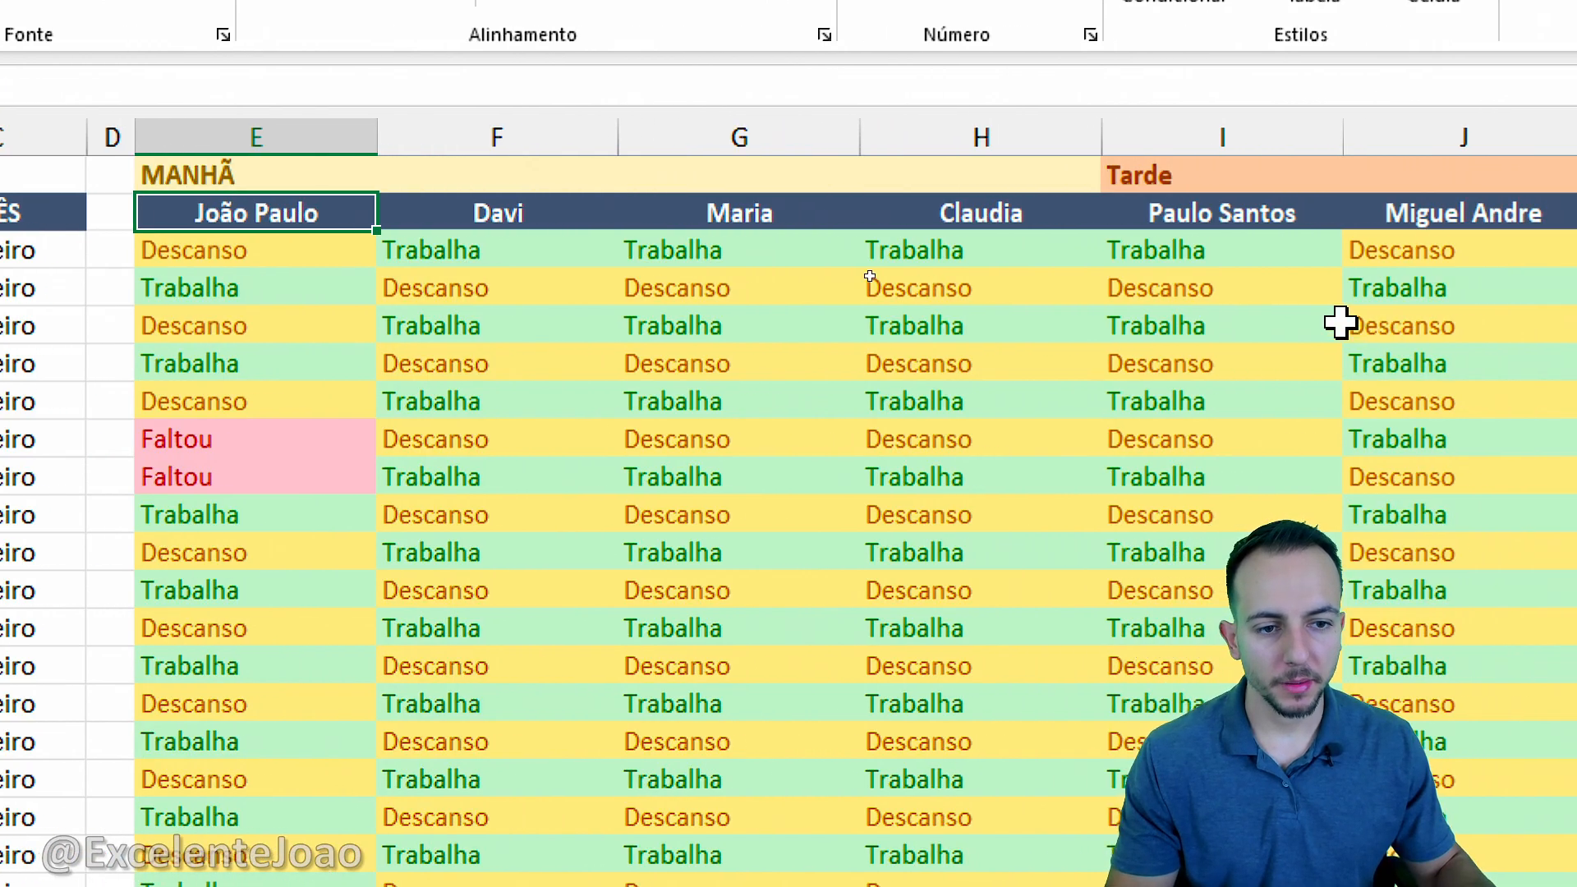
pyautogui.click(359, 137)
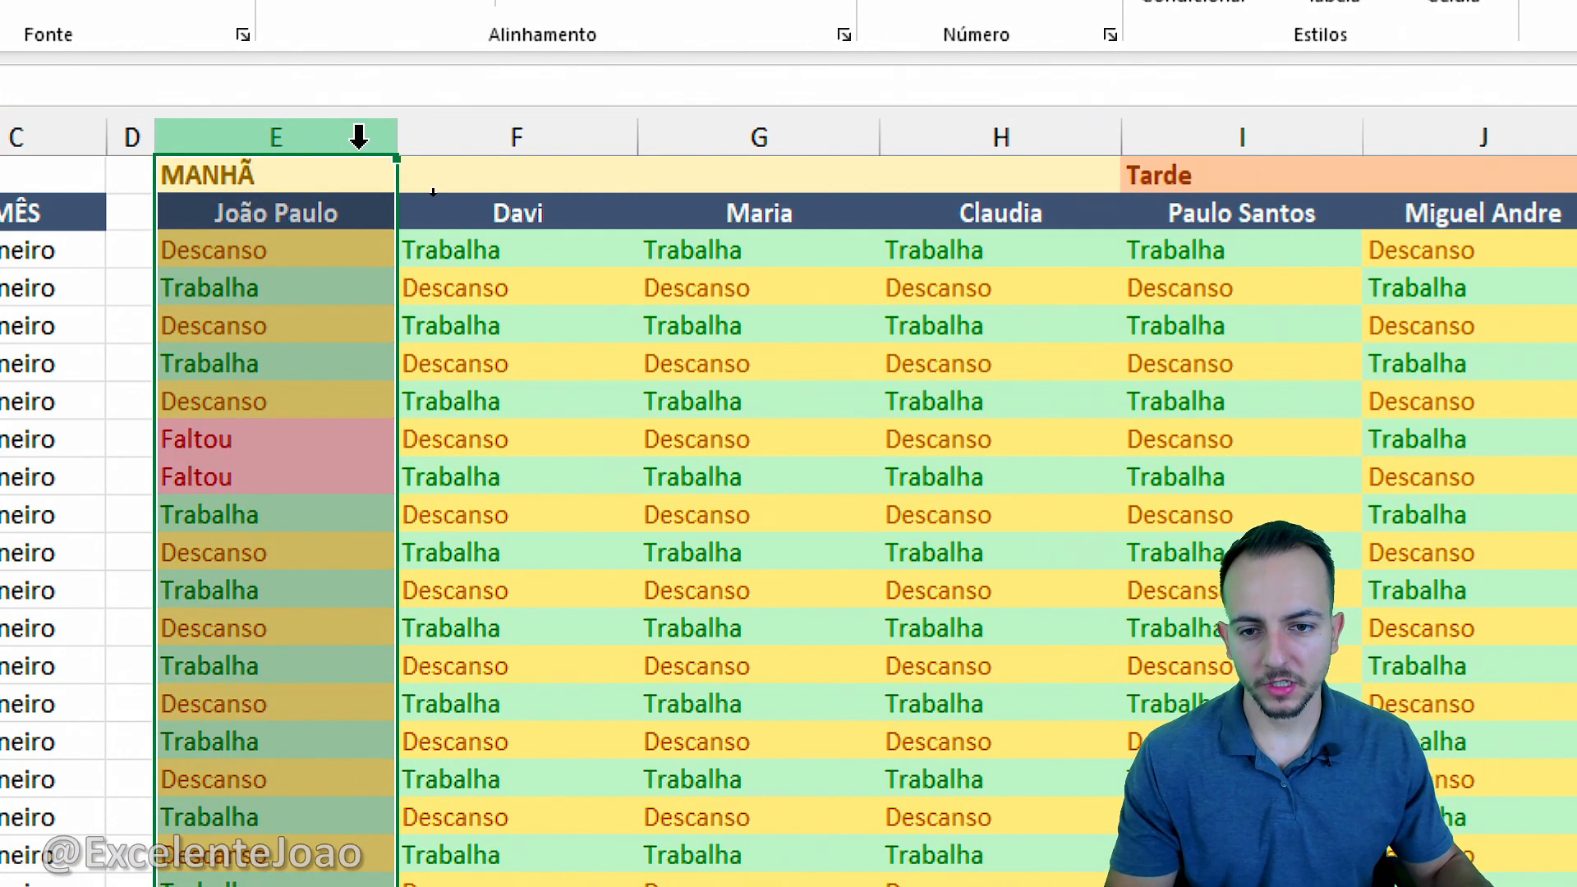
pyautogui.click(491, 133)
pyautogui.click(703, 260)
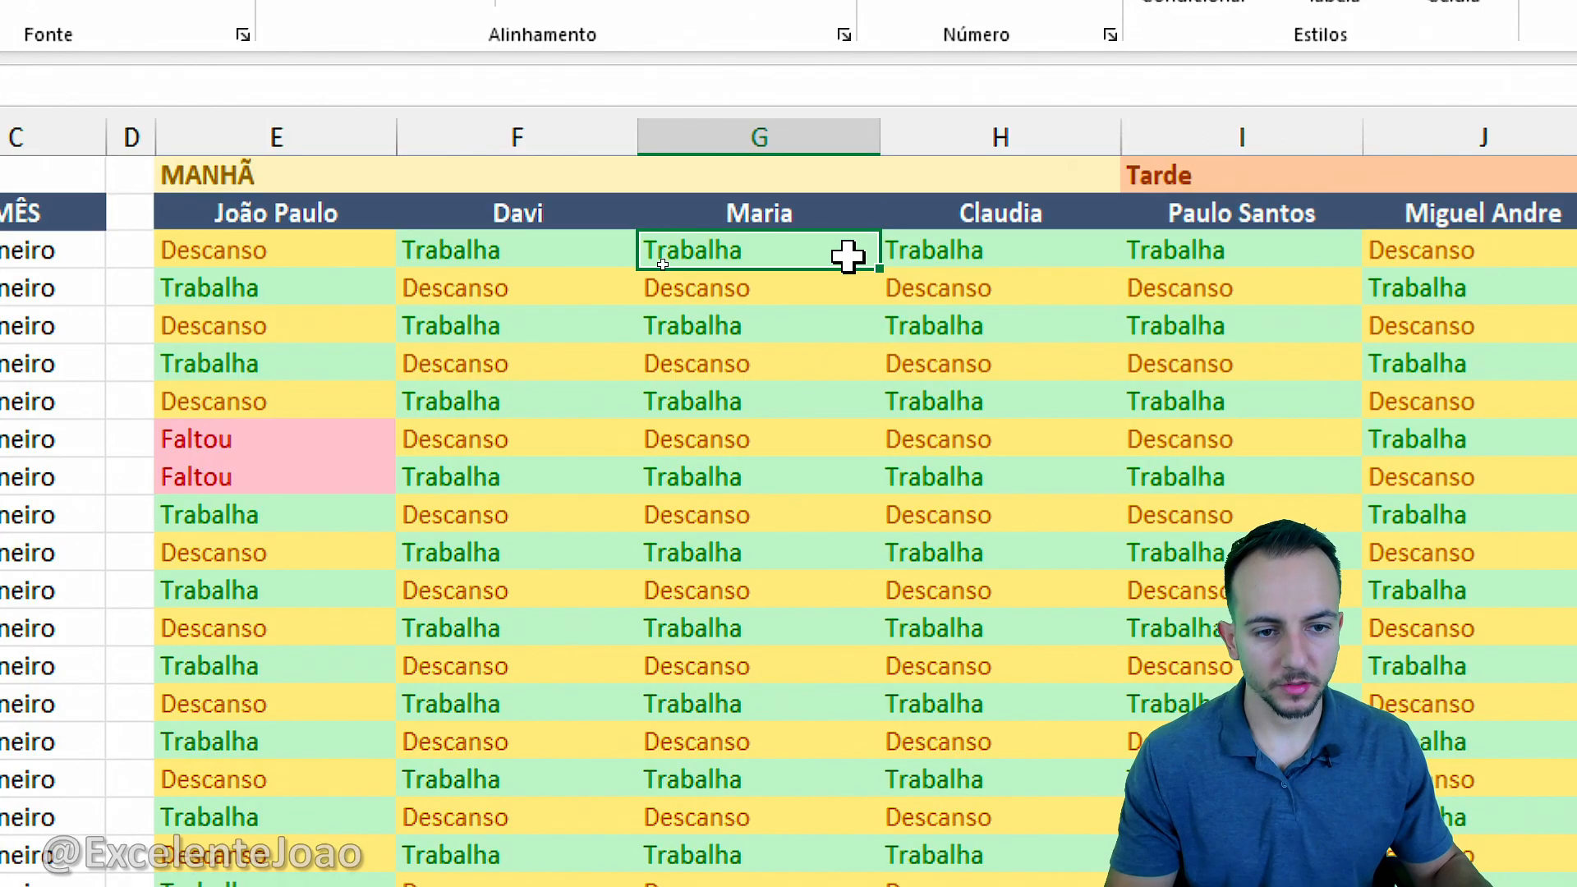
pyautogui.write('Des')
pyautogui.press('Return')
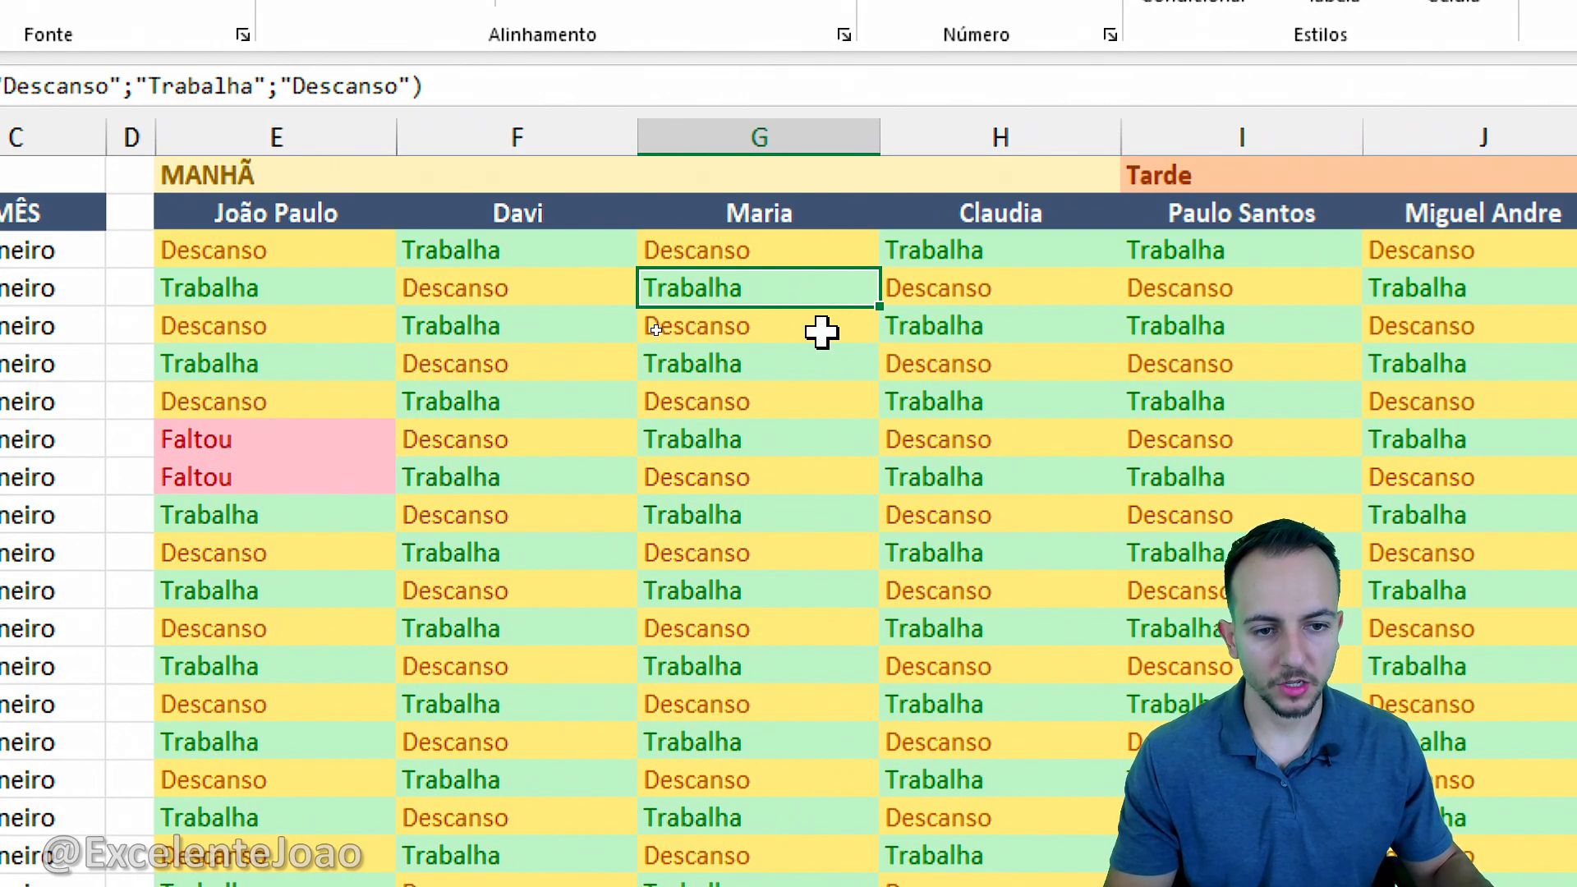
# Step: Examine the starting statuses of the Tarde and Noite employees and the day-off entry in H6
pyautogui.click(944, 261)
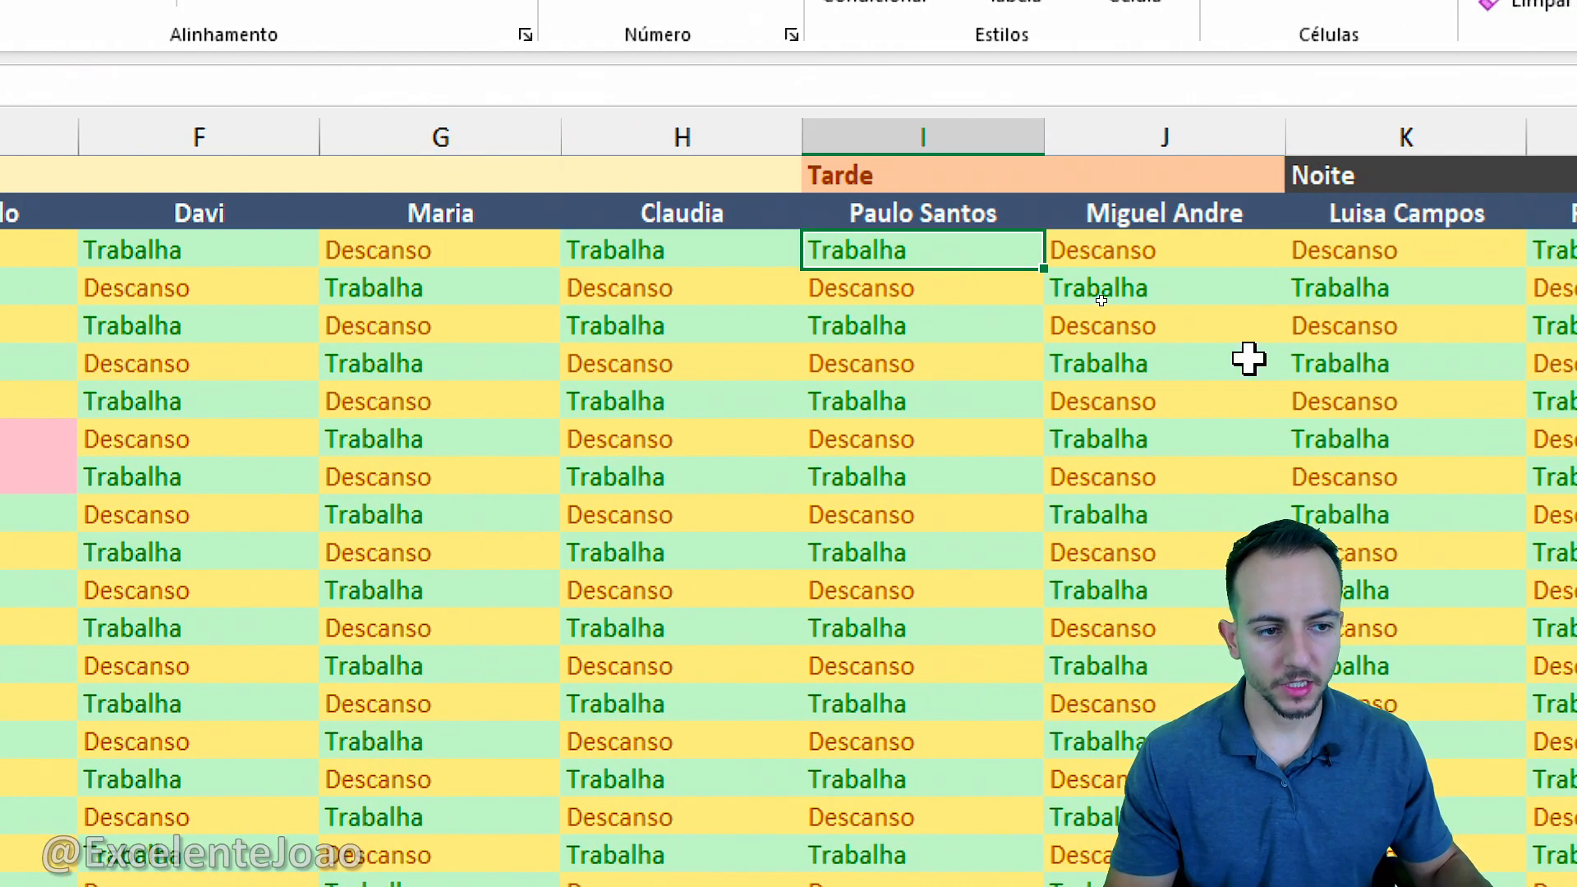
pyautogui.click(1433, 255)
pyautogui.click(1239, 248)
pyautogui.click(246, 438)
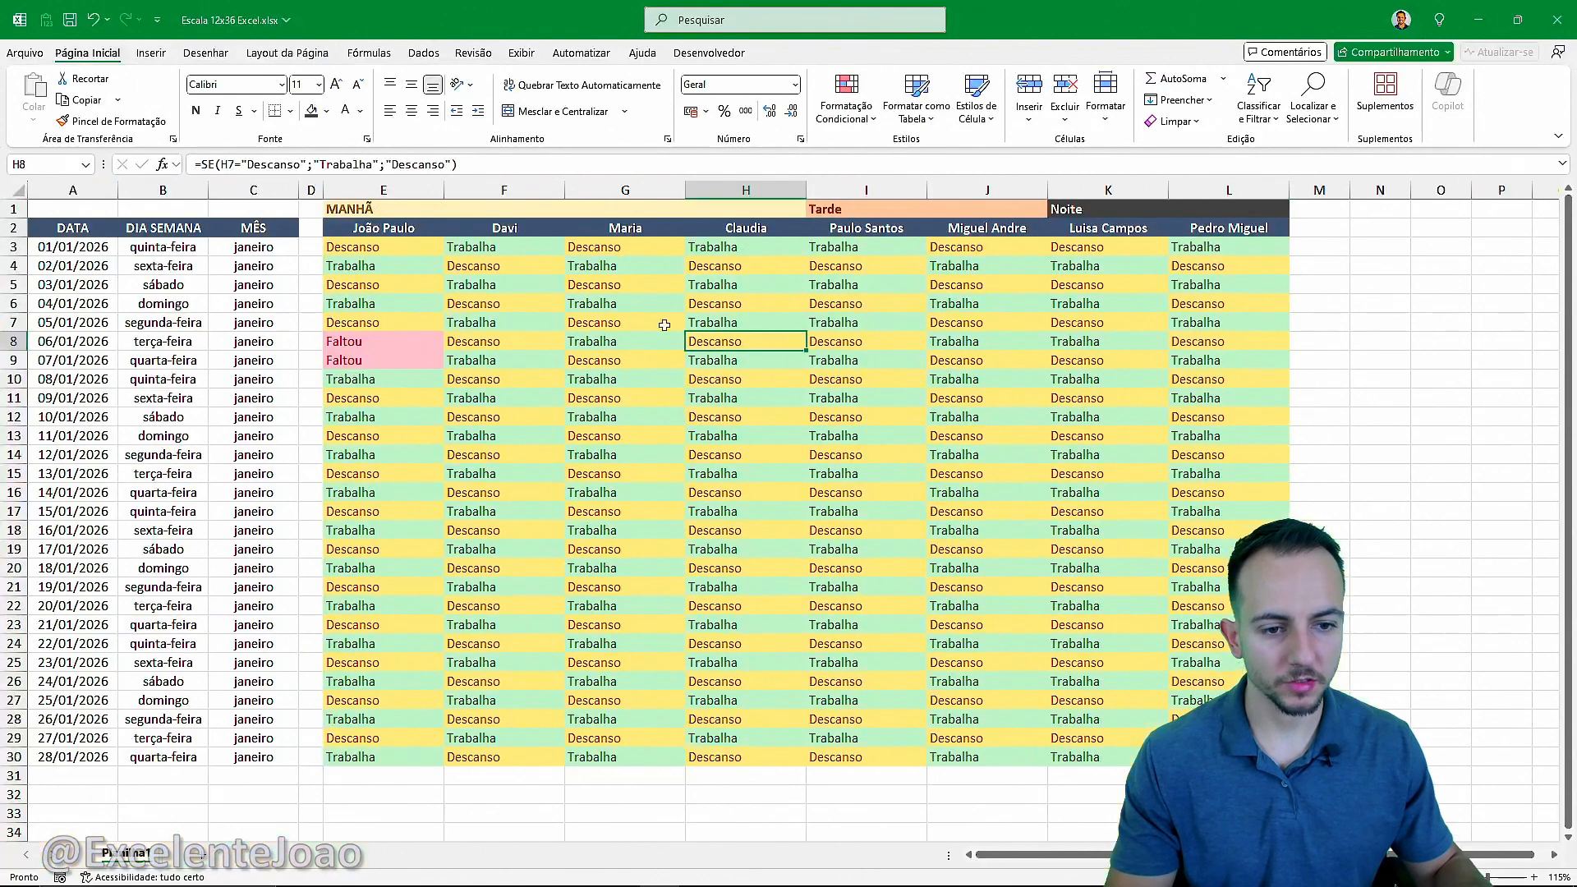
pyautogui.click(373, 230)
pyautogui.click(96, 211)
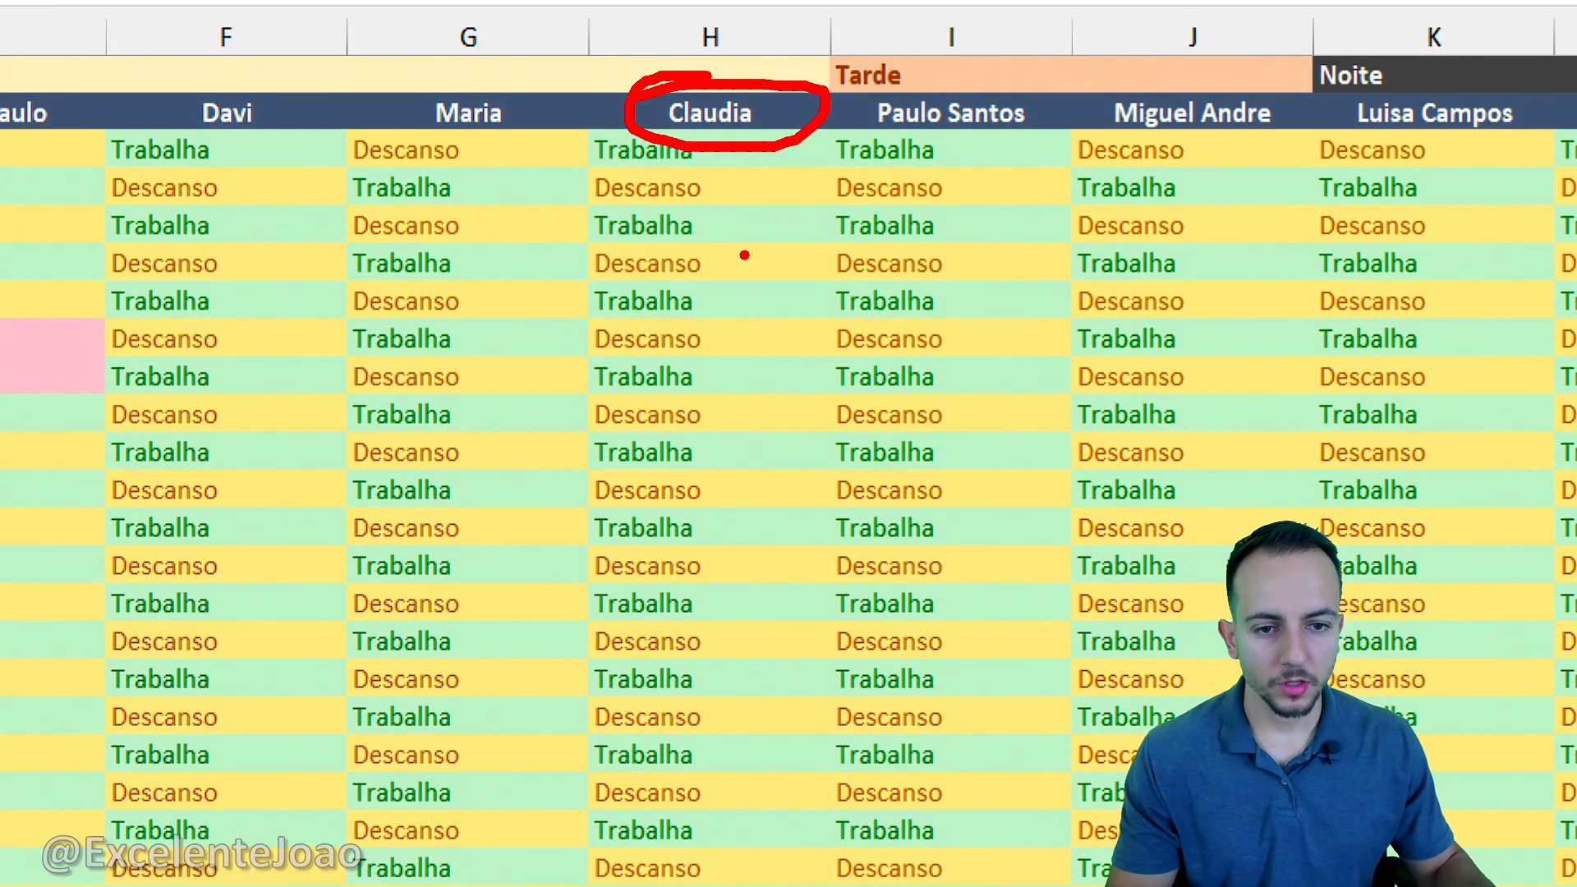
pyautogui.moveTo(710, 246)
pyautogui.mouseDown()
pyautogui.moveTo(579, 267)
pyautogui.moveTo(682, 251)
pyautogui.moveTo(812, 346)
pyautogui.mouseUp()
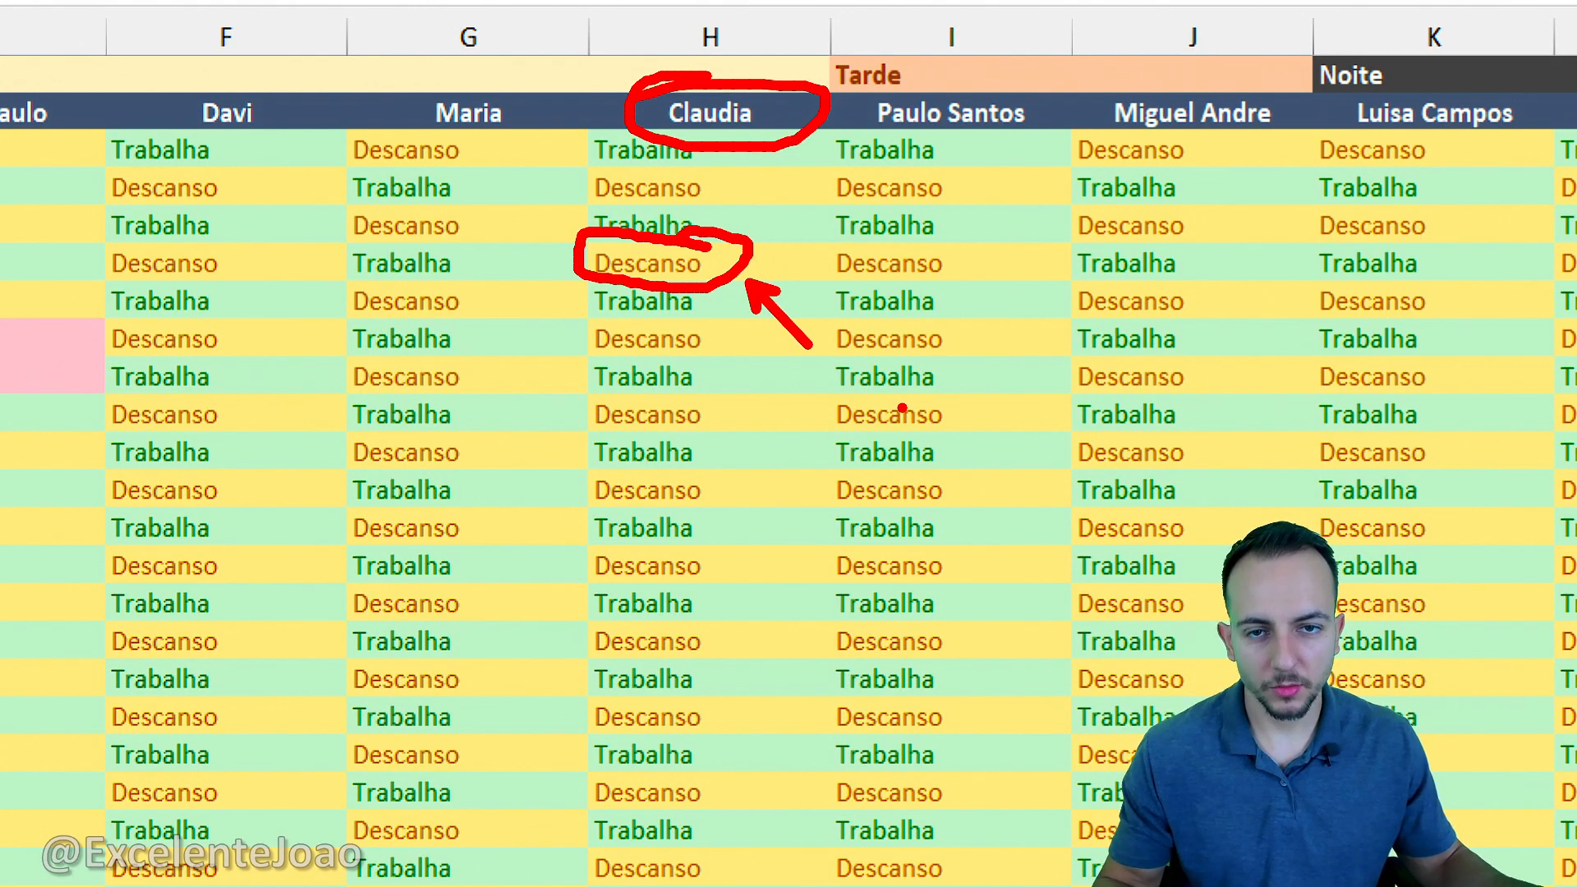
pyautogui.press('Escape')
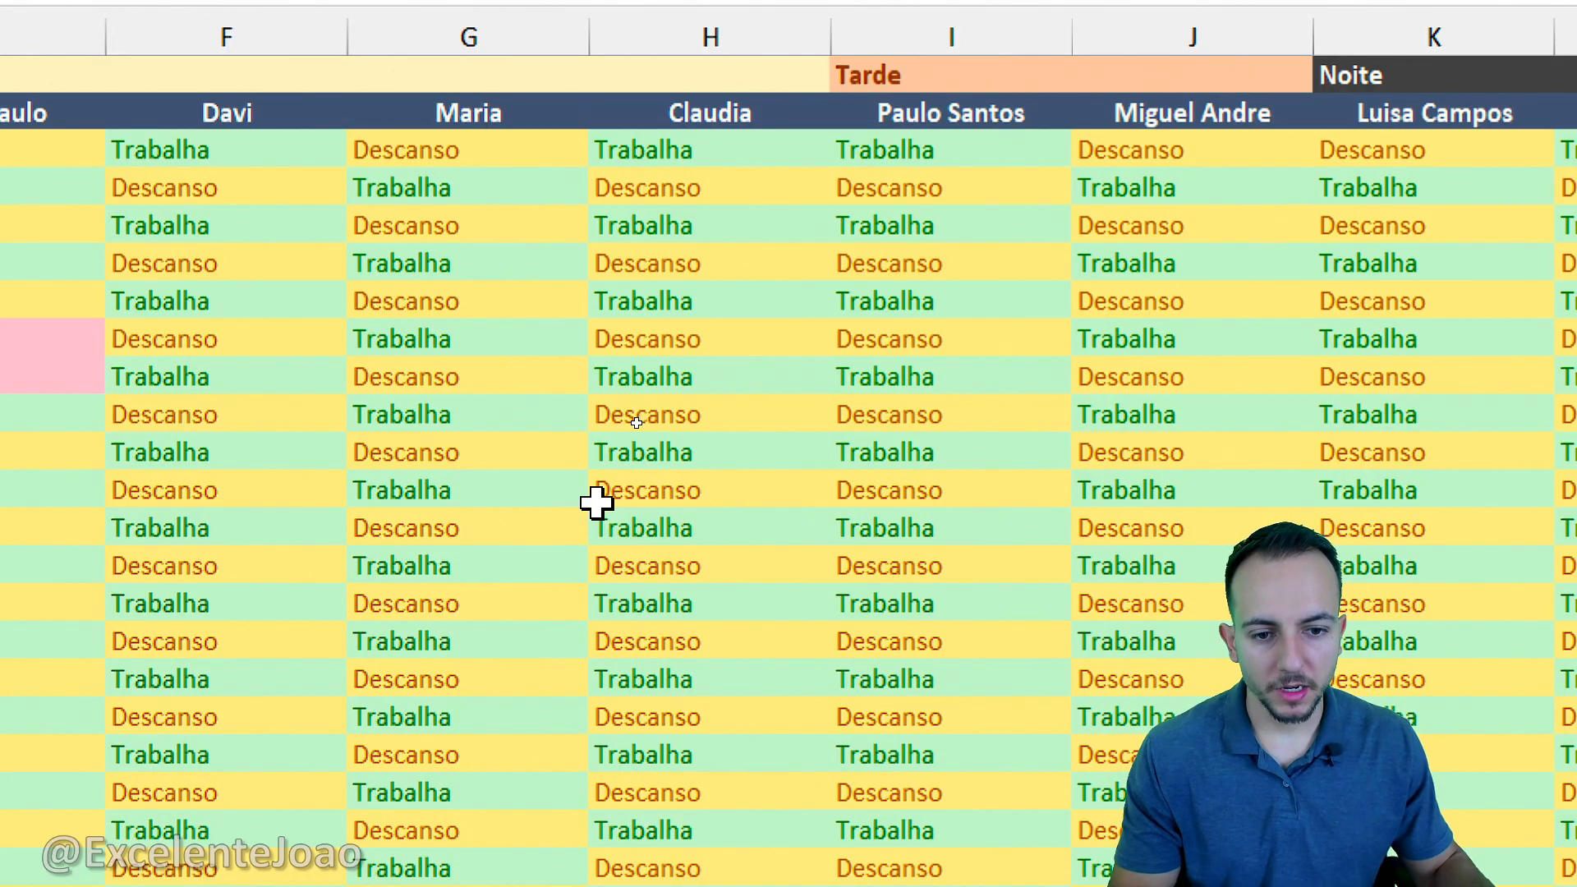
pyautogui.hotkey('ctrl', '2')
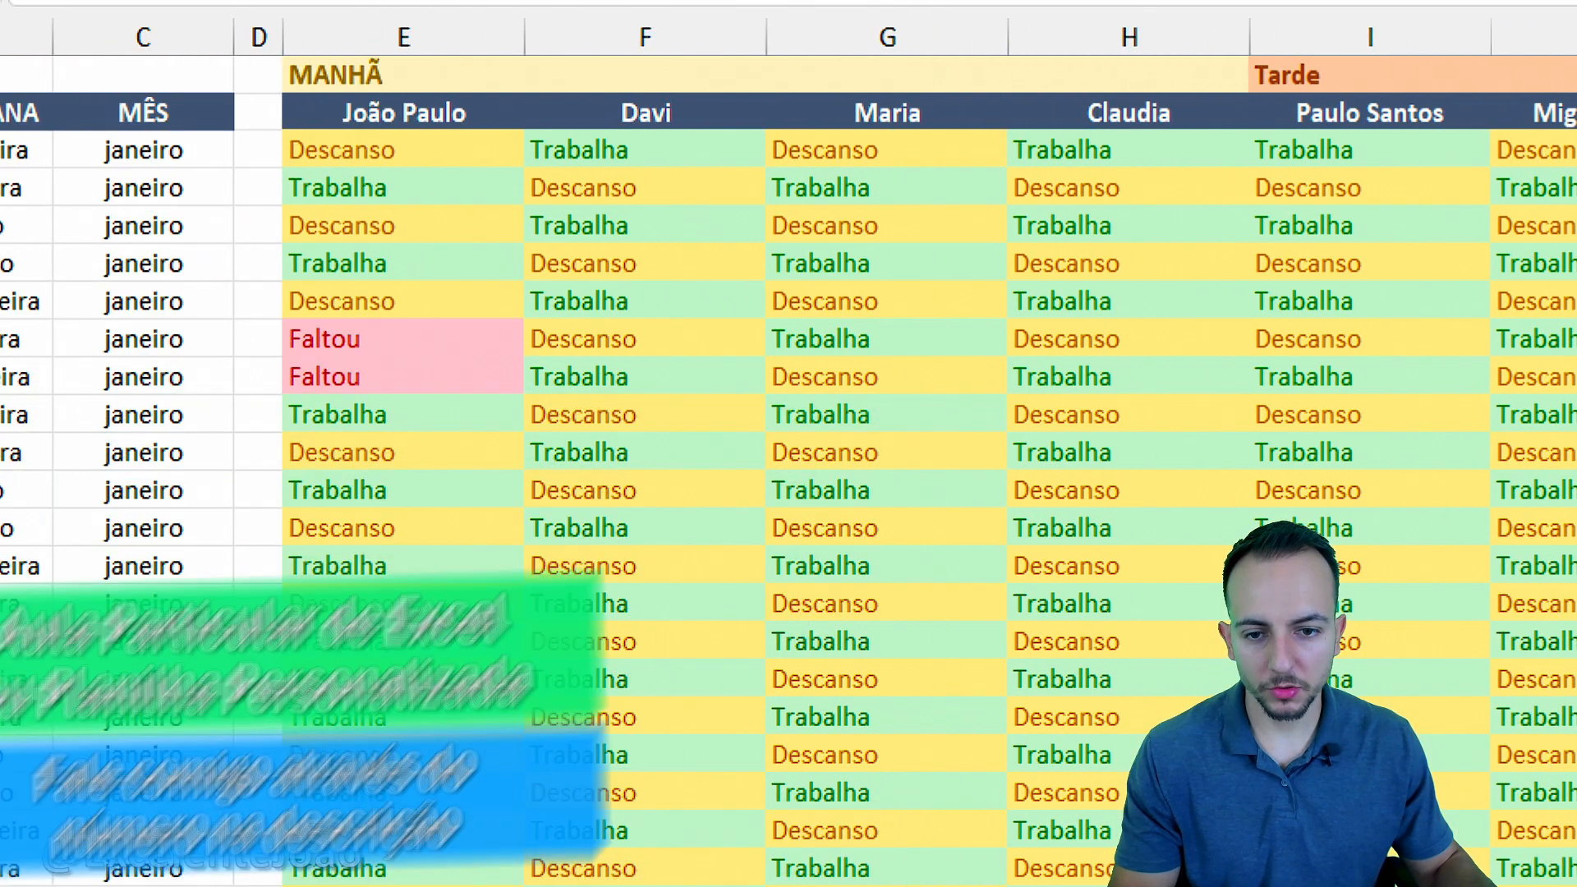
pyautogui.moveTo(361, 310)
pyautogui.mouseDown()
pyautogui.moveTo(337, 399)
pyautogui.moveTo(333, 291)
pyautogui.mouseUp()
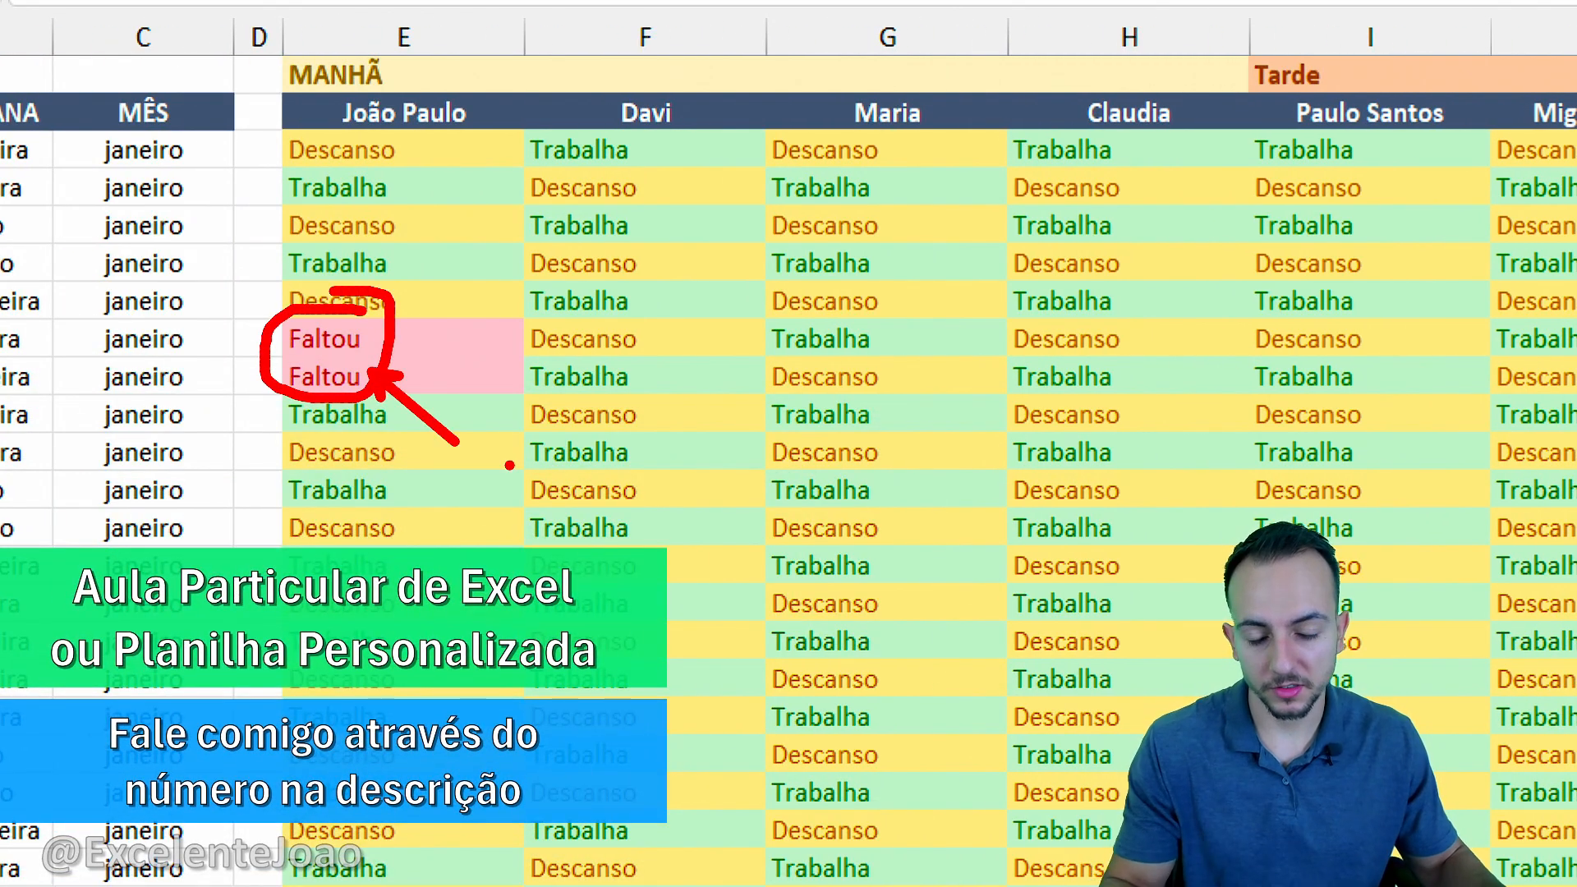
pyautogui.press('Escape')
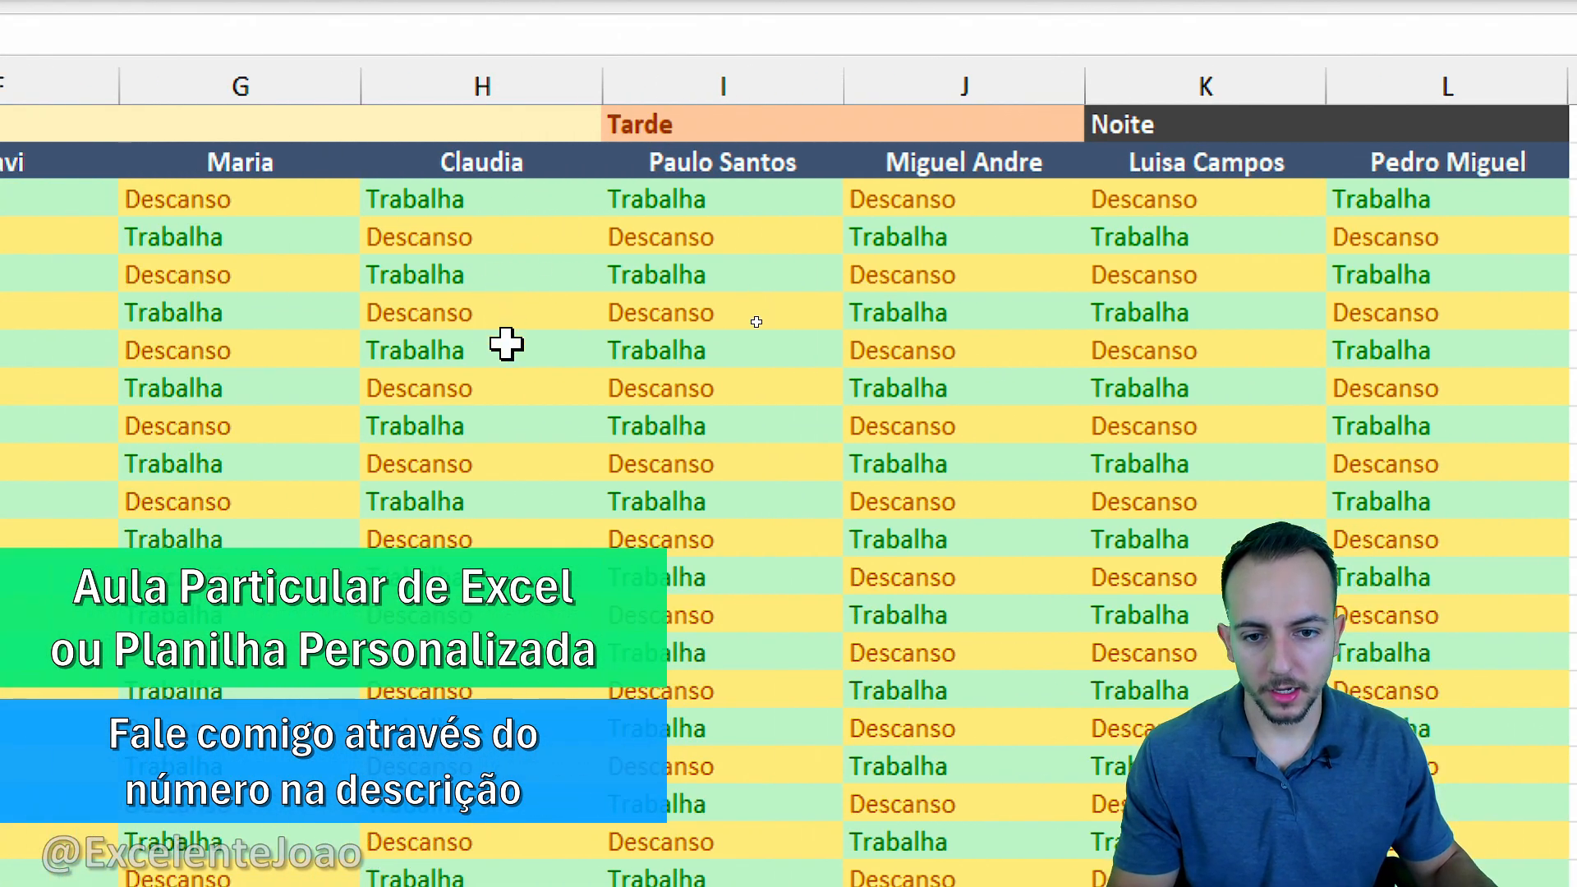
pyautogui.hotkey('ctrl', '2')
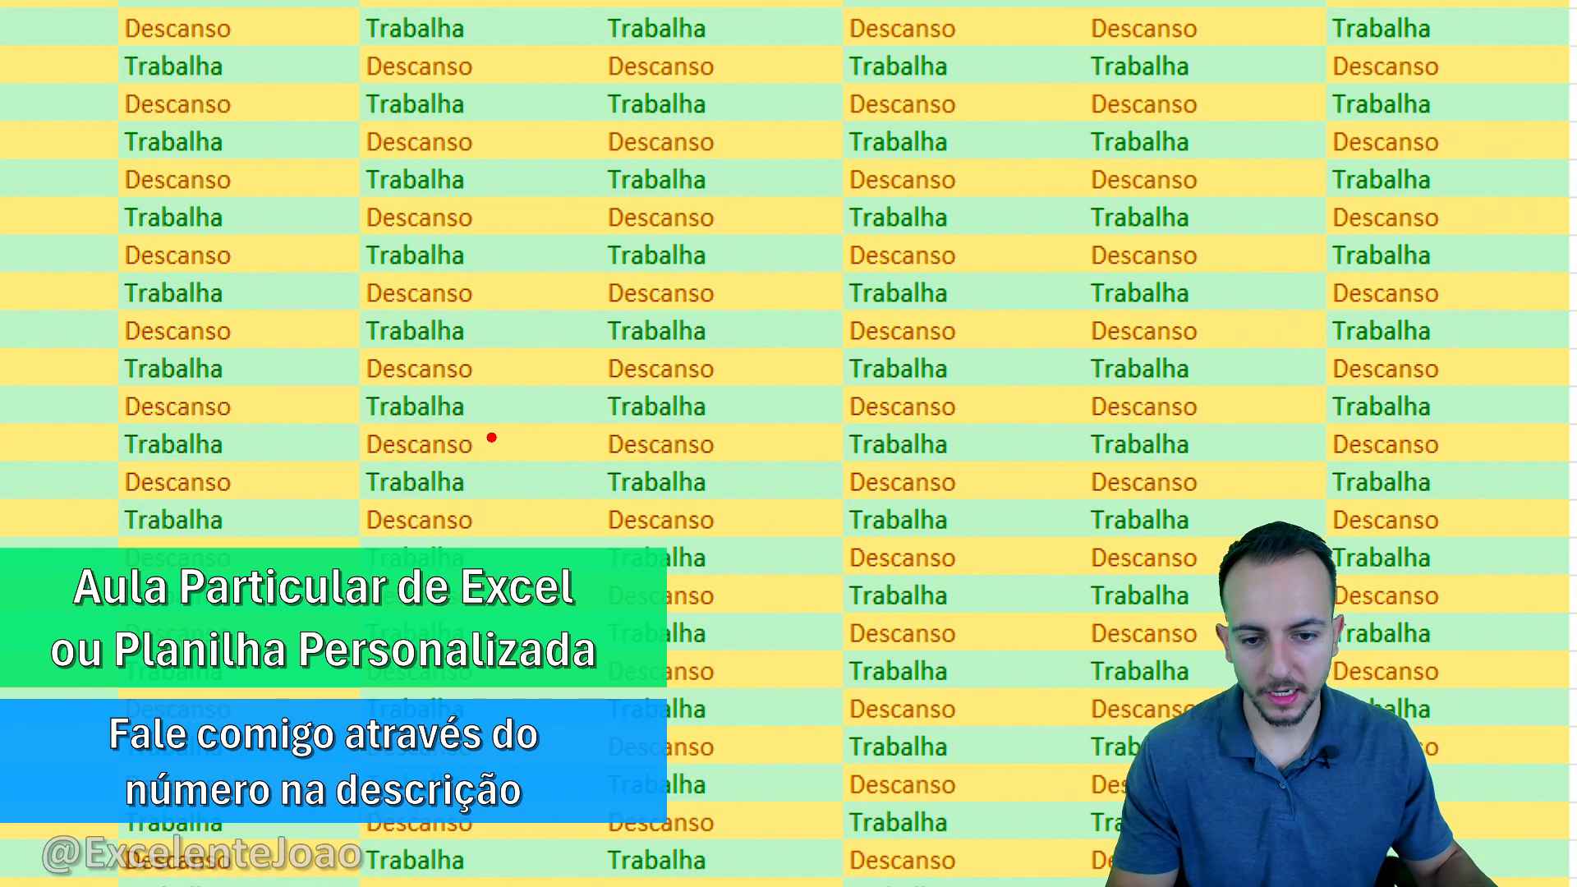
pyautogui.moveTo(485, 431); pyautogui.dragTo(395, 418)
pyautogui.press('Escape')
# Step: Record an absence in H17 by replacing the formula with "Faltou"
pyautogui.click(450, 474)
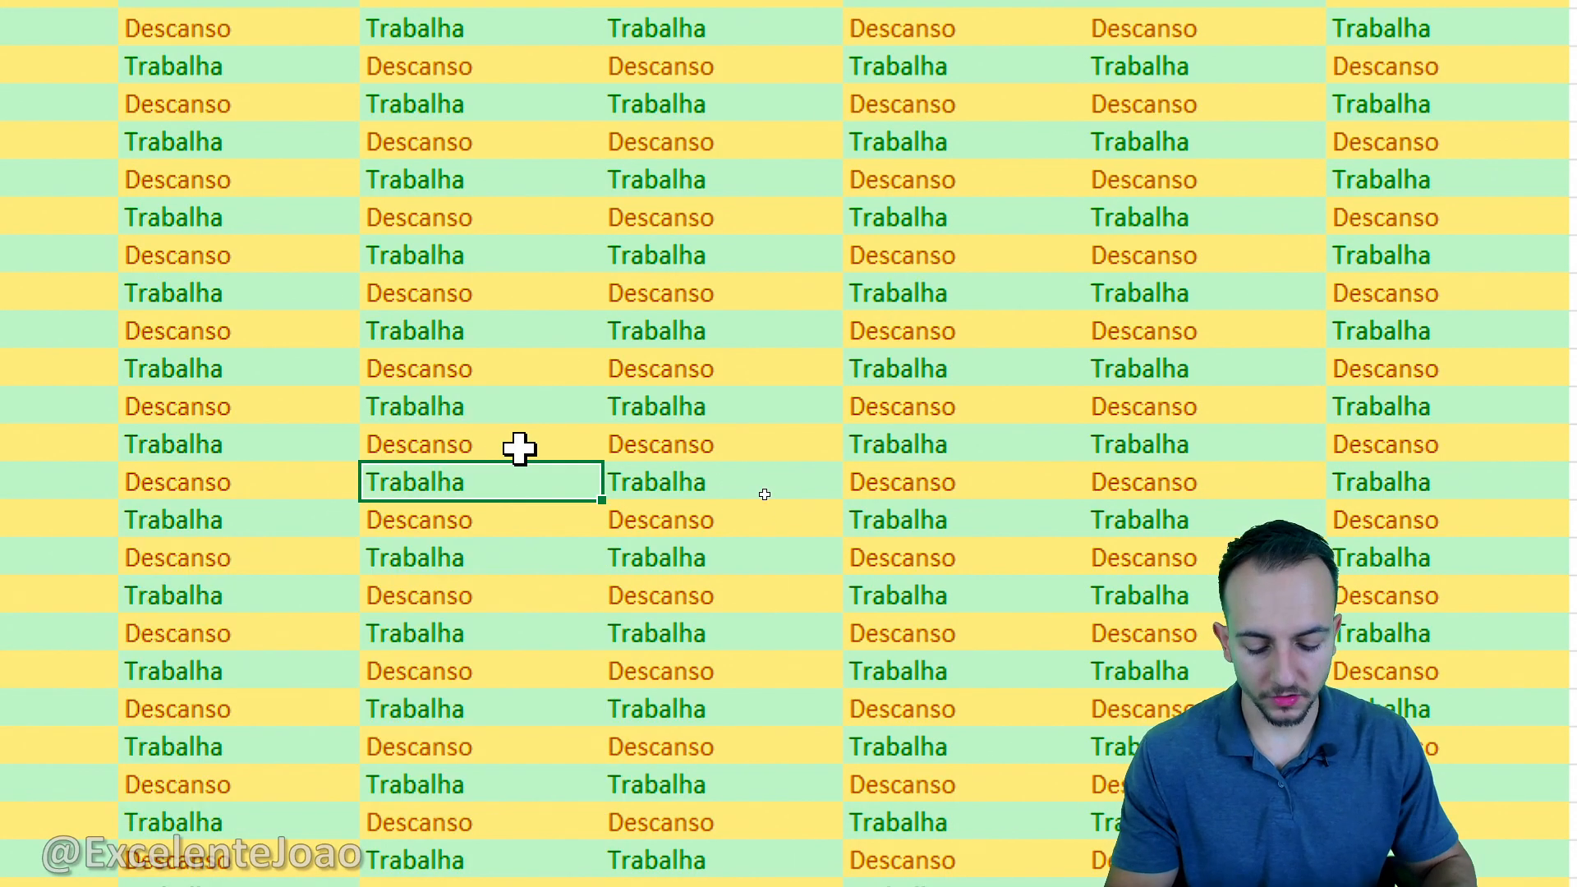
pyautogui.write('Fa')
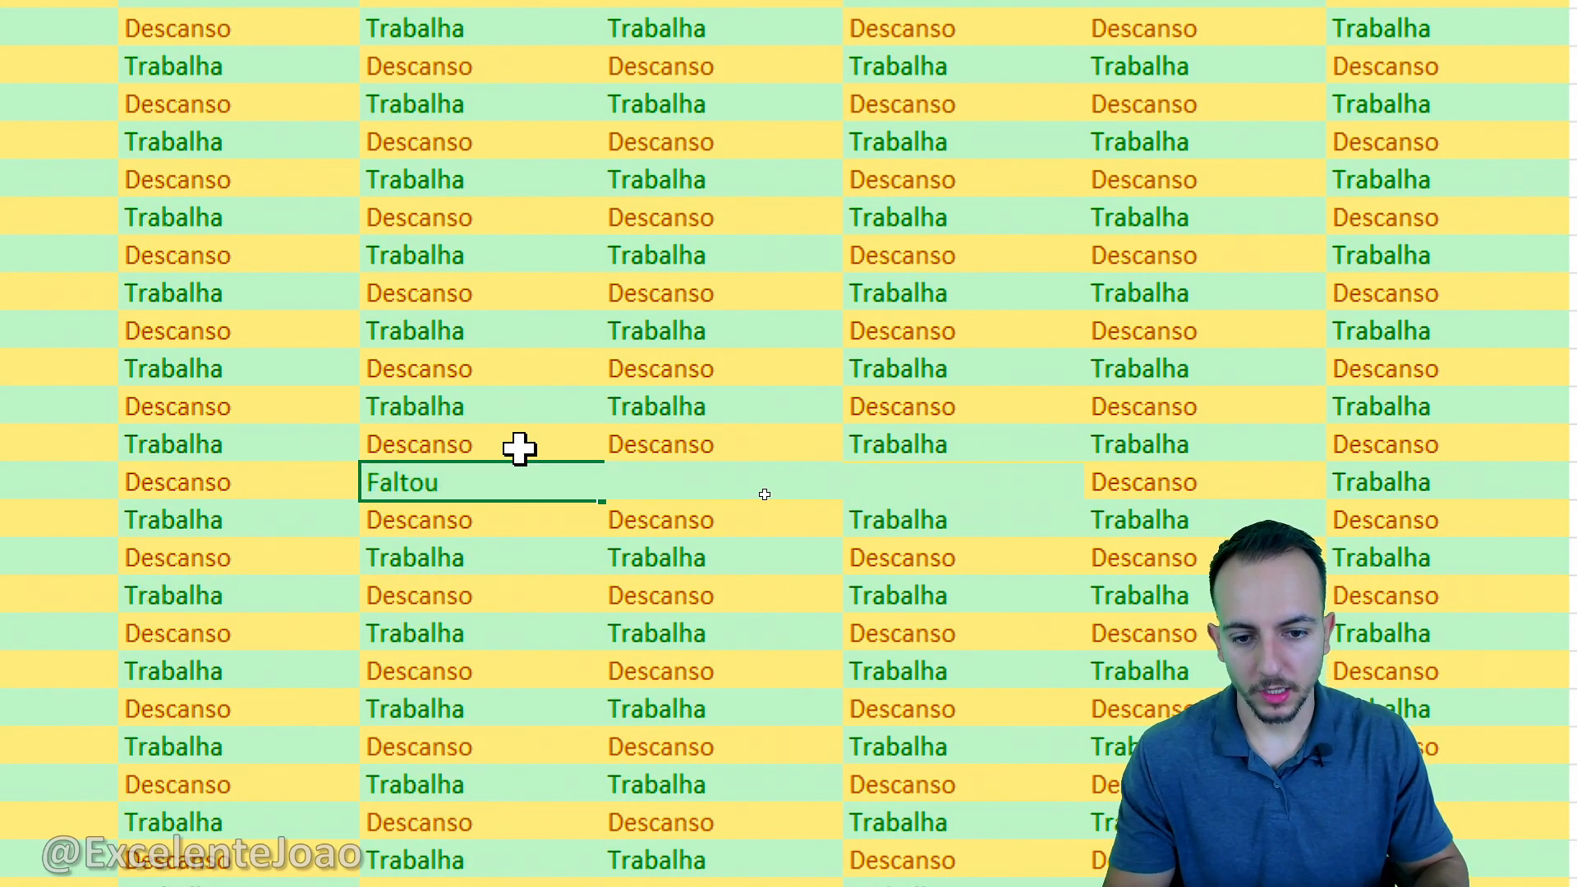
pyautogui.write('ltou')
pyautogui.hotkey('ctrl', 'Return')
pyautogui.hotkey('ctrl', '2')
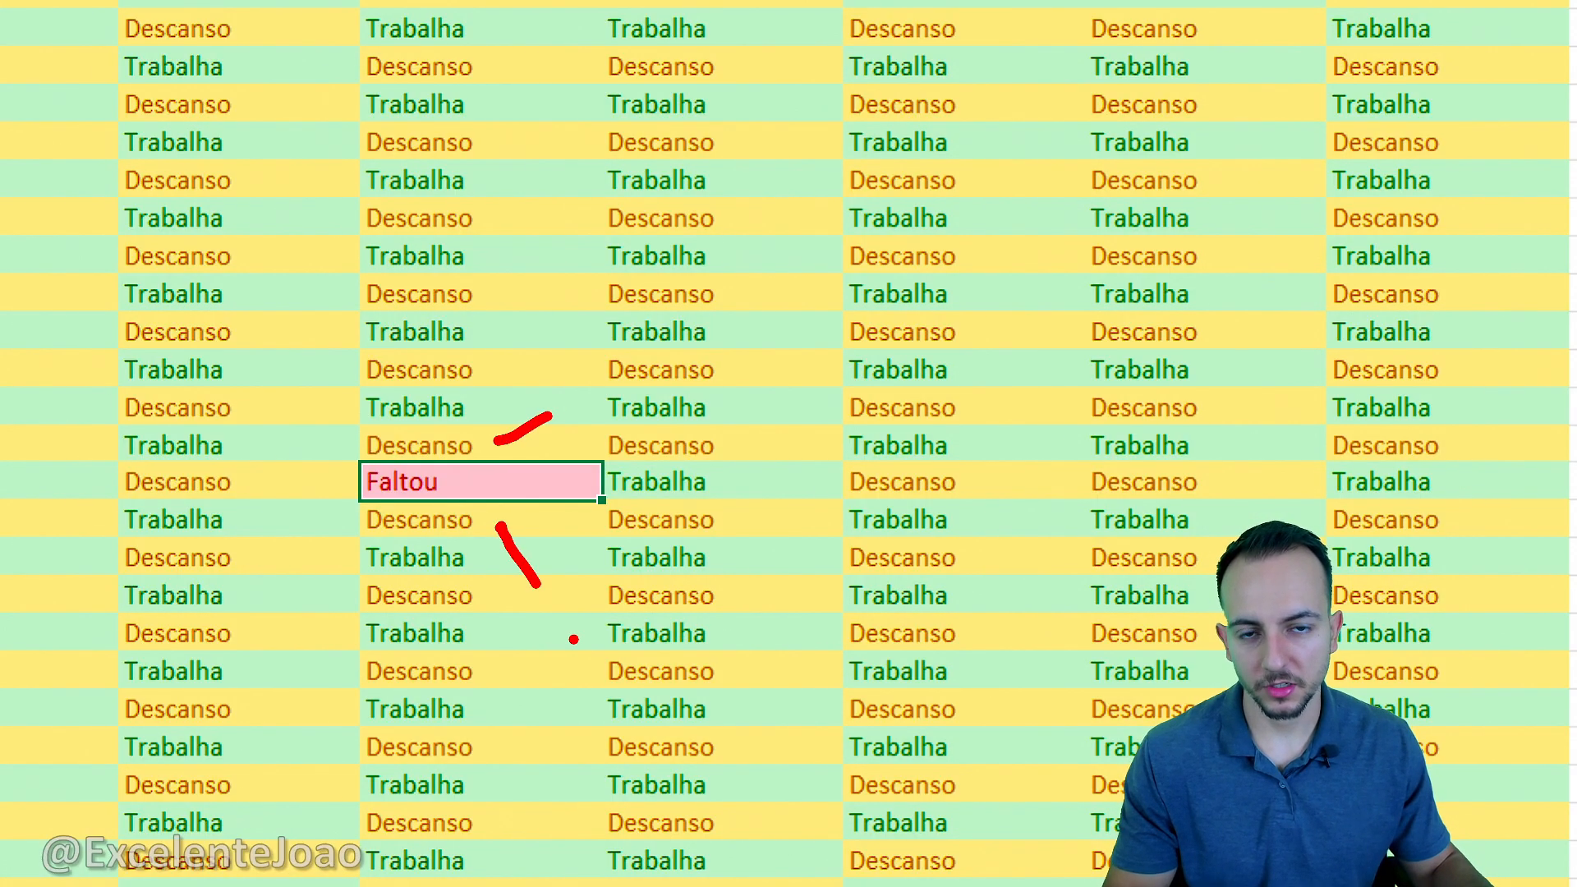
pyautogui.press('Escape')
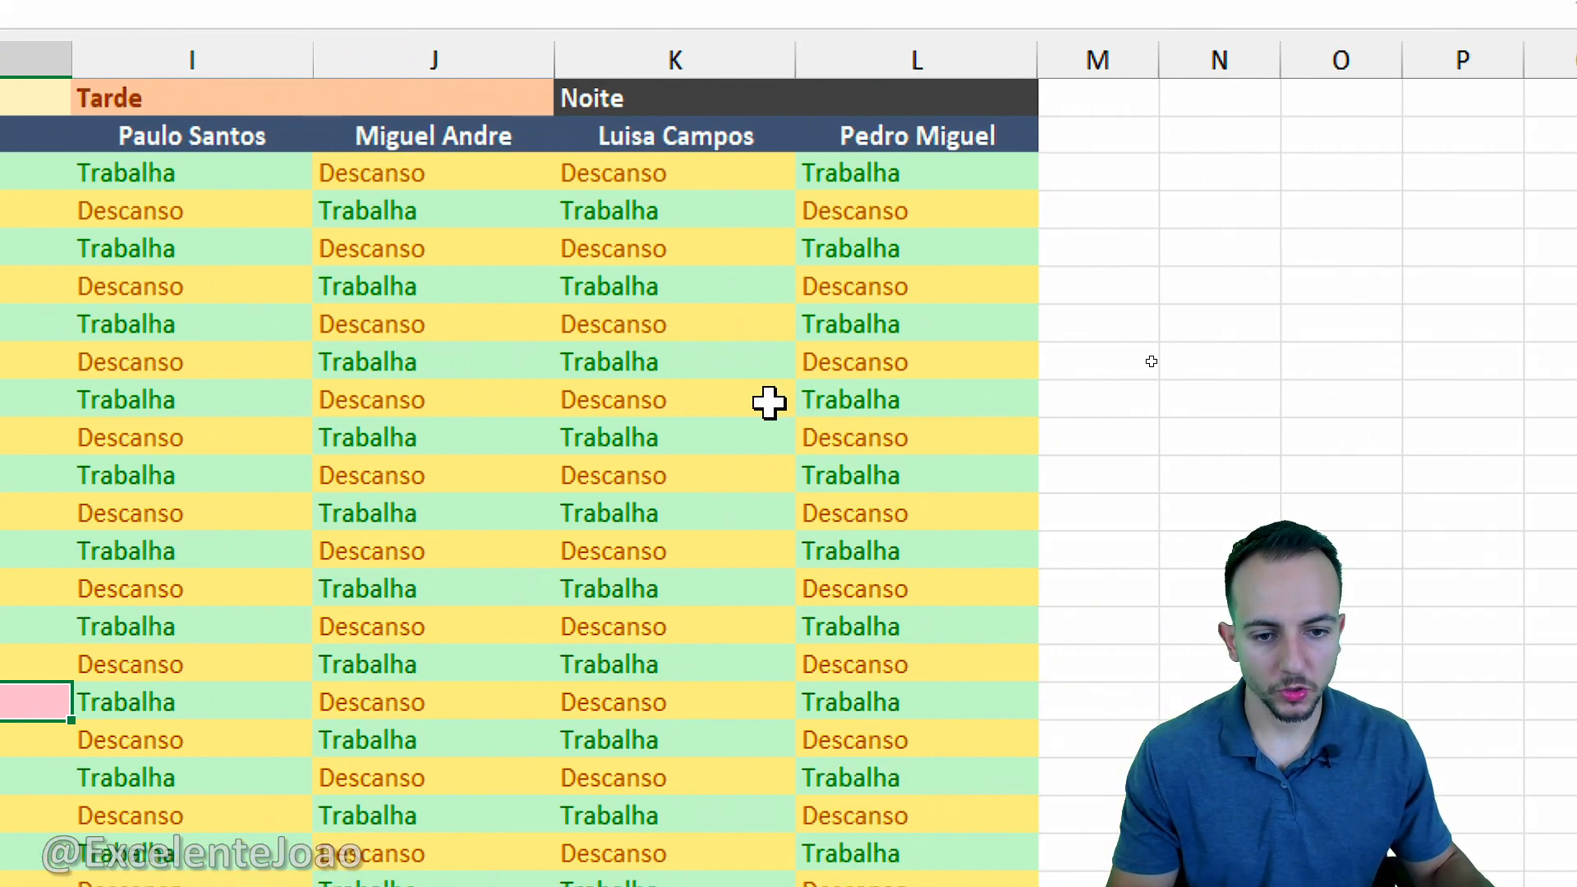
pyautogui.moveTo(838, 402); pyautogui.dragTo(831, 442)
pyautogui.moveTo(687, 443); pyautogui.dragTo(687, 544)
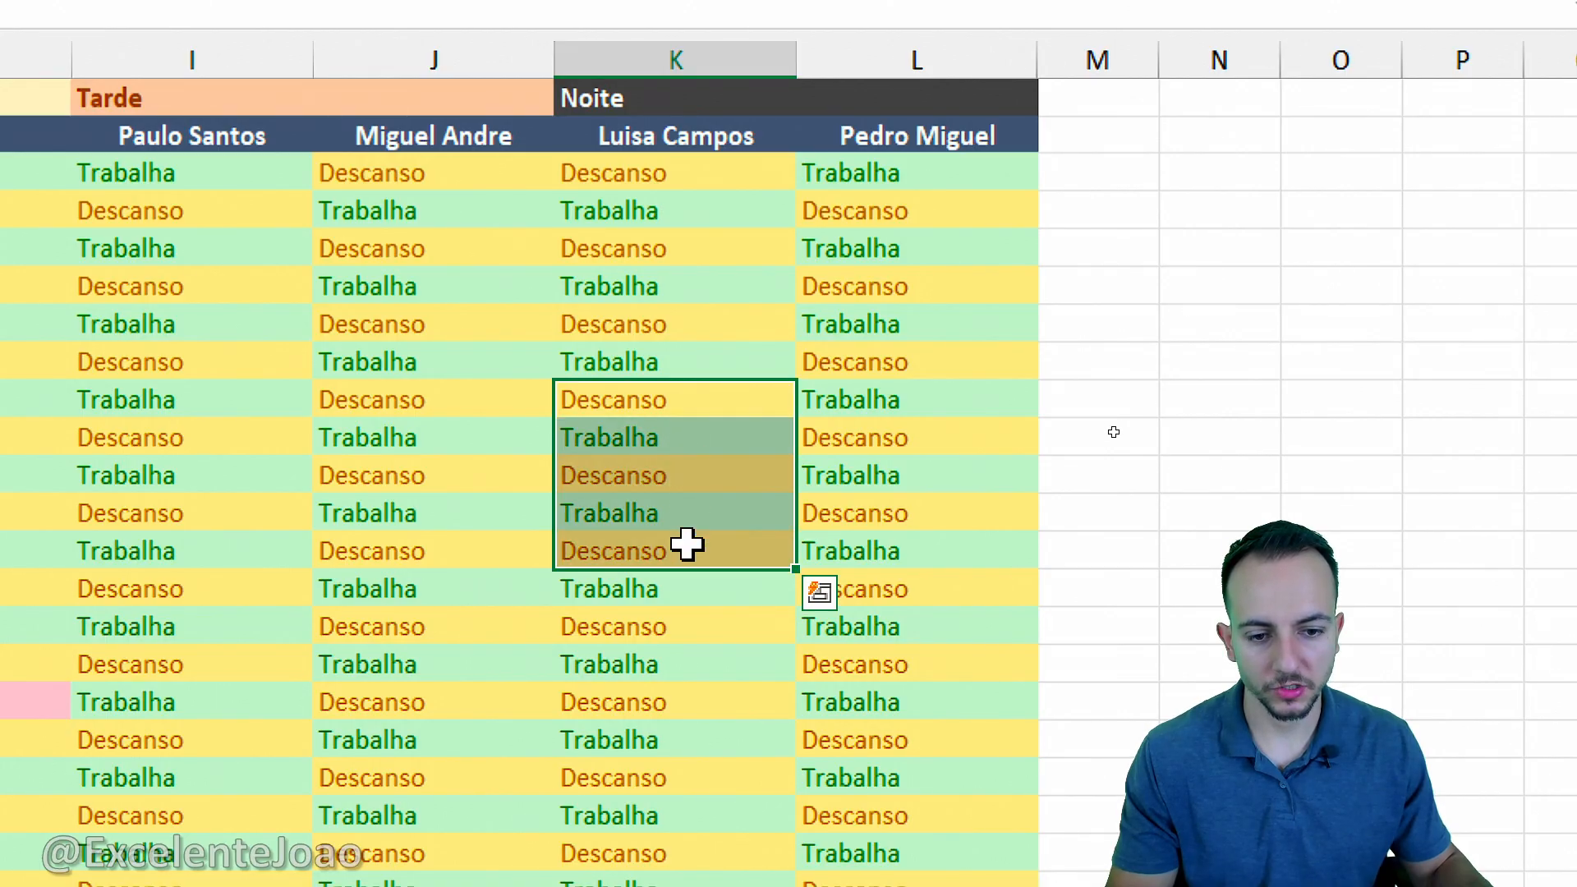
pyautogui.hotkey('ctrl', '2')
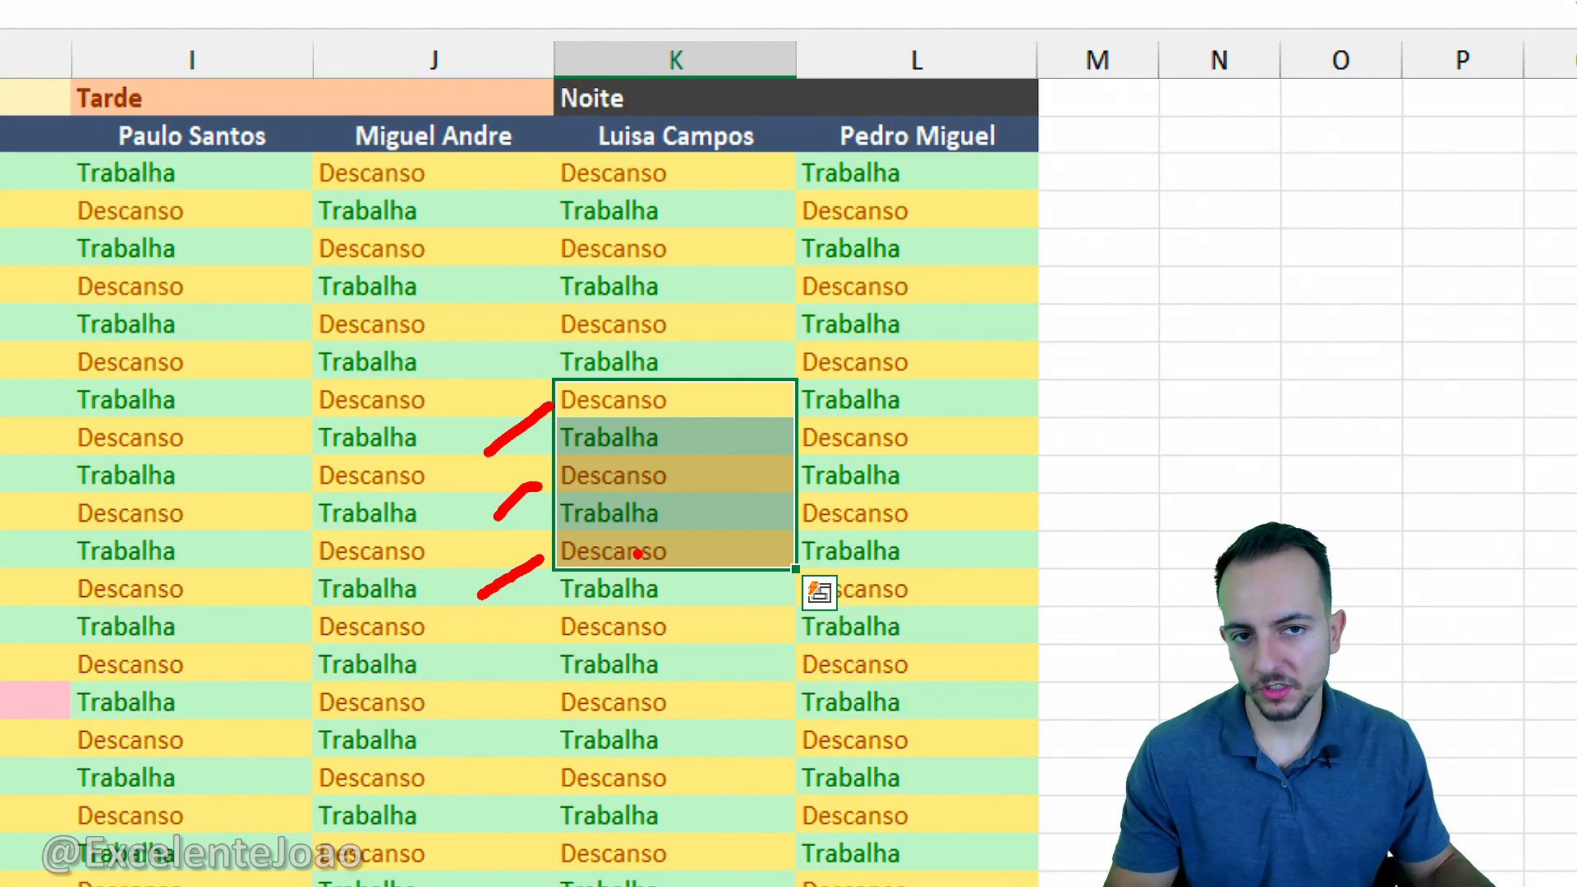
pyautogui.press('Escape')
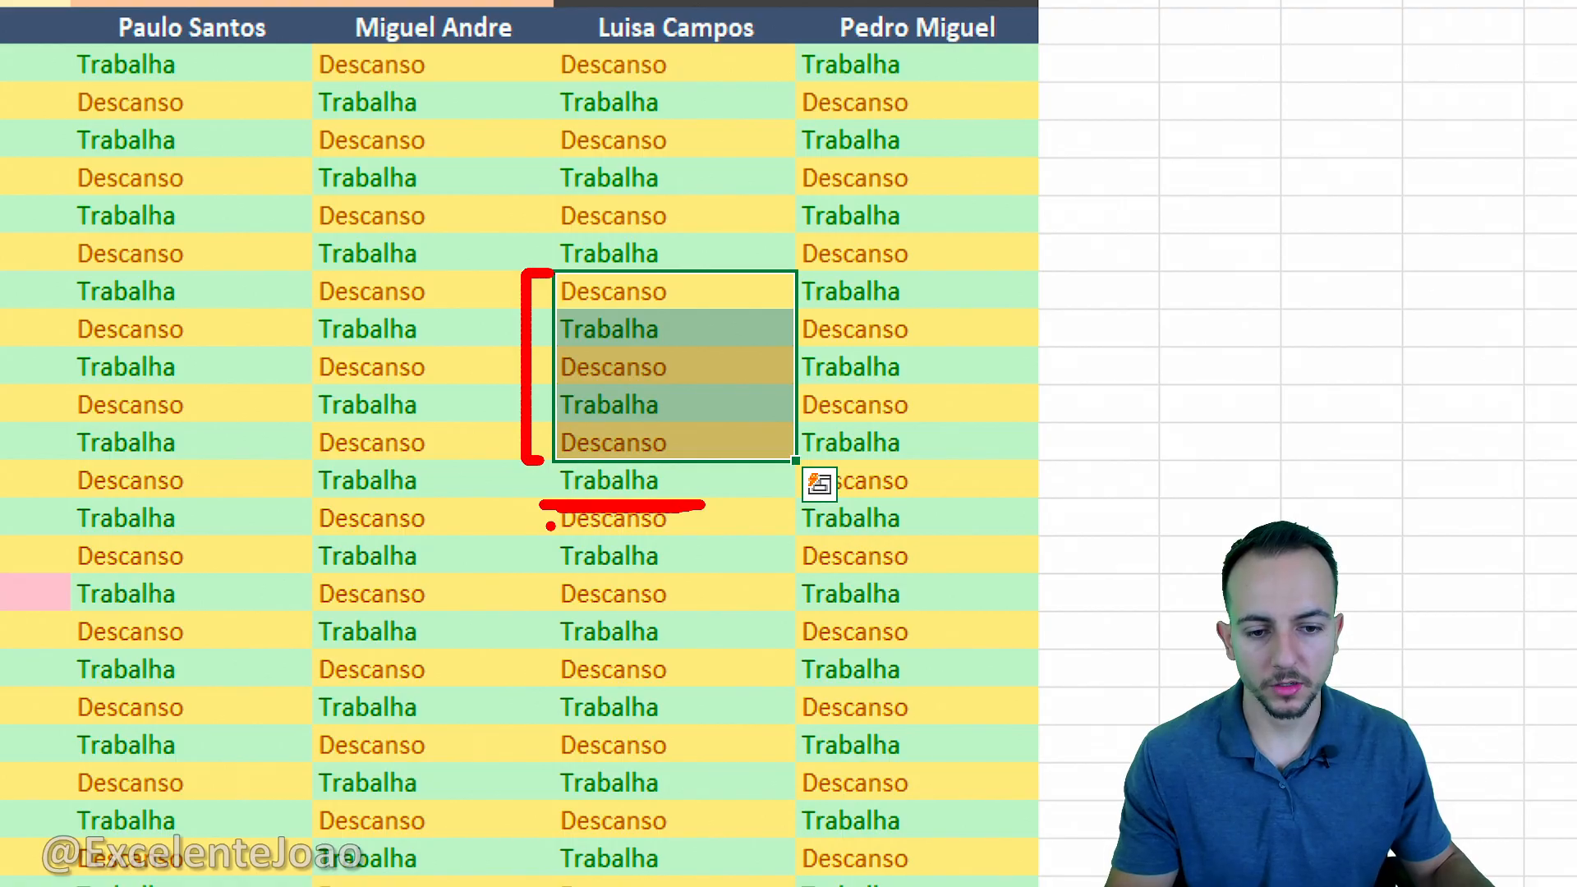
pyautogui.press('Escape')
# Step: Enter "Faltou" in K13 as the last absence day of the first Noite employee
pyautogui.click(616, 433)
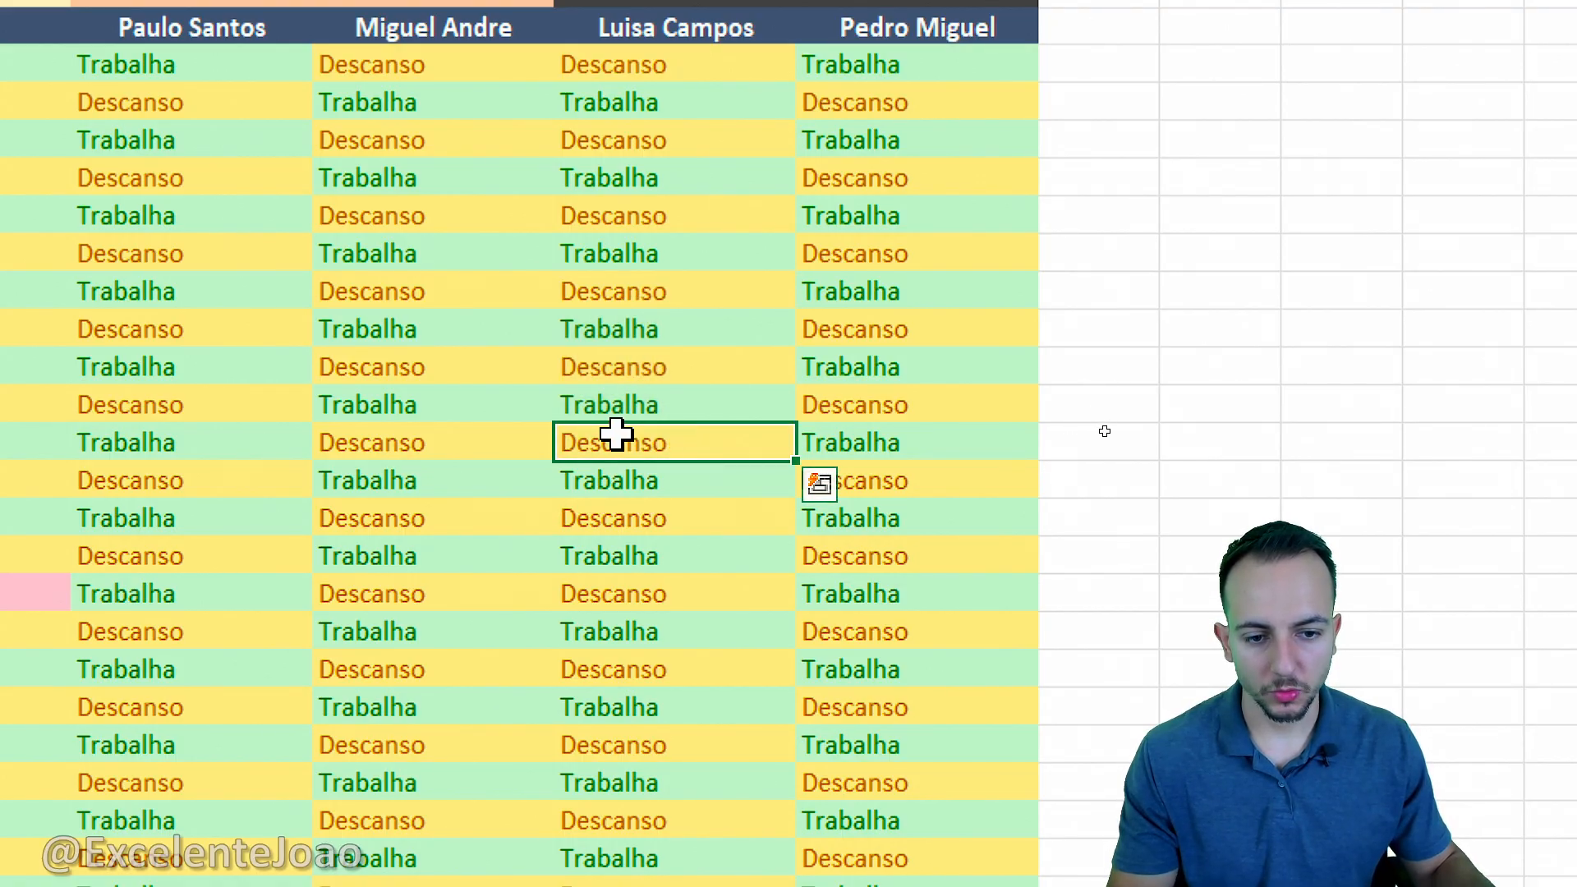
pyautogui.write('Fal')
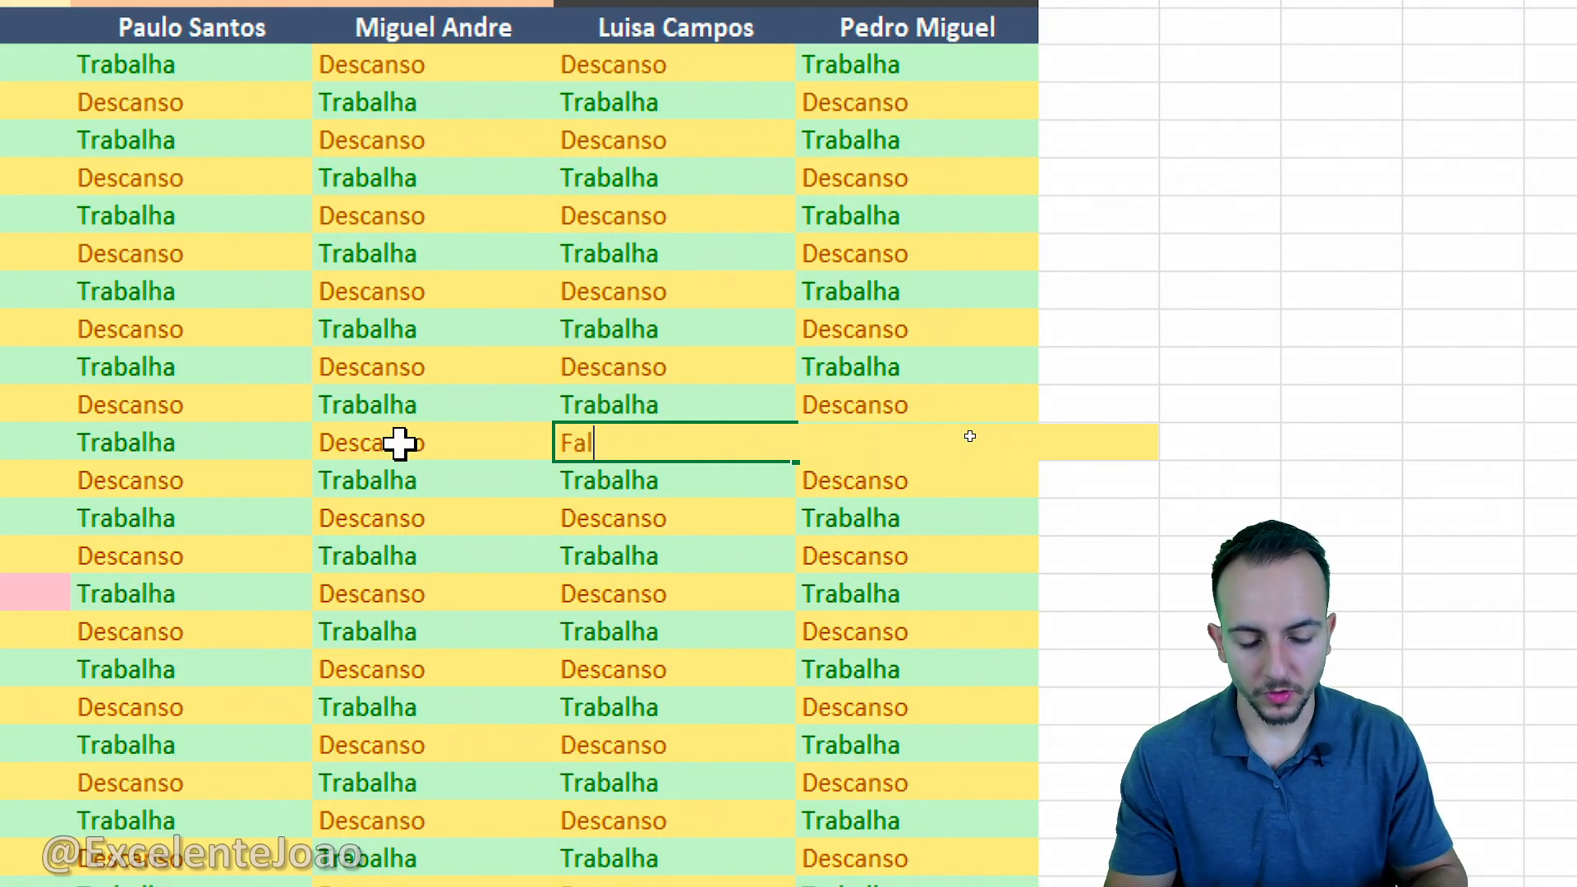
pyautogui.write('tou')
pyautogui.hotkey('ctrl', 'Return')
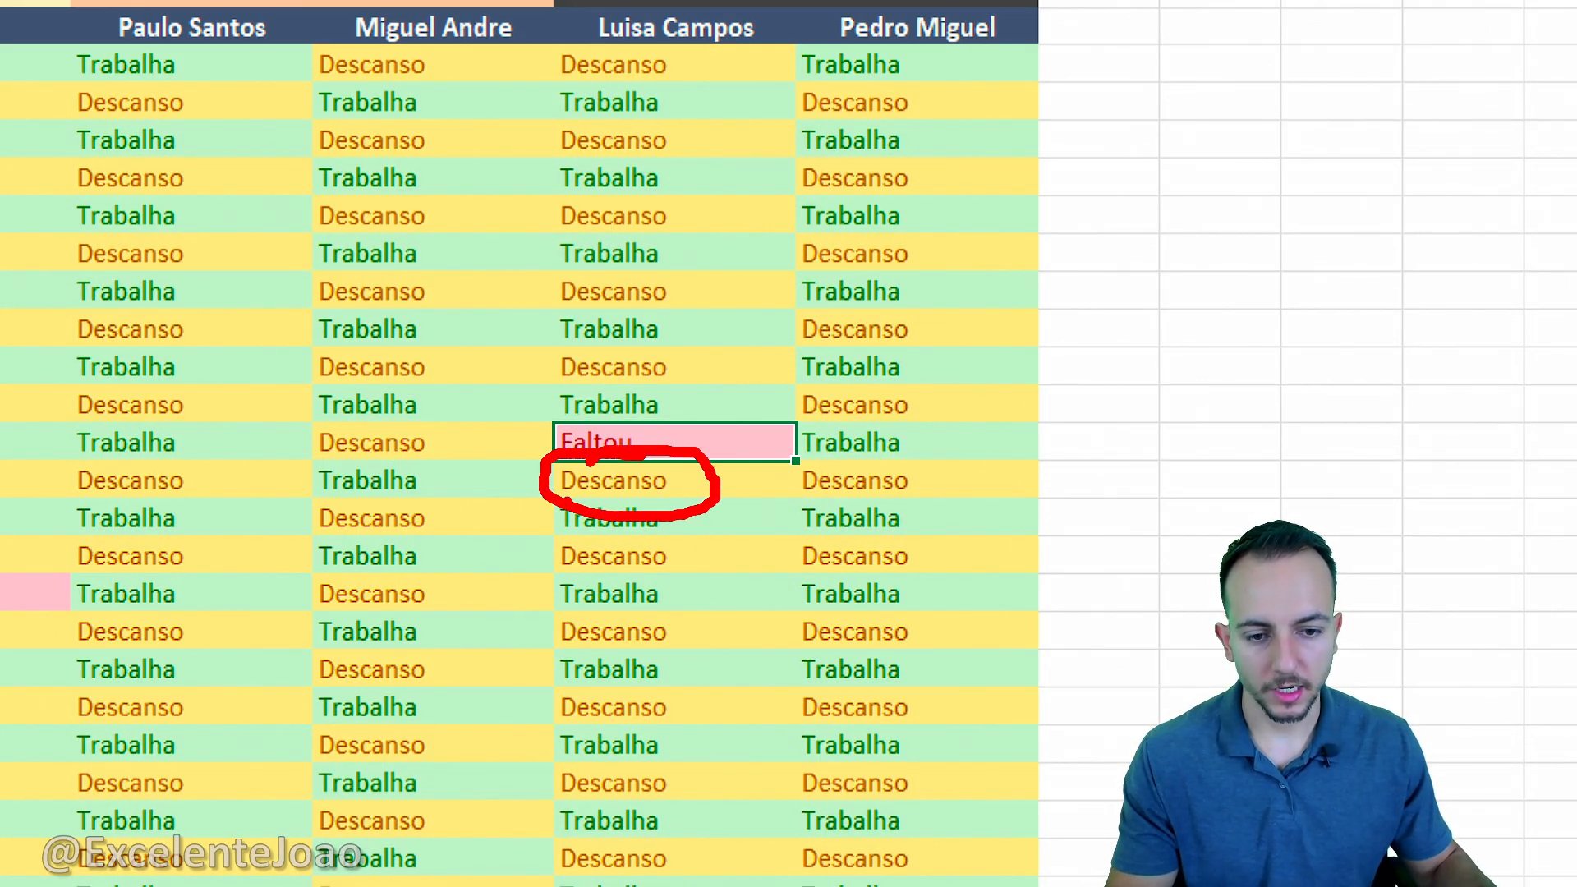
pyautogui.press('Escape')
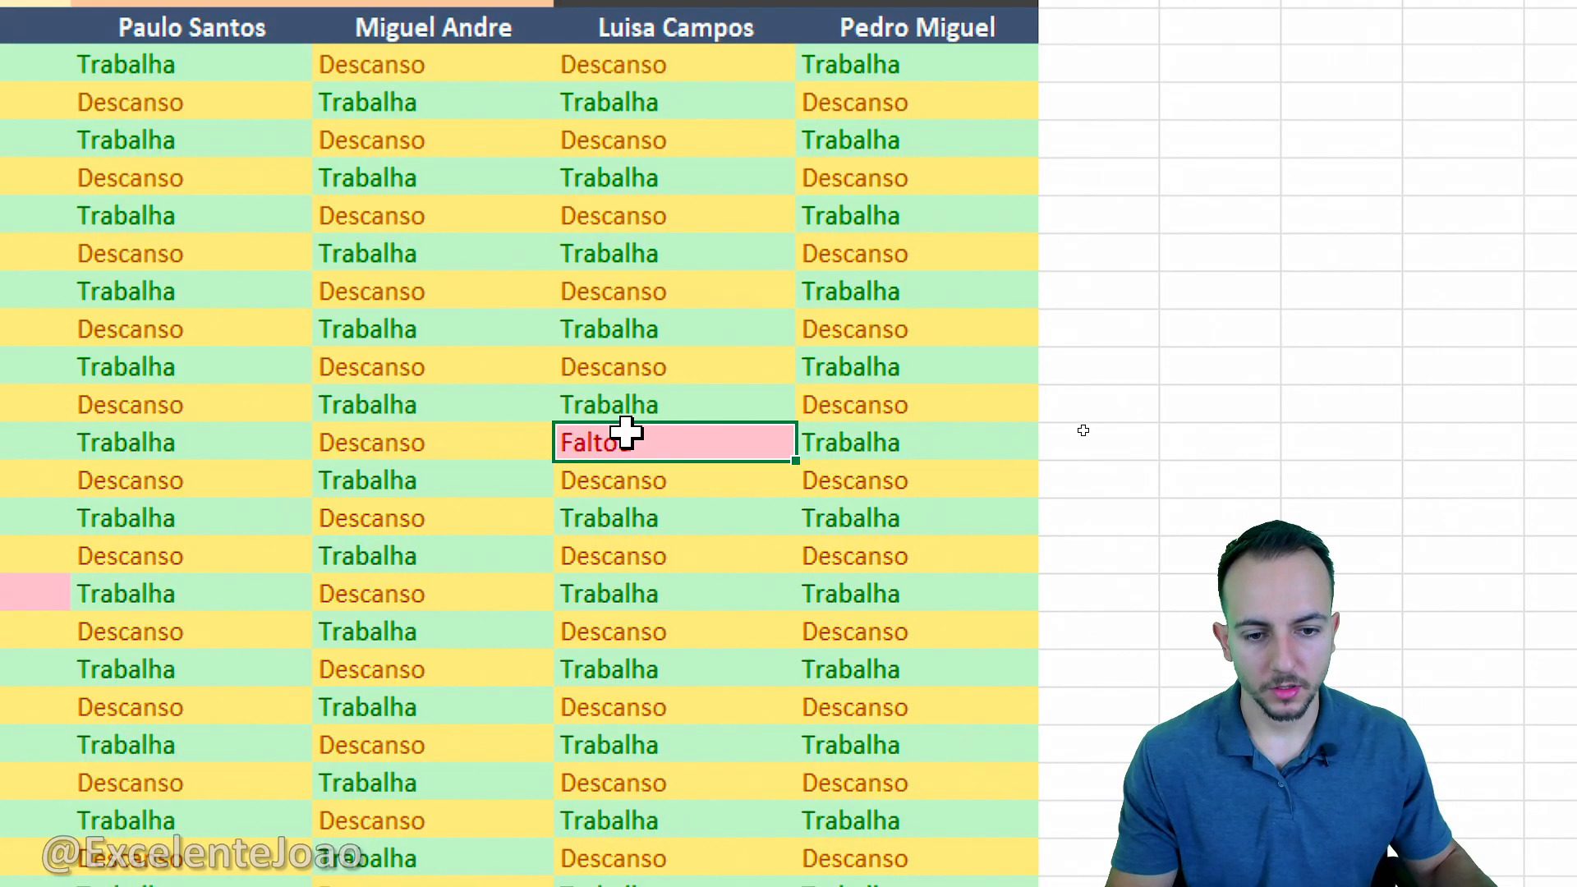
# Step: Set K14 to "Trabalha" so the alternation restarts with a working day after the absence
pyautogui.click(654, 505)
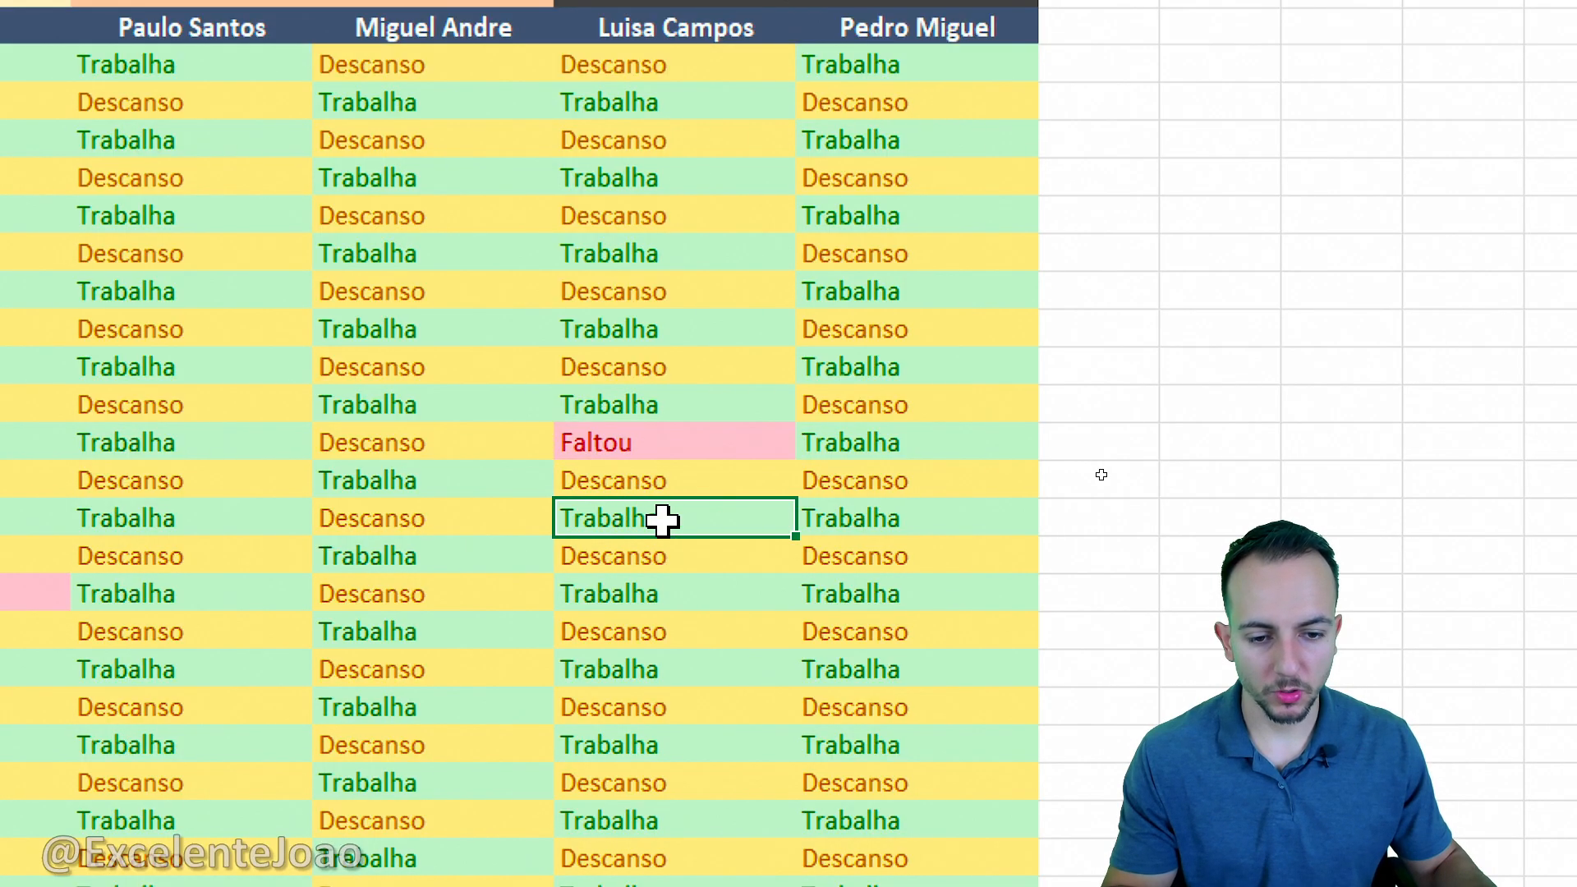
pyautogui.click(662, 485)
pyautogui.write('Tra')
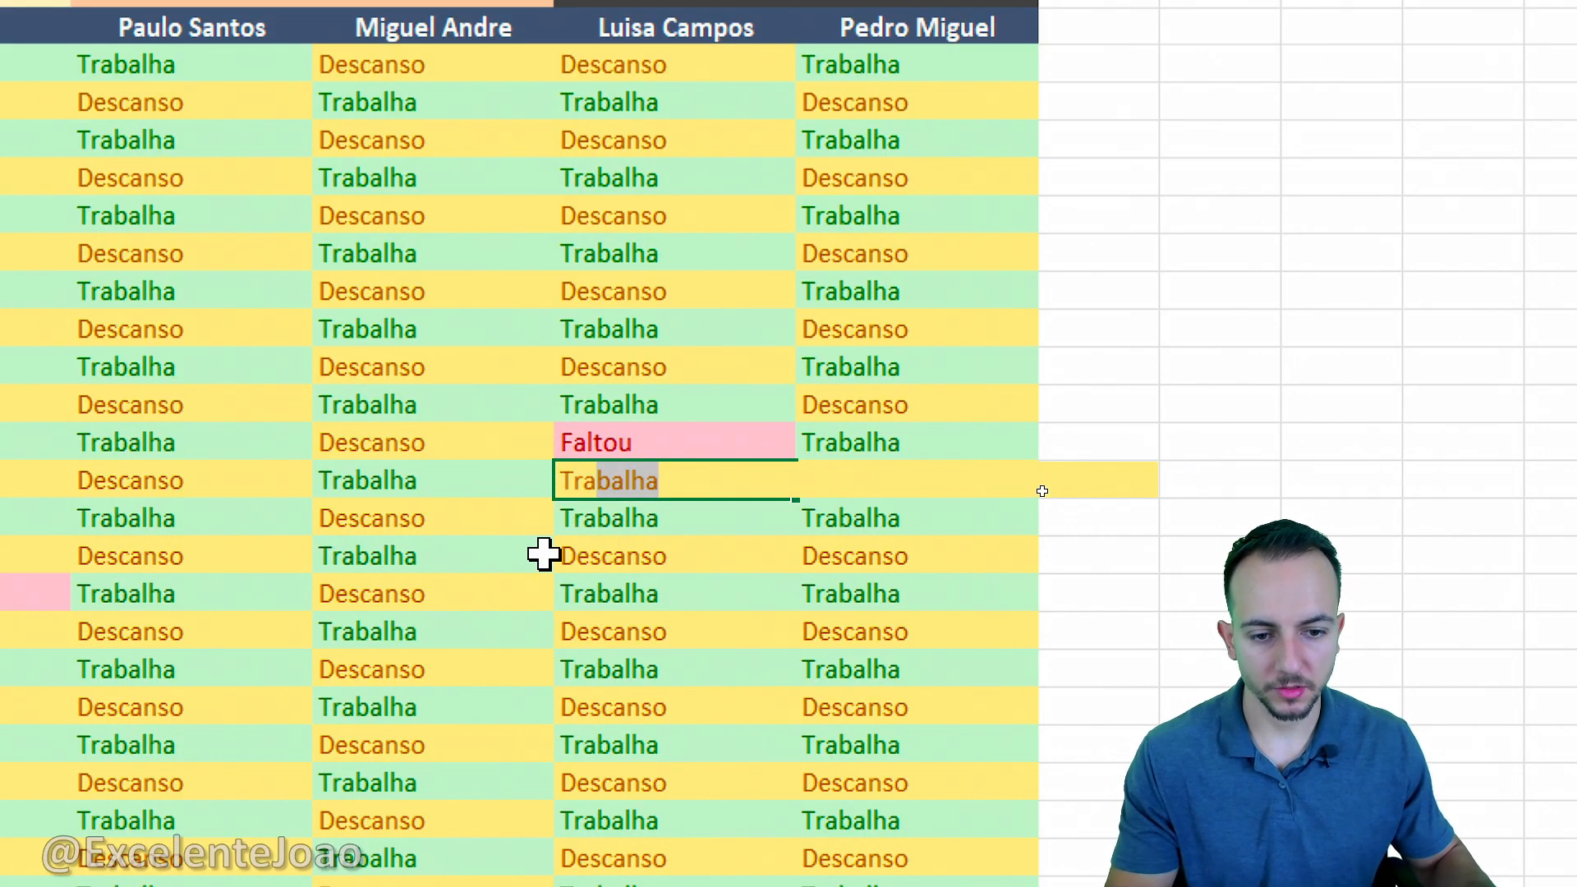
pyautogui.press('Return')
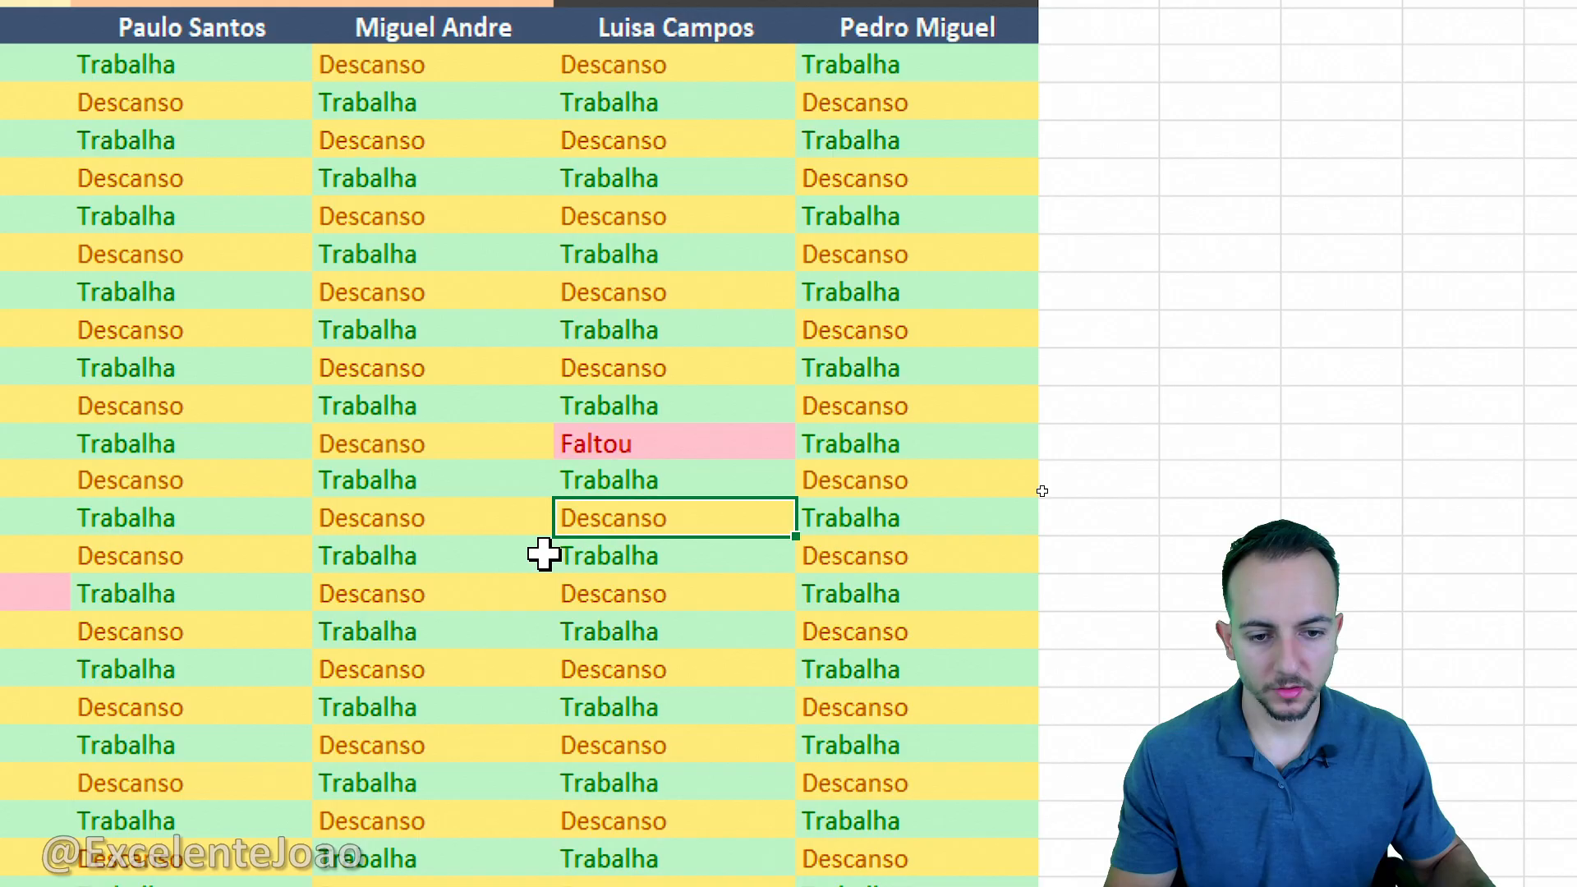
# Step: Copy the "Faltou" entry from K13 into K12, K11, K10 and K9 to cover the whole absence period
pyautogui.click(682, 436)
pyautogui.hotkey('ctrl', 'c')
pyautogui.click(658, 405)
pyautogui.hotkey('ctrl', 'v')
pyautogui.click(641, 367)
pyautogui.hotkey('ctrl', 'v')
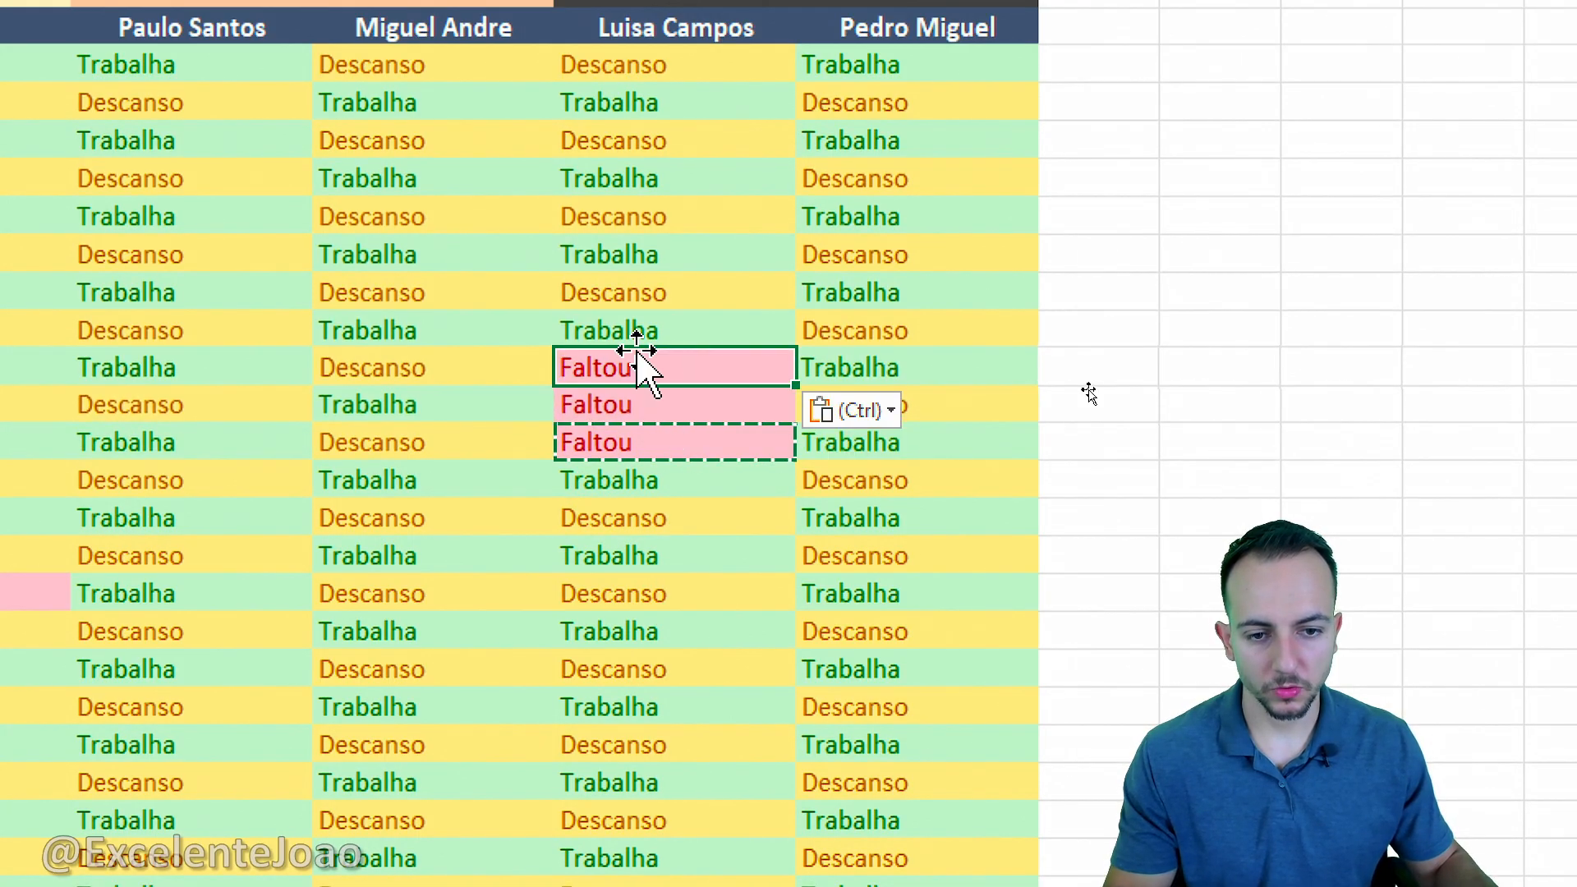
pyautogui.click(637, 329)
pyautogui.hotkey('ctrl', 'v')
pyautogui.click(638, 292)
pyautogui.hotkey('ctrl', 'v')
pyautogui.press('Escape')
pyautogui.click(489, 436)
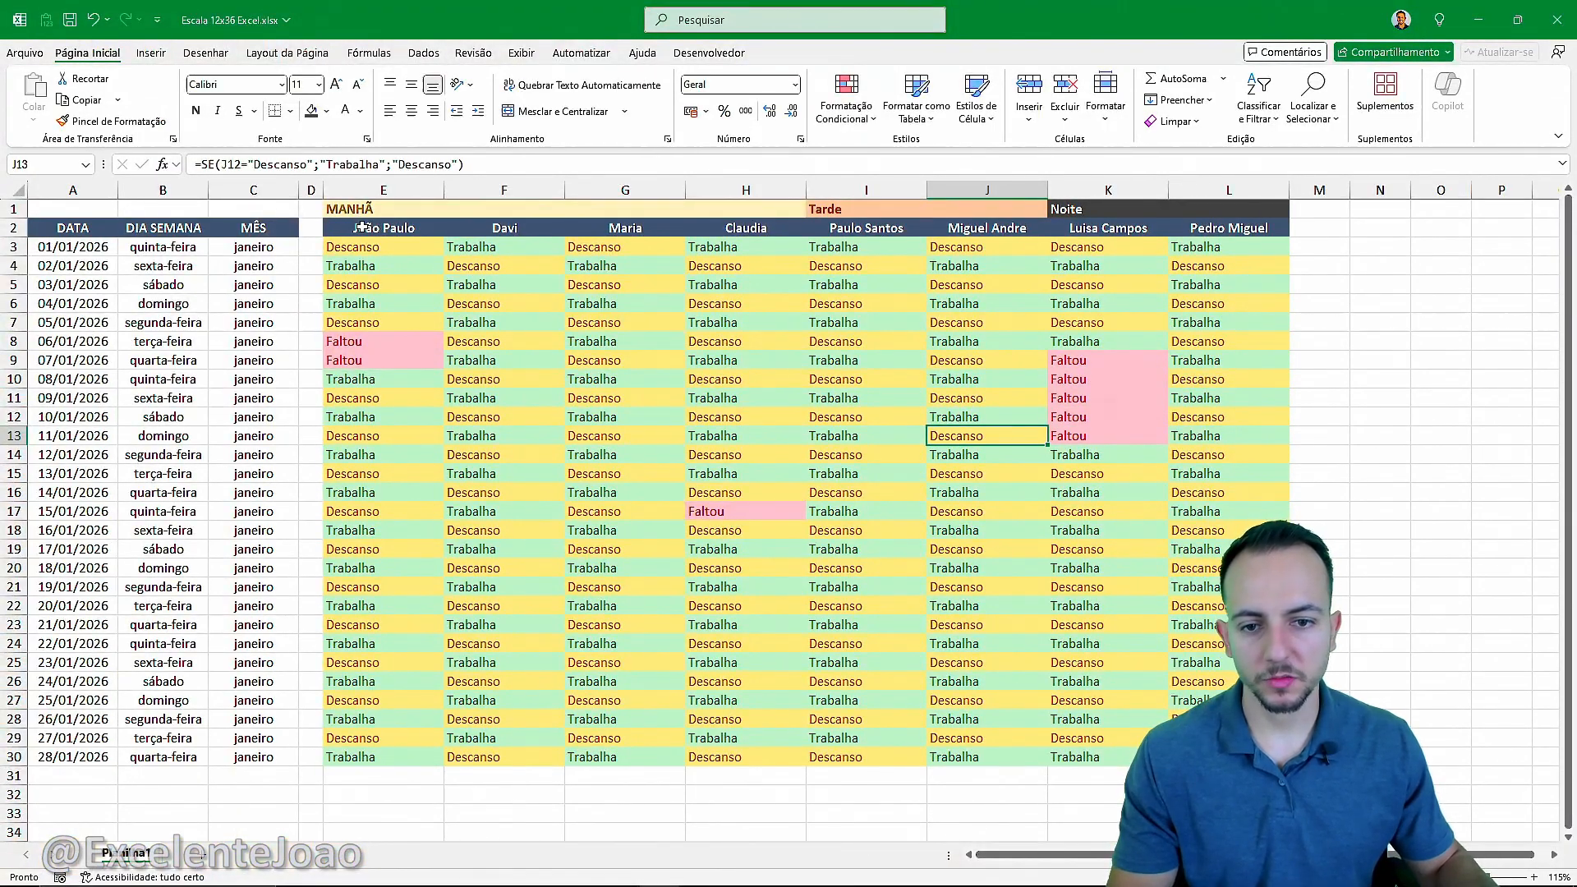
# Step: Save the finished schedule workbook with the DATA header cell A2 selected
pyautogui.click(363, 228)
pyautogui.click(98, 233)
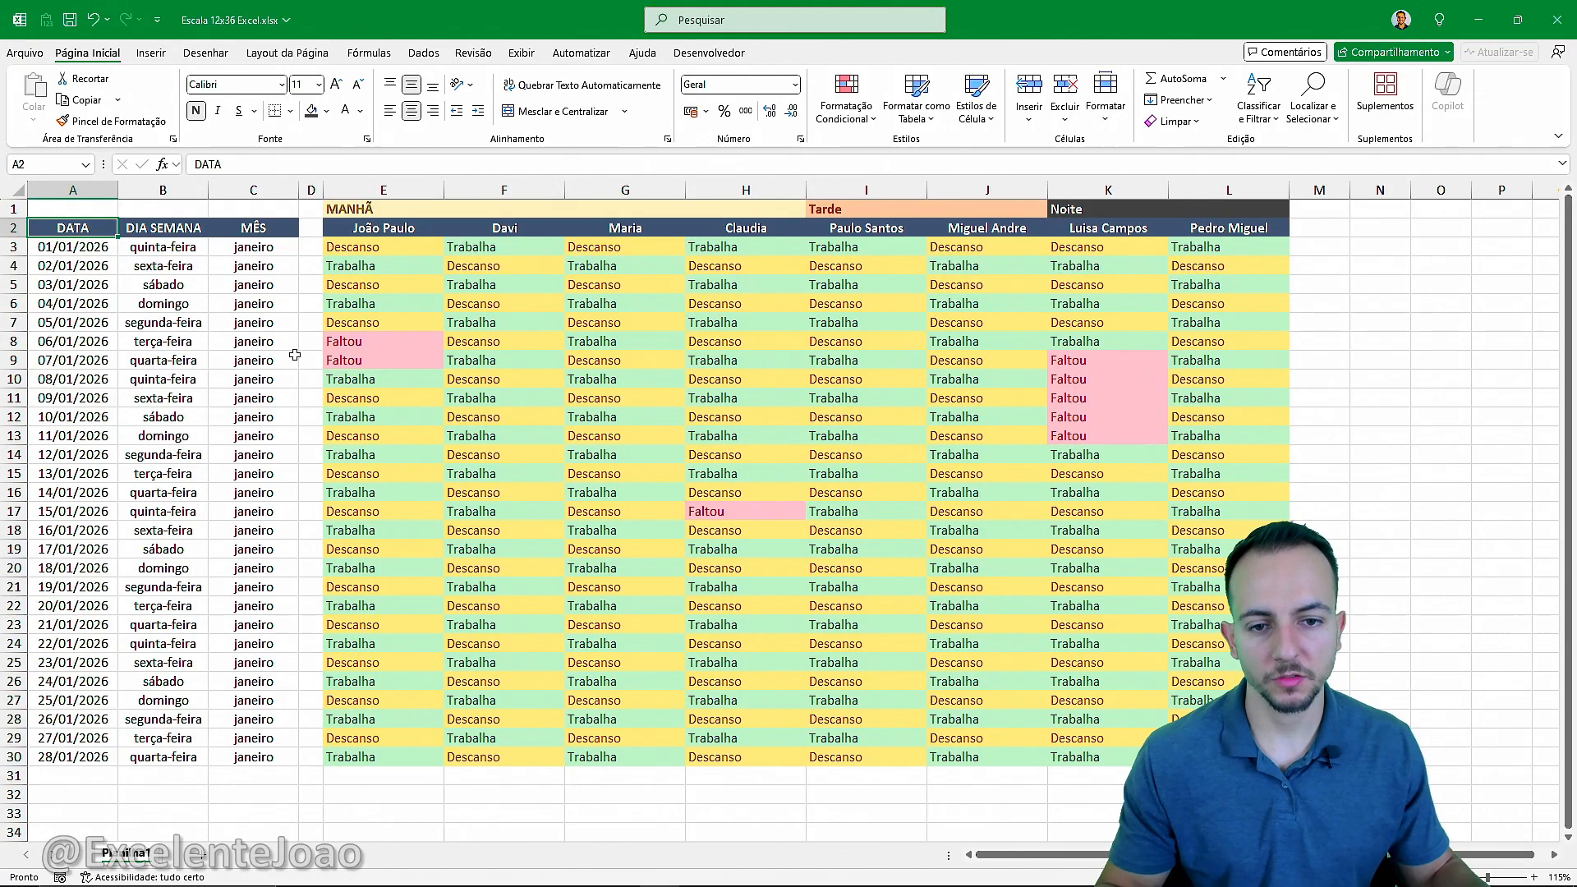
pyautogui.hotkey('ctrl', 's')
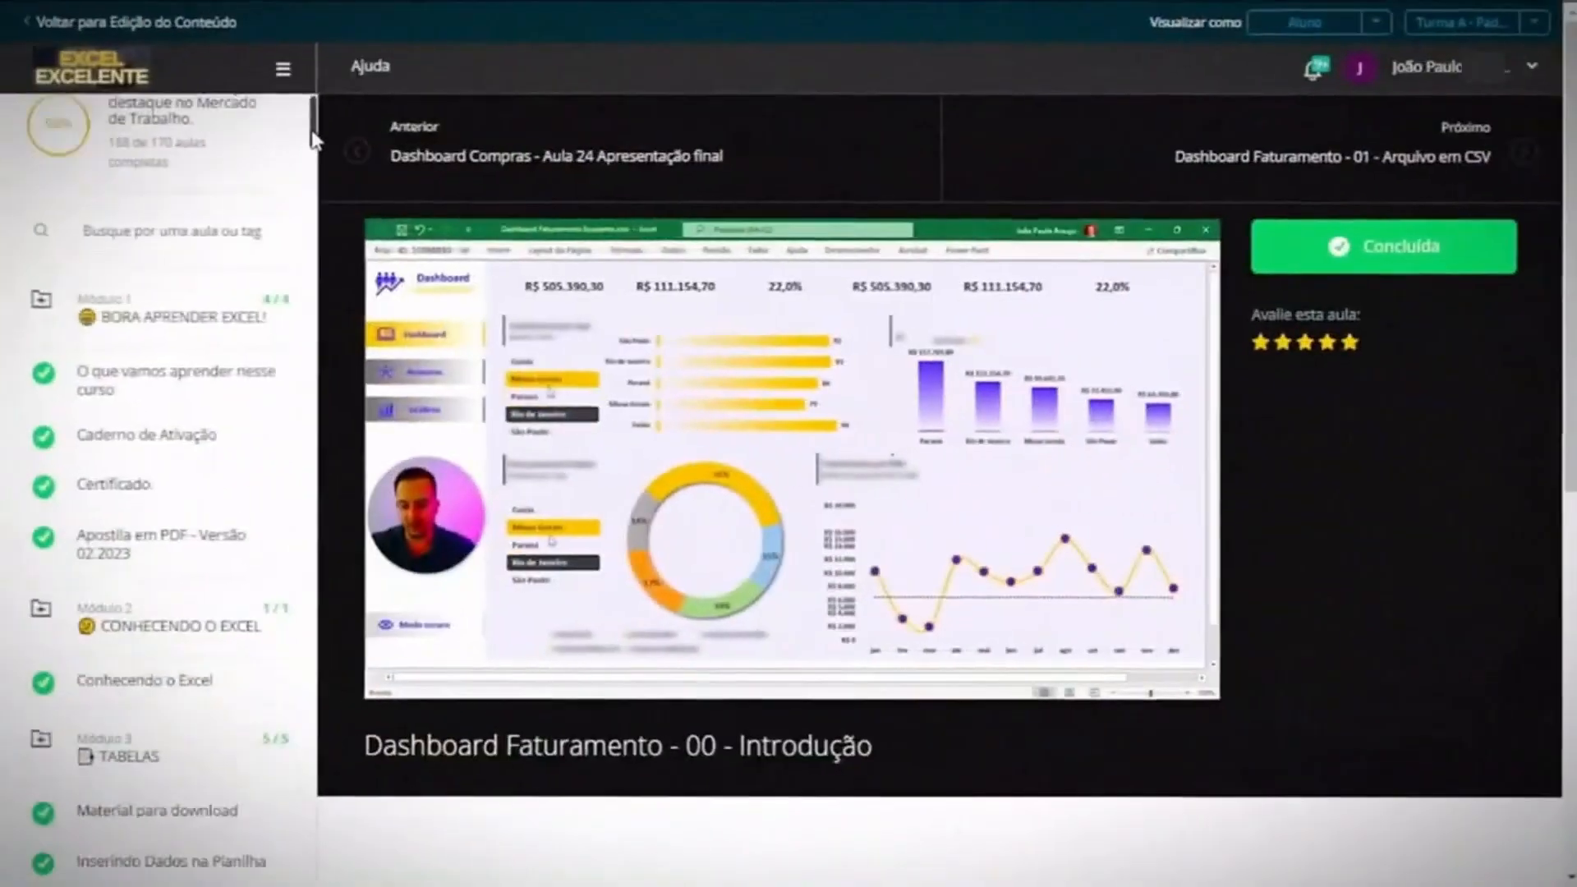
pyautogui.moveTo(309, 105); pyautogui.dragTo(304, 513)
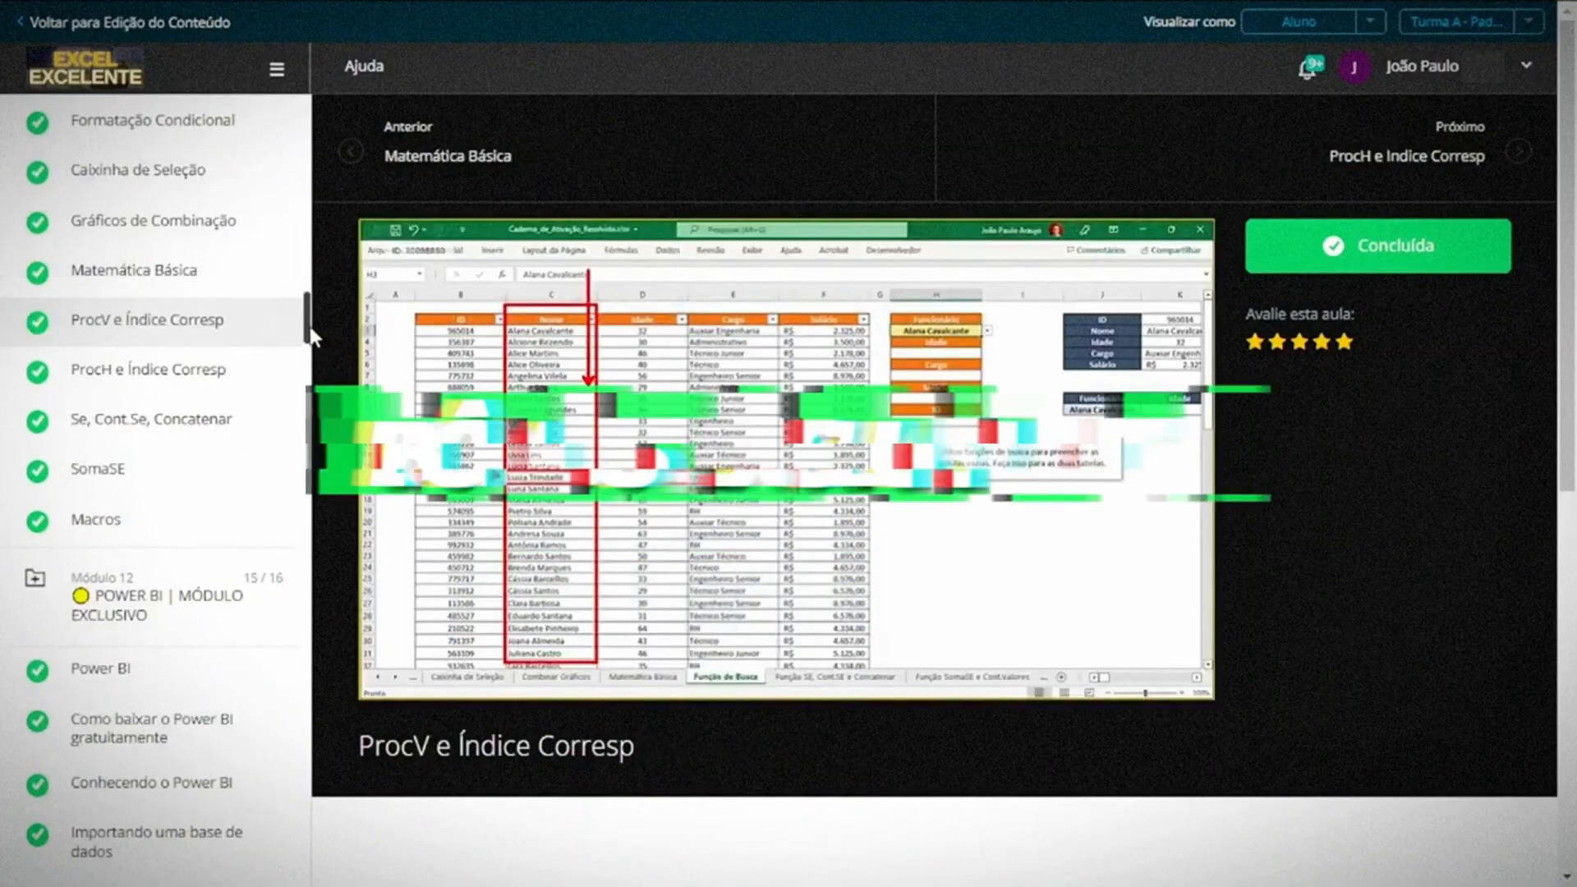
pyautogui.scroll(-10, 313, 322)
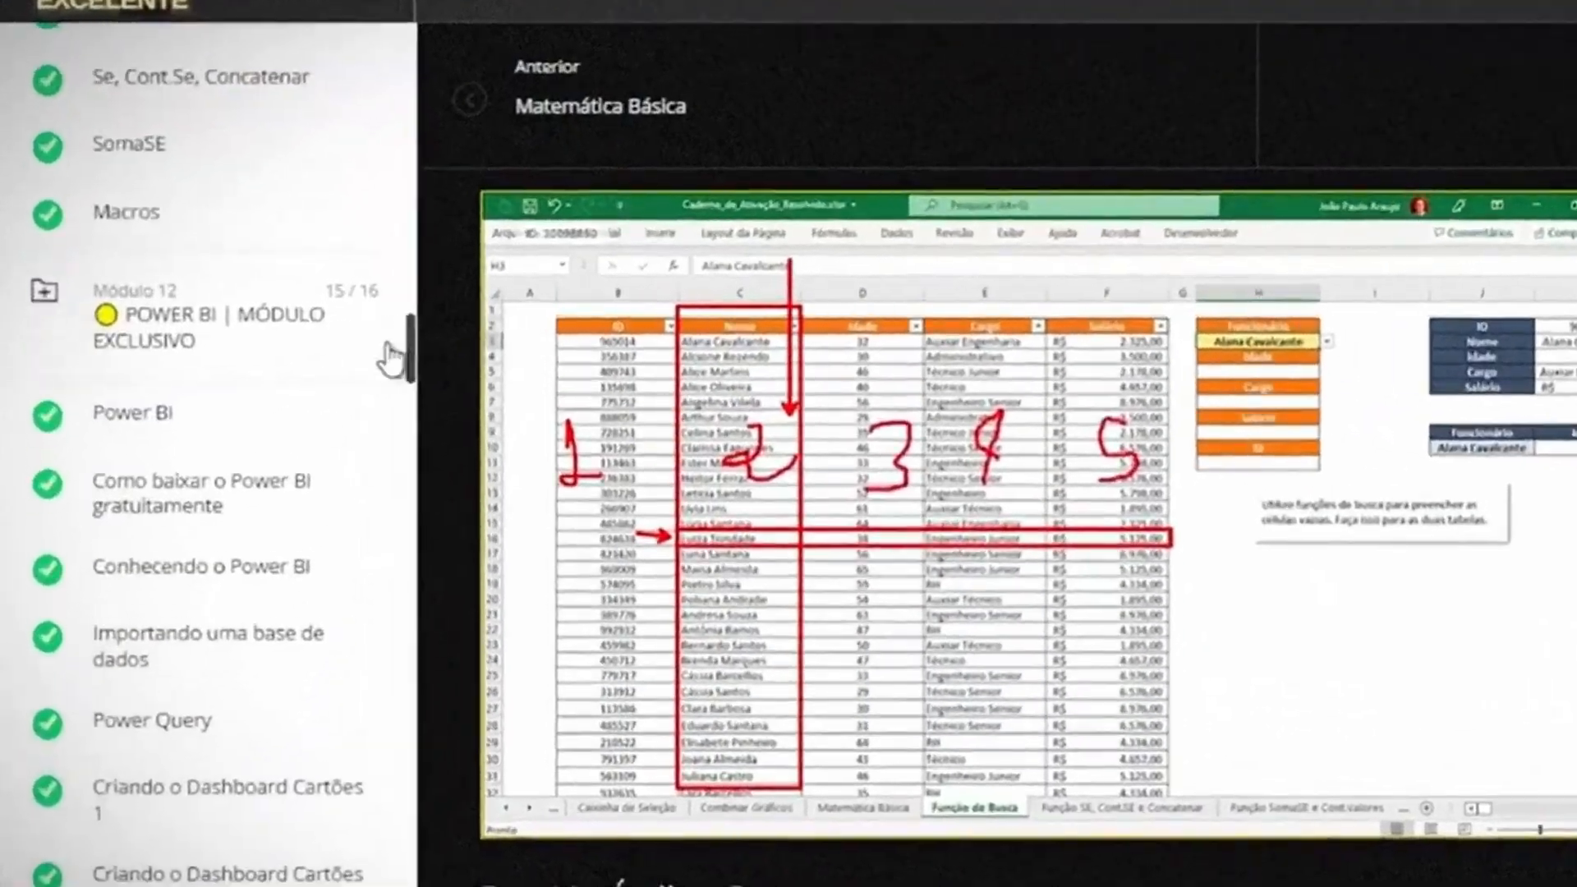
pyautogui.click(201, 493)
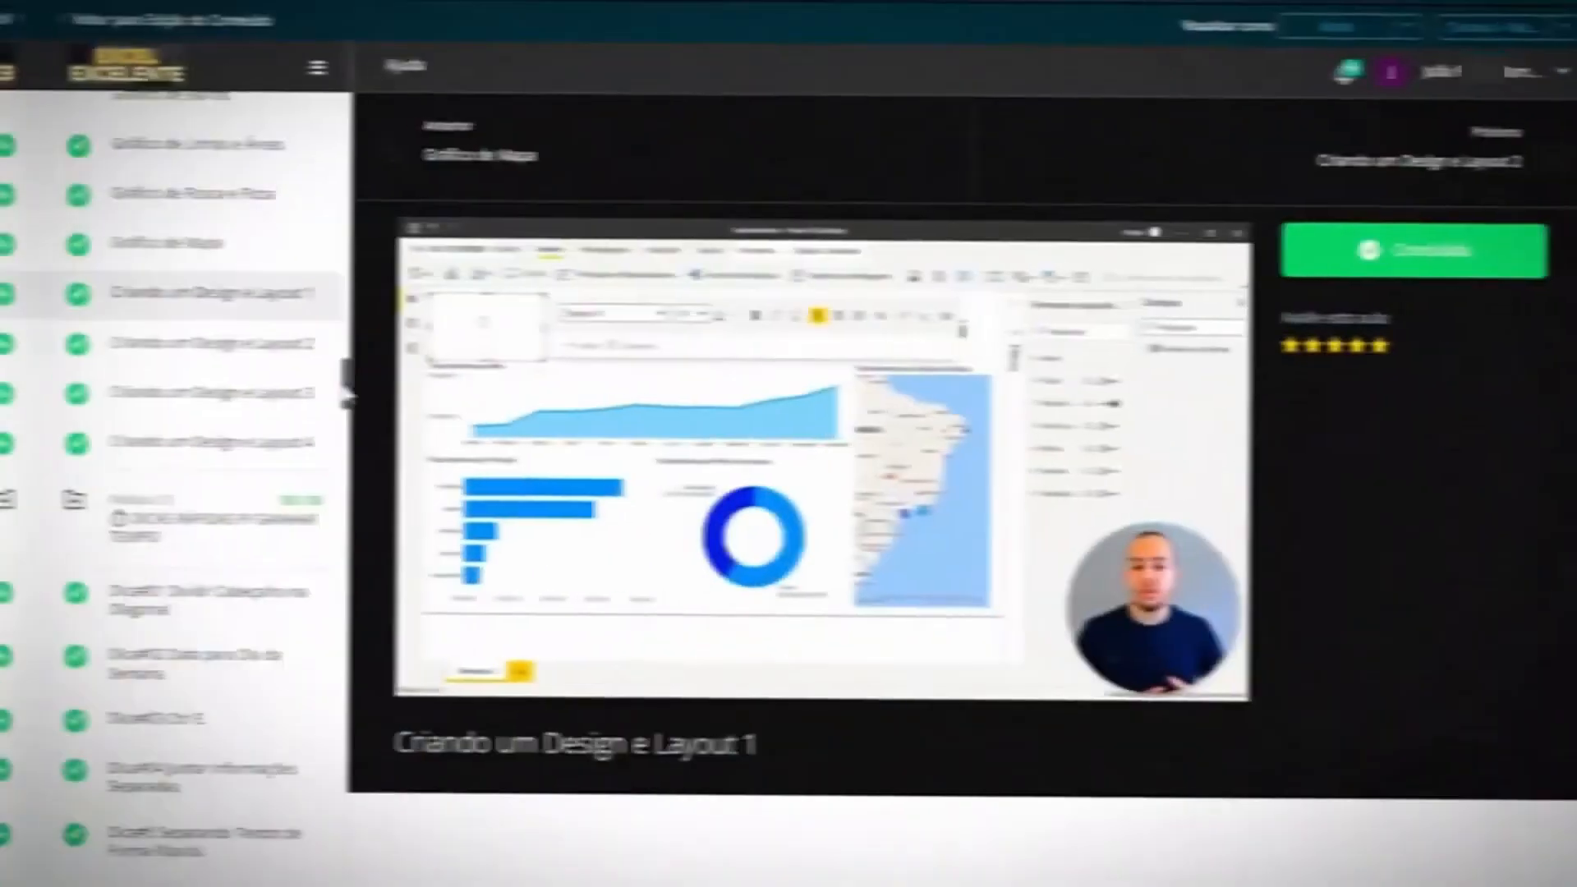
pyautogui.scroll(-10, 307, 439)
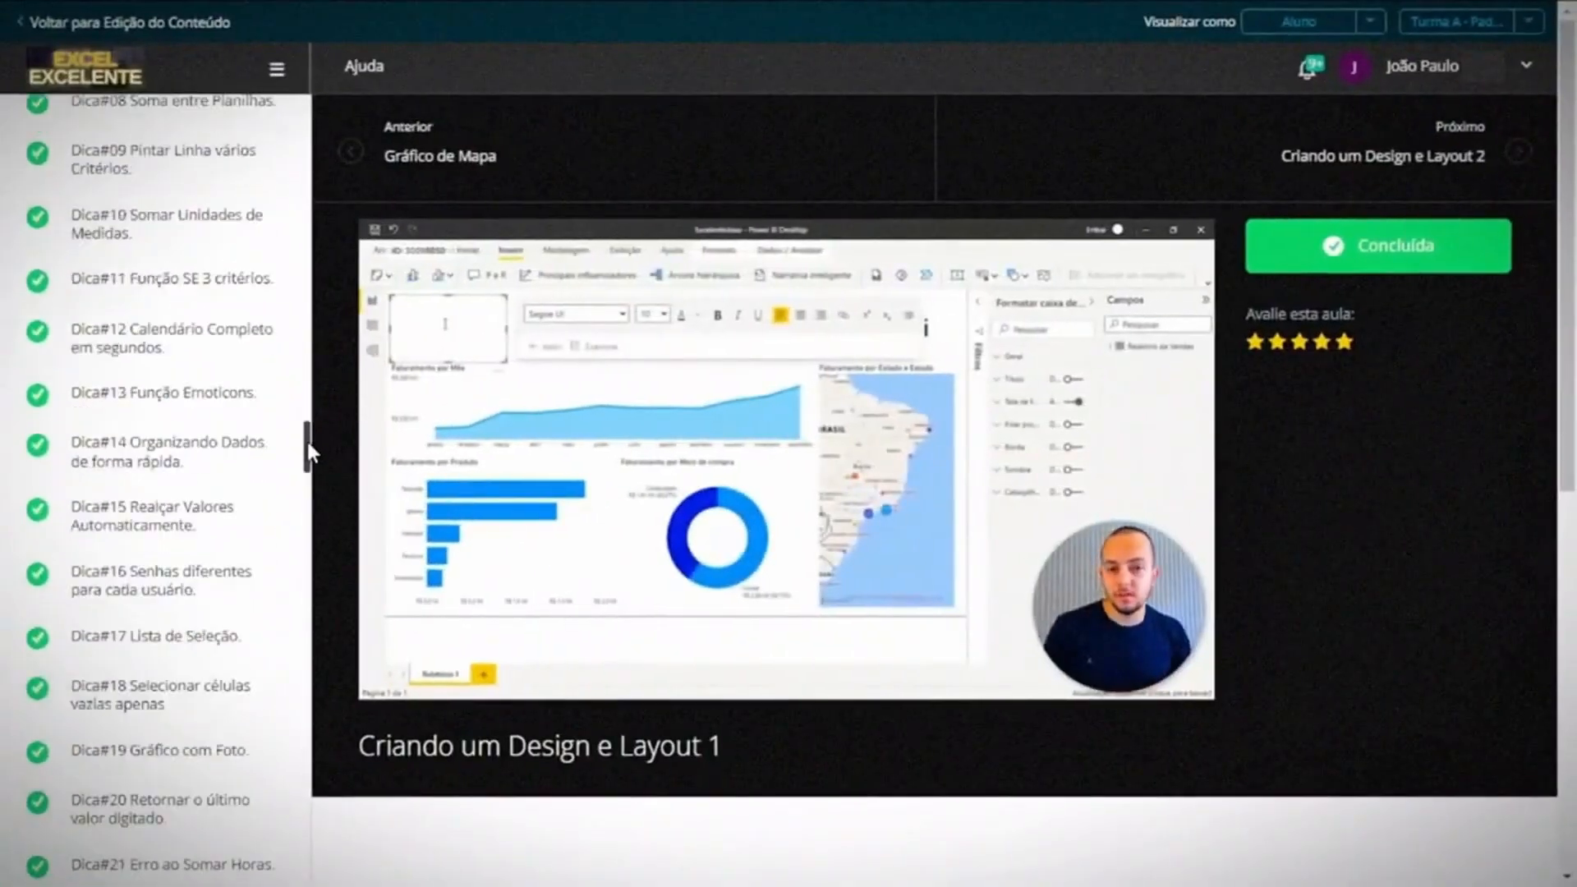
pyautogui.moveTo(307, 438); pyautogui.dragTo(304, 525)
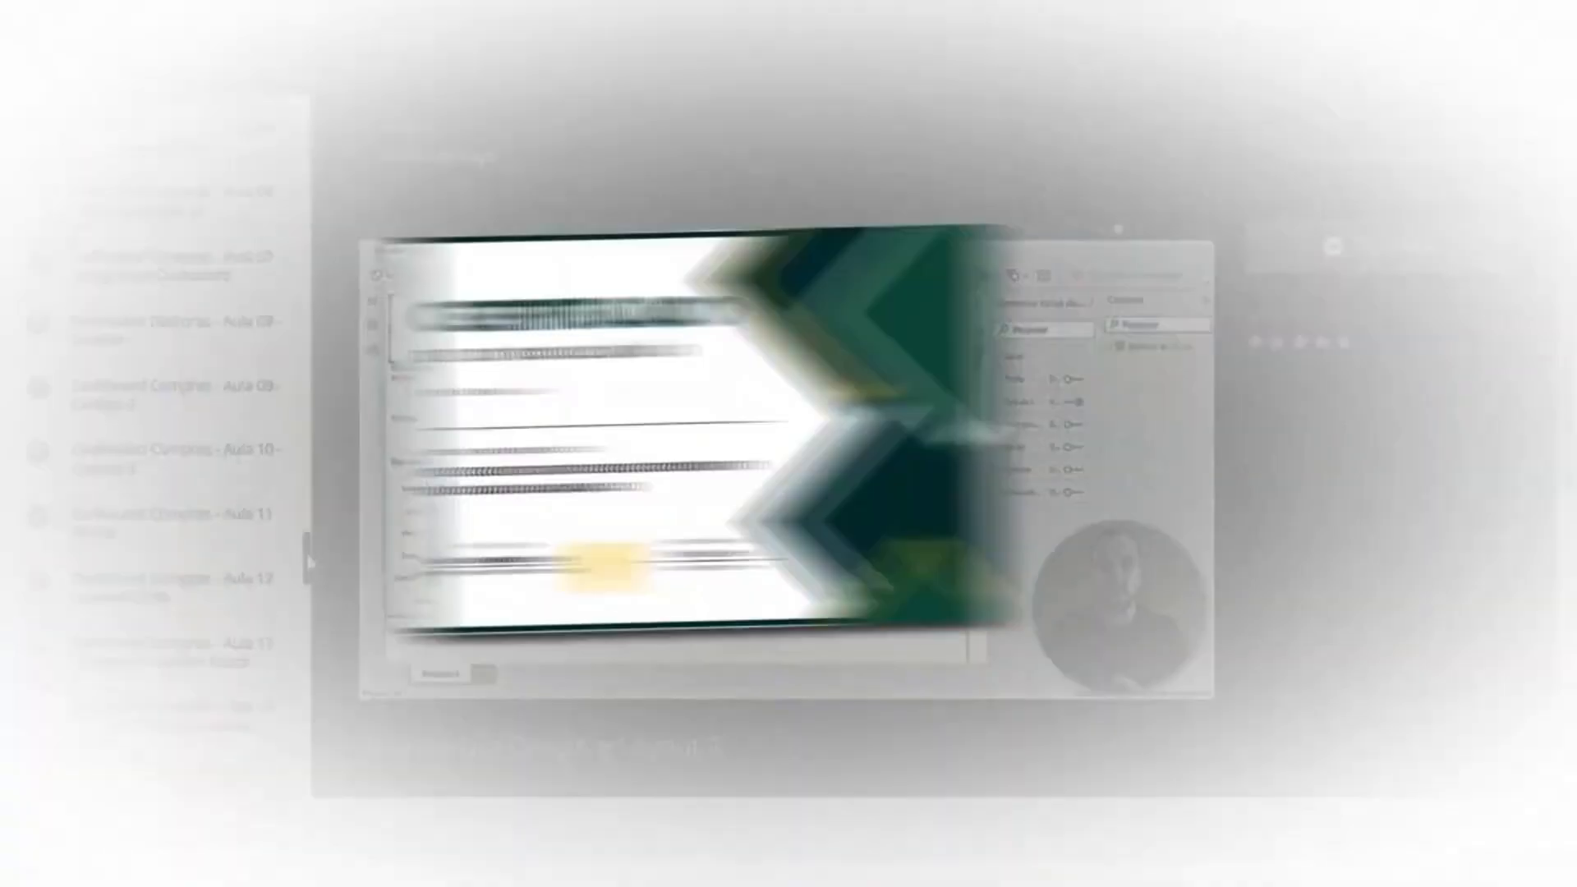